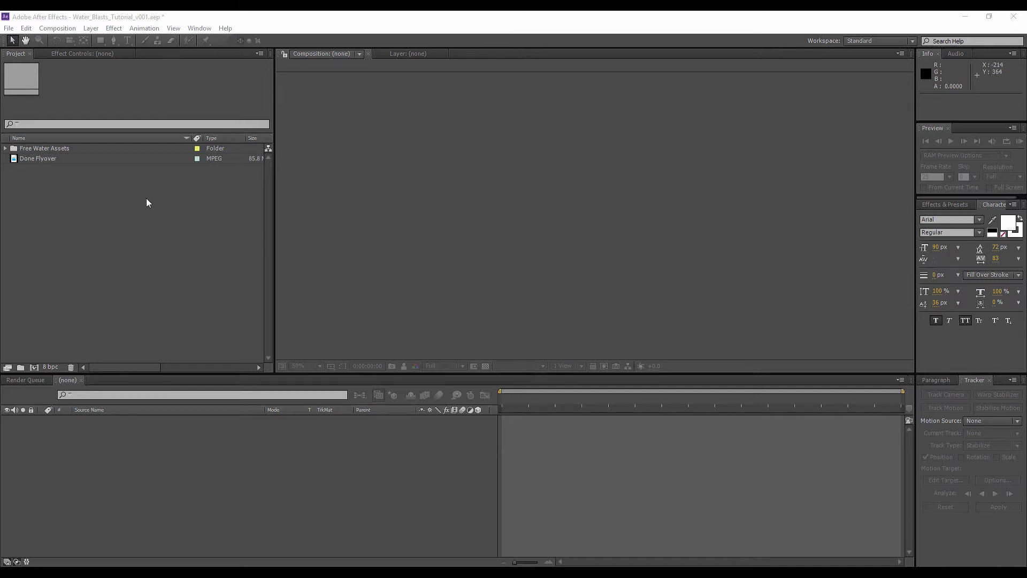
Create a new composition from the Done Flyover clip and view the footage's VideoHive page in the browser
left_click(31, 159)
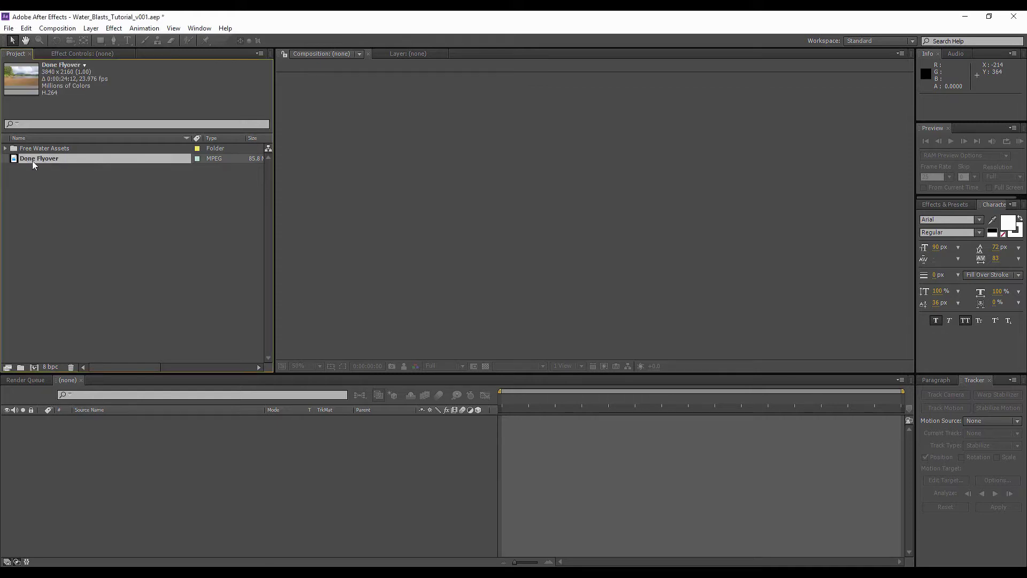
left_click_drag(24, 157, 32, 368)
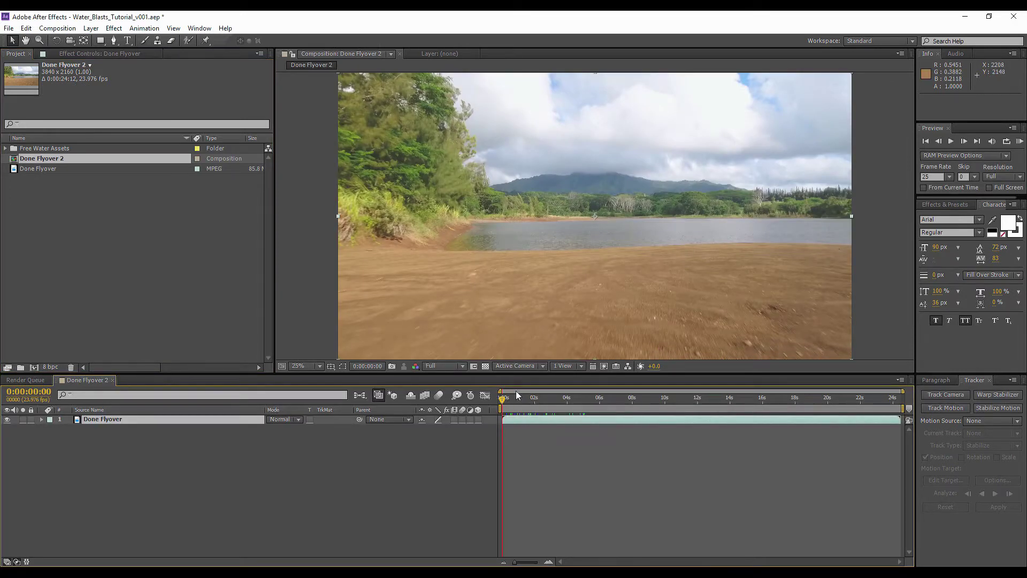
key("alt+Tab")
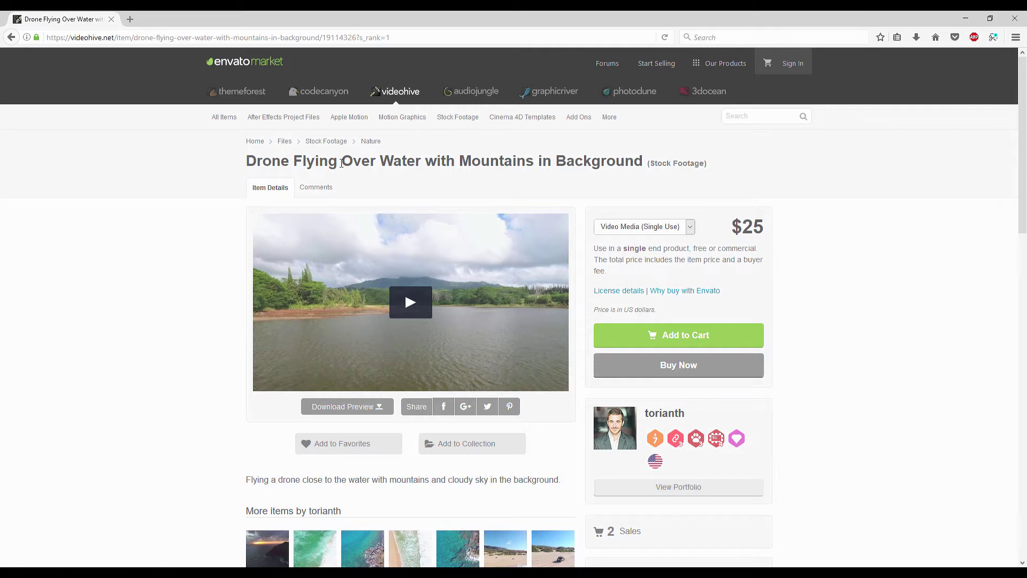
left_click_drag(55, 20, 723, 83)
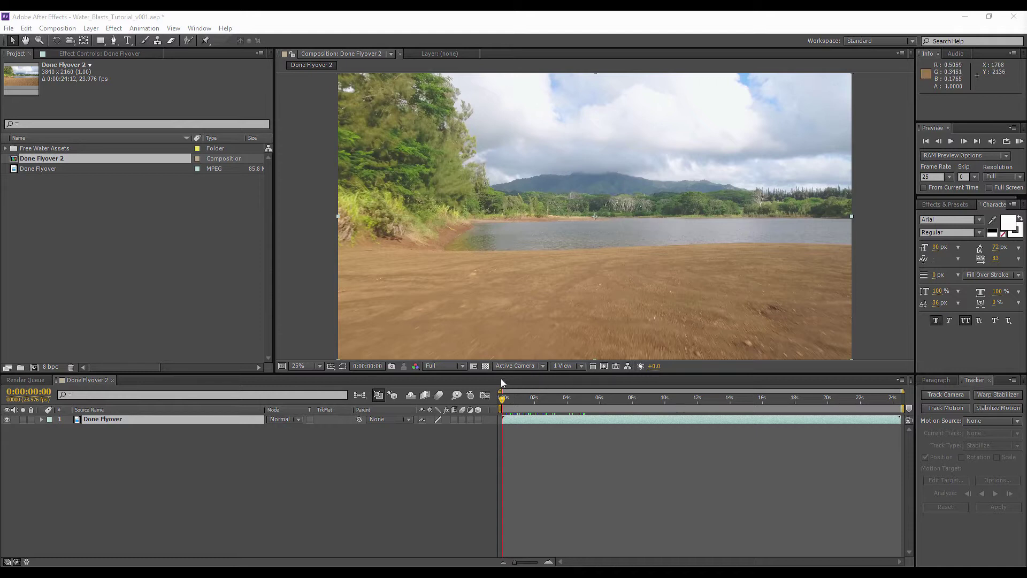
Add all seven clips from the Free Water Assets folder to the composition as layers above Done Flyover
left_click(6, 150)
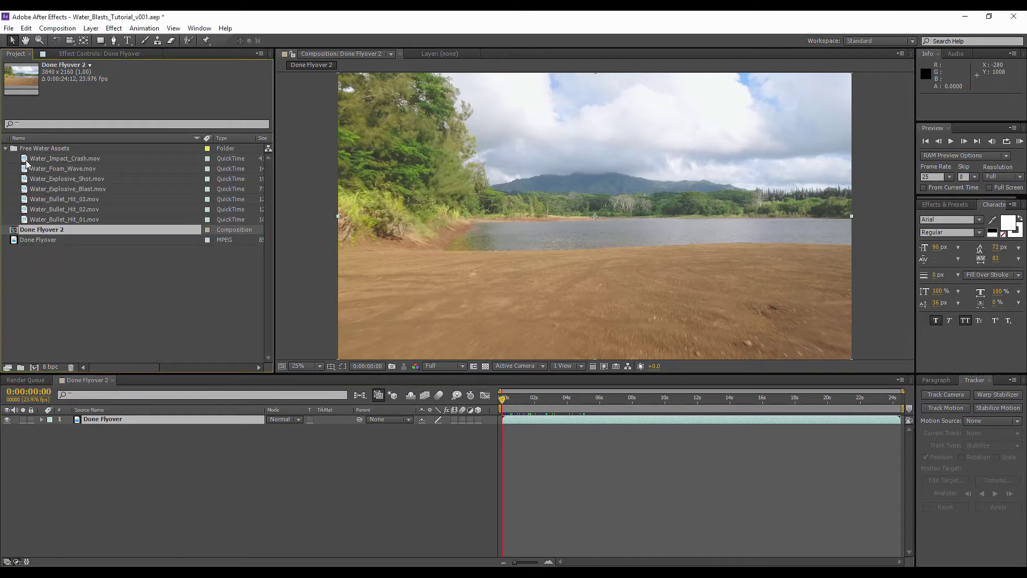
left_click(73, 159)
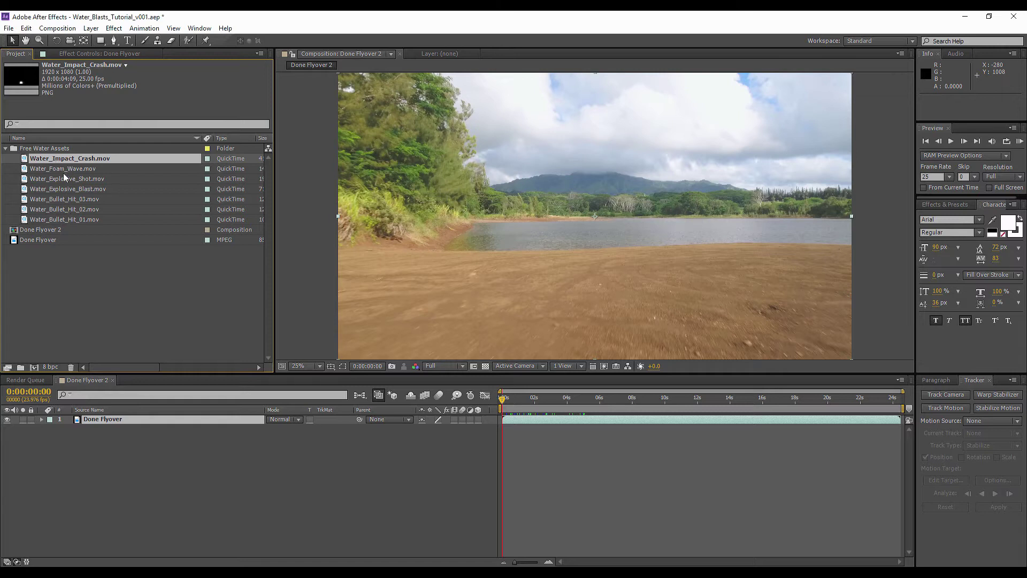
left_click(57, 218)
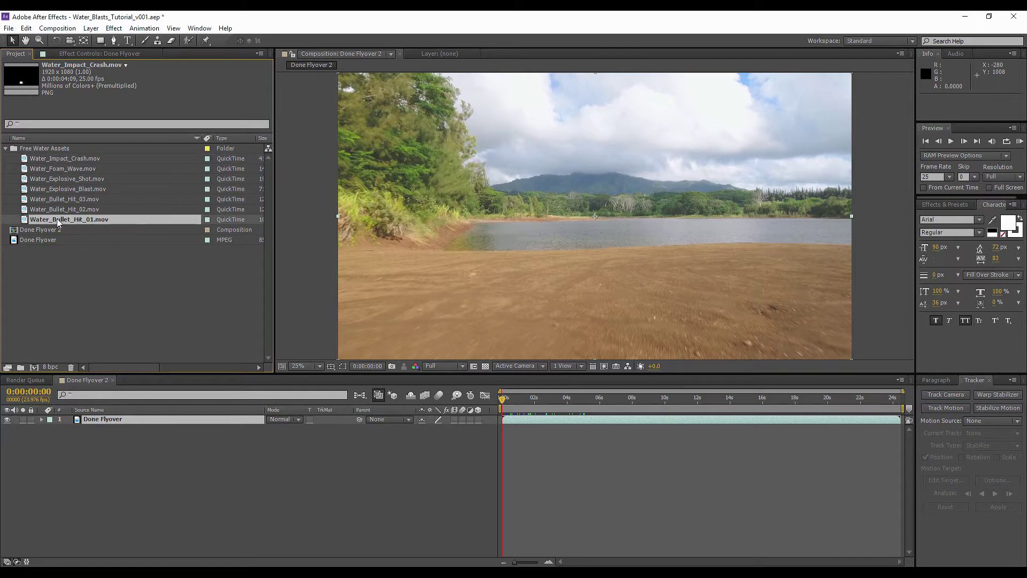
left_click(68, 160, "shift")
left_click_drag(64, 189, 102, 450)
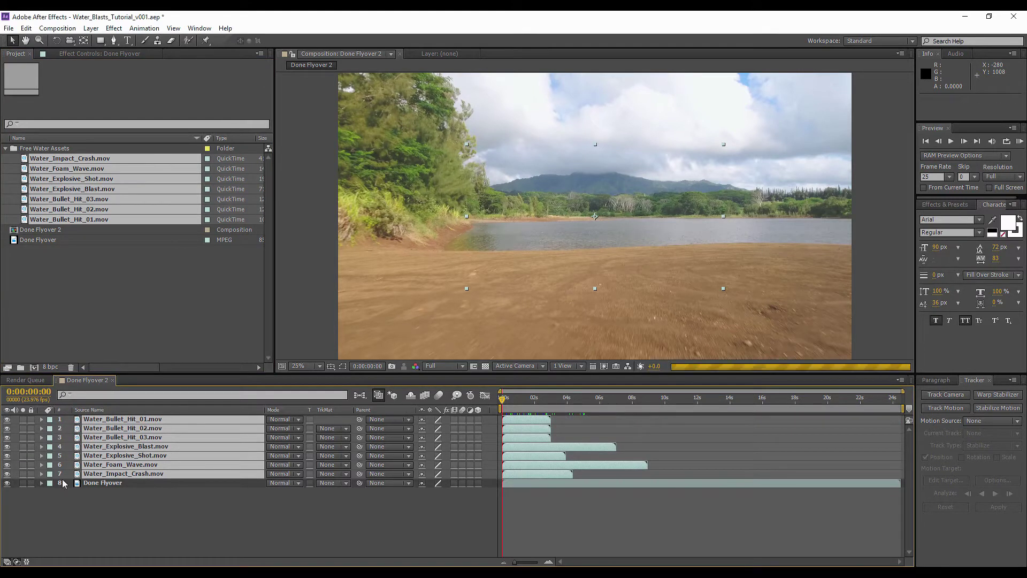
At 0:00:02:03, hide all water layers except Water_Bullet_Hit_01.mov and shift that layer to start at 0:00:01:21
left_click(536, 402)
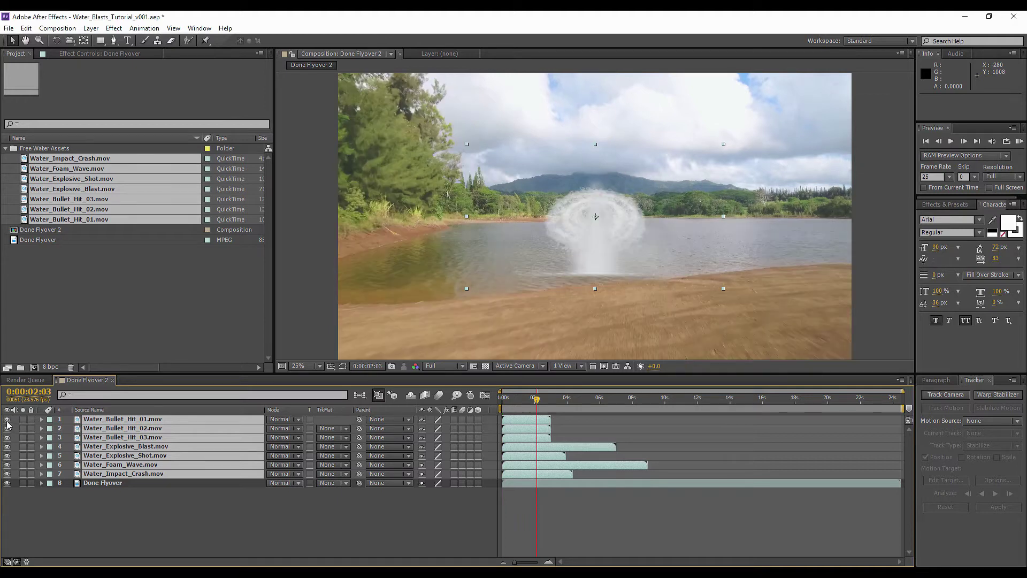
left_click_drag(7, 419, 7, 474)
left_click(41, 506)
left_click(7, 419)
left_click_drag(535, 423, 556, 423)
Show Water_Explosive_Blast.mov, shift it to start at about 1 second, and move it to position 1096, 1024
left_click(8, 447)
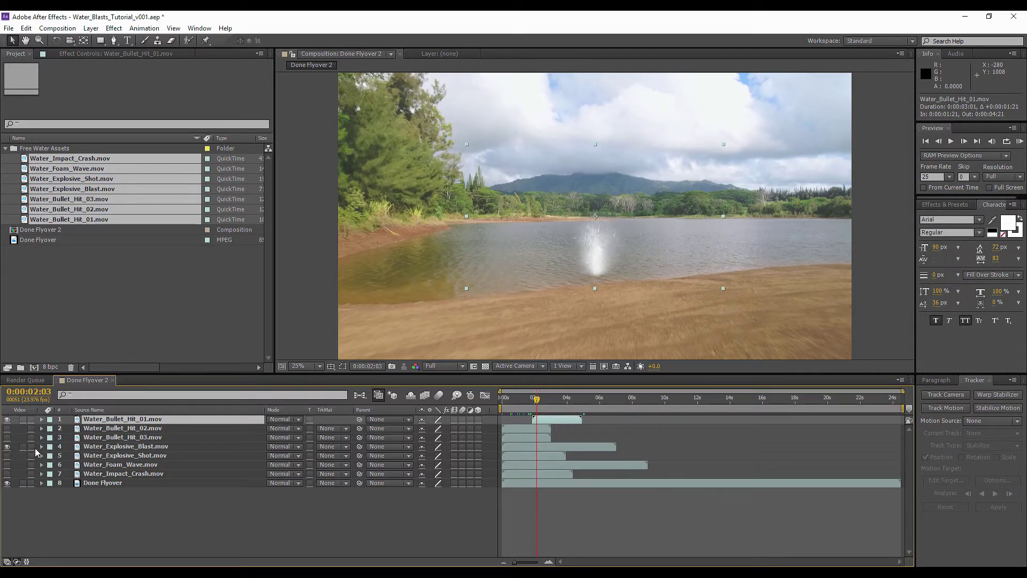
left_click(557, 445)
left_click_drag(556, 446, 581, 441)
left_click_drag(631, 241, 521, 233)
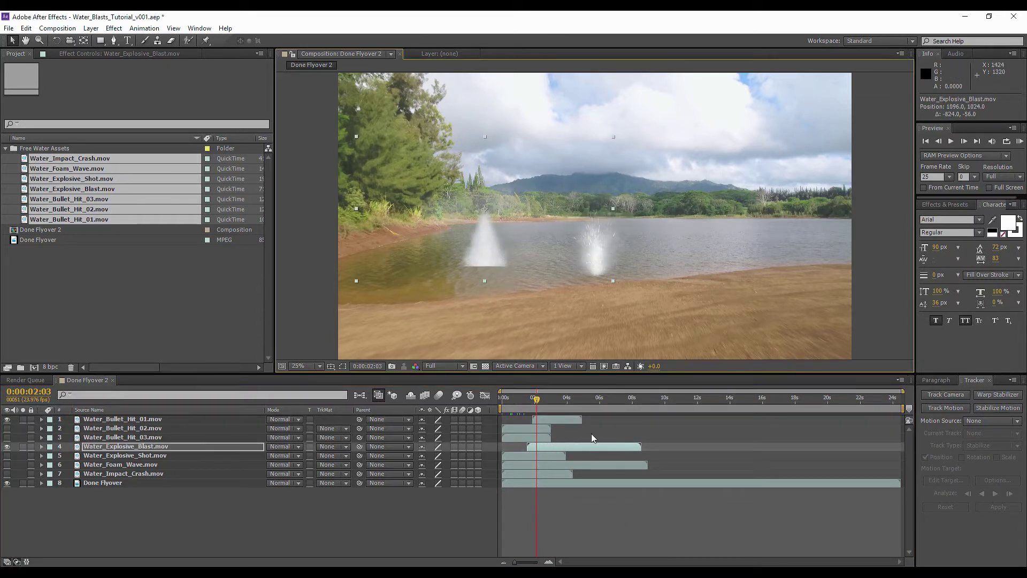
mouse_move(595, 448)
left_mouse_down()
mouse_move(579, 451)
mouse_move(589, 450)
left_mouse_up()
Show Water_Explosive_Shot.mov, shift it to start at about 1 second, and move it to position 2304, 1028
left_click(146, 456)
left_click(7, 455)
mouse_move(533, 458)
left_mouse_down()
mouse_move(563, 455)
mouse_move(553, 456)
left_mouse_up()
left_click_drag(605, 227, 655, 220)
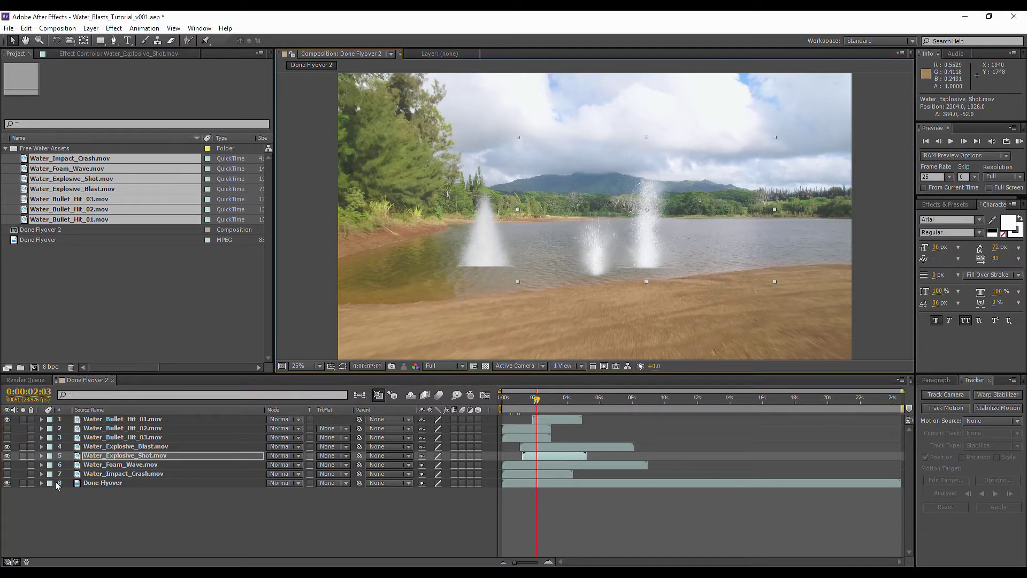
Show Water_Impact_Crash.mov, shift it to start at about 1.5 seconds, and move it to position 1756, 1060
left_click(7, 473)
left_click(152, 476)
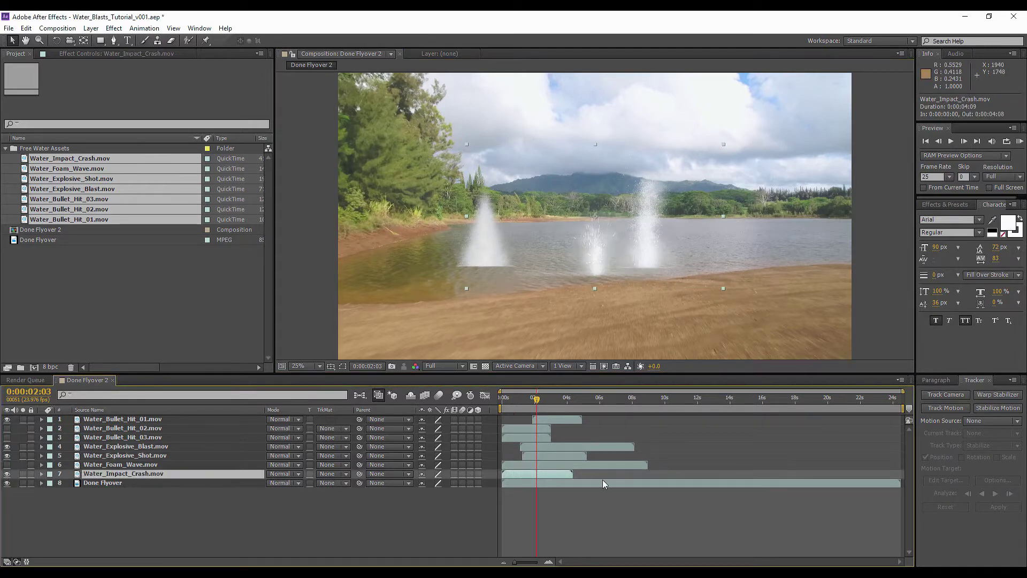
left_click_drag(541, 475, 562, 470)
left_click_drag(587, 230, 565, 226)
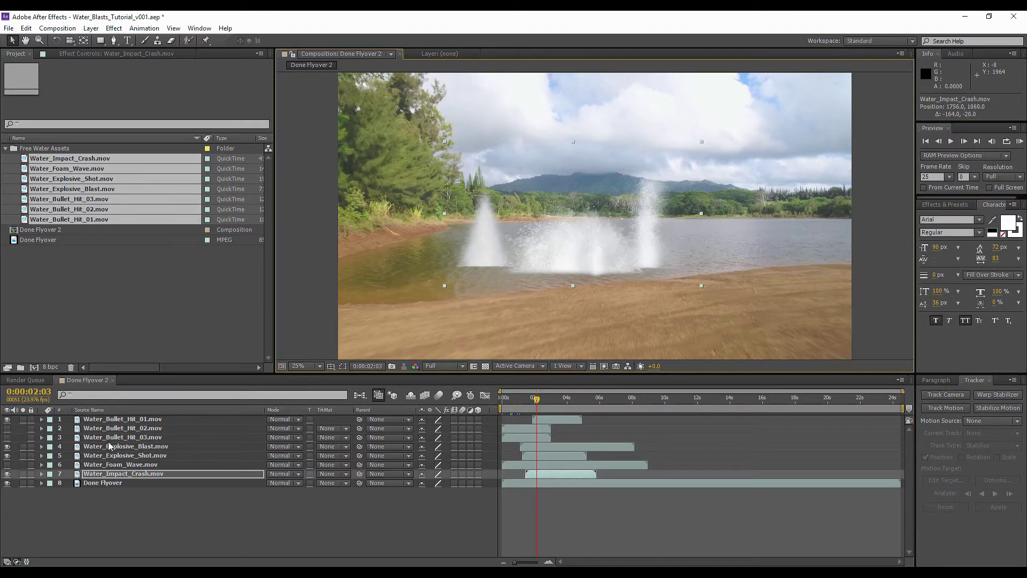
Delete all seven water layers from the composition, keeping only the Done Flyover footage
left_click(113, 420)
left_click(107, 476, "shift")
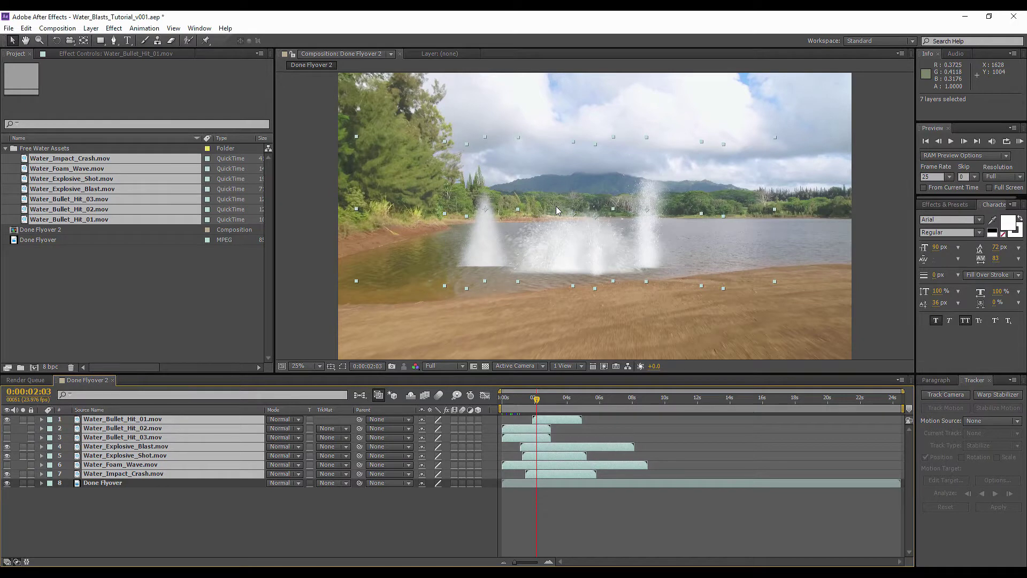
key("Delete")
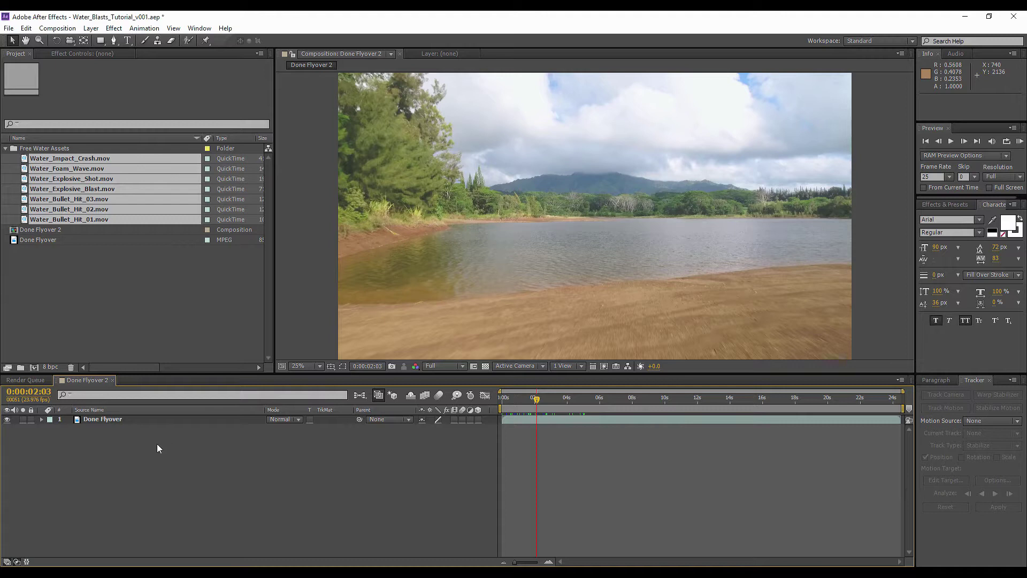
Trim the end of the Done Flyover layer to 0:00:05:00 and end the work area at the same time
left_click(102, 419)
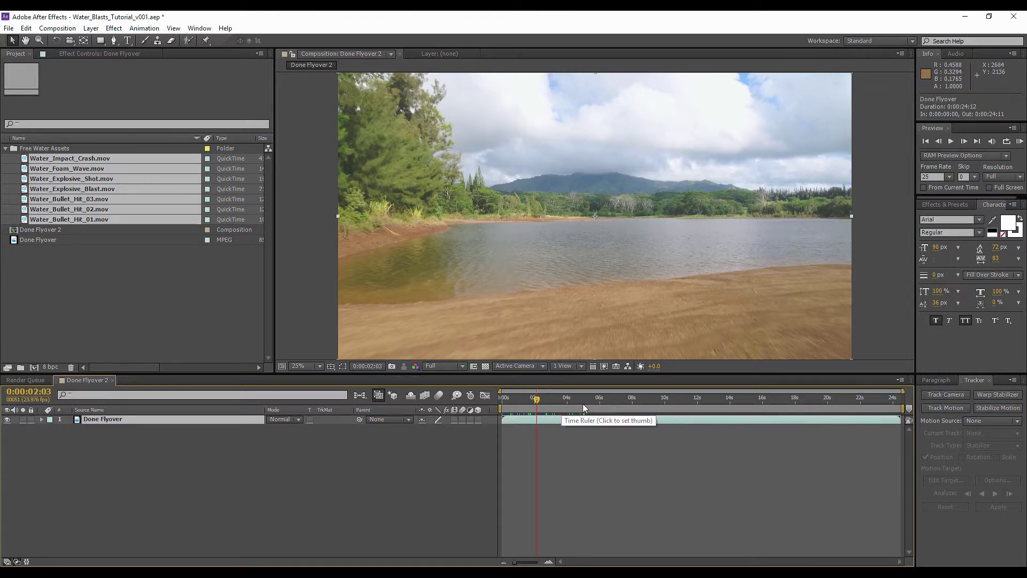
left_click(549, 562)
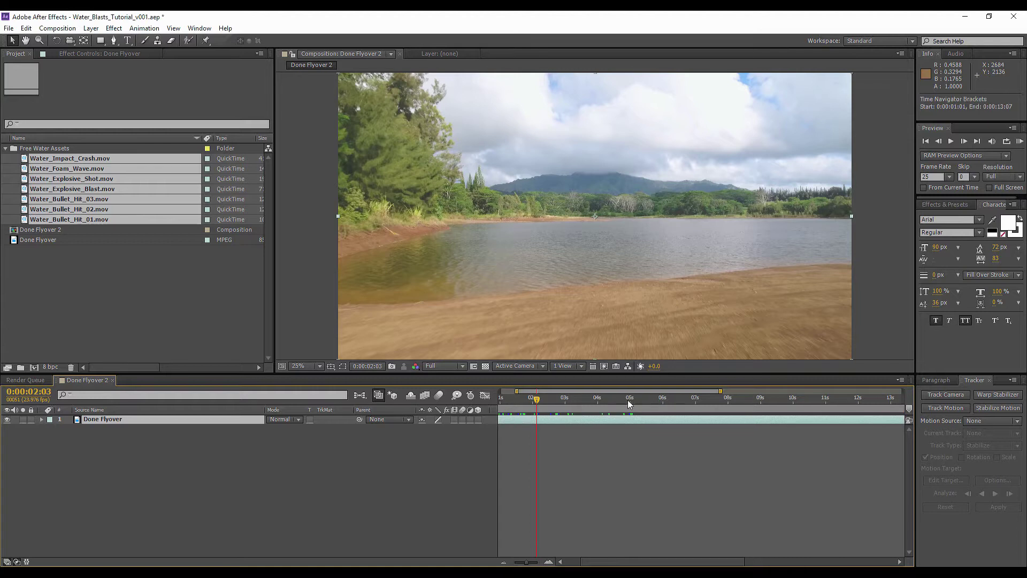
left_click(630, 402)
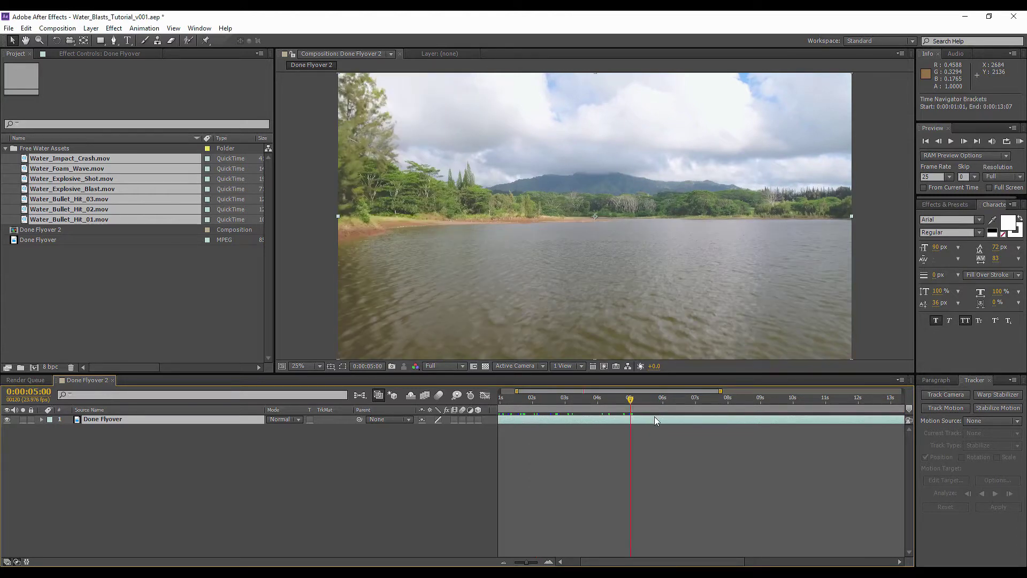
key("alt+]")
left_click_drag(519, 563, 512, 563)
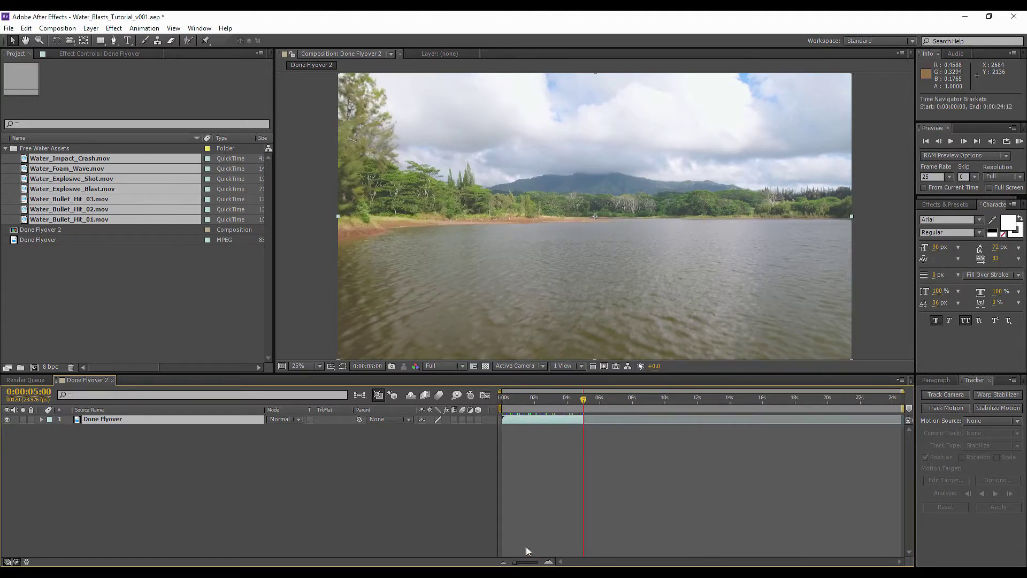
left_click_drag(904, 409, 593, 443)
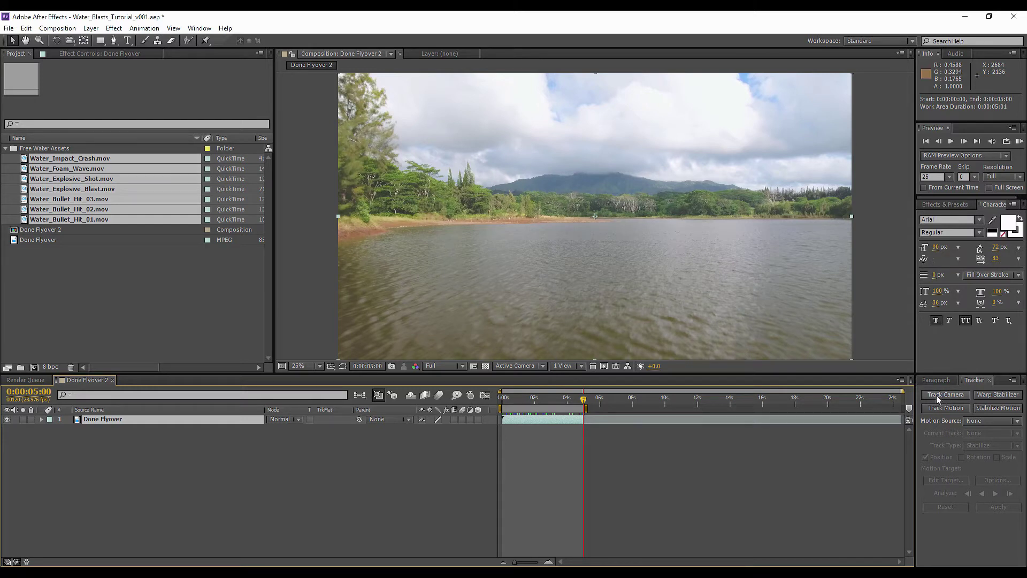
Collapse the Free Water Assets folder and reselect the Done Flyover layer for tracking
left_click(86, 256)
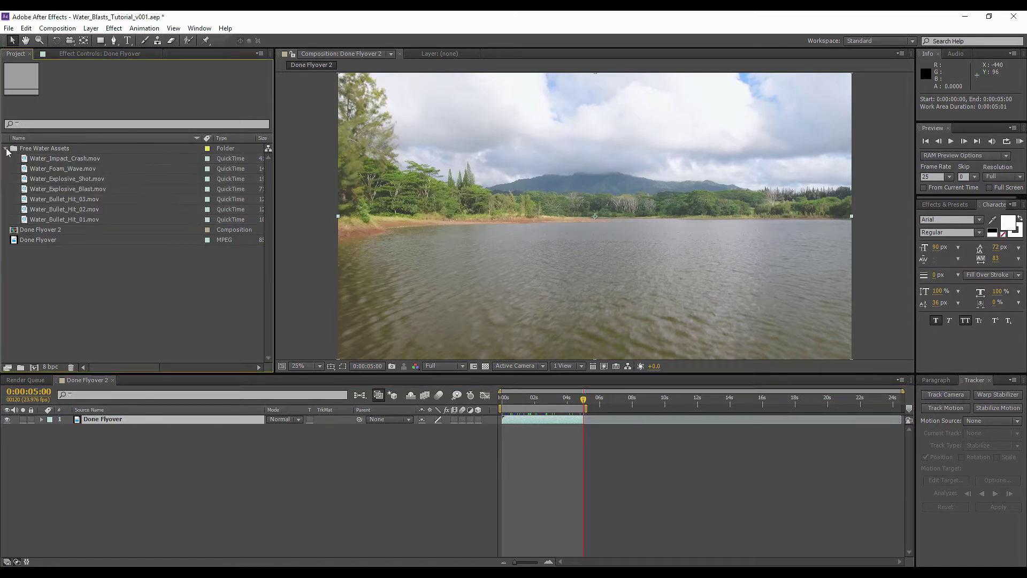
left_click(6, 149)
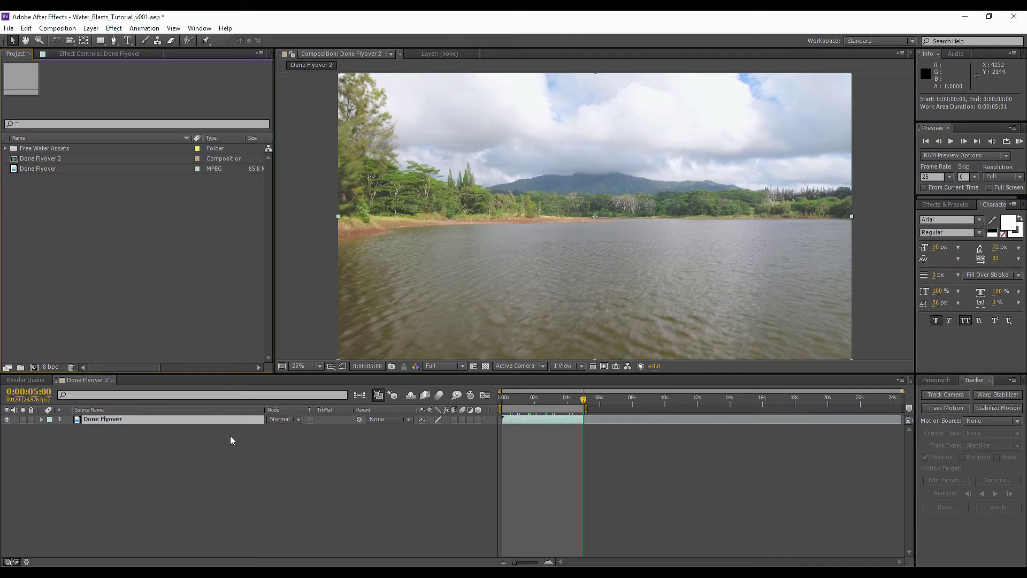
left_click(188, 439)
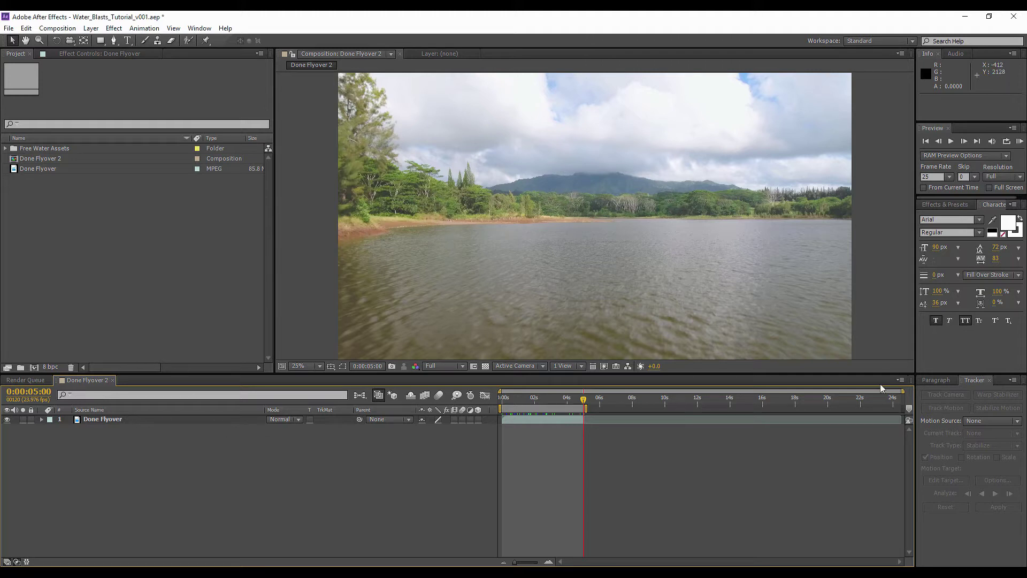
left_click(102, 419)
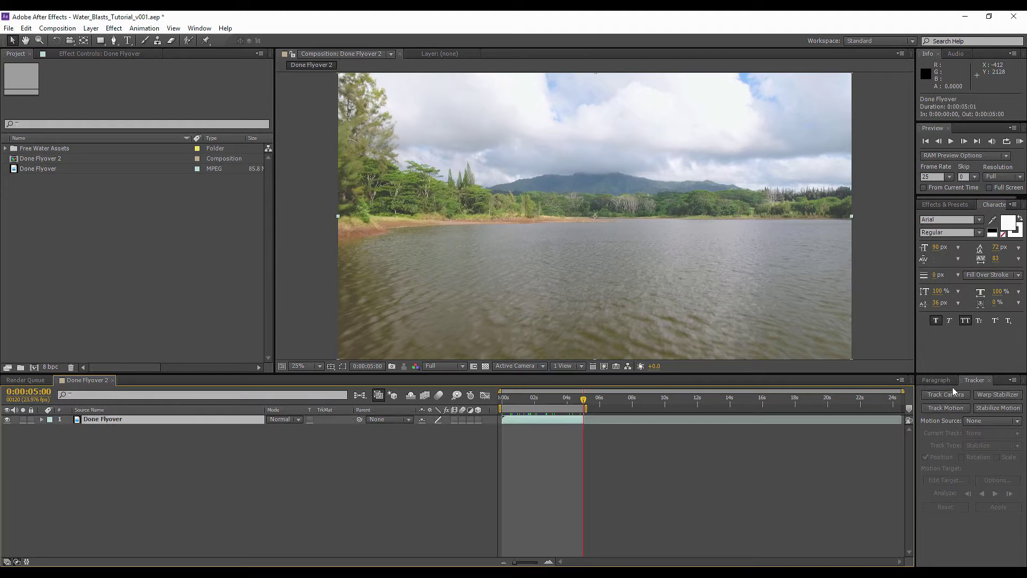
left_click(199, 28)
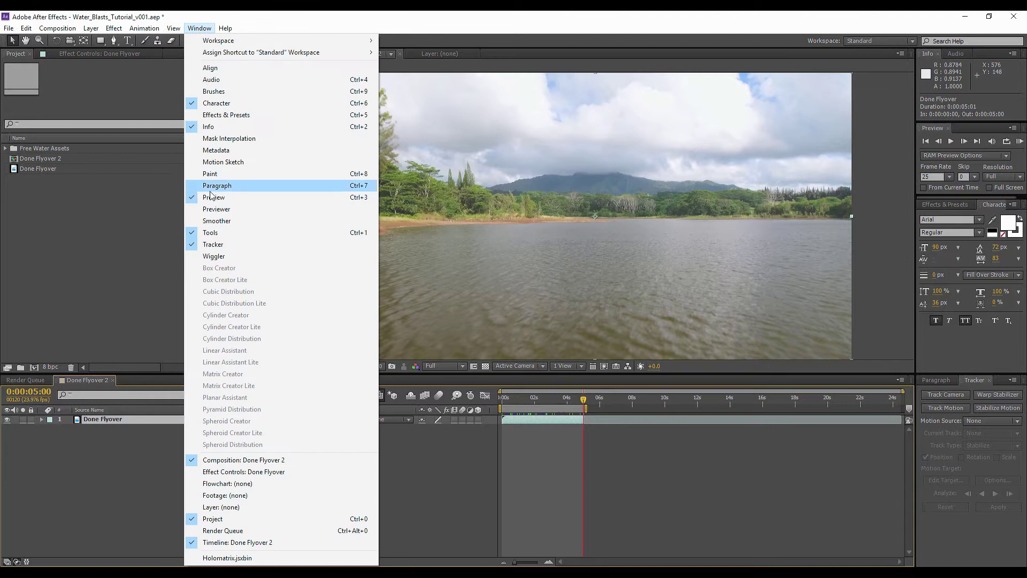
left_click(439, 481)
left_click(300, 422)
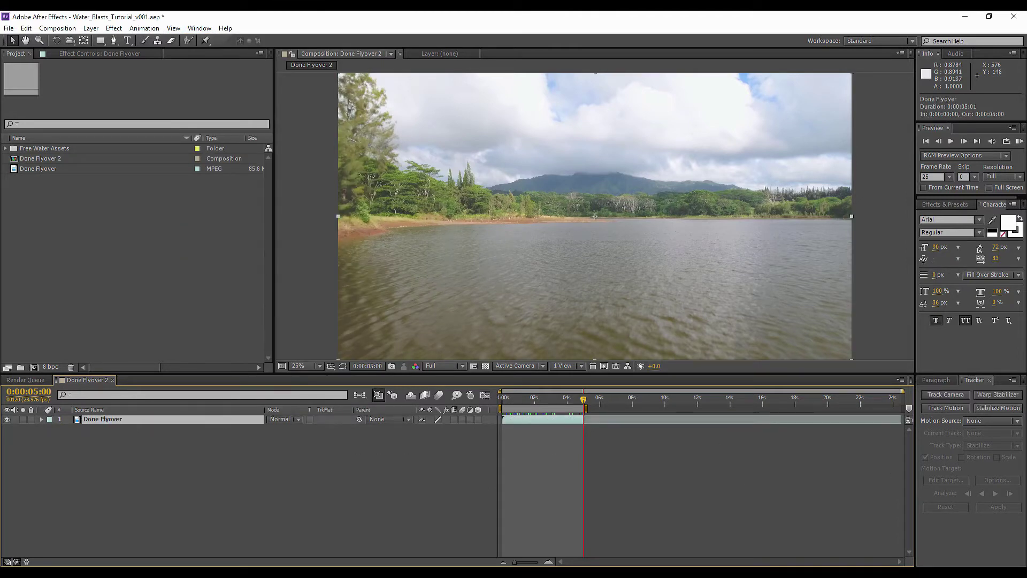
Run 3D camera tracking on the Done Flyover layer and expand the tracker's Advanced settings
left_click(945, 395)
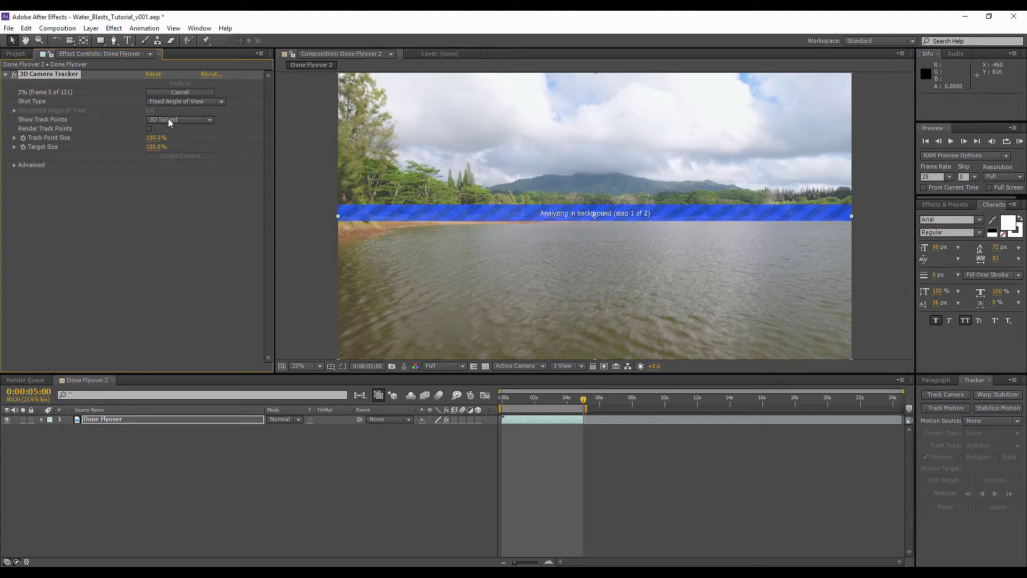
left_click(14, 166)
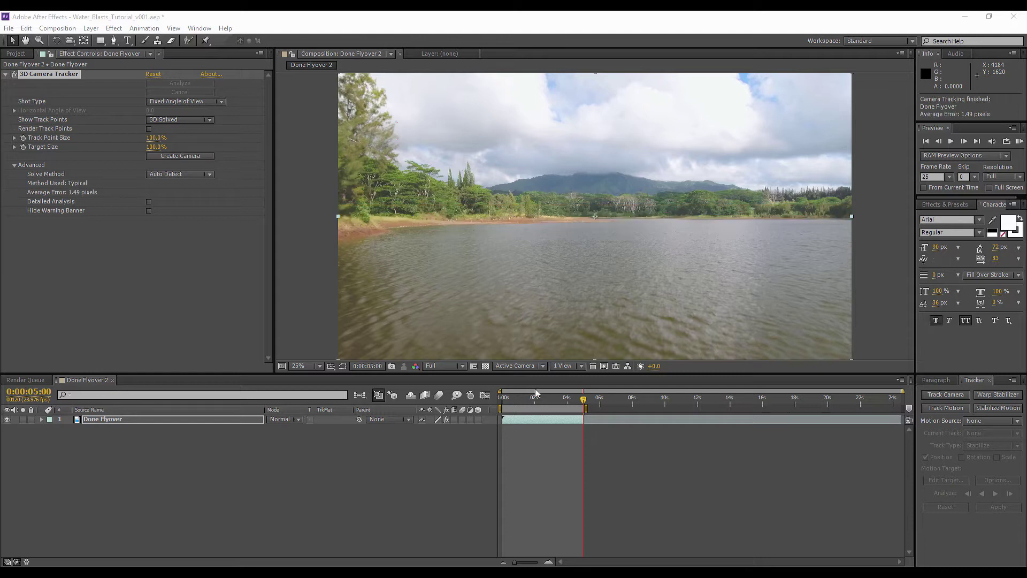
Preview the tracked footage from the start and scrub through it to examine how the track points hold
left_click(502, 403)
left_click(950, 142)
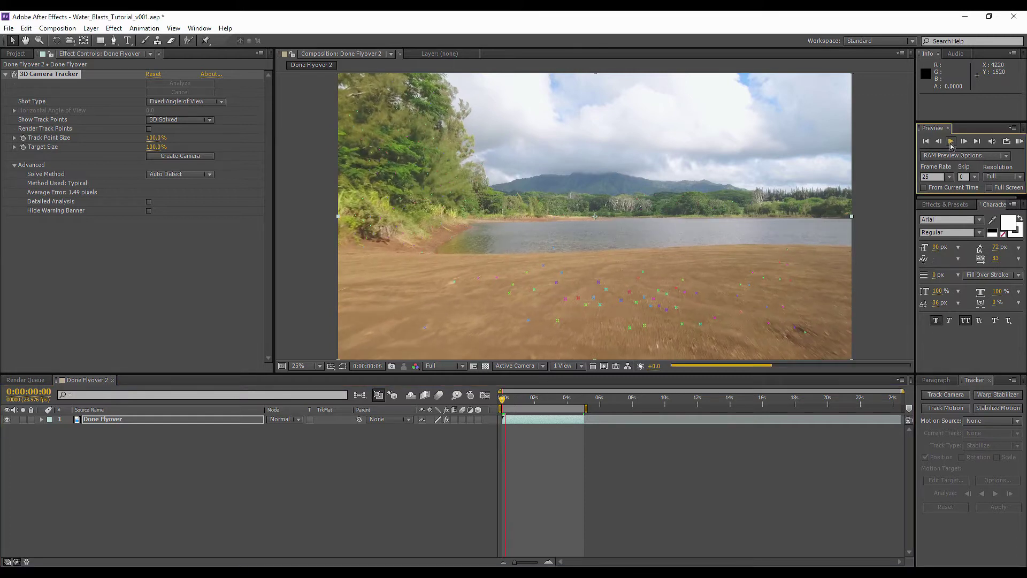
left_click_drag(507, 400, 529, 400)
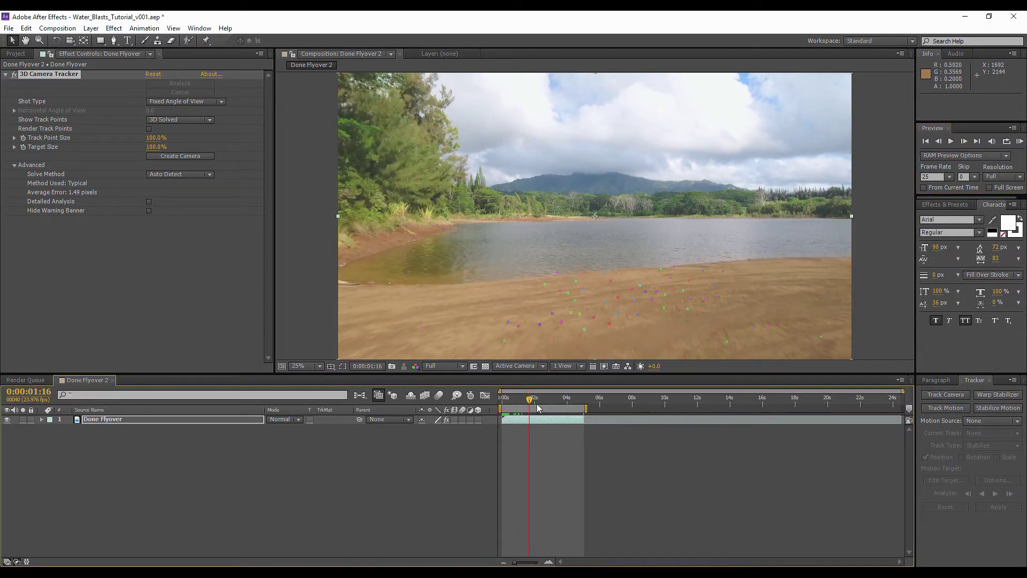
key("Page_Down")
left_click(535, 401)
left_click_drag(535, 403, 562, 401)
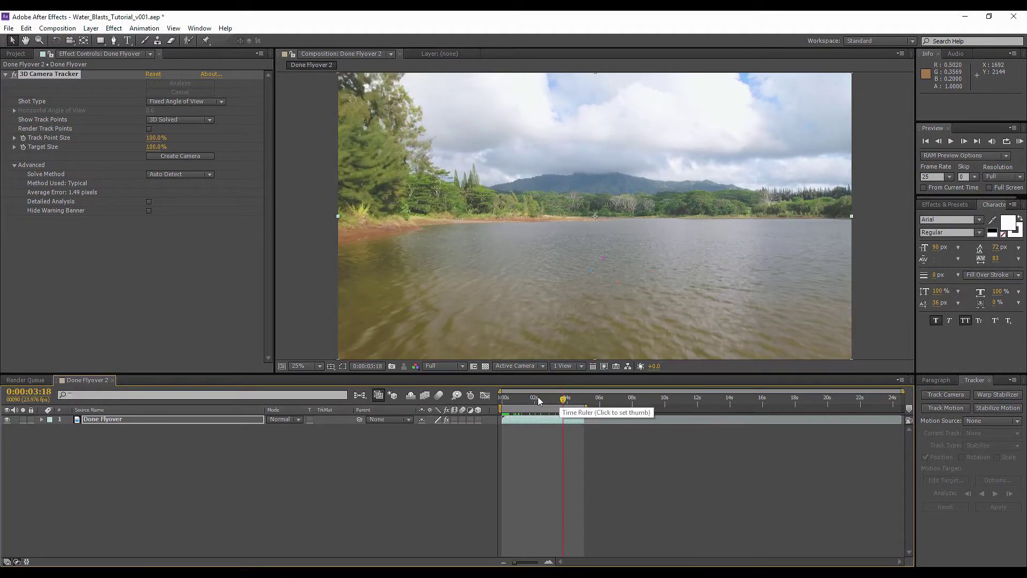
At the first frame, create a null and camera from track points on the sand near the frame's center
left_click(502, 400)
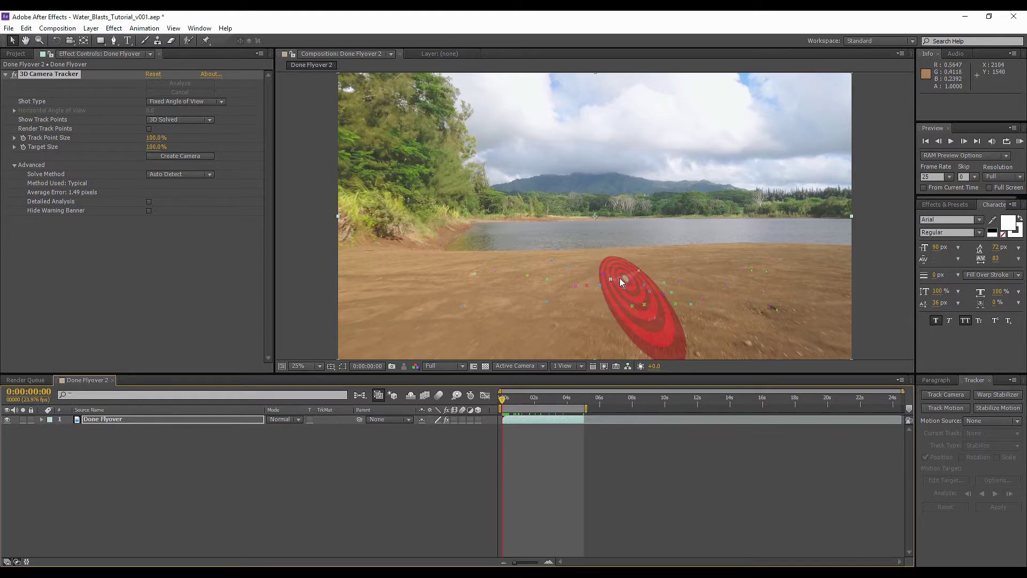
right_click(621, 281)
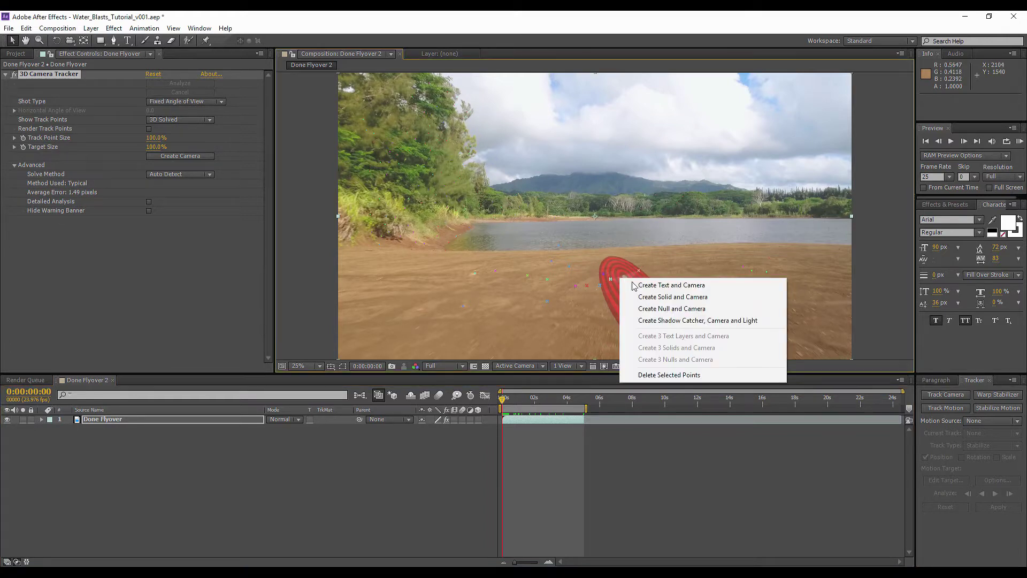
left_click(679, 308)
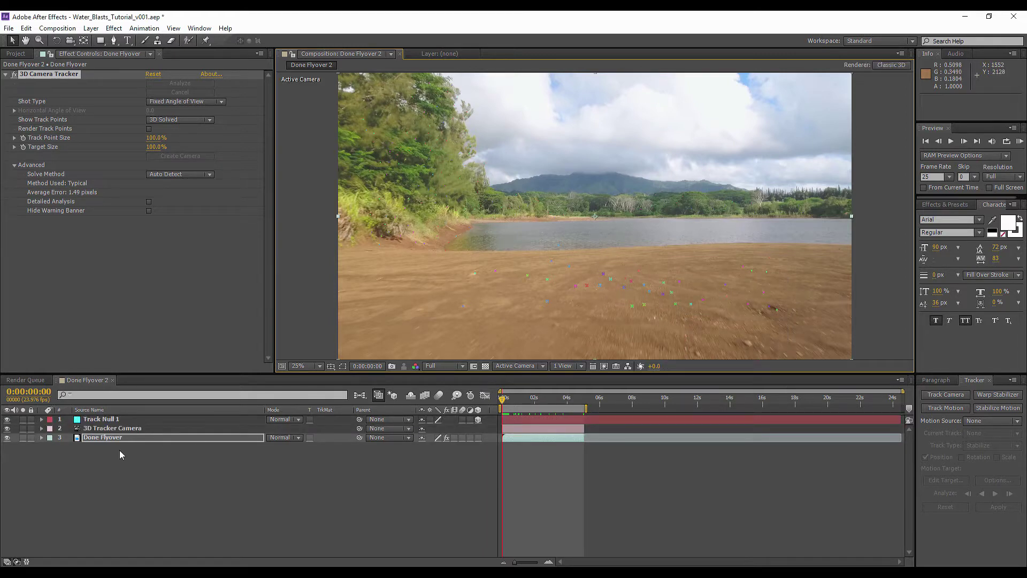
Reveal the Position property of Track Null 1 and create a new text layer reading TEST
left_click(105, 419)
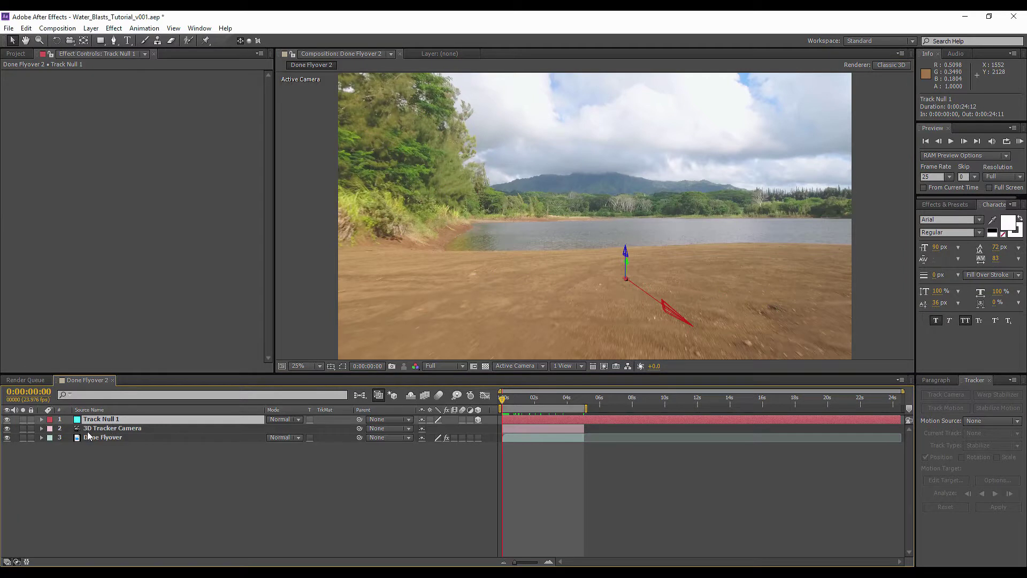
key("p")
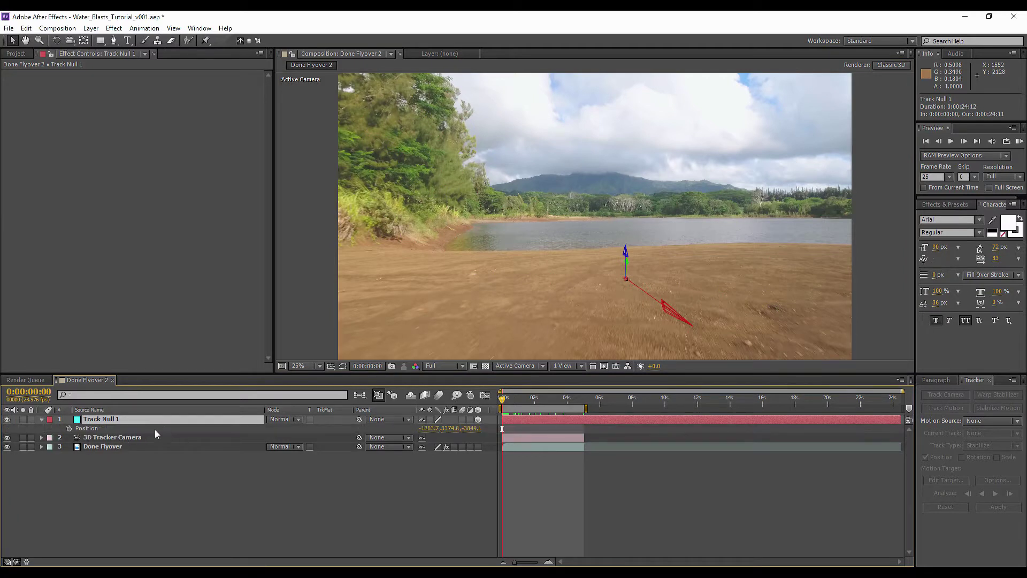
left_click(168, 476)
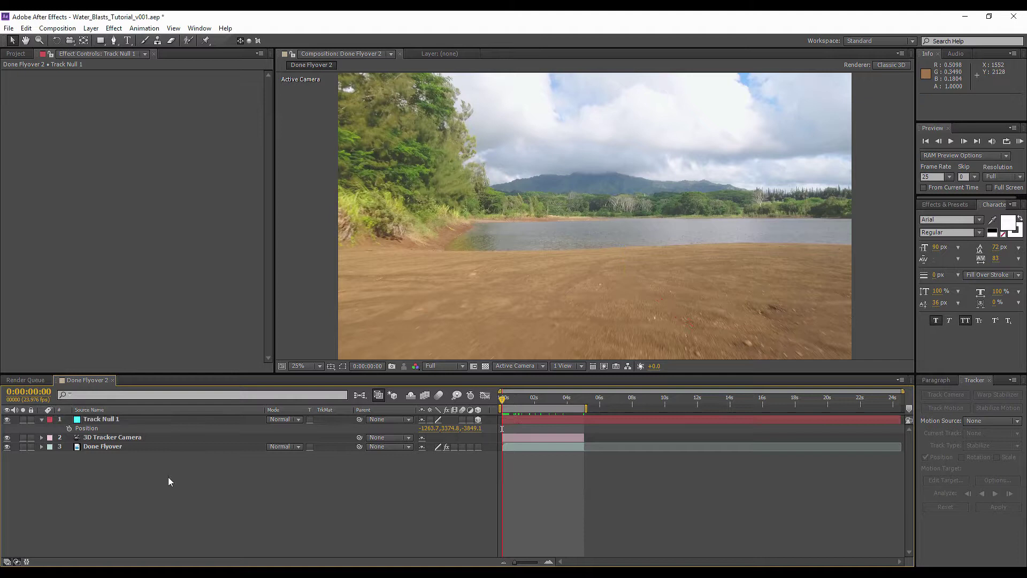
right_click(154, 476)
mouse_move(206, 364)
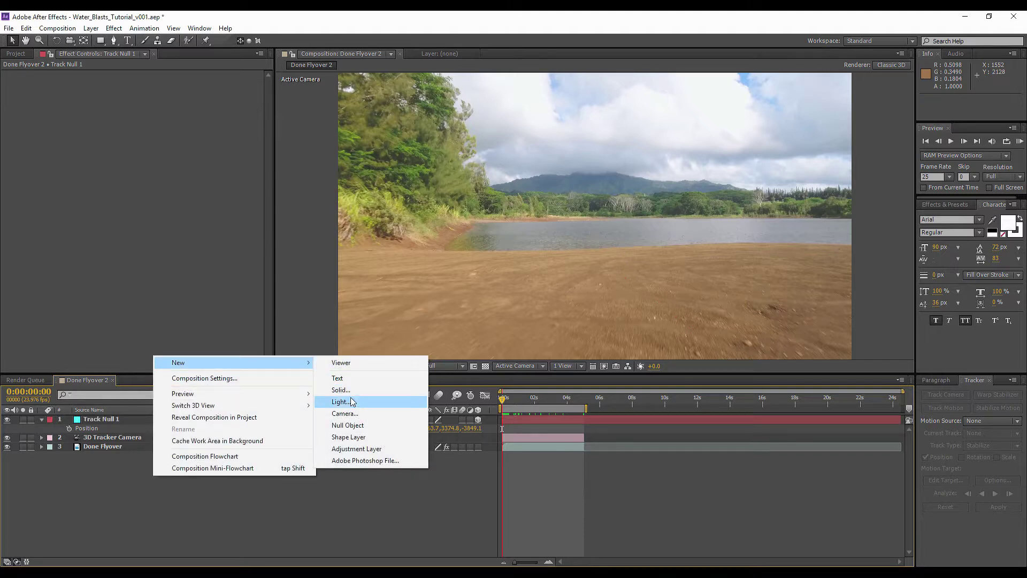
left_click(353, 377)
type("TEST")
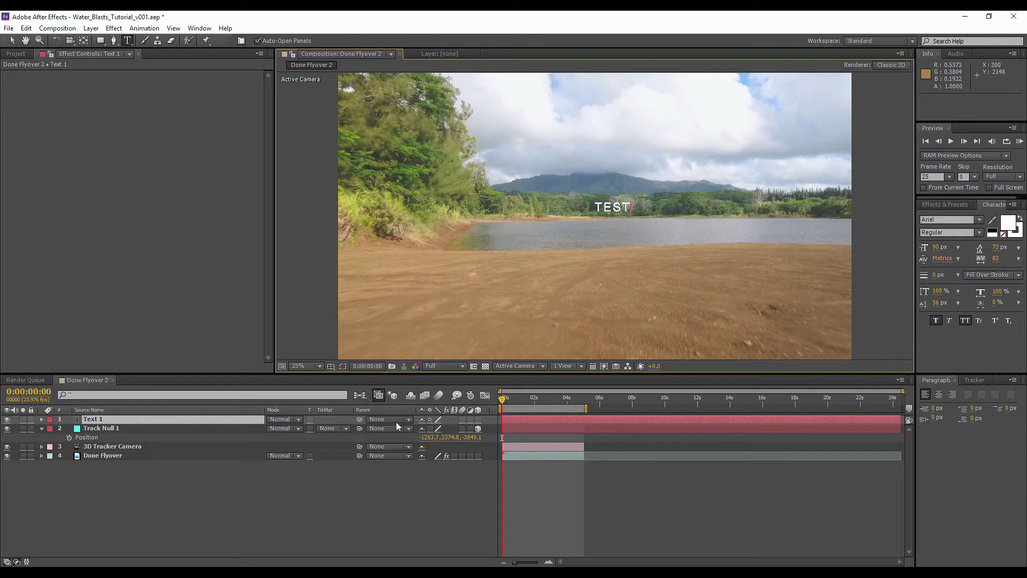
Make the TEST layer 3D and copy Track Null 1's position onto it
left_click(480, 419)
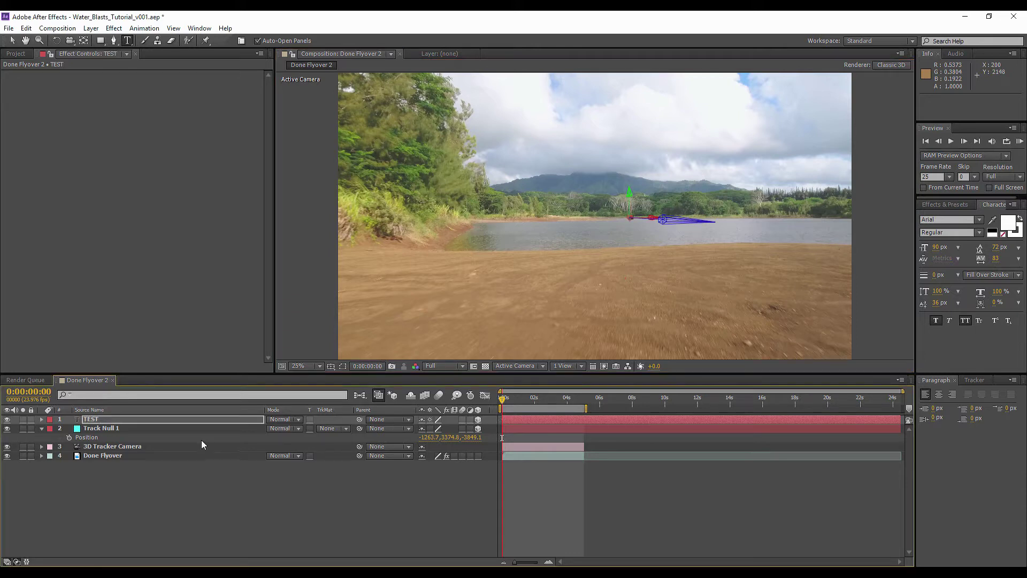
key("p")
left_click(108, 439)
left_click(108, 445)
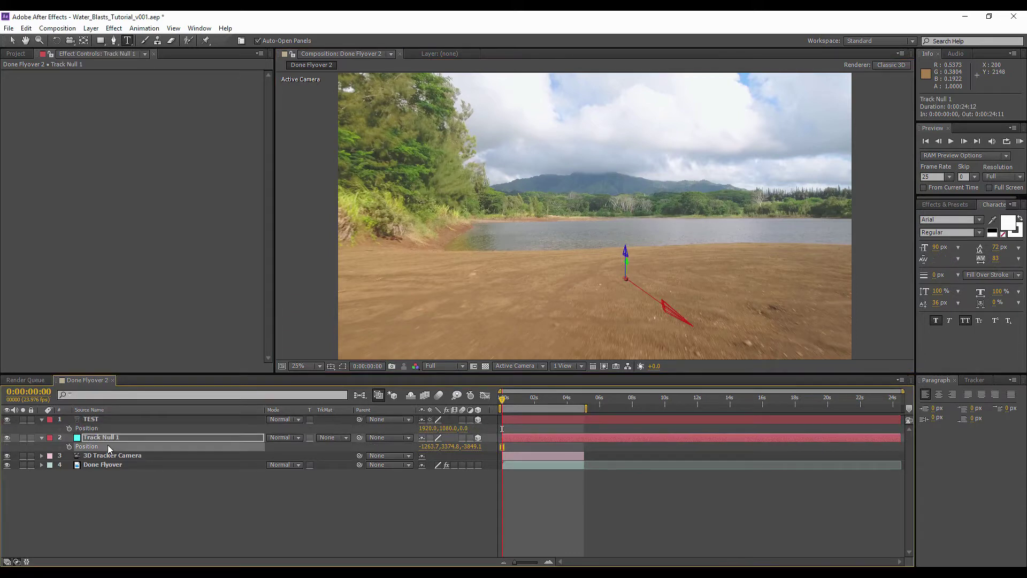
left_click(91, 429)
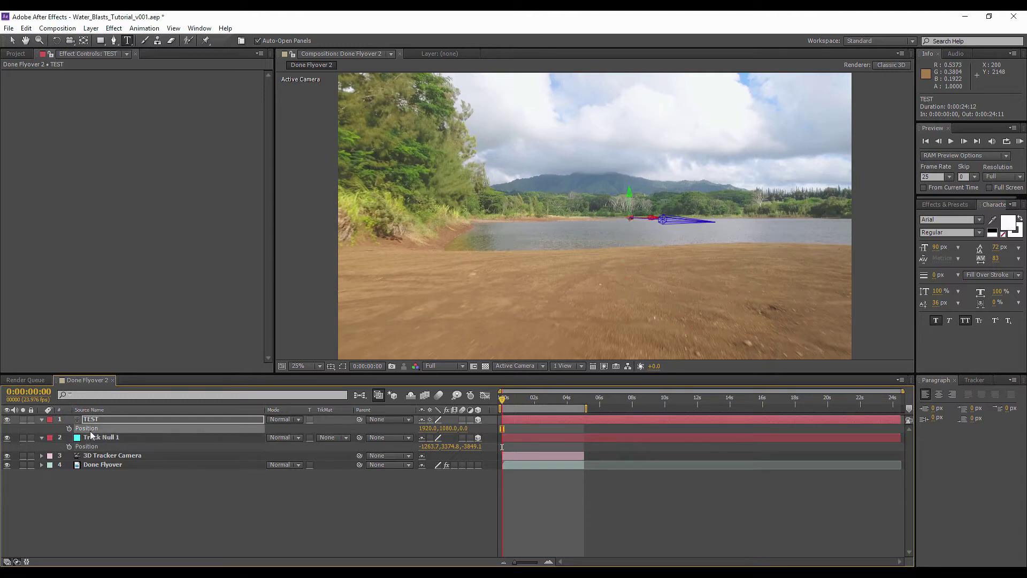
key("ctrl+v")
Scale the TEST layer up uniformly to 1764%
left_click(101, 421)
key("s")
left_click_drag(432, 428, 563, 409)
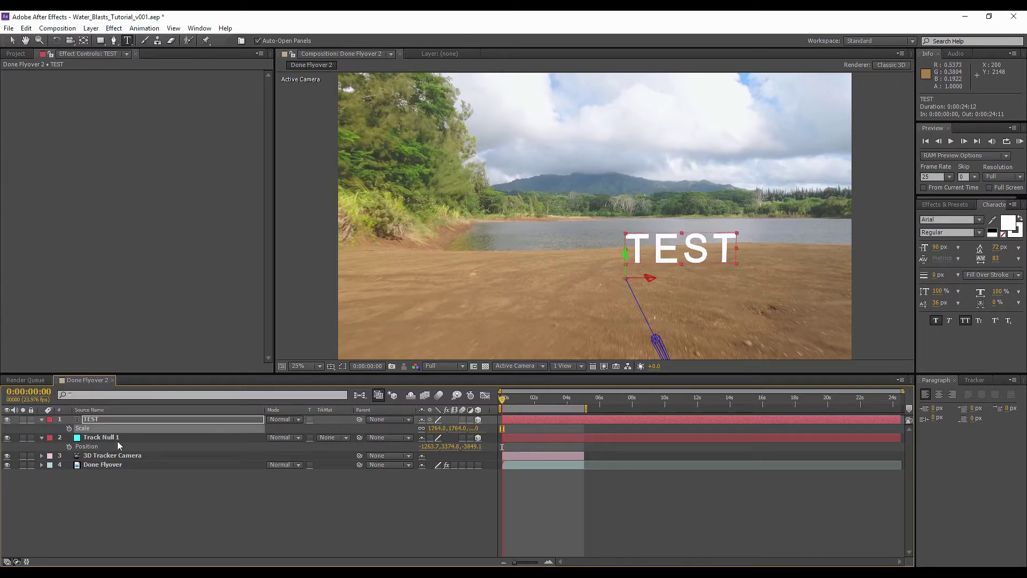
left_click(123, 437)
Duplicate the TEST layer twice, pushing the copies back to Z positions of about -1899 and 509, and preview the shot
left_click(101, 420)
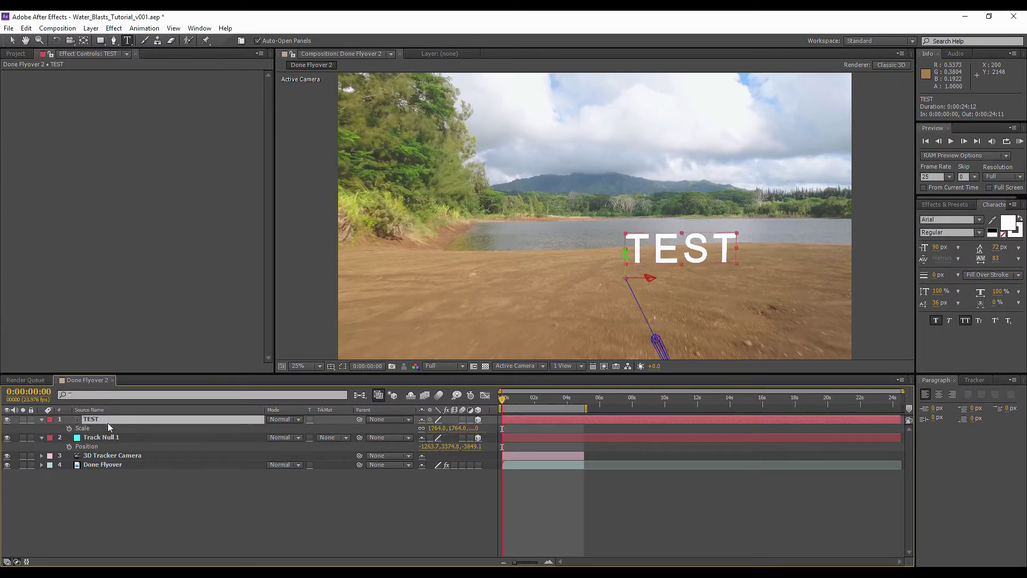
key("ctrl+d")
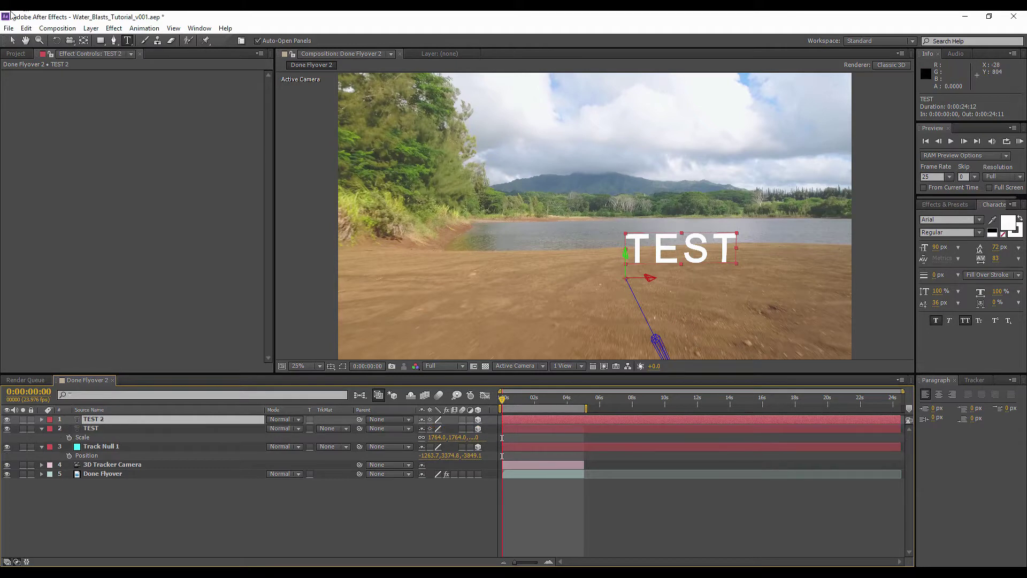
left_click(12, 40)
left_click_drag(649, 337, 470, 156)
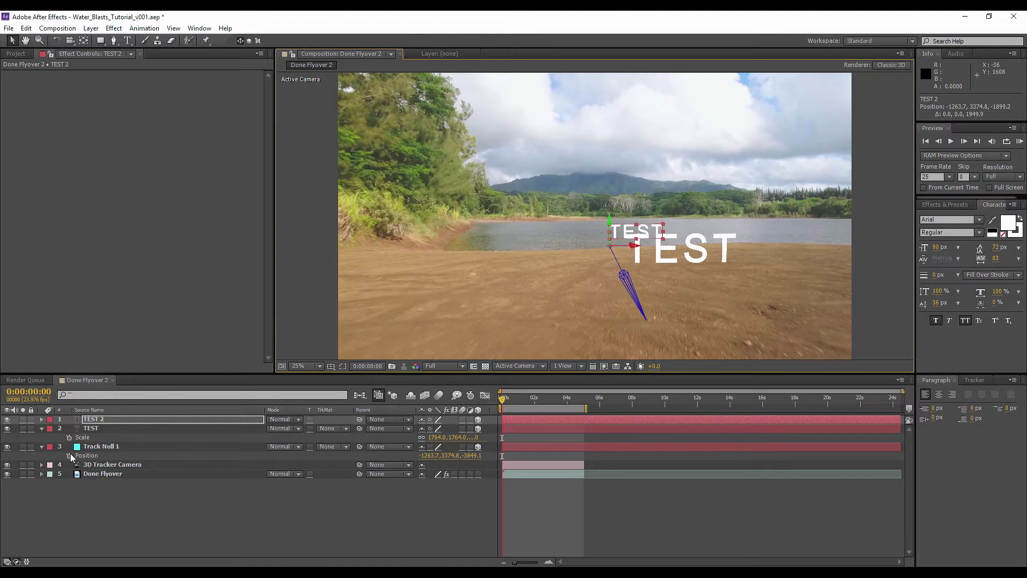
key("ctrl+d")
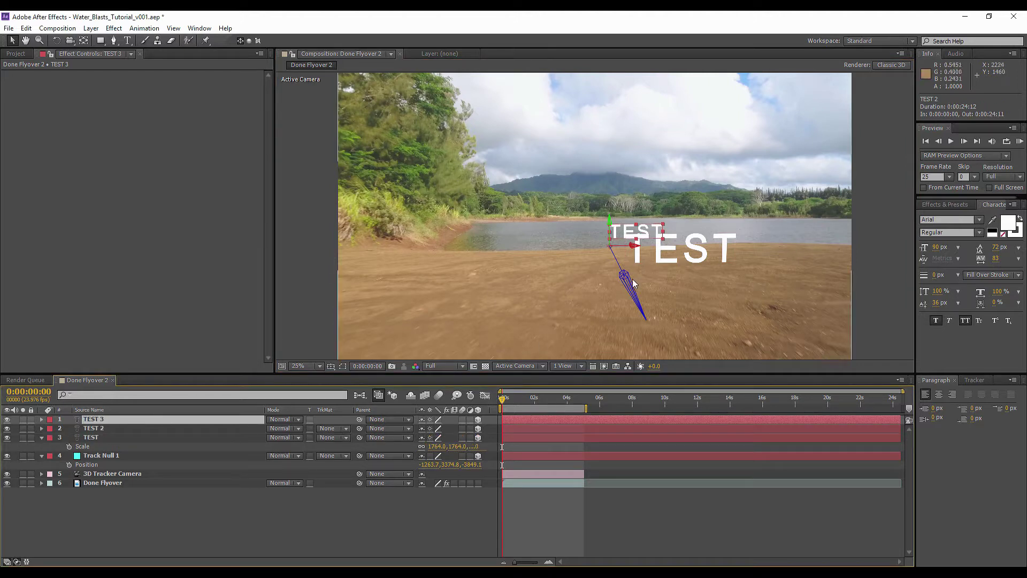
left_click_drag(634, 290, 423, 38)
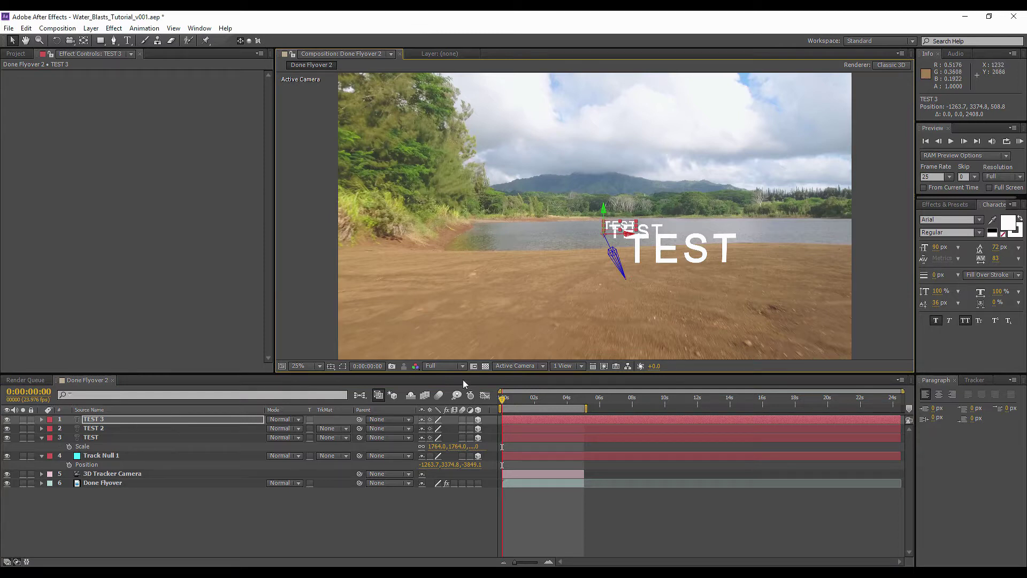
left_click(1020, 143)
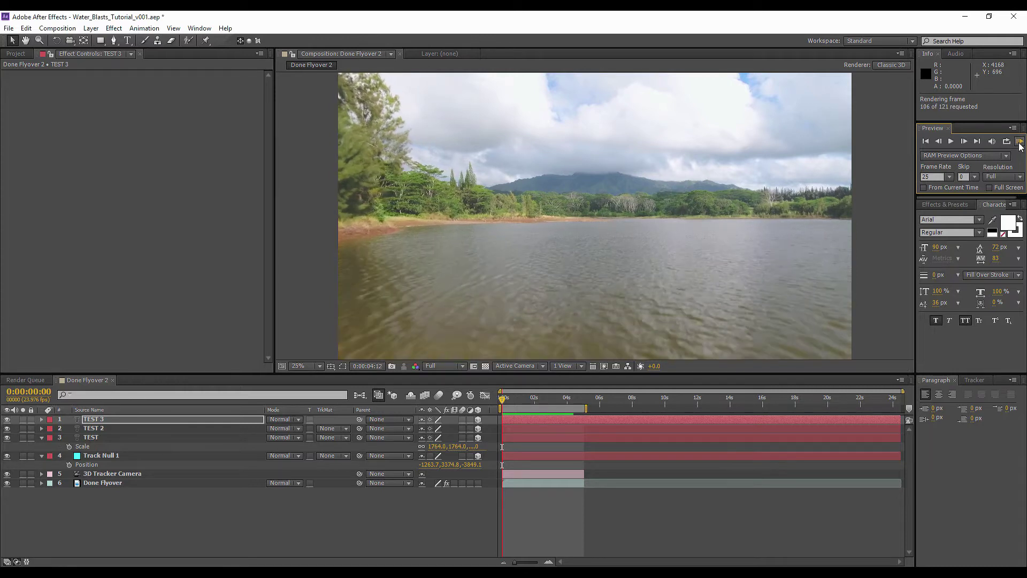
Duplicate the TEST 3 layer and push the copy farther back to a Z position of about 1626
left_click(88, 431)
left_click(103, 418)
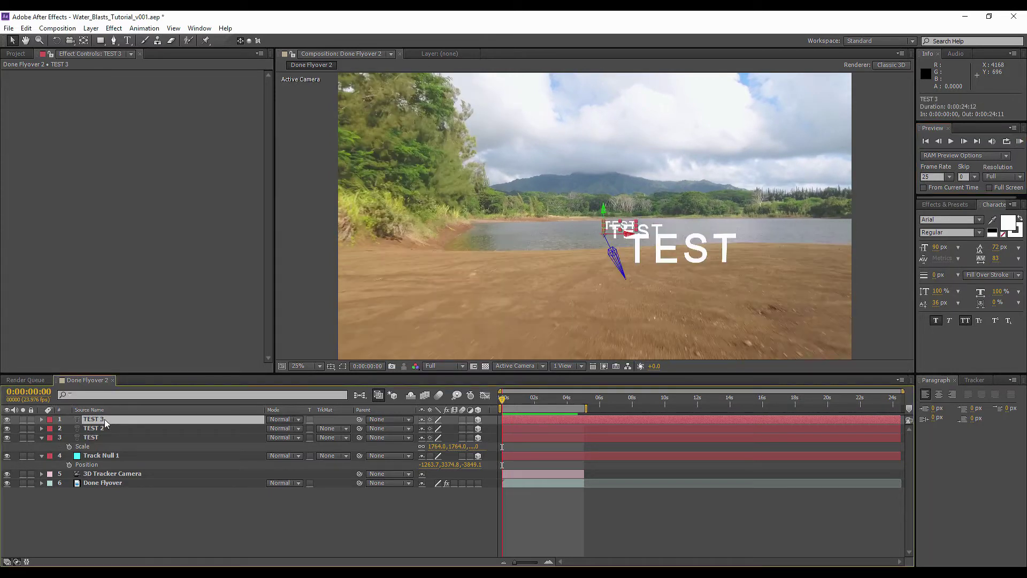
key("ctrl+d")
left_click_drag(615, 261, 541, 159)
Preview from the current time at 0:00:02:20 and scrub back to examine how the text layers stick to the scene
left_click(548, 398)
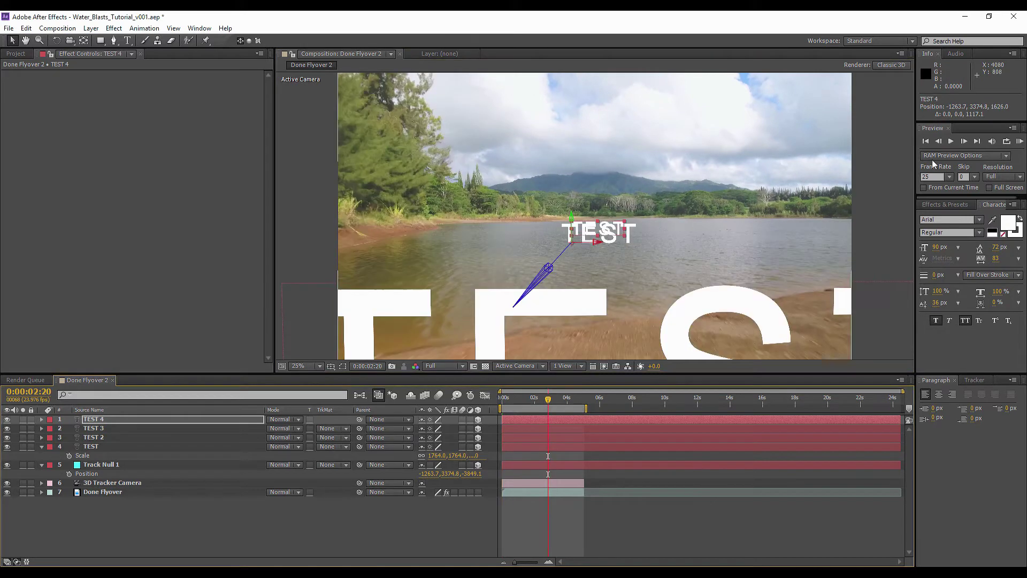
left_click(923, 187)
left_click(1018, 142)
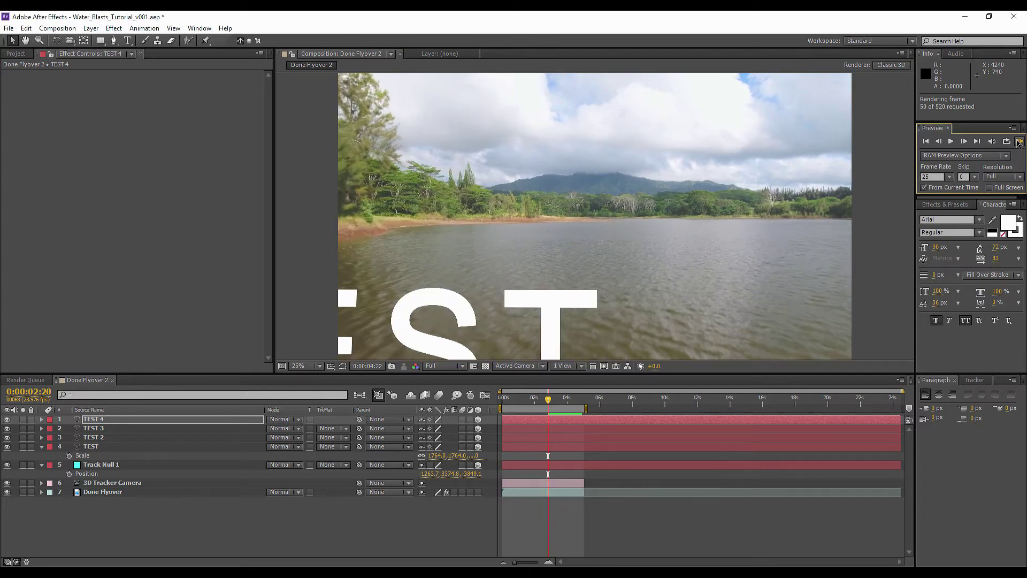
left_click(1019, 141)
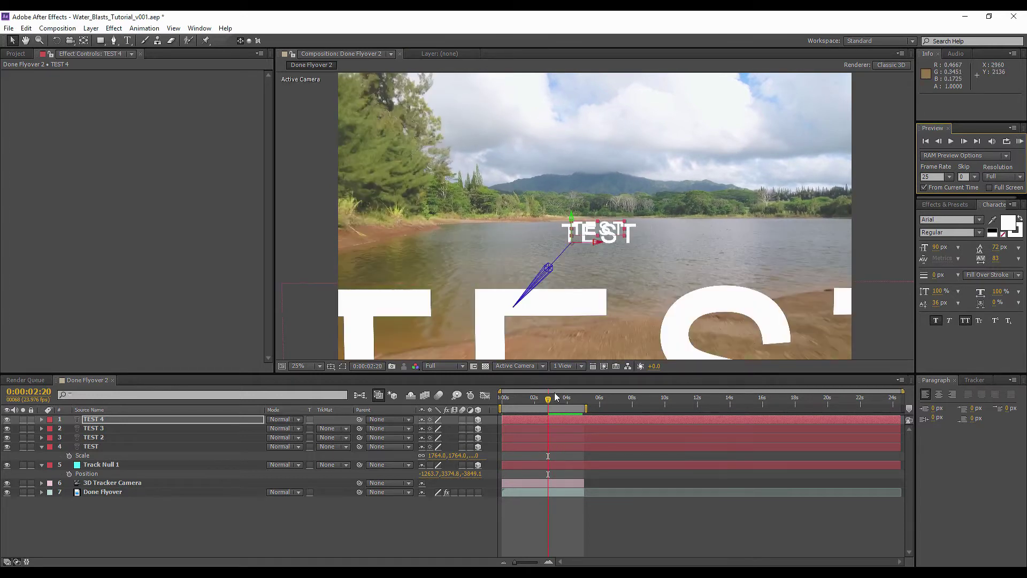
left_click(536, 399)
left_click_drag(522, 401, 532, 402)
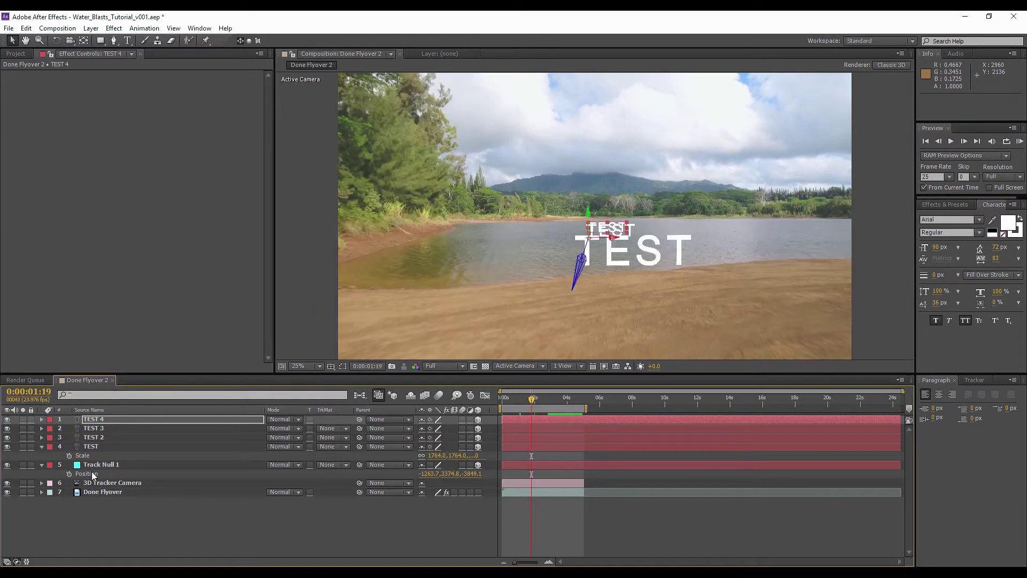
Set the Done Flyover camera tracker's target size to 75% and re-analyze the footage with Detailed Analysis enabled
left_click(112, 483)
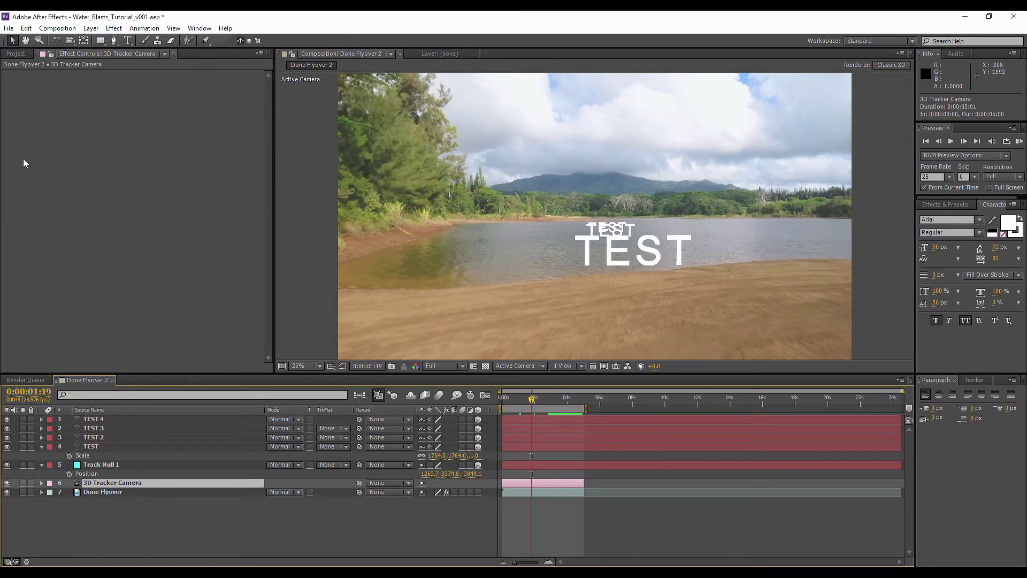
left_click(105, 492)
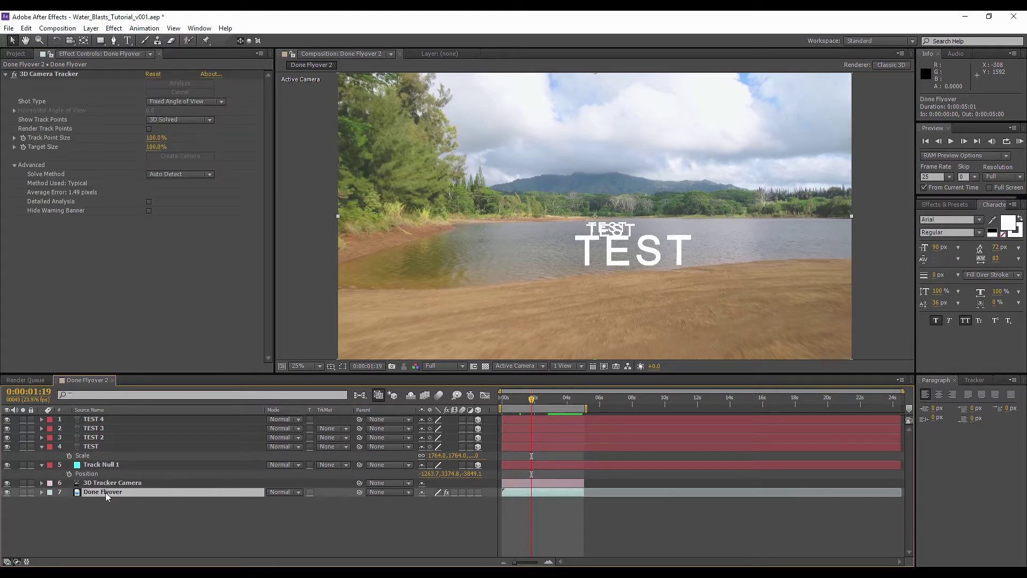
left_click(152, 150)
type("75")
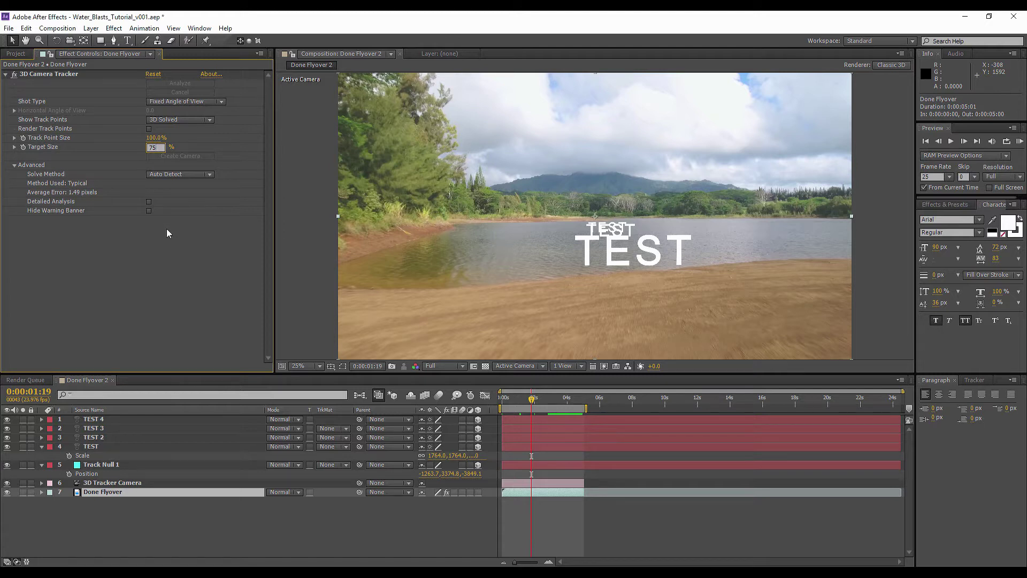
left_click(148, 202)
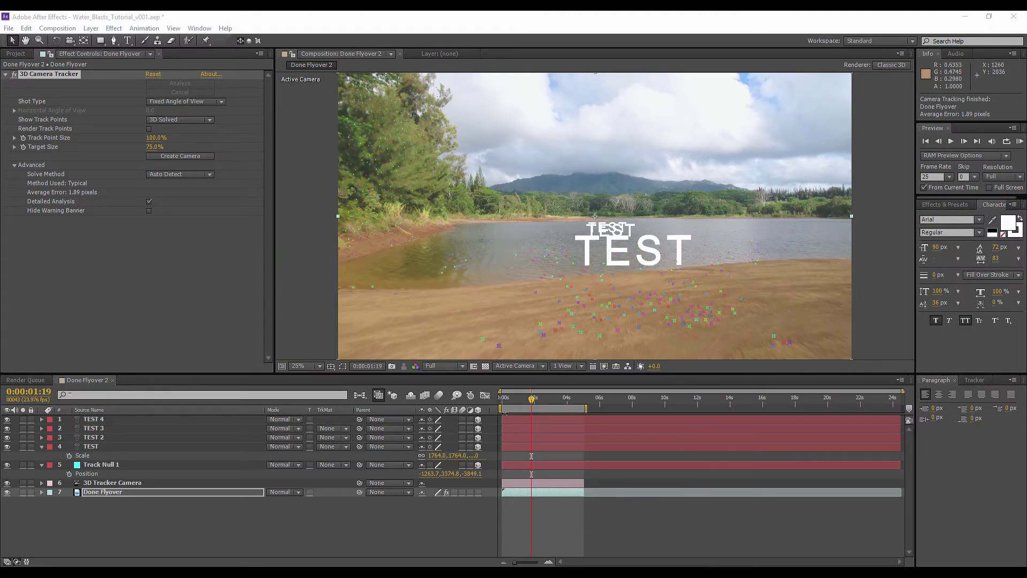
Preview the shot from the first frame and scrub to 0:00:02:20 to find where the camera track jumps
left_click(502, 400)
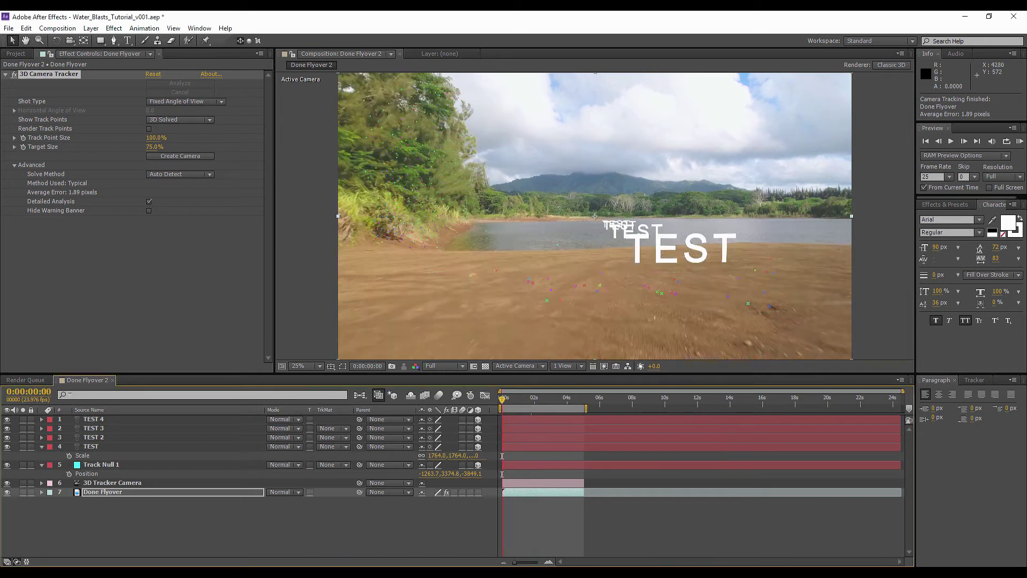
left_click(1017, 143)
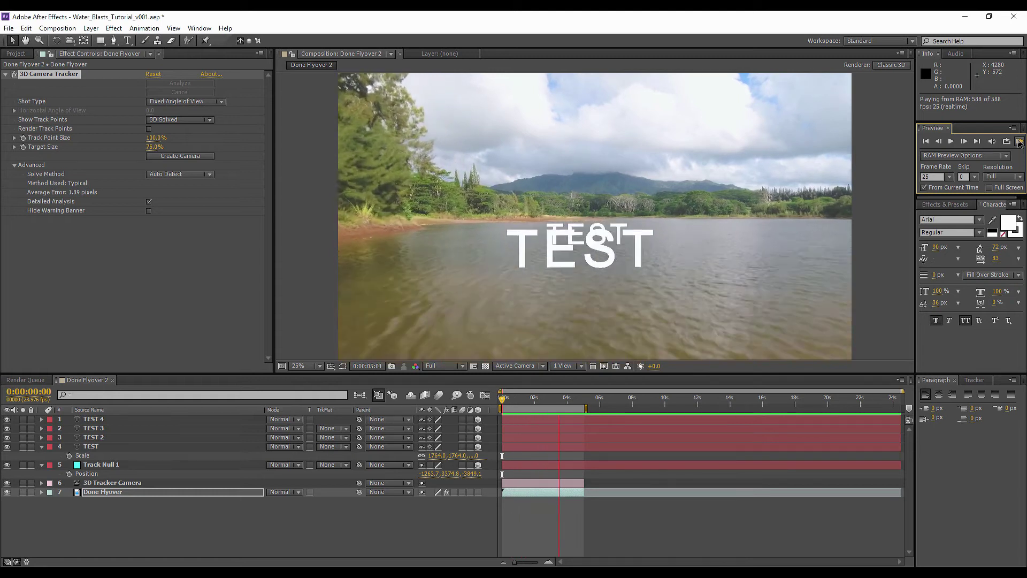
left_click(1020, 142)
left_click_drag(506, 400, 548, 412)
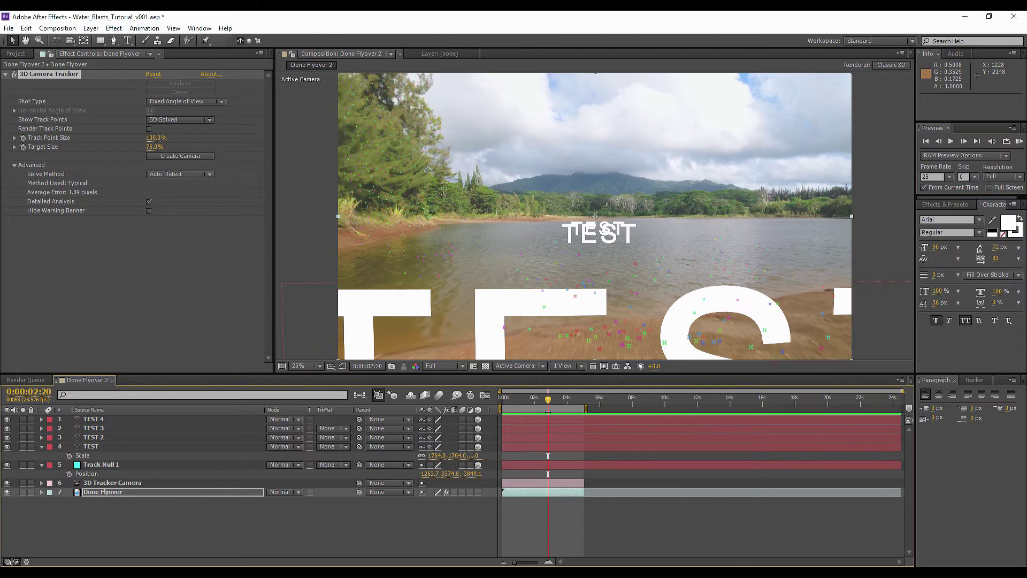
Expand the 3D Tracker Camera's Transform properties to show its Position and Orientation keyframes in closer timeline detail
left_click(105, 483)
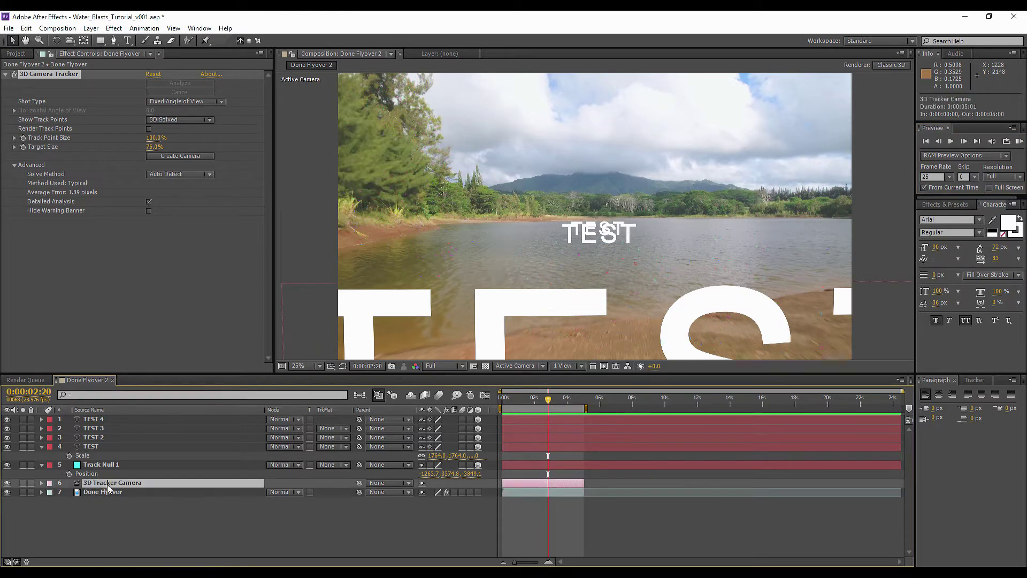
left_click(41, 483)
left_click(51, 492)
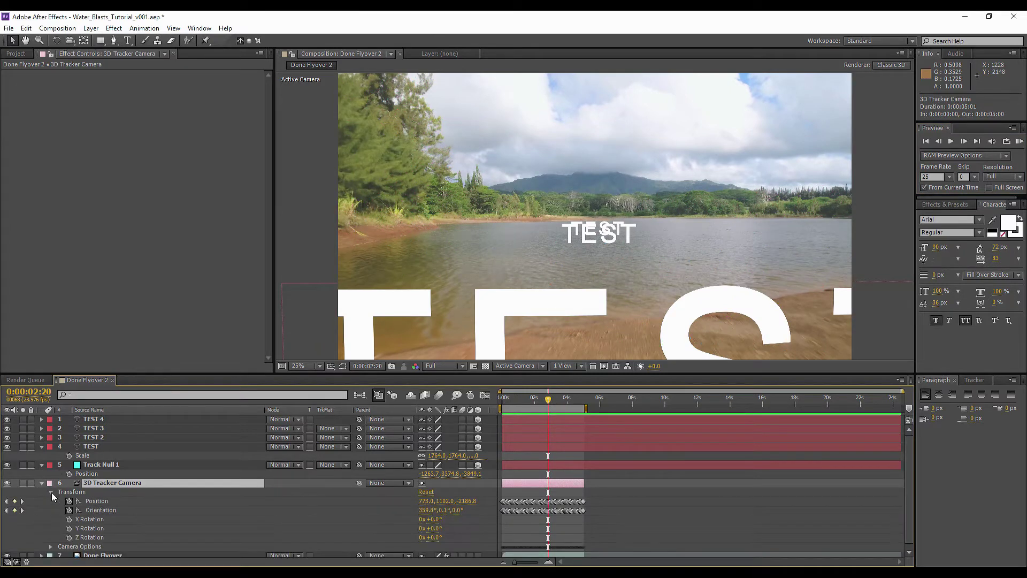
left_click(549, 561)
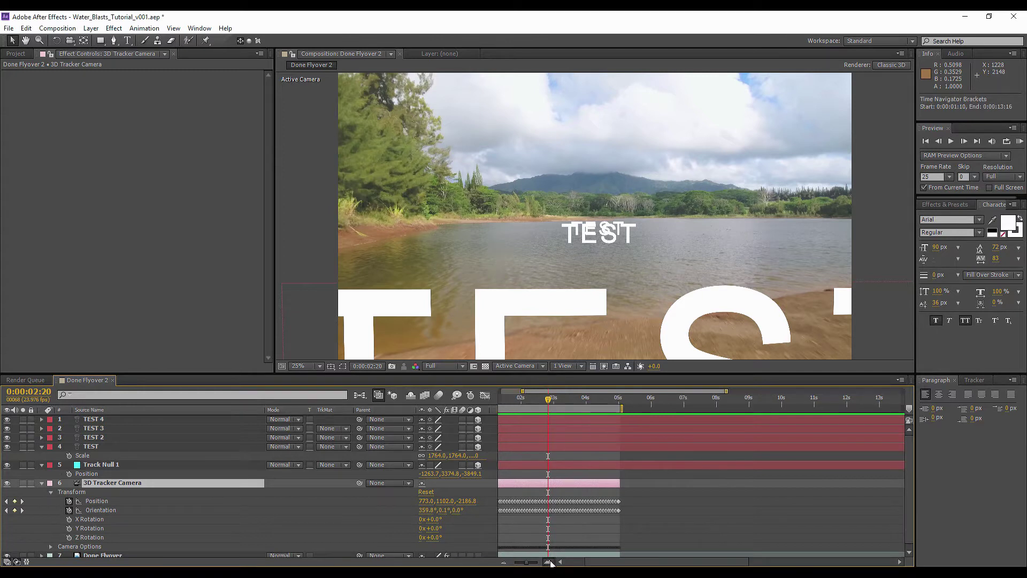
left_click(549, 561)
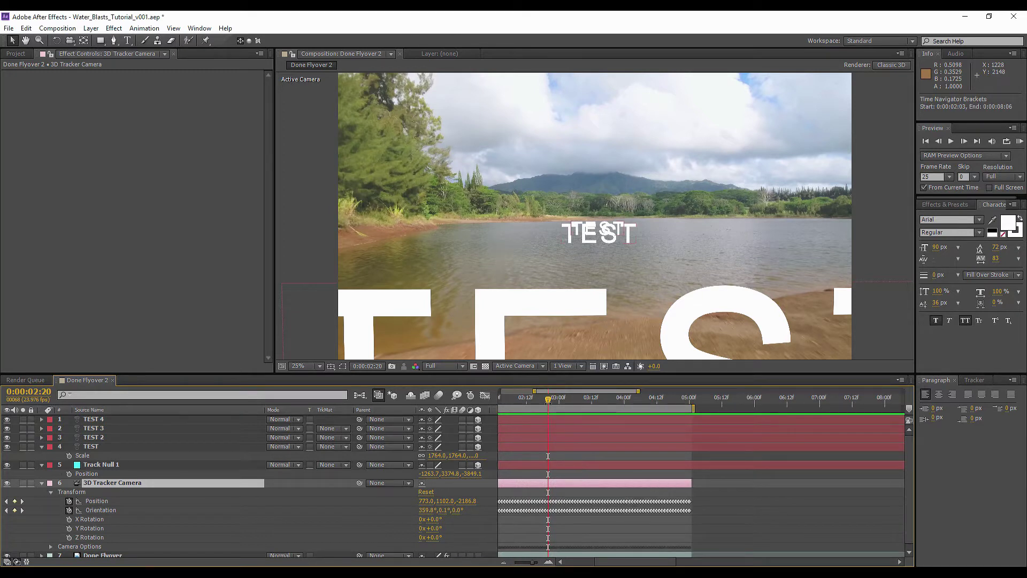
Delete the 3D Tracker Camera's Position and Orientation keyframes between 0:00:02:22 and 0:00:03:09
mouse_move(547, 398)
left_mouse_down()
mouse_move(528, 399)
mouse_move(570, 405)
mouse_move(551, 408)
mouse_move(602, 400)
mouse_move(541, 406)
mouse_move(563, 405)
mouse_move(553, 404)
left_mouse_up()
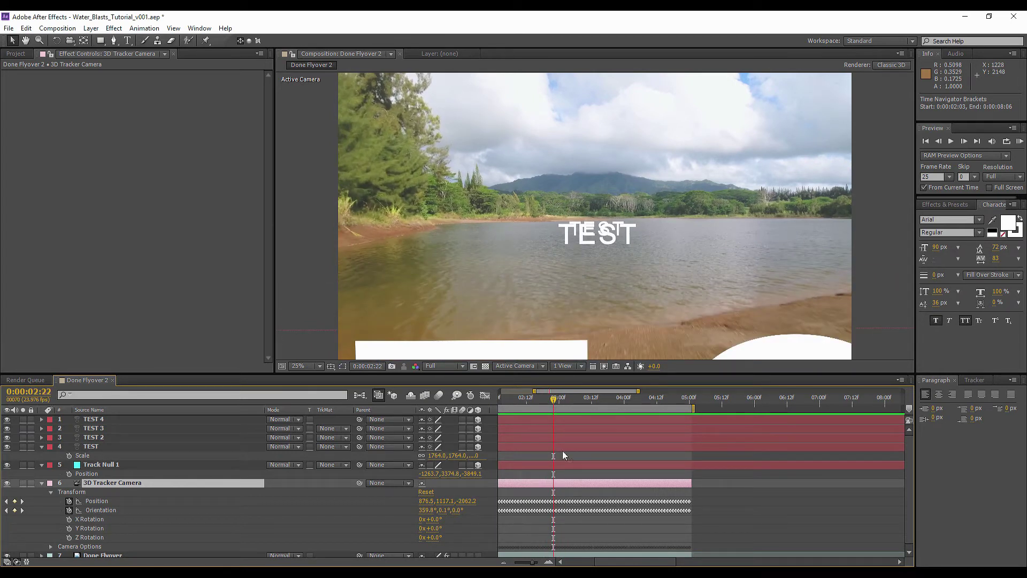
left_click_drag(555, 494, 585, 514)
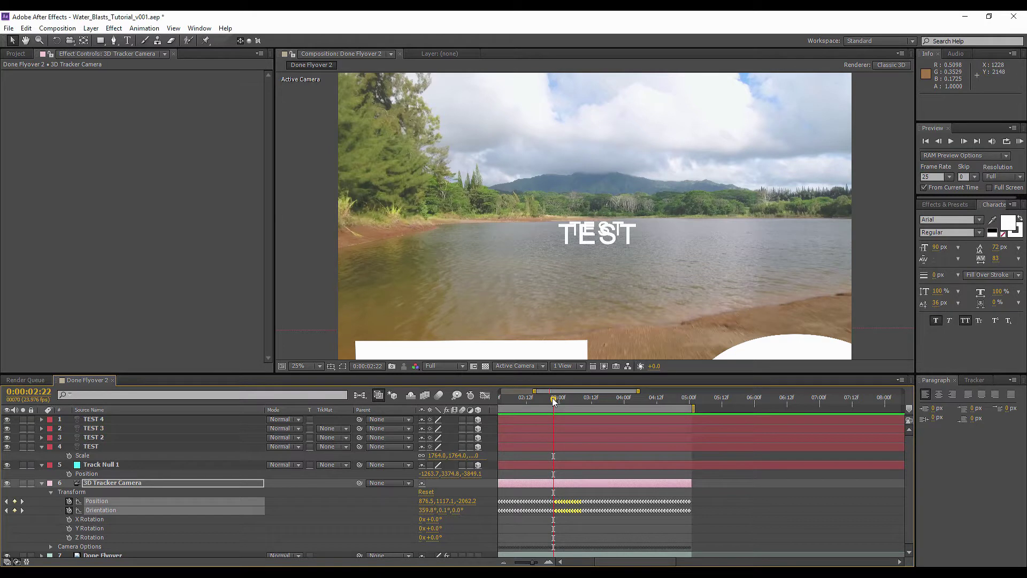
left_click_drag(553, 399, 586, 421)
key("Delete")
Offset the 3D Tracker Camera's Position keyframes from 0:00:03:09 onward so that X is 1583.1 at that frame
left_click(938, 141)
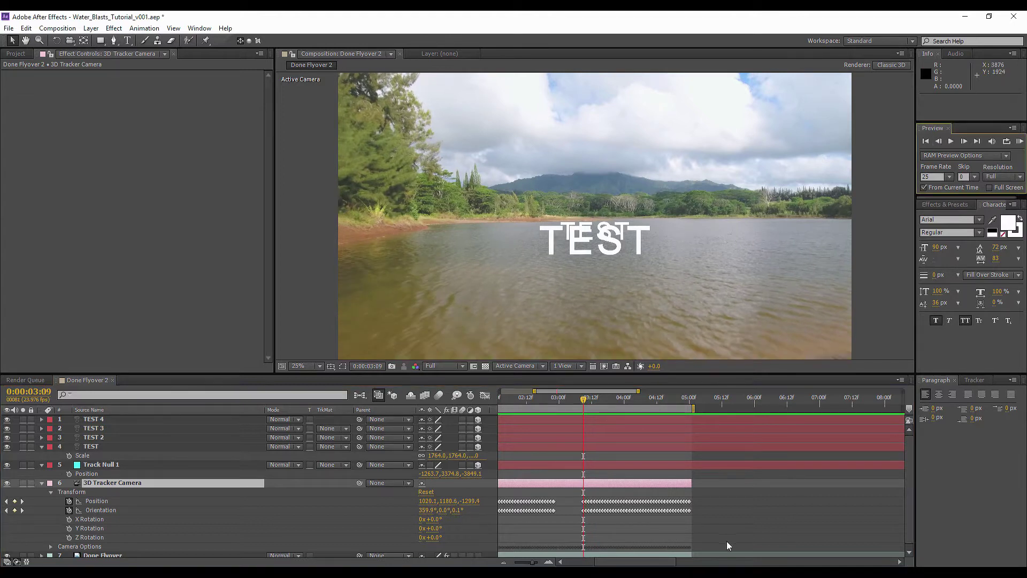
left_click_drag(708, 518, 578, 499)
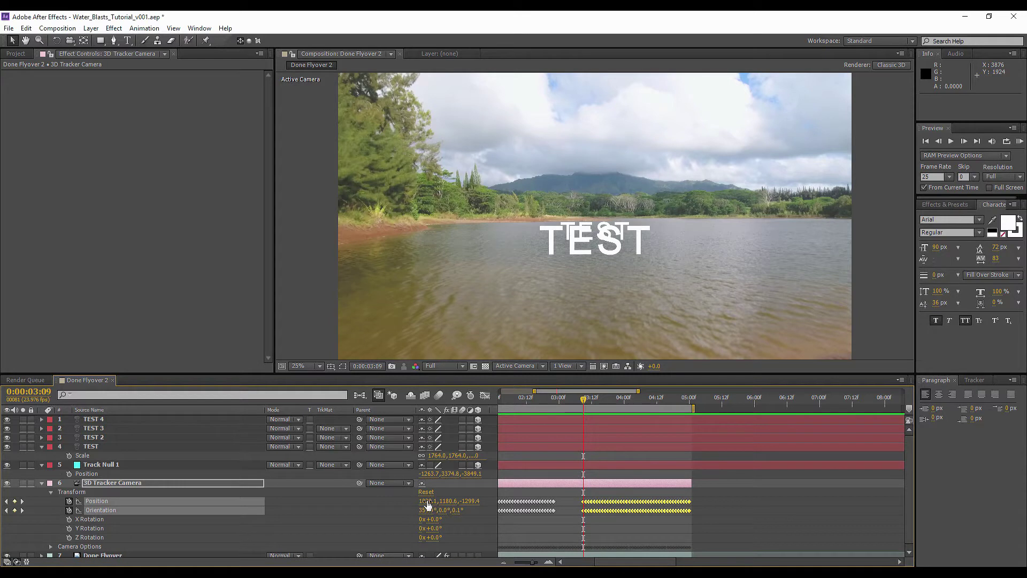
left_click_drag(489, 490, 502, 485)
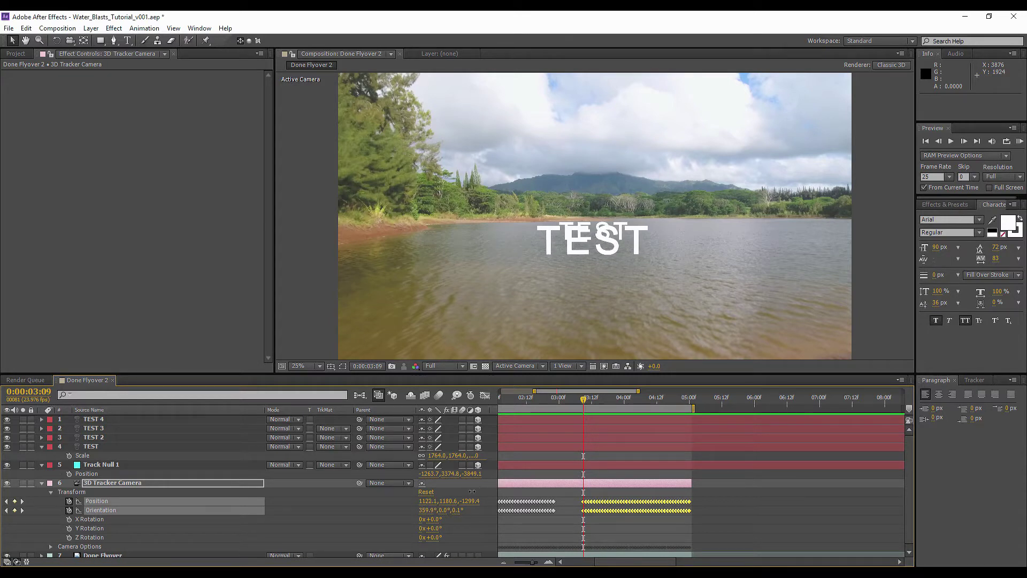
left_click_drag(484, 484, 603, 422)
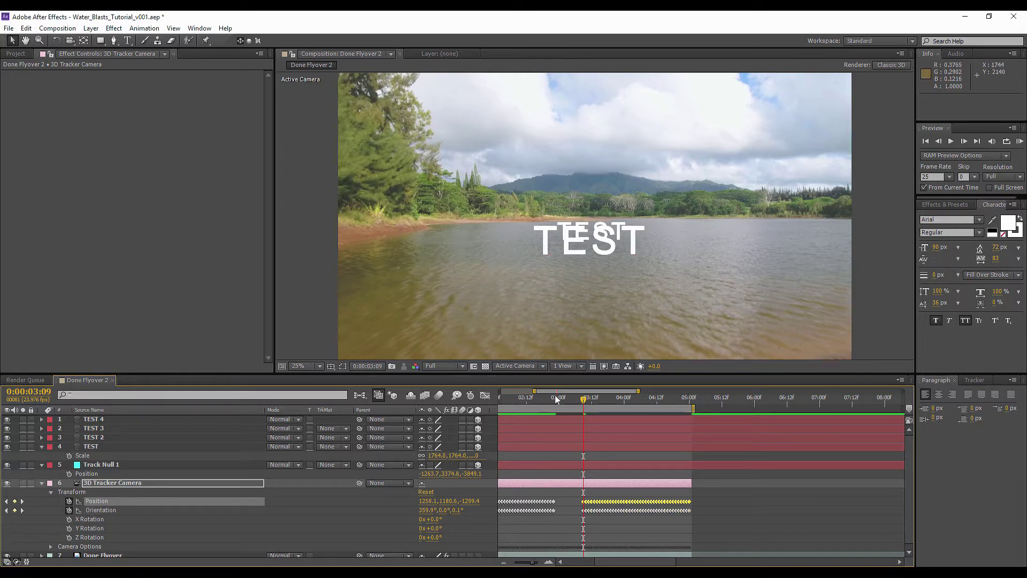
left_click_drag(541, 400, 583, 399)
left_click_drag(403, 500, 577, 484)
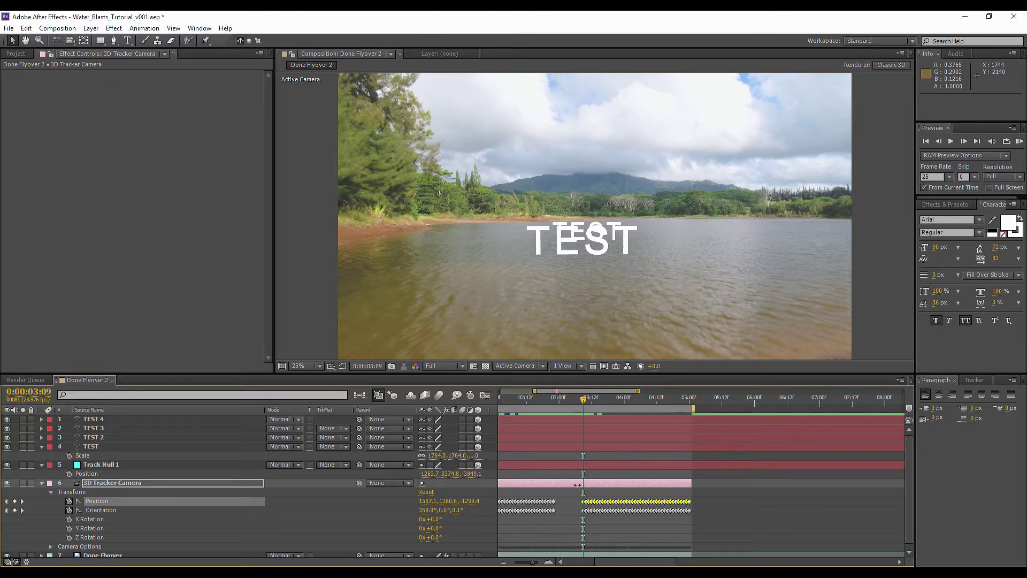
left_click_drag(544, 400, 589, 409)
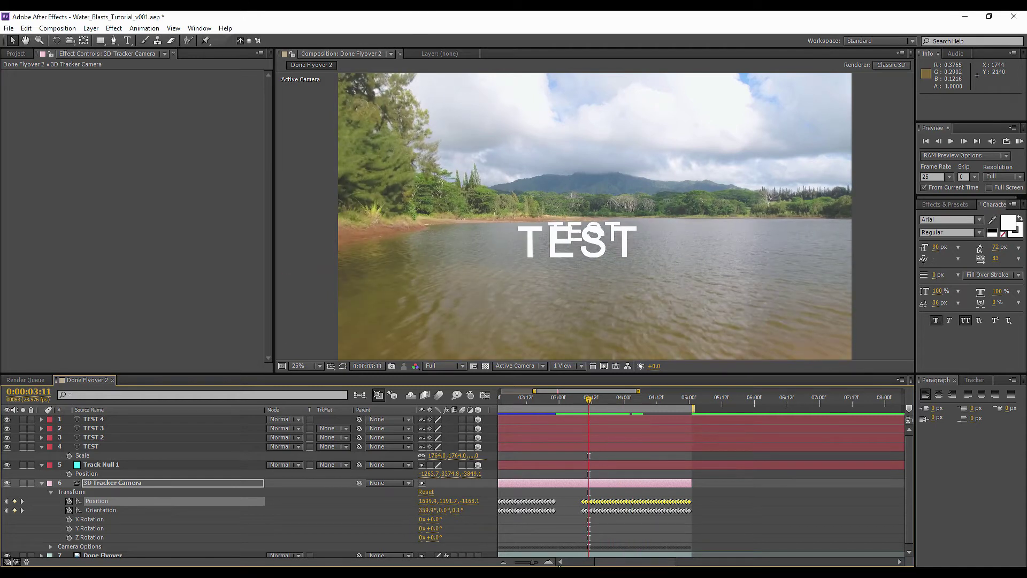
Delete every other Position and Orientation keyframe of the 3D Tracker Camera after 0:00:03:09
left_click(548, 562)
left_click(596, 531)
left_click_drag(579, 495, 788, 514)
key("Delete")
key("Delete")
key("Delete")
key("Delete")
key("Delete")
key("Delete")
key("Delete")
key("Delete")
key("Delete")
key("Delete")
key("Delete")
key("Delete")
key("Delete")
key("Delete")
key("Delete")
key("Delete")
key("Delete")
key("Delete")
key("Delete")
key("Delete")
key("Delete")
key("Delete")
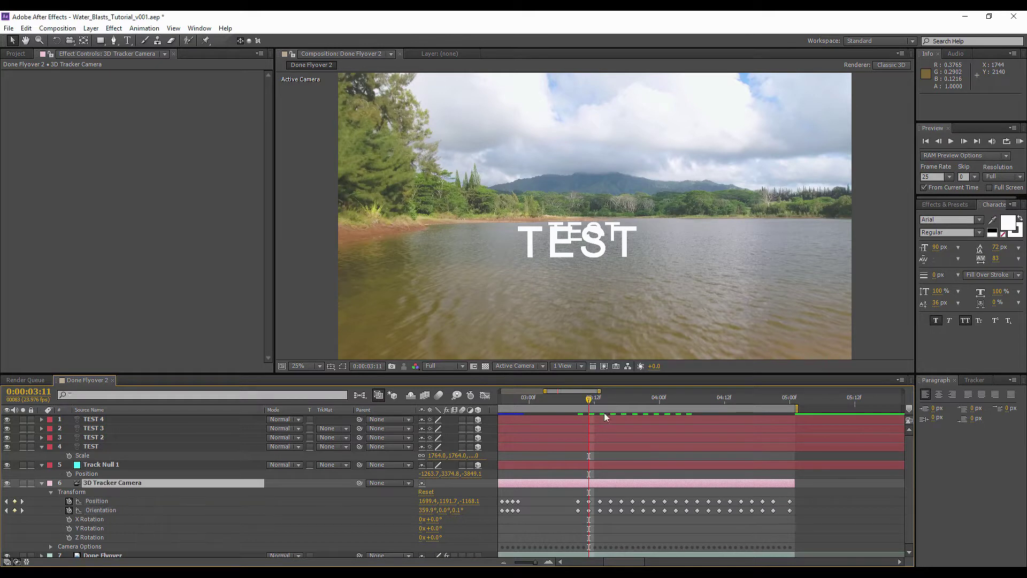
Delete the camera's Position and Orientation keyframes between 0:00:03:09 and 0:00:04:03, keeping only the pair at 0:00:03:17
left_click(585, 400)
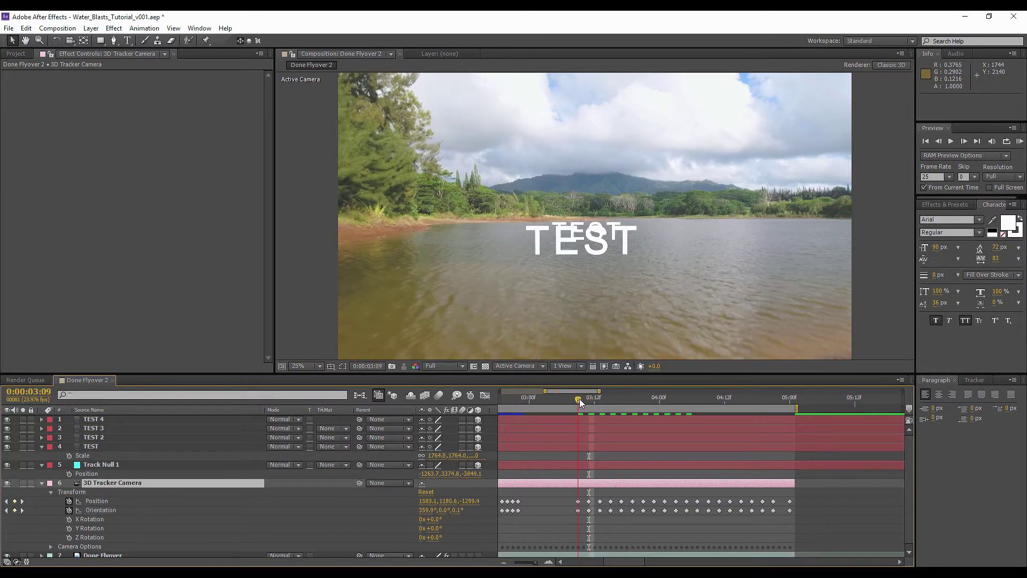
left_click_drag(589, 399, 516, 449)
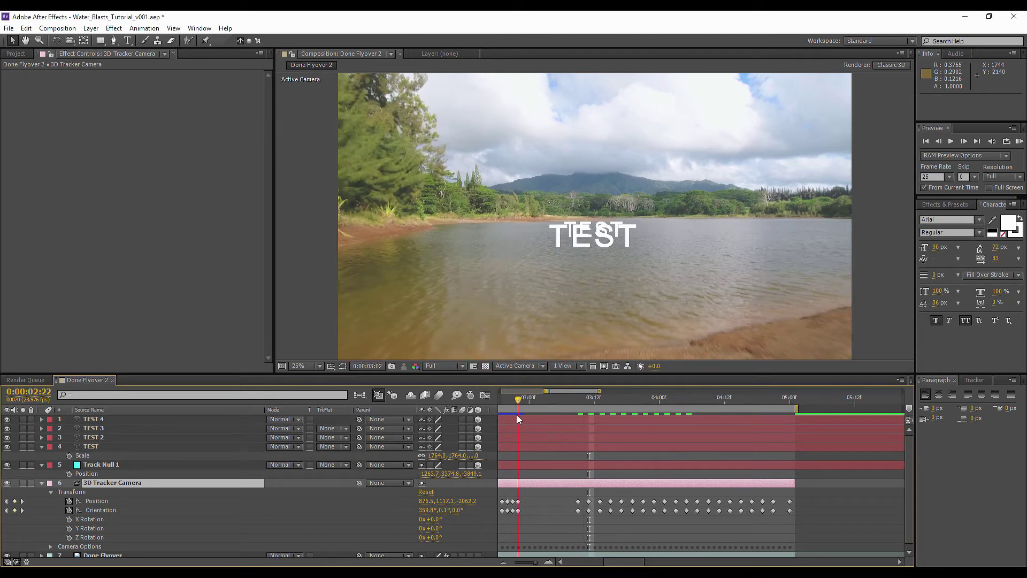
left_click_drag(515, 399, 666, 522)
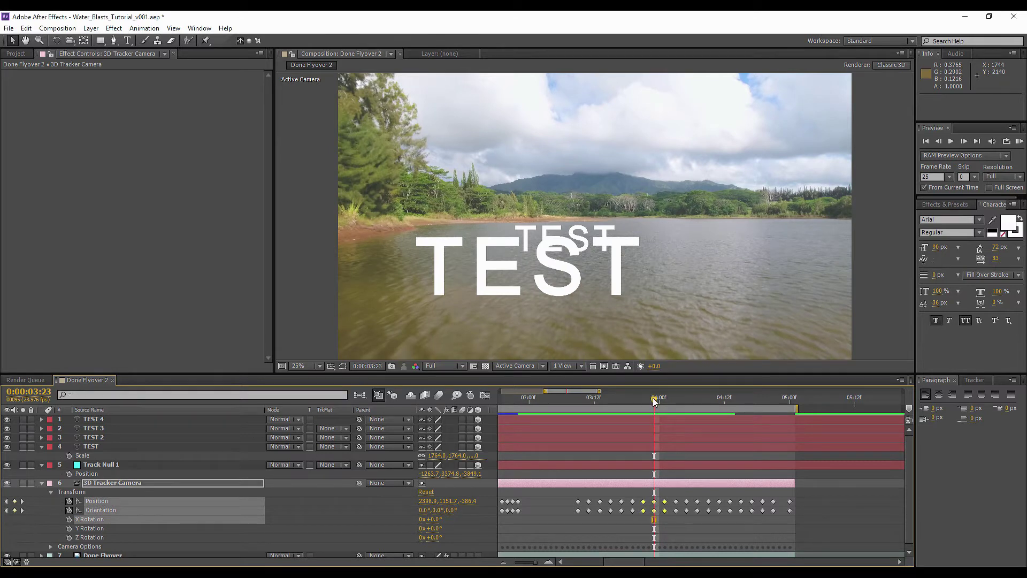
left_click_drag(647, 399, 600, 403)
key("Delete")
left_click(630, 400)
left_click_drag(578, 495, 638, 514)
key("Delete")
key("Delete")
key("Delete")
left_click_drag(563, 399, 600, 397)
left_click_drag(613, 488, 541, 399)
left_click(512, 398)
left_click_drag(574, 398, 686, 413)
Thin the camera keyframes after 0:00:04:03, keeping those at 0:00:04:11, 0:00:04:15, 0:00:04:19 and the last pair
left_click_drag(688, 526, 708, 501)
key("ctrl+z")
left_click_drag(670, 398, 708, 405)
key("ctrl+z")
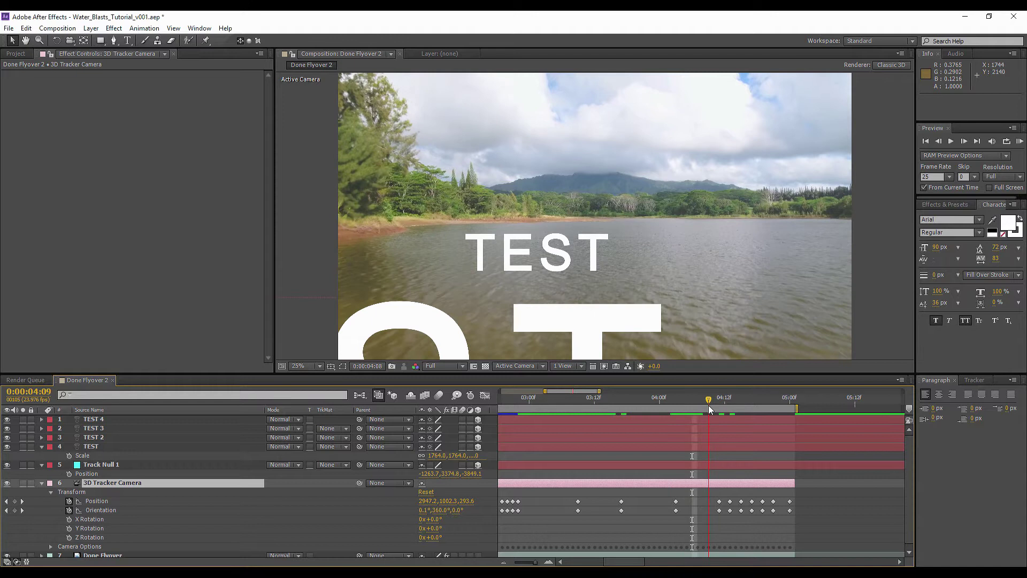
key("Delete")
left_click_drag(726, 496, 777, 514)
key("Delete")
key("Delete")
Preview the shot from the beginning and again from 0:00:04:05 to check the smoothed camera track
mouse_move(672, 399)
left_mouse_down()
mouse_move(713, 406)
mouse_move(675, 400)
mouse_move(710, 408)
mouse_move(686, 408)
left_mouse_up()
key("comma")
left_click(923, 187)
left_click(1020, 141)
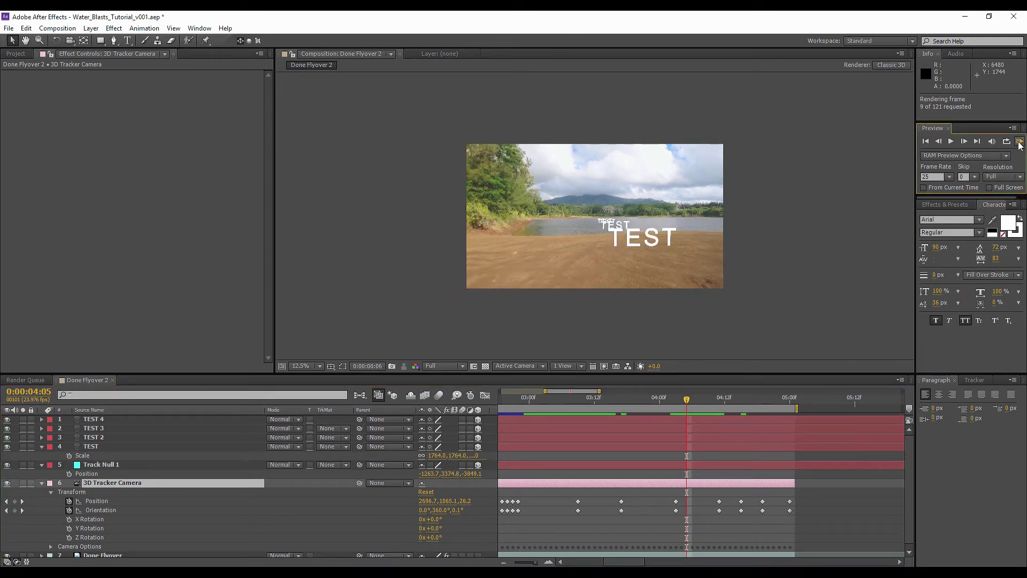
left_click(1020, 142)
left_click(924, 187)
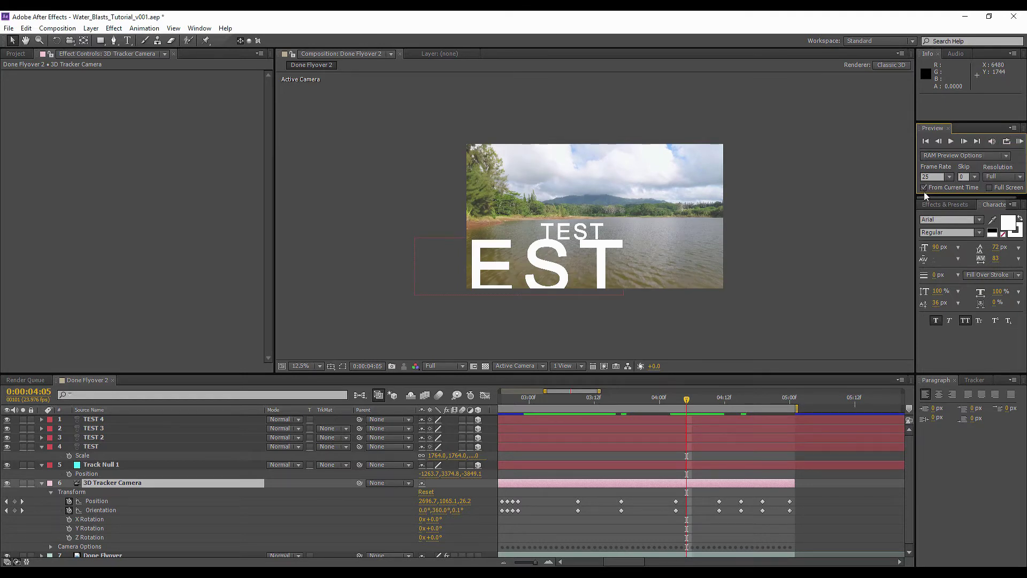
left_click(1019, 142)
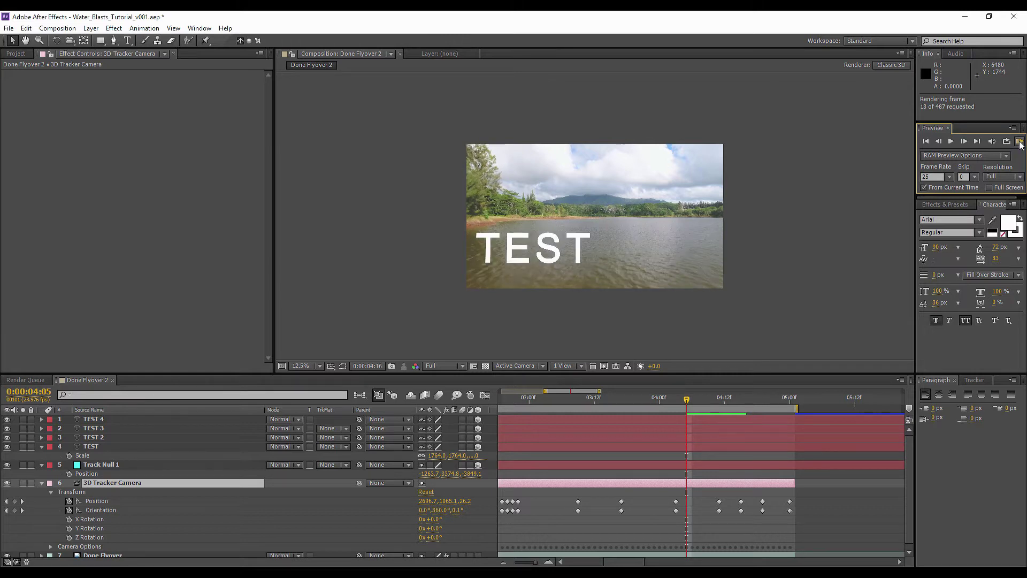
Delete the camera's Position and Orientation keyframes at 0:00:04:15 and 0:00:04:19, and scrub the shot to check the motion
left_click_drag(688, 407, 721, 415)
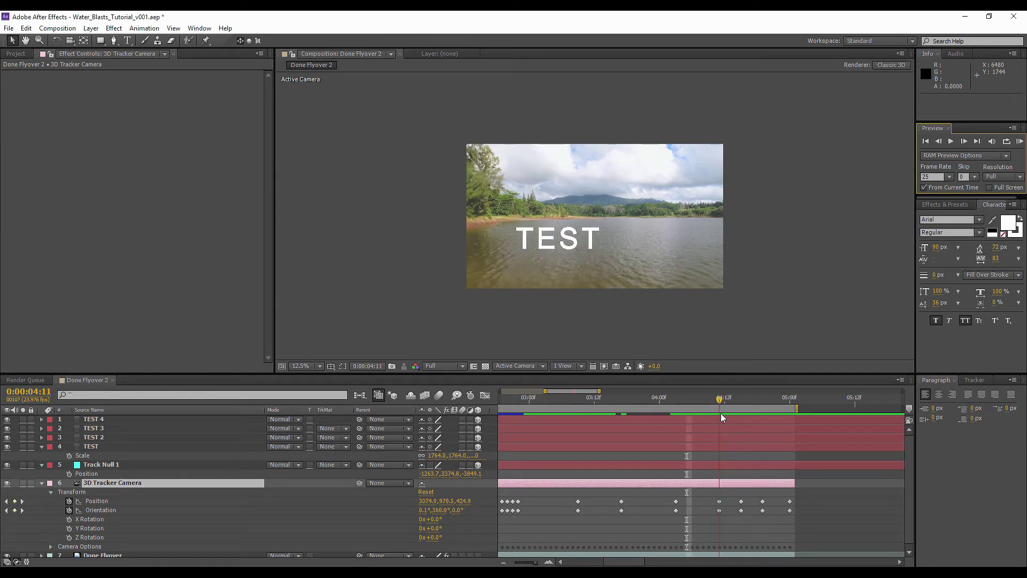
left_click_drag(758, 416, 735, 411)
left_click_drag(728, 497, 746, 521)
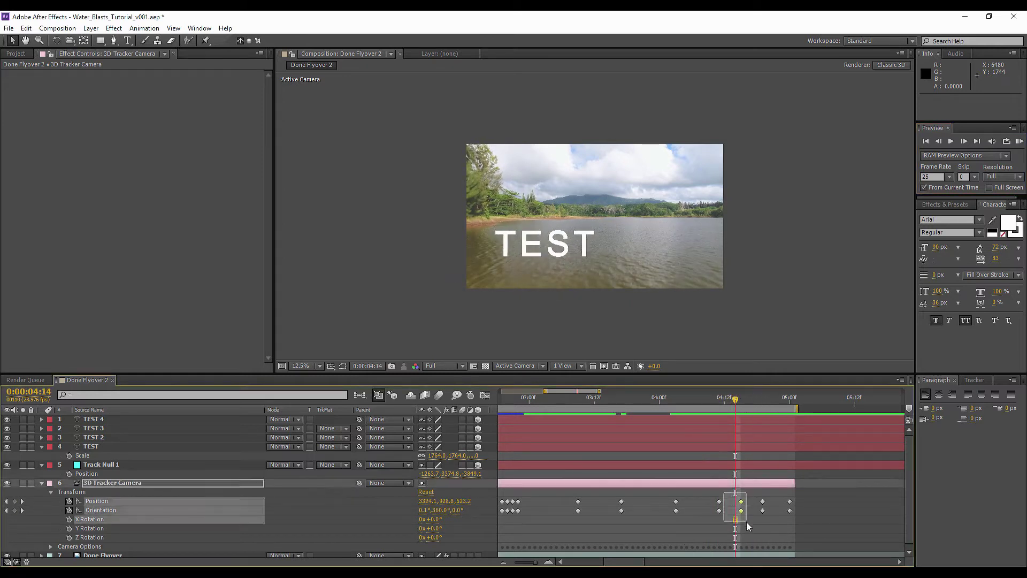
key("Delete")
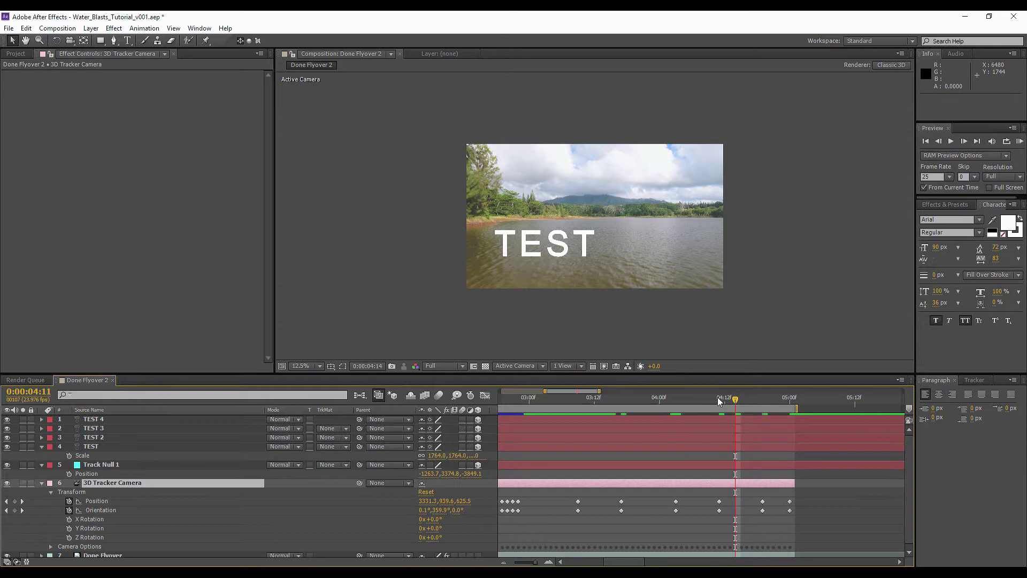
left_click_drag(782, 415, 509, 416)
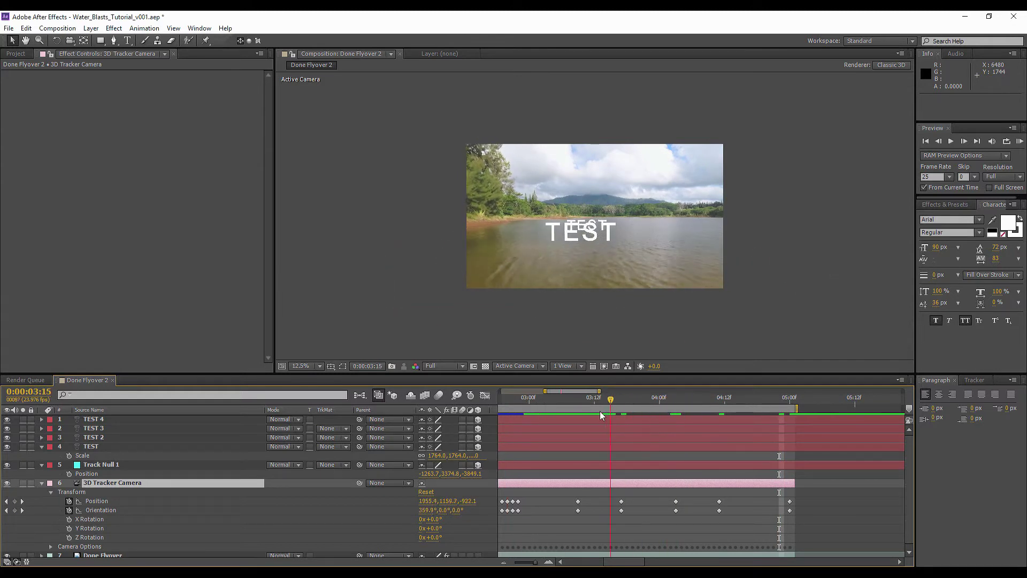
Offset the camera's Position keyframes from 0:00:04:03 onward so that X is about 2751 at that frame
left_click_drag(569, 415, 675, 403)
left_click_drag(662, 490, 810, 513)
left_click_drag(418, 501, 515, 499)
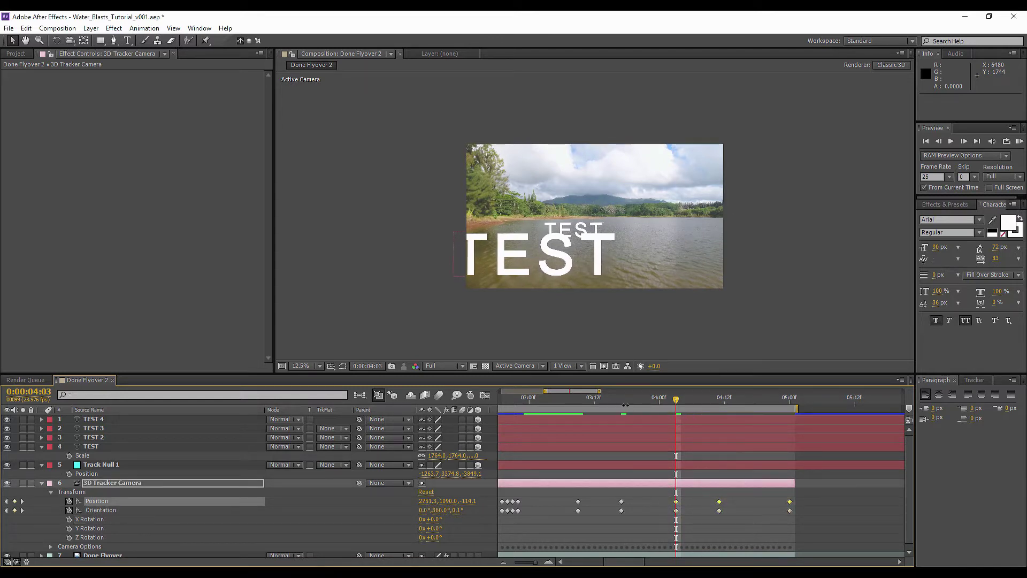
left_click_drag(617, 399, 736, 415)
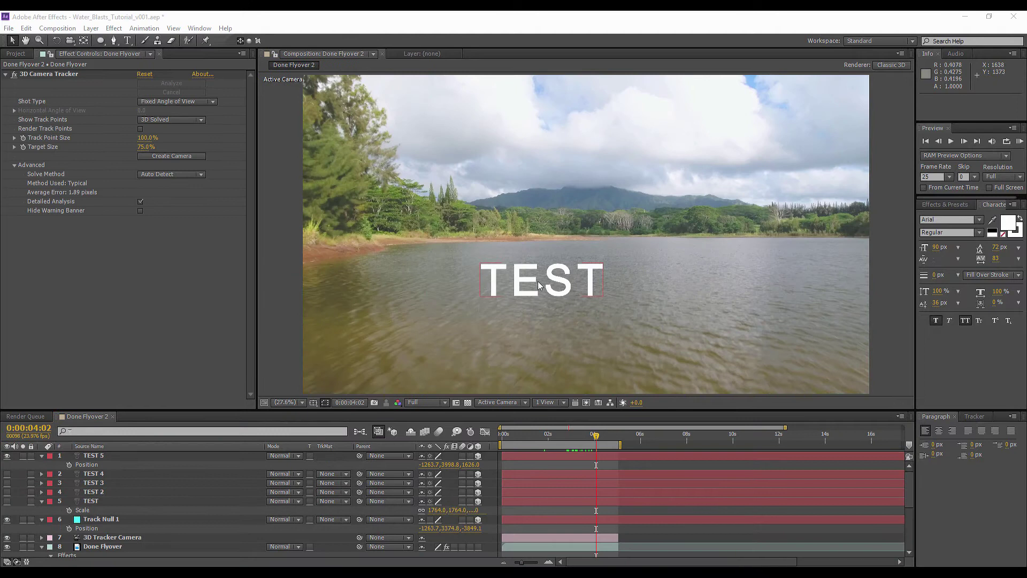
Create a new 3840 × 2160 px dark gray solid above Track Null 1
left_click(105, 457)
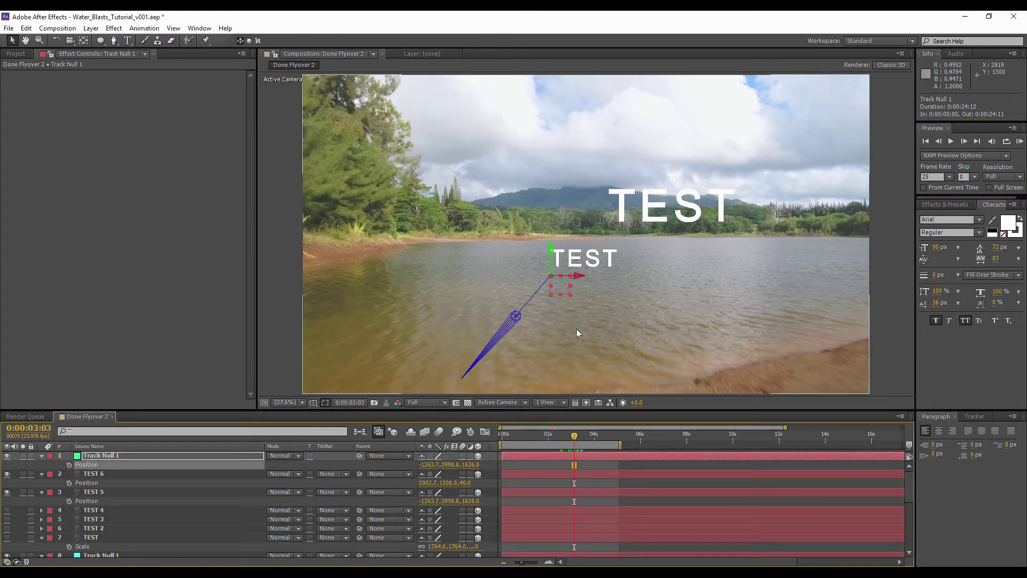
left_click(16, 54)
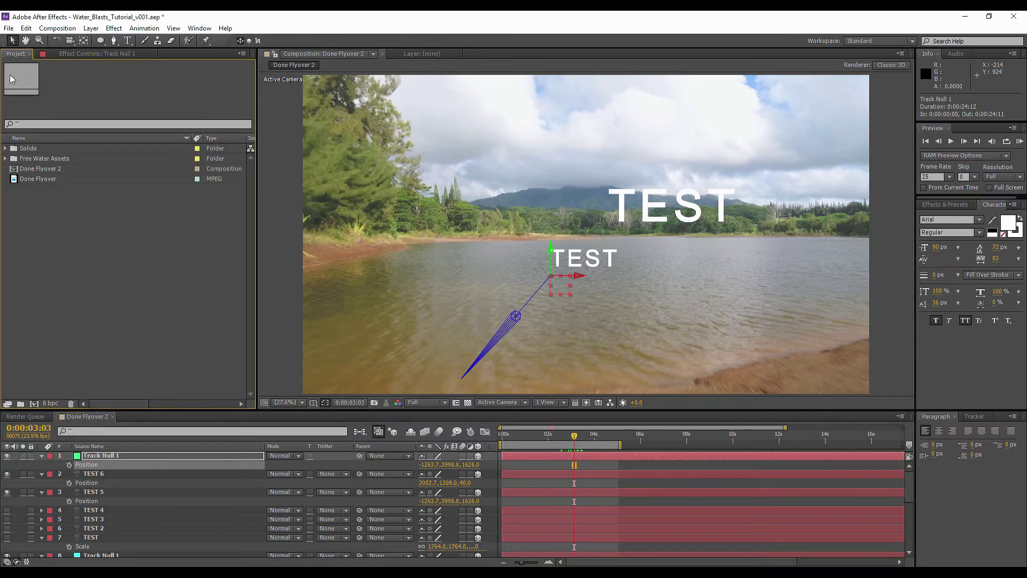
left_click(91, 29)
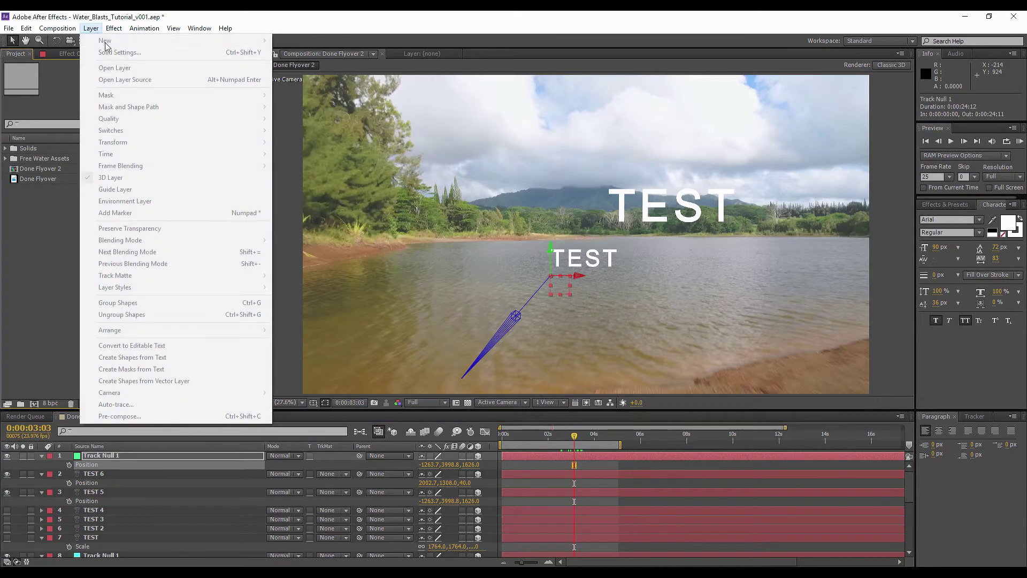
left_click(102, 455)
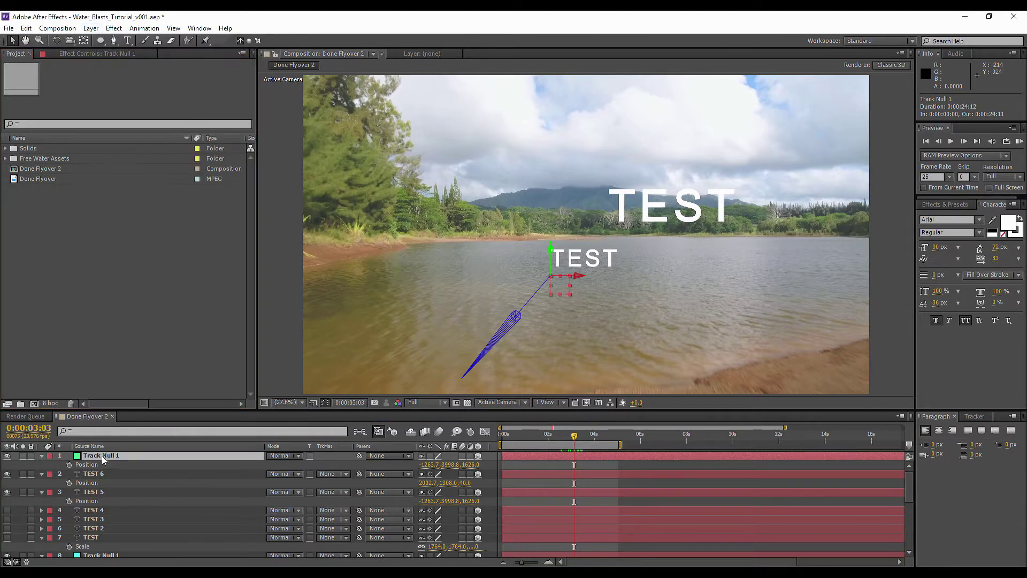
left_click(92, 28)
mouse_move(103, 43)
left_click(288, 52)
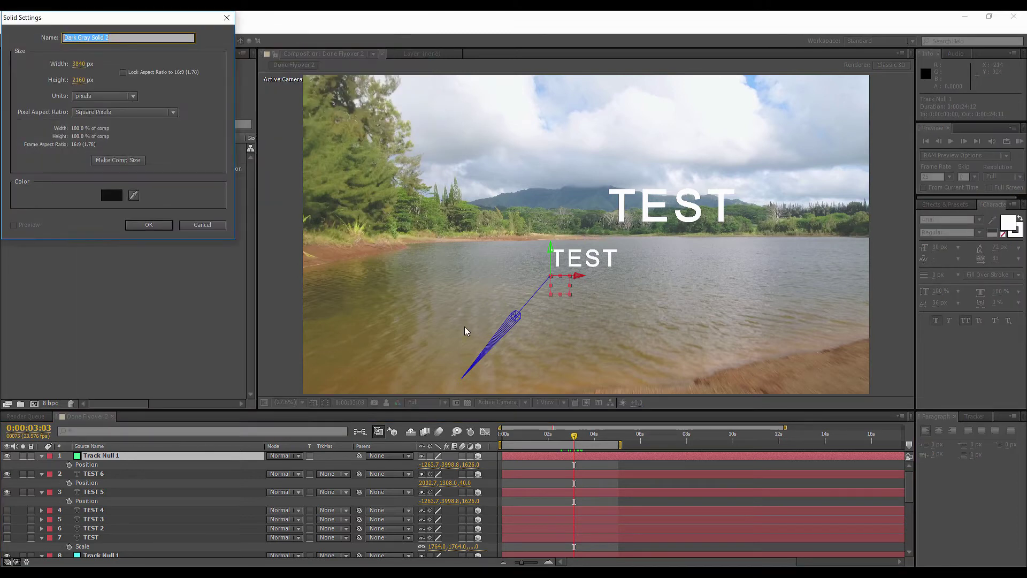
left_click(146, 226)
Mask the dark gray solid with an ellipse about 2827 × 1903 px, make it a 3D layer and show its Position
left_click_drag(100, 41, 147, 63)
left_click_drag(367, 101, 783, 380)
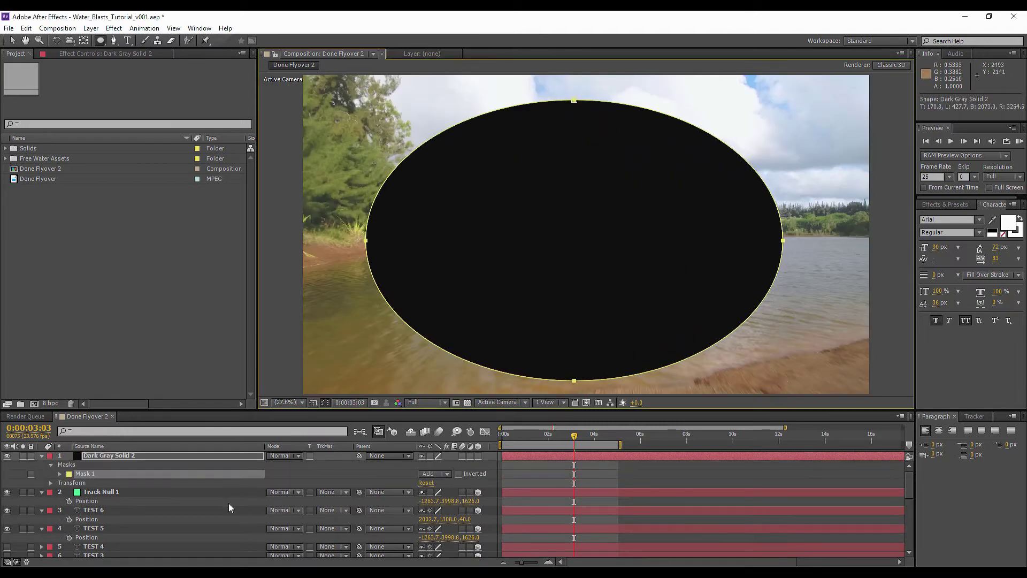
left_click(477, 456)
key("p")
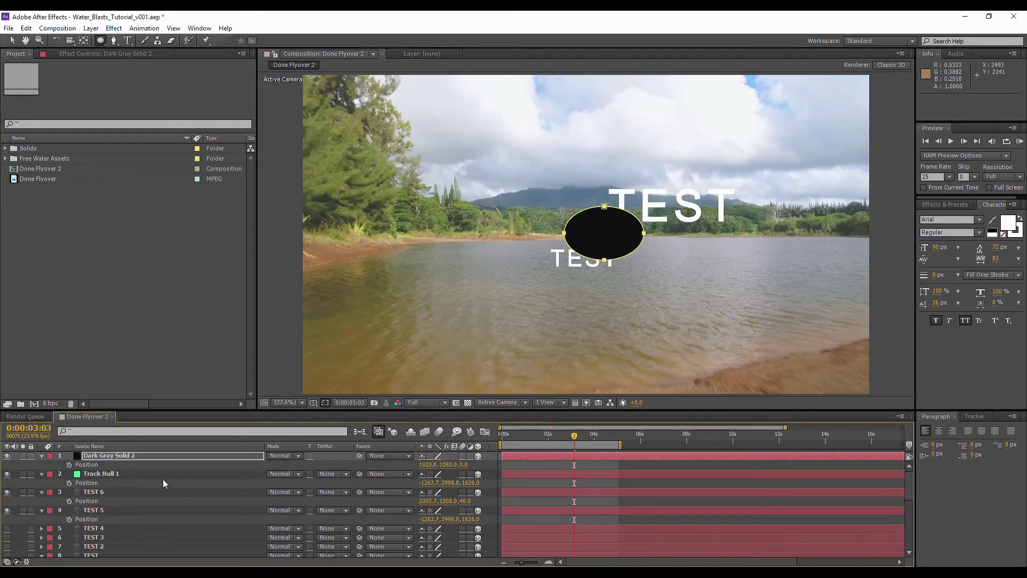
Delete the upper Track Null 1 and the TEST 6 layer, and copy TEST 5's Position onto the ellipse solid
left_click(104, 475)
key("ctrl+shift+bracketleft")
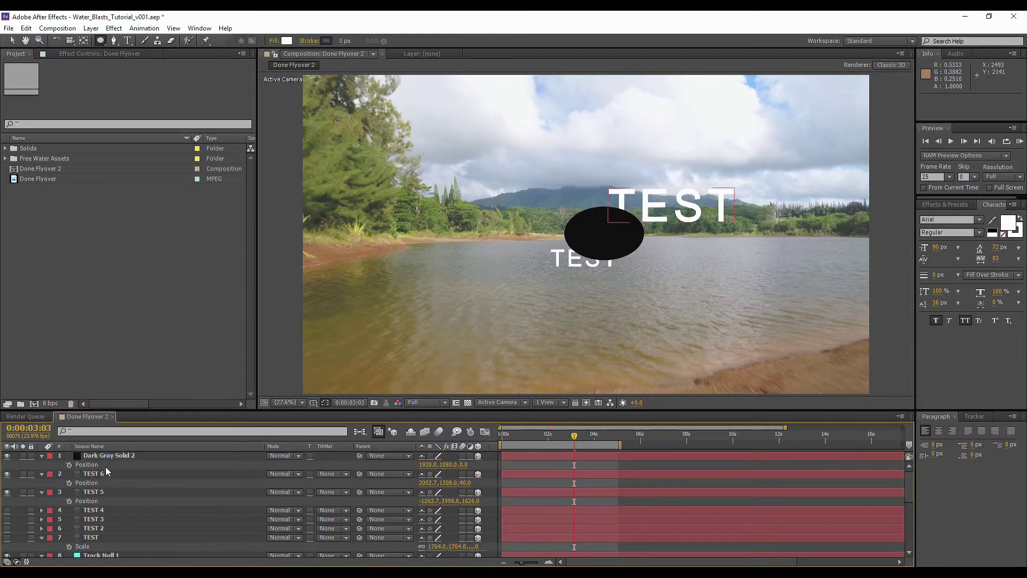
left_click(98, 484)
left_click(100, 500, "shift")
left_click(99, 501)
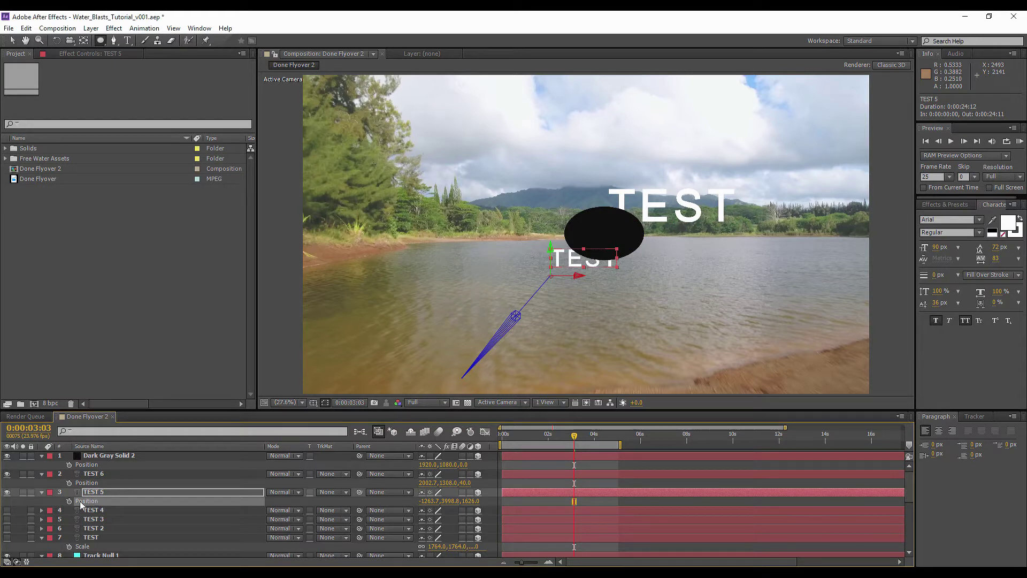
left_click(97, 464)
key("ctrl+v")
left_click(98, 475)
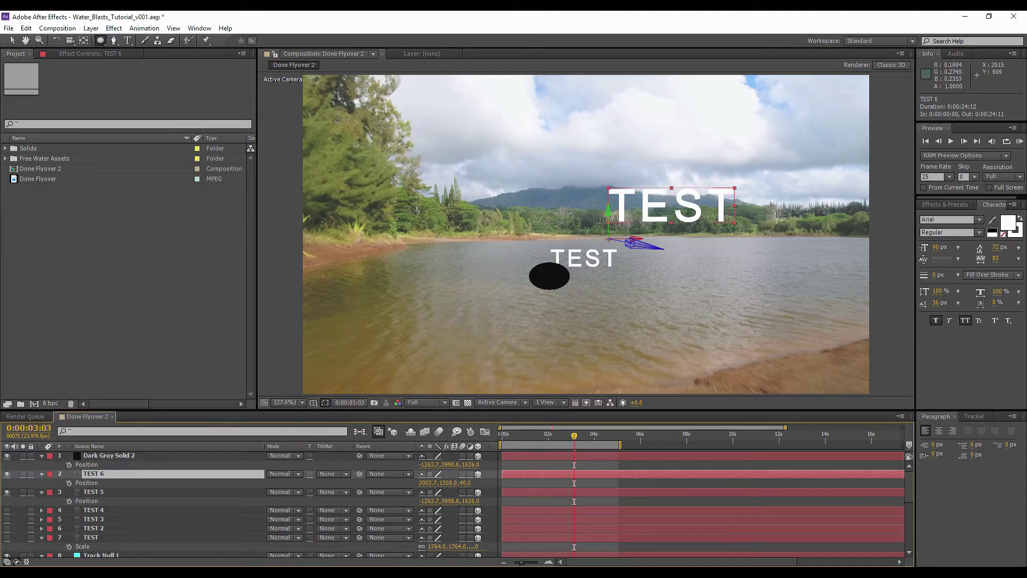
key("Delete")
Rotate the ellipse solid so that it lies flat on the lake surface
left_click(124, 459)
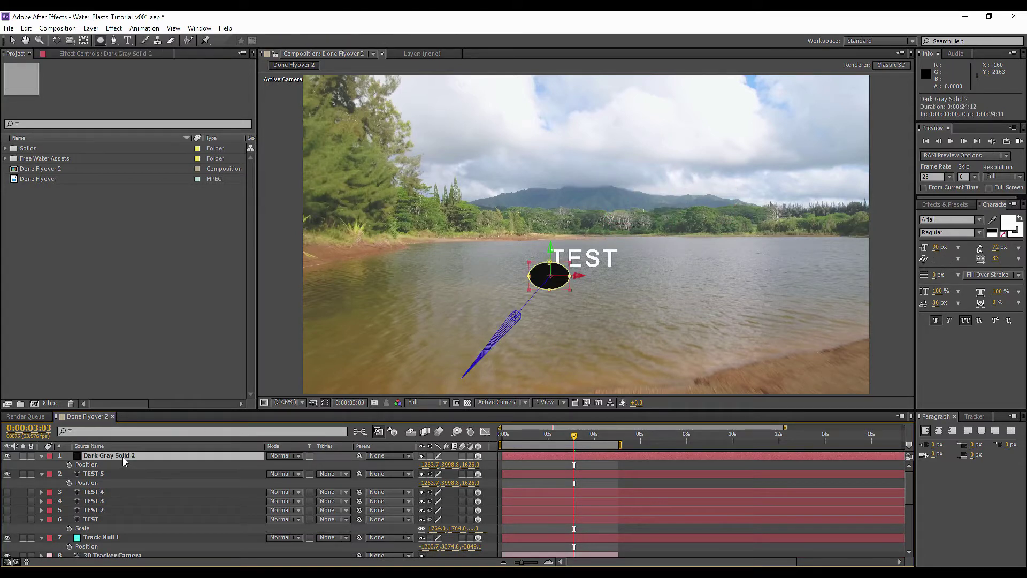
key("r")
mouse_move(434, 483)
left_mouse_down()
mouse_move(451, 482)
mouse_move(439, 474)
mouse_move(449, 474)
left_mouse_up()
key("ctrl+z")
left_click(100, 503)
left_click(101, 467)
key("p")
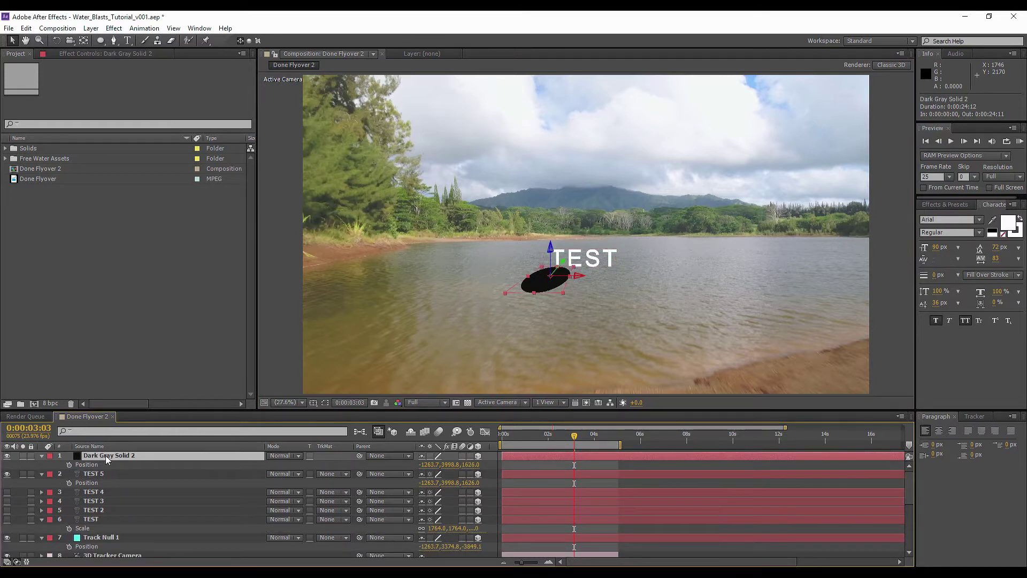
Scale up the flat ellipse solid to cover a large patch of water and set its opacity to 74%
key("s")
left_click_drag(442, 464, 488, 446)
key("t")
left_click_drag(426, 465, 412, 466)
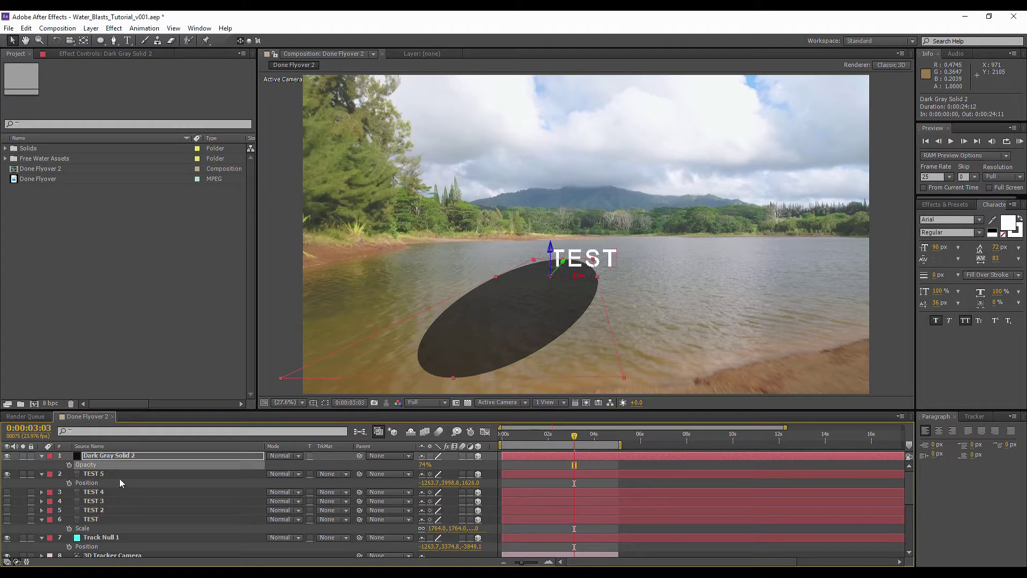
Scrub through the shot to check how the dark ellipse sticks to the lake surface
left_click_drag(574, 436, 581, 436)
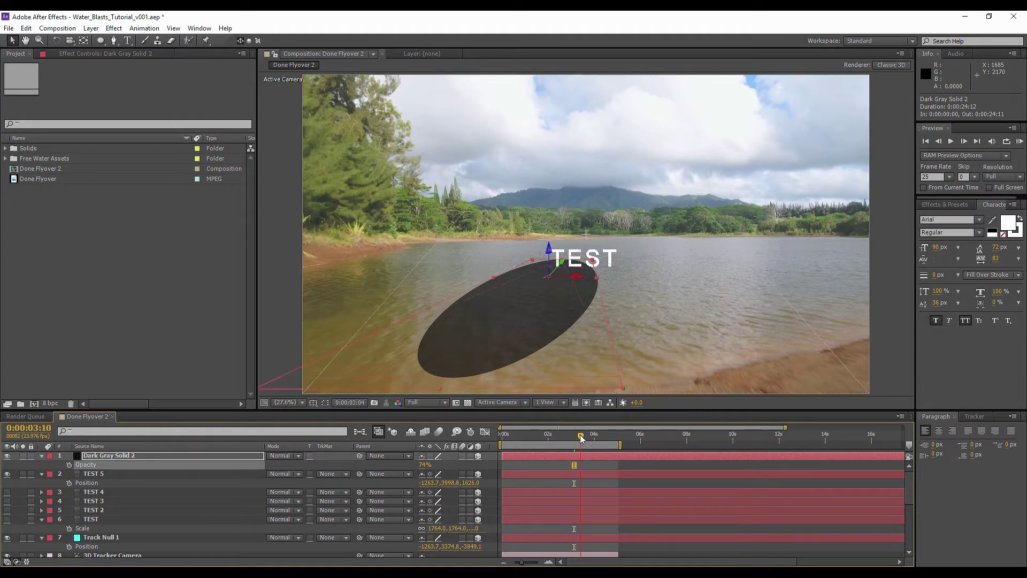
left_click_drag(537, 251, 541, 339)
left_click_drag(506, 436, 595, 457)
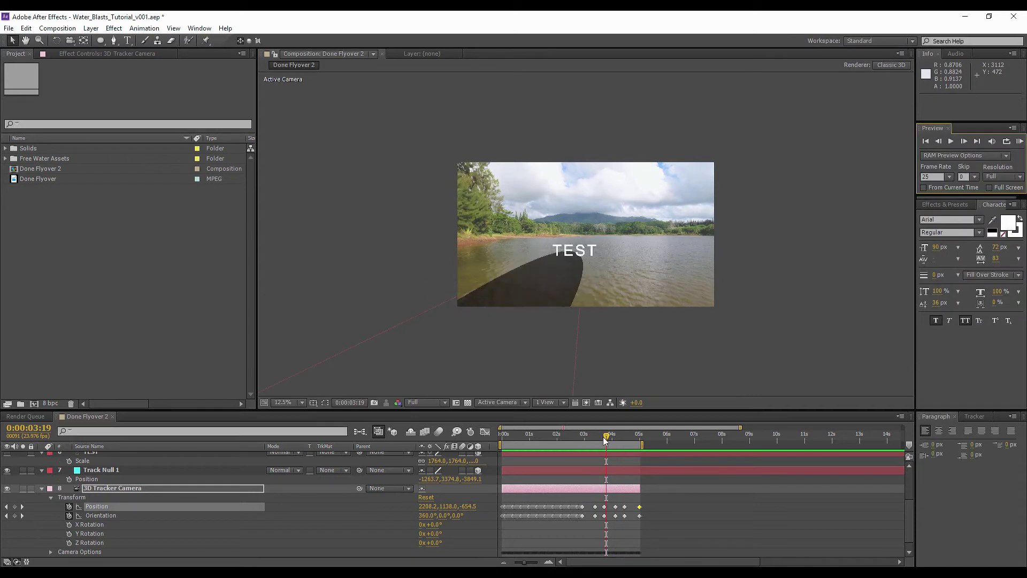
Set the work area to start at 0:00:02:02 and preview how the TEST text and ellipse track over the water
left_click_drag(607, 437, 592, 460)
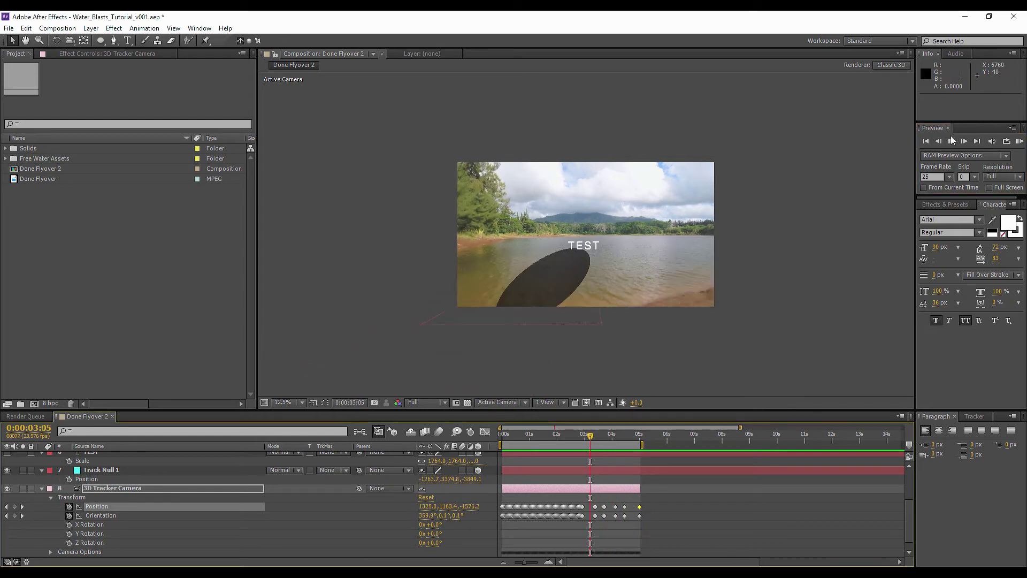
left_click(1019, 143)
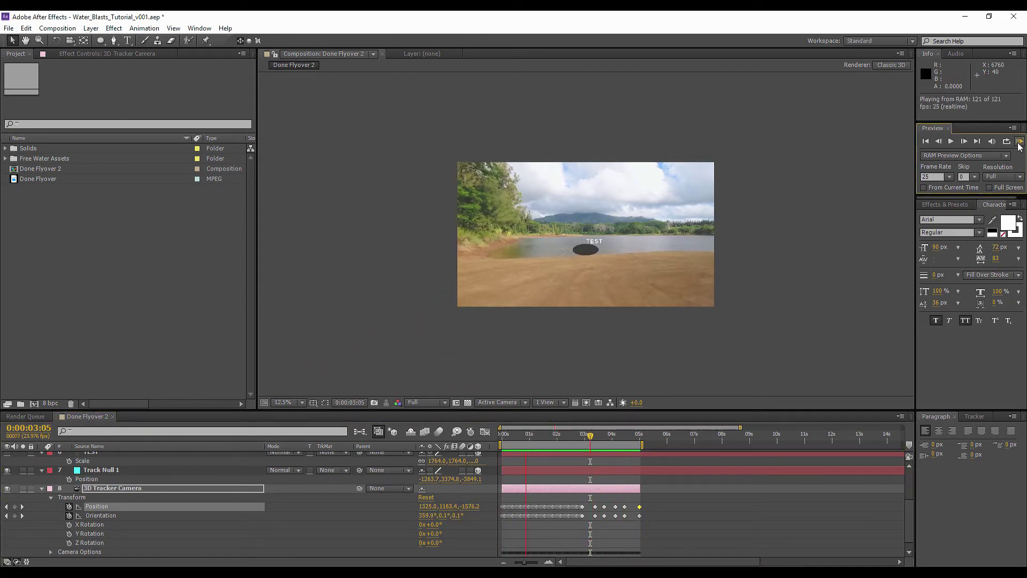
left_click_drag(502, 444, 558, 443)
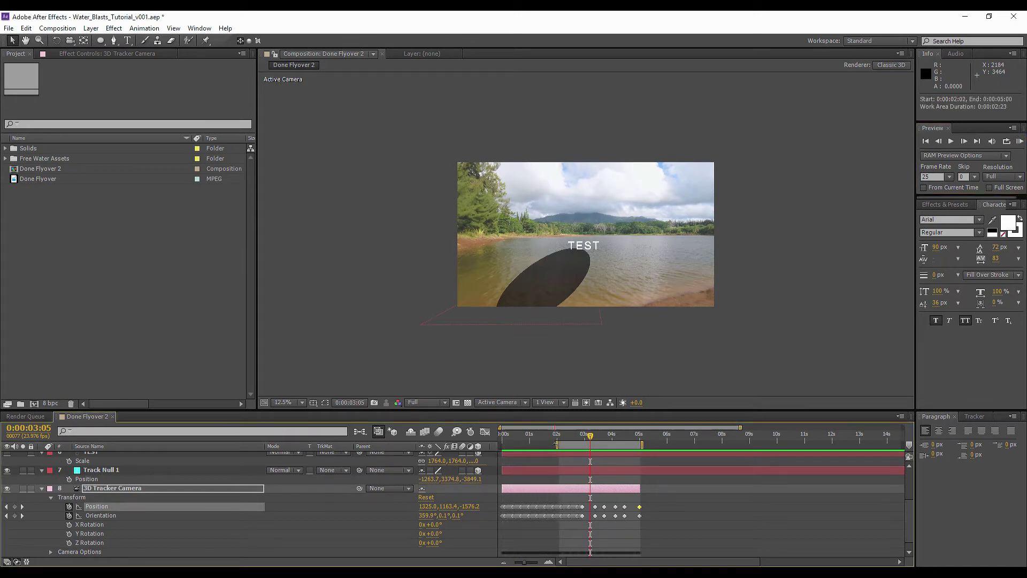
left_click(1019, 141)
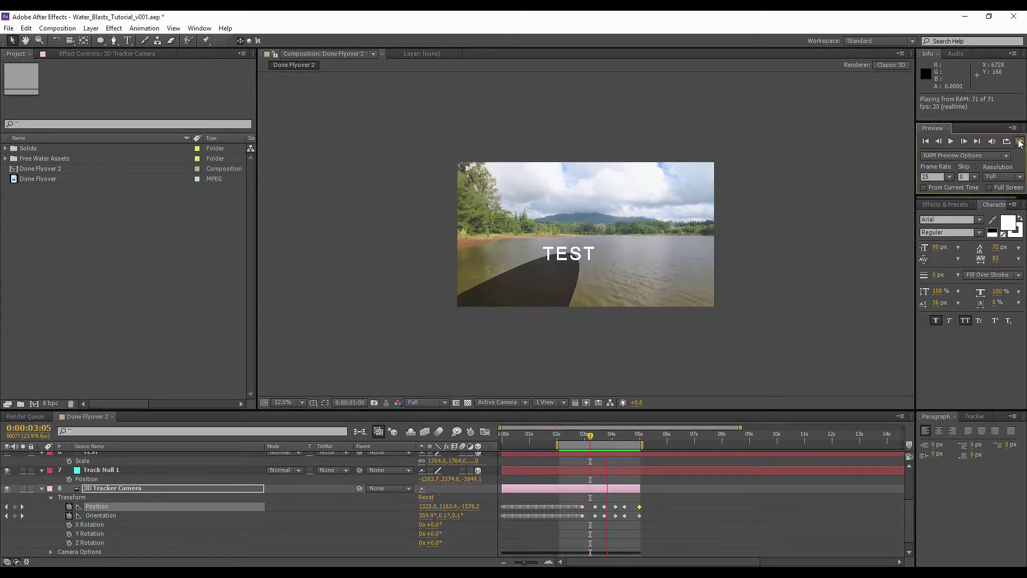
left_click(1020, 142)
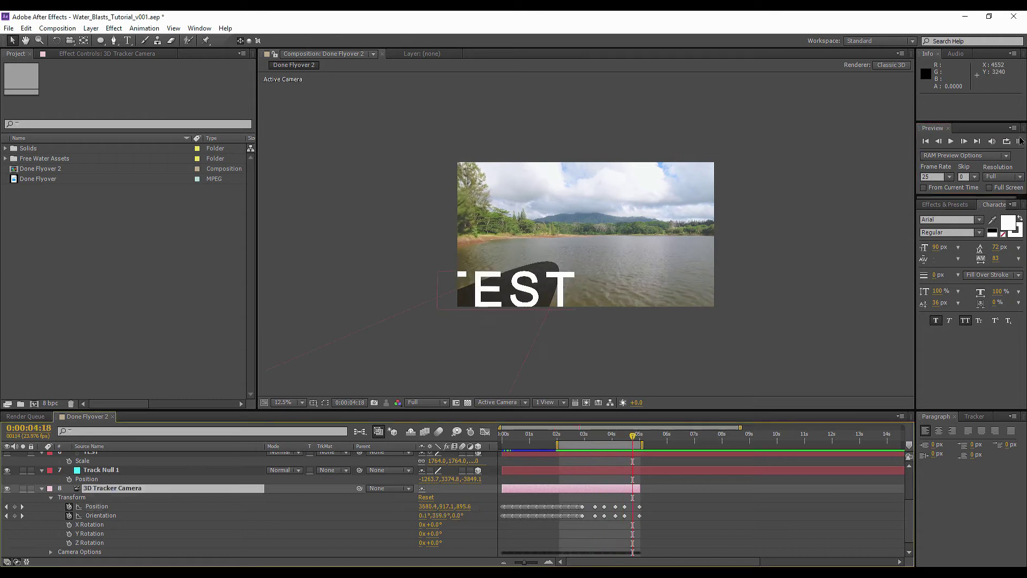
left_click(579, 436)
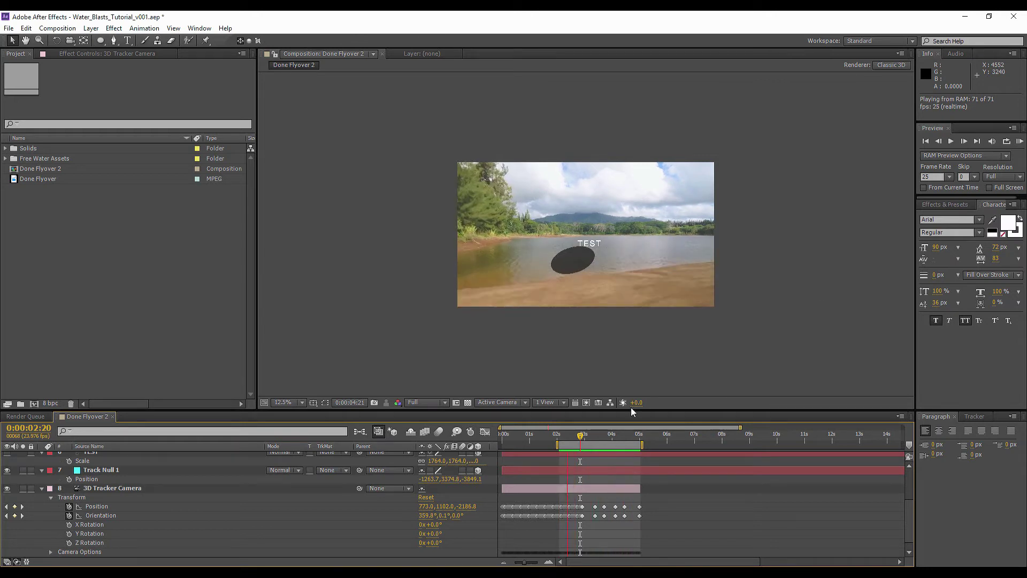
mouse_move(599, 442)
left_mouse_down()
mouse_move(575, 442)
mouse_move(630, 447)
mouse_move(586, 437)
mouse_move(616, 438)
left_mouse_up()
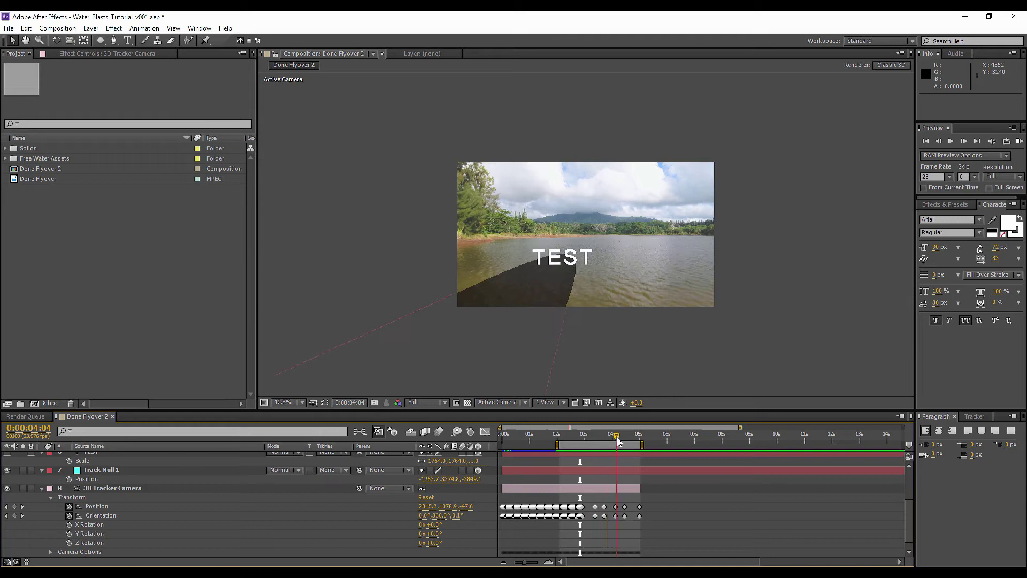
Collapse the 3D Tracker Camera properties and add Water_Foam_Wave.mov to the timeline directly below TEST 5
left_click(41, 489)
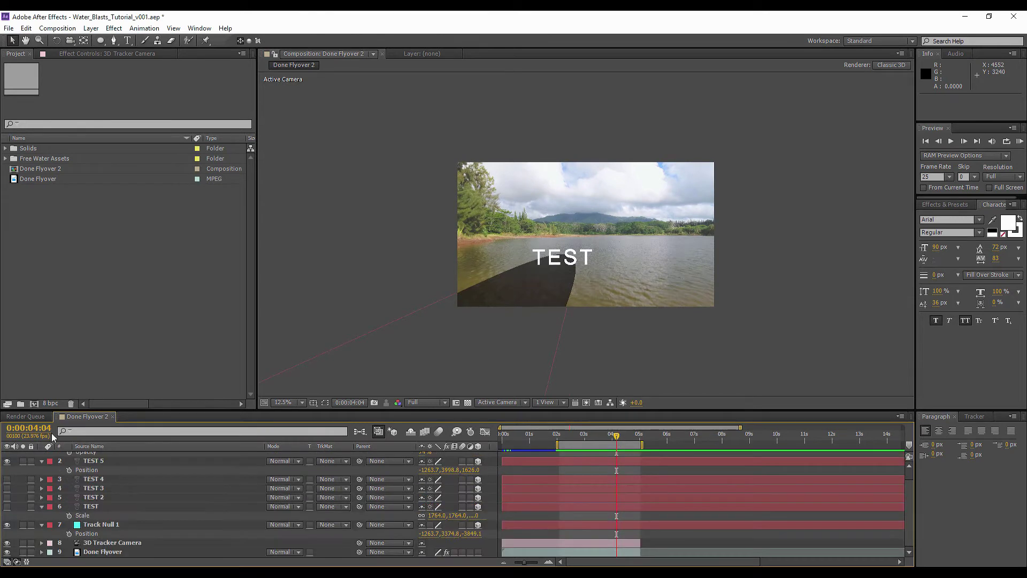
left_click(5, 160)
left_click(78, 199)
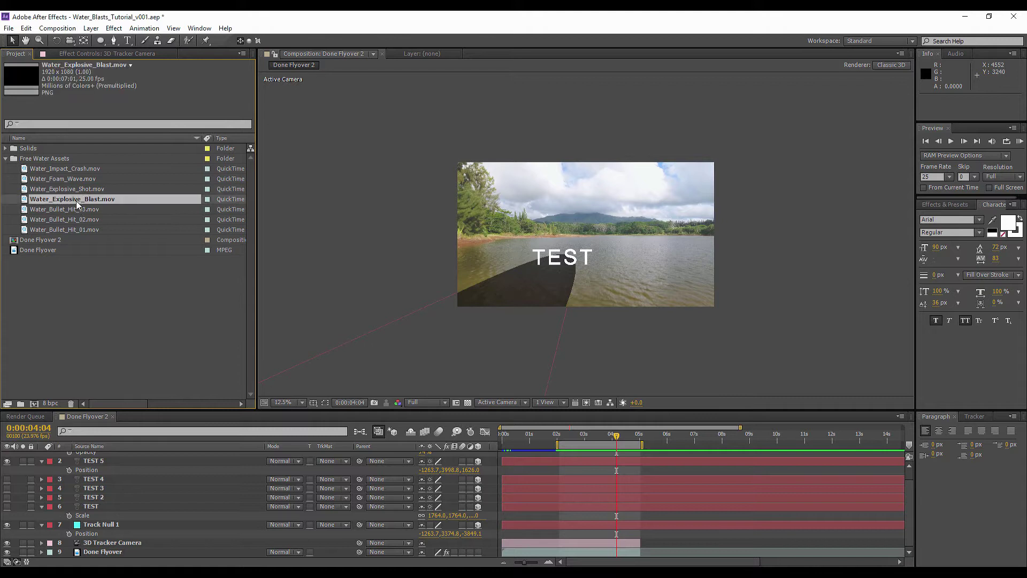
left_click(50, 182)
left_click_drag(38, 185, 130, 482)
left_click_drag(128, 471, 129, 473)
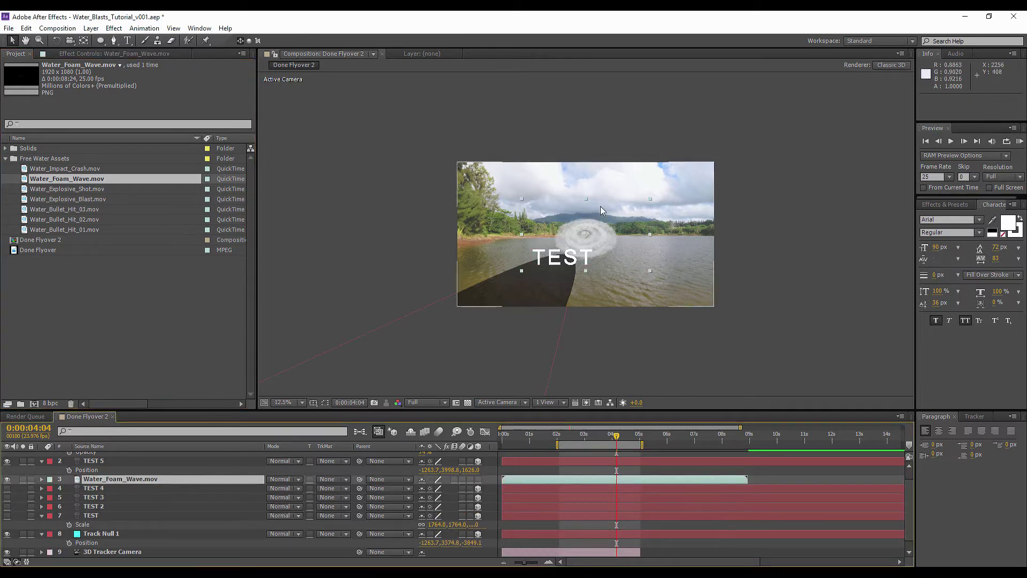
Make the Water_Foam_Wave.mov layer 3D and copy Dark Gray Solid 2's Position onto it
key("period")
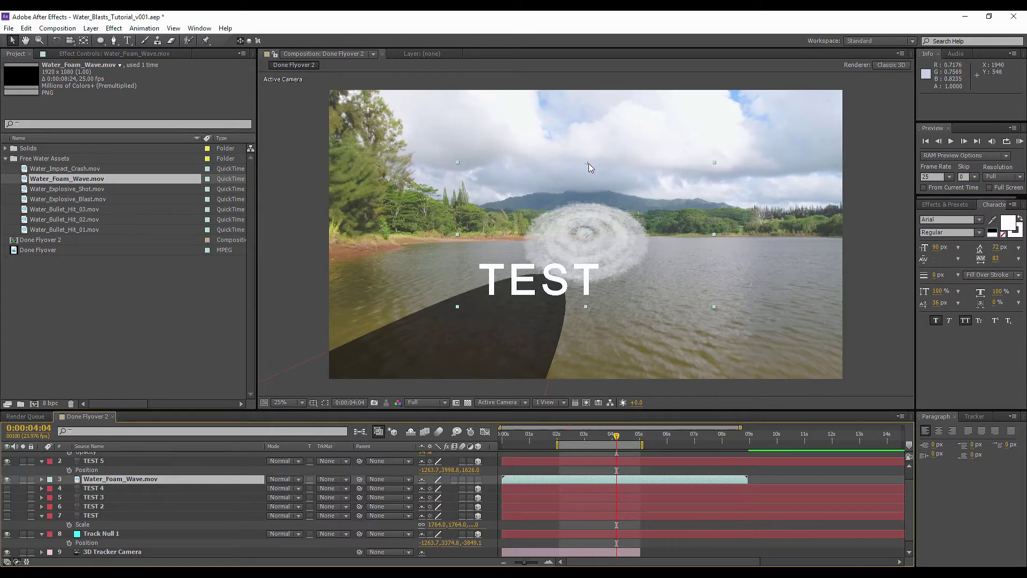
left_click(478, 479)
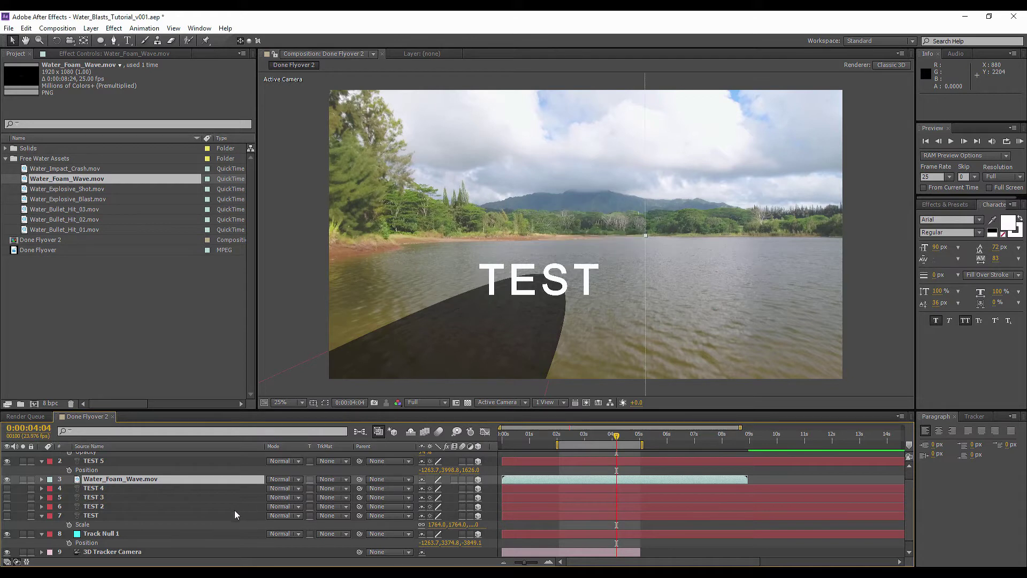
key("p")
left_click(105, 462)
scroll(100, 469, "up", 1)
left_click(99, 465)
key("p")
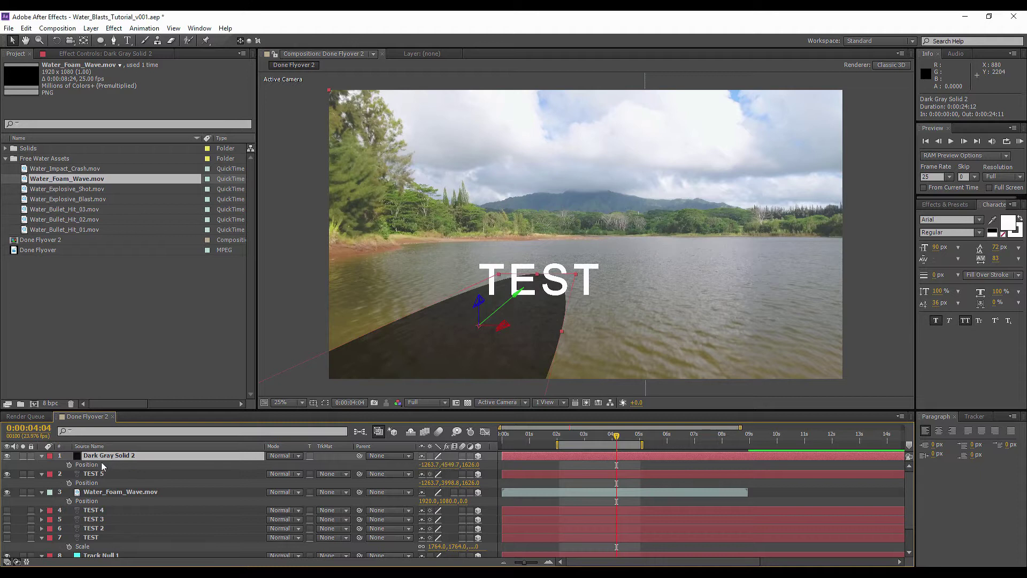
left_click(97, 466)
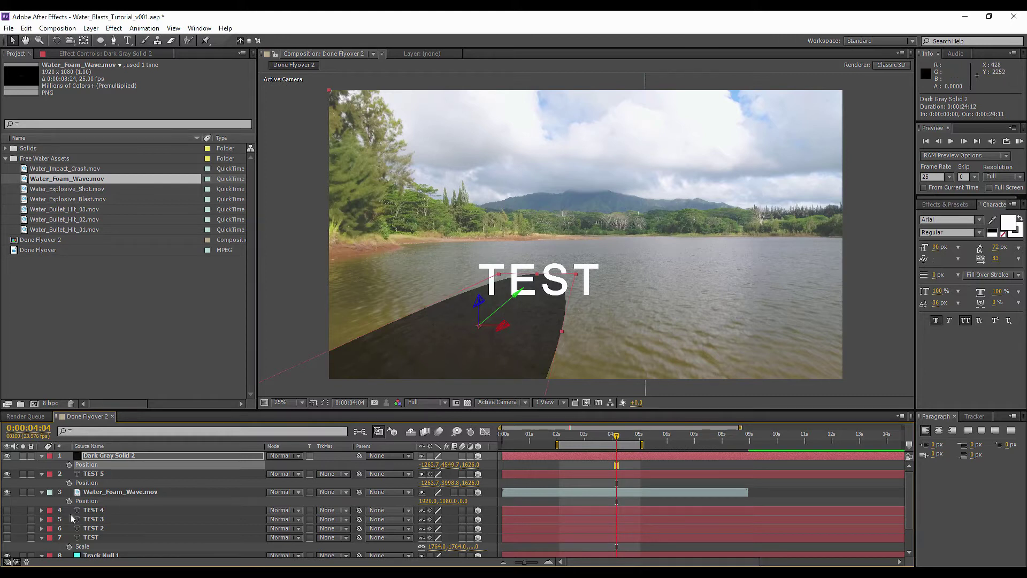
left_click(101, 501)
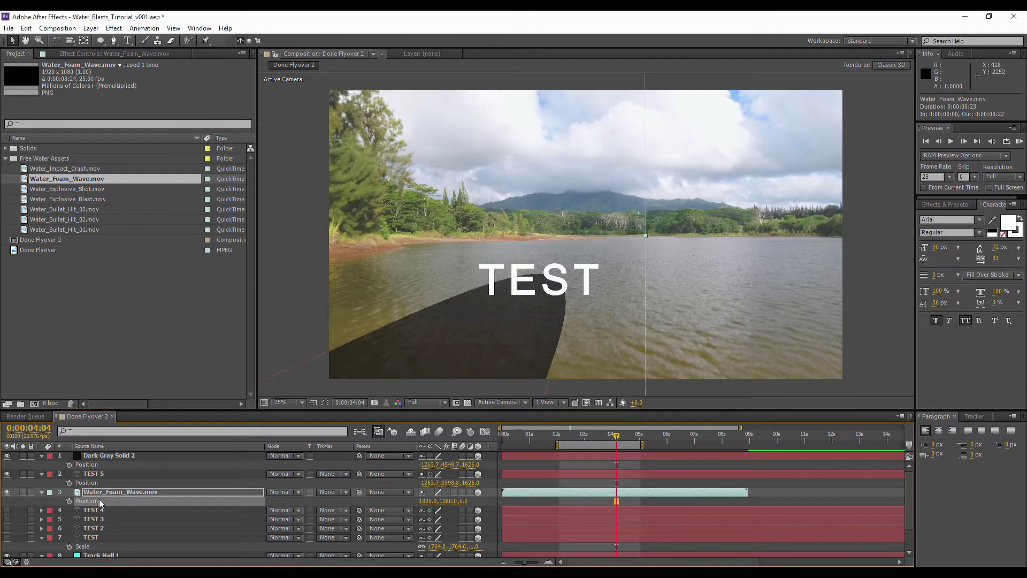
key("ctrl+v")
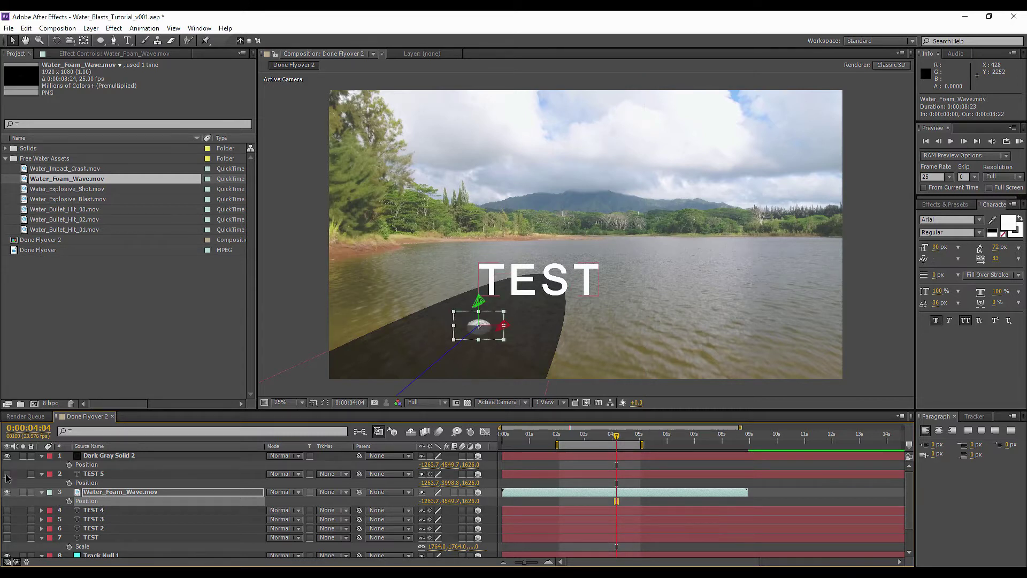
Hide the TEST 5 layer and scale the foam wave uniformly to 876%
left_click(7, 474)
key("s")
left_click_drag(437, 501, 814, 434)
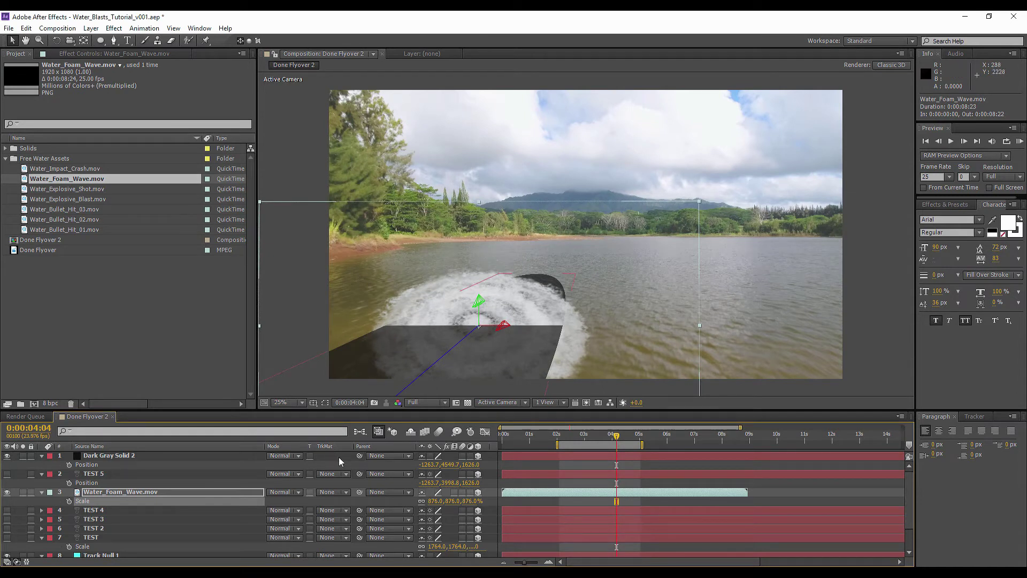
Set the foam wave's X Rotation to -50° and squash its Y scale to 358% to lay it on the water
key("r")
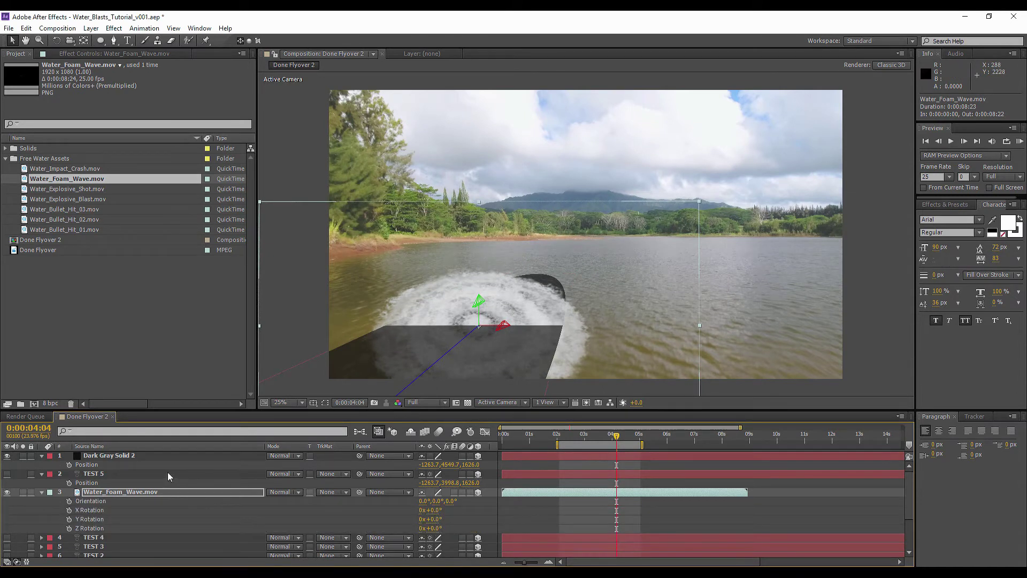
left_click(155, 457)
key("r")
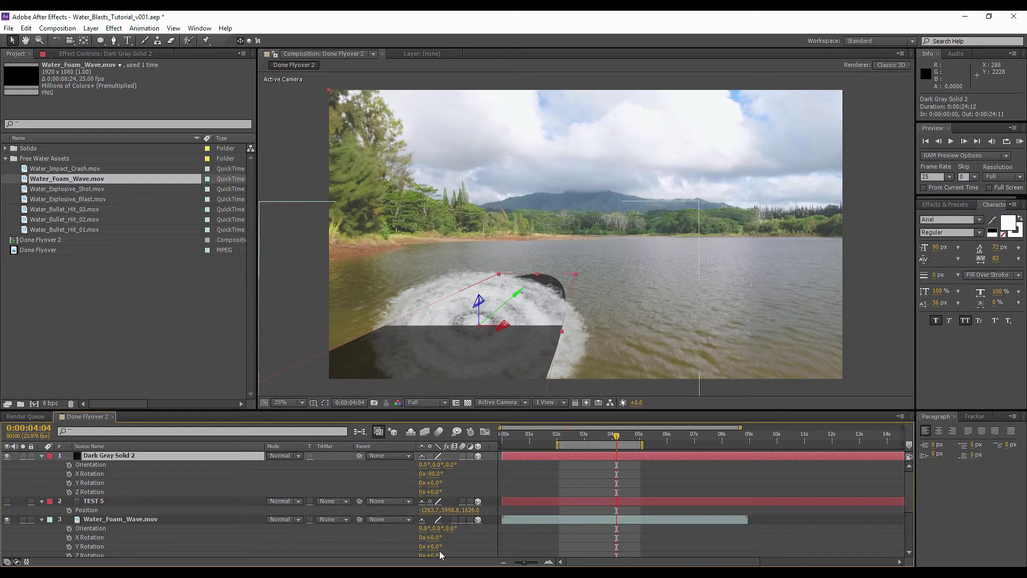
left_click_drag(431, 546, 422, 546)
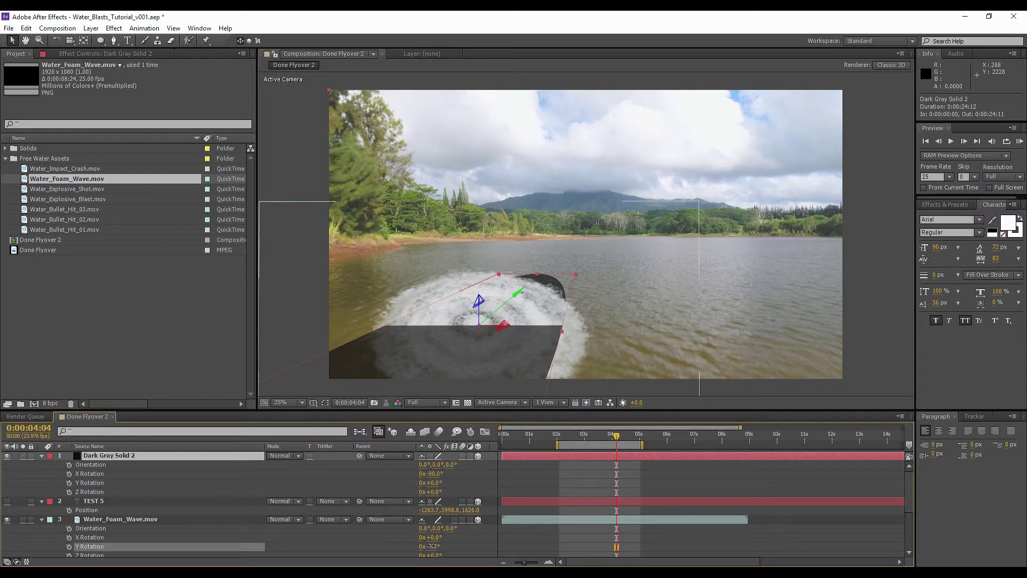
key("ctrl+z")
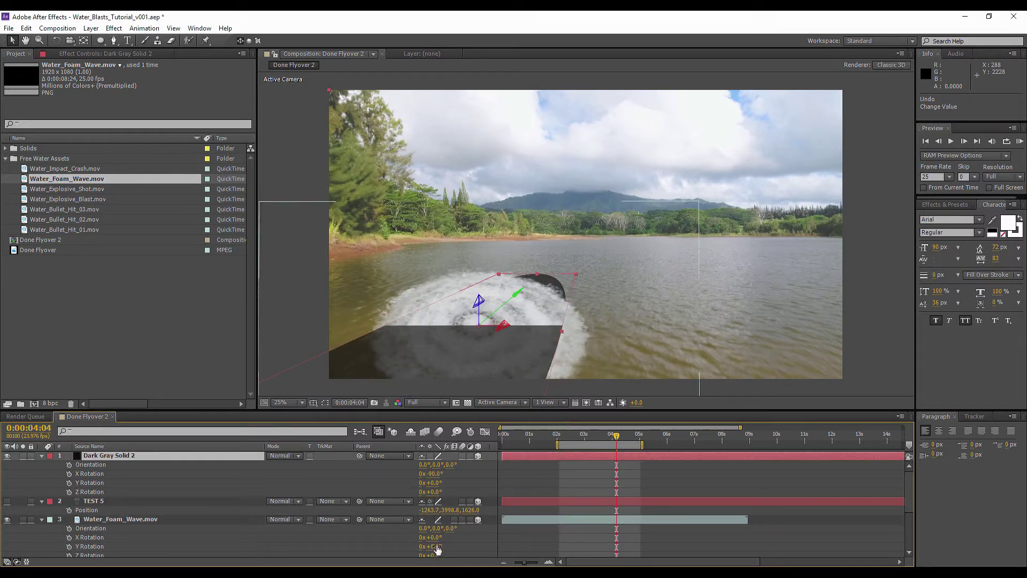
left_click_drag(433, 537, 429, 537)
left_click(576, 123)
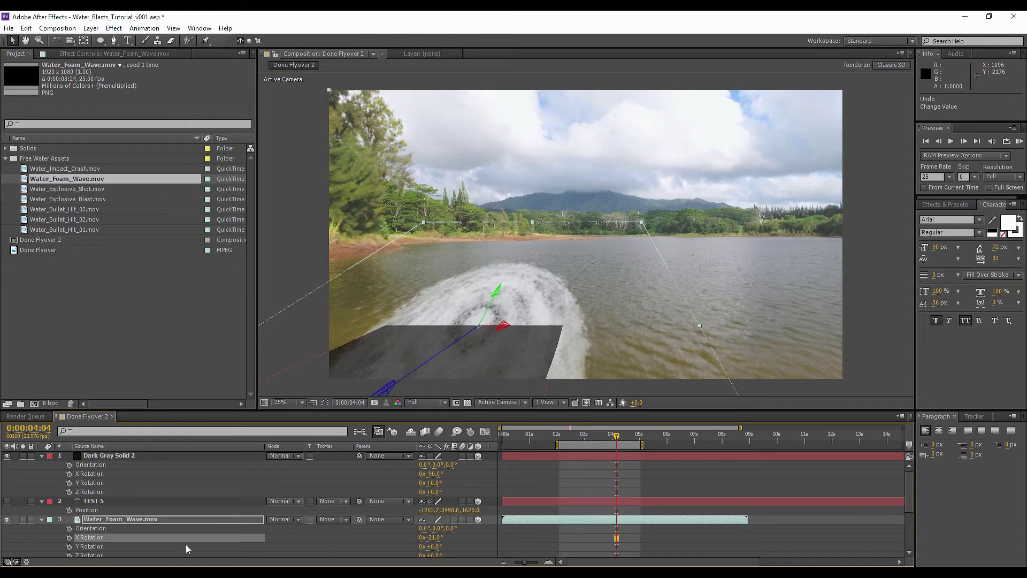
left_click(149, 517)
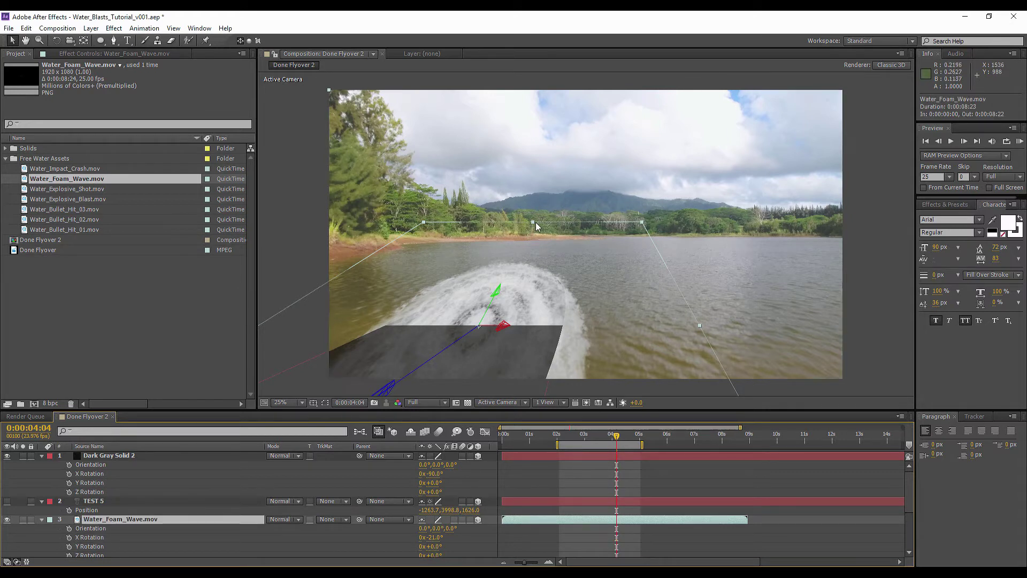
left_click_drag(532, 221, 523, 259)
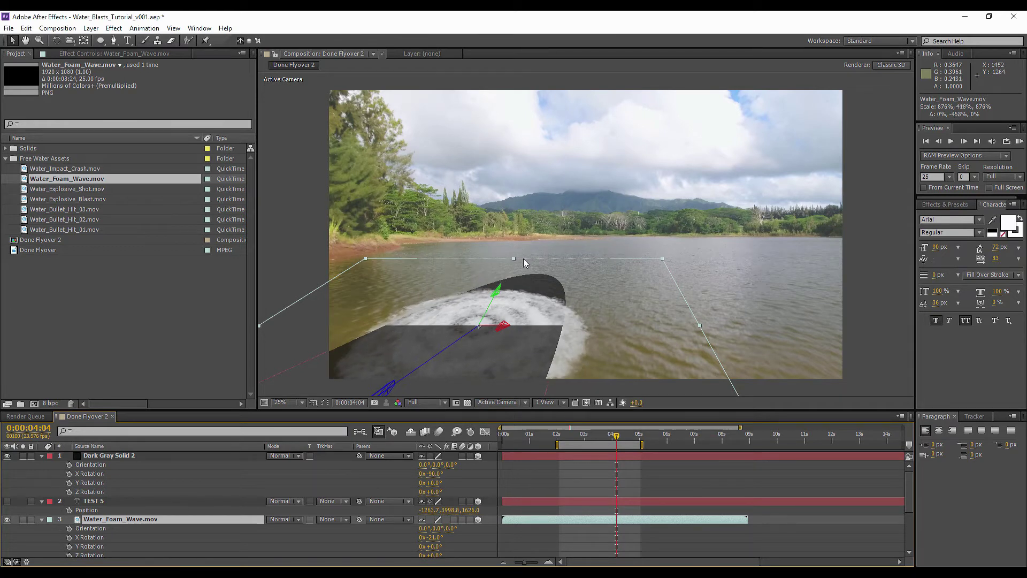
mouse_move(435, 538)
left_mouse_down()
mouse_move(444, 537)
mouse_move(393, 538)
mouse_move(427, 537)
mouse_move(415, 537)
left_mouse_up()
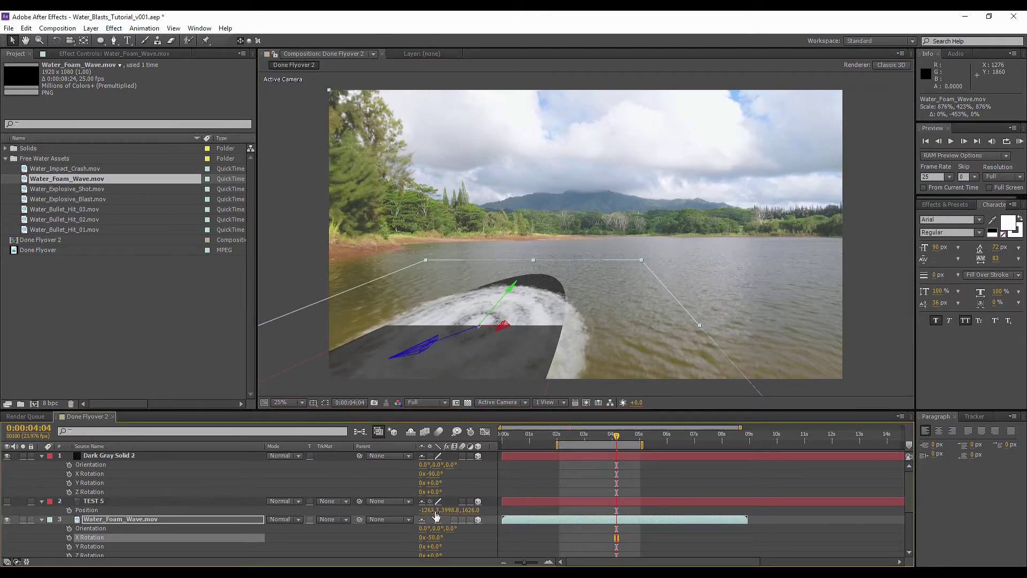
left_click_drag(532, 262, 529, 265)
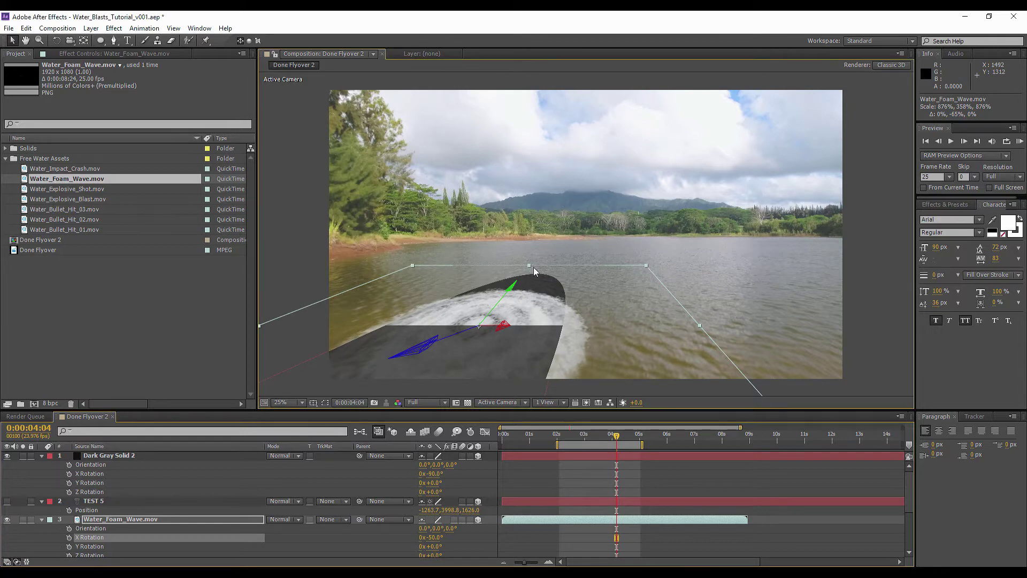
Hide Dark Gray Solid 2 and preview the foam wave's tracking across the work area
left_click_drag(615, 437, 591, 437)
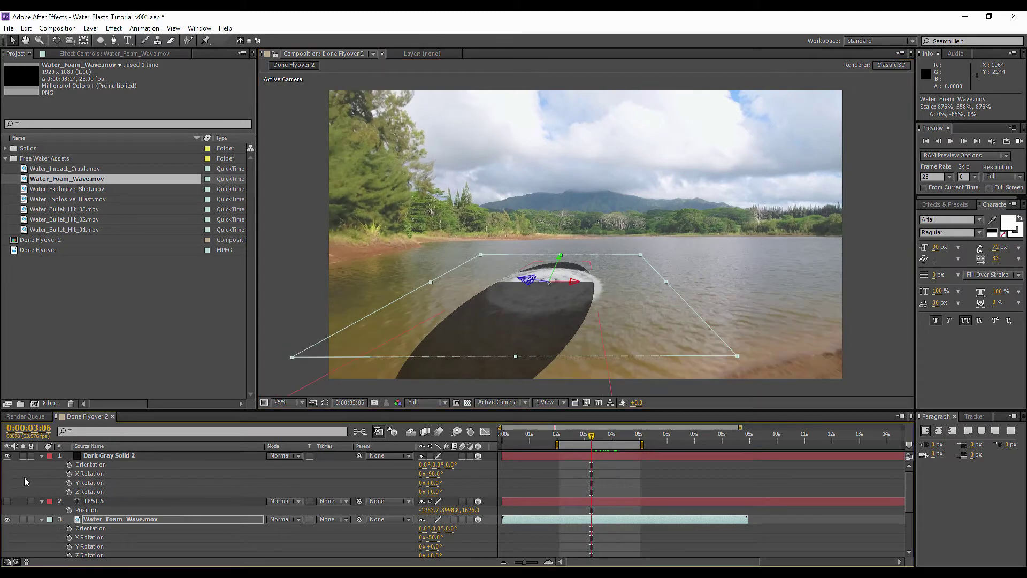
left_click(7, 455)
left_click(654, 479)
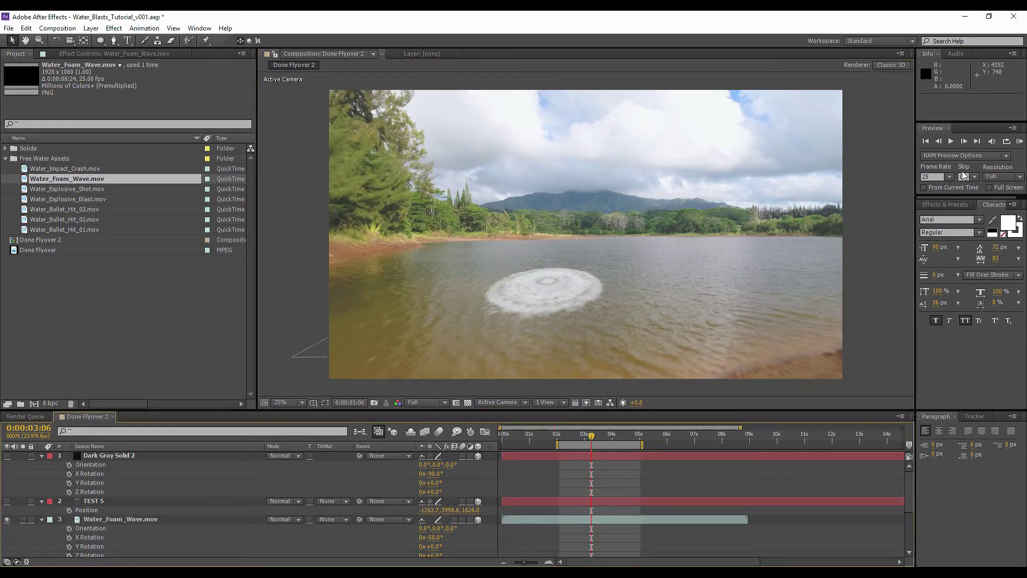
left_click(1019, 141)
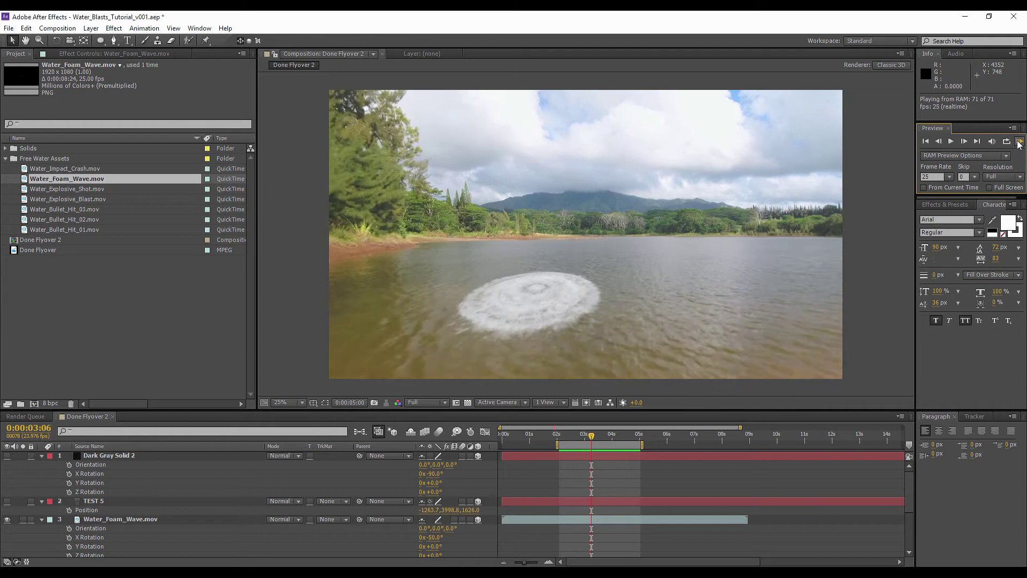
key("space")
left_click_drag(586, 434, 605, 435)
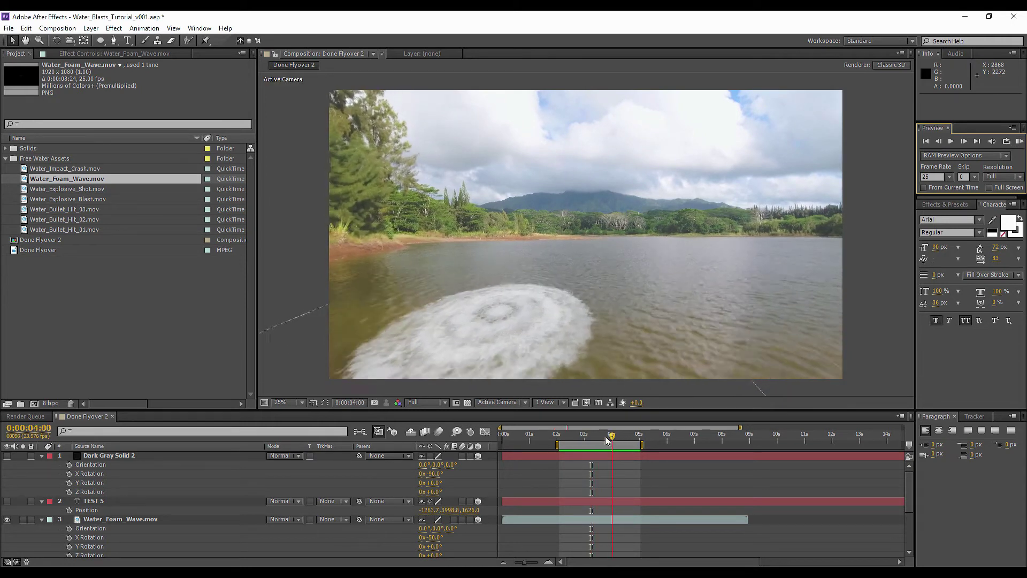
Move the playhead to 0:00:03:09, set the foam wave's Anchor Point to 1241, 540, 0, and display its Position property
left_click(120, 519)
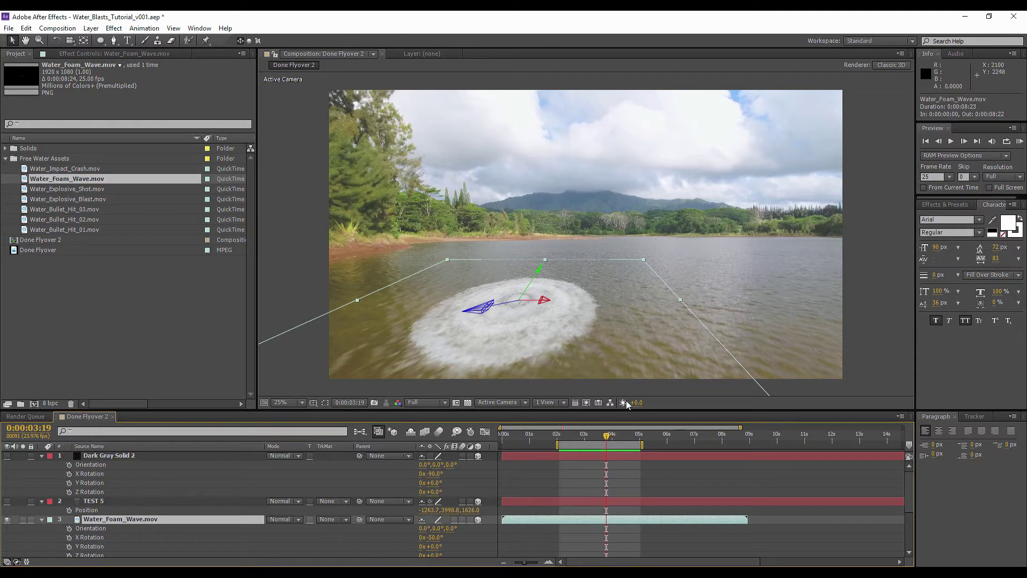
mouse_move(608, 439)
left_mouse_down()
mouse_move(588, 439)
mouse_move(621, 439)
mouse_move(592, 444)
left_mouse_up()
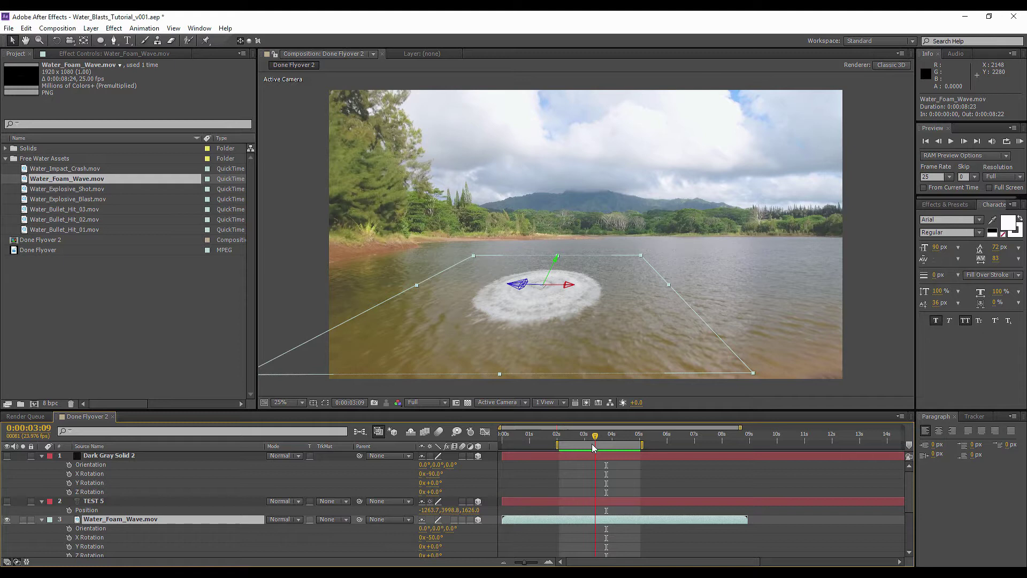
key("a")
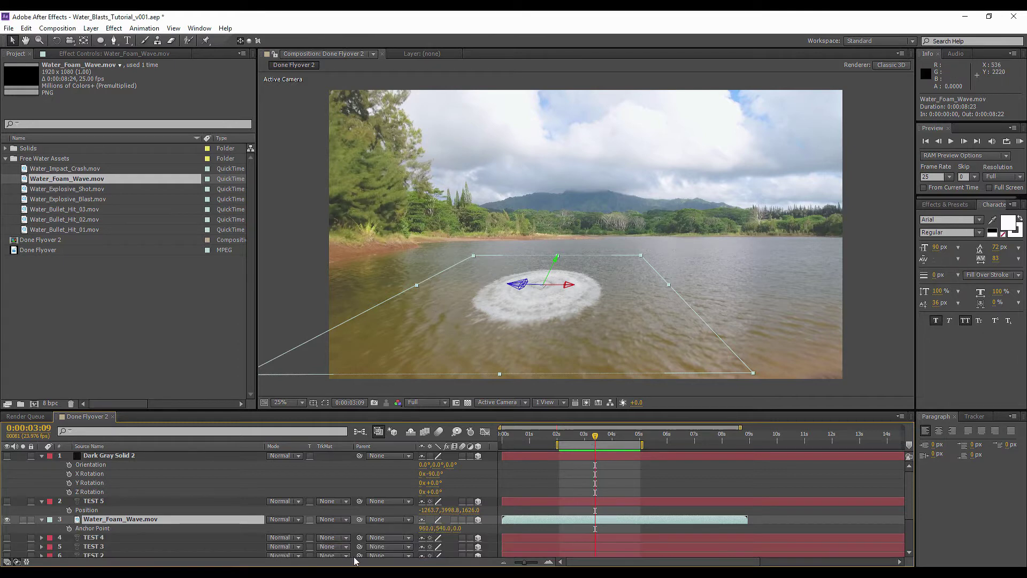
left_click_drag(444, 532, 553, 506)
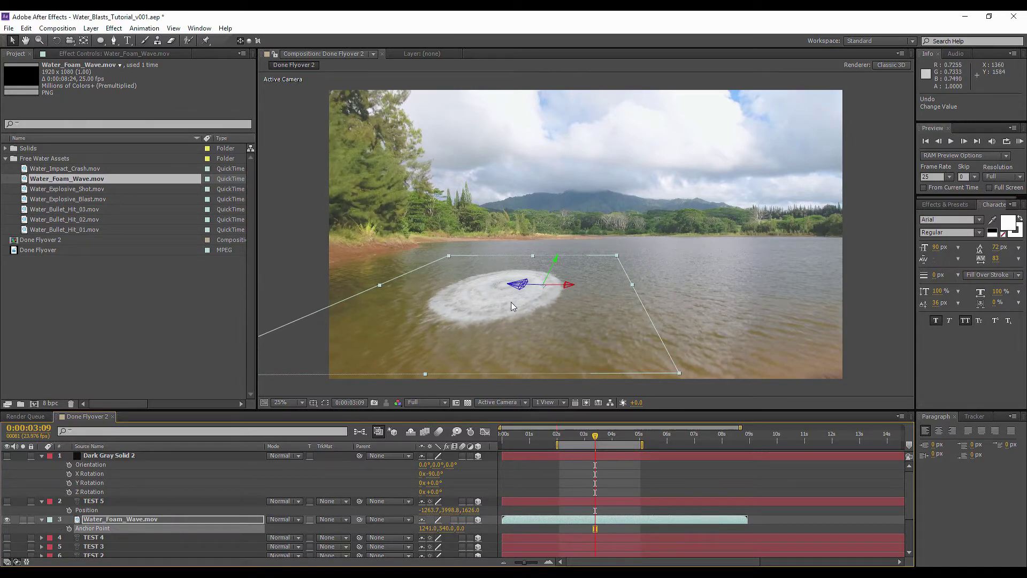
key("p")
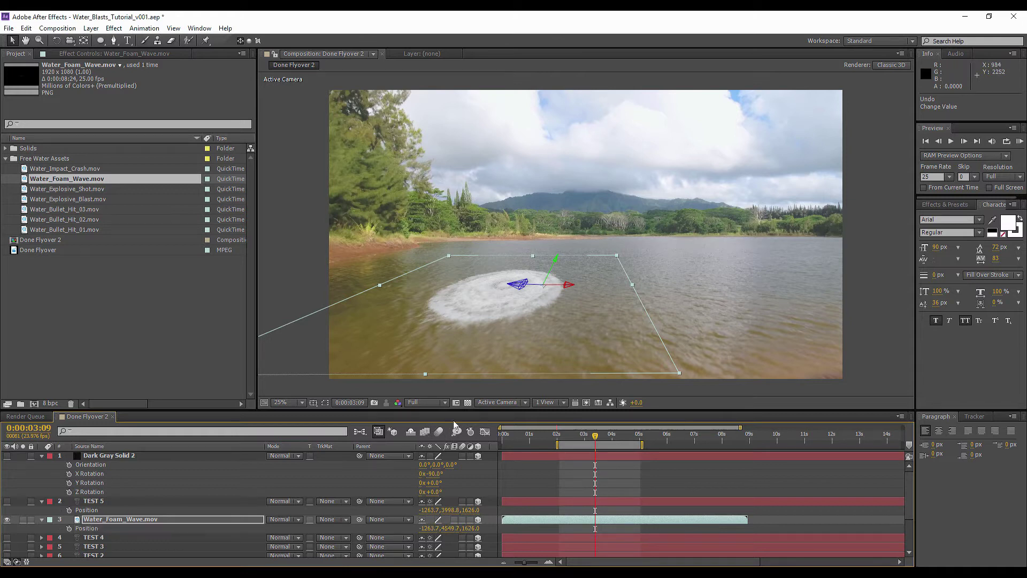
Move the foam wave across the water surface to Position 1775, 4553.2, 1623.4
left_click_drag(503, 300, 556, 306)
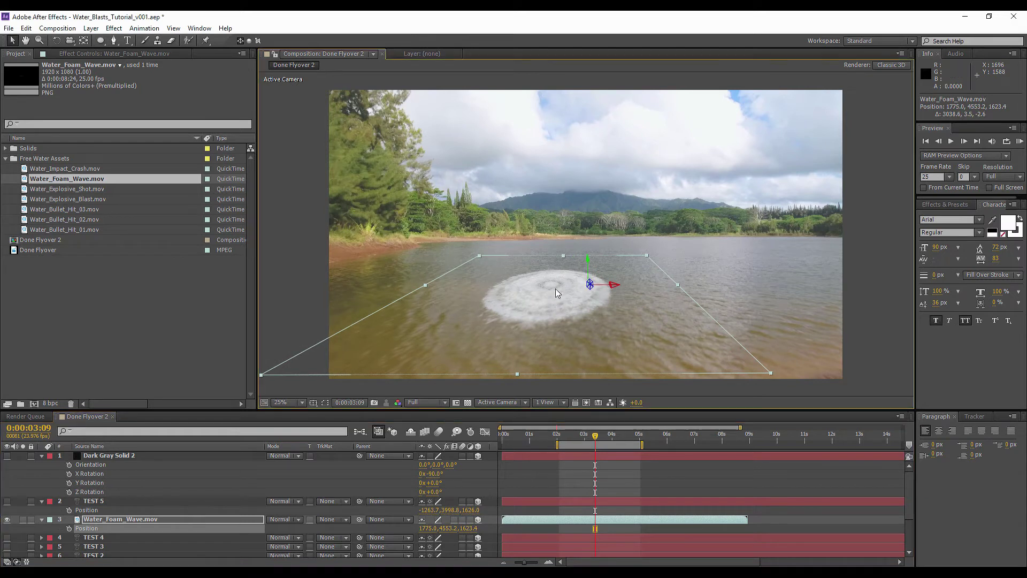
key("s")
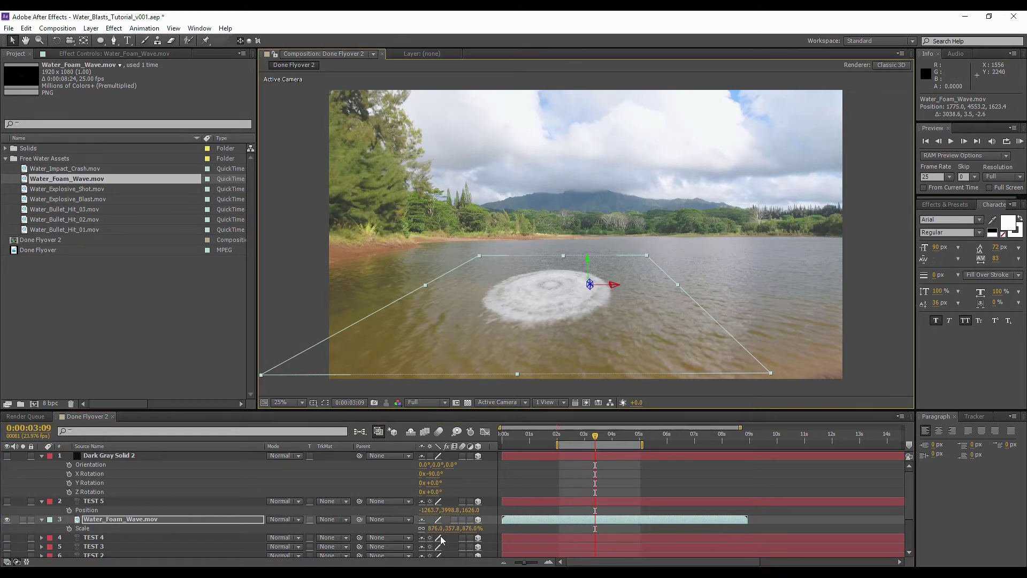
left_click_drag(428, 528, 436, 528)
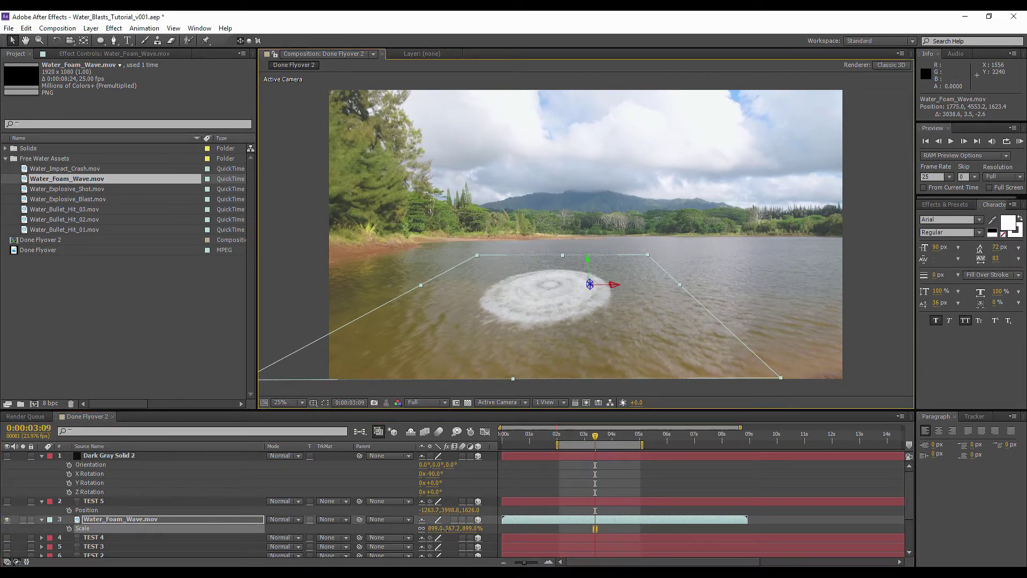
key("ctrl+z")
left_click_drag(425, 286, 393, 292)
key("ctrl+z")
Set the foam wave's Anchor Point to 1358, 540, 0
key("a")
left_click_drag(432, 531, 470, 529)
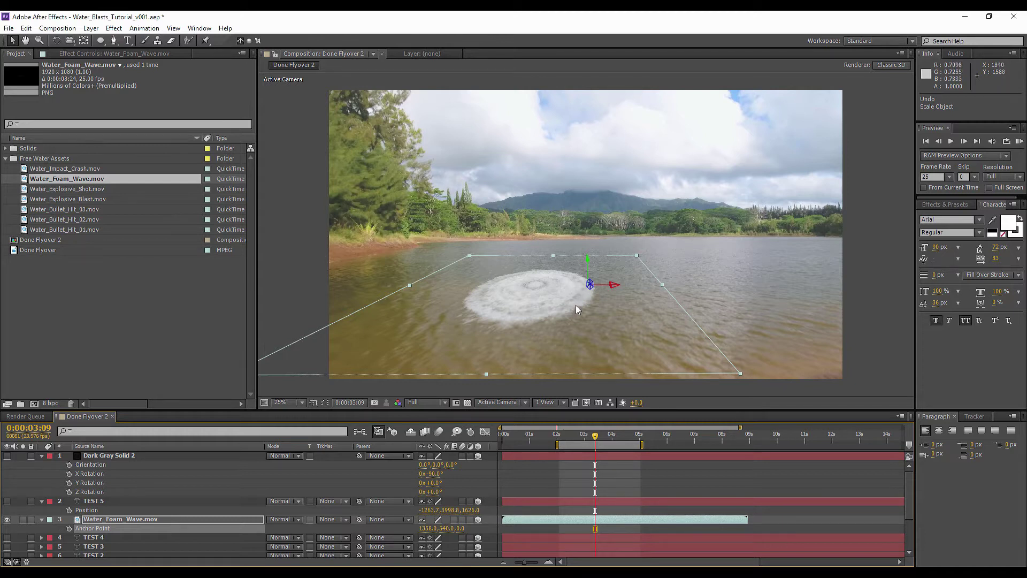
key("a")
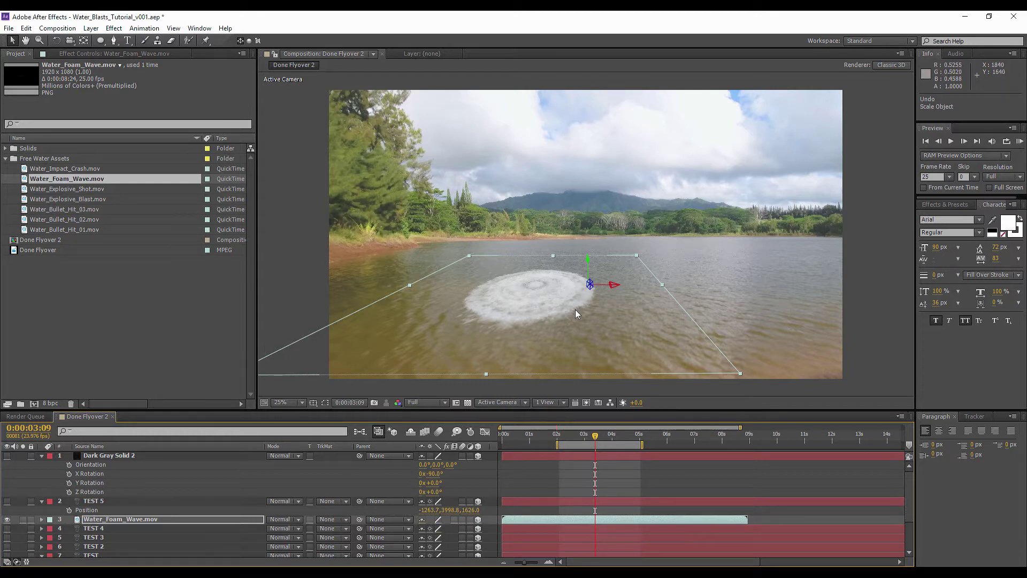
Start keyframing the foam wave's Scale at 0:00:02:04
key("s")
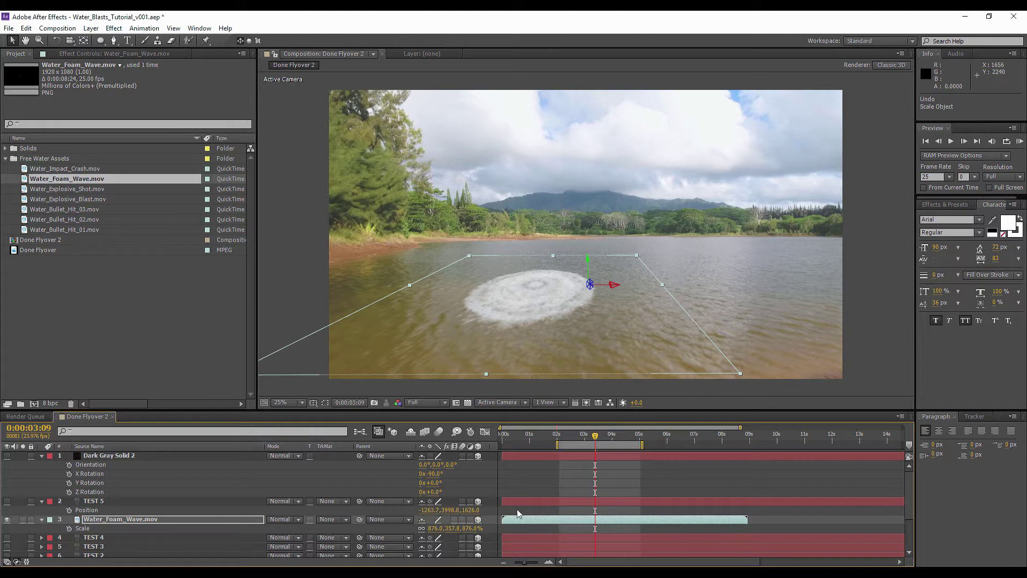
left_click_drag(595, 436, 561, 435)
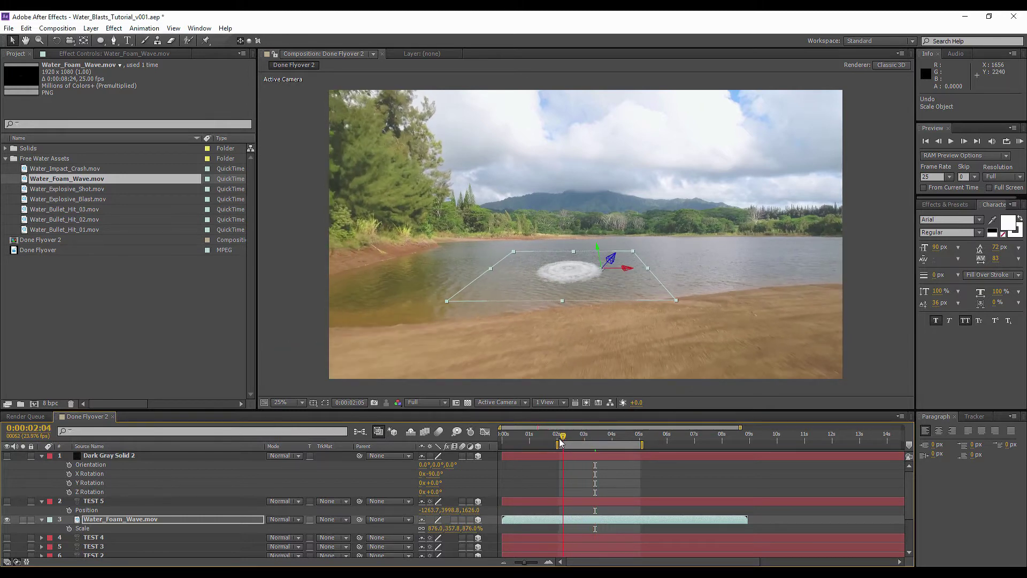
left_click(69, 527)
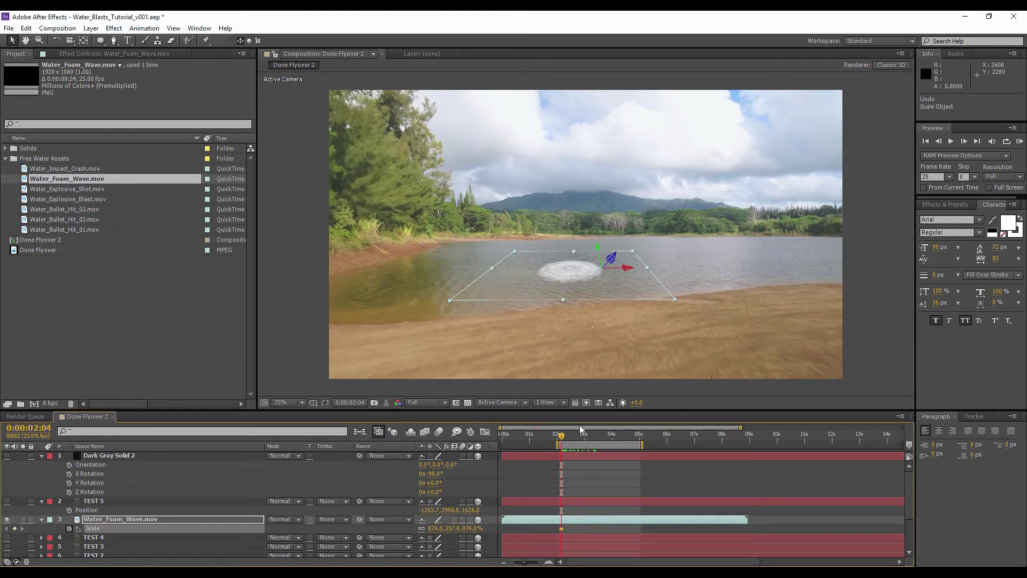
At 0:00:03:18, widen the foam wave's X scale to 1029% and set its Anchor Point to 1374, 540, 0
key("space")
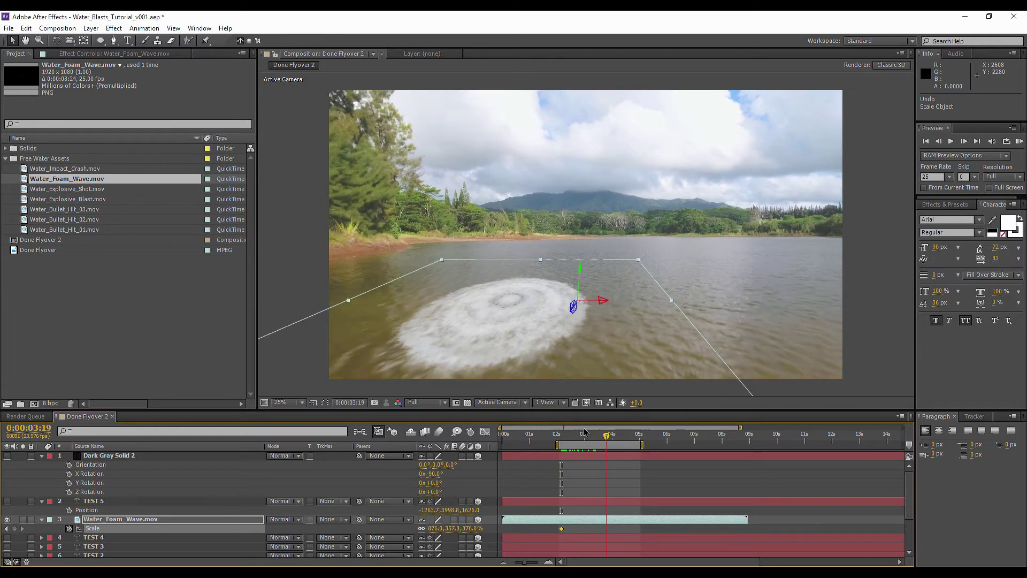
key("space")
left_click_drag(355, 298, 317, 297)
key("a")
left_click_drag(436, 533, 441, 532)
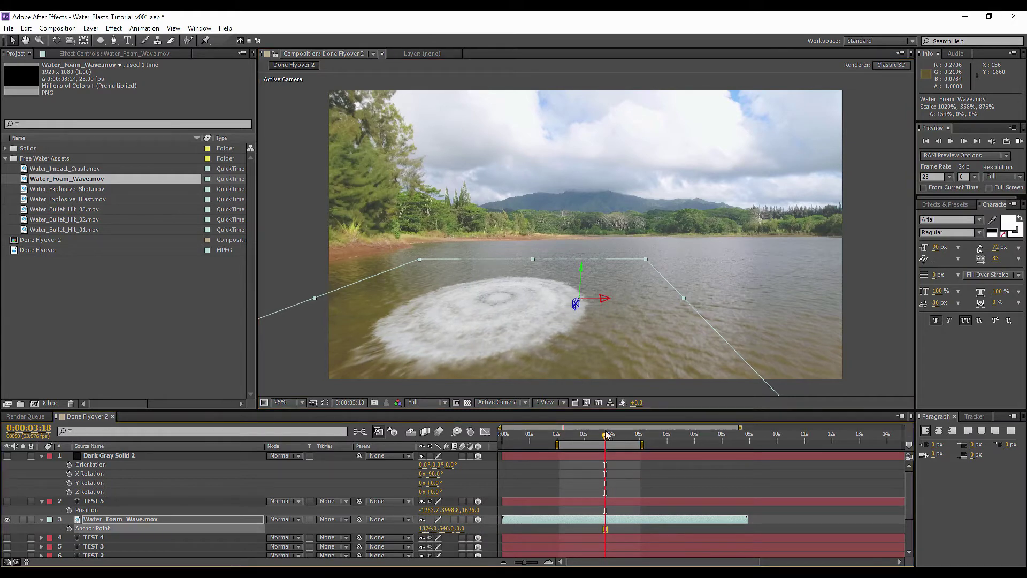
Widen the foam wave's X scale at 0:00:03:18 to 1141% and set its Anchor Point to 1374, 501, 0
left_click_drag(559, 440, 605, 439)
key("s")
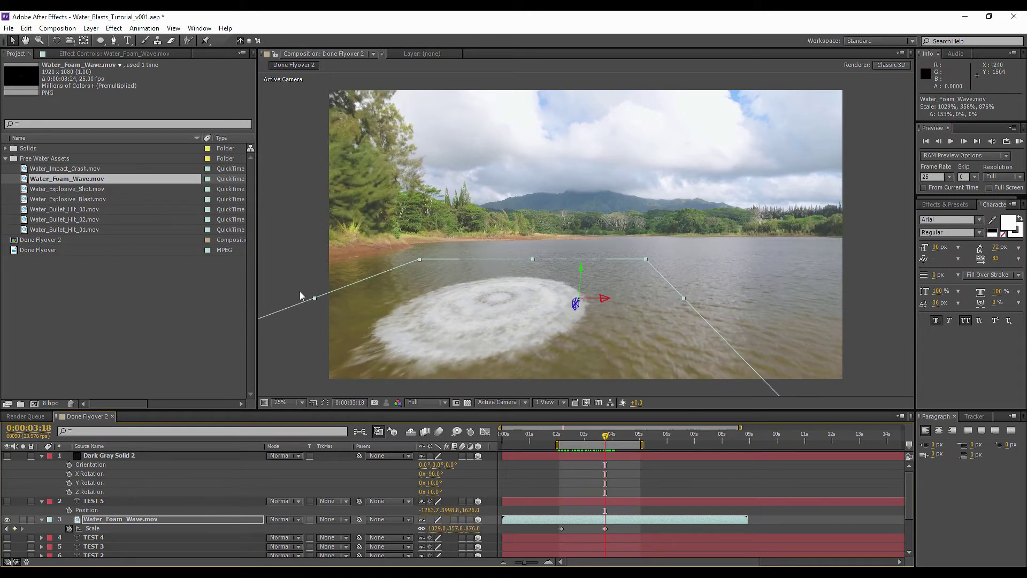
left_click_drag(313, 298, 288, 296)
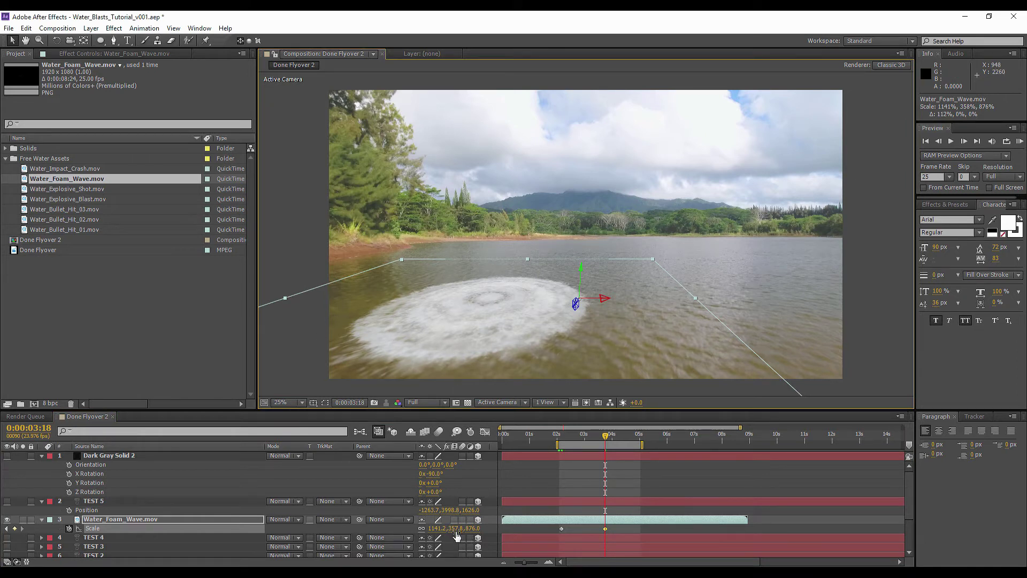
key("a")
left_click_drag(449, 528, 408, 556)
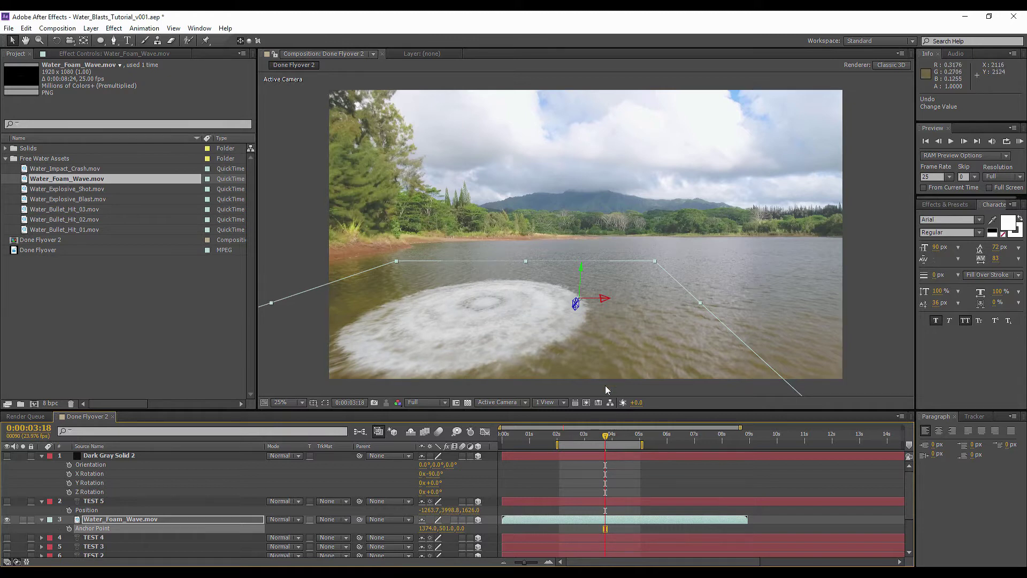
Stretch the foam wave's Scale at 0:00:03:18 to 1282% in X and 372% in Y, and preview the work area
left_click_drag(561, 439, 605, 439)
key("s")
left_click(605, 436)
key("comma")
key("comma")
left_click_drag(353, 303, 300, 307)
key("period")
key("period")
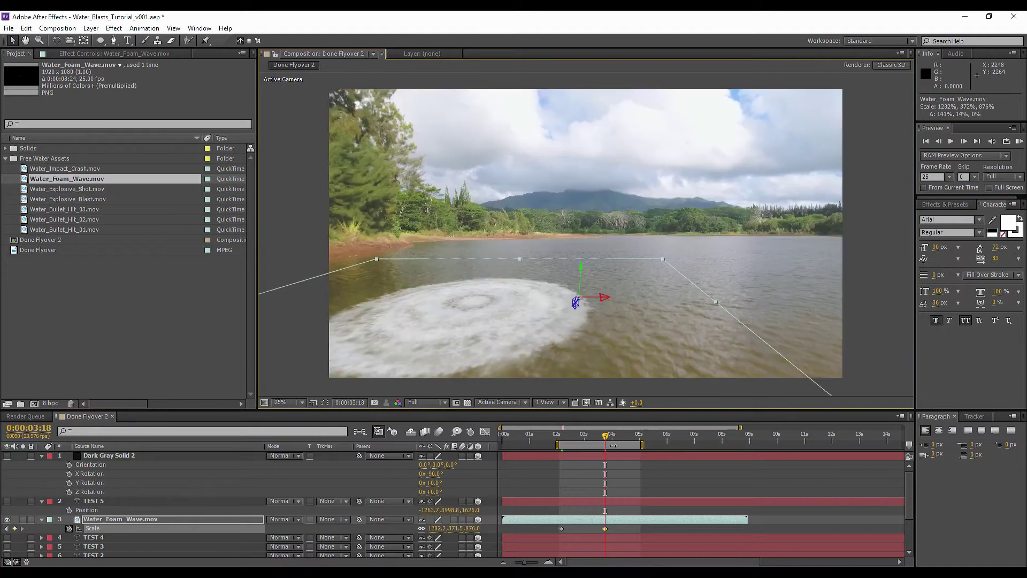
mouse_move(562, 435)
left_mouse_down()
mouse_move(619, 437)
mouse_move(580, 436)
left_mouse_up()
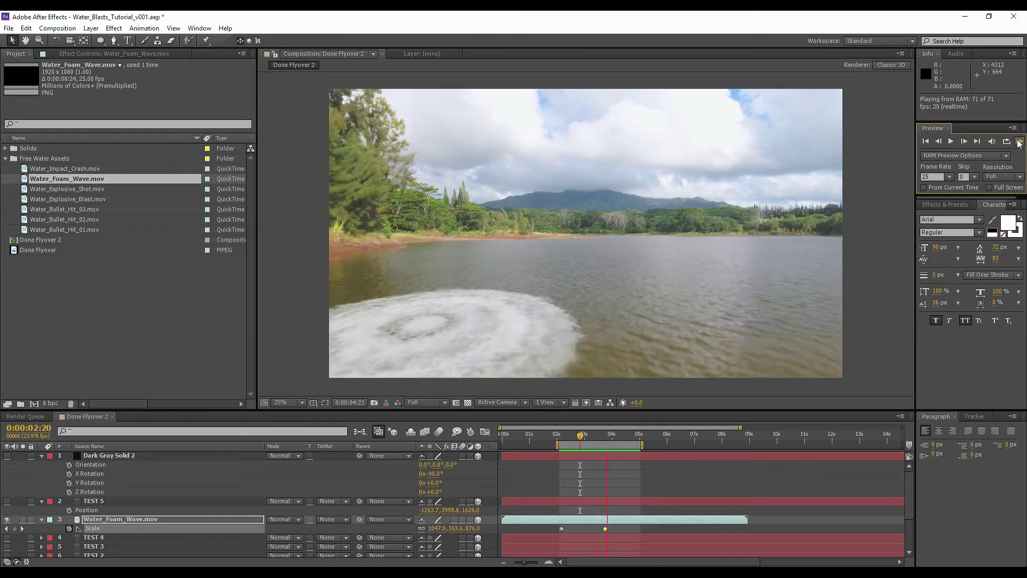
left_click(1019, 143)
Increase the foam wave's Anchor Point X value, and enlarge its Scale proportionally on the 0:00:03:18 keyframe
mouse_move(588, 435)
left_mouse_down()
mouse_move(600, 435)
mouse_move(571, 438)
mouse_move(599, 438)
left_mouse_up()
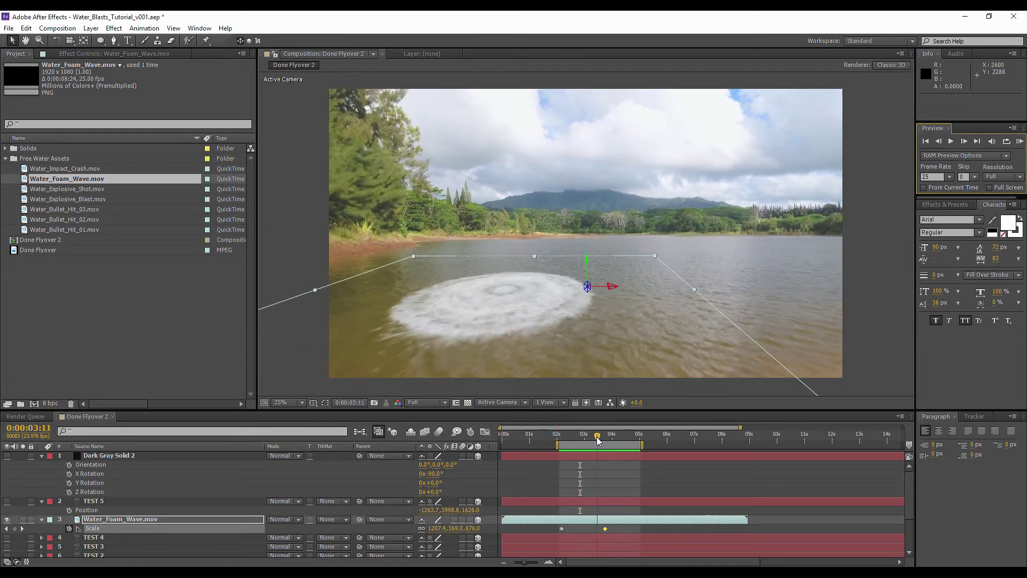
key("a")
left_click_drag(434, 531, 434, 528)
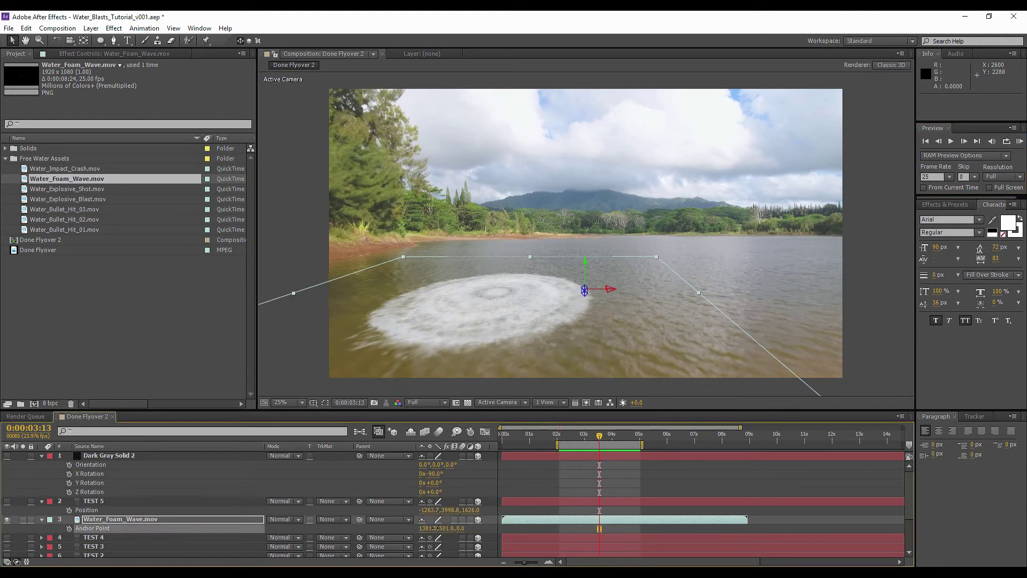
key("s")
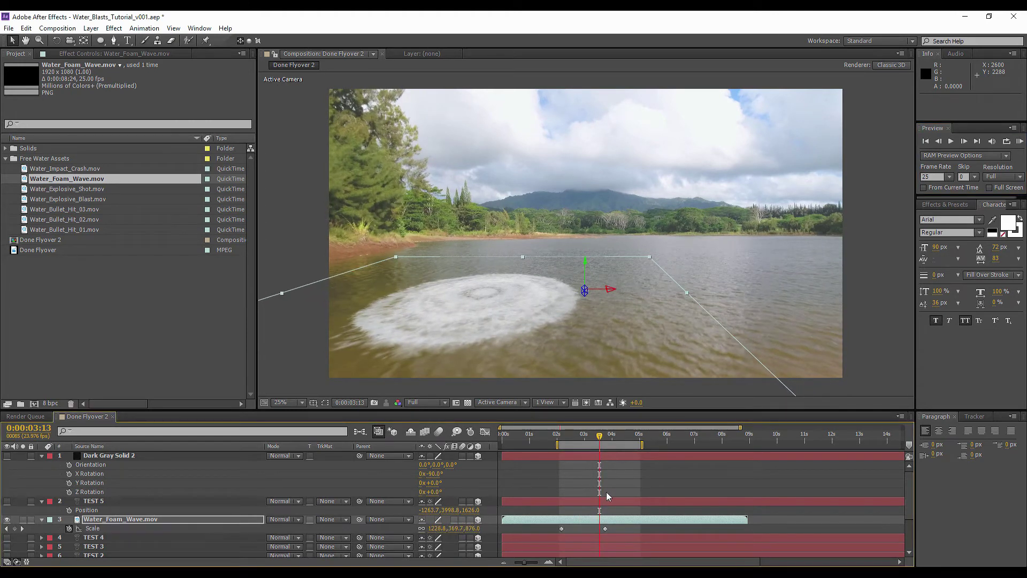
left_click_drag(597, 428, 595, 435)
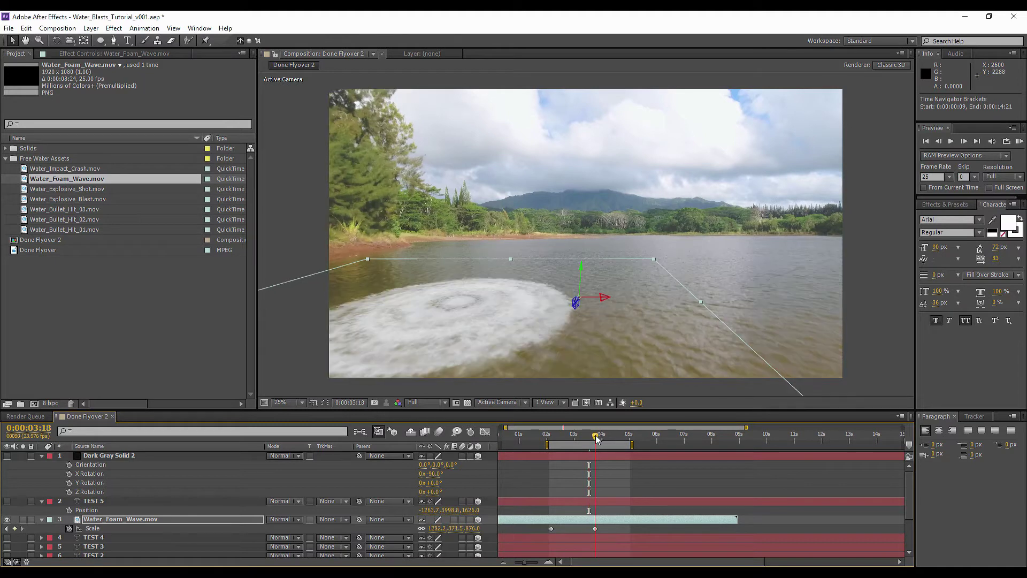
left_click_drag(437, 528, 489, 524)
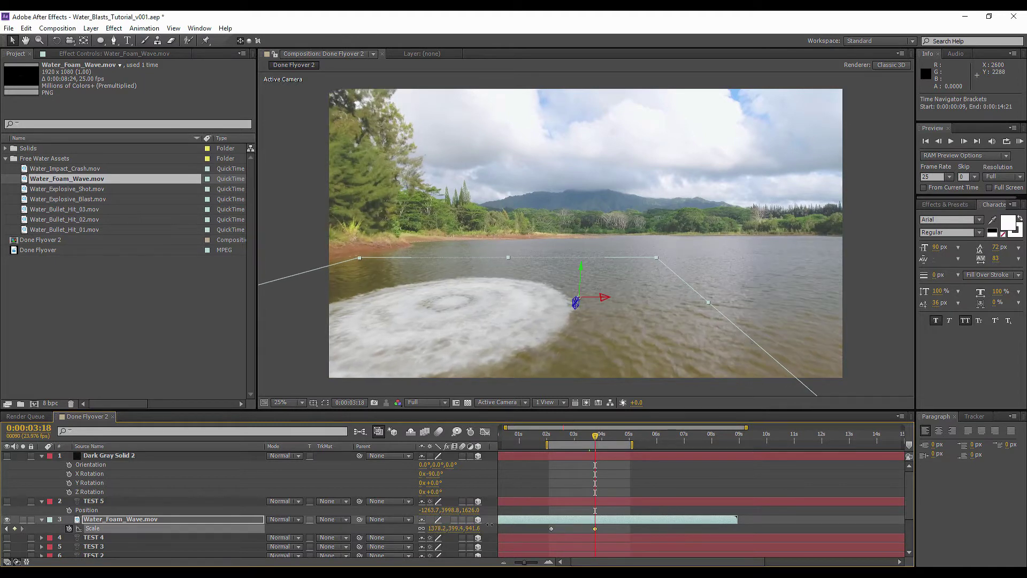
Shorten the work area to end at 0:00:04:06 and preview the foam wave's scale animation
left_click_drag(547, 442, 611, 444)
left_click(1019, 141)
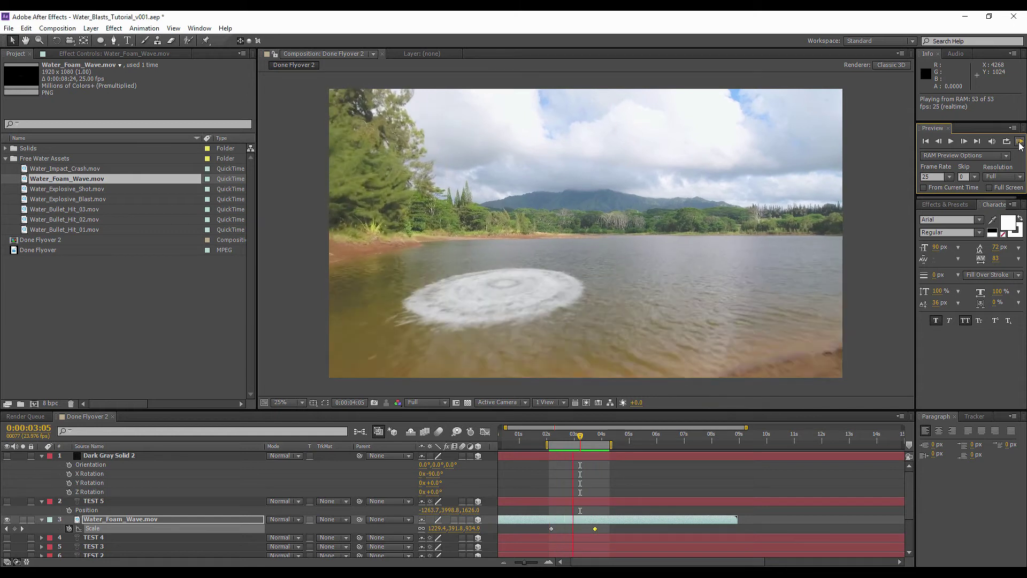
left_click(1020, 142)
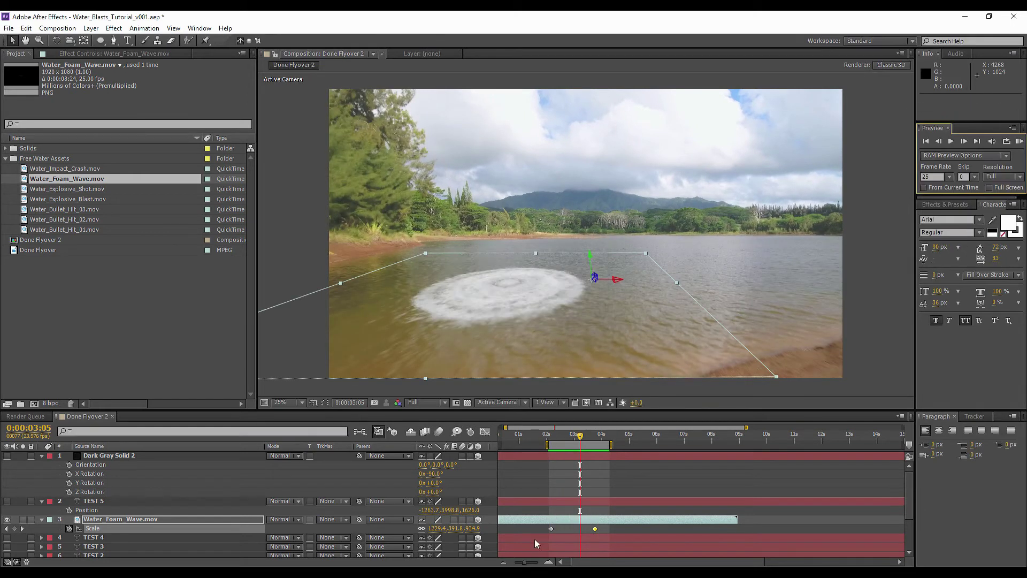
Move the foam wave's first Scale keyframe to 0:00:01:12 and apply Easy Ease to it
left_click(551, 529)
left_click_drag(551, 530, 534, 529)
right_click(533, 529)
mouse_move(561, 526)
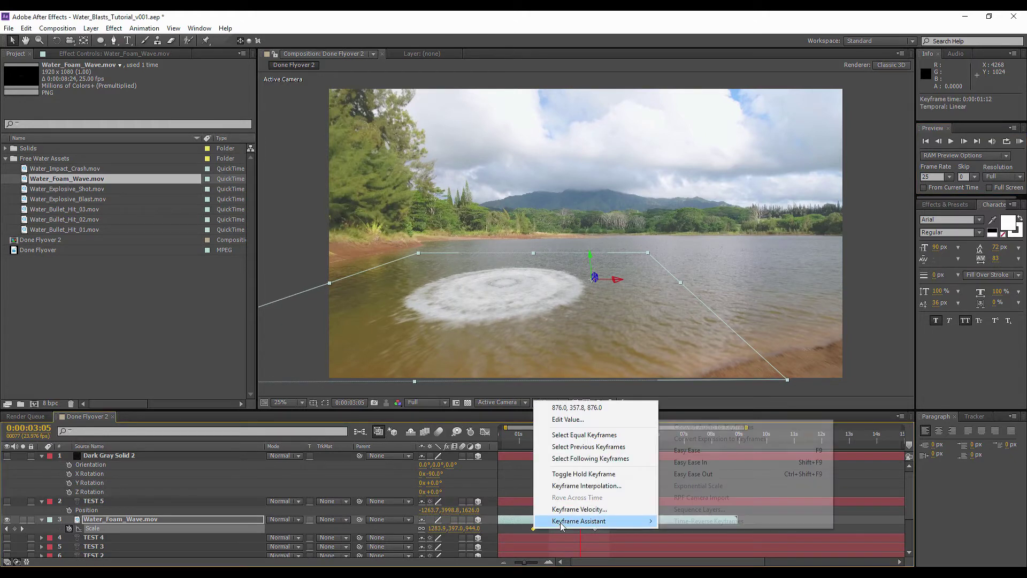
left_click(690, 452)
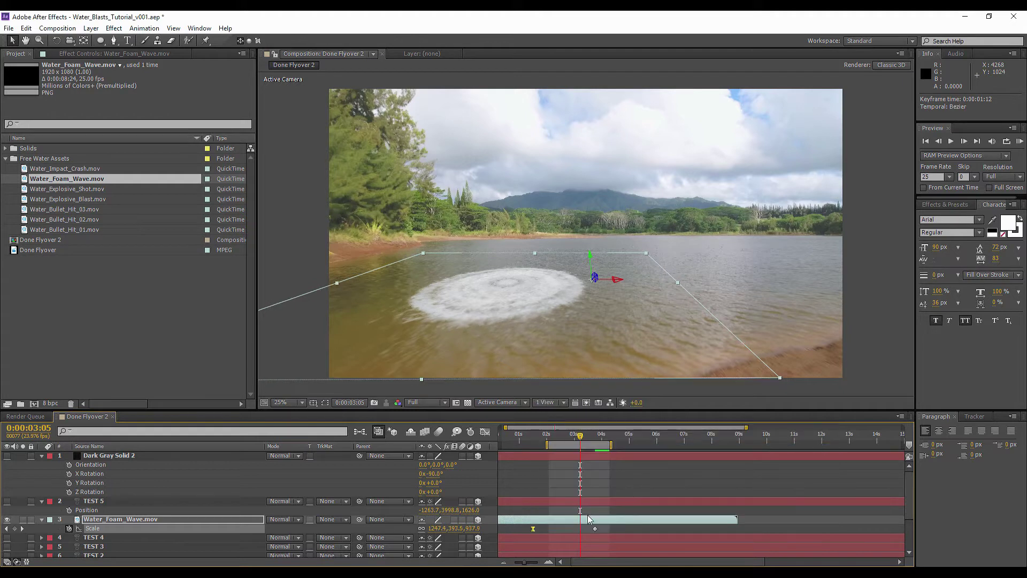
Extend the work area to start at 0:00:01:15 and preview the eased foam wave animation
mouse_move(533, 529)
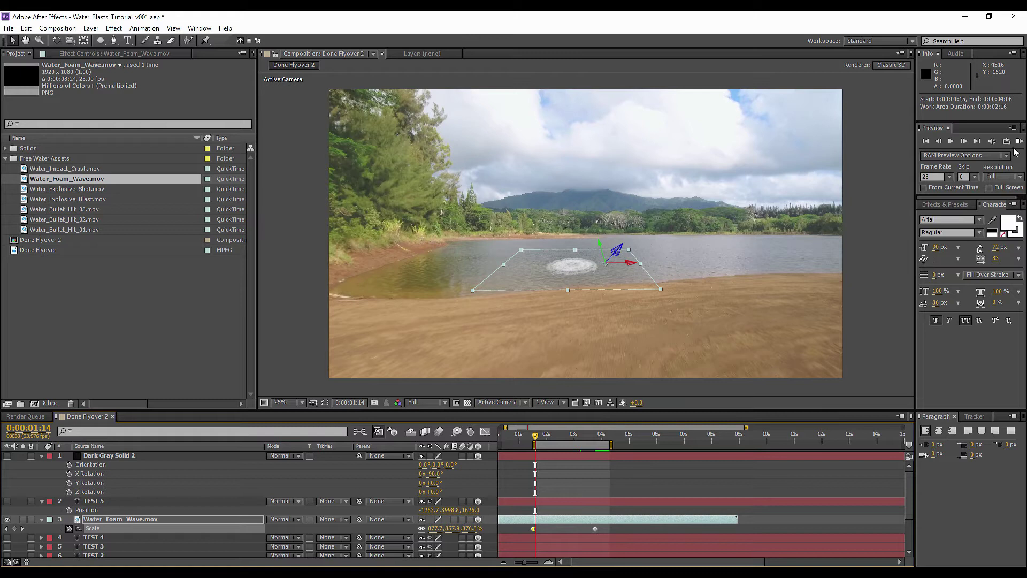
left_click(1019, 142)
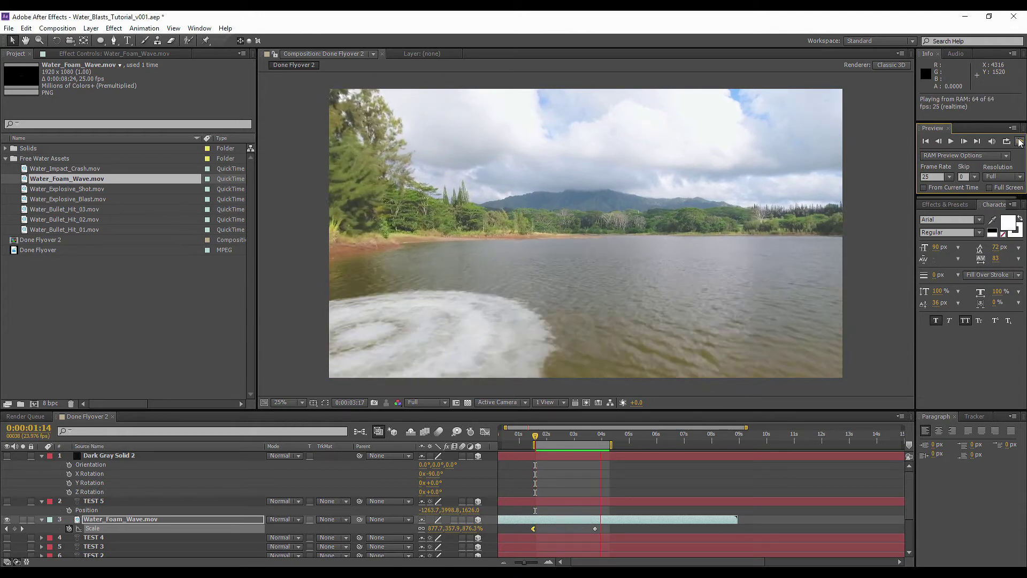
left_click(1020, 142)
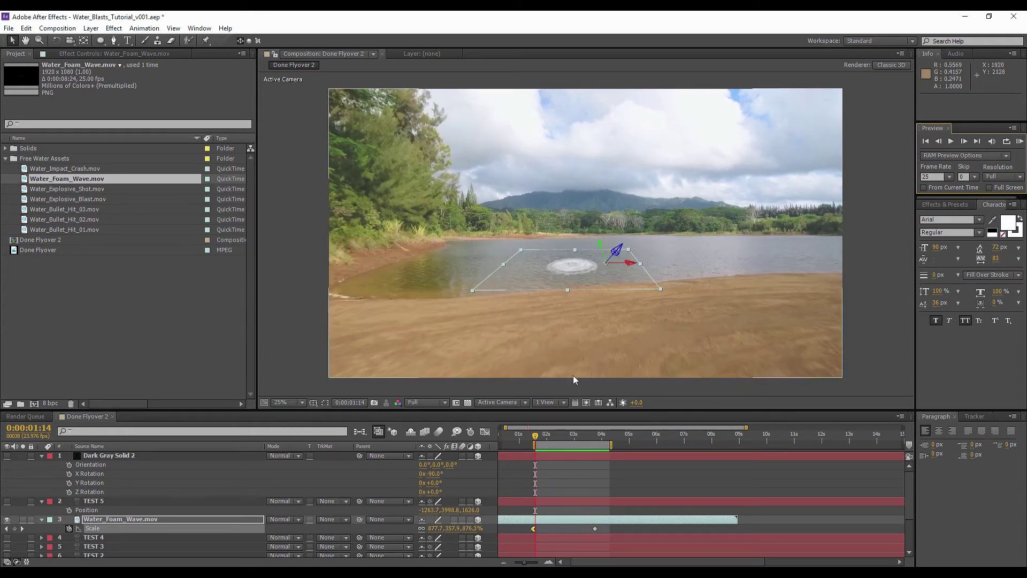
Set the foam wave's X Rotation to -63° and preview the result
key("r")
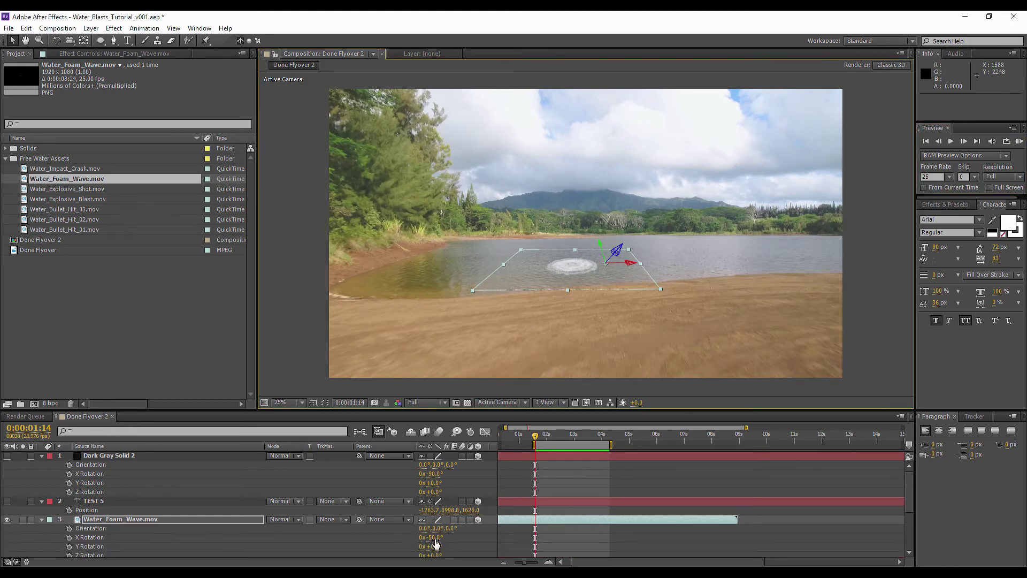
left_click_drag(435, 537, 436, 537)
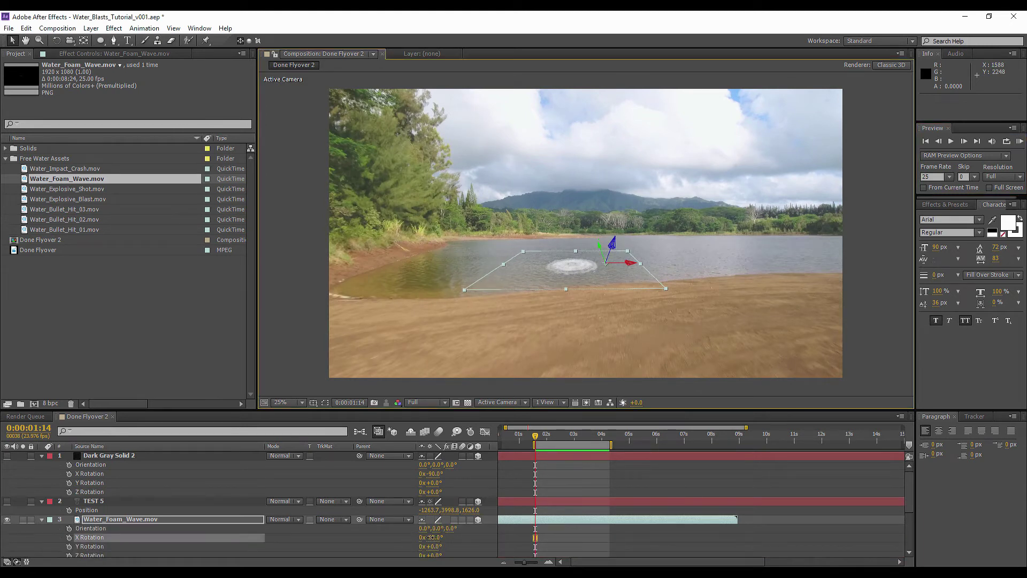
left_click(1020, 142)
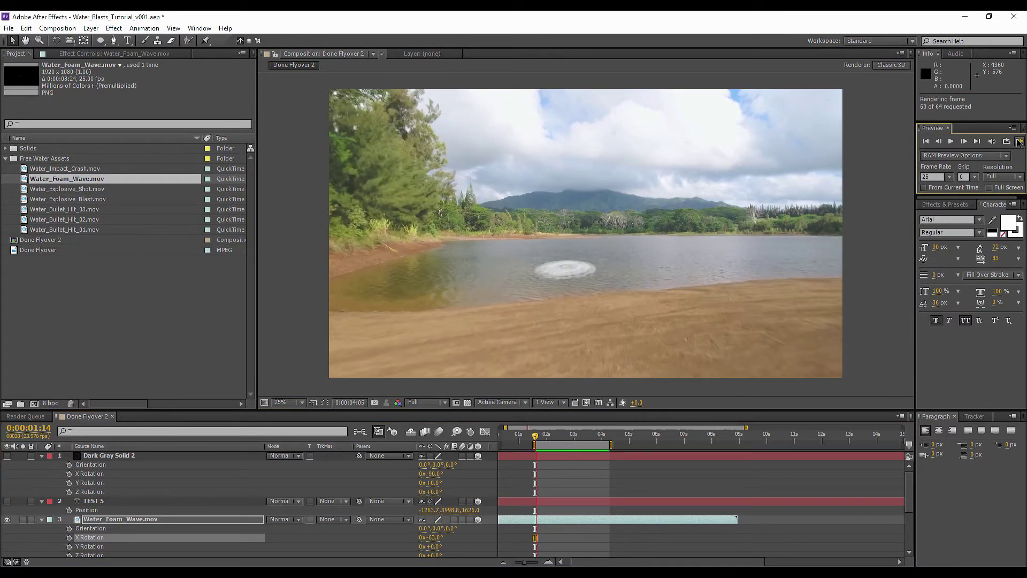
left_click(1018, 142)
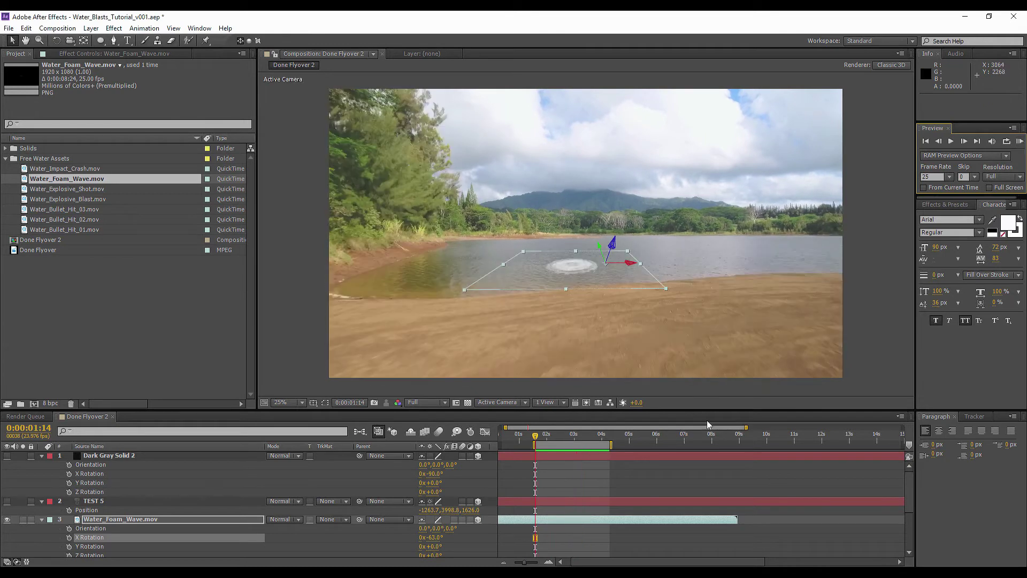
Move the foam wave's first Scale keyframe to 0:00:01:01 and its last one slightly past 0:00:04:00
key("s")
left_click_drag(534, 528, 519, 528)
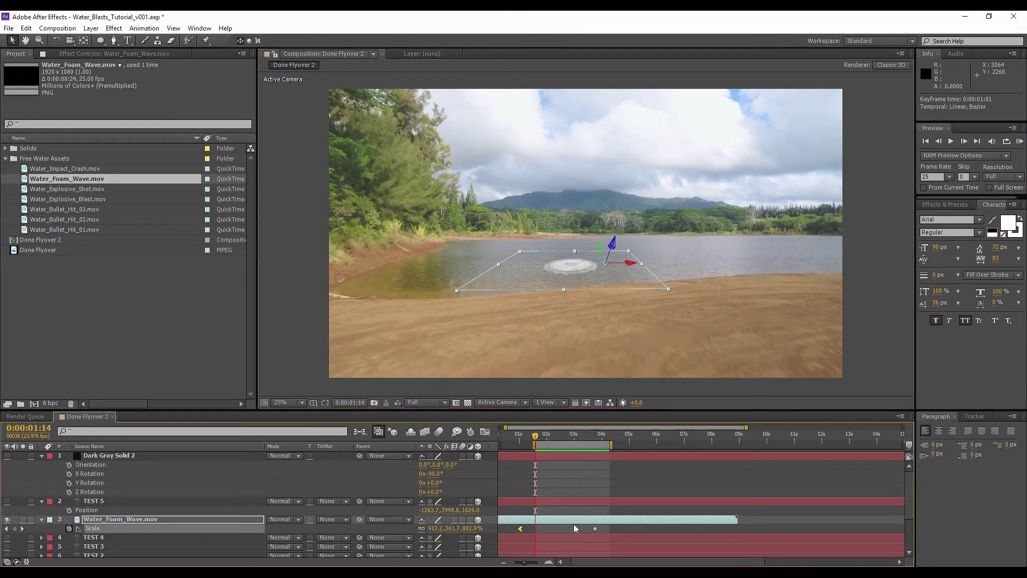
left_click_drag(606, 527, 610, 528)
Change the foam wave's first Scale keyframe back to linear interpolation and move the playhead to 0:00:01:00
left_click(520, 529)
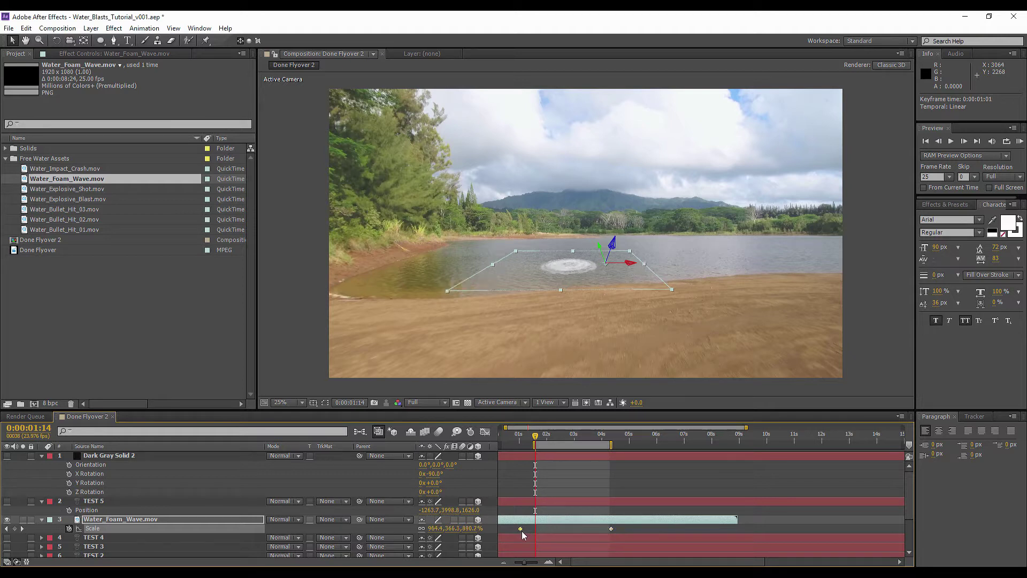
left_click_drag(589, 561, 583, 562)
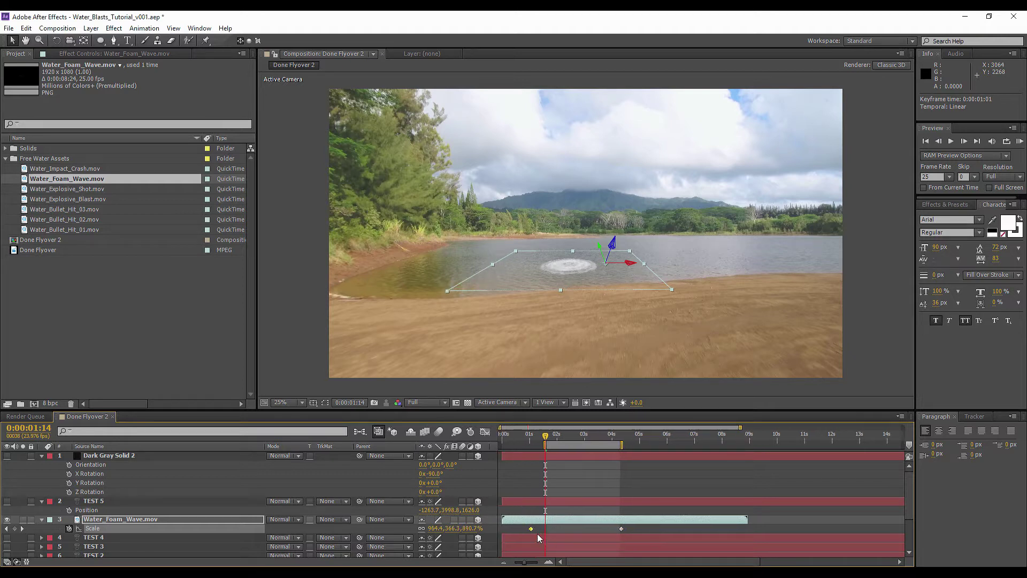
left_click(527, 435)
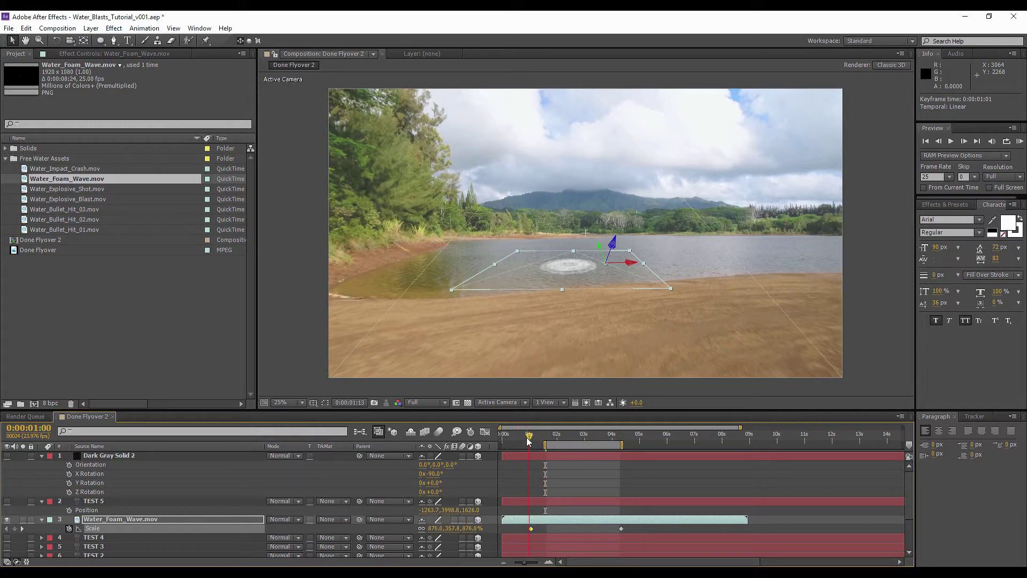
Move the foam wave's first Scale keyframe to 0:00:00:14 and its last one to 0:00:04:10, then scrub the motion
left_click(517, 436)
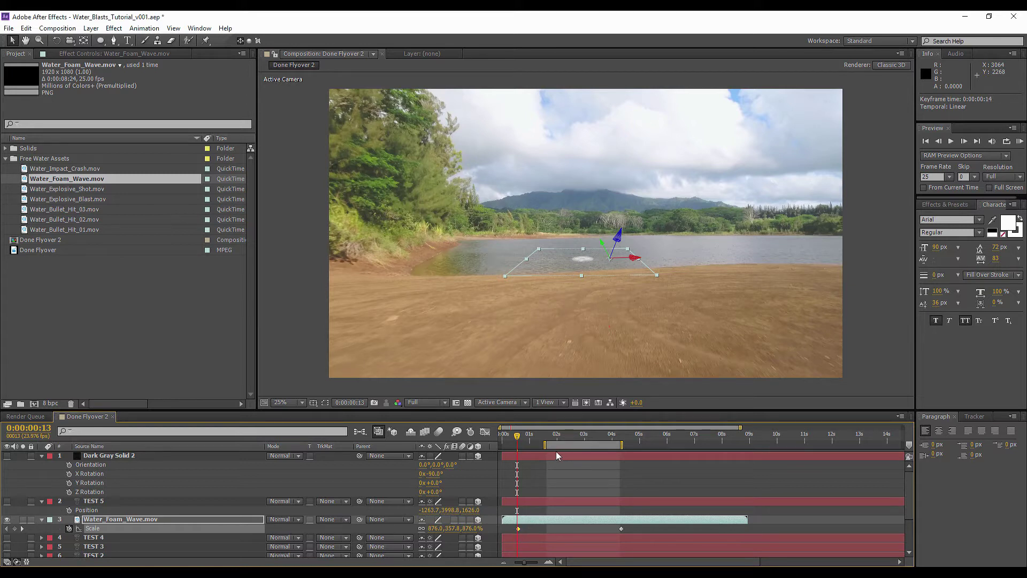
left_click(623, 529)
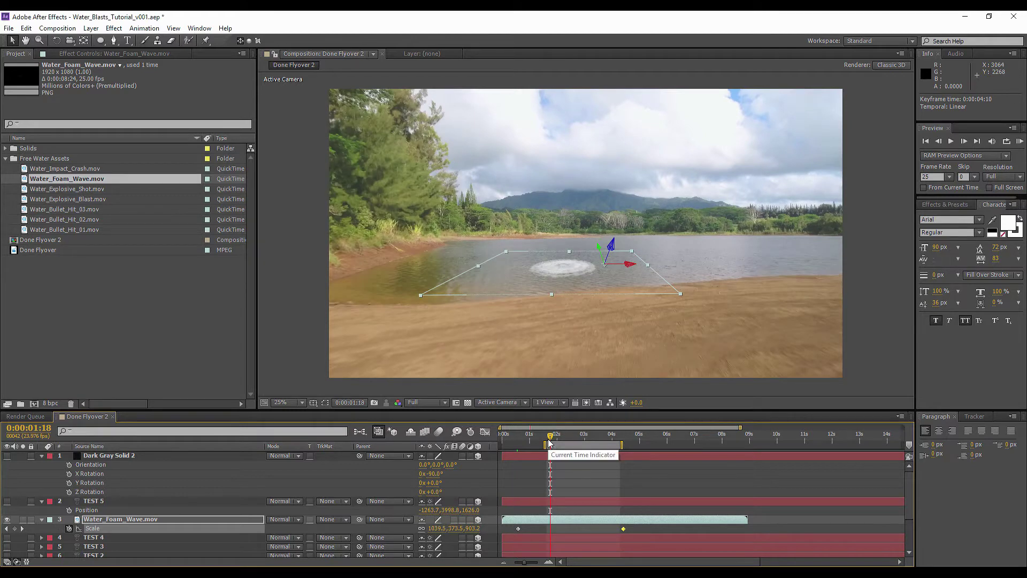
left_click(576, 441)
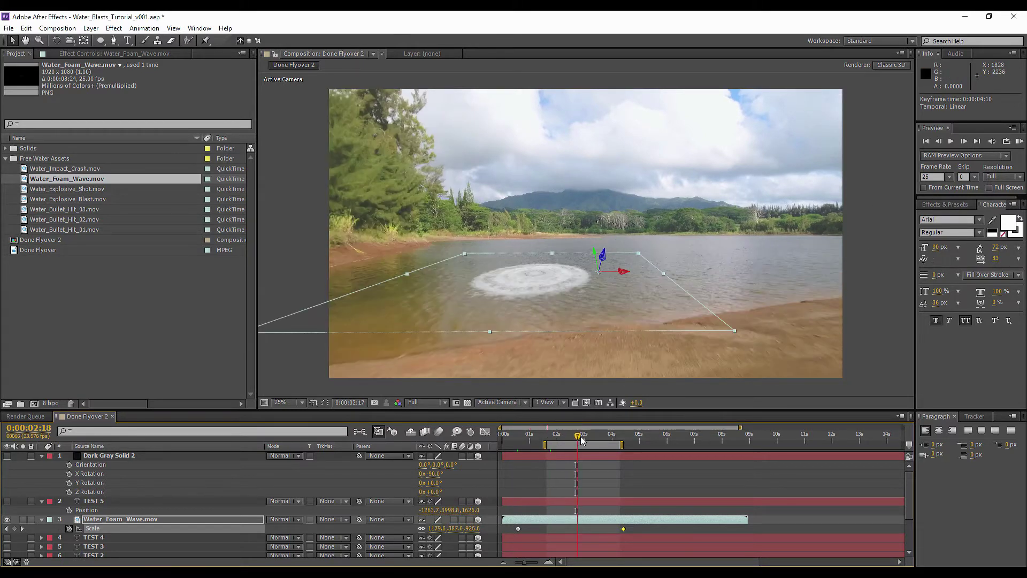
left_click_drag(582, 440, 589, 440)
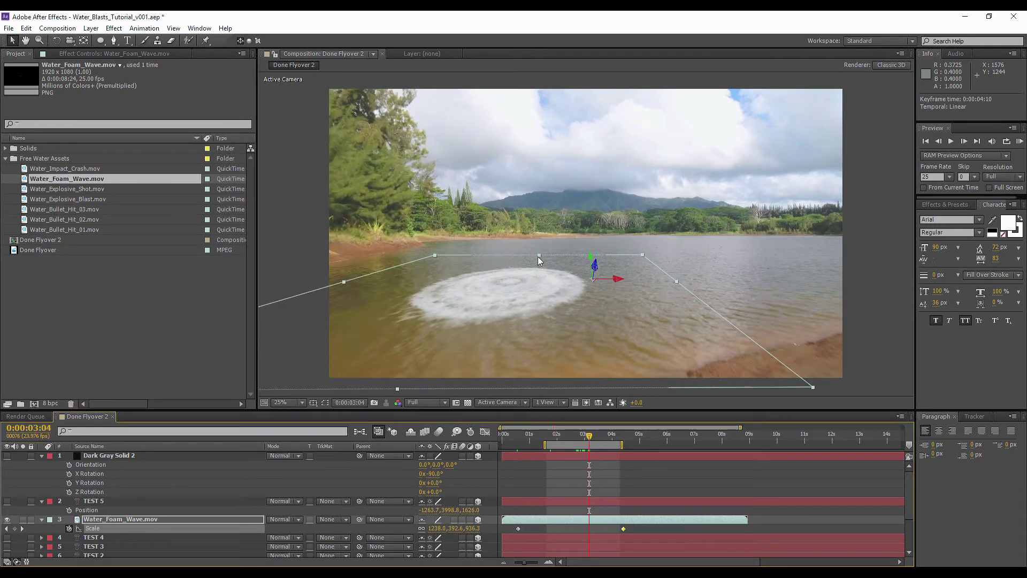
Try flattening the foam wave at 0:00:03:04 by lowering its Y scale to about 328% in the viewer
left_click_drag(538, 256, 535, 257)
key("ctrl+z")
left_click_drag(630, 527, 513, 531)
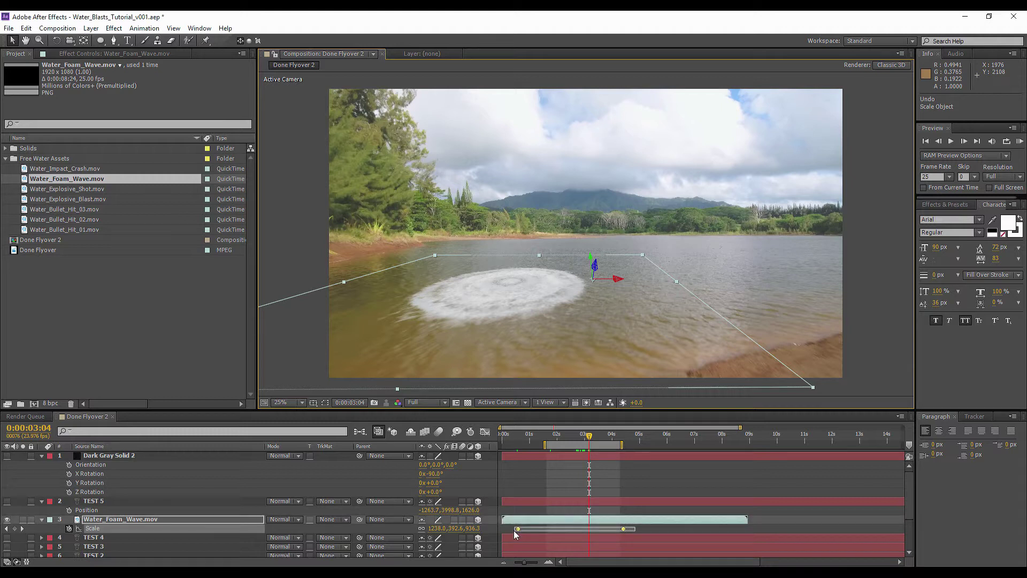
left_click(537, 255)
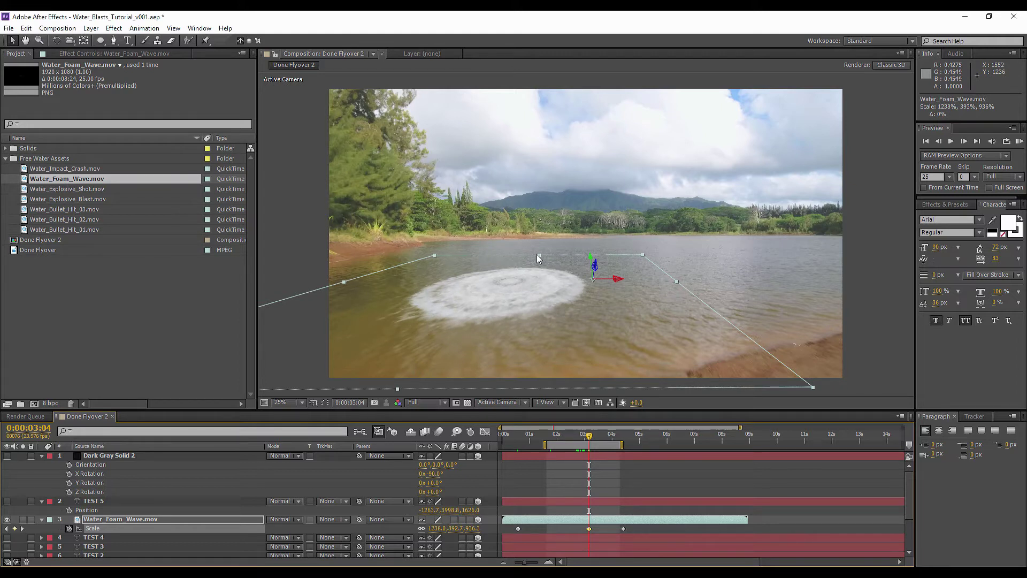
left_click_drag(537, 255, 535, 256)
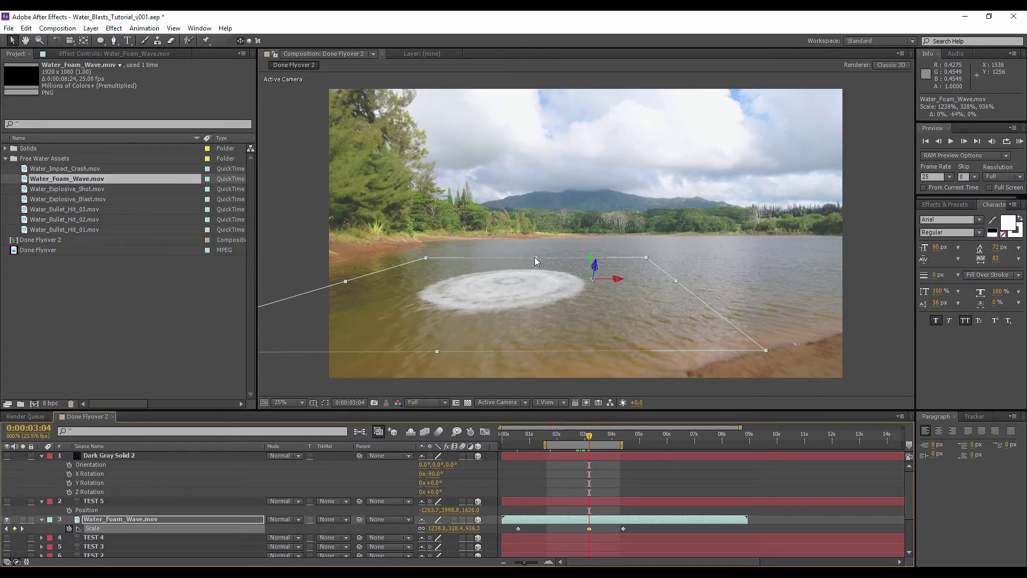
With both Scale keyframes selected, lower the foam wave's Y scale to 295% at 0:00:00:14 and check the motion in a fitted view
left_click(621, 437)
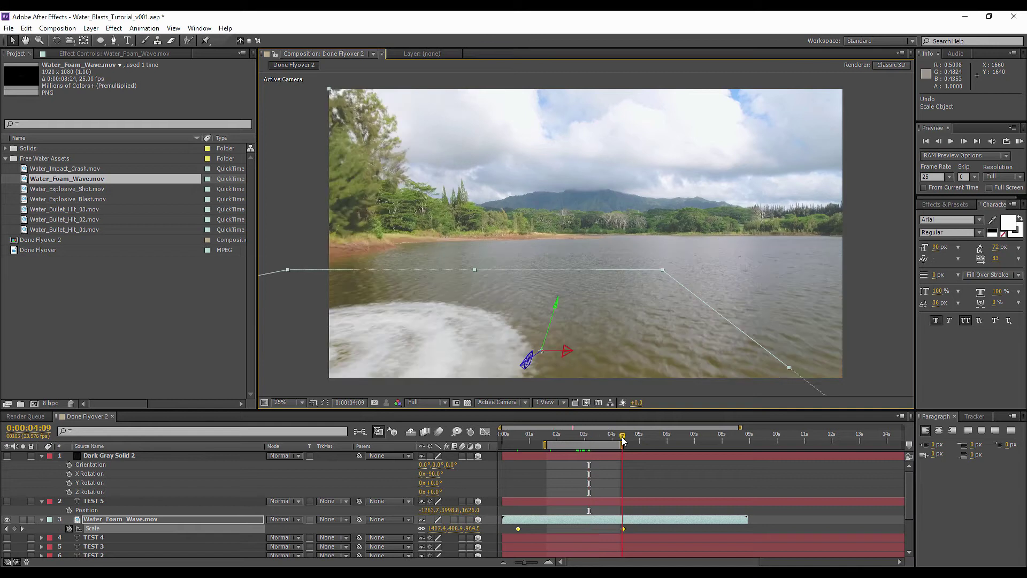
left_click_drag(624, 437, 517, 454)
scroll(588, 264, "up", 2)
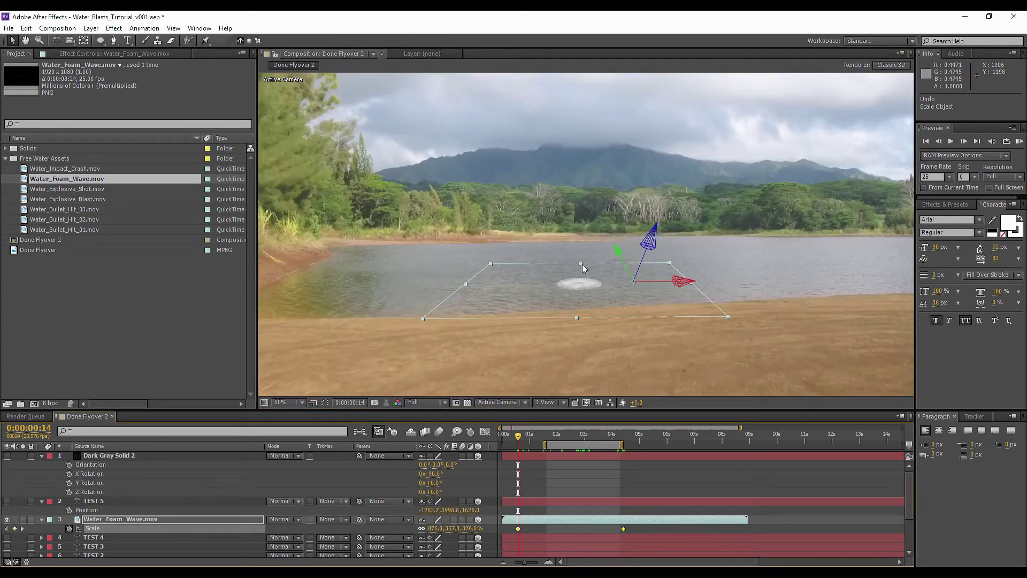
left_click_drag(580, 264, 580, 267)
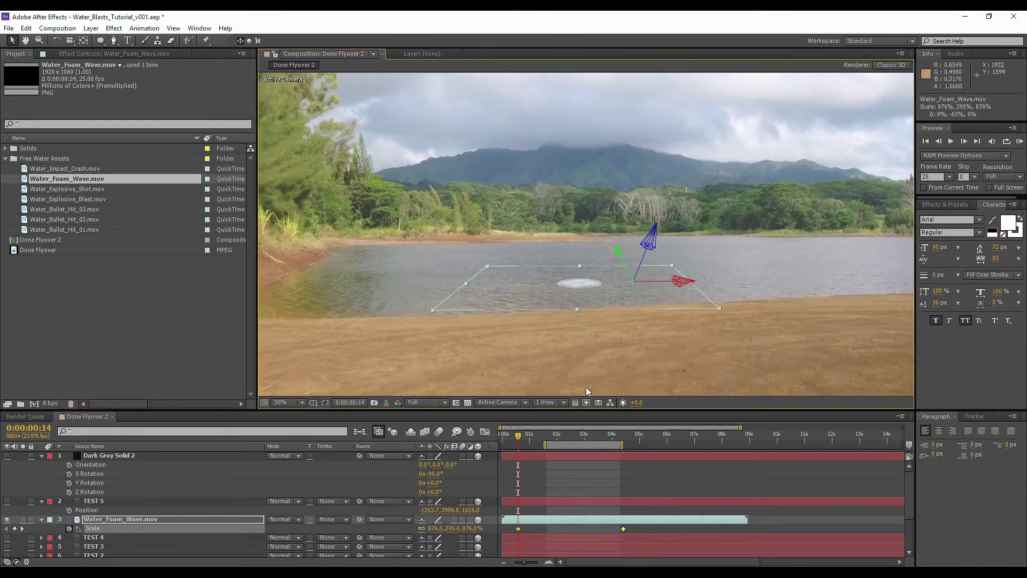
left_click_drag(562, 437, 579, 435)
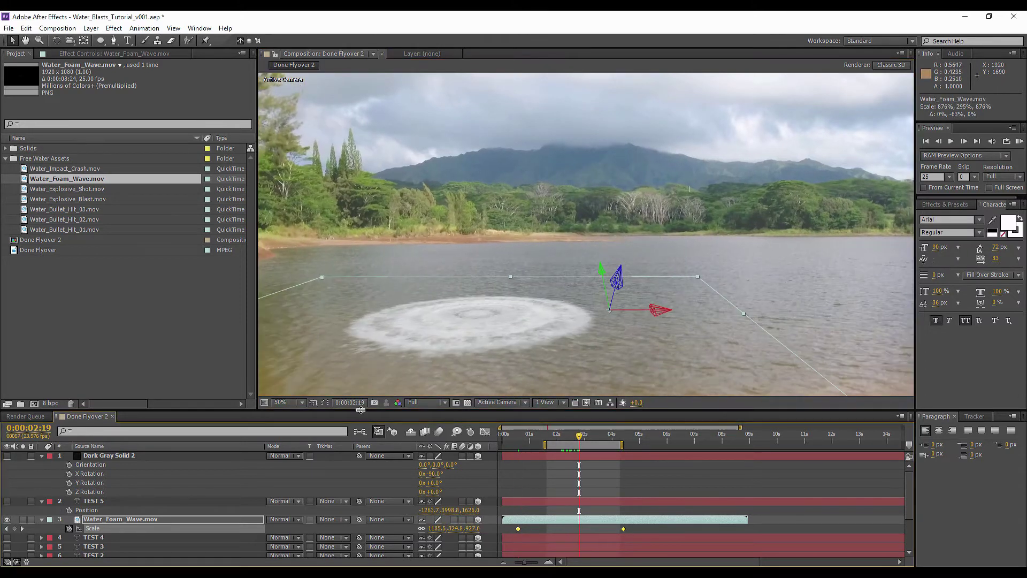
left_click(289, 405)
left_click(291, 213)
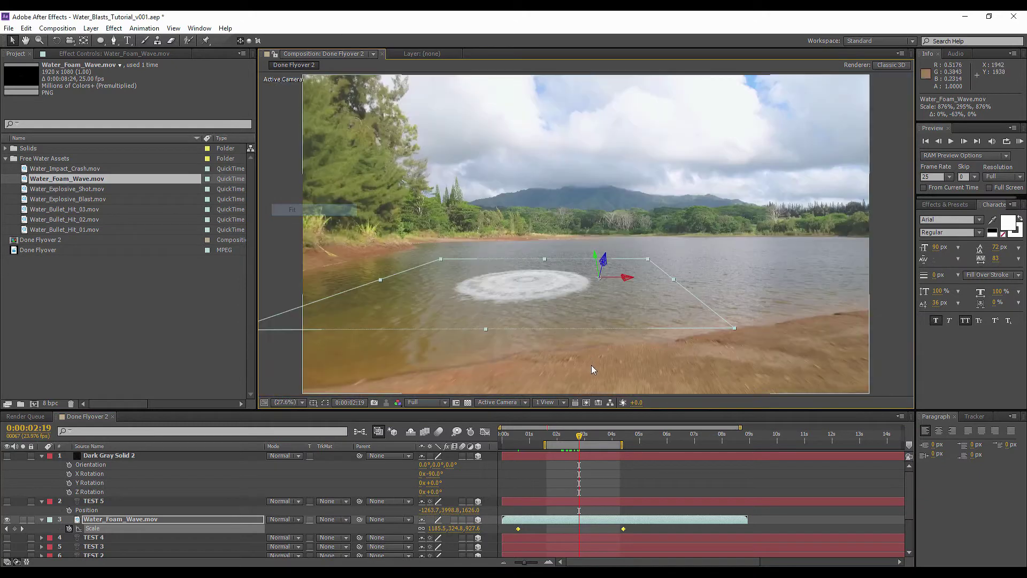
left_click_drag(578, 439, 612, 454)
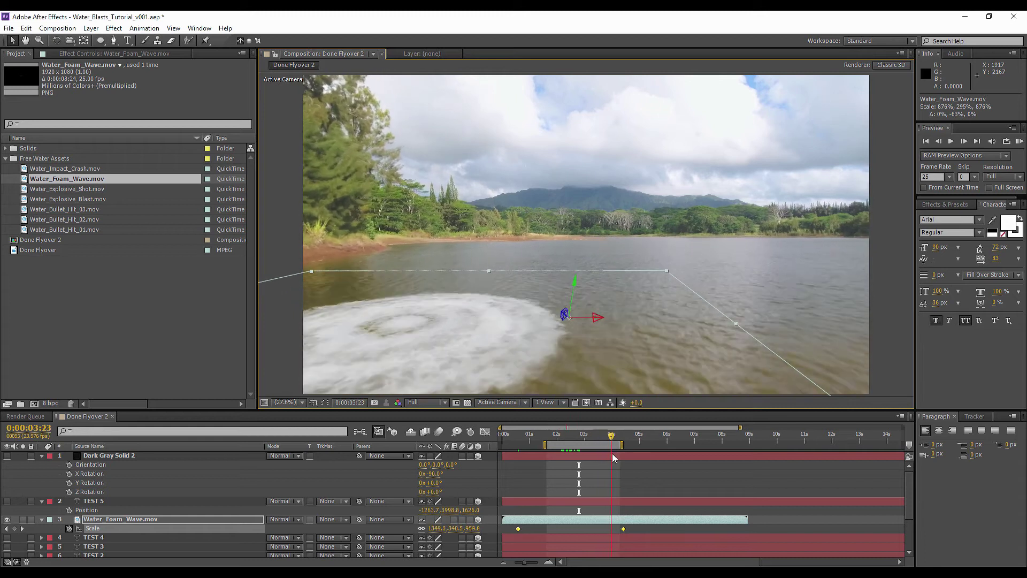
left_click(645, 508)
Turn on motion blur for the Water_Foam_Wave.mov layer and enable it for the composition
left_click(124, 519)
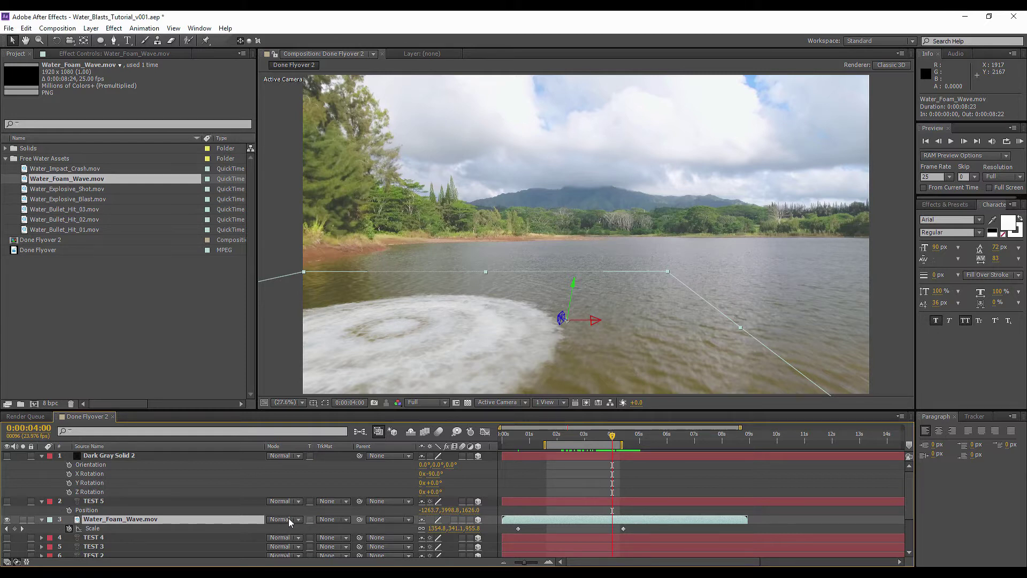
left_click(463, 456)
left_click(463, 519)
left_click(438, 432)
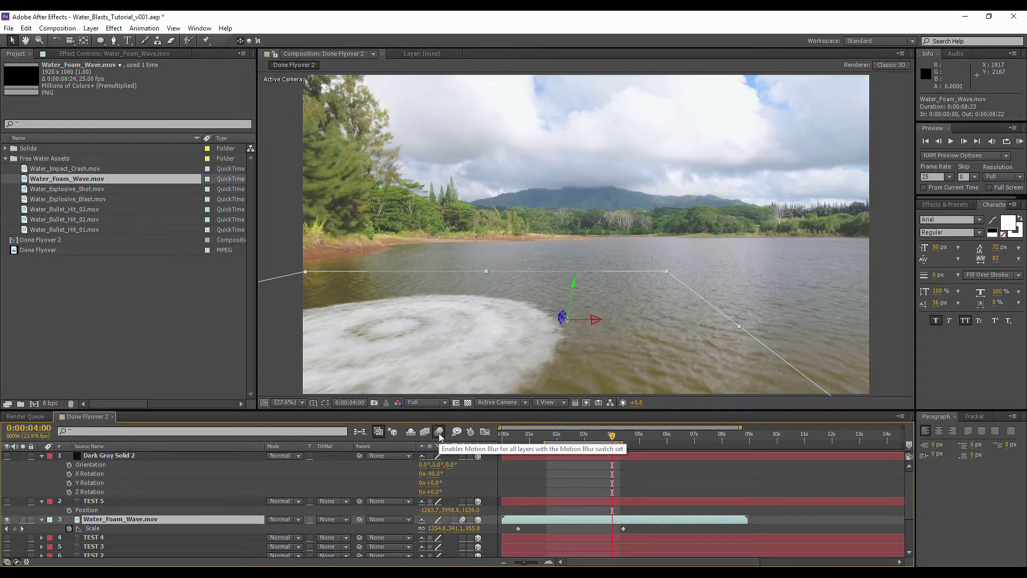
Try the Screen blending mode on the foam wave layer and settle on Soft Light
left_click(273, 519)
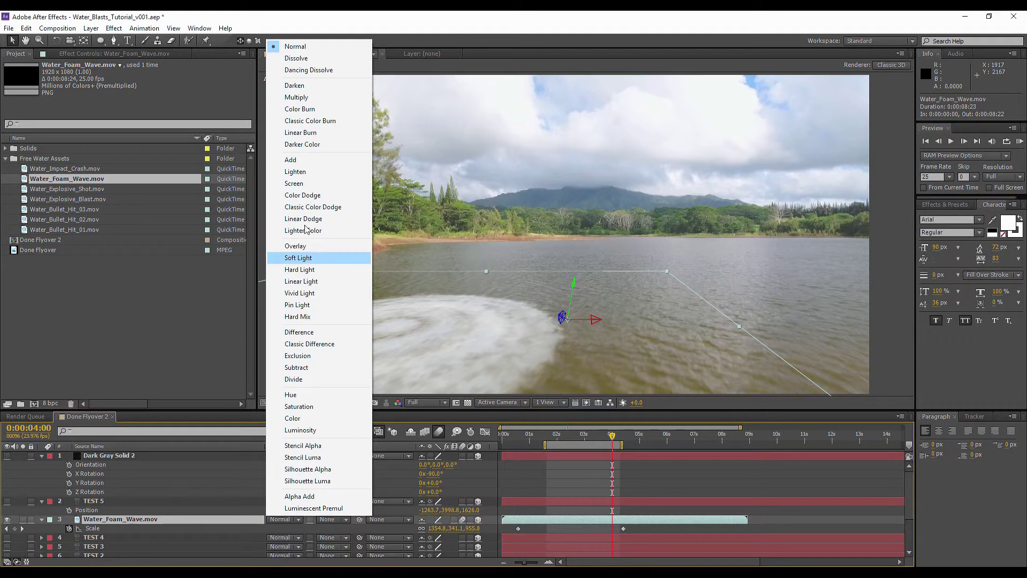
left_click(303, 187)
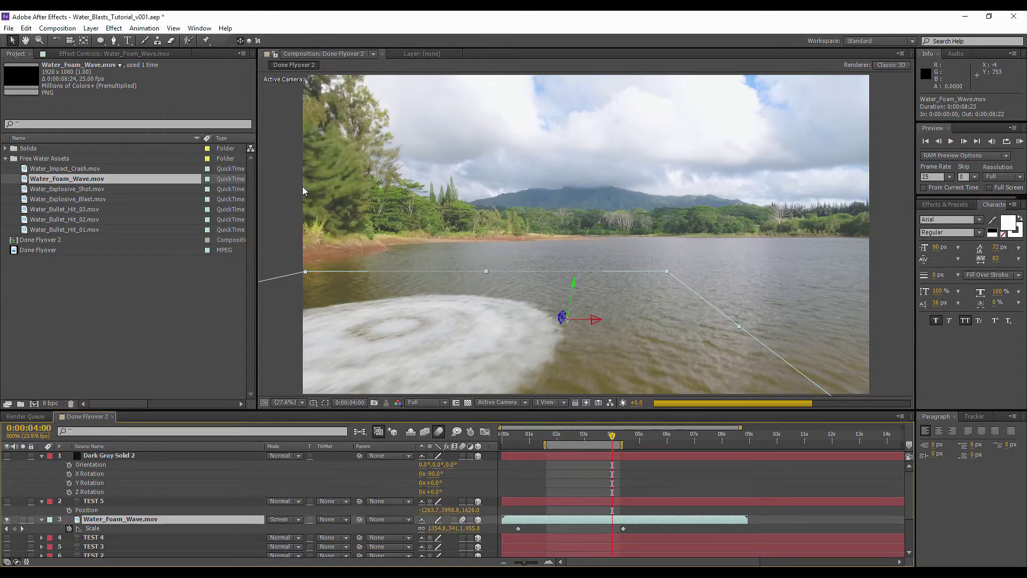
left_click(293, 519)
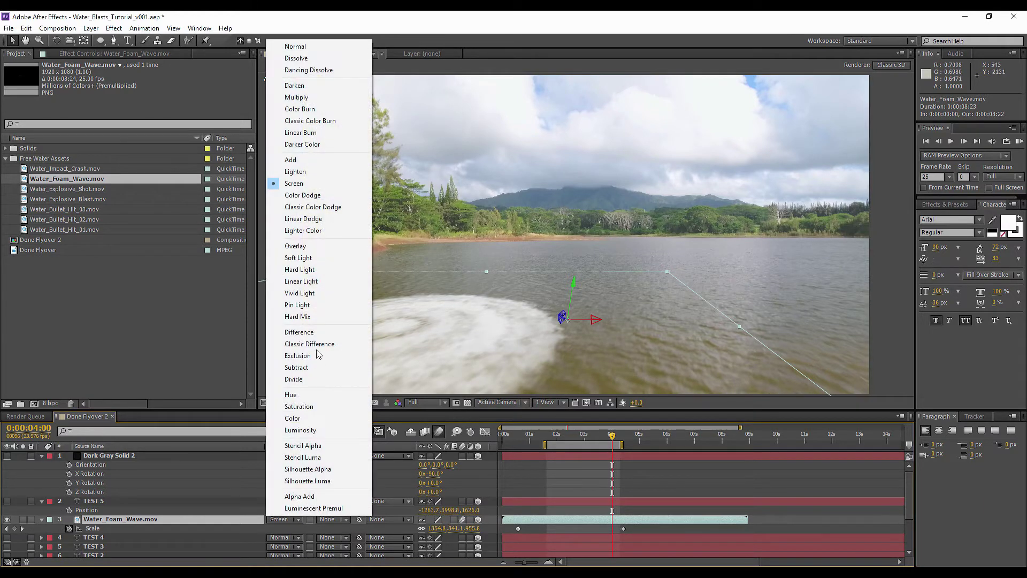
left_click(296, 259)
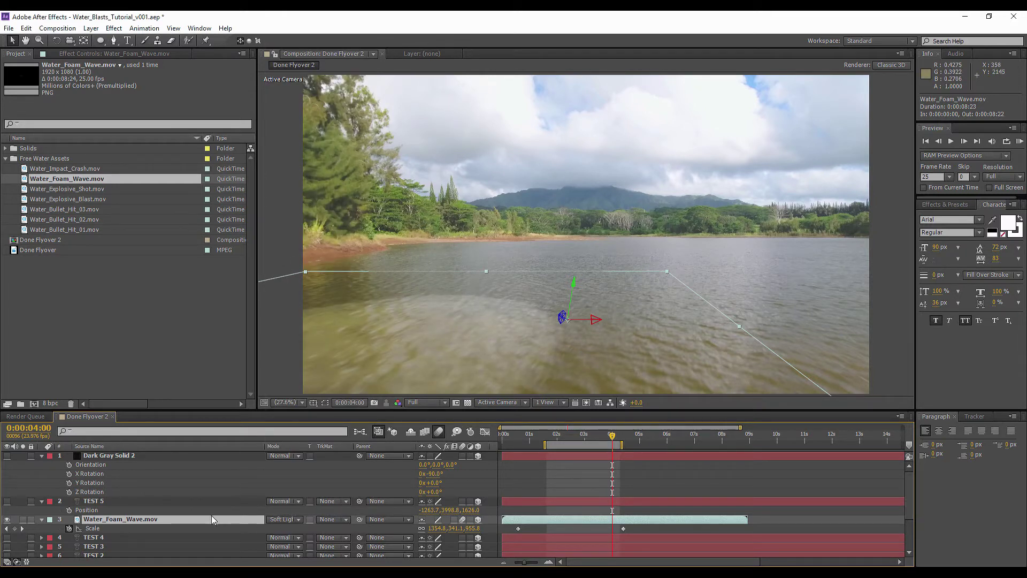
Duplicate the foam wave layer and set the upper copy's blending mode to Screen after trying Multiply, Darken and Lighten
key("ctrl+d")
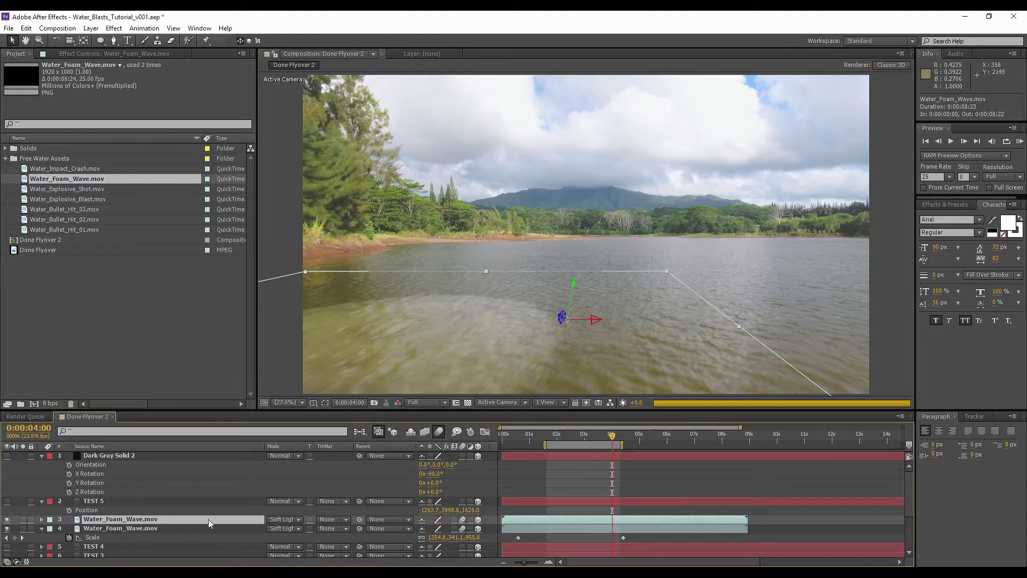
left_click(281, 520)
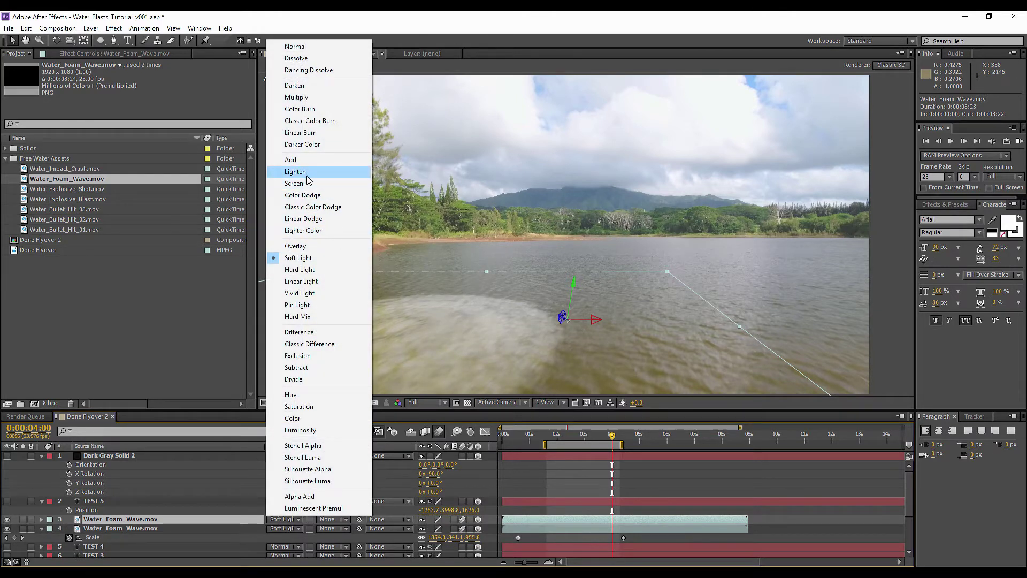
left_click(298, 97)
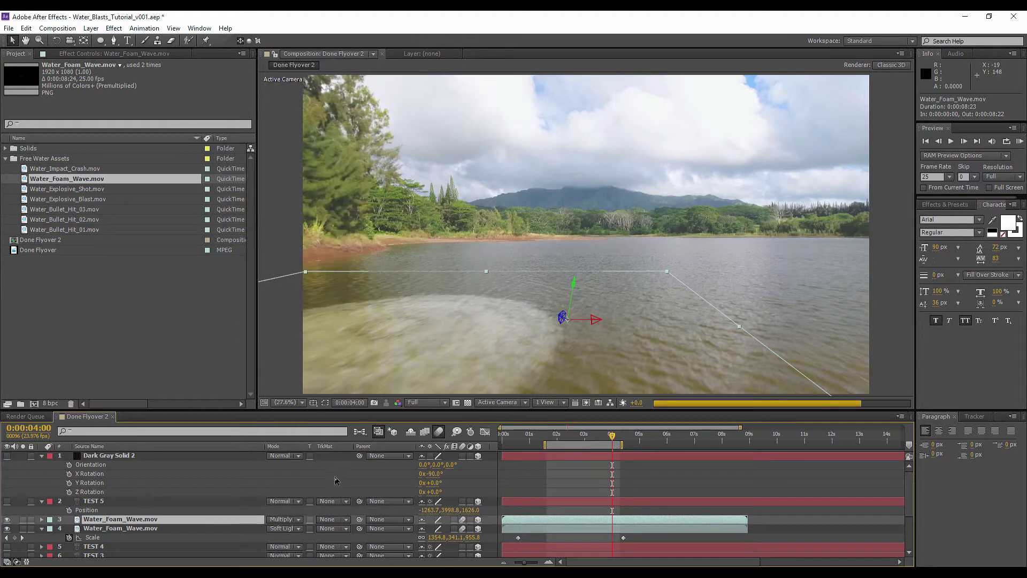
left_click(293, 519)
left_click(295, 86)
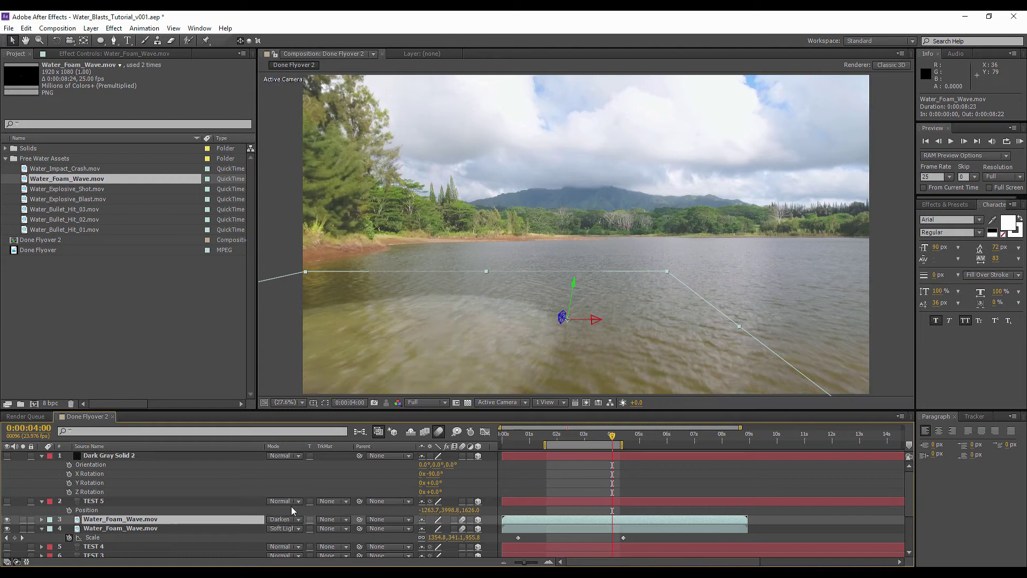
left_click(282, 520)
left_click(306, 172)
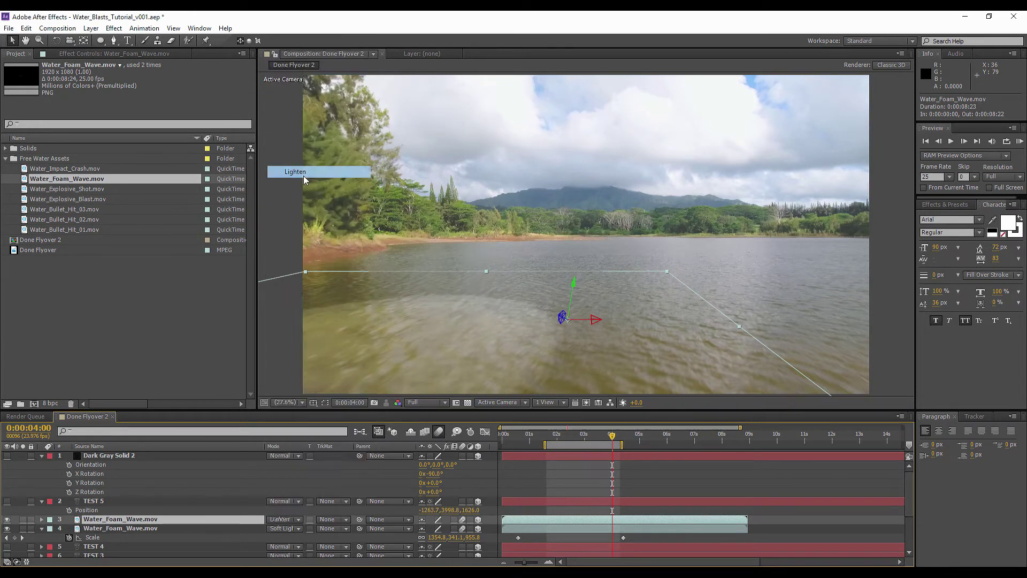
left_click(282, 520)
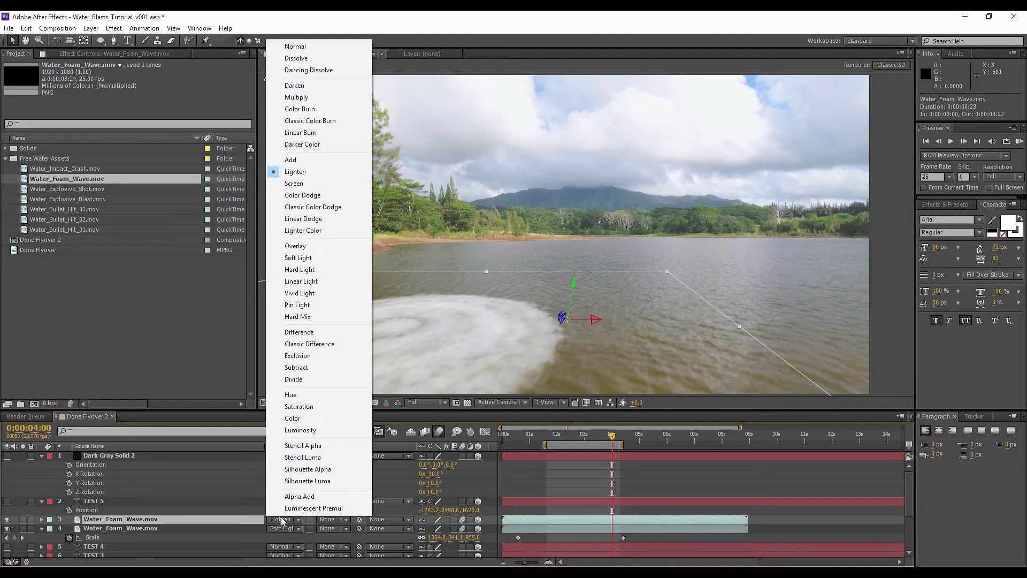
left_click(294, 184)
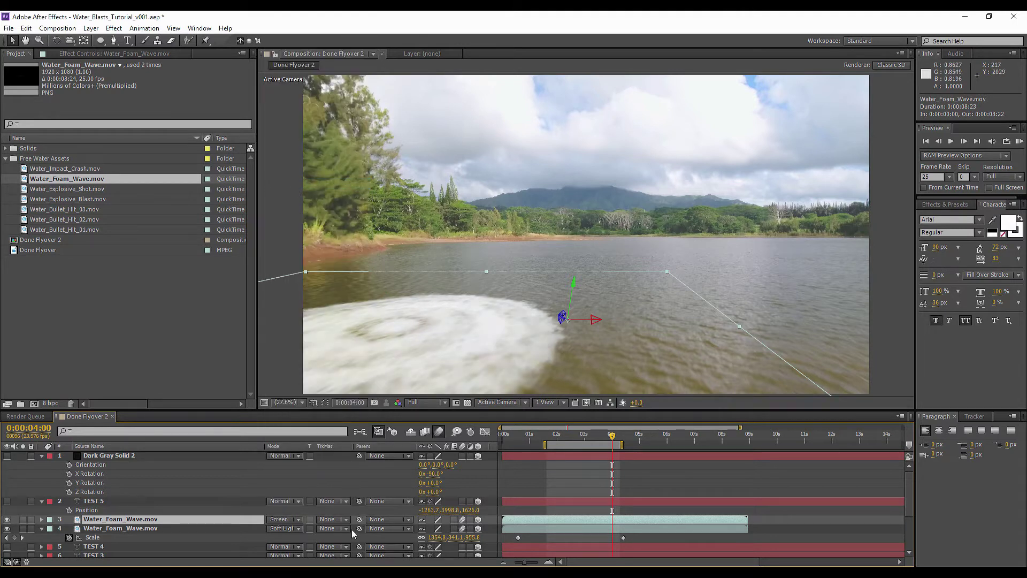
Set the upper foam wave layer's Opacity to 25% and RAM preview the blended result
key("t")
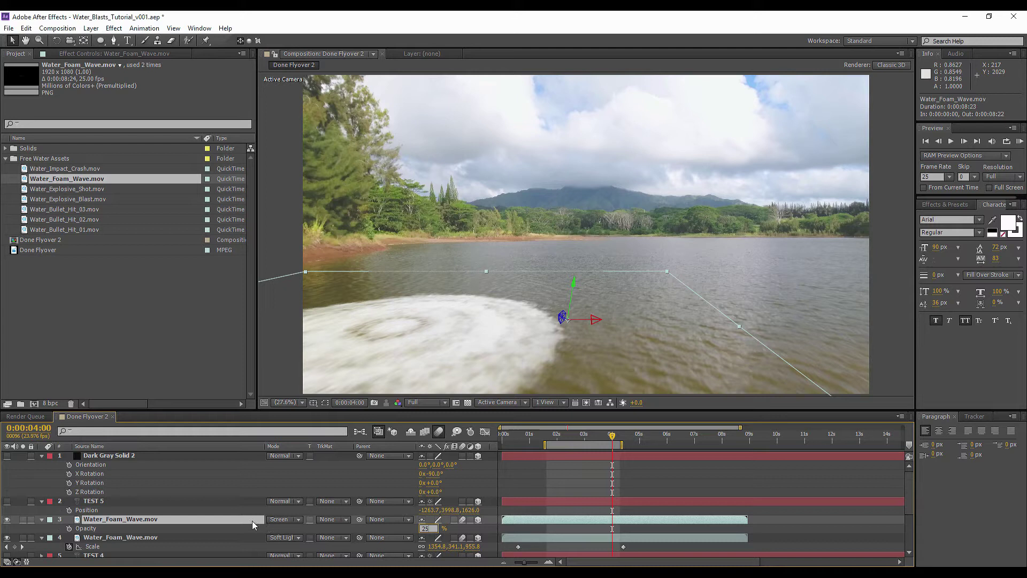
key("Return")
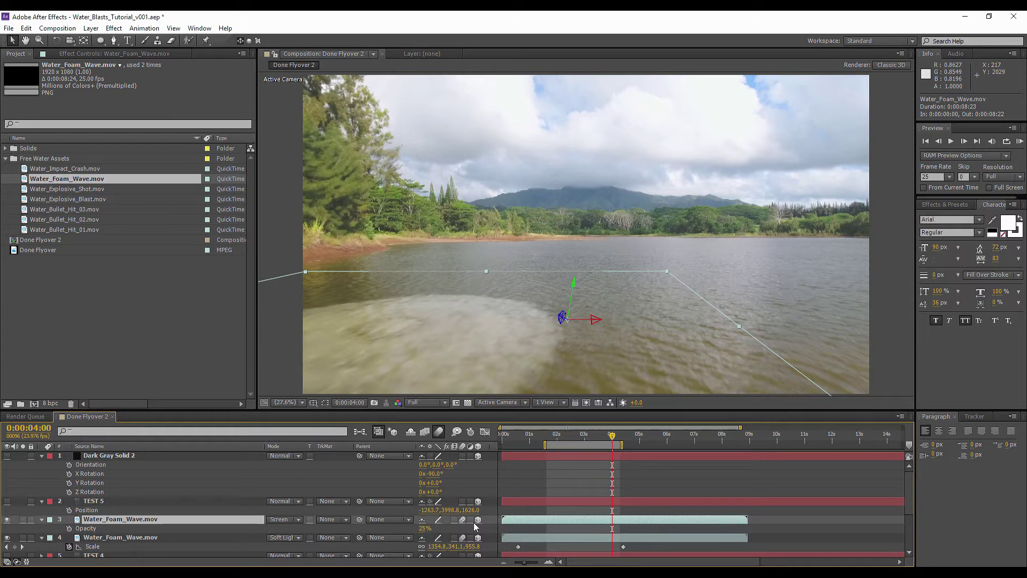
left_click(665, 458)
left_click(1020, 141)
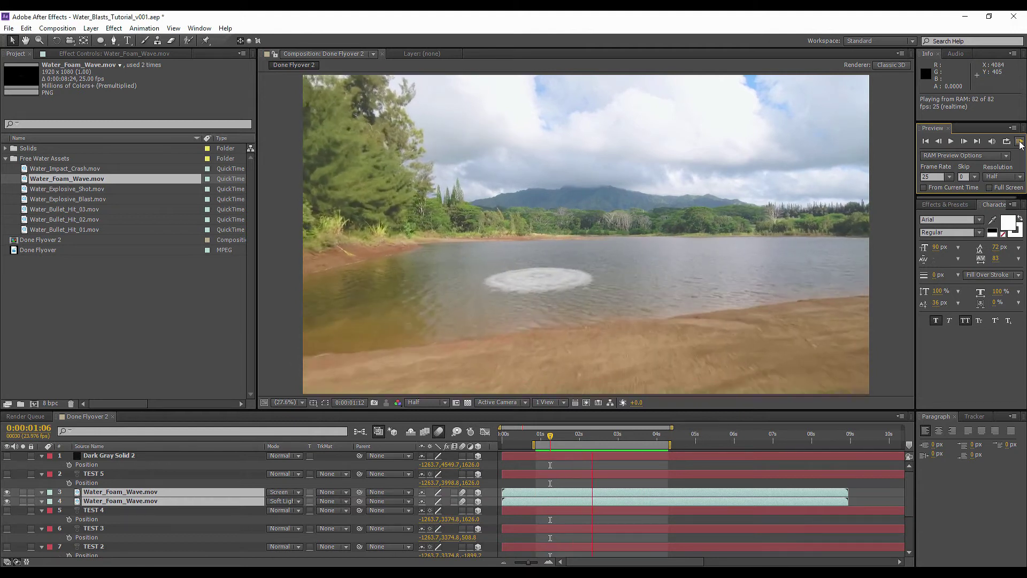
key("space")
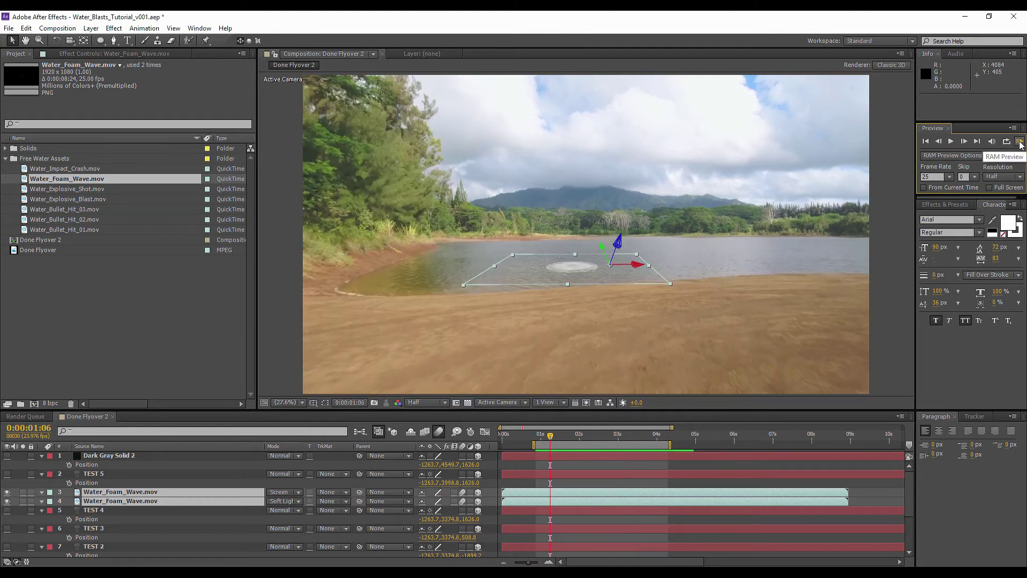
Enable time remapping on both foam wave layers and add a Time Remap keyframe to each at 0:00:01:12
left_click(555, 439)
mouse_move(556, 439)
left_mouse_down()
mouse_move(578, 440)
mouse_move(534, 440)
mouse_move(576, 438)
mouse_move(551, 442)
mouse_move(567, 444)
mouse_move(561, 438)
left_mouse_up()
right_click(170, 495)
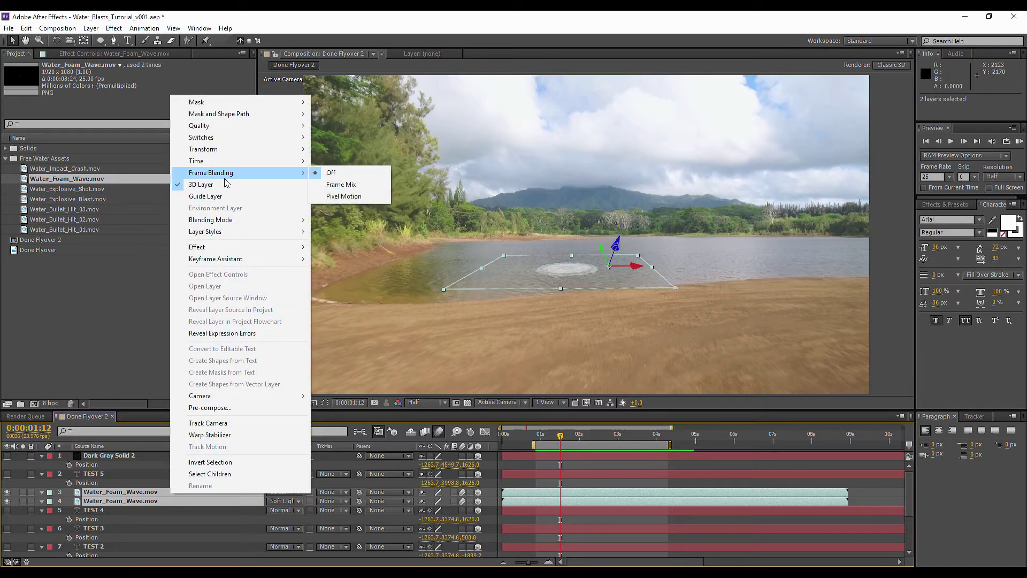
mouse_move(253, 168)
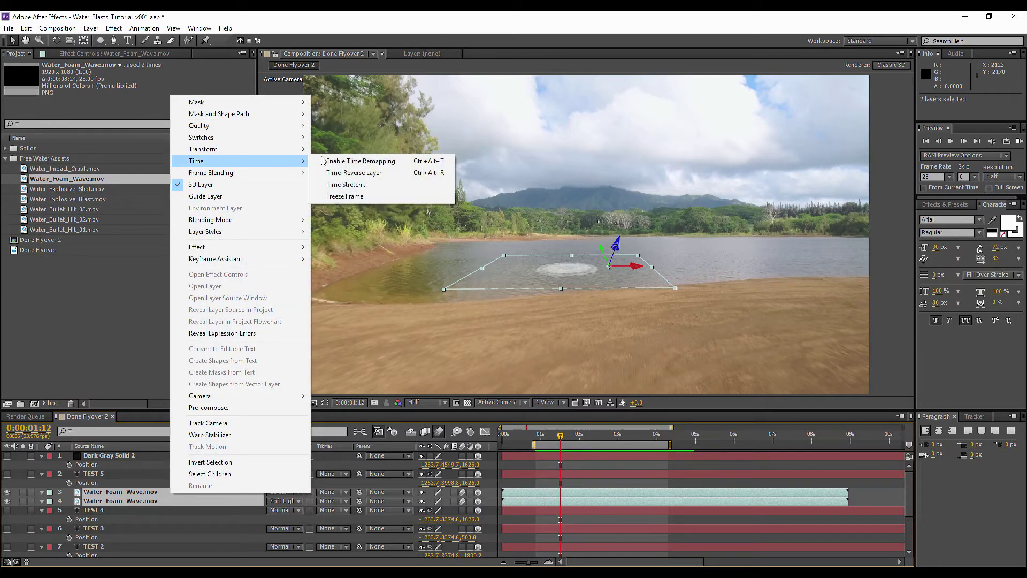
left_click(349, 161)
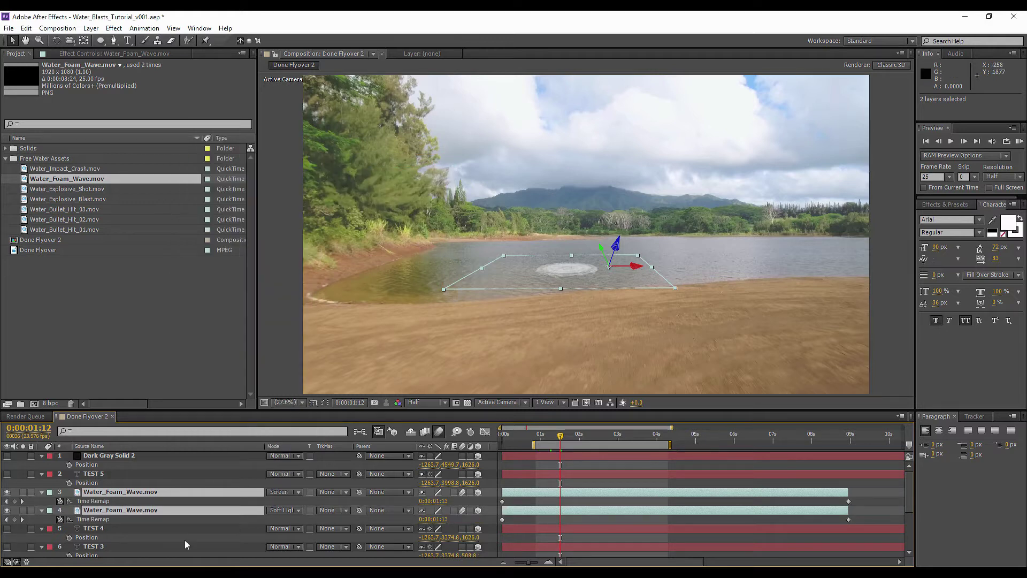
left_click(14, 502)
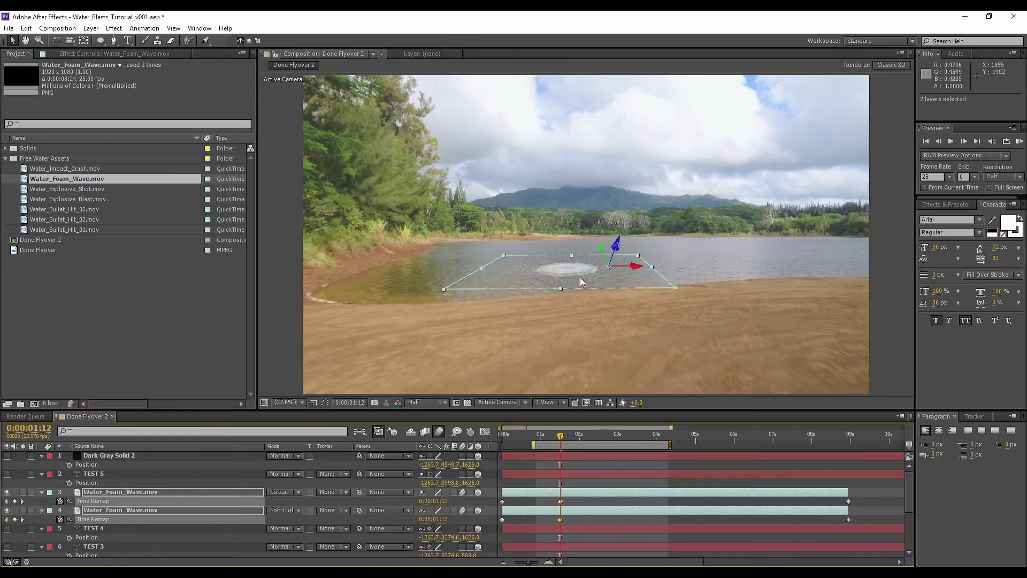
Move the first Time Remap keyframes of both foam wave layers to just before the 0:00:01:12 keyframes
left_click_drag(517, 496, 499, 527)
left_click(502, 501)
left_click_drag(503, 504, 549, 506)
left_click(560, 501)
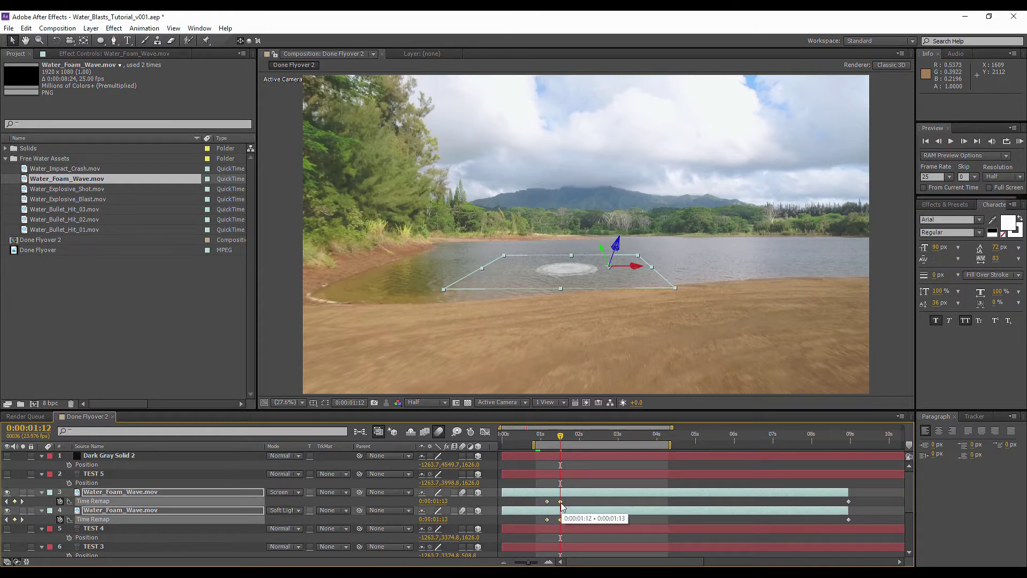
Convert both foam wave layers' 0:00:01:12 Time Remap keyframes to Auto Bezier and move their last keyframes earlier, to about 0:00:07:09
left_click(561, 502, "ctrl")
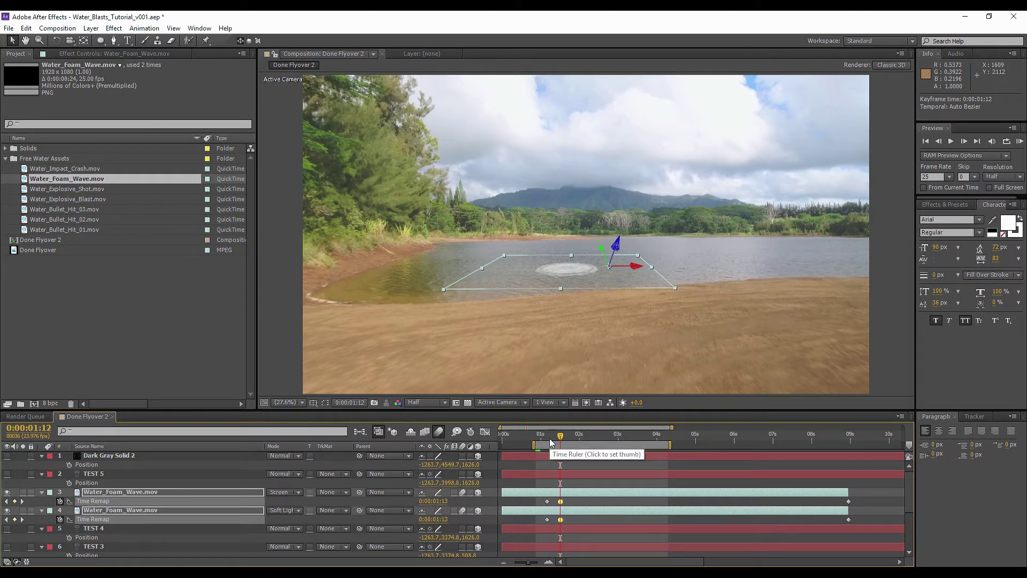
left_click_drag(861, 500, 828, 509)
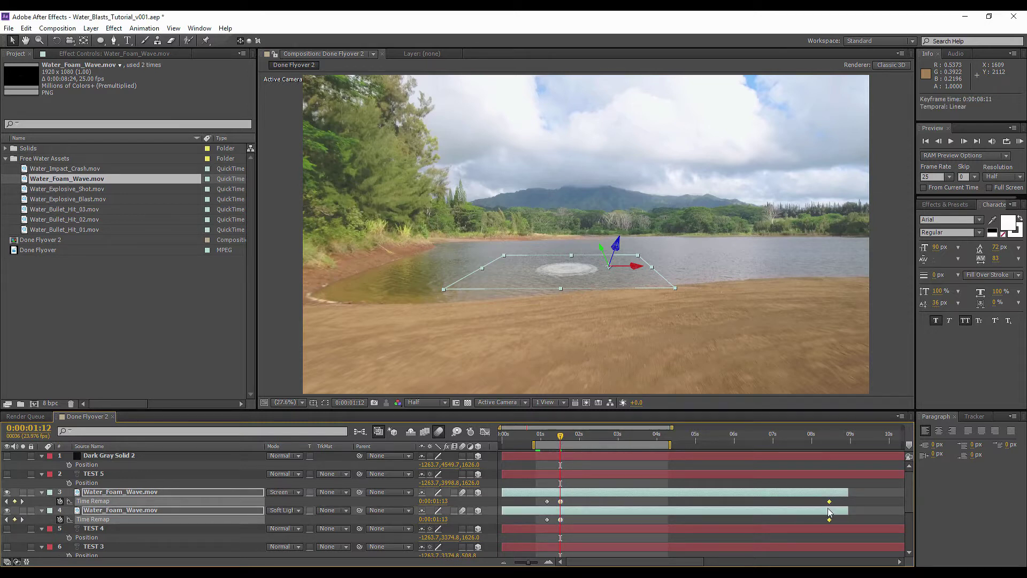
left_click_drag(516, 496, 802, 519)
Examine the Time Remap curves of both foam wave layers in the Graph Editor and RAM preview the timing
left_click(483, 431)
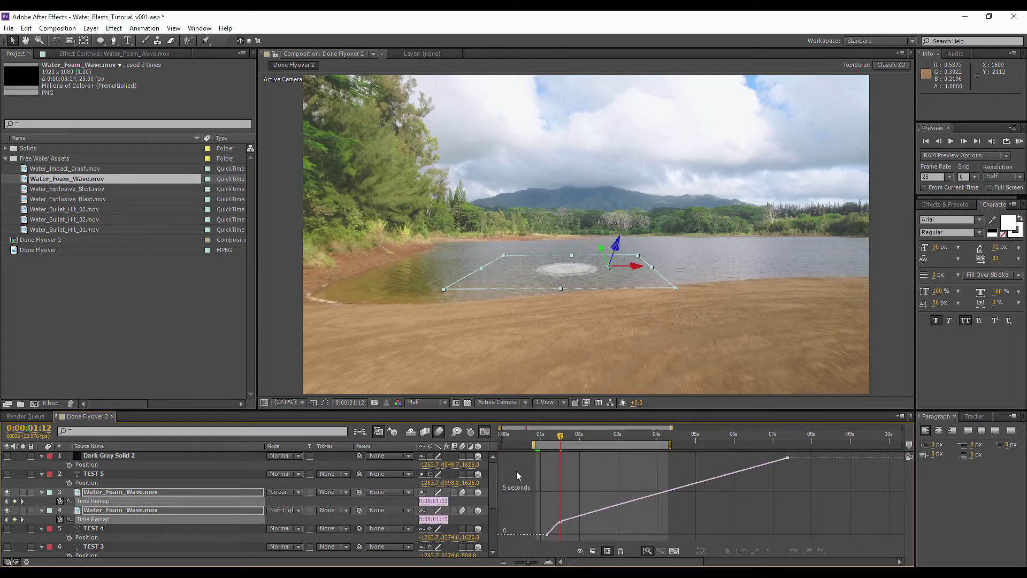
left_click(548, 561)
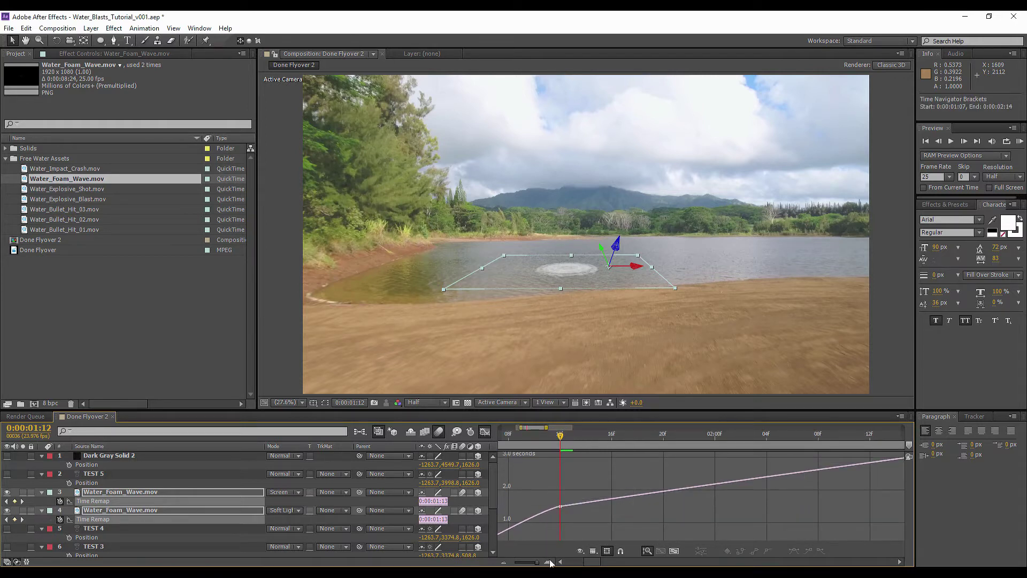
left_click(548, 561)
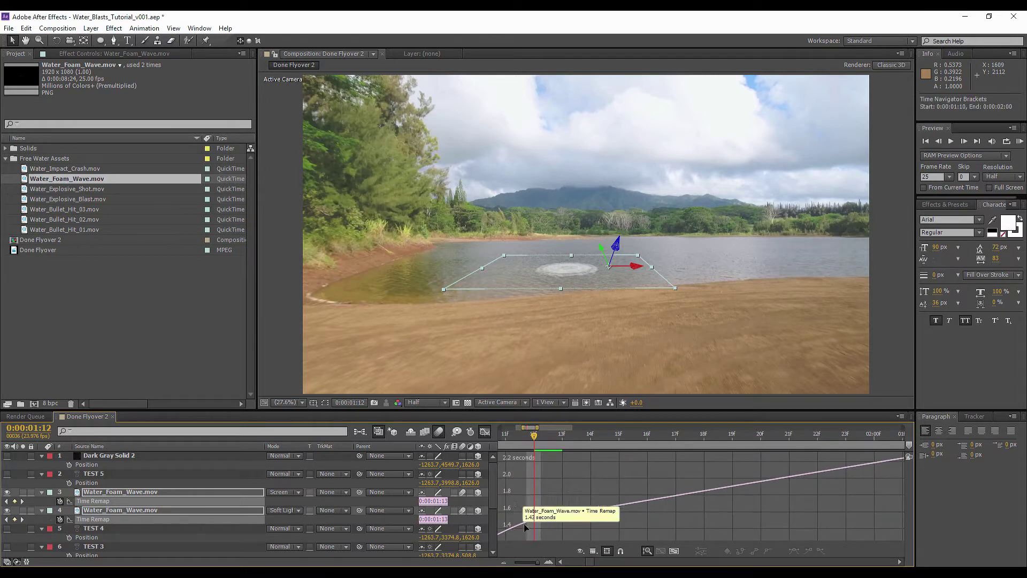
left_click(516, 562)
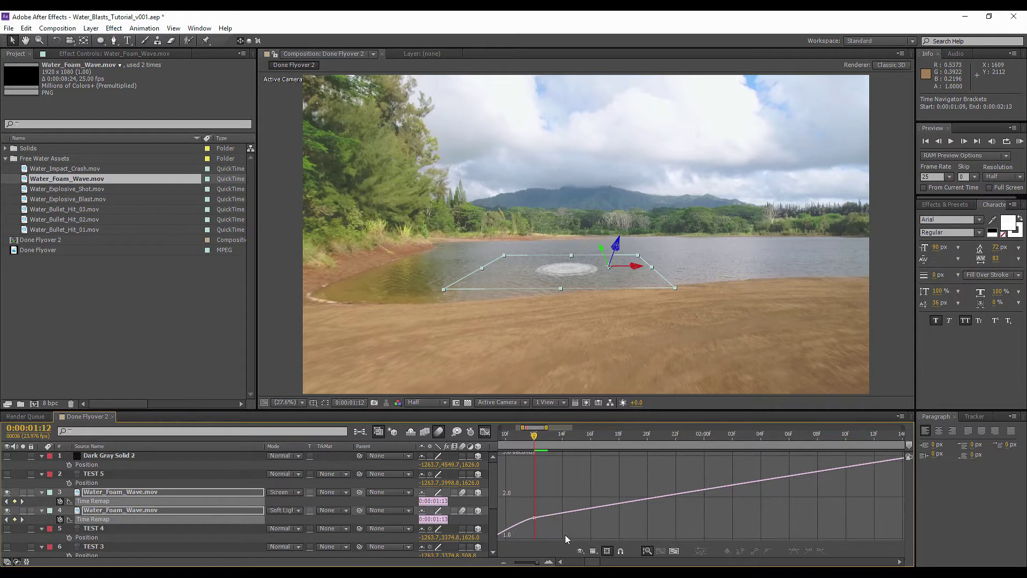
left_click_drag(598, 564, 590, 564)
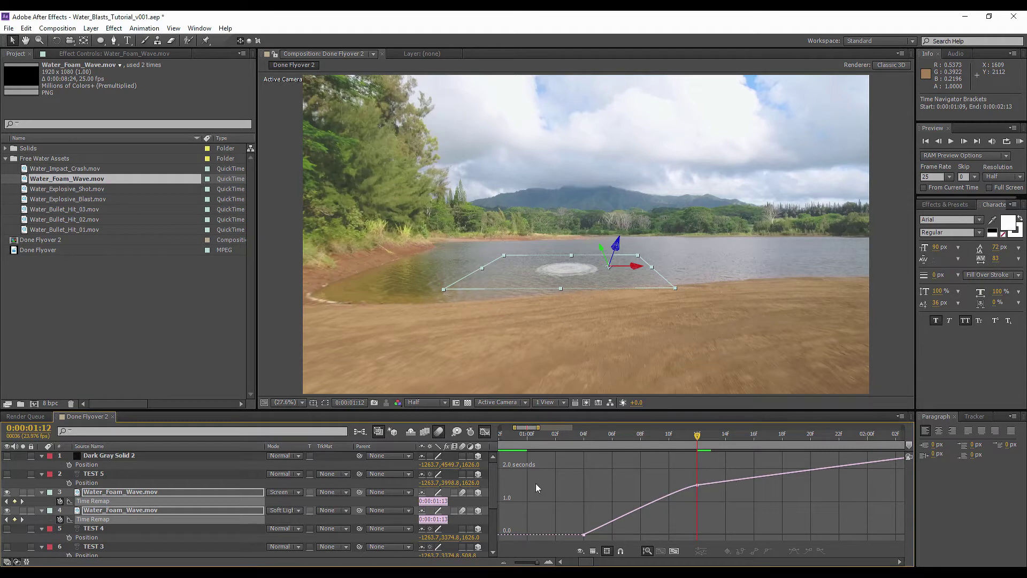
left_click(485, 431)
left_click(509, 557)
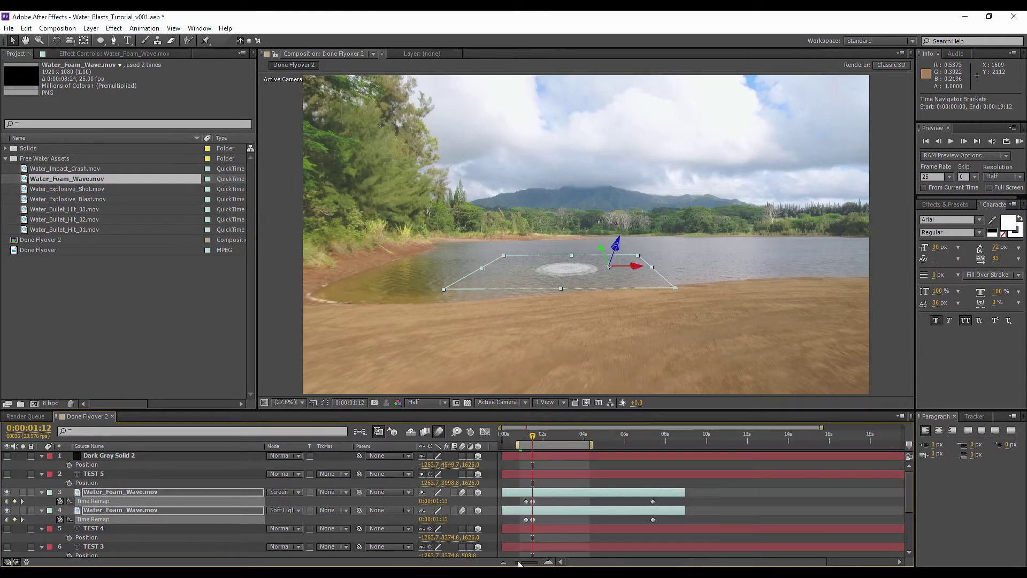
left_click(1019, 142)
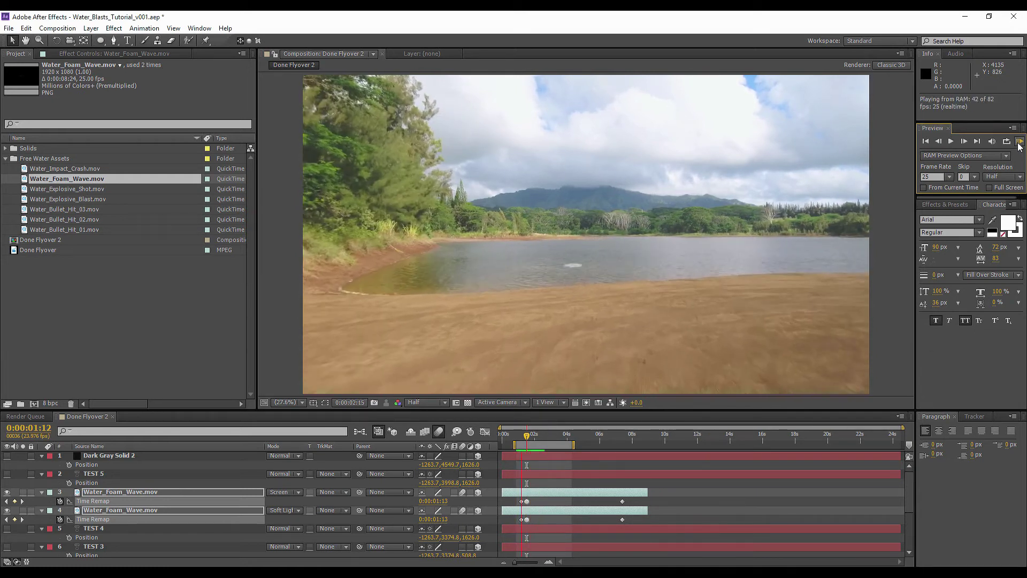
left_click(1018, 143)
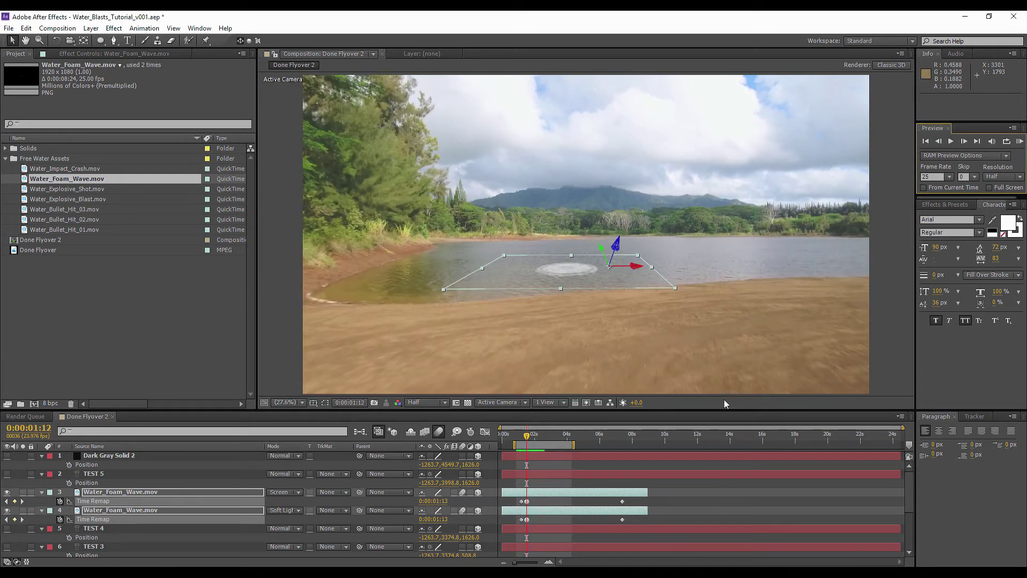
Move the last Time Remap keyframes of both foam wave layers to 0:00:06:09
left_click(547, 562)
left_click_drag(516, 503, 531, 516)
left_click_drag(695, 499, 729, 506)
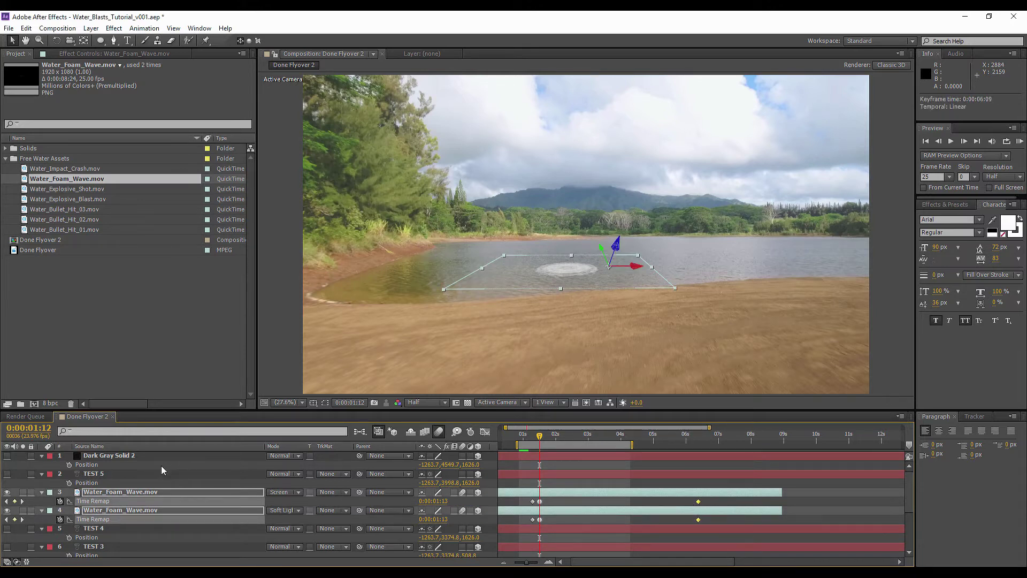
Set the Scale keyframes of both foam wave layers at 0:00:04:10 to 1641.2, 402.6, 1121.3%
key("s")
left_click(509, 433)
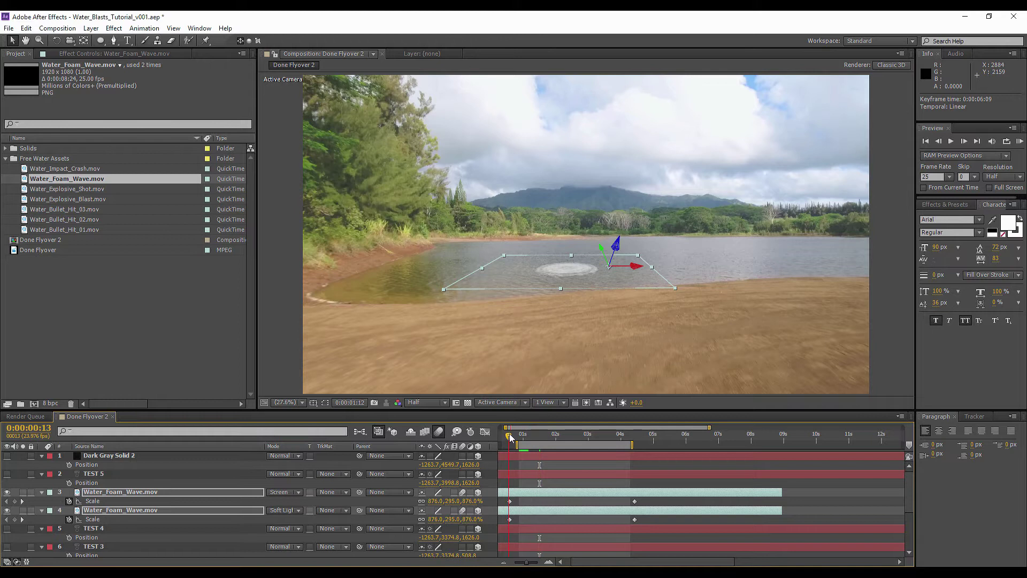
left_click_drag(672, 500, 502, 527)
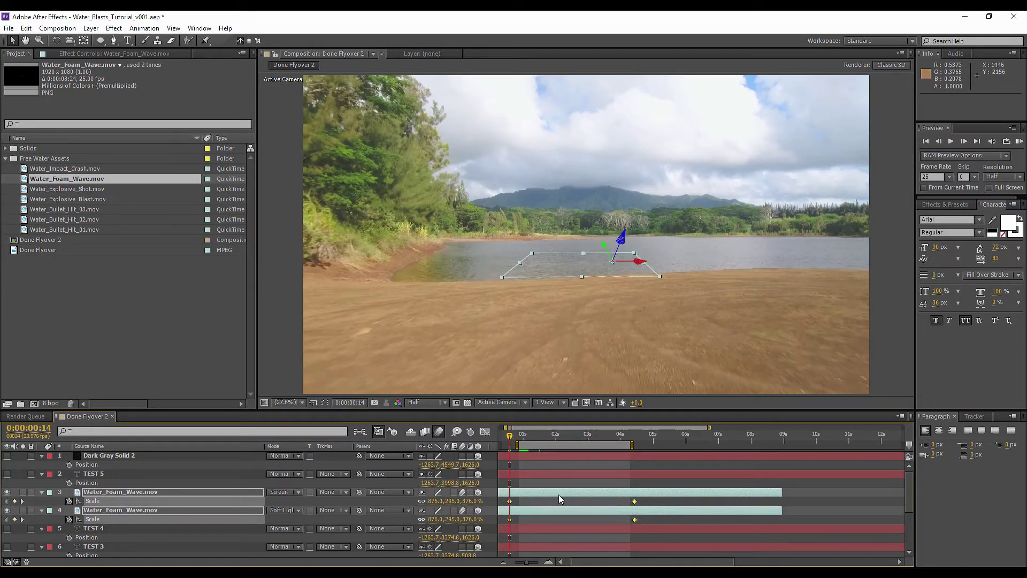
left_click(602, 503)
left_click_drag(641, 527, 626, 497)
left_click(628, 435)
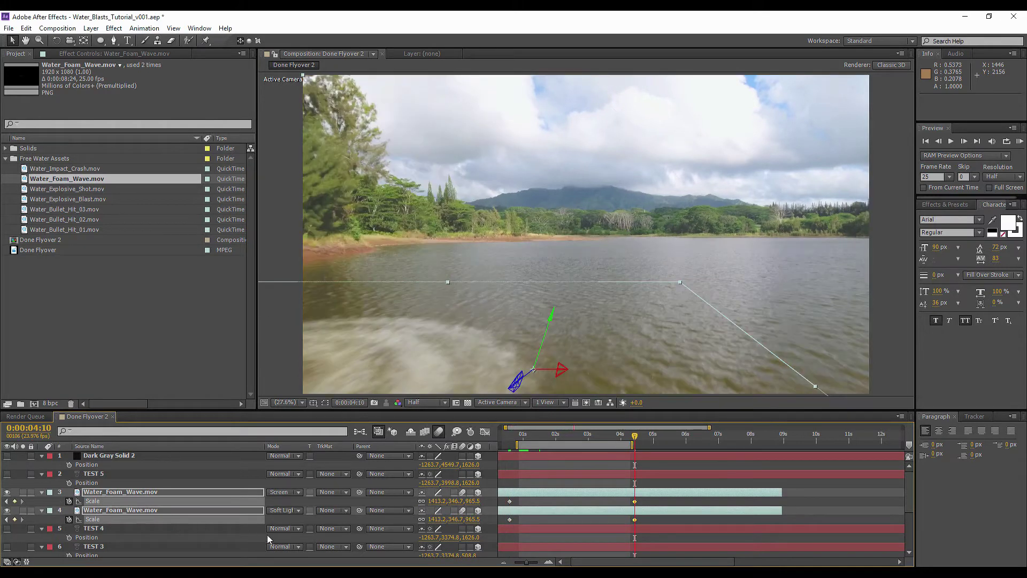
left_click_drag(437, 501, 537, 457)
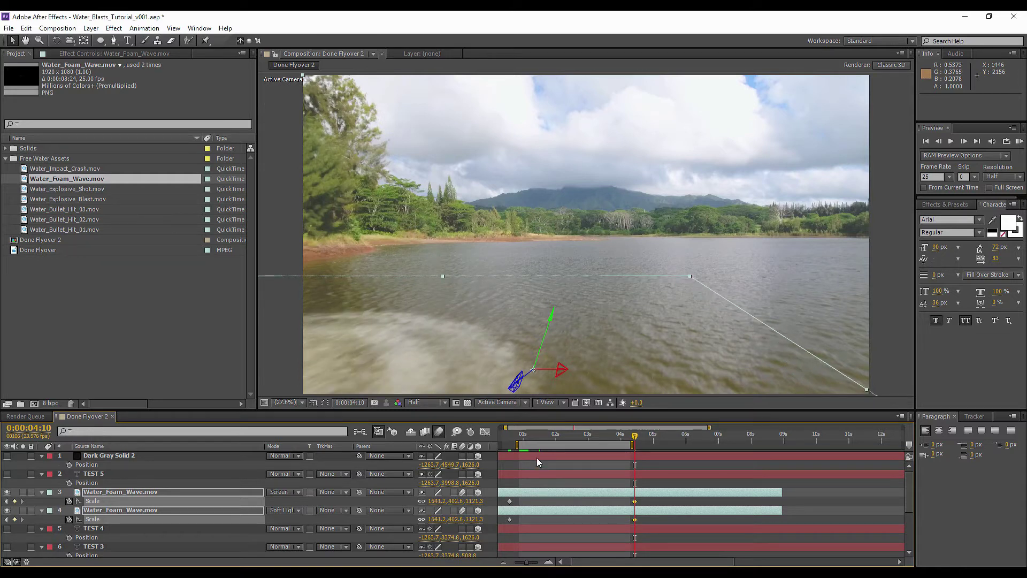
Set both foam wave layers' first Scale keyframes at 0:00:00:14 to 970.0, 326.6, 970.0% and RAM preview the change
left_click(508, 436)
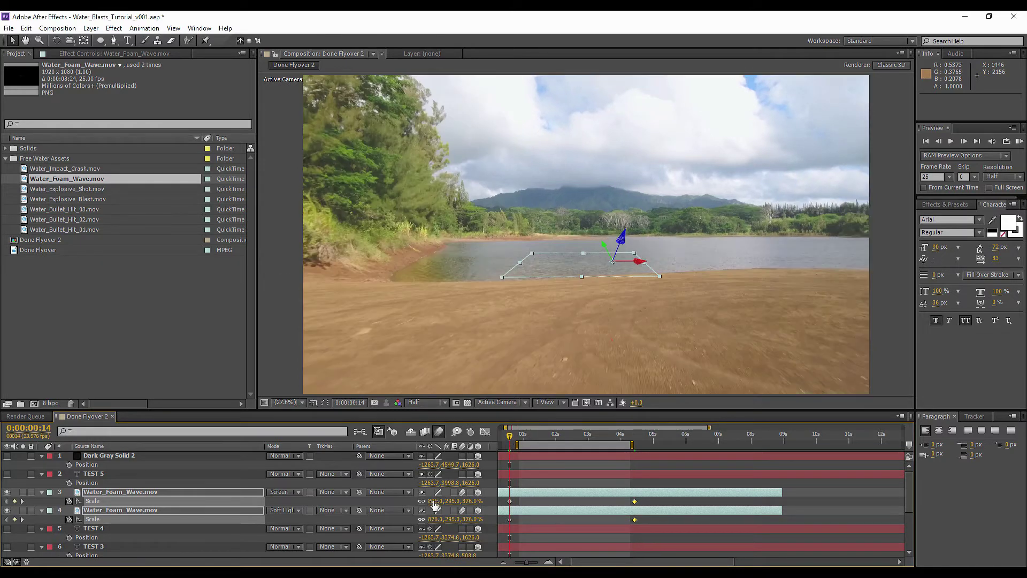
left_click_drag(444, 501, 461, 501)
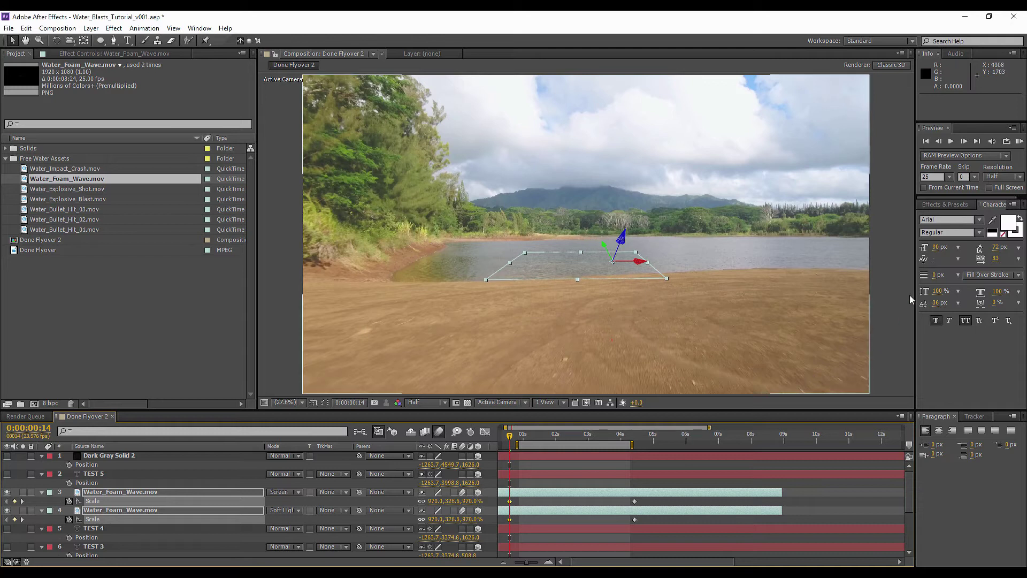
left_click(1019, 141)
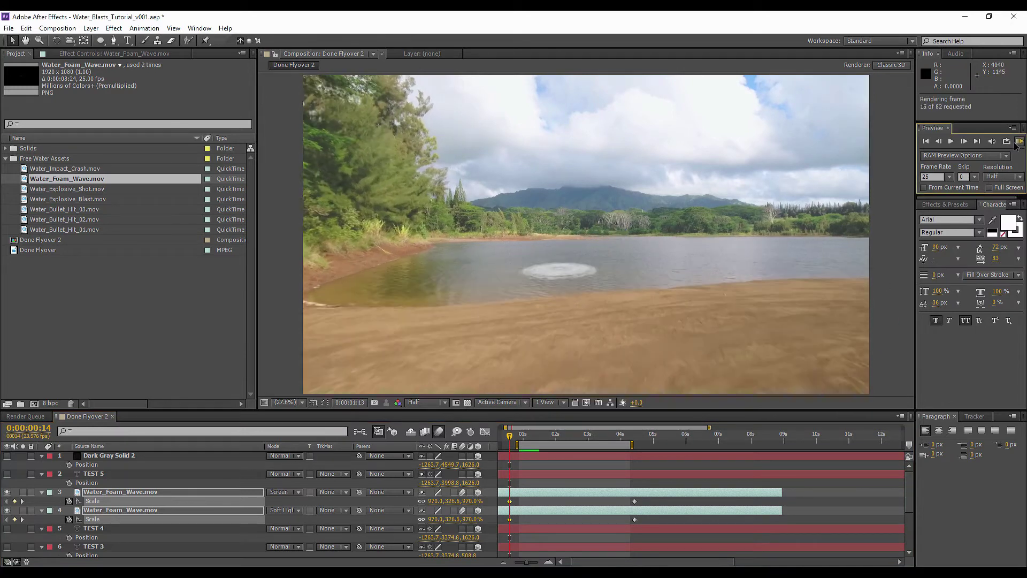
key("space")
key("space")
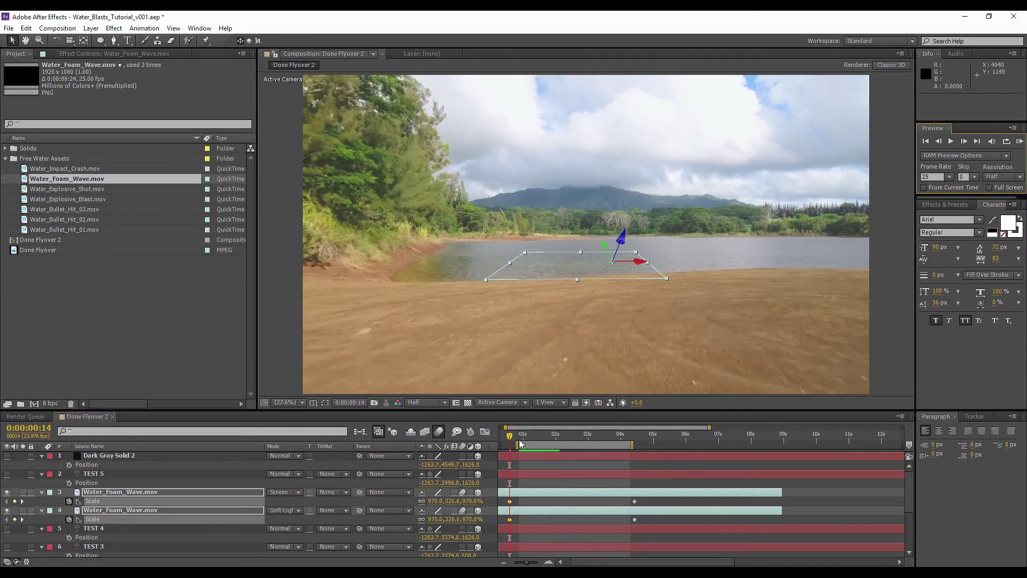
Move the first Scale keyframes of the foam wave layers to 0:00:01:07, aligned with the first Time Remap keyframes
left_click(42, 492)
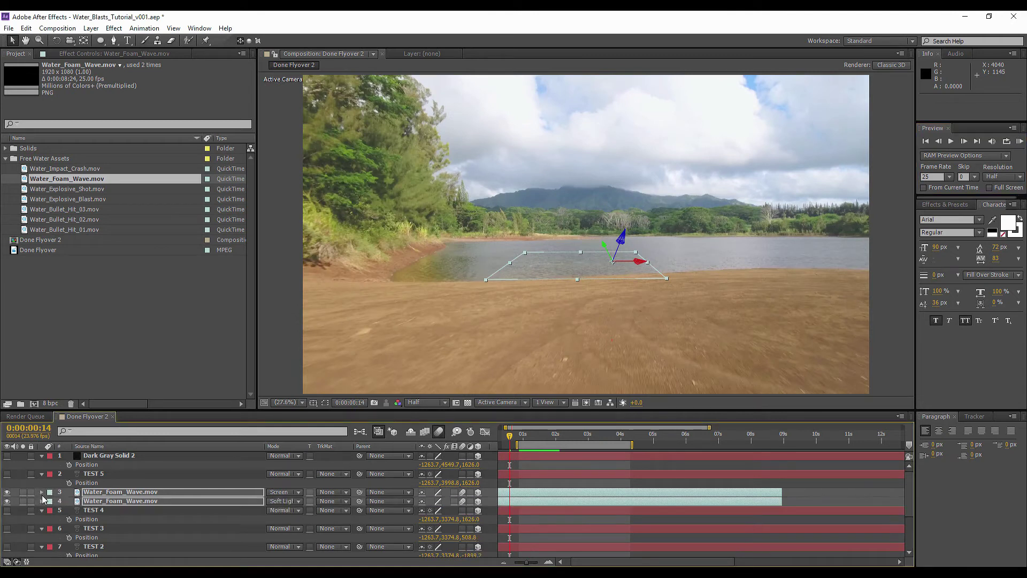
left_click(42, 492)
left_click_drag(507, 435, 532, 435)
scroll(524, 504, "down", 2)
scroll(526, 502, "up", 2)
scroll(530, 501, "down", 2)
scroll(556, 502, "up", 2)
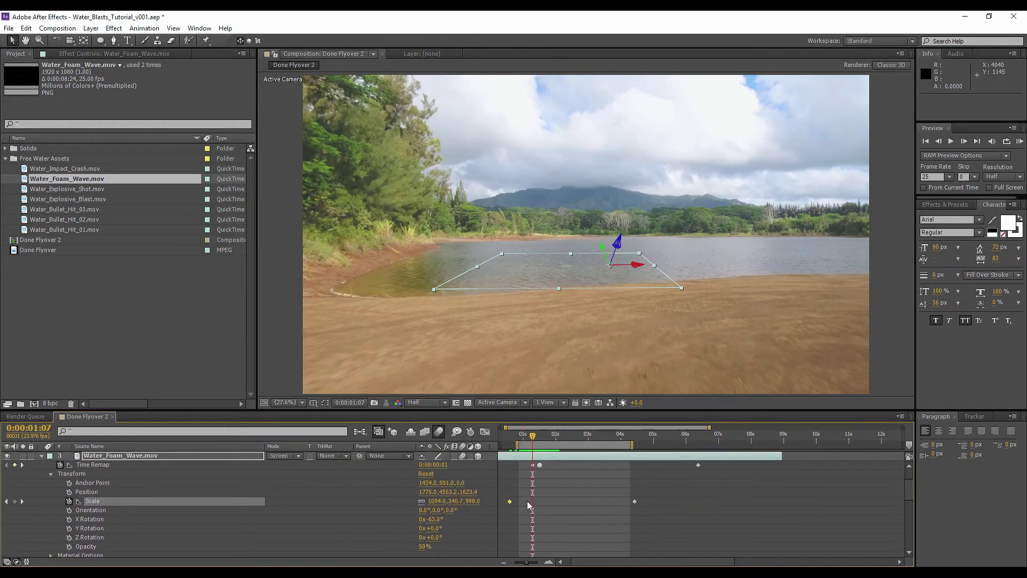
left_click_drag(509, 501, 532, 501)
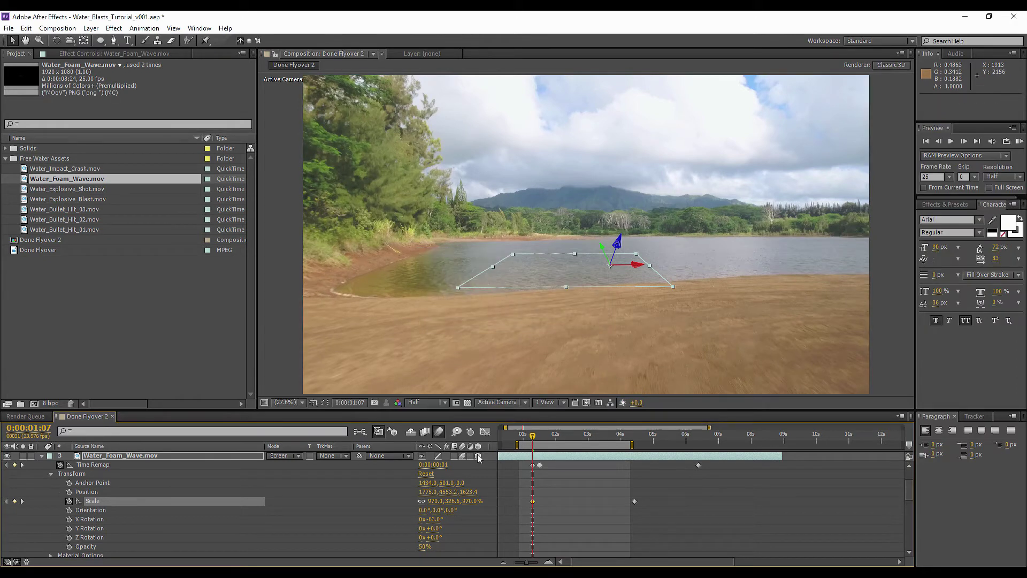
Trim the start of both foam wave layers to 0:00:01:07 and RAM preview the result
key("alt+bracketleft")
left_click(549, 562)
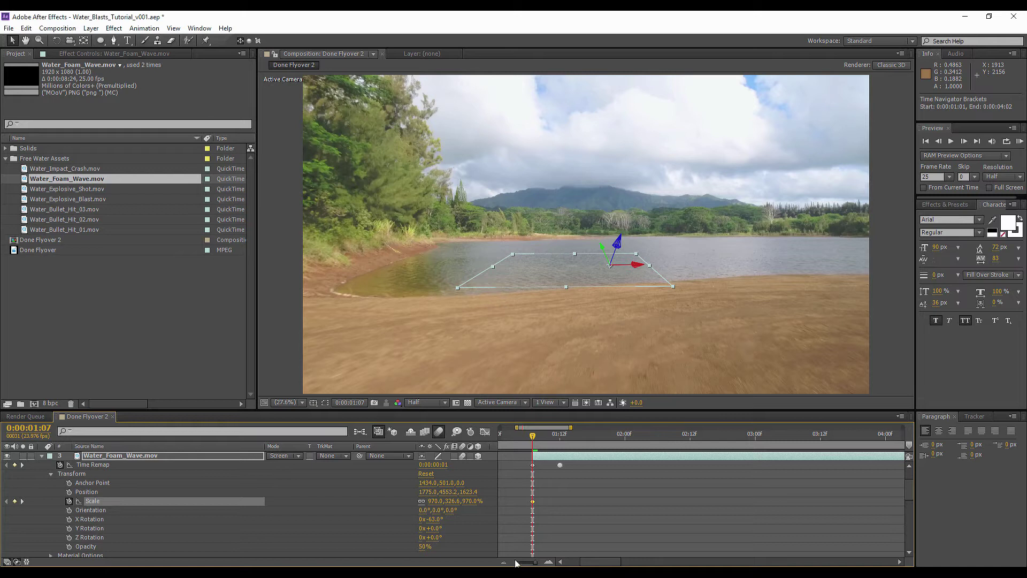
mouse_move(533, 439)
left_mouse_down()
mouse_move(598, 445)
mouse_move(533, 447)
left_mouse_up()
left_click_drag(527, 561, 522, 561)
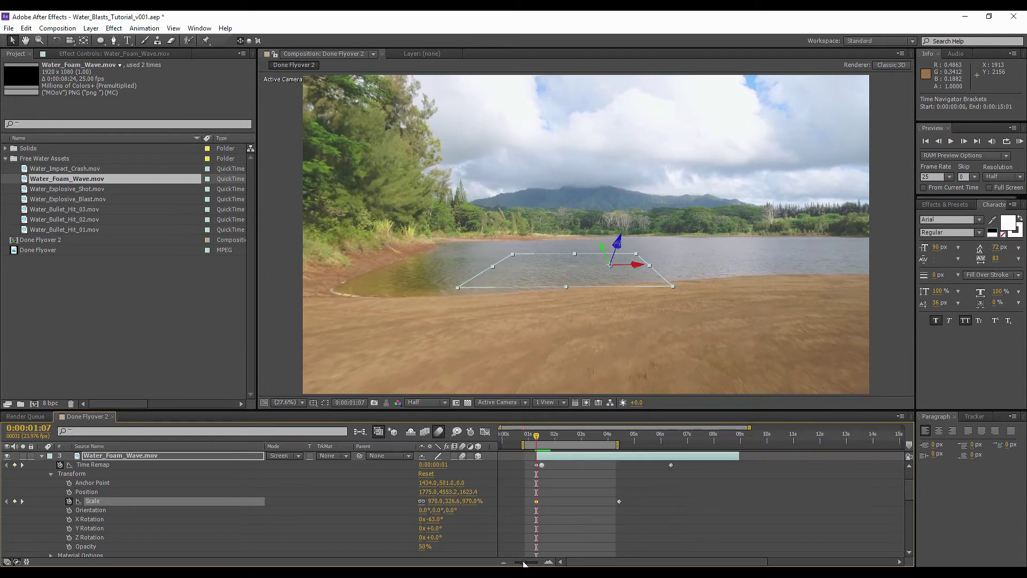
left_click(1019, 146)
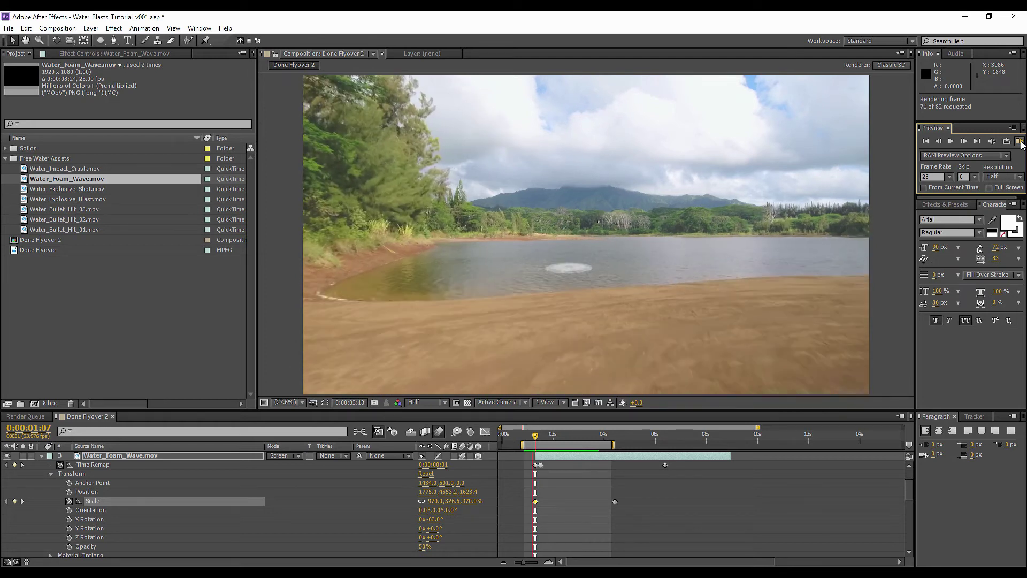
left_click(1020, 141)
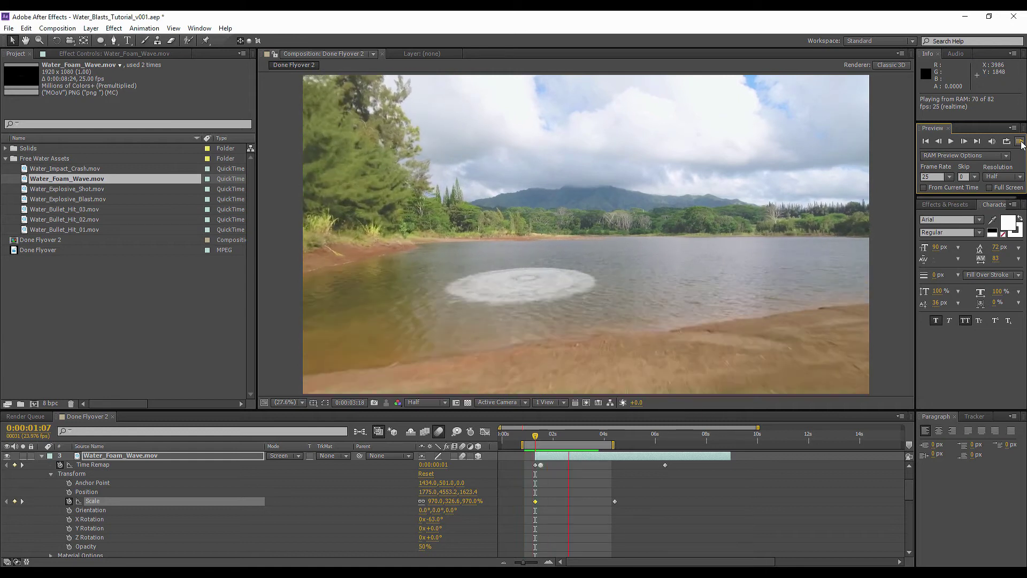
key("space")
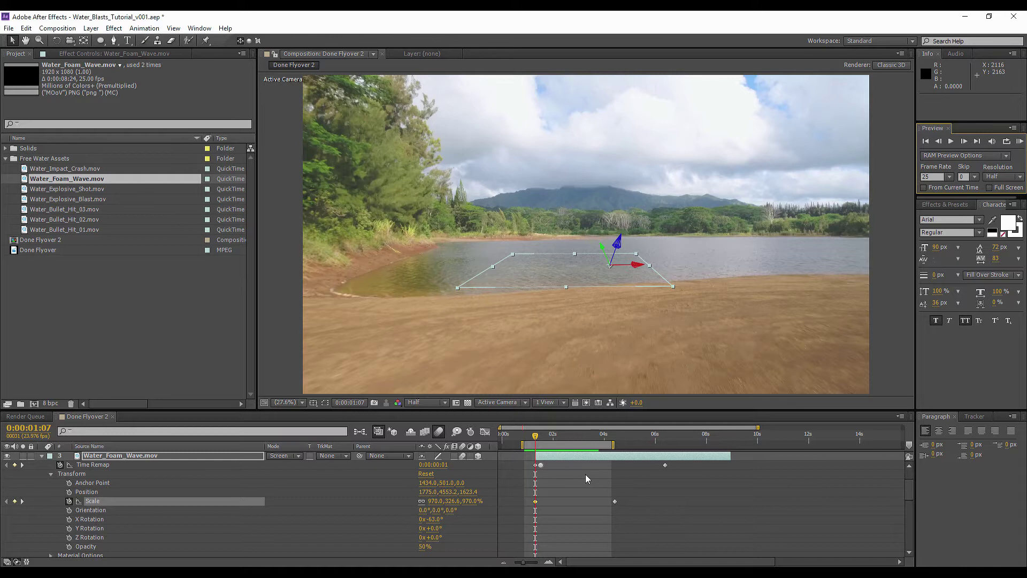
Set the Anchor Point of both foam wave layers to 1434.0, 548.0, 0.0 and check the foam toward 0:00:04:01
key("a")
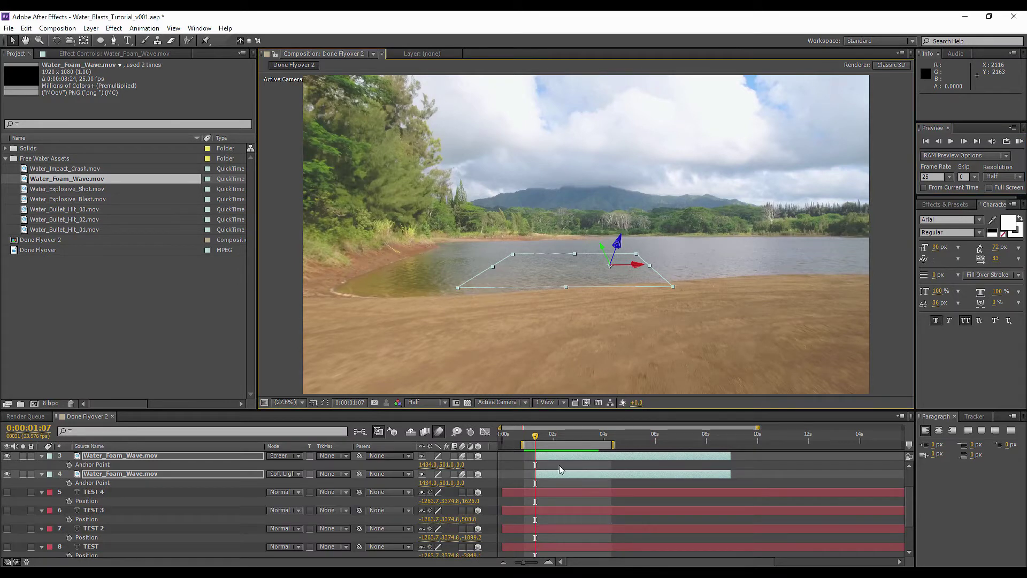
left_click(569, 434)
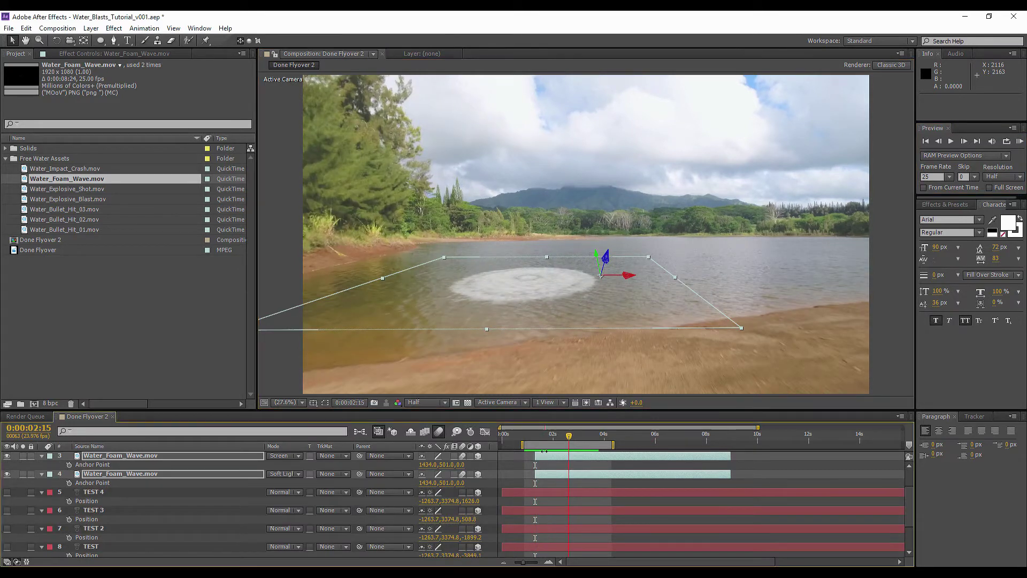
left_click_drag(431, 464, 458, 464)
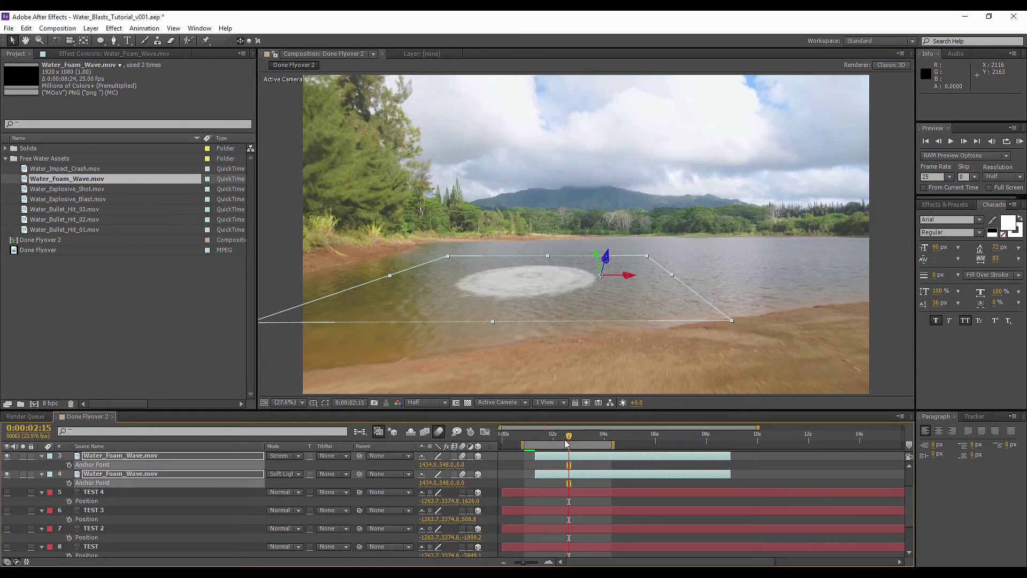
left_click_drag(569, 435, 612, 443)
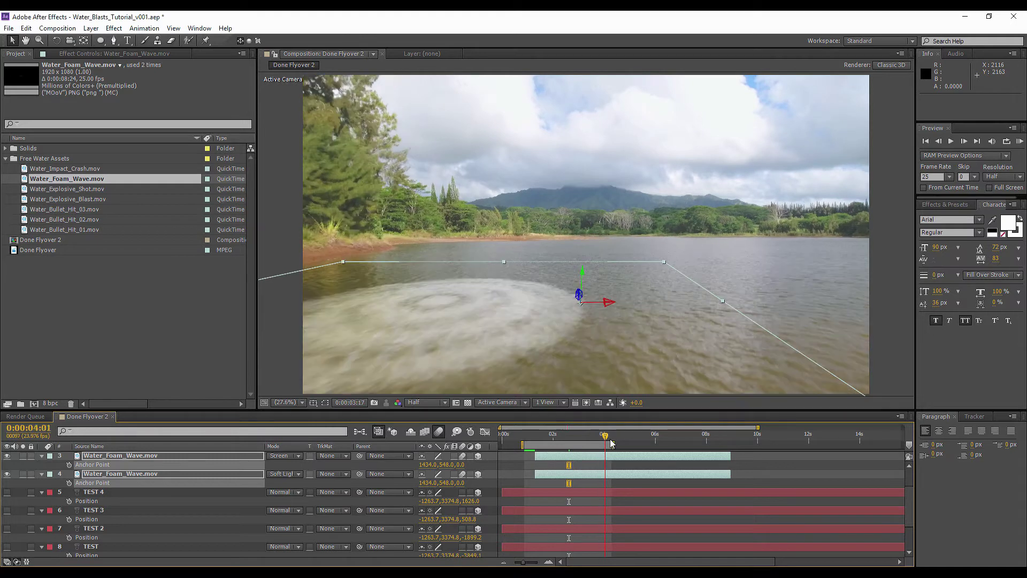
Keyframe both foam wave layers' Position at 0:00:01:06, and move them to 1024.9, 4552.4, 1623.2 at 0:00:04:04
left_click(581, 444)
key("p")
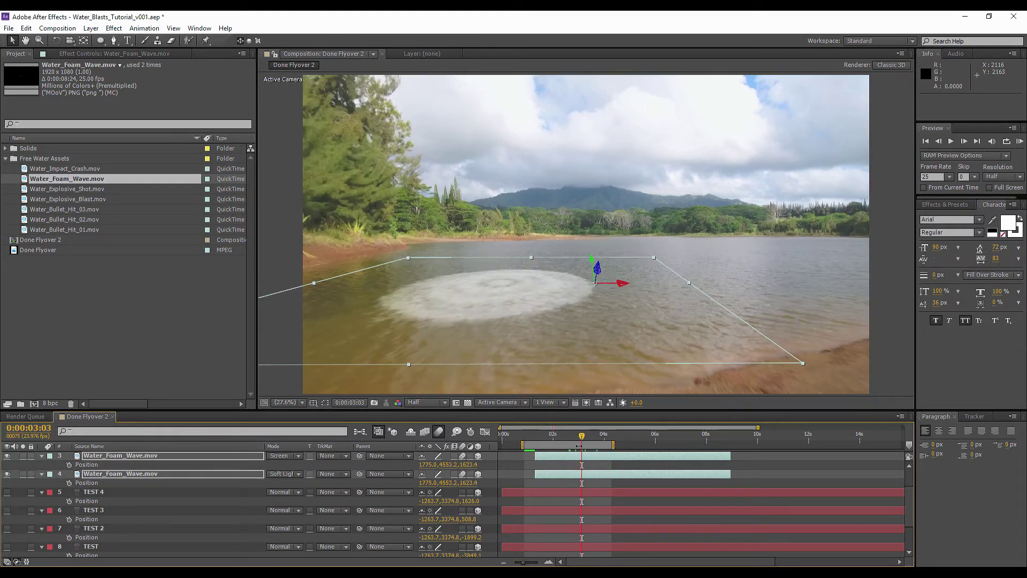
left_click_drag(579, 437, 533, 439)
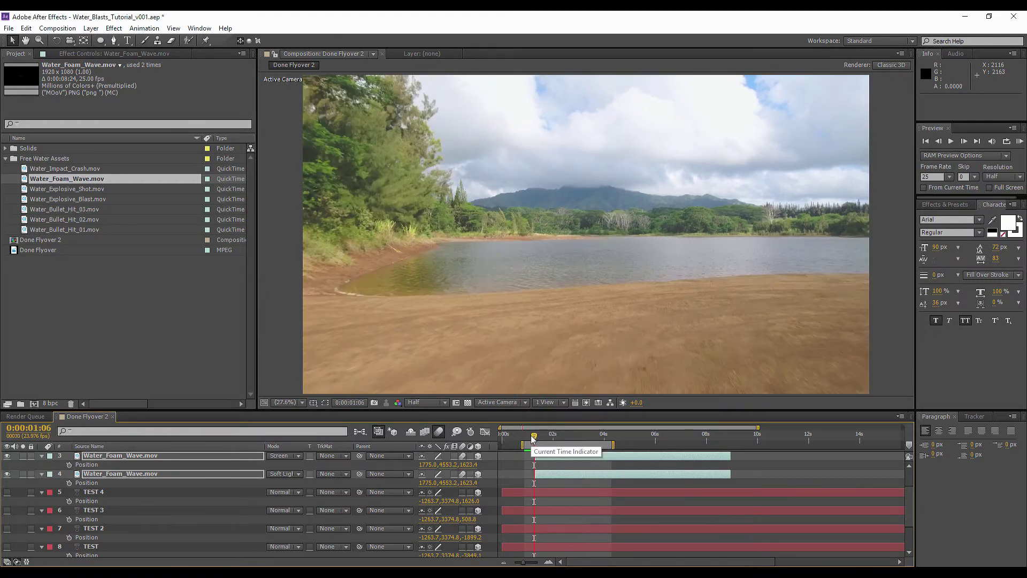
key("alt+shift+p")
left_click(608, 435)
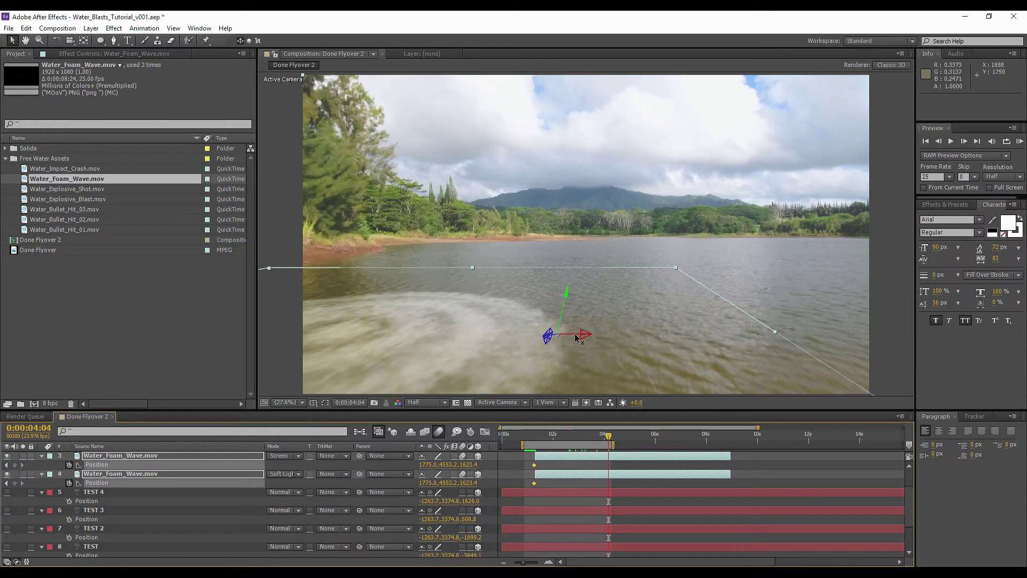
left_click_drag(572, 345, 553, 355)
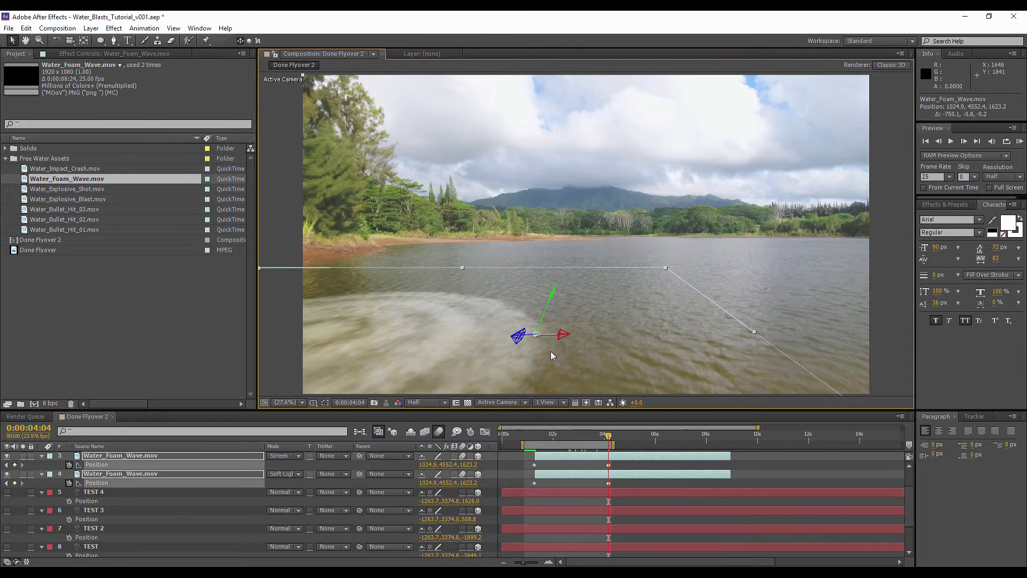
RAM preview the foam movement, and apply Easy Ease Out to the first Position keyframes of both foam wave layers
left_click(1020, 142)
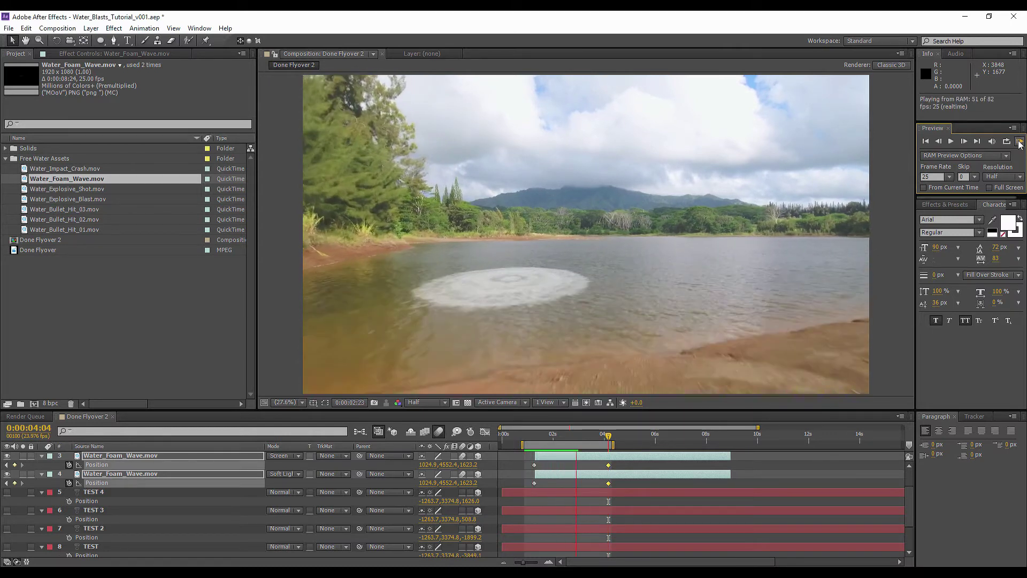
key("space")
left_click_drag(528, 468, 539, 488)
right_click(537, 466)
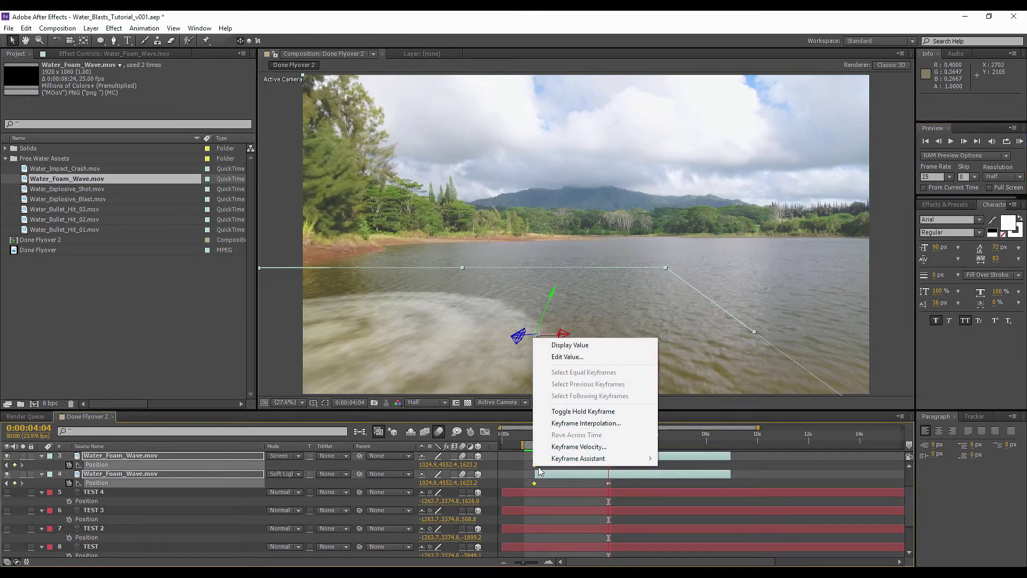
mouse_move(571, 461)
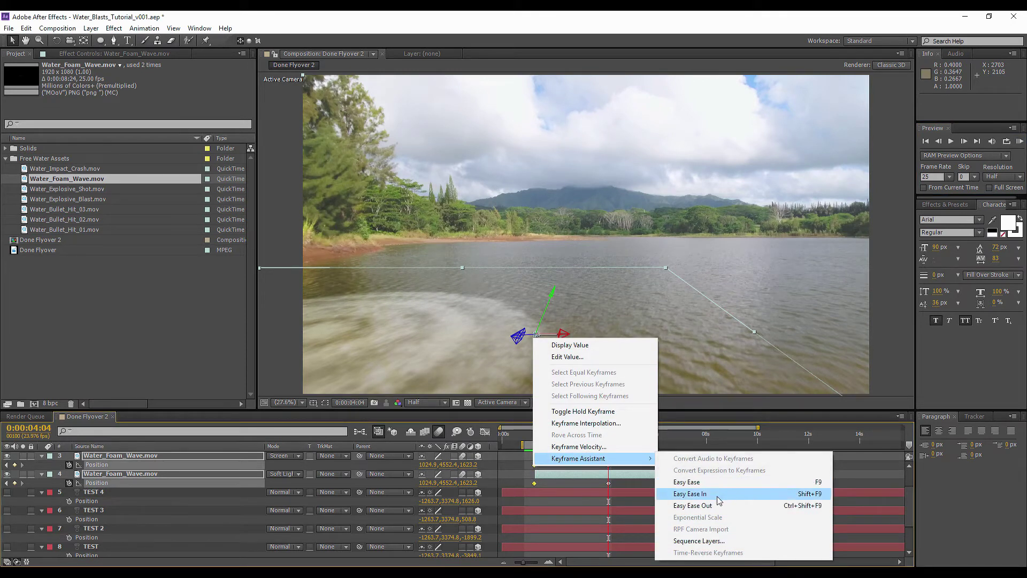
left_click(700, 506)
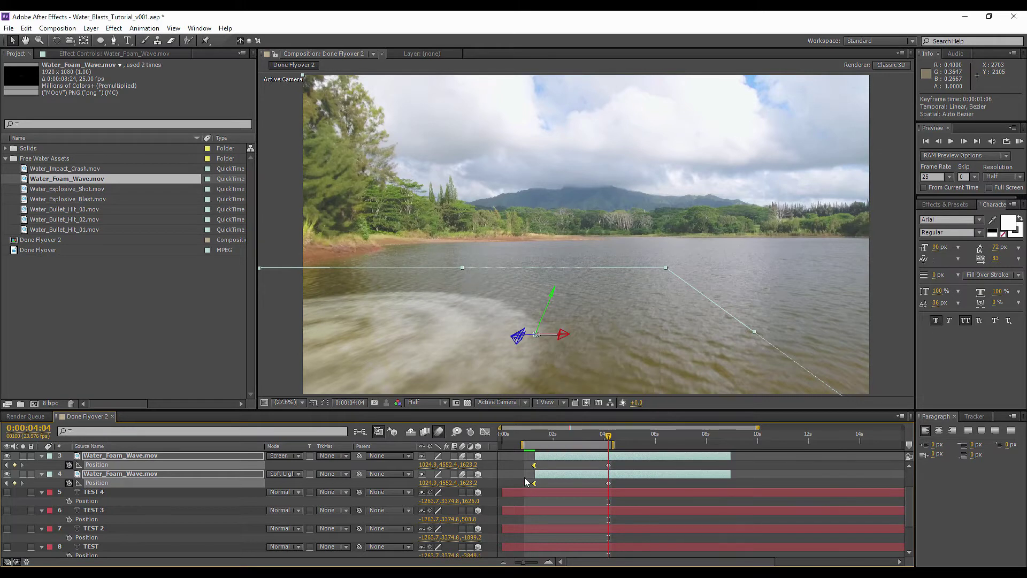
Inspect the foam wave layers' Position speed graph around 0:00:01:07 and RAM preview the eased movement
left_click(534, 436)
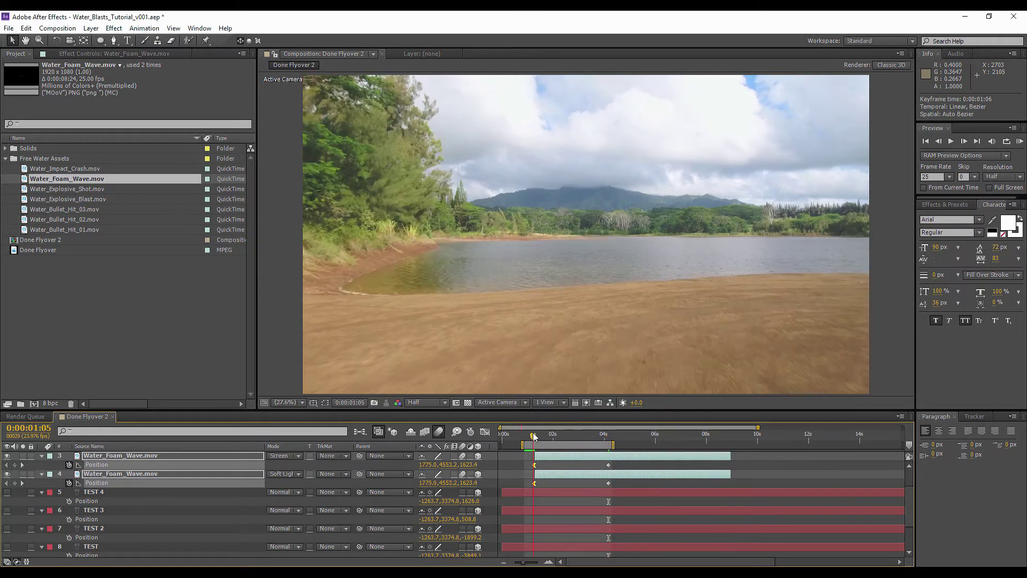
left_click(549, 561)
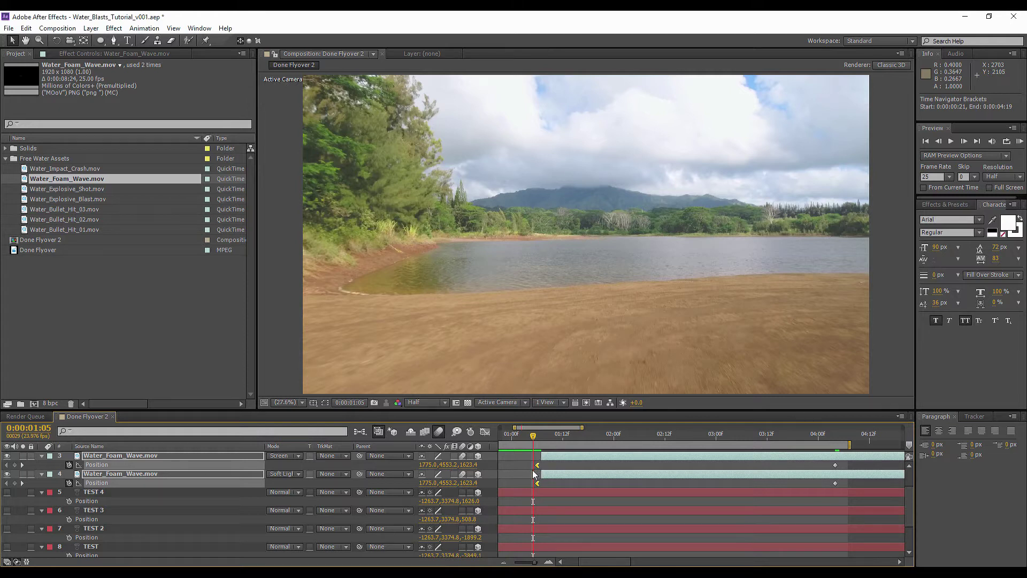
left_click_drag(532, 436, 542, 440)
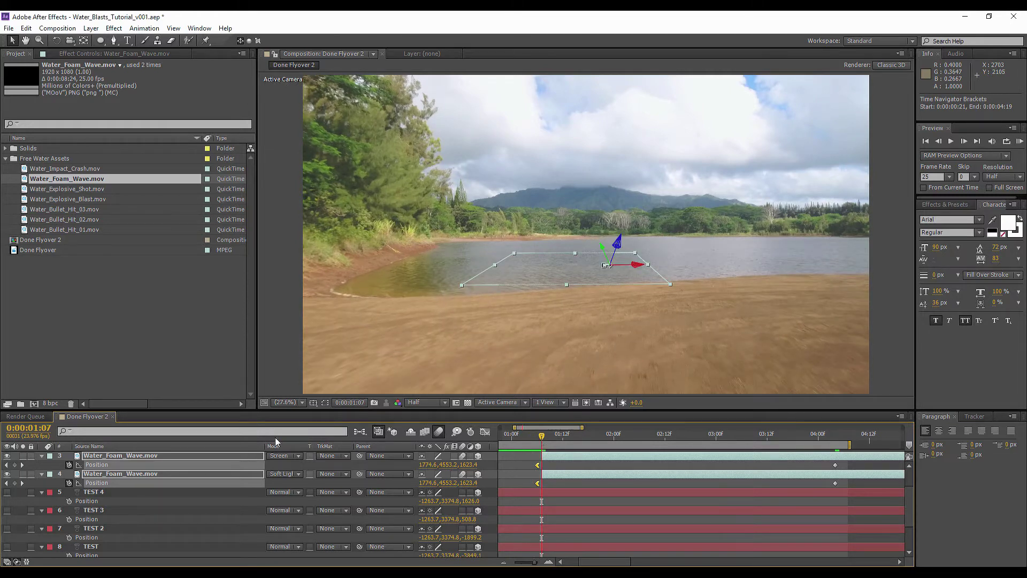
left_click(485, 431)
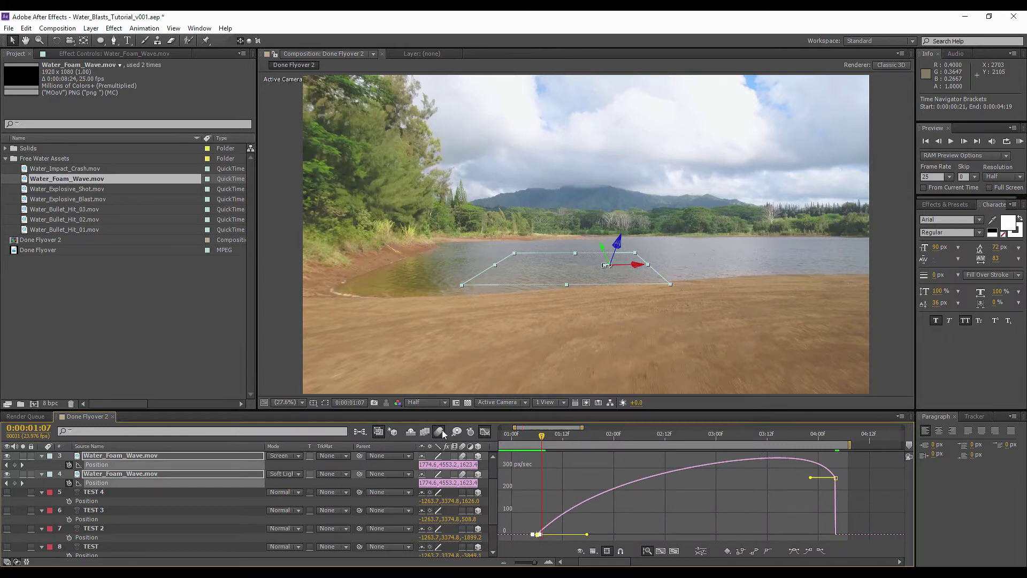
left_click(485, 431)
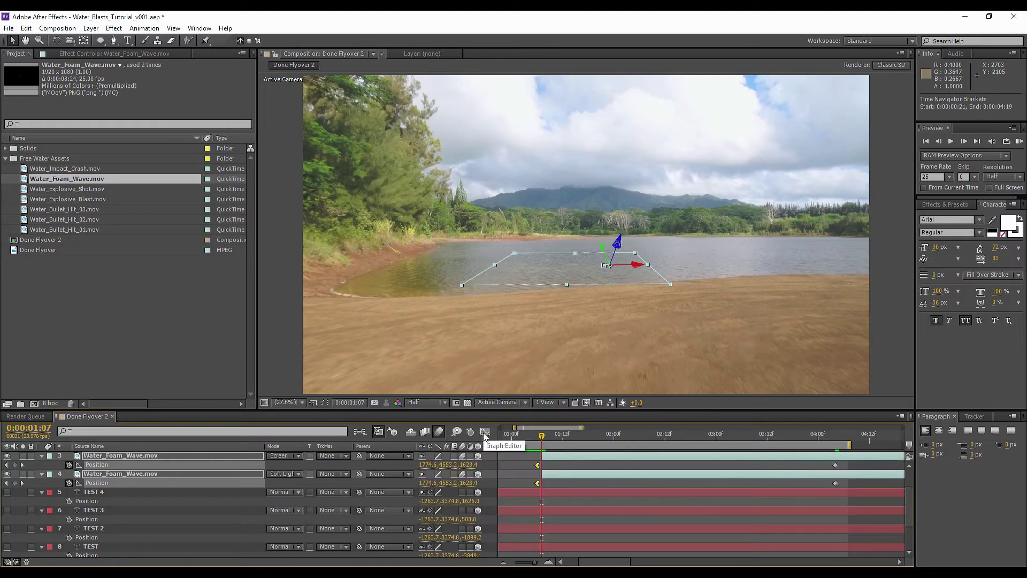
left_click_drag(534, 562, 528, 563)
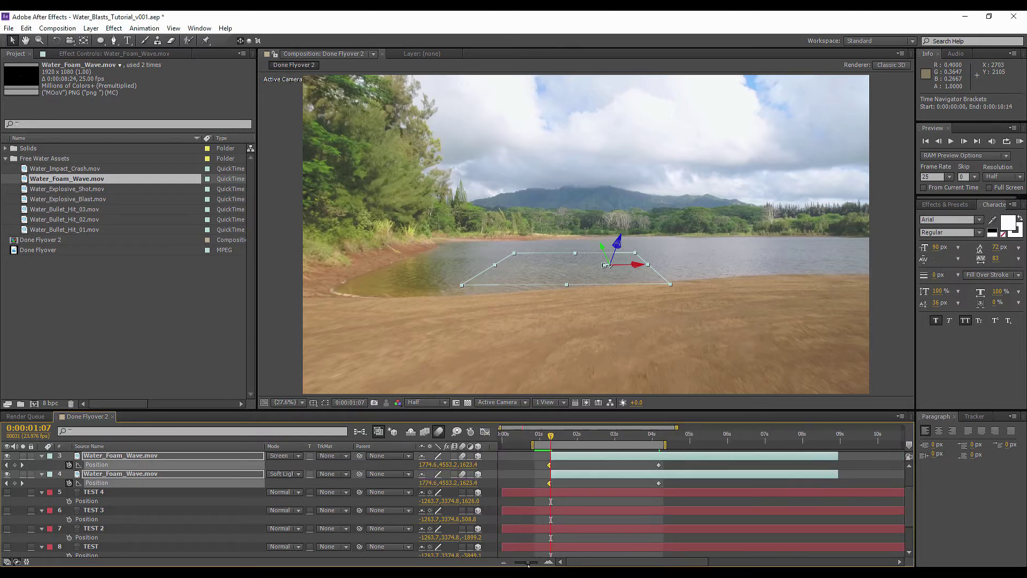
left_click(1019, 142)
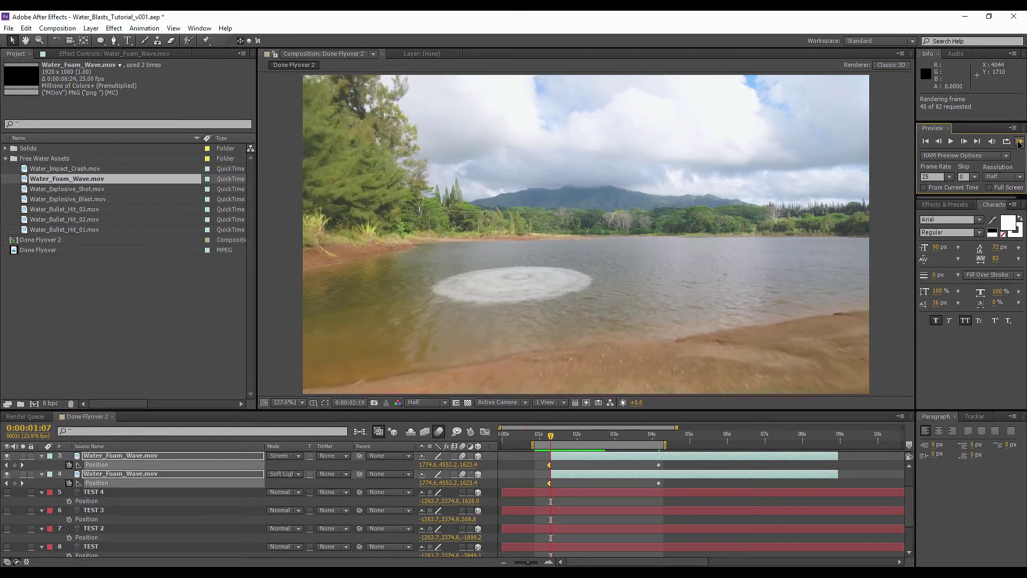
left_click(1019, 144)
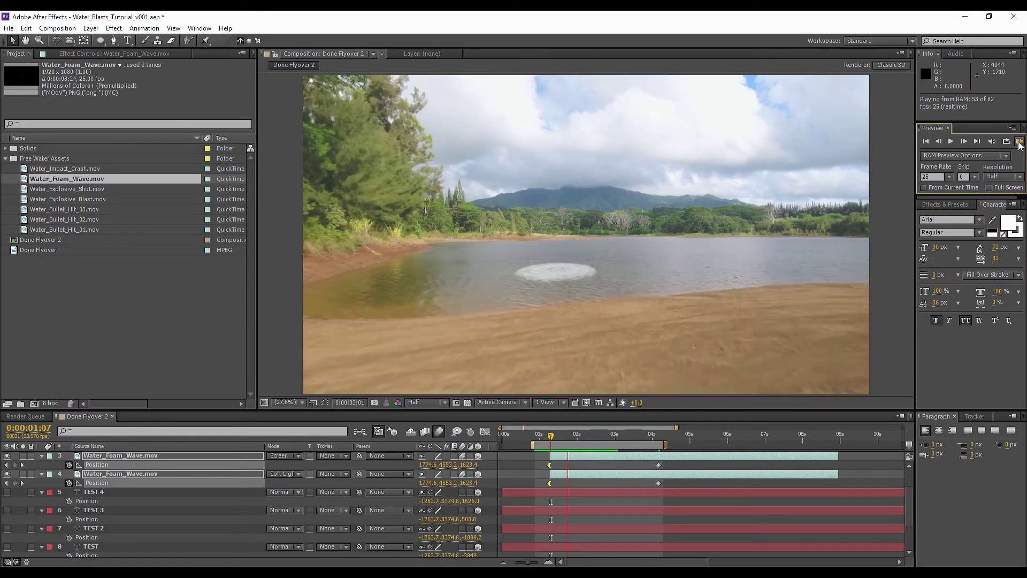
key("space")
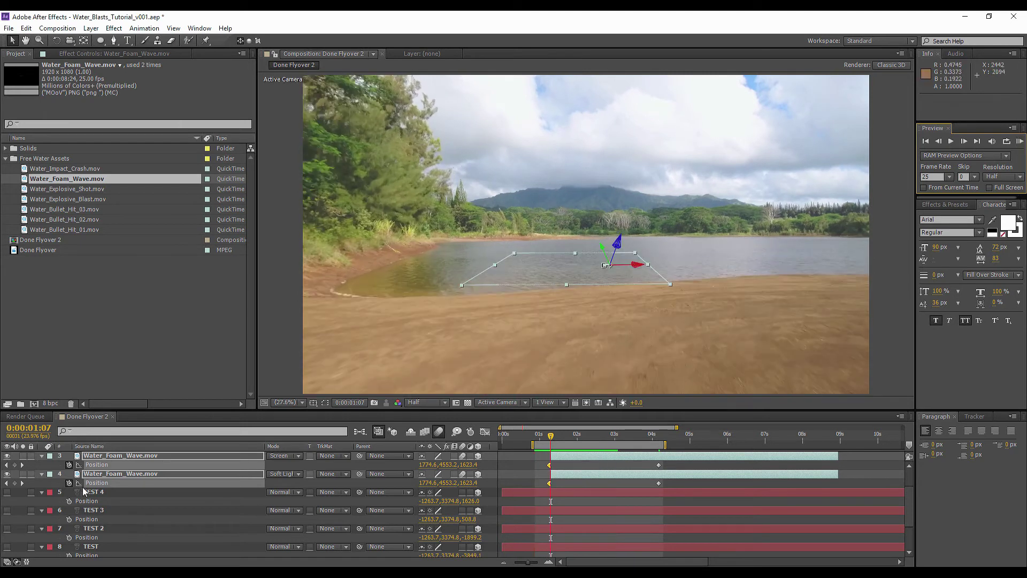
Add a Time Remap keyframe at 0:00:02:00 on both foam wave layers
right_click(110, 457)
mouse_move(214, 123)
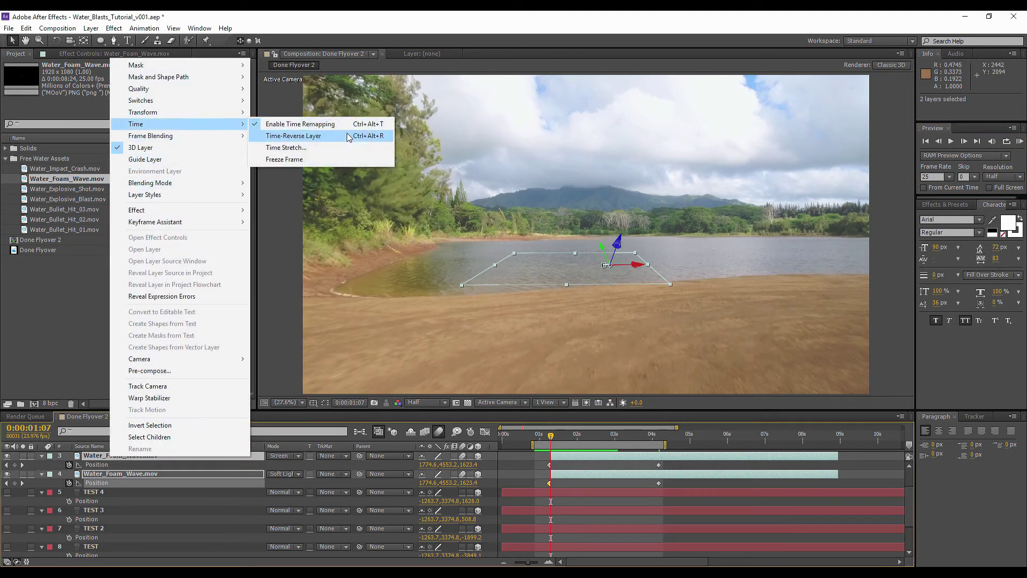
left_click(43, 455)
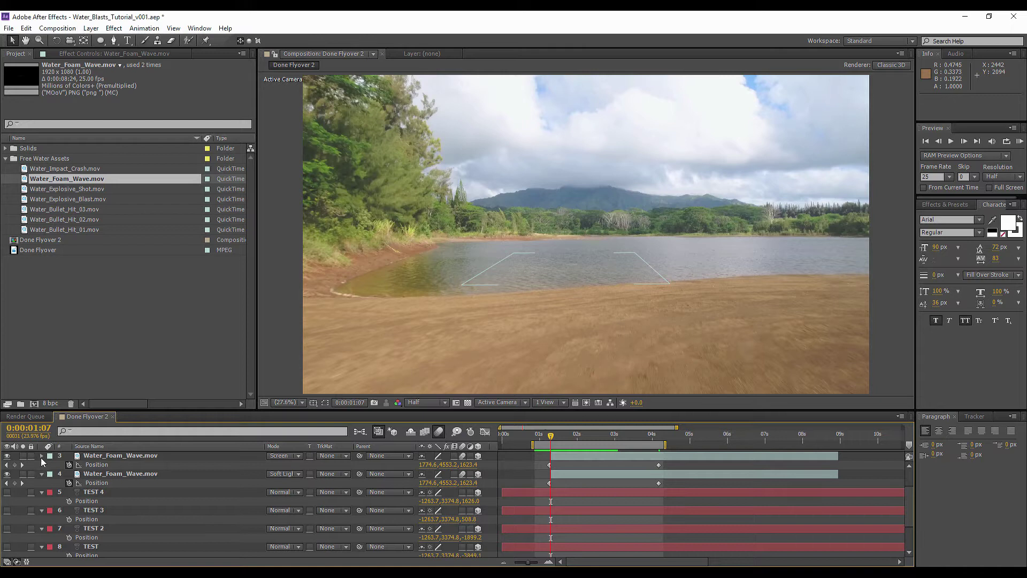
left_click(85, 465, "shift")
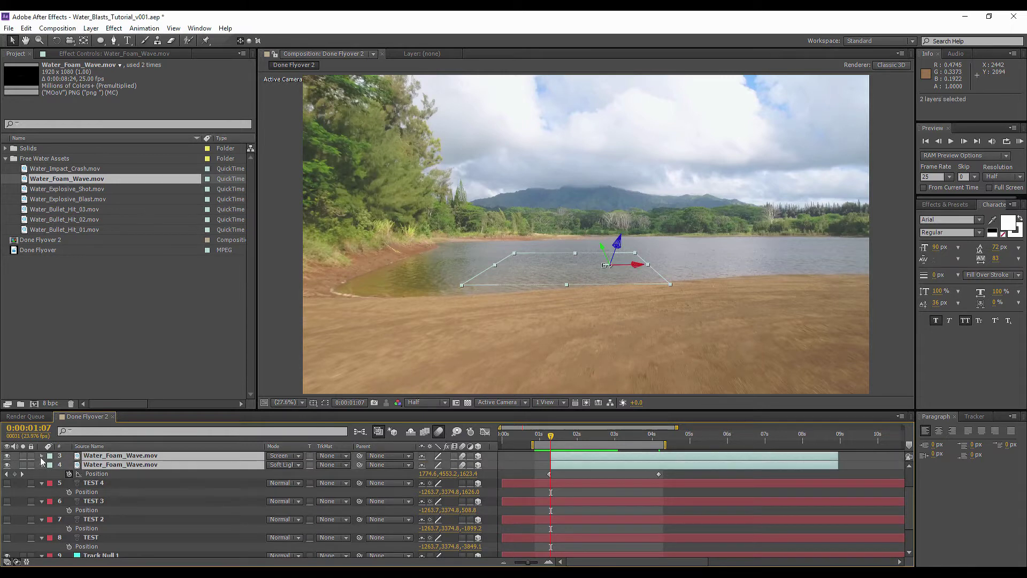
left_click(41, 456)
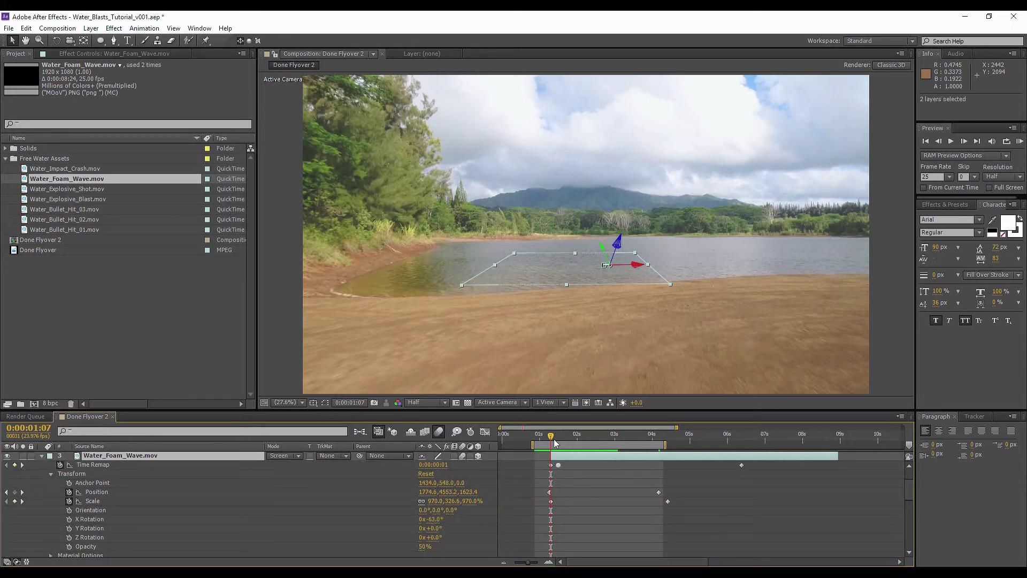
left_click_drag(552, 439, 577, 445)
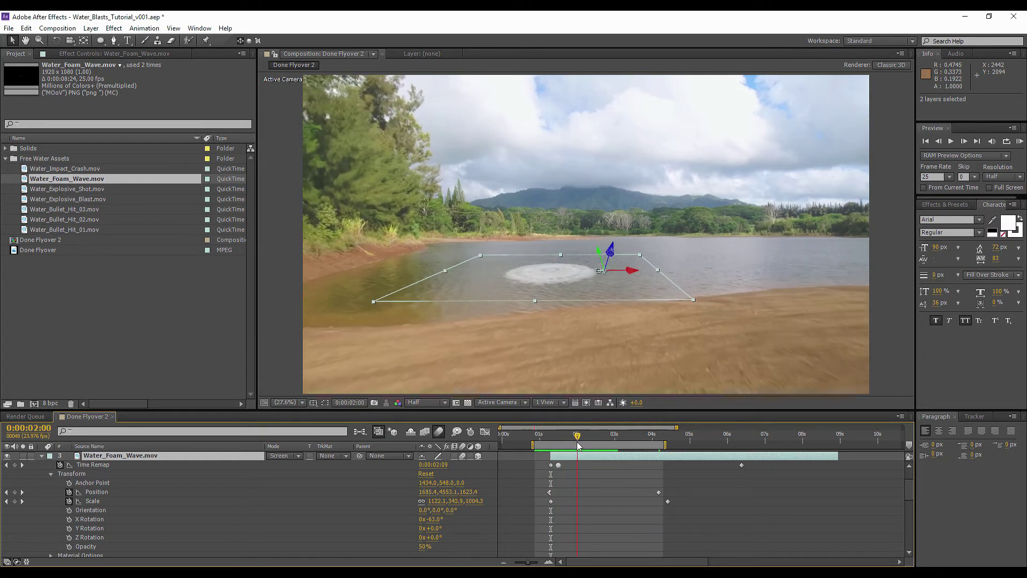
left_click(14, 464)
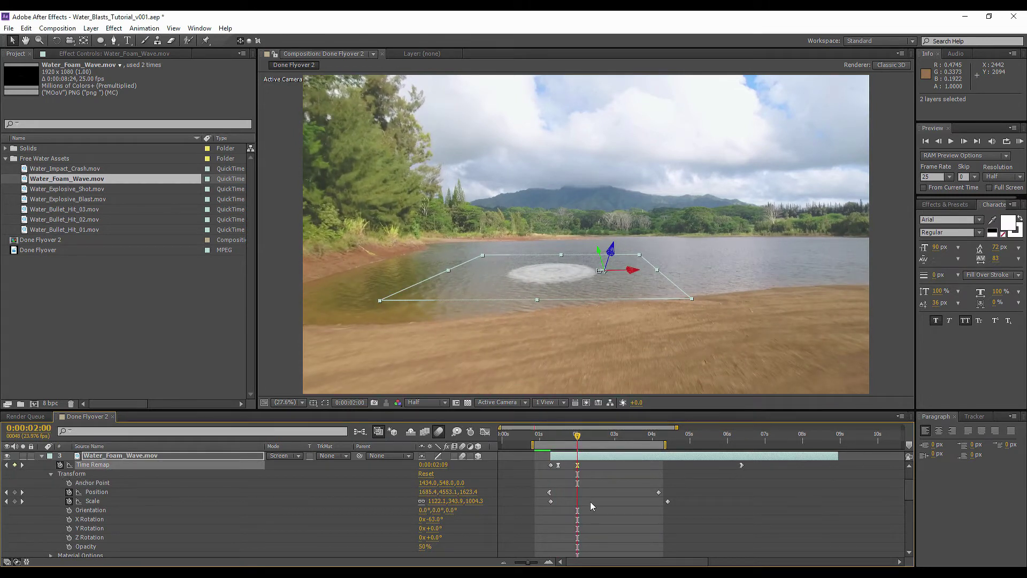
Collapse both foam wave layers' Transform groups and delete their second Time Remap keyframes, just before the 0:00:02:00 ones
scroll(590, 502, "down", 3)
scroll(591, 502, "up", 2)
scroll(595, 498, "up", 2)
left_click(51, 473)
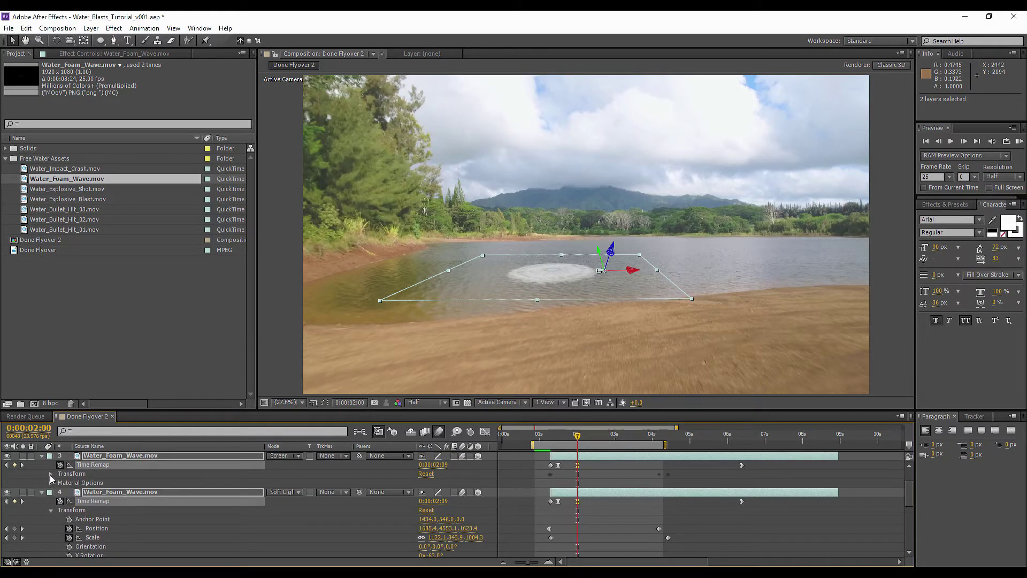
left_click(51, 511)
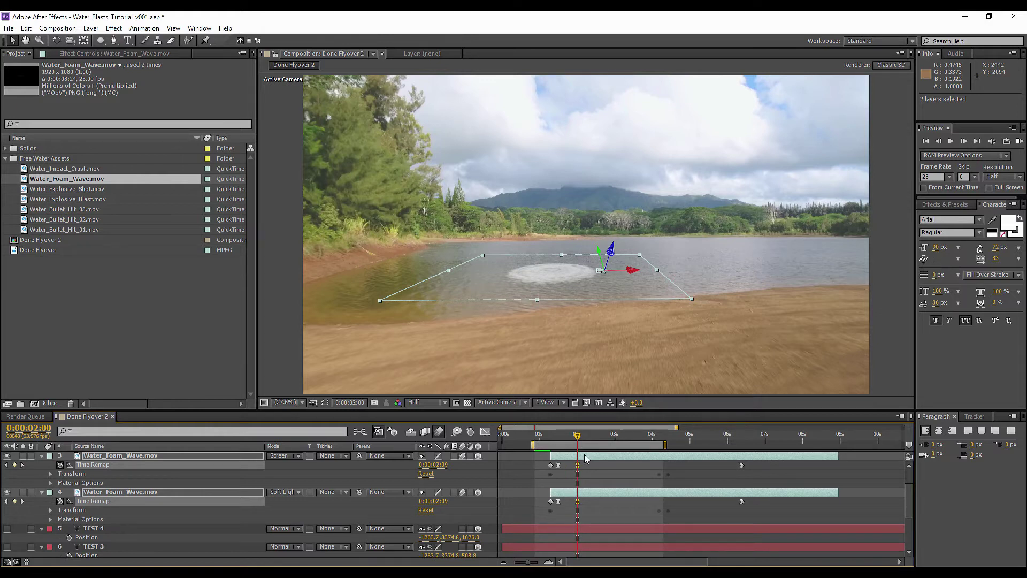
left_click(558, 464)
left_click(558, 501, "shift")
key("Delete")
Make the middle Time Remap keyframes of both foam wave layers Auto Bezier at 0:00:01:15 and the last ones linear
left_click_drag(564, 464, 582, 509)
left_click(578, 502, "ctrl")
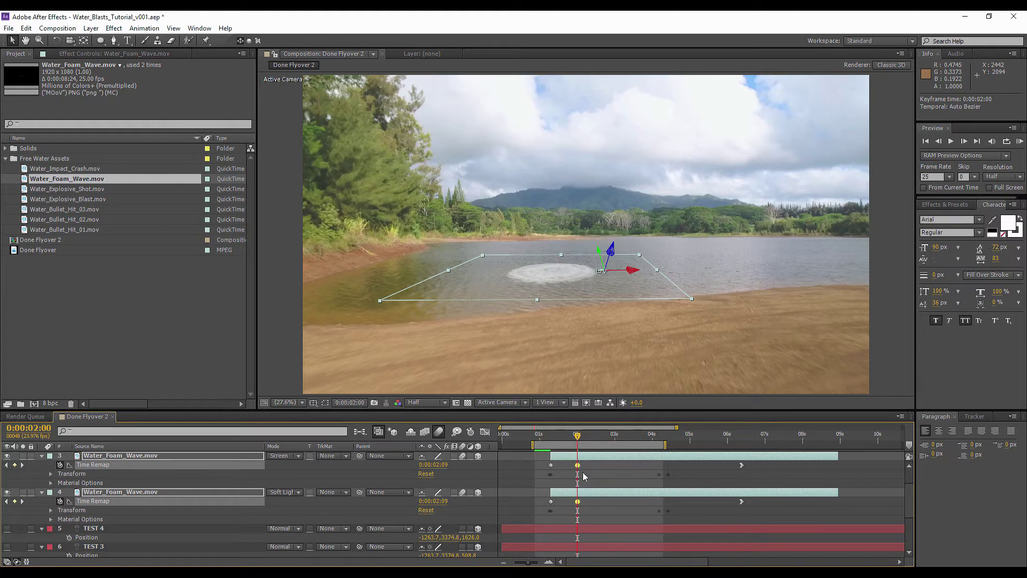
left_click_drag(731, 464, 756, 505)
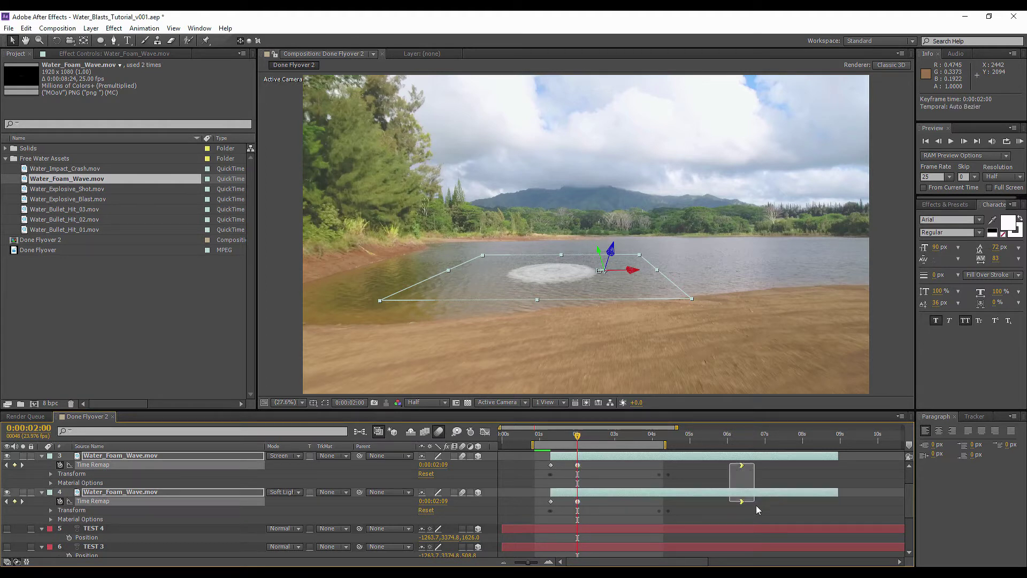
left_click(741, 465, "ctrl")
left_click_drag(559, 459, 587, 505)
mouse_move(579, 469)
left_mouse_down()
mouse_move(566, 473)
mouse_move(551, 442)
mouse_move(601, 453)
mouse_move(557, 453)
mouse_move(631, 451)
mouse_move(543, 454)
mouse_move(564, 458)
left_mouse_up()
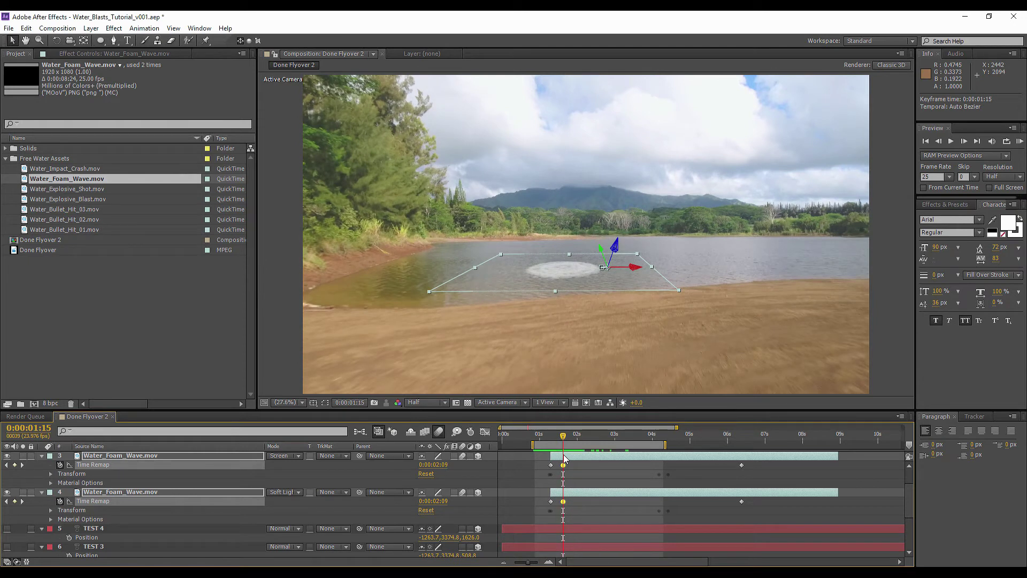
Keyframe the Scale of both foam wave layers at 0:00:02:02 with the value 1372.0, 416.3, 1213.5
key("s")
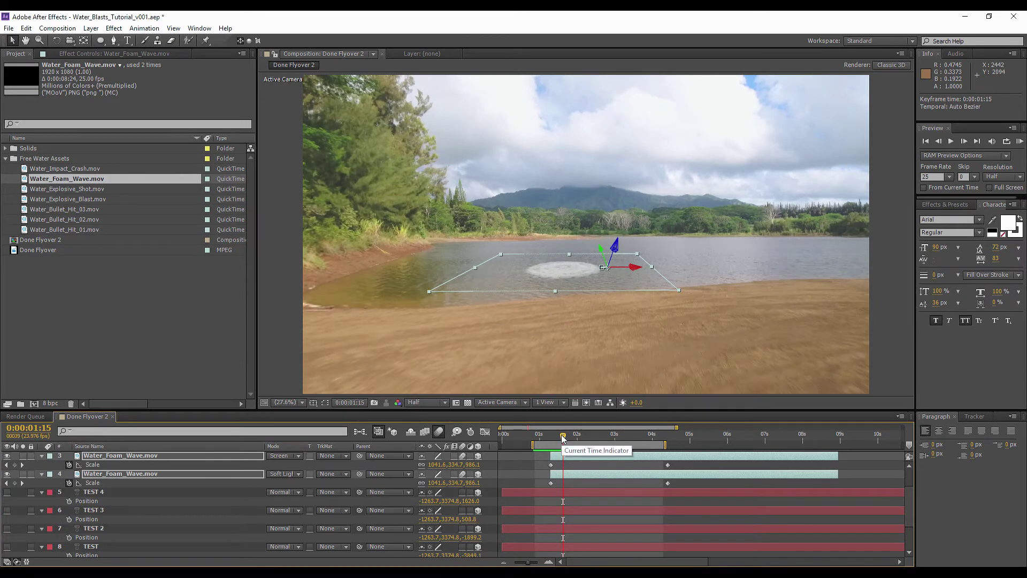
left_click_drag(561, 435, 555, 440)
key("space")
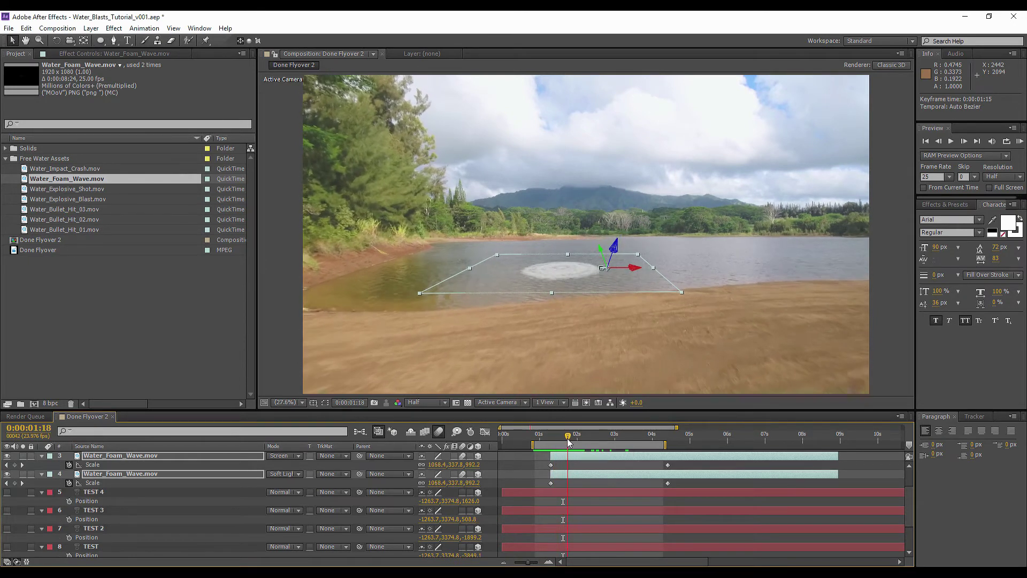
left_click(15, 464)
left_click_drag(567, 462, 691, 487)
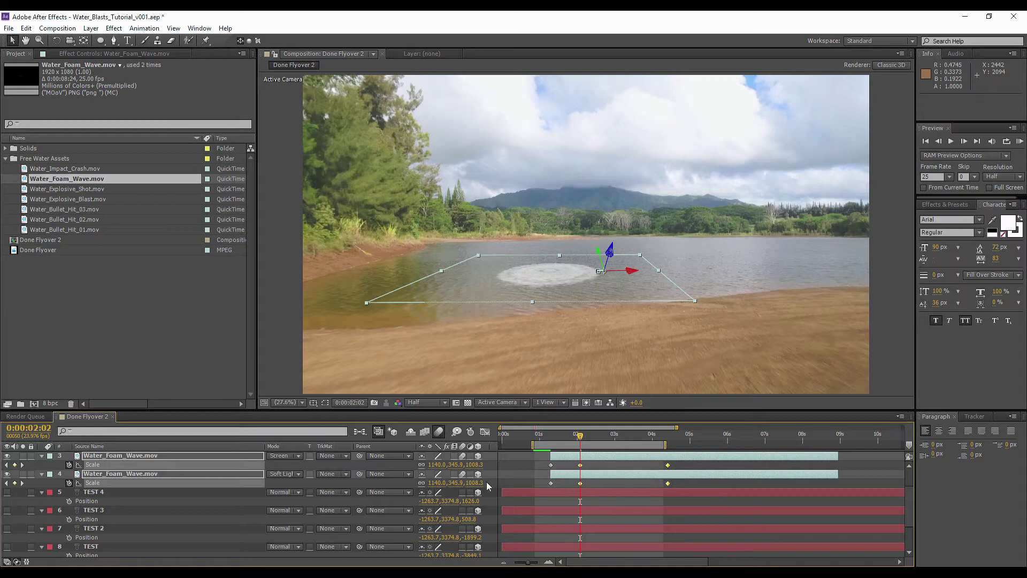
left_click_drag(436, 465, 500, 481)
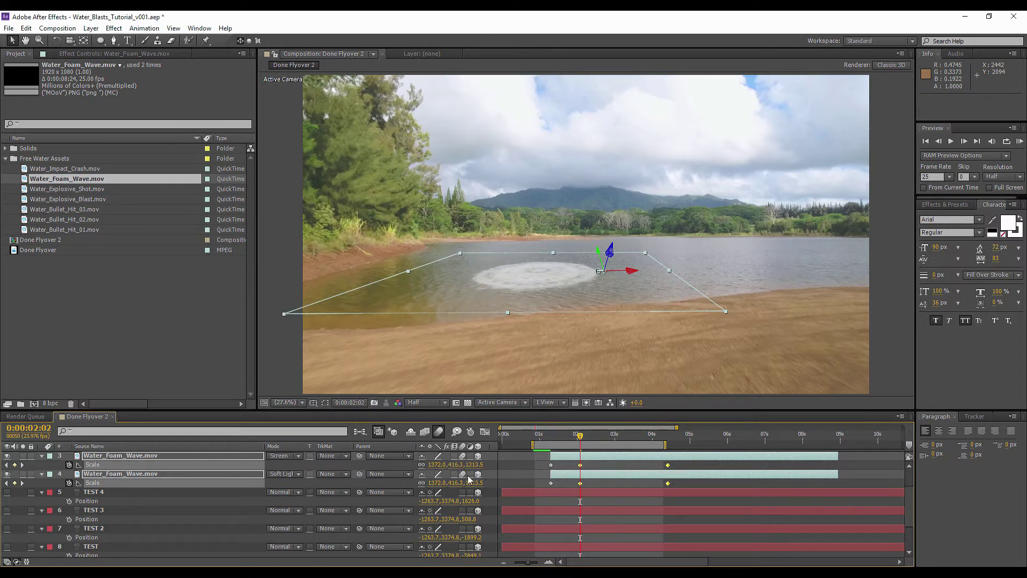
Convert the Scale keyframes at 0:00:02:02 on both foam wave layers to Auto Bezier
left_click(572, 469)
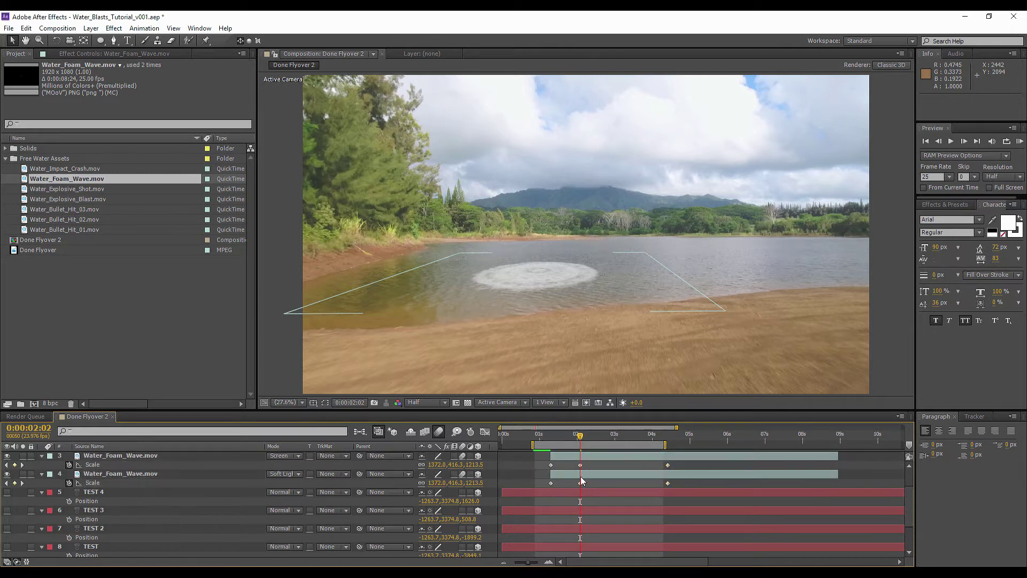
left_click(581, 482)
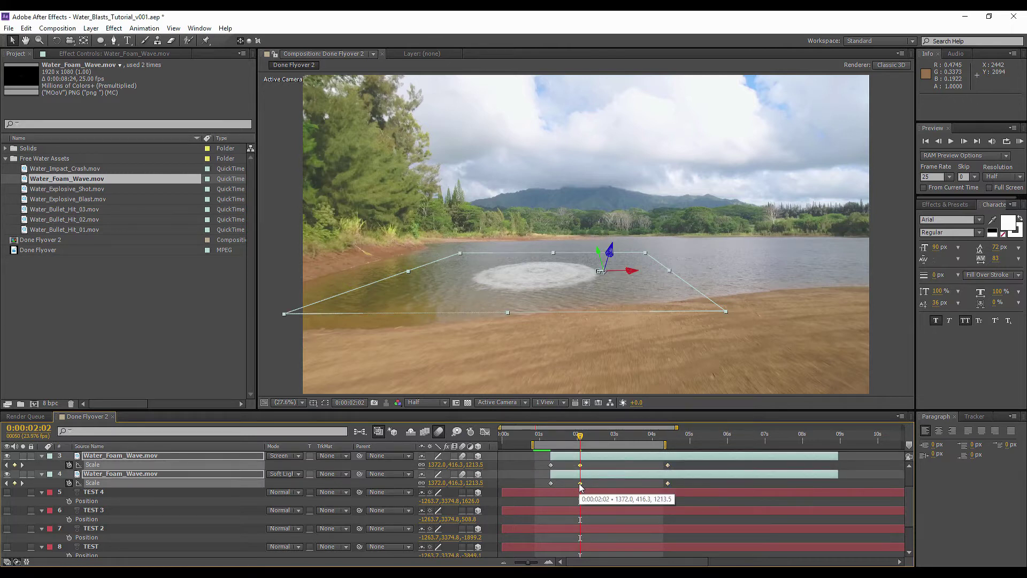
left_click(580, 483, "ctrl")
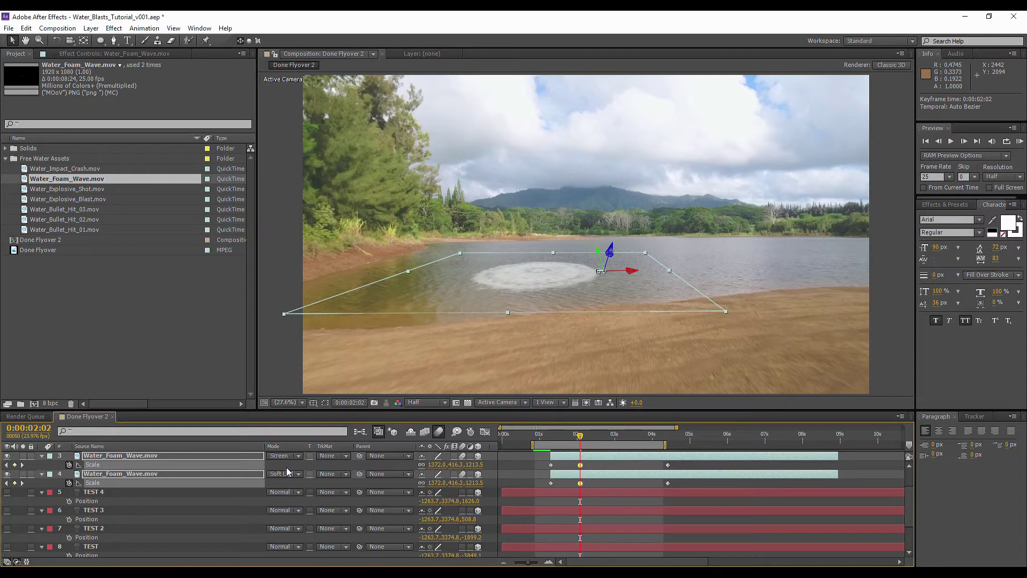
Set the Anchor Point of both foam wave layers to 1314.0, 548.0, 0.0 and RAM preview the result
key("a")
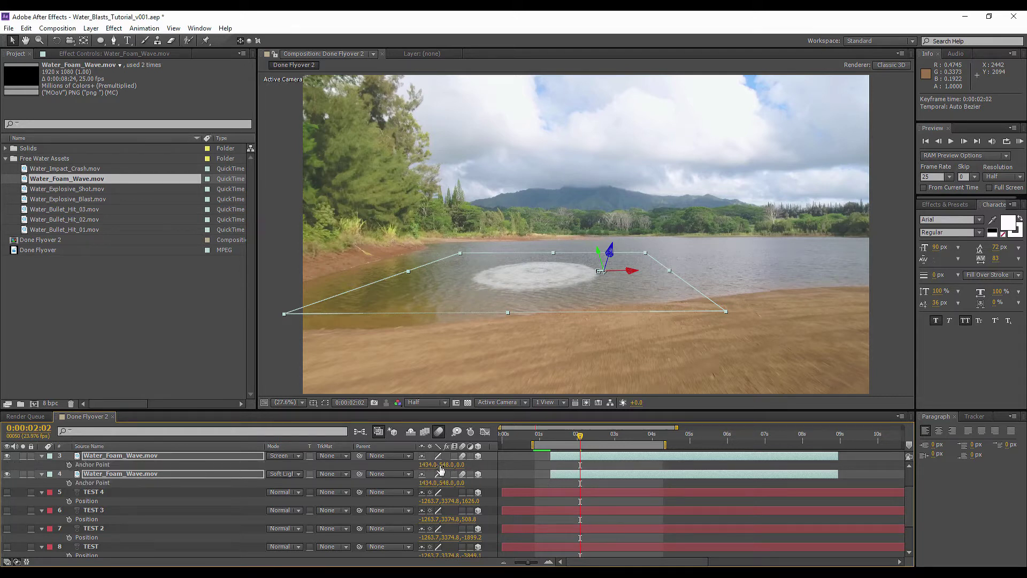
left_click_drag(445, 467, 511, 473)
left_click_drag(431, 464, 359, 462)
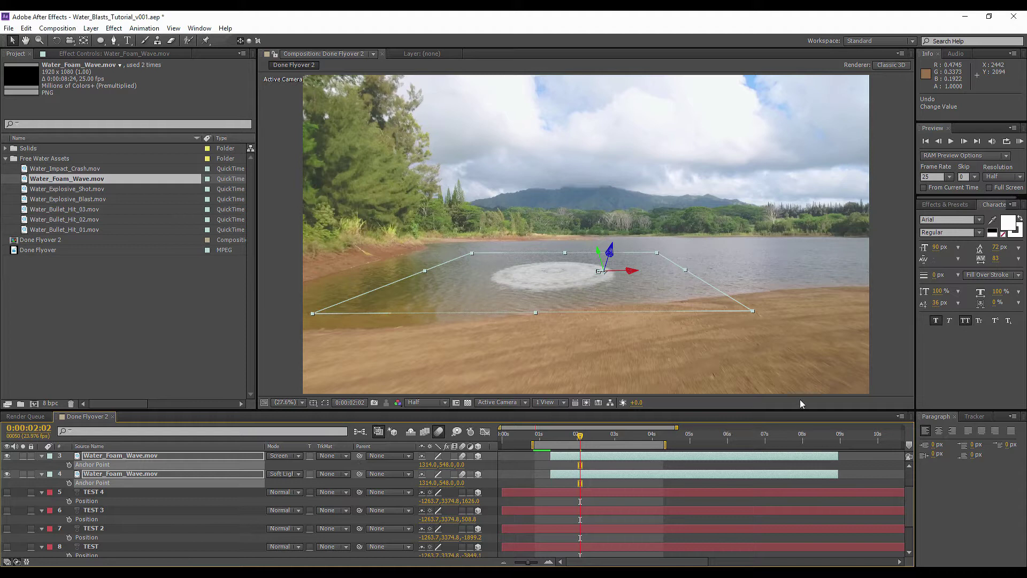
left_click(1020, 141)
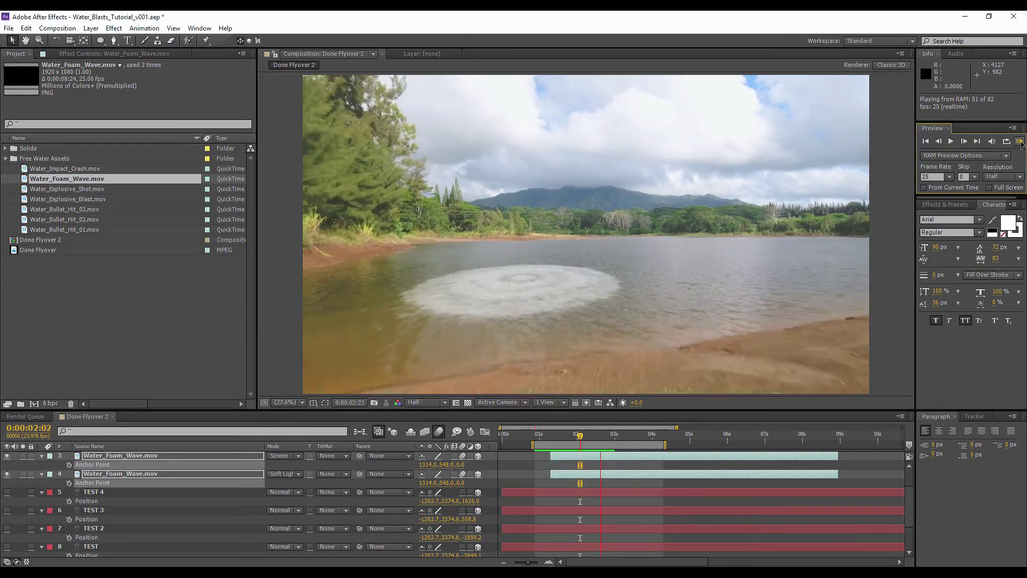
left_click(1021, 143)
Move the middle Scale keyframes of both foam wave layers to 0:00:02:09 and apply Easy Ease Out to the first ones
key("s")
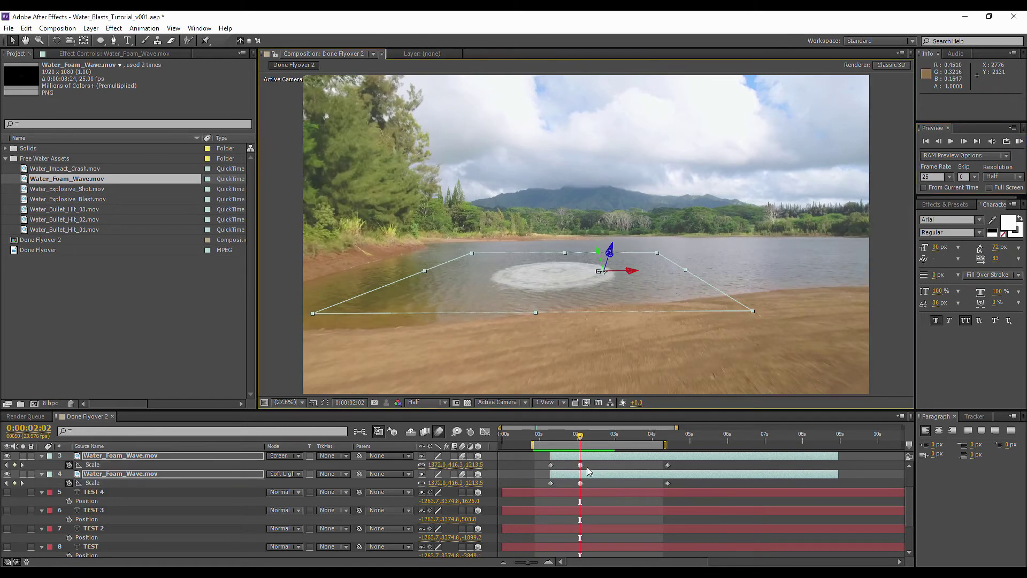
mouse_move(574, 465)
left_mouse_down()
mouse_move(588, 485)
mouse_move(686, 492)
mouse_move(573, 466)
mouse_move(586, 486)
mouse_move(592, 467)
left_mouse_up()
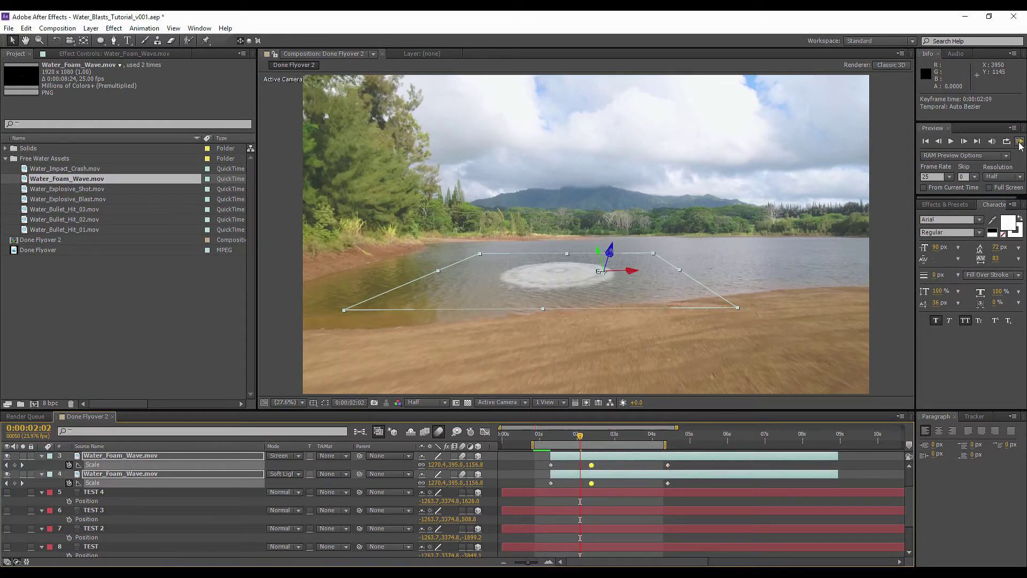
left_click_drag(537, 464, 554, 486)
right_click(551, 465)
mouse_move(577, 463)
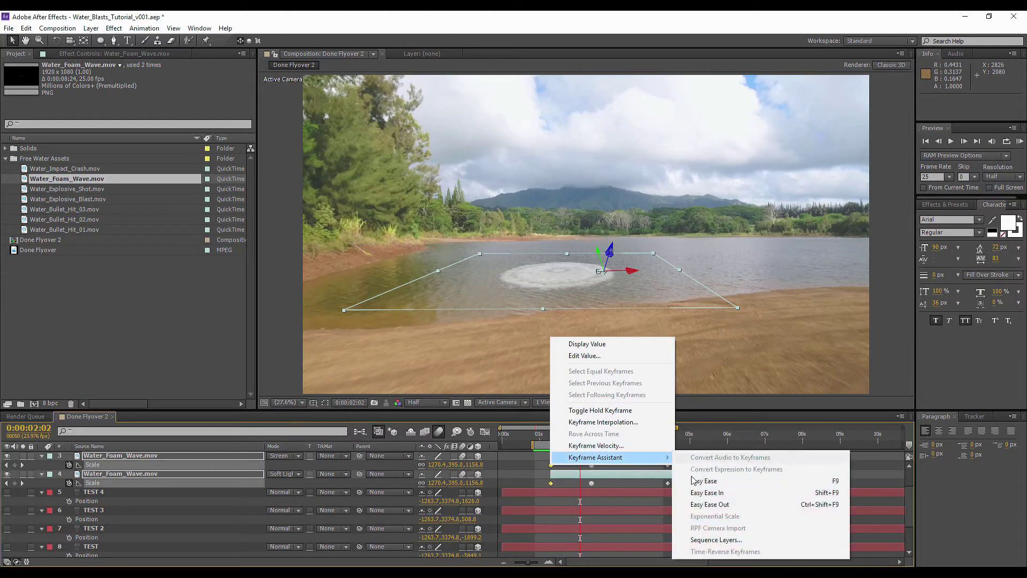
left_click(706, 504)
Inspect the Scale curves of both foam wave layers in the Graph Editor and RAM preview the animation
left_click_drag(542, 467, 682, 485)
left_click(484, 432)
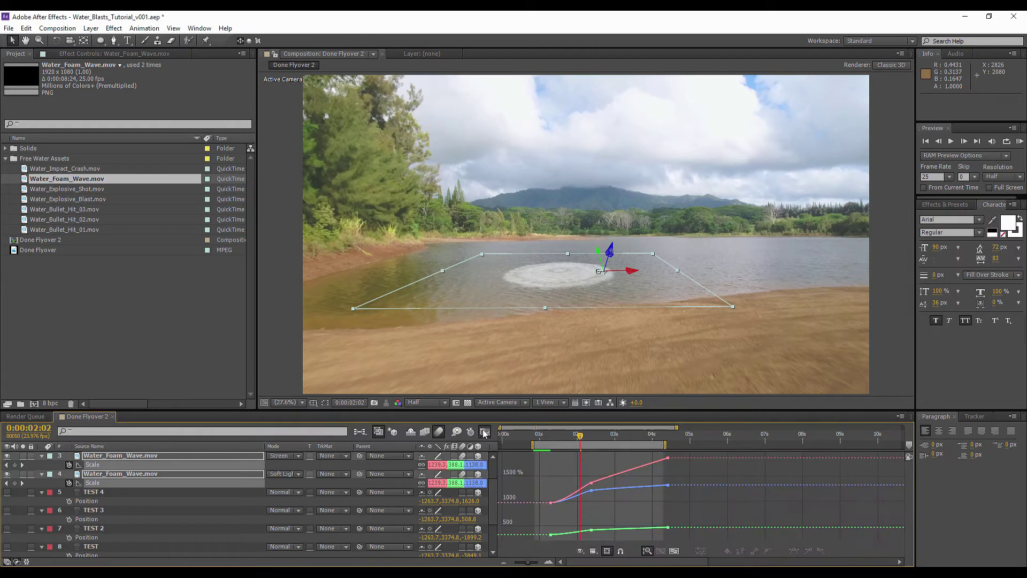
mouse_move(549, 504)
left_click(488, 431)
left_click(1019, 141)
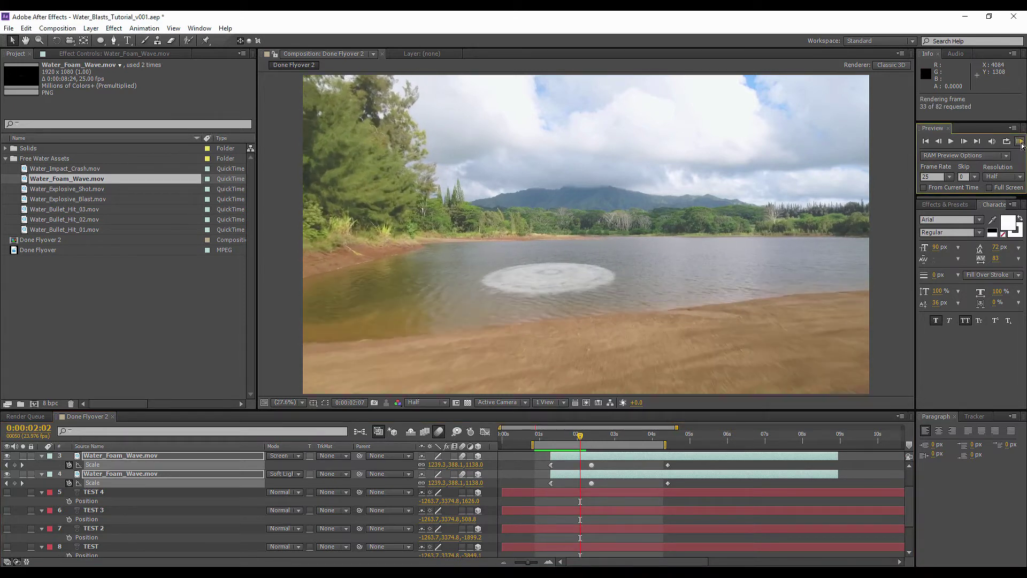
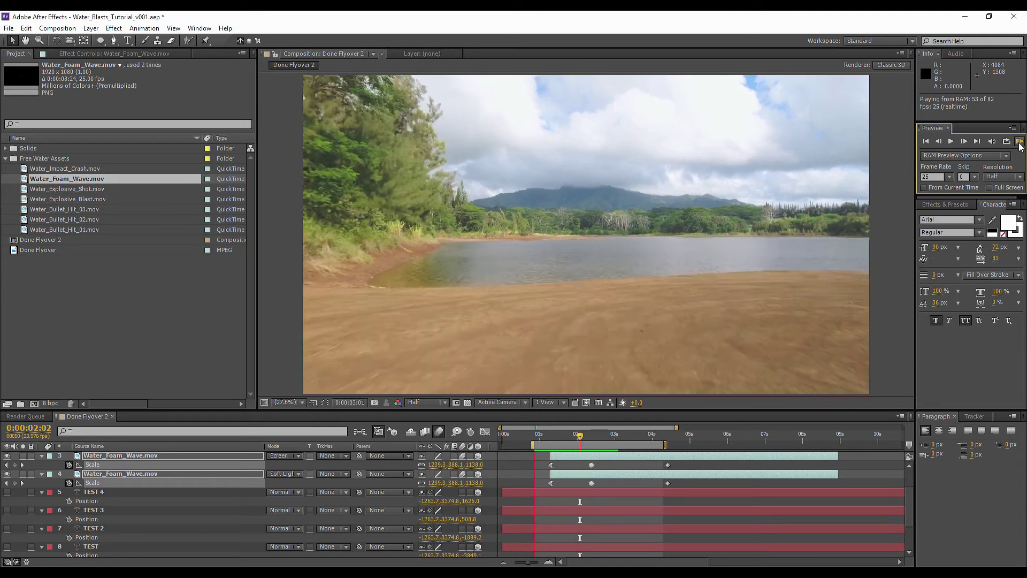
Move the last Scale keyframes of both foam wave layers to 0:00:05:19 and RAM preview the slower growth
left_click(651, 487)
left_click_drag(650, 462, 683, 468)
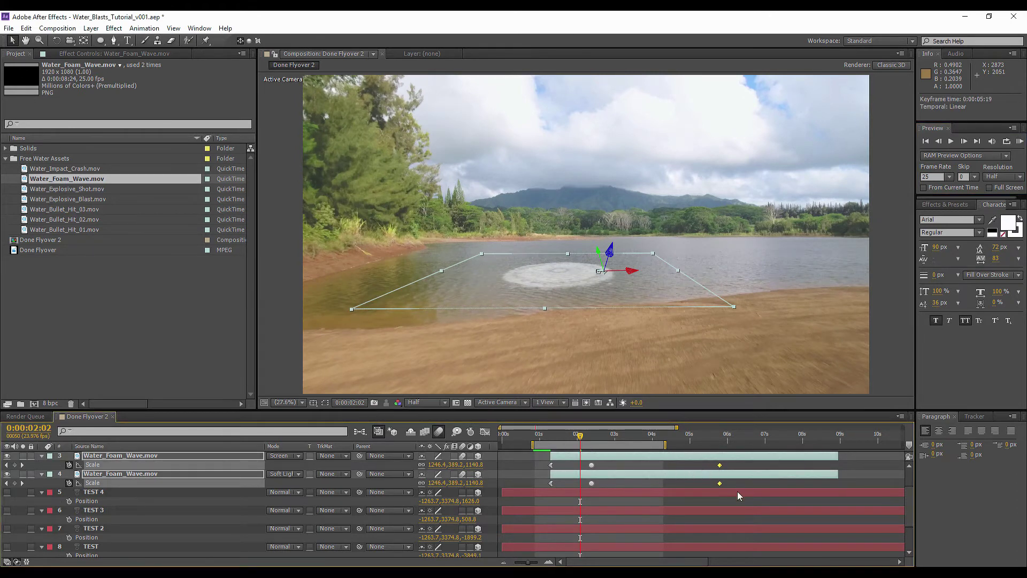
left_click(1019, 141)
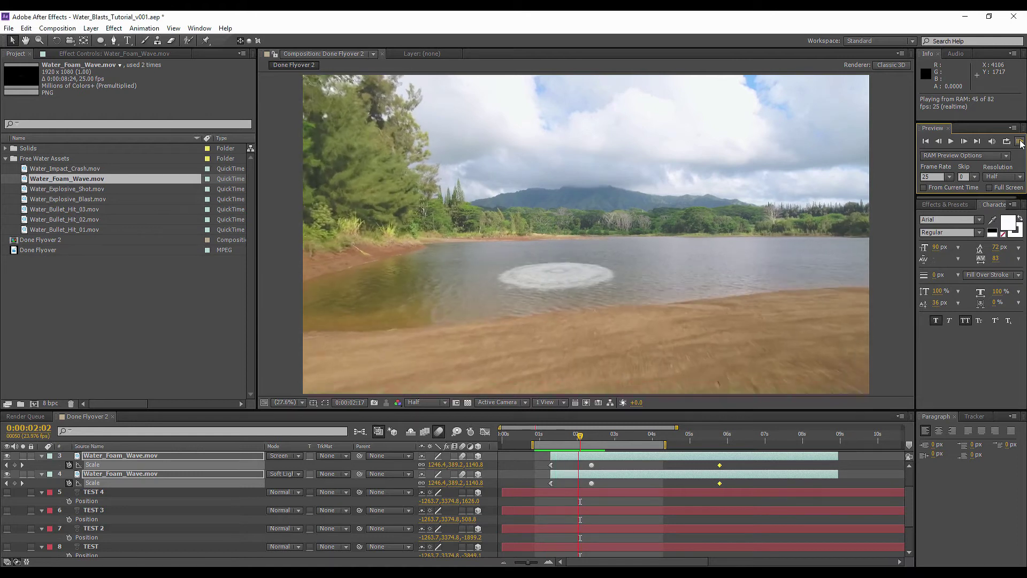
left_click(537, 425)
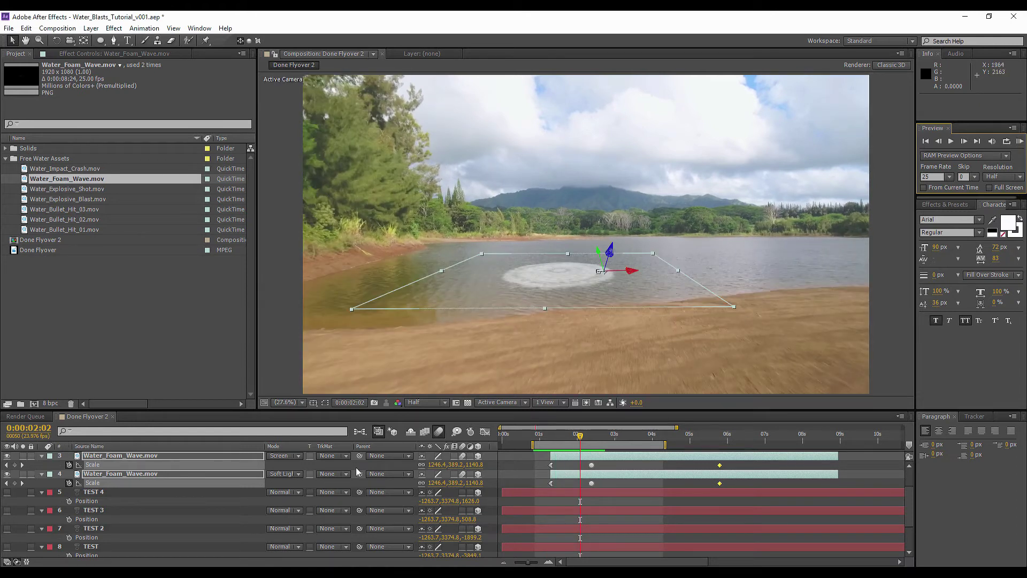
Shift the middle Scale keyframes of both foam wave layers slightly earlier, move the last ones to 0:00:04:09 and RAM preview
left_click_drag(591, 464, 587, 464)
left_click_drag(734, 490, 678, 466)
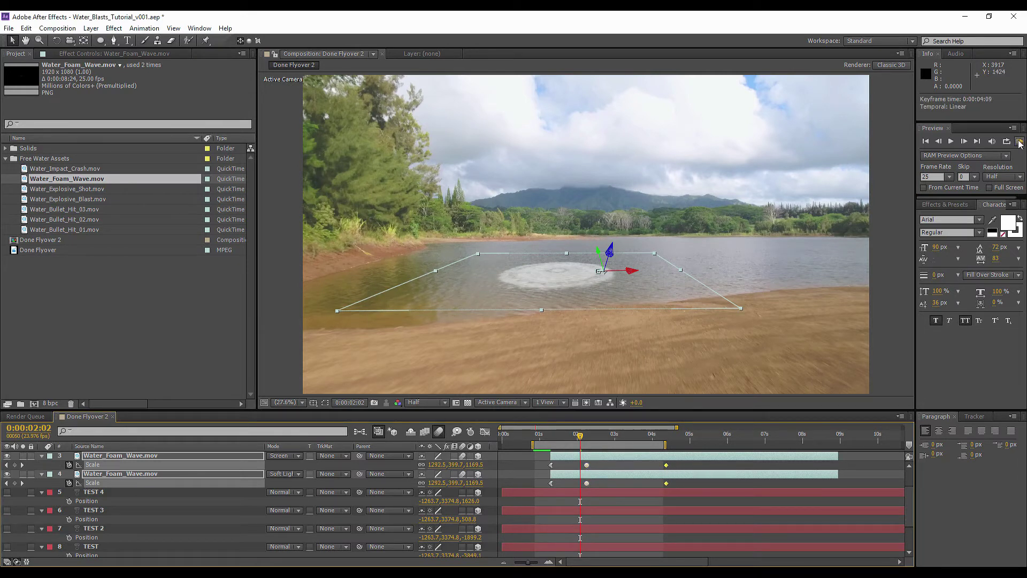
left_click(1019, 141)
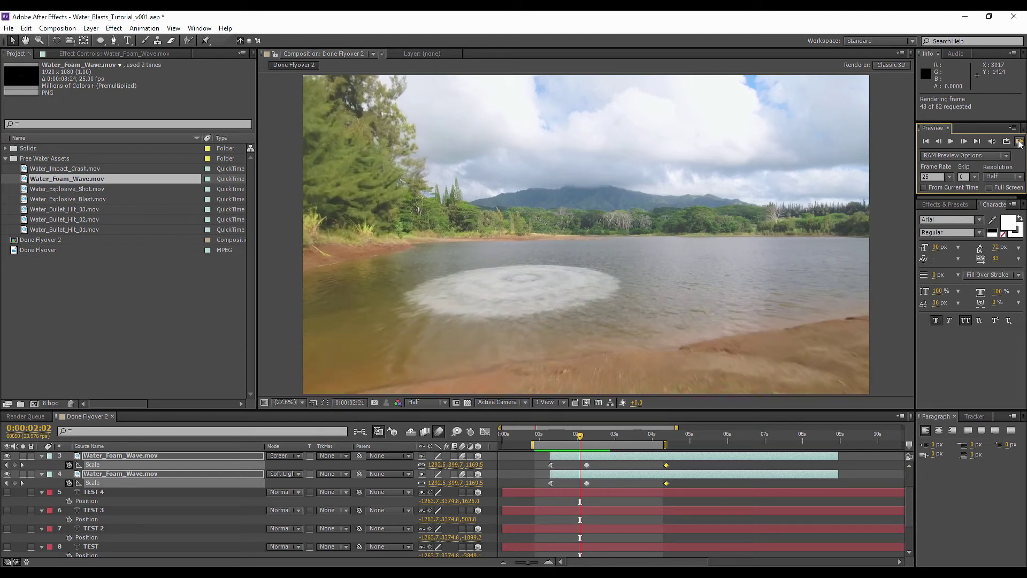
left_click(665, 469)
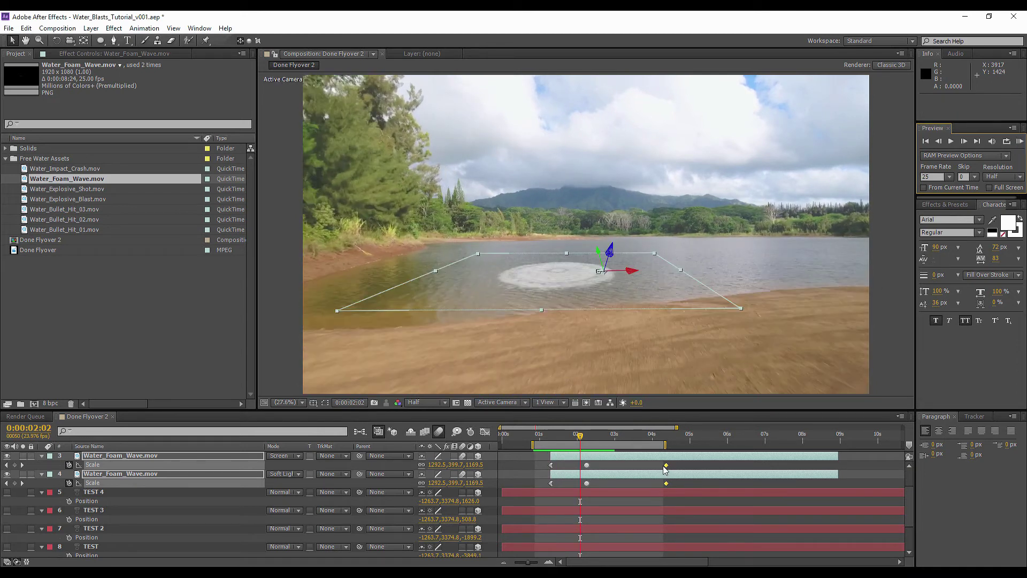
Apply Easy Ease In to the last Scale keyframes of both foam wave layers and RAM preview the result
right_click(664, 469)
mouse_move(701, 459)
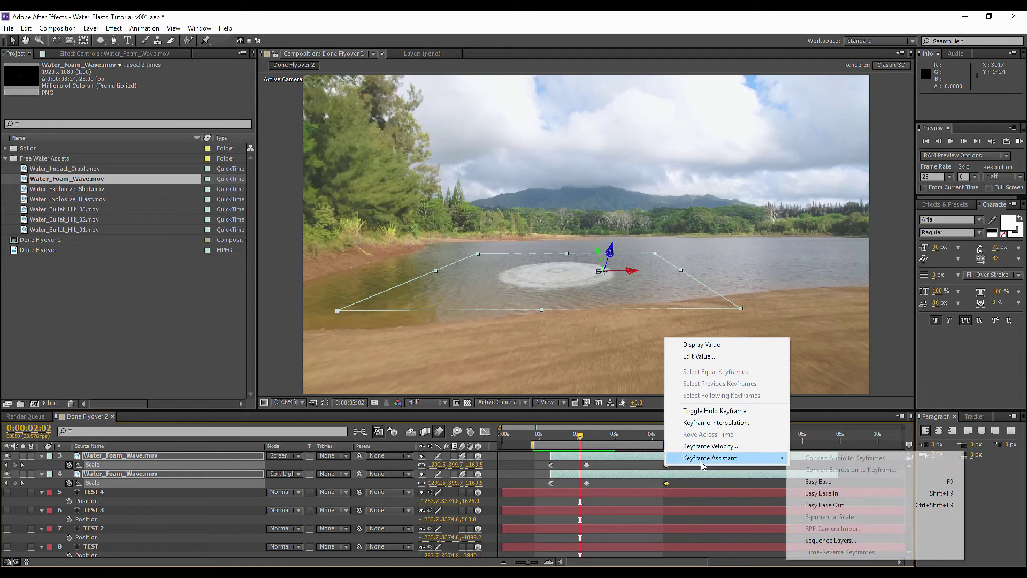
left_click(831, 493)
left_click(1020, 141)
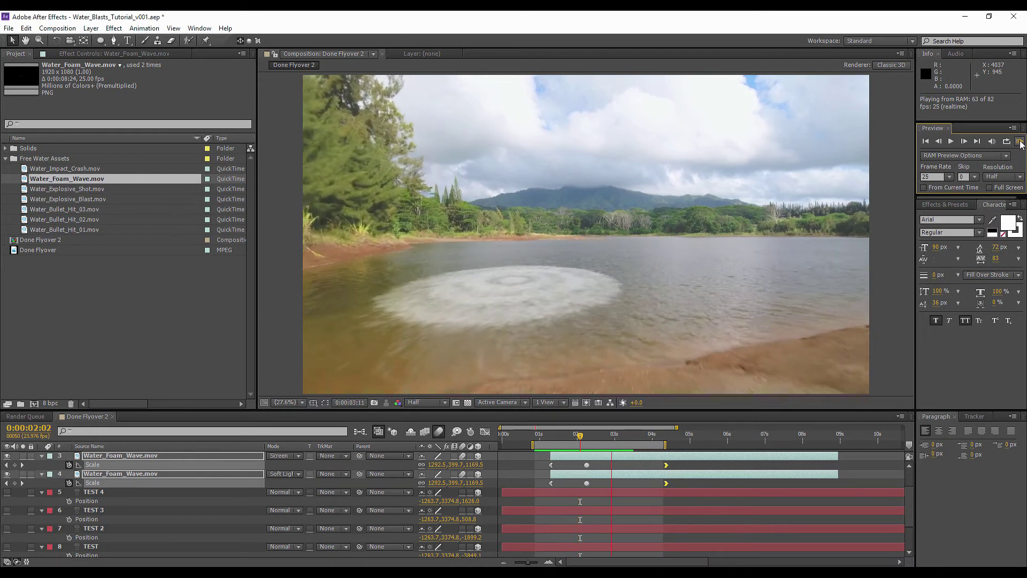
left_click(1020, 144)
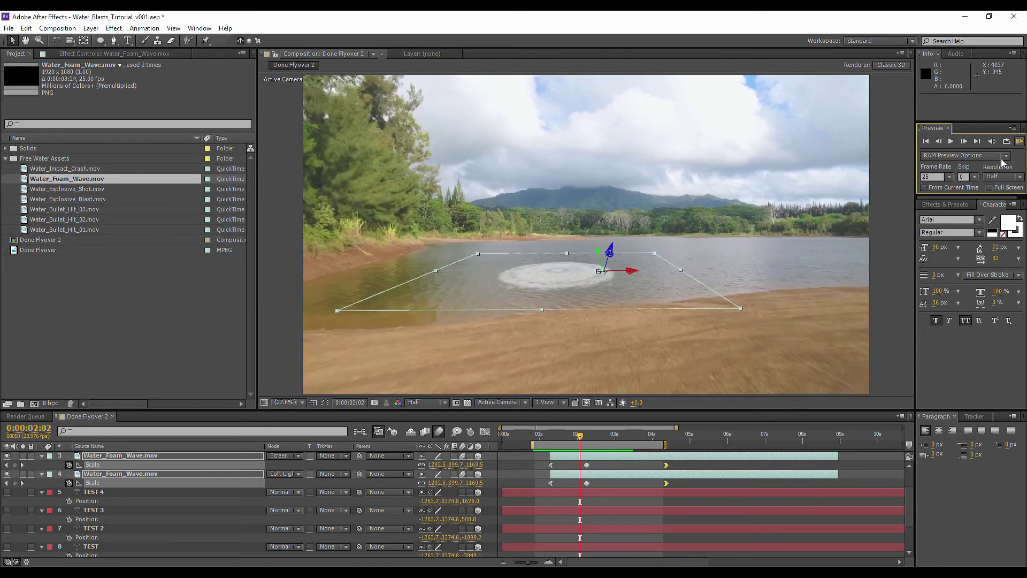
Clear the existing Position keyframes of both foam wave layers and start new ones at 0:00:01:07
left_click_drag(582, 436, 551, 436)
key("p")
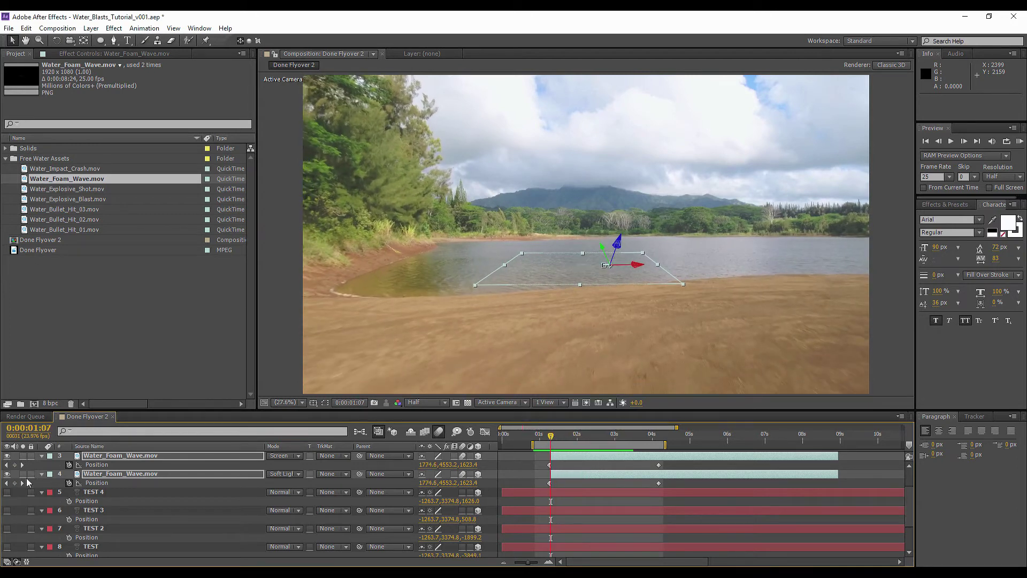
left_click(68, 465)
left_click(68, 465)
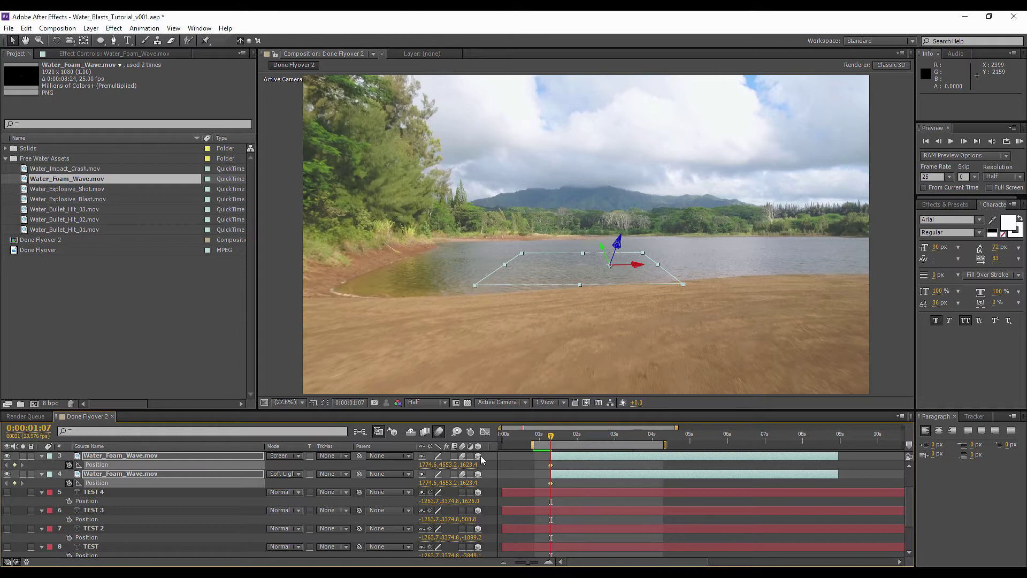
Keyframe both foam wave layers' Position at 2672.1, 4554.2, 1622.6 from 0:00:03:09, shift those keyframes slightly further along the timeline and RAM preview
left_click_drag(551, 438, 629, 440)
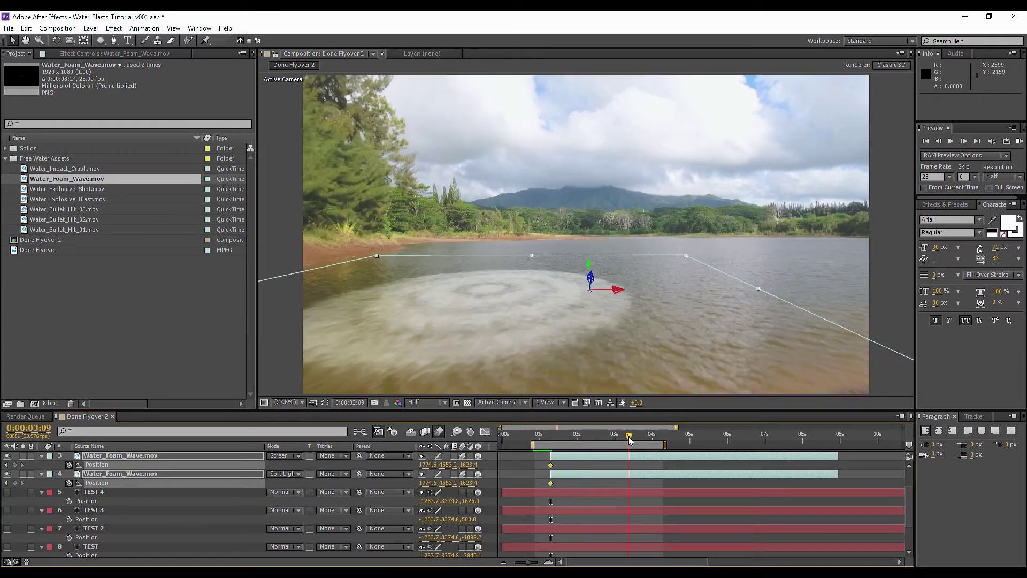
left_click_drag(598, 308, 608, 309)
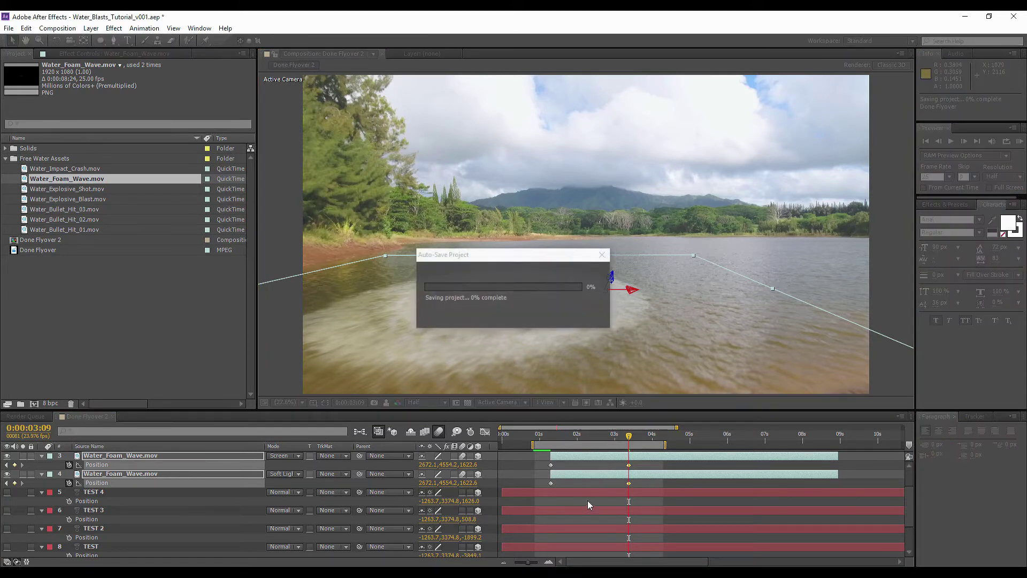
left_click_drag(628, 465, 639, 465)
left_click(1020, 141)
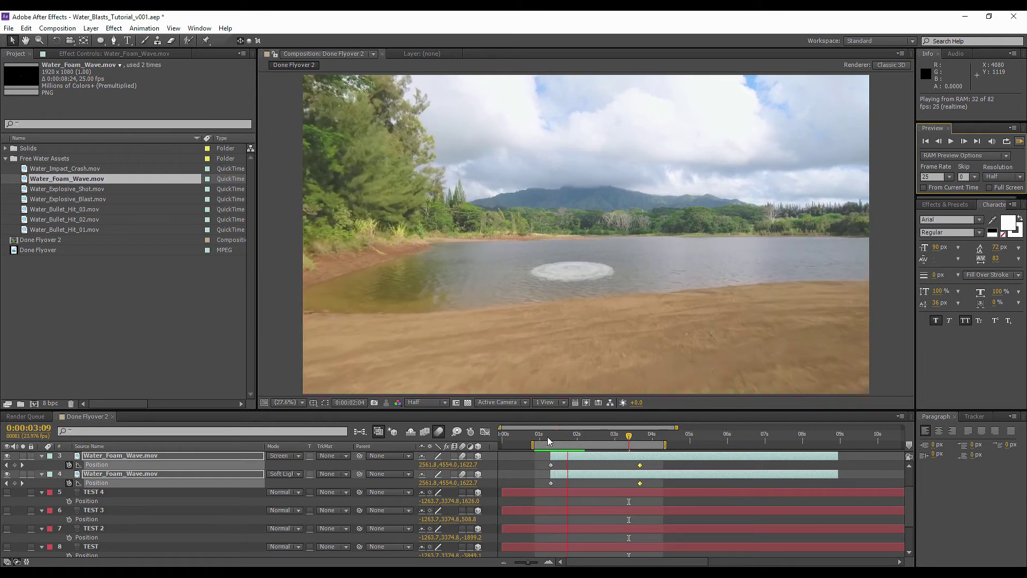
Change the Position keyframes of both foam wave layers at 0:00:01:07 to 1774.6, 4746.3, 1721.8 and RAM preview the movement
left_click_drag(550, 437, 578, 434)
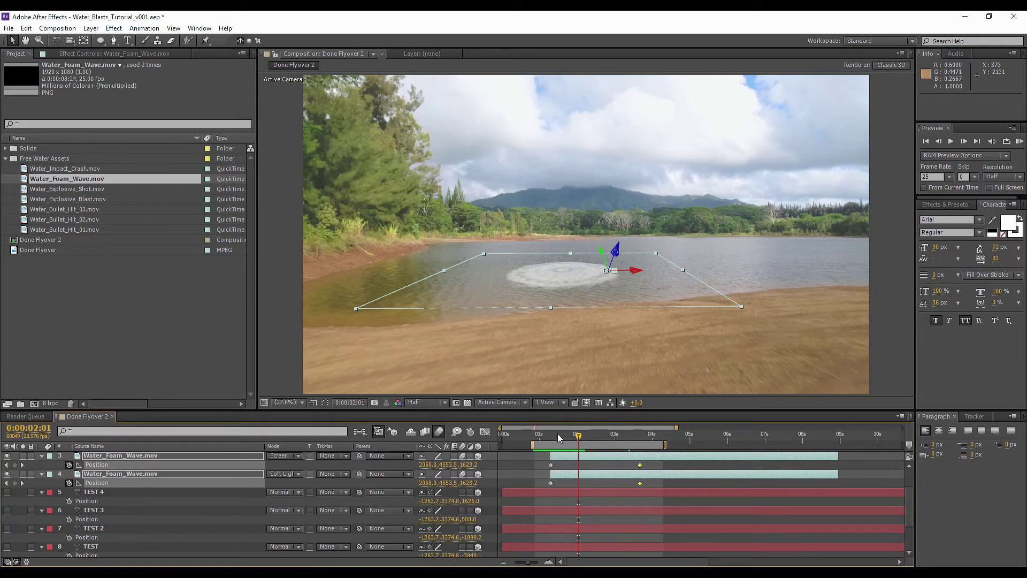
left_click_drag(557, 433, 551, 435)
left_click_drag(595, 268, 616, 250)
key("ctrl+z")
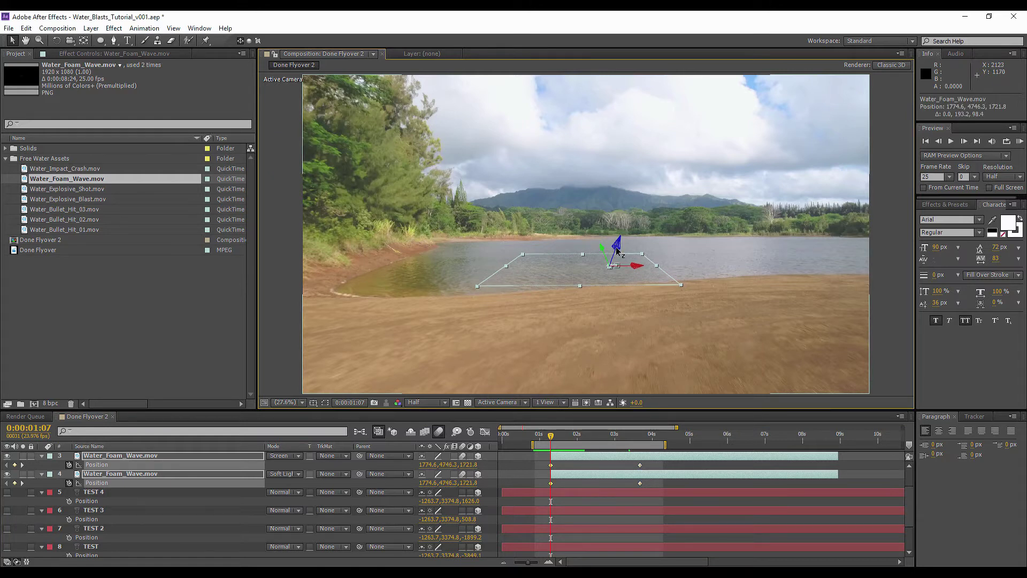
left_click(1020, 141)
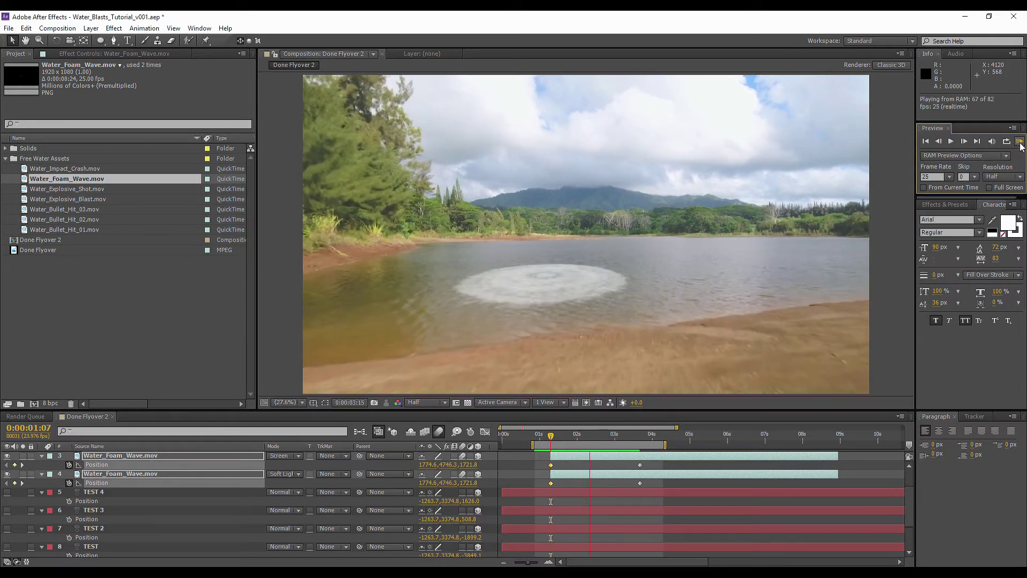
left_click(1022, 147)
Delete the middle Scale keyframe from each of the two foam wave layers and RAM preview the smoother growth
left_click_drag(553, 436, 580, 436)
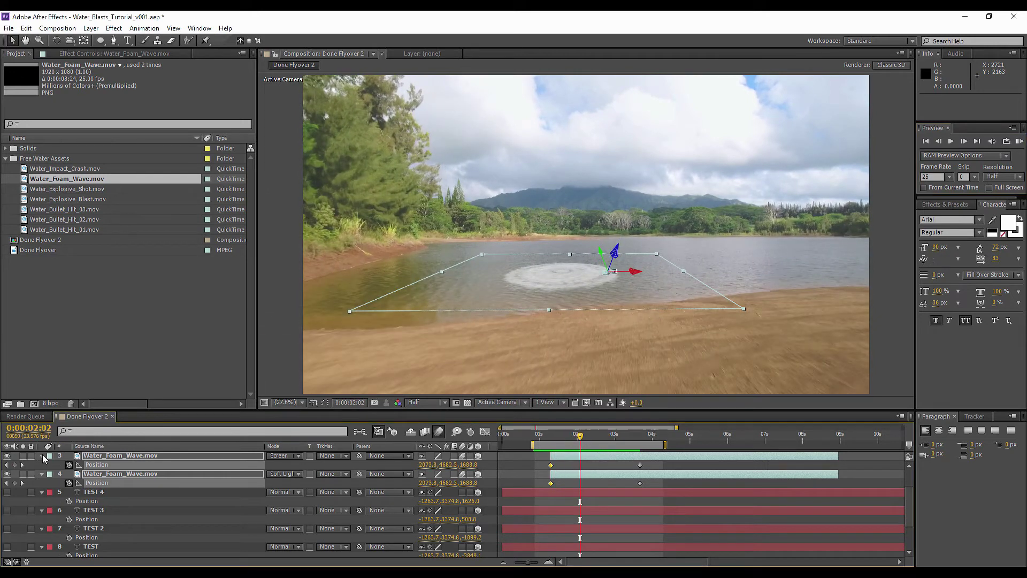
left_click(43, 455)
left_click(43, 456)
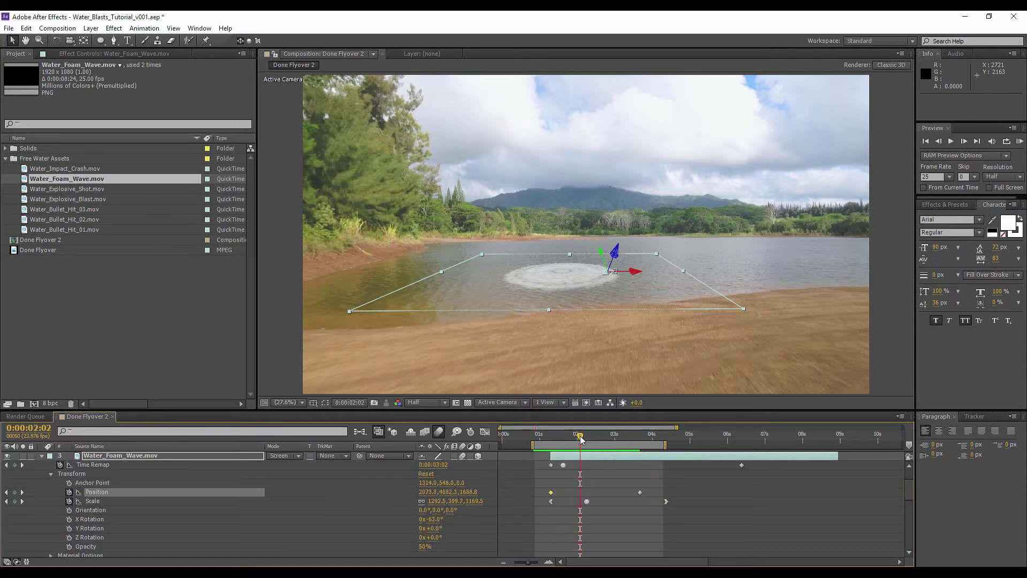
mouse_move(576, 435)
left_mouse_down()
mouse_move(588, 435)
mouse_move(560, 435)
mouse_move(590, 435)
left_mouse_up()
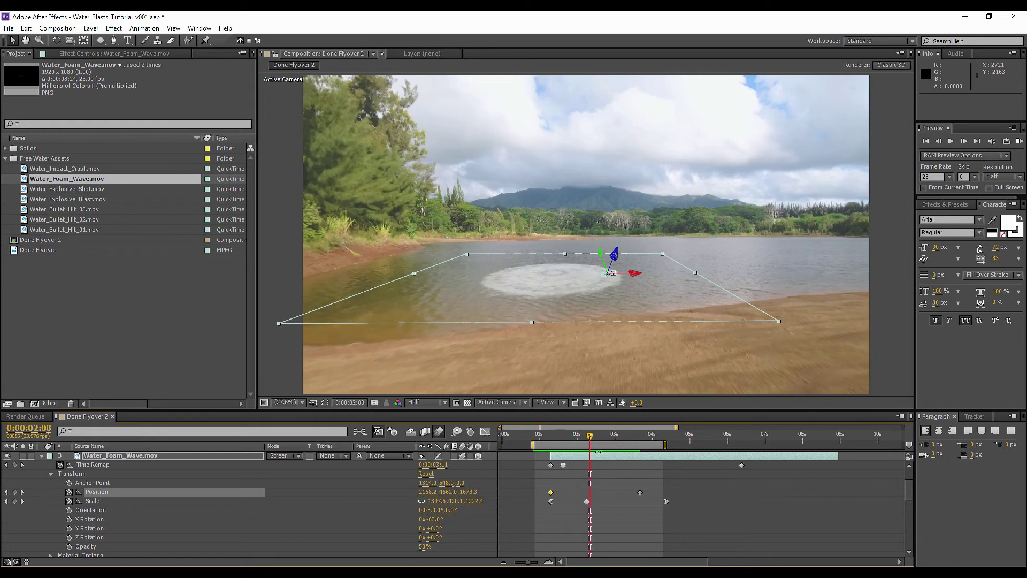
left_click_drag(571, 497, 610, 507)
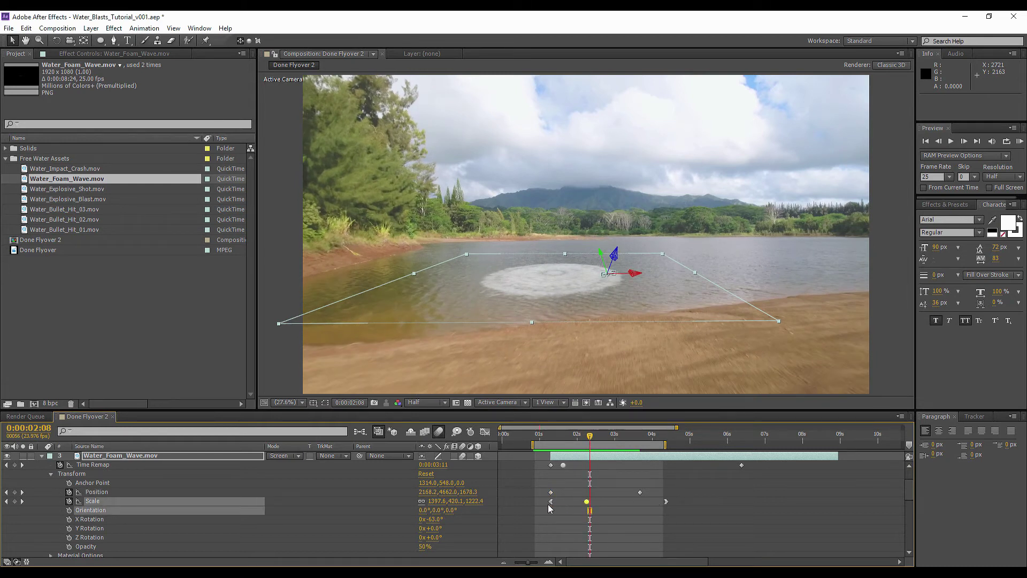
key("Delete")
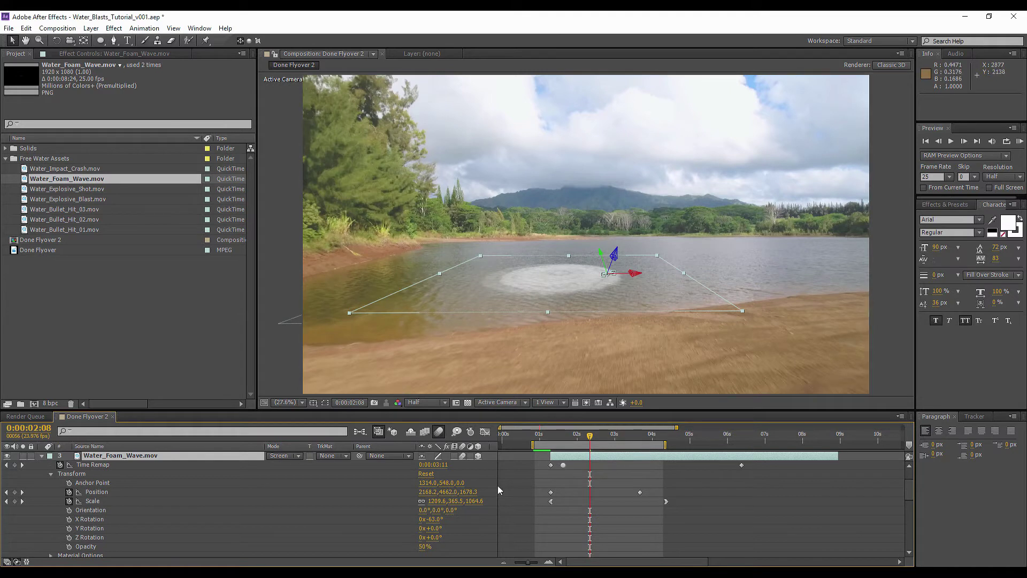
scroll(528, 511, "down", 3)
left_click(587, 529)
key("Delete")
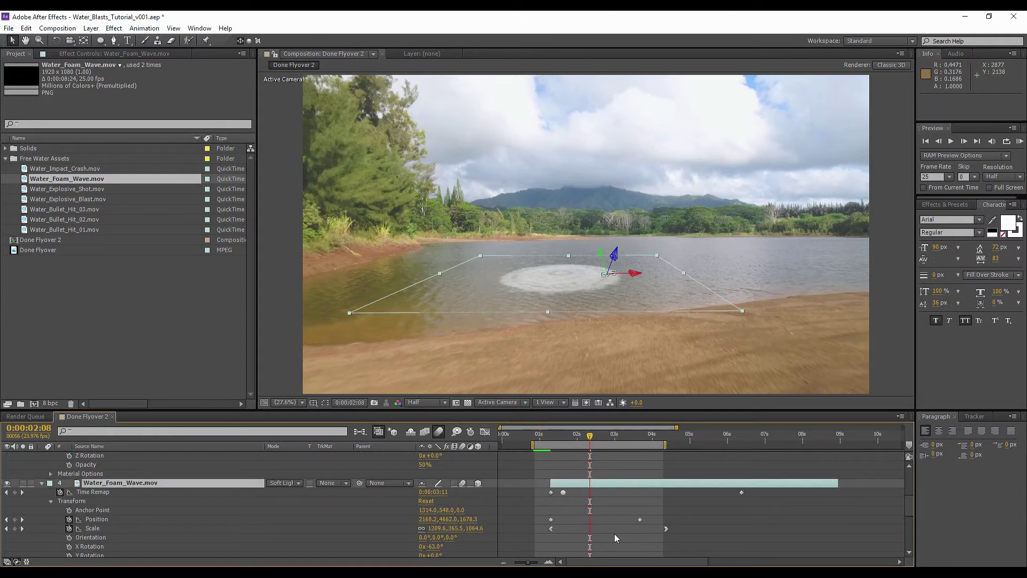
left_click(1020, 142)
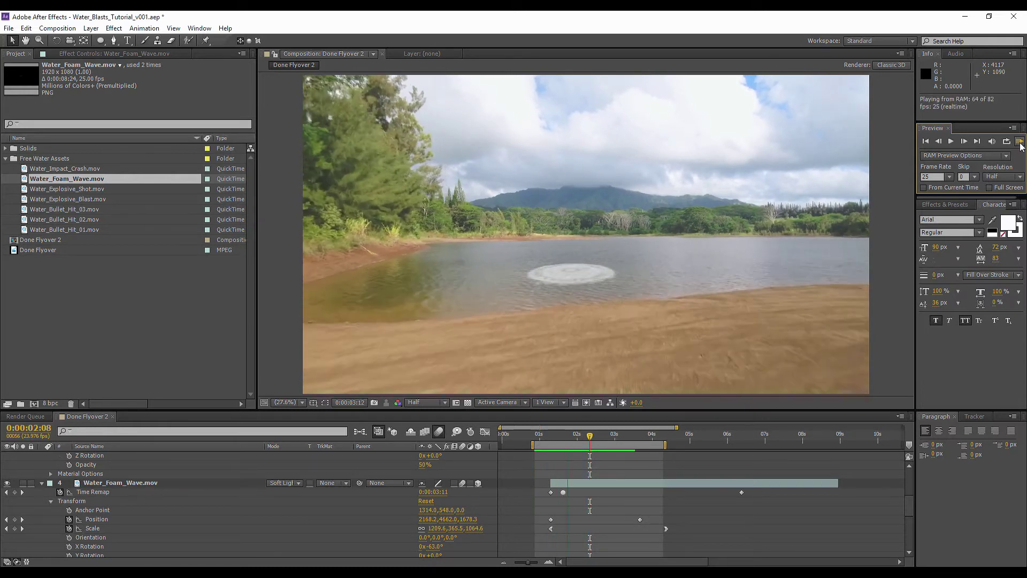
left_click(1021, 144)
Collapse the properties of both foam wave layers and advance the current time to 0:00:02:13
scroll(41, 487, "up", 3)
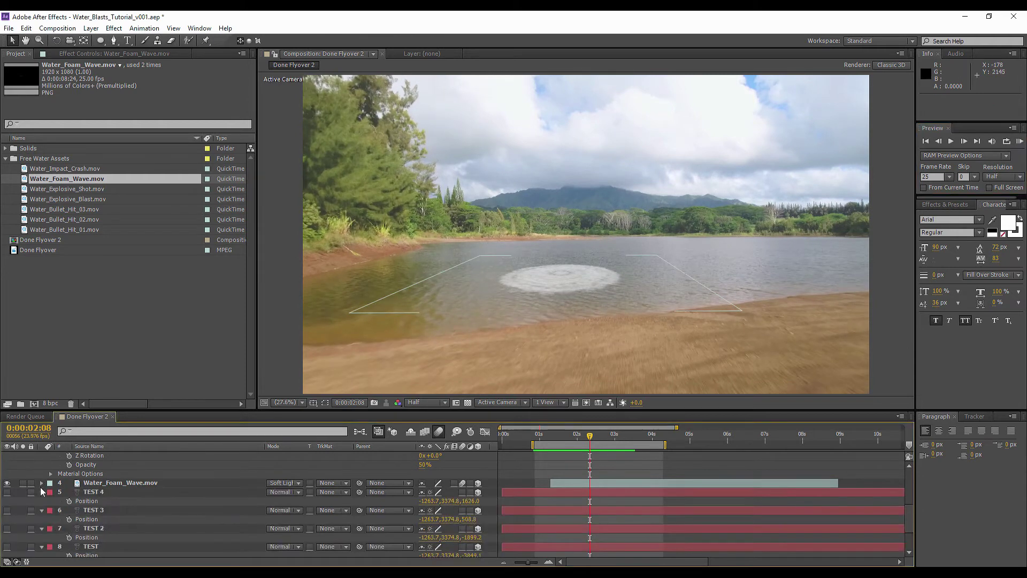
left_click(41, 456)
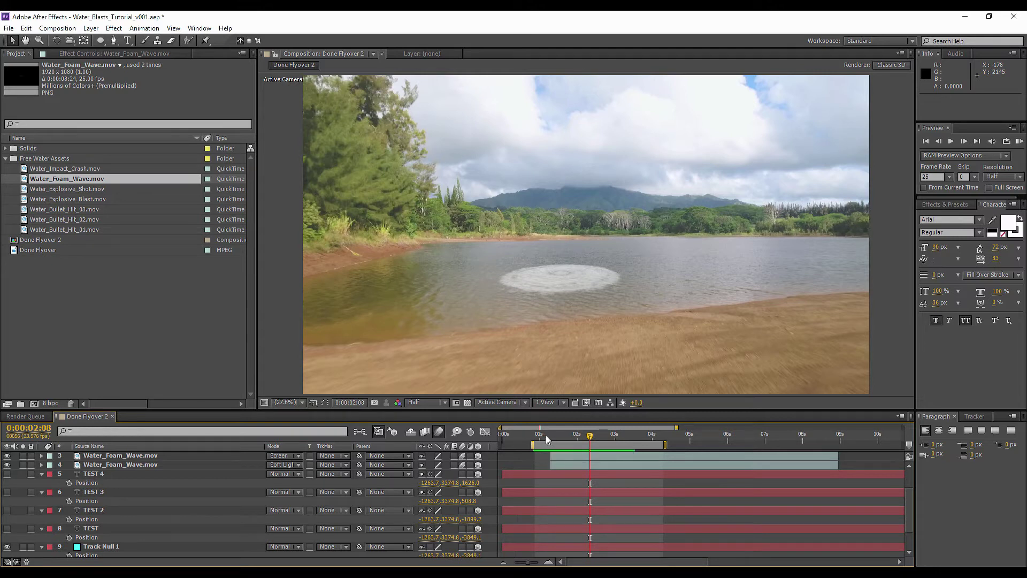
key("KP_0")
key("space")
key("Page_Down")
key("Page_Down")
key("Page_Down")
key("Page_Down")
key("Page_Down")
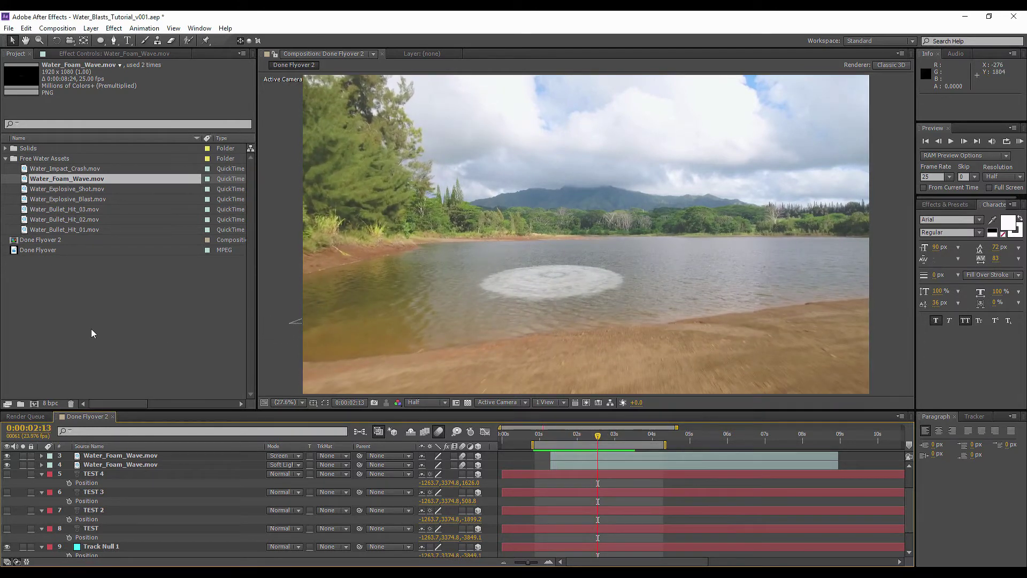
Delete the TEST, TEST 2, TEST 3 and TEST 4 text layers from the composition
left_click(98, 473)
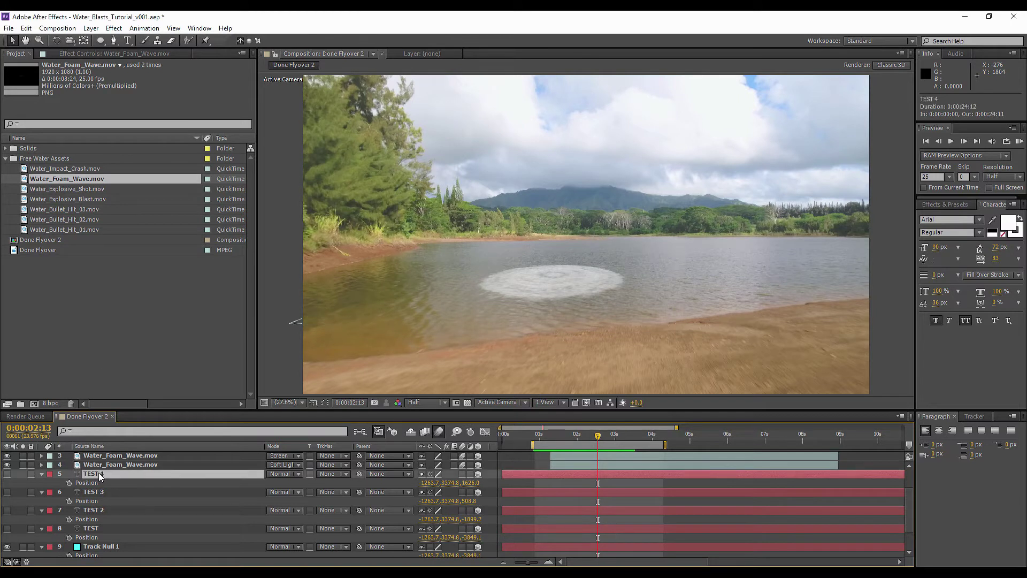
left_click(95, 527, "shift")
key("Delete")
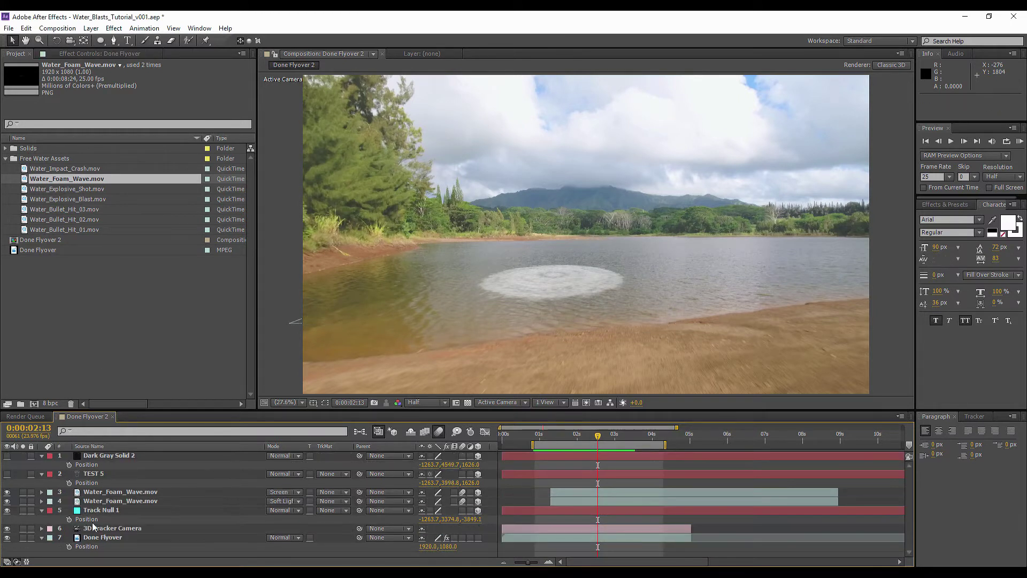
Delete the Dark Gray Solid 2 layer and move the current time to 0:00:02:11
left_click(130, 455)
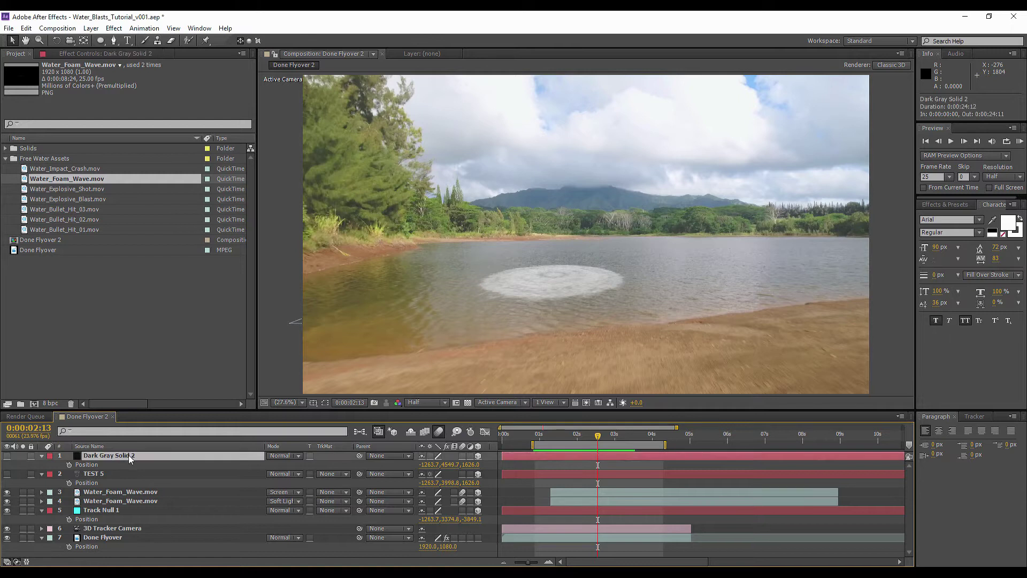
key("Delete")
left_click_drag(554, 436, 595, 436)
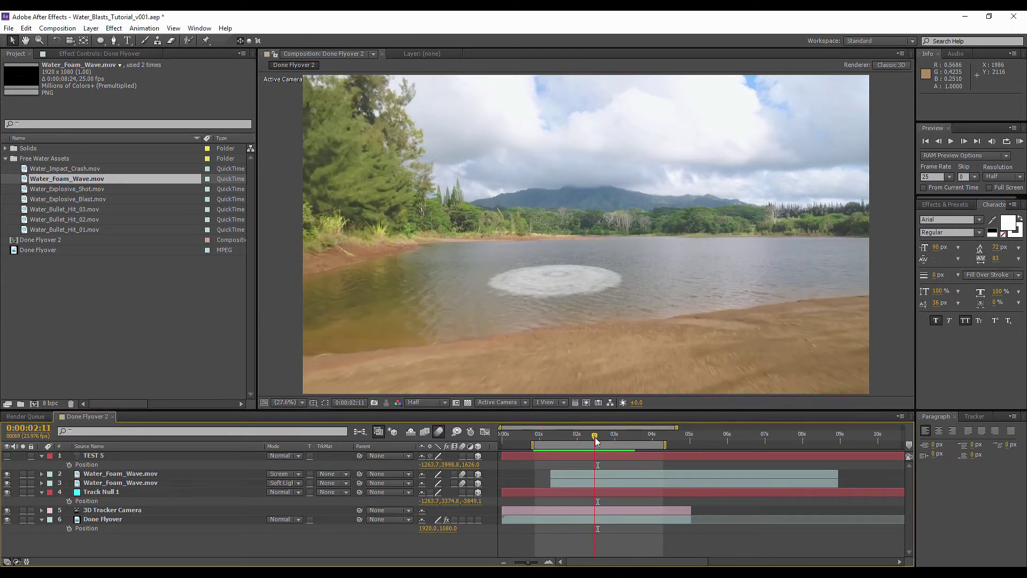
Add Water_Explosive_Blast.mov directly above the foam wave layers, starting at 0:00:01:07, and make it a 3D layer
left_click(91, 315)
left_click(82, 198)
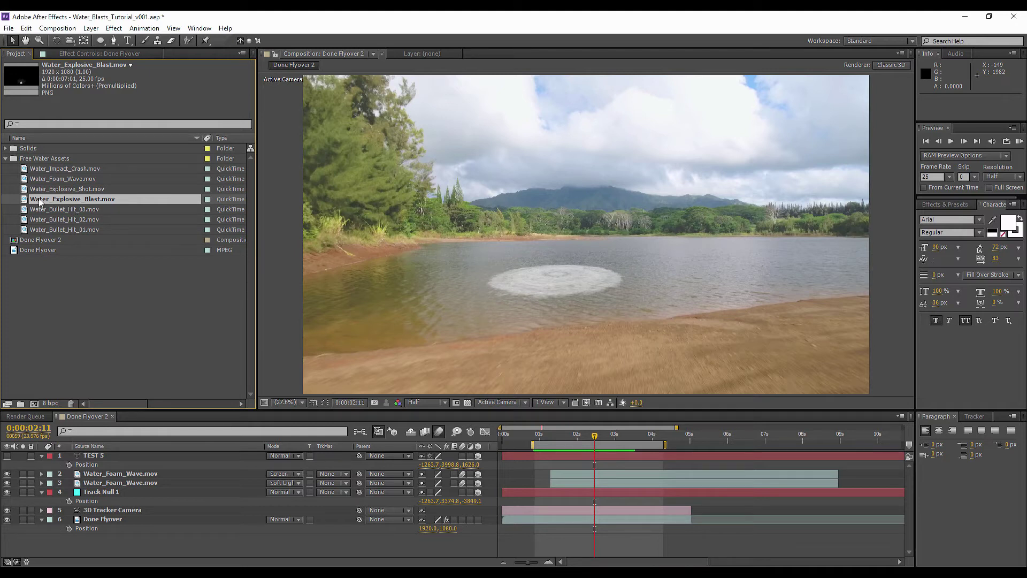
left_click_drag(42, 202, 582, 477)
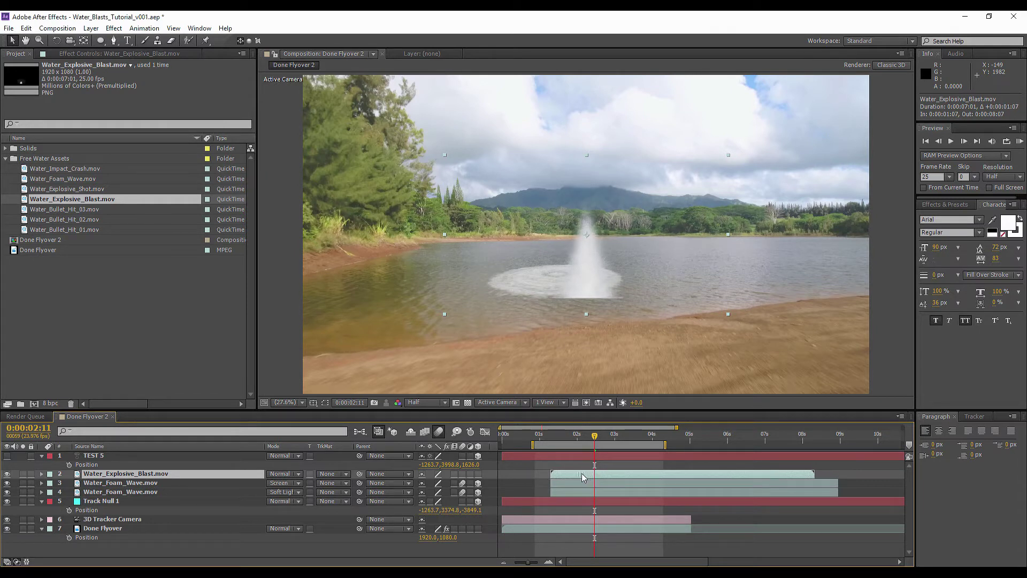
left_click(478, 474)
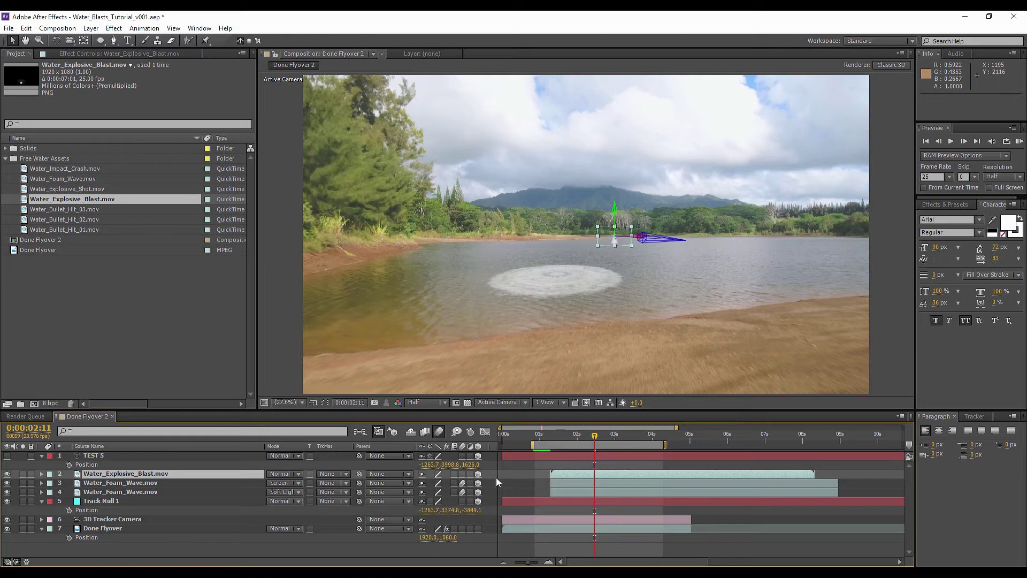
Copy the lower foam wave's Position at 0:00:01:07 onto the explosive blast layer and remove the pasted Position keyframes
key("p")
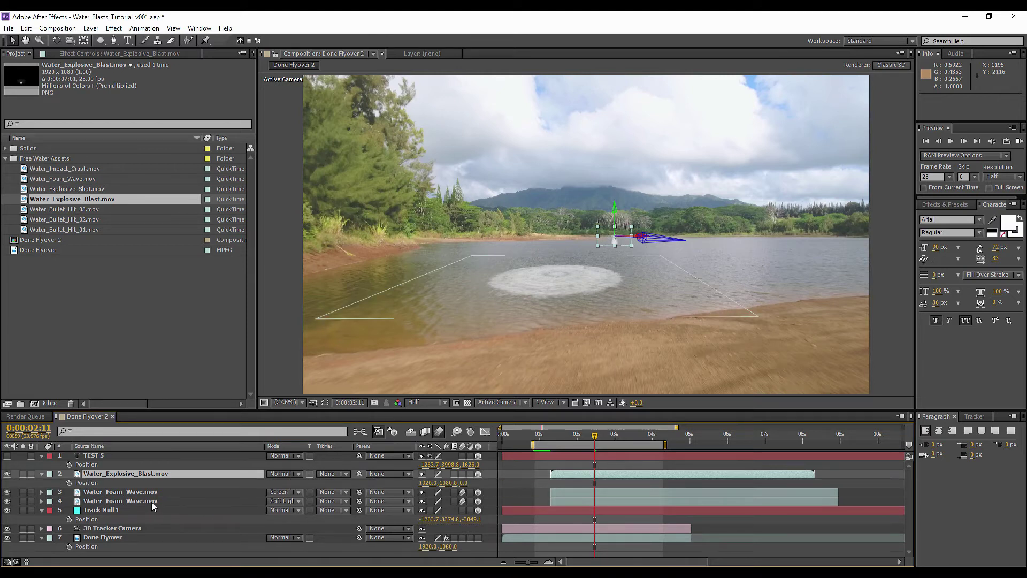
left_click(150, 500)
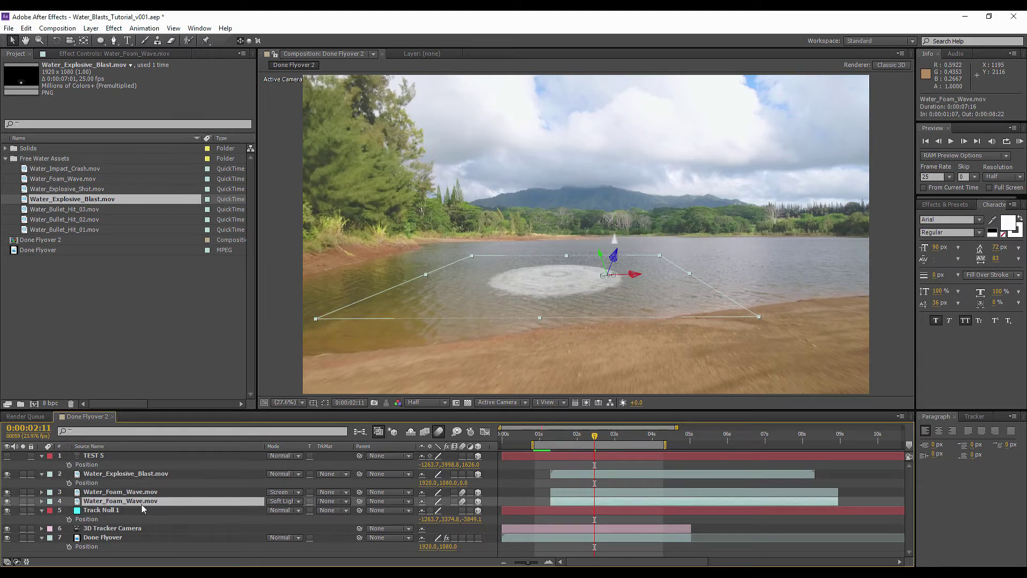
key("p")
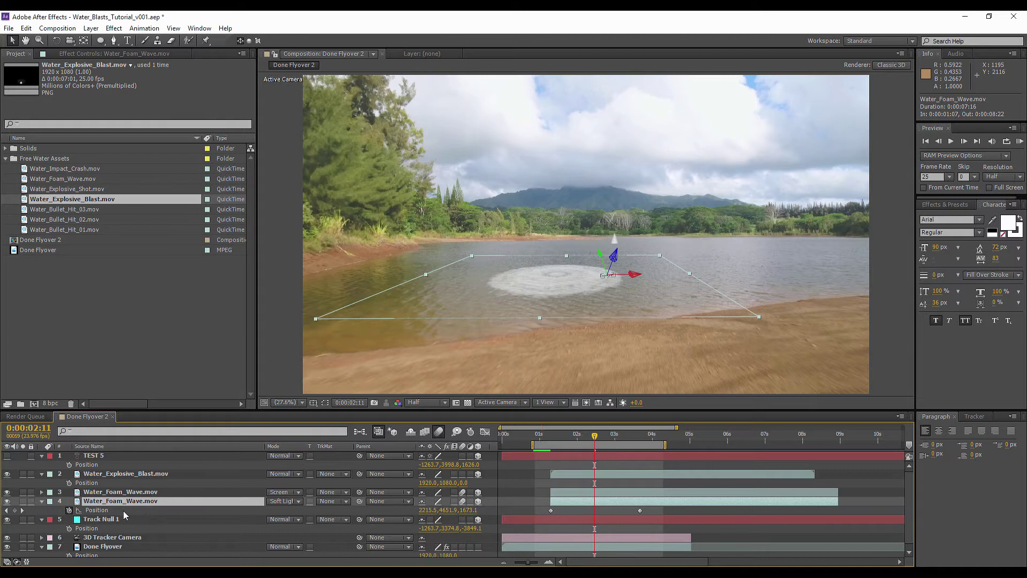
left_click(551, 441)
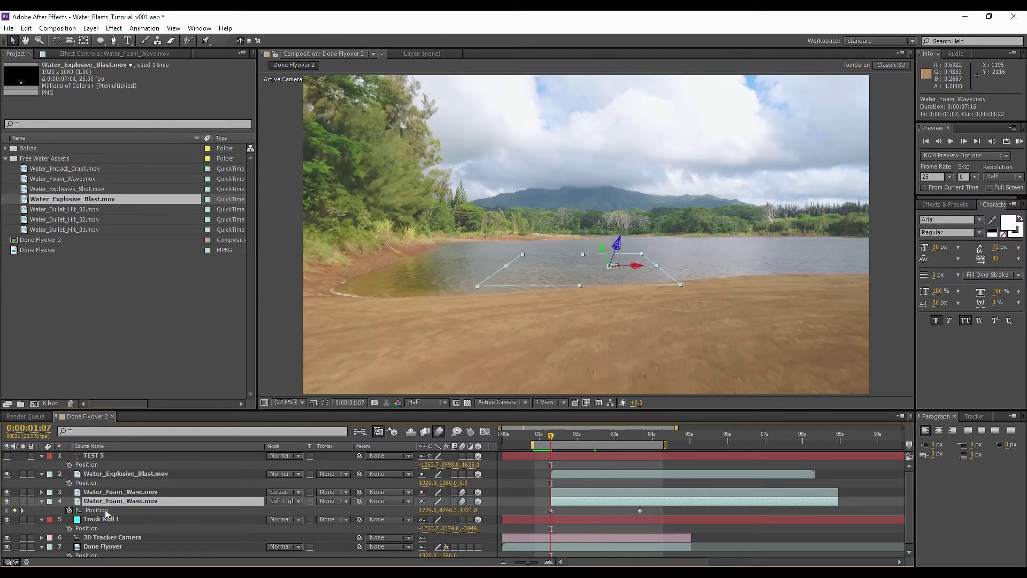
left_click(97, 510)
key("ctrl+c")
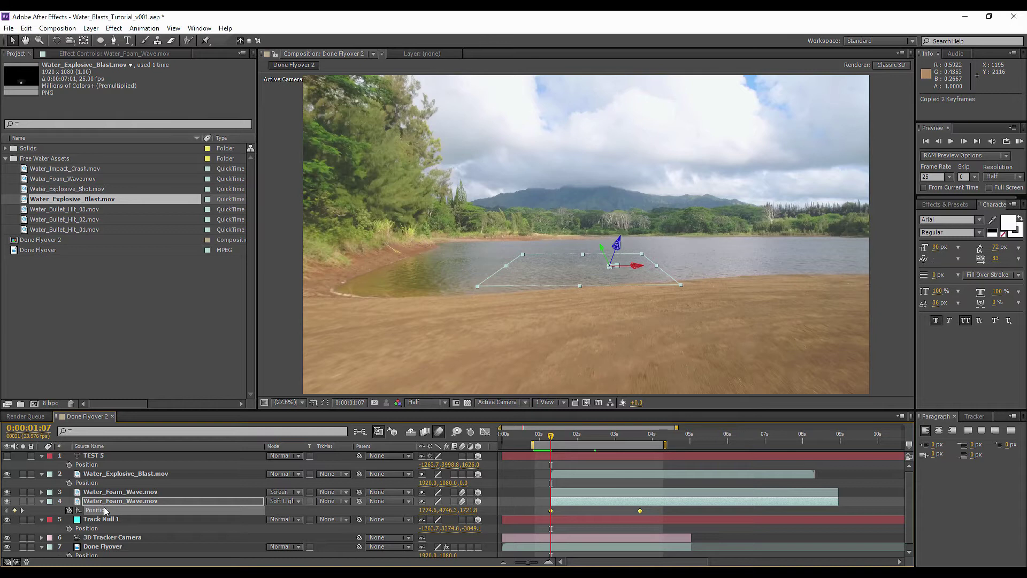
left_click(90, 483)
key("ctrl+v")
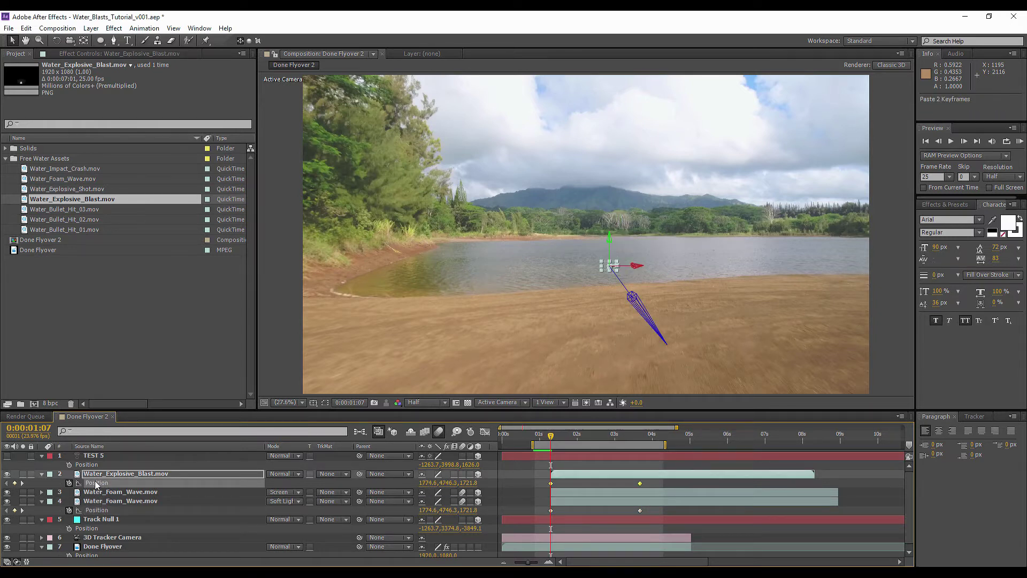
left_click(69, 484)
Scale the explosive blast layer to 807% and shift its anchor point down to the base of the splash
key("s")
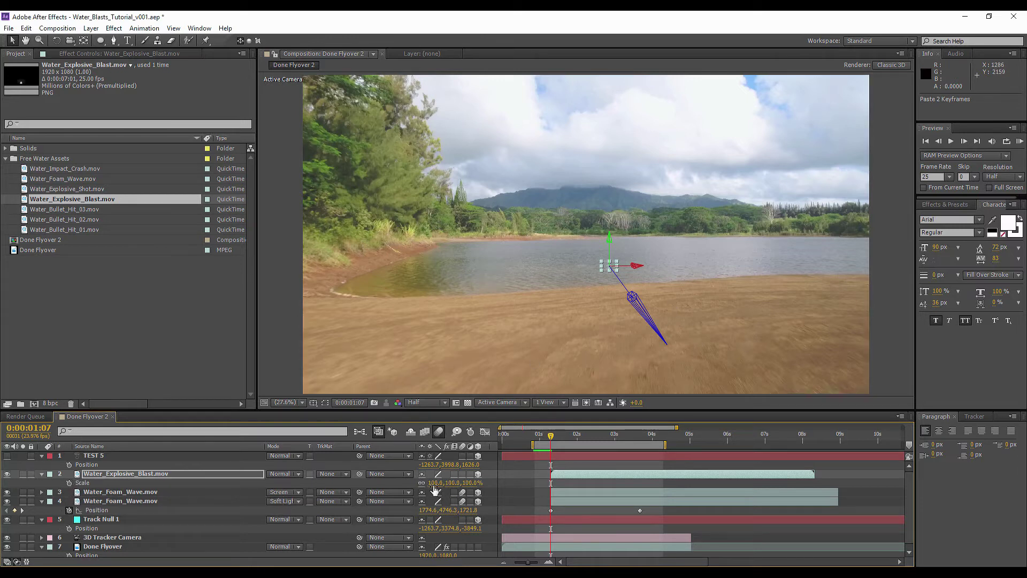
key("a")
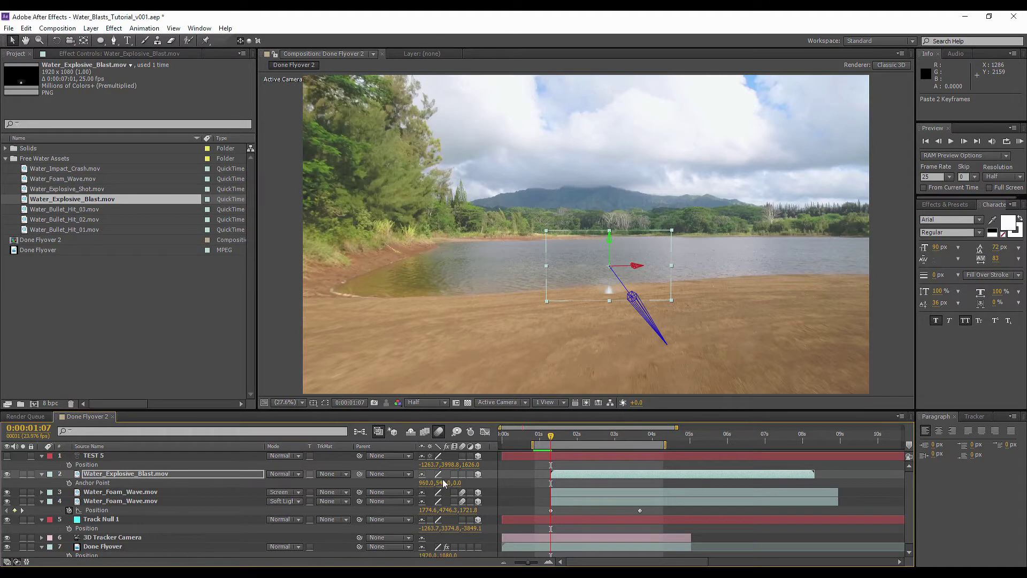
left_click_drag(565, 450, 740, 395)
key("slash")
mouse_move(442, 487)
left_mouse_down()
mouse_move(461, 478)
mouse_move(431, 484)
mouse_move(456, 483)
left_mouse_up()
key("s")
key("ctrl+z")
key("comma")
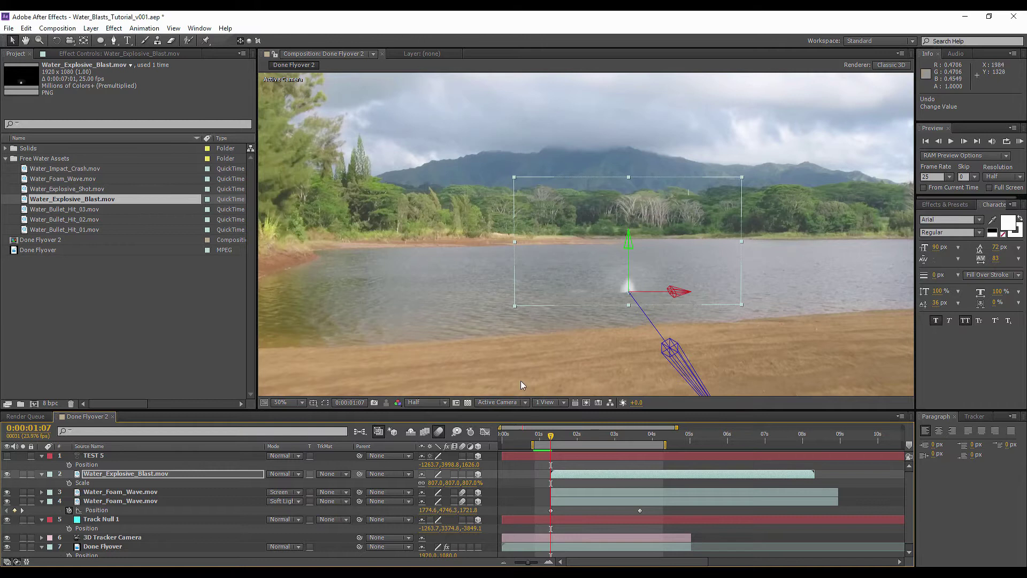
Check the start of the blast and move the blast layer along X to about -1495.4, over the foam wave
key("KP_0")
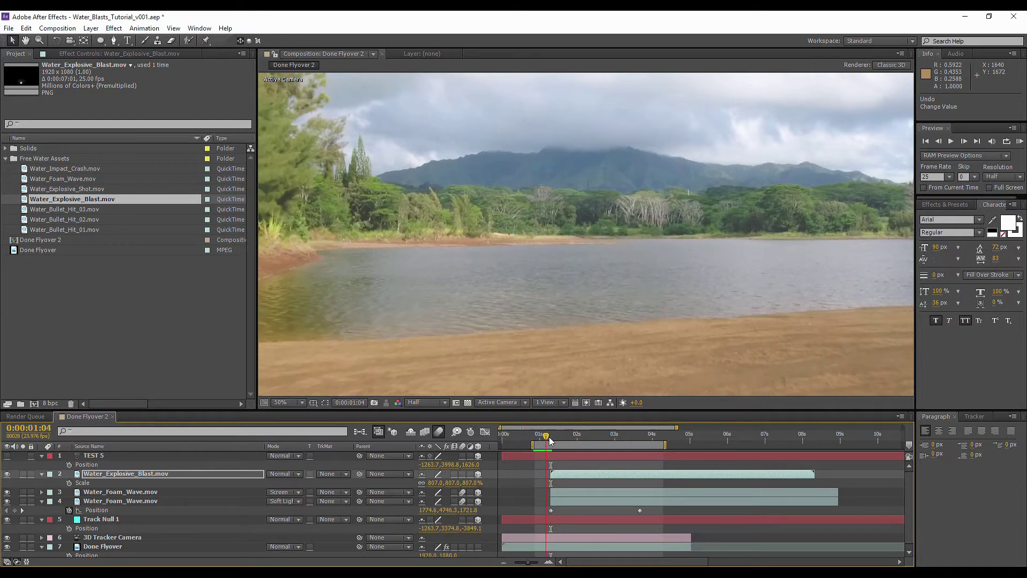
key("Escape")
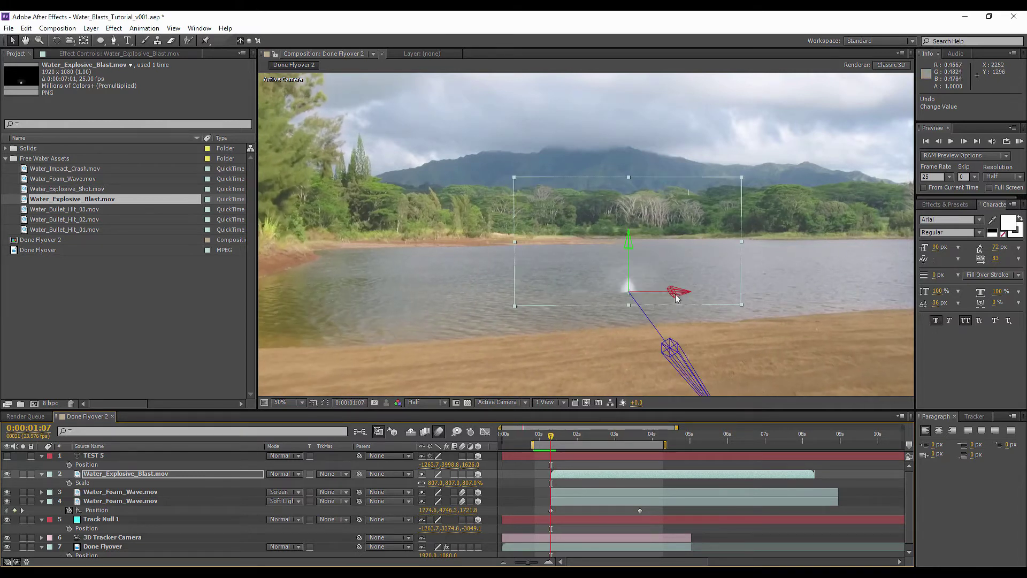
left_click_drag(673, 292, 601, 301)
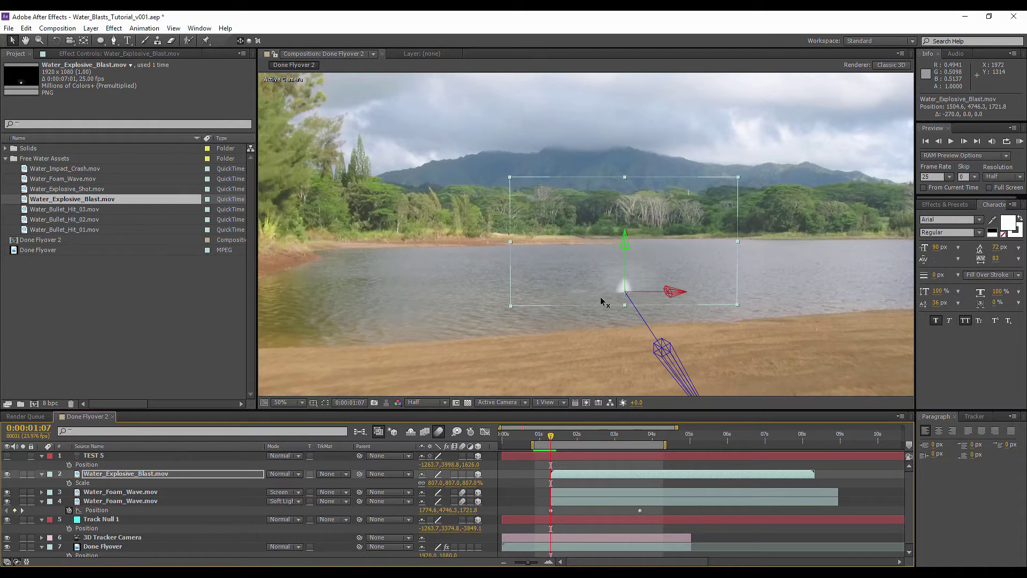
left_click_drag(670, 294, 589, 304)
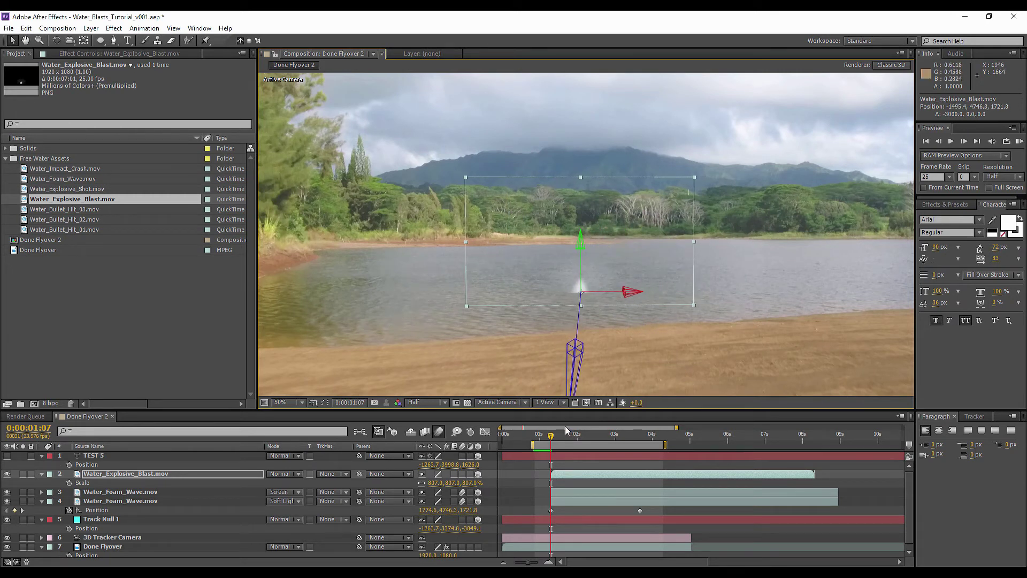
At 0:00:02:03, enlarge the explosive blast layer to 1676% scale
left_click_drag(552, 437, 581, 434)
key("s")
key("s")
left_click_drag(435, 483, 844, 433)
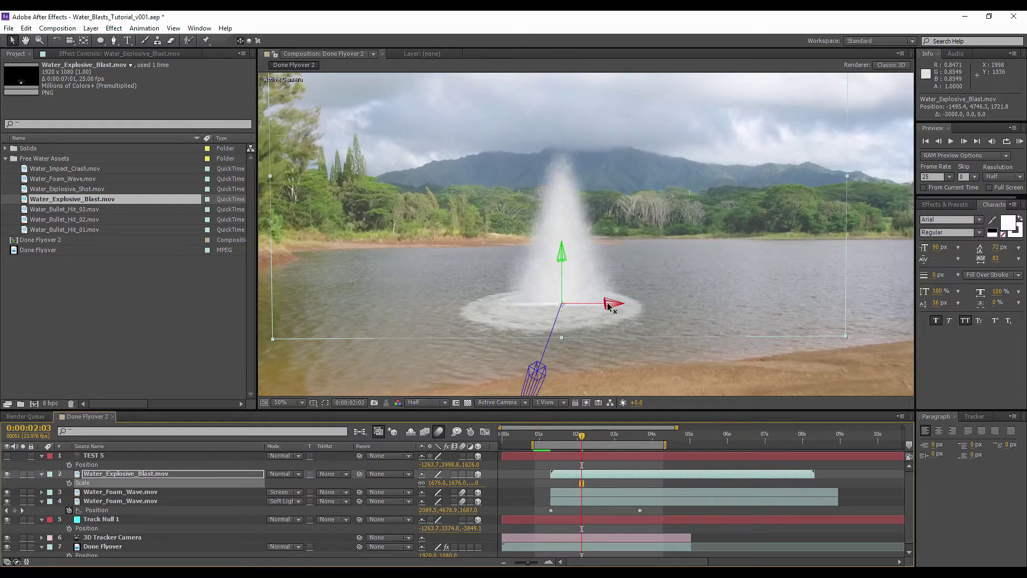
RAM preview the enlarged water blast together with the foam wave in the flyover
left_click(283, 402)
left_click(315, 209)
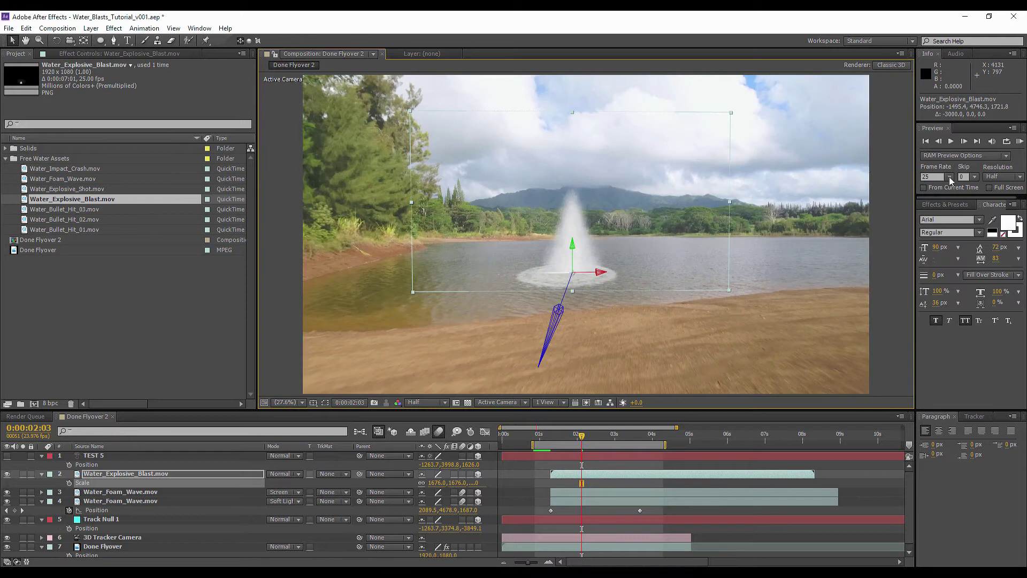
left_click(1020, 141)
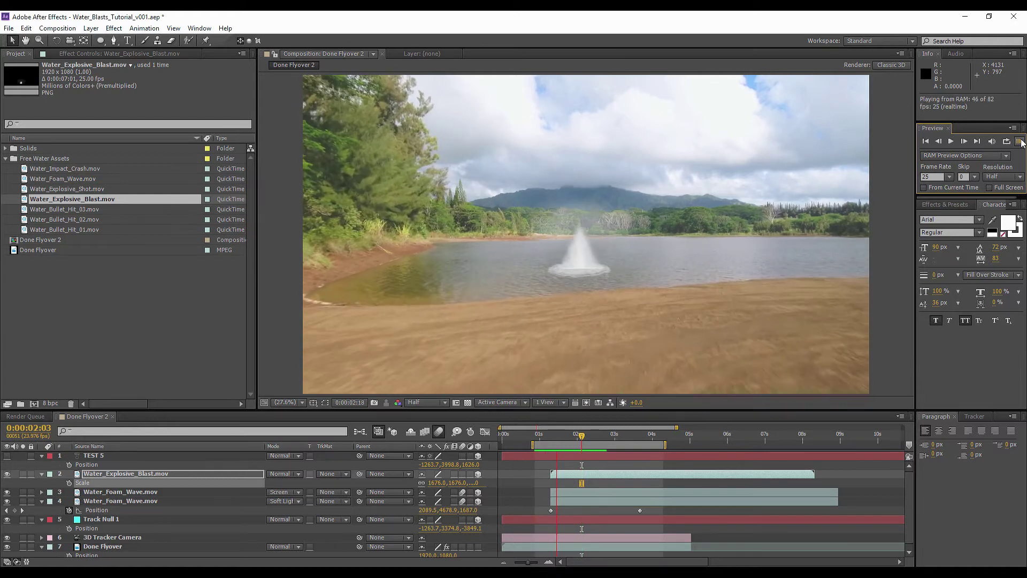
left_click(1020, 141)
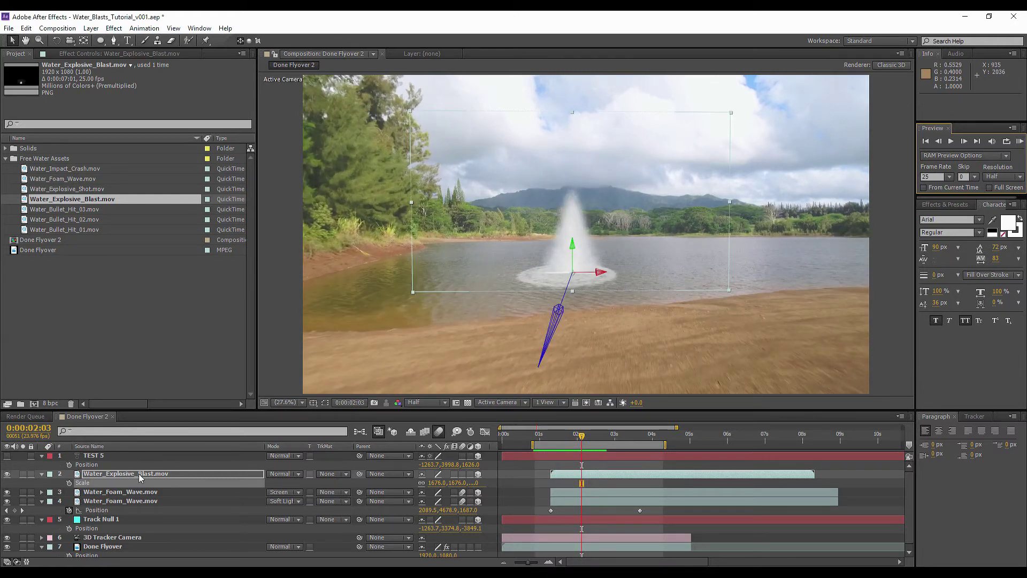
Raise the explosive blast layer to a Y position of about 4528.3 so its base sits within the foam ring
key("period")
key("period")
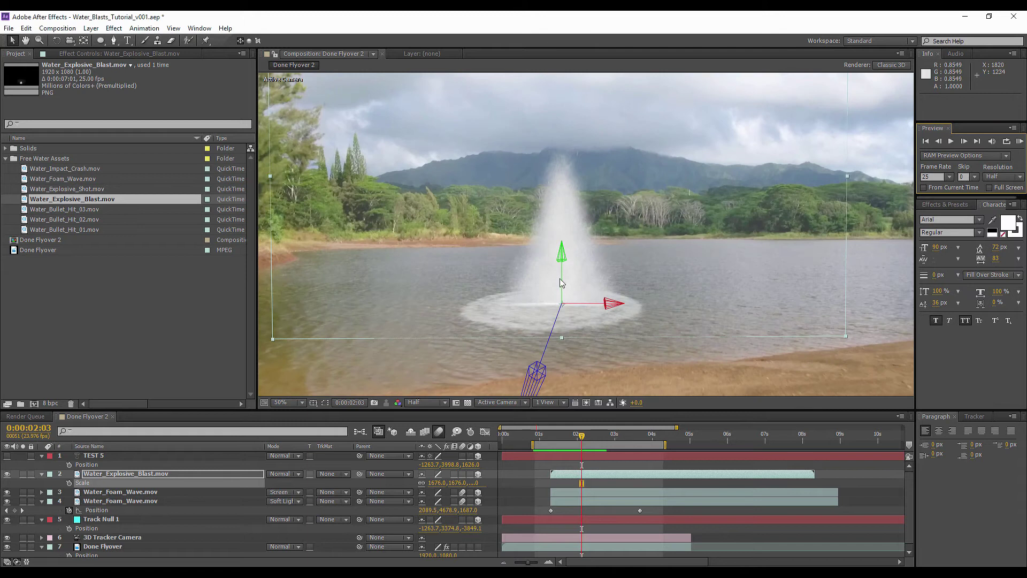
left_click_drag(564, 259, 570, 216)
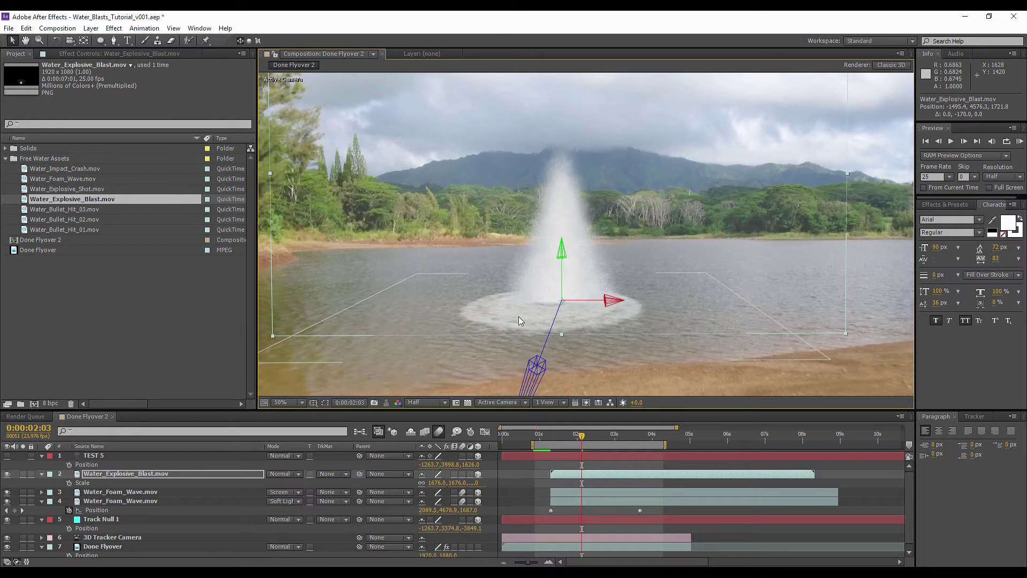
left_click_drag(564, 253, 563, 247)
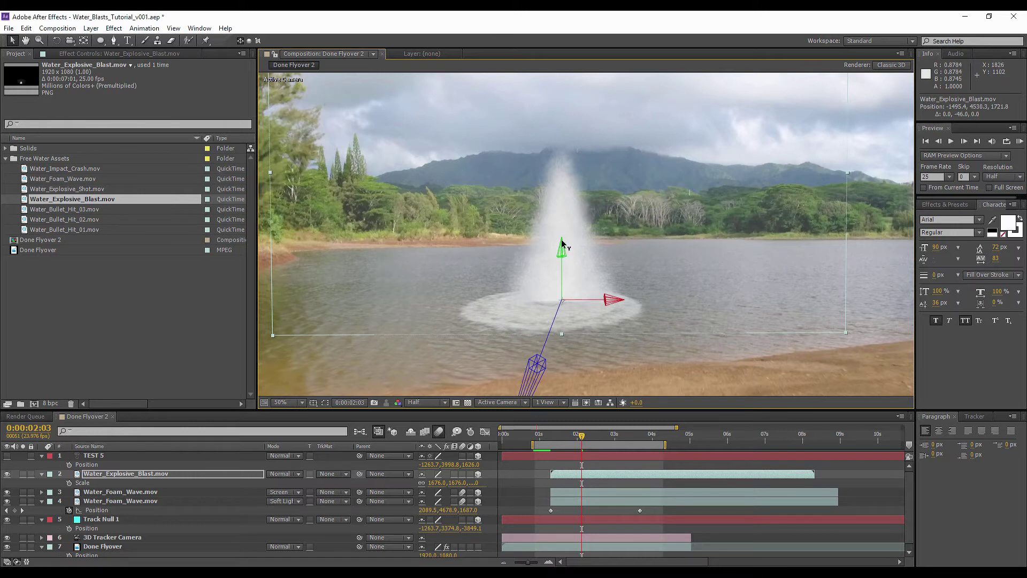
Enlarge the explosive blast layer to 2281% scale and shift it along X to about -1627.6
key("s")
key("s")
left_click_drag(431, 482, 631, 446)
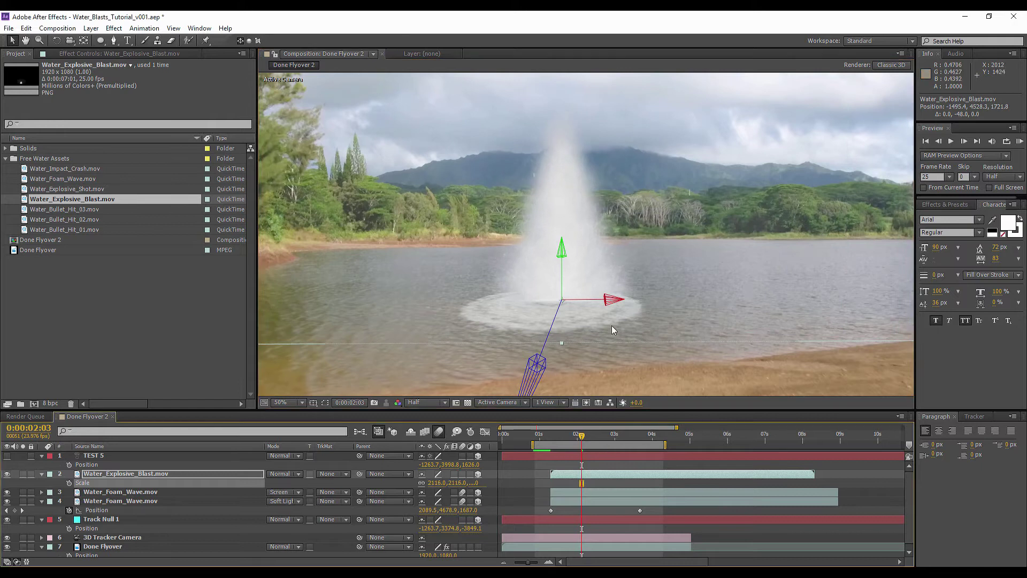
left_click_drag(607, 301, 573, 306)
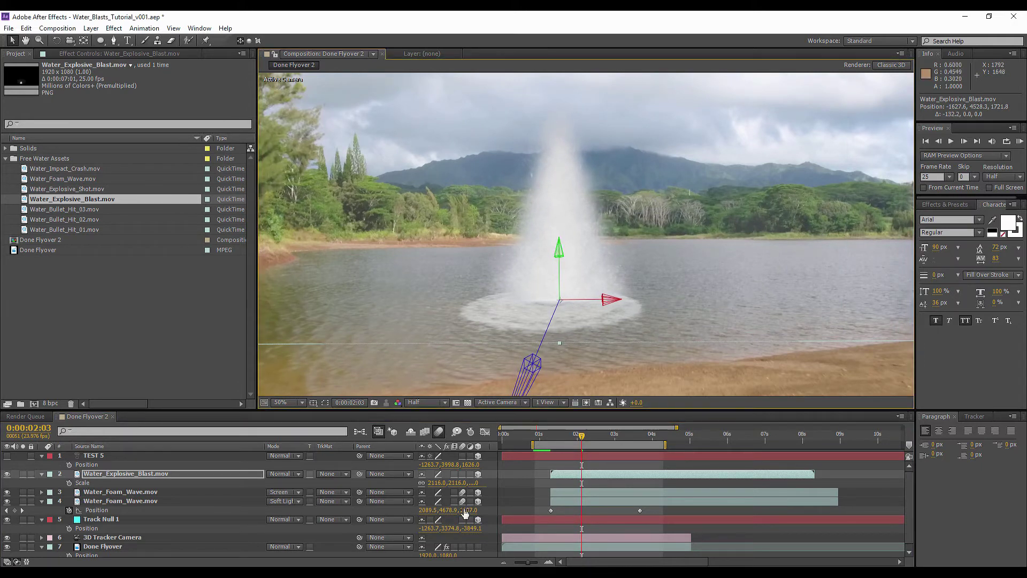
left_click_drag(433, 484, 521, 484)
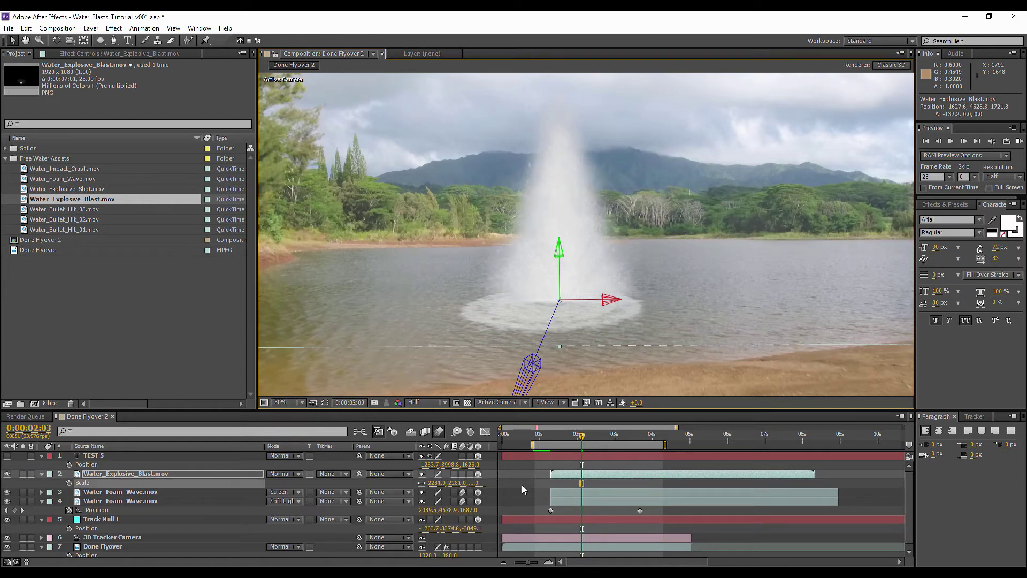
key("comma")
left_click_drag(688, 218, 646, 242)
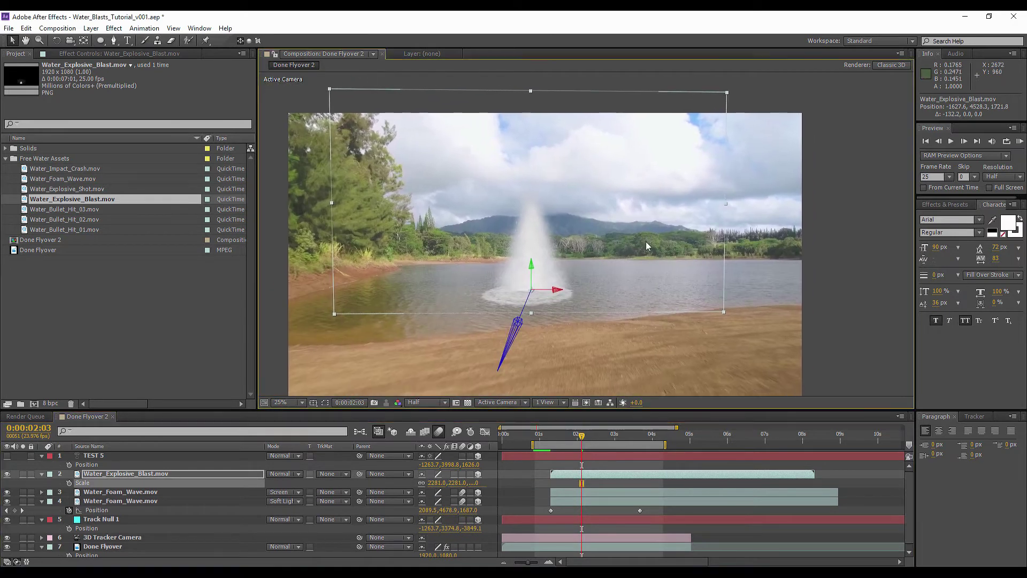
Reveal the rotation properties of both foam wave layers and try adjusting their X Rotation together
left_click(148, 493)
left_click(147, 501, "shift")
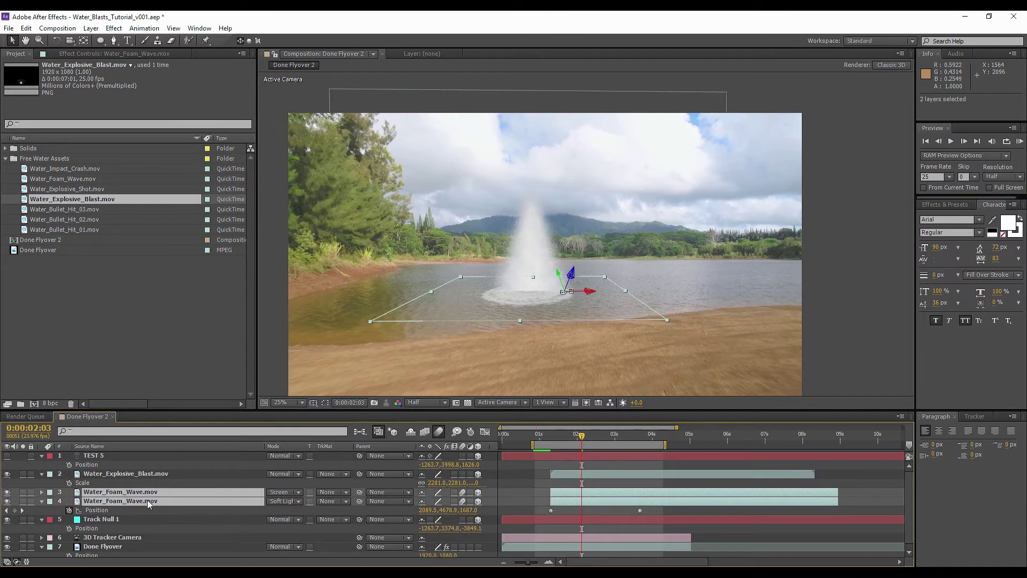
key("r")
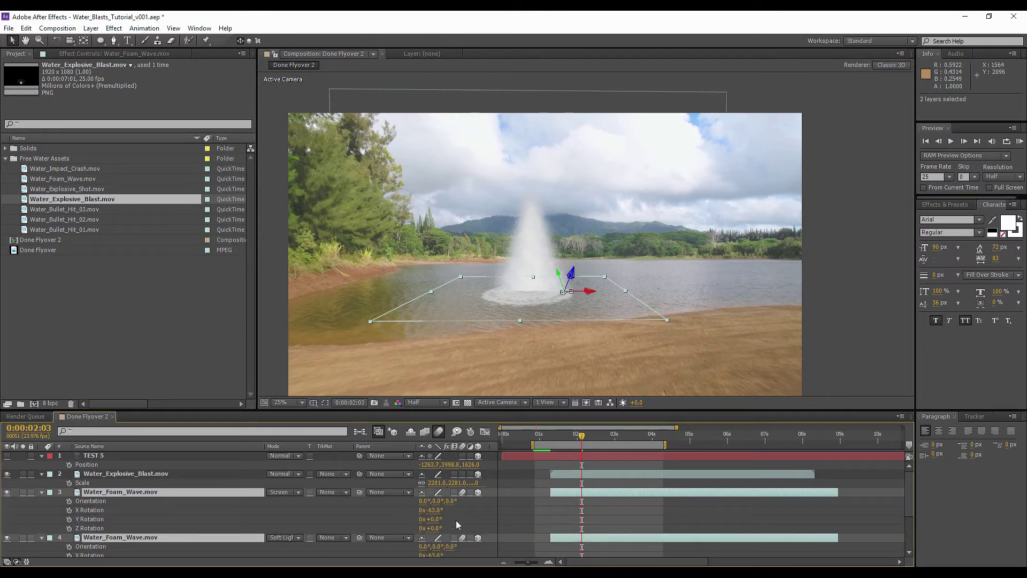
left_click_drag(435, 510, 433, 510)
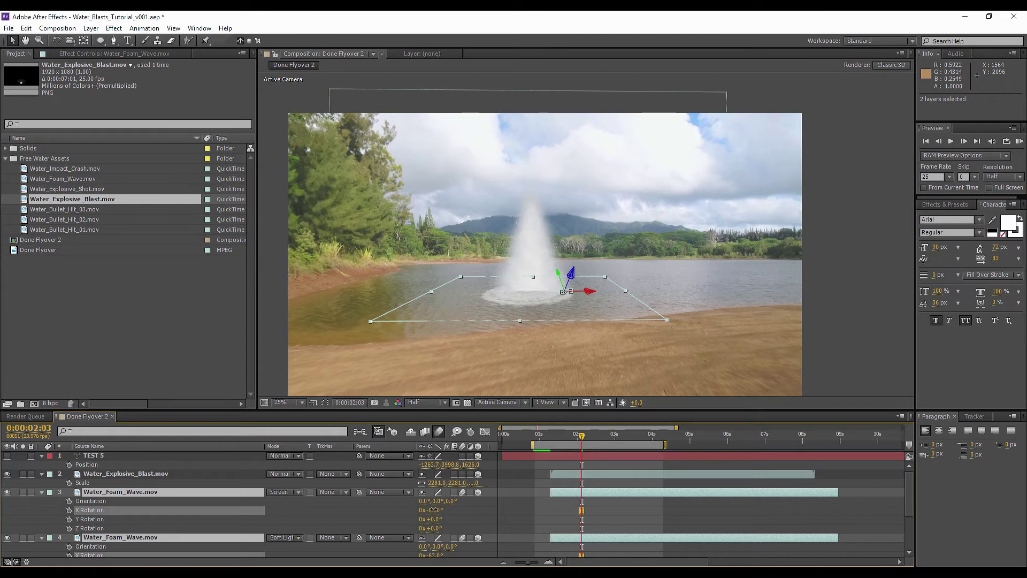
Move the explosive blast layer to a Z position of about 1487.3 and a Y position of about 4464.3
left_click(147, 474)
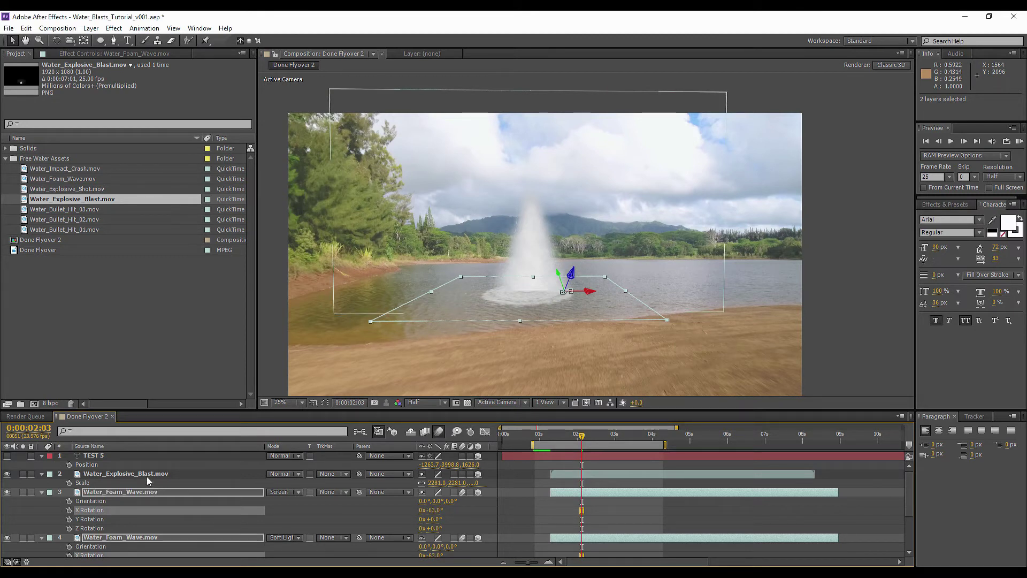
left_click_drag(512, 340, 488, 361)
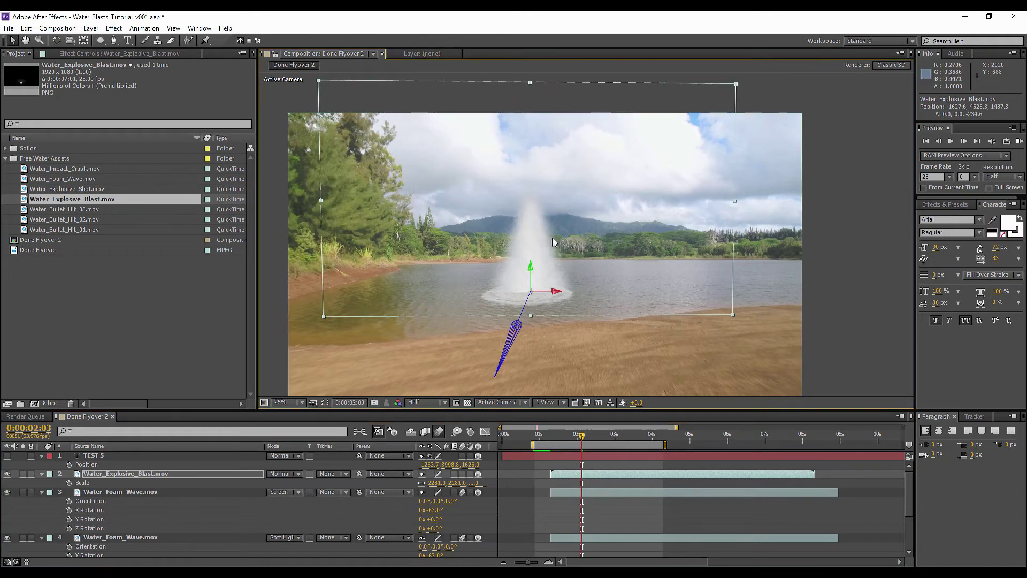
left_click_drag(531, 266, 528, 257)
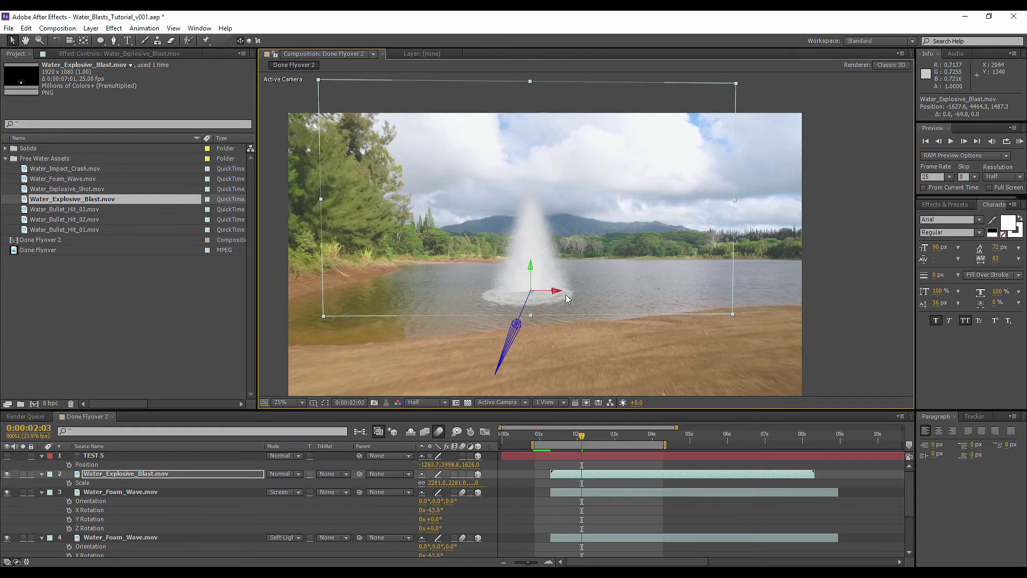
Preview the shot and check how the explosive blast sits on the foam ring around 0:00:02:01
left_click(1020, 141)
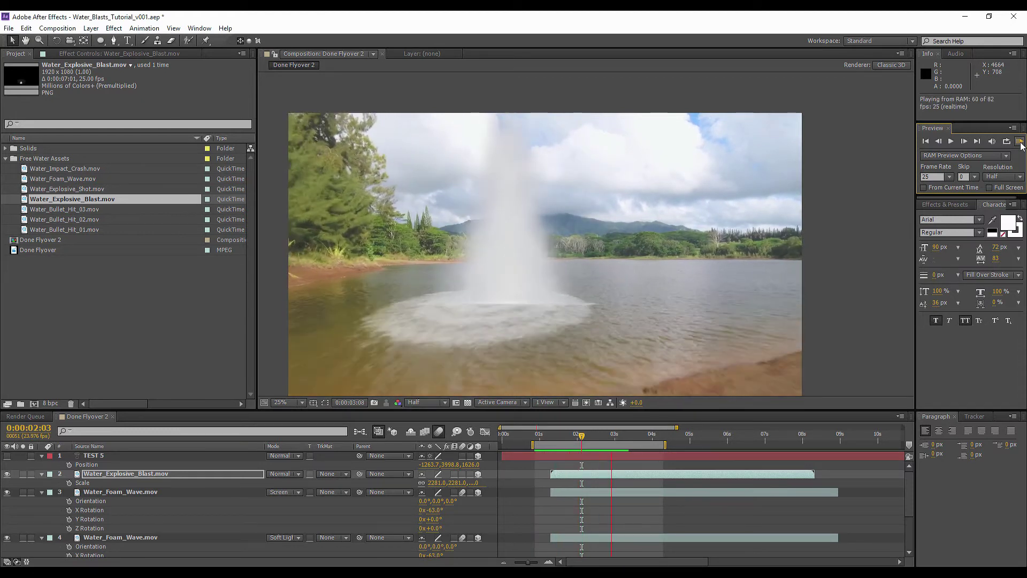
key("space")
mouse_move(581, 434)
left_mouse_down()
mouse_move(539, 435)
mouse_move(577, 436)
left_mouse_up()
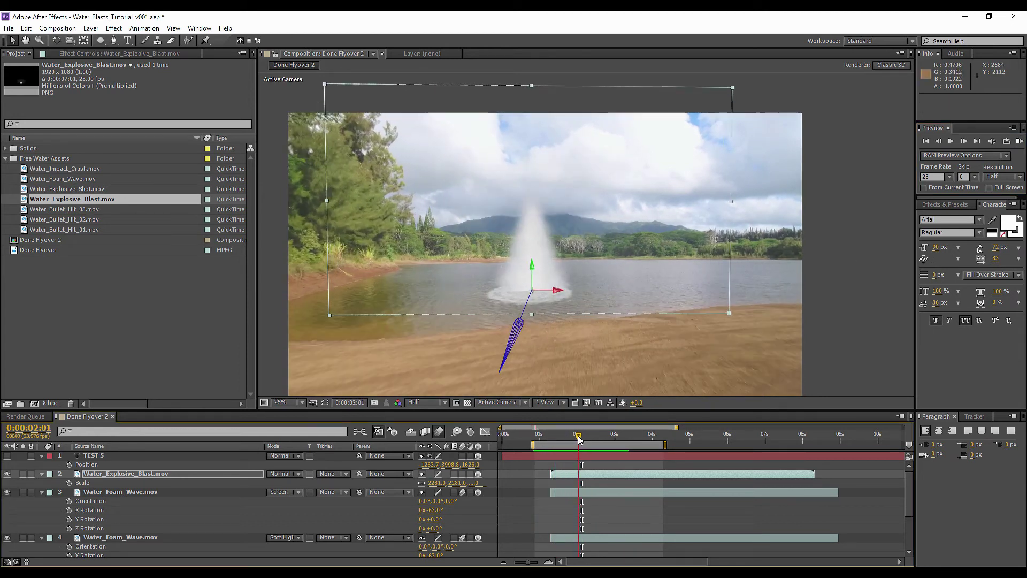
Reveal the scale of both foam wave layers and flatten their Y scale to about 178% at the 0:00:01:07 keyframe
left_click(90, 493)
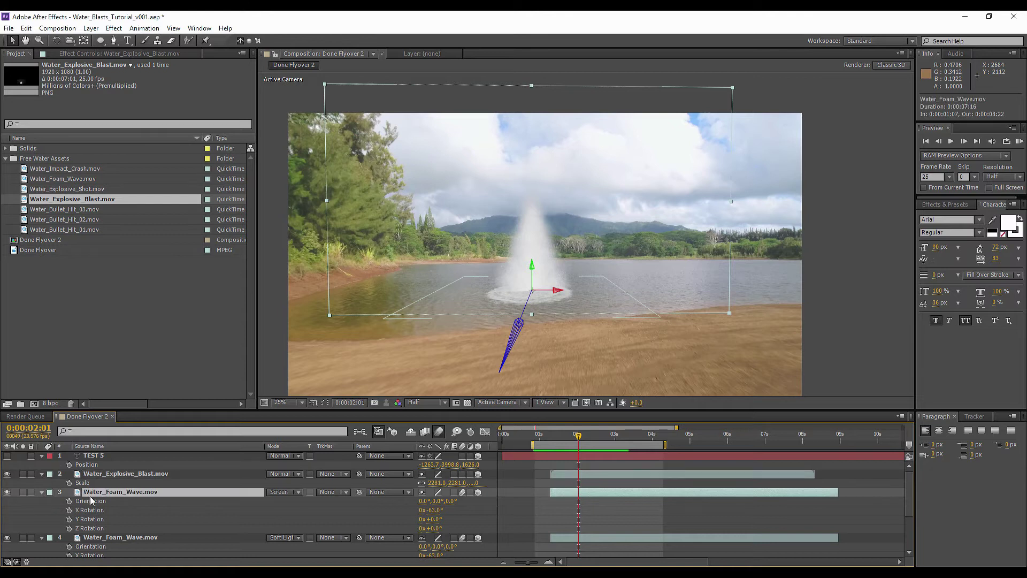
left_click(126, 537, "ctrl")
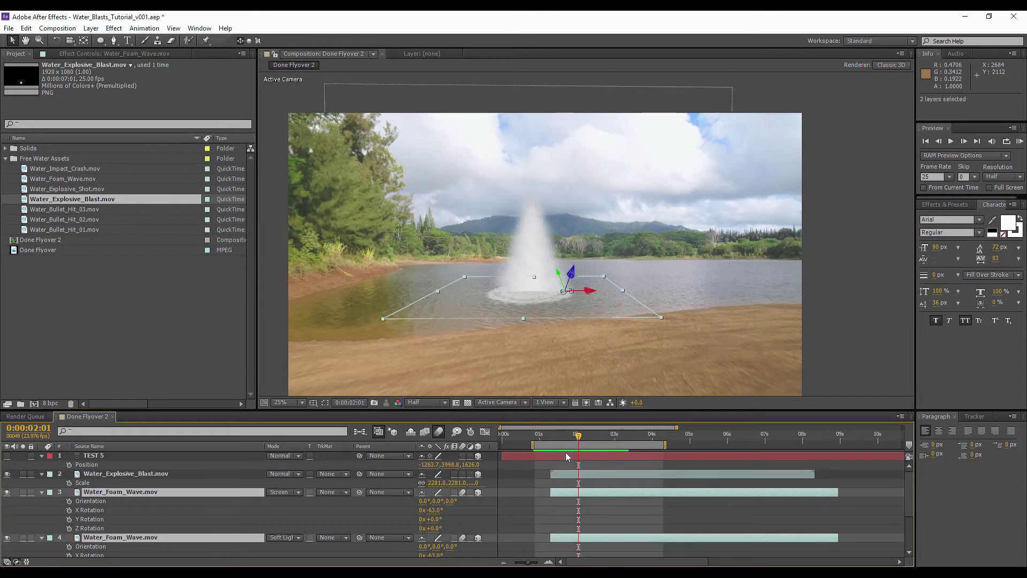
key("s")
left_click_drag(564, 437, 556, 439)
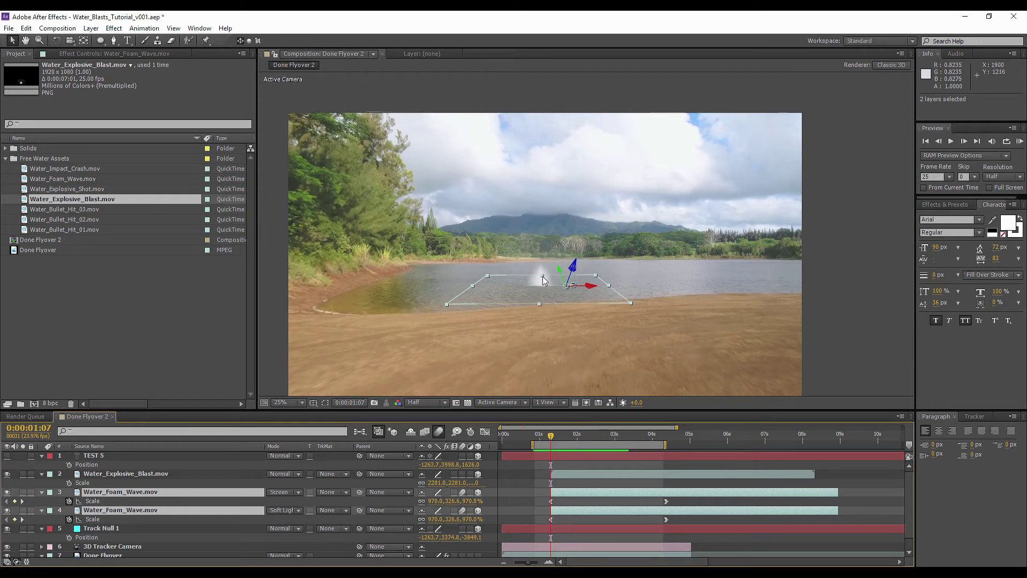
left_click_drag(541, 275, 541, 277)
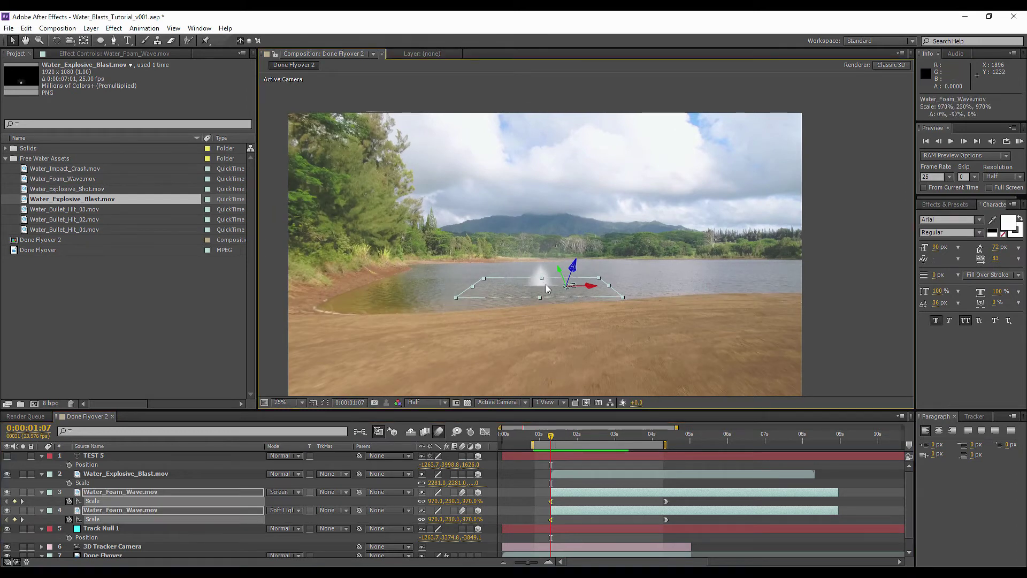
mouse_move(551, 434)
left_mouse_down()
mouse_move(573, 434)
mouse_move(551, 436)
left_mouse_up()
scroll(537, 284, "up", 2)
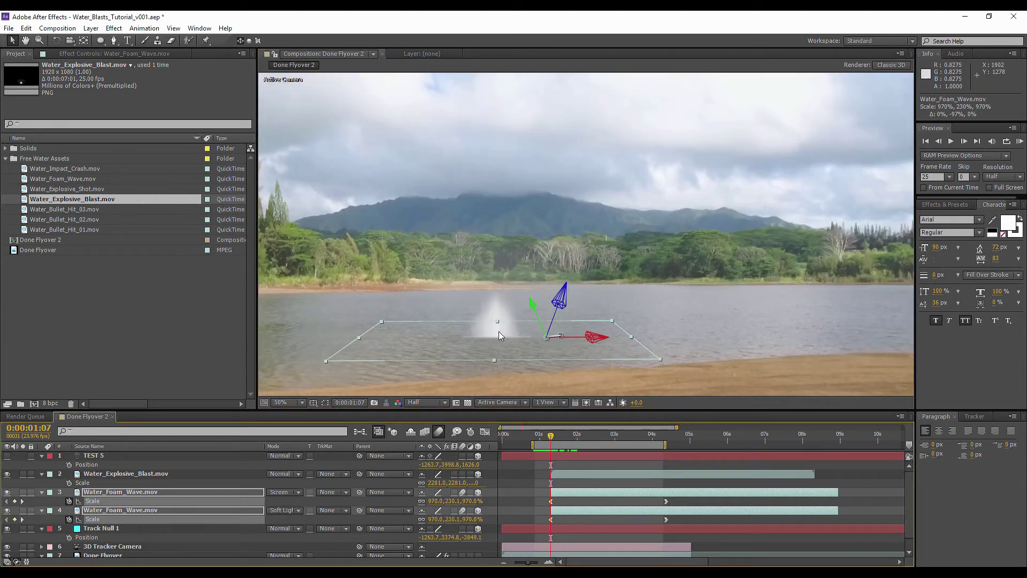
left_click_drag(498, 322, 500, 330)
Flatten both foam wave layers to a Y scale of about 354% at the 0:00:04:09 keyframe
key("space")
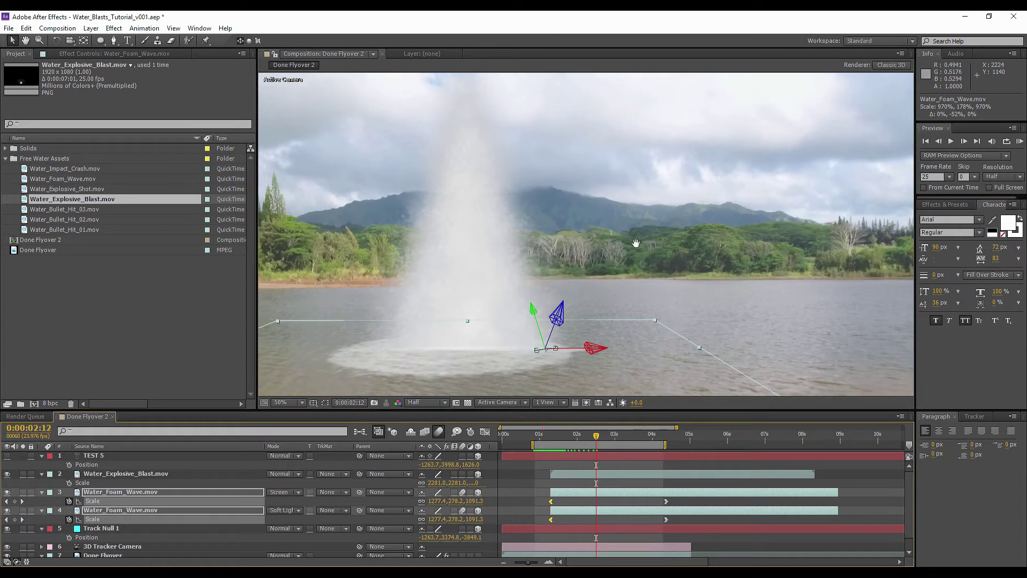
scroll(631, 301, "down", 2)
left_click_drag(605, 441, 659, 446)
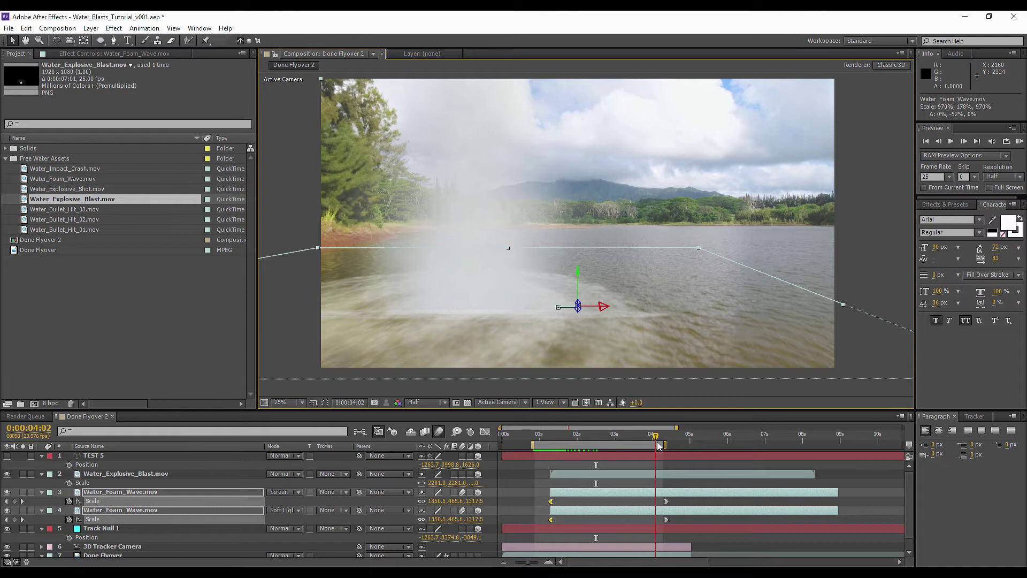
left_click_drag(659, 447, 667, 446)
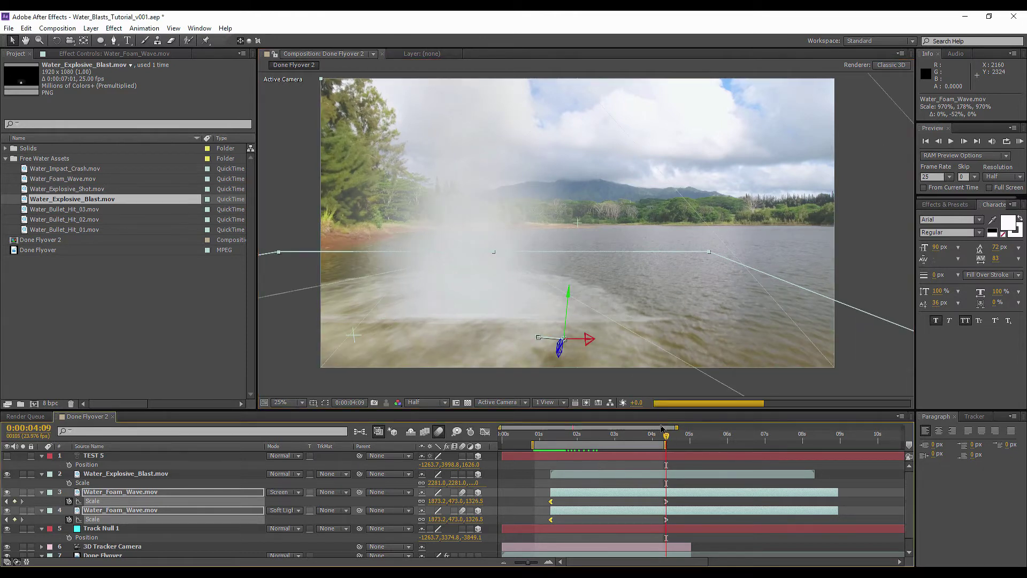
left_click_drag(493, 252, 488, 262)
Keyframe the explosive blast's position at 0:00:01:07, and shift it along X to about -2199.6 at 0:00:03:16
left_click(558, 434)
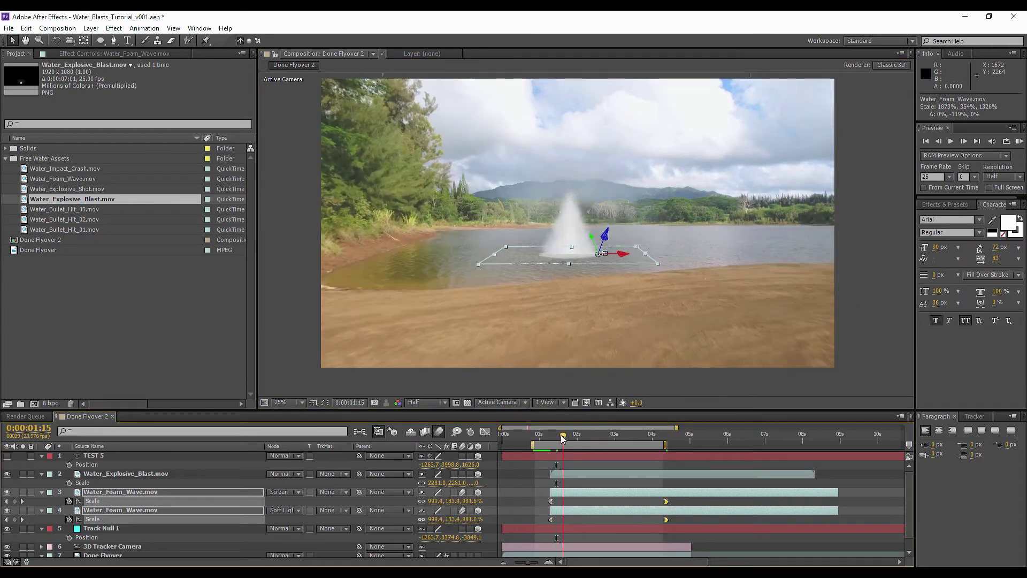
left_click_drag(561, 434, 551, 434)
left_click(111, 476)
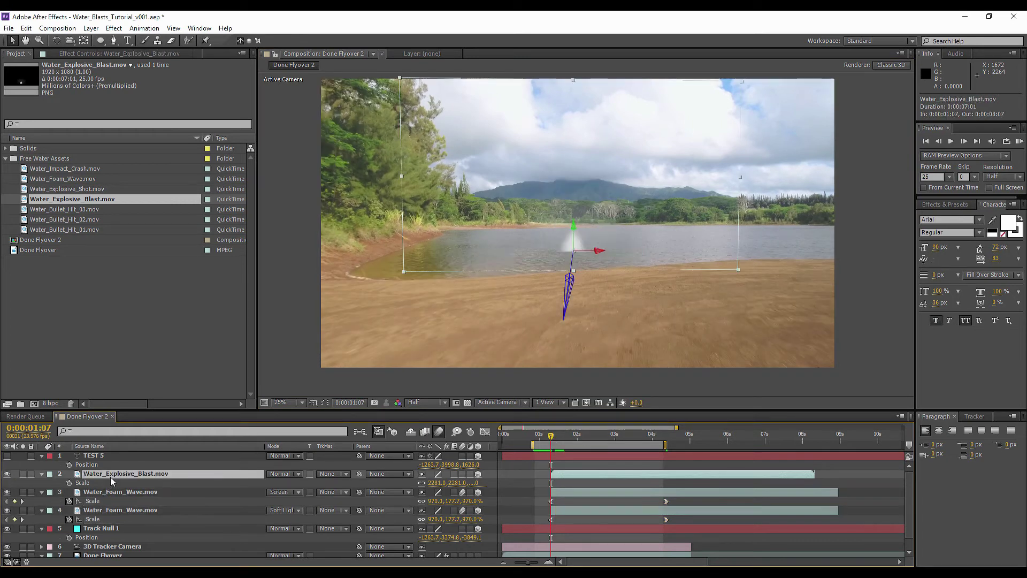
left_click(69, 483)
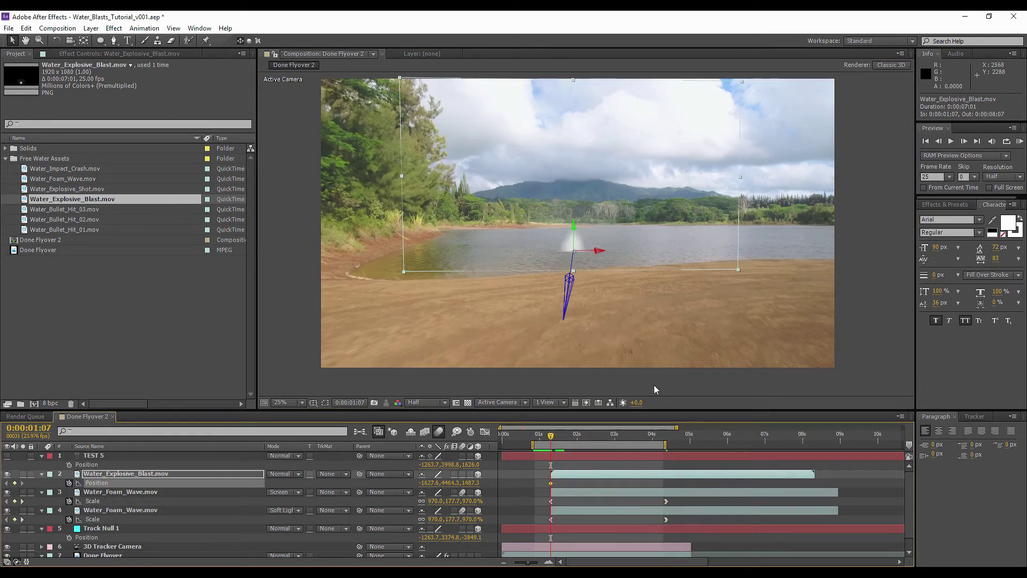
left_click_drag(552, 435, 641, 442)
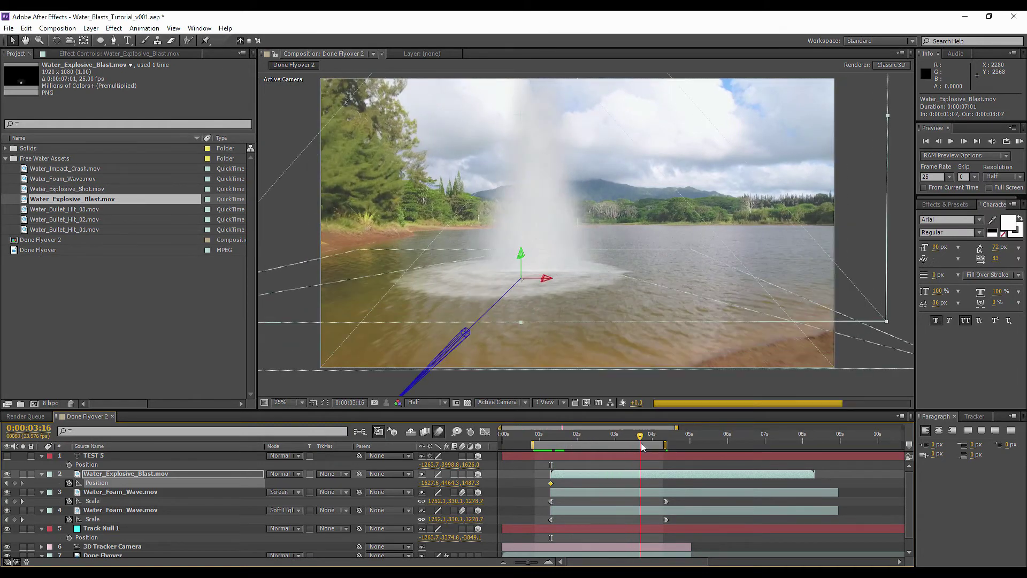
left_click_drag(535, 287, 458, 288)
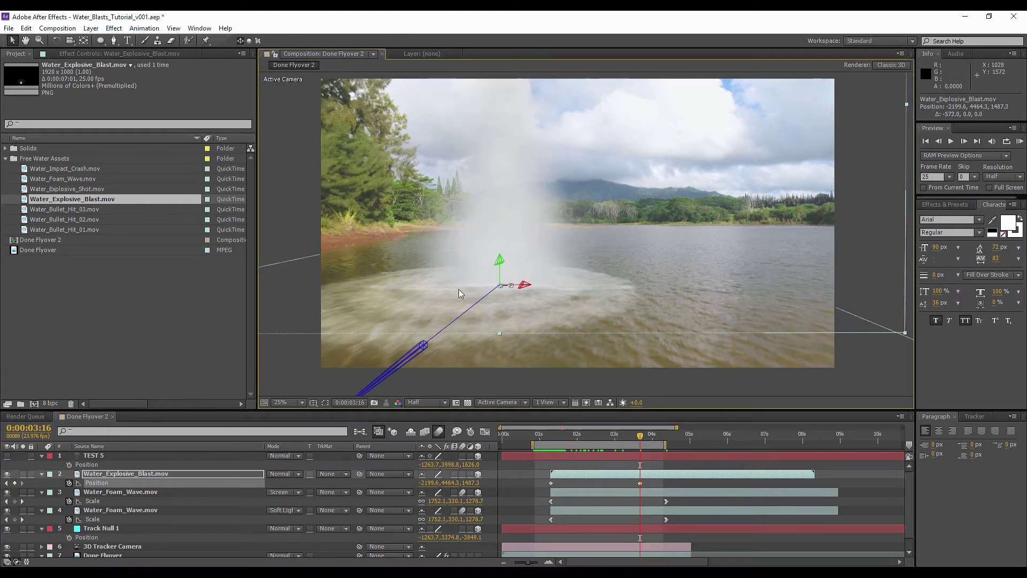
Solo the explosive blast layer and draw a rectangular mask around the water column with its lower edge just below the base
left_click(22, 474)
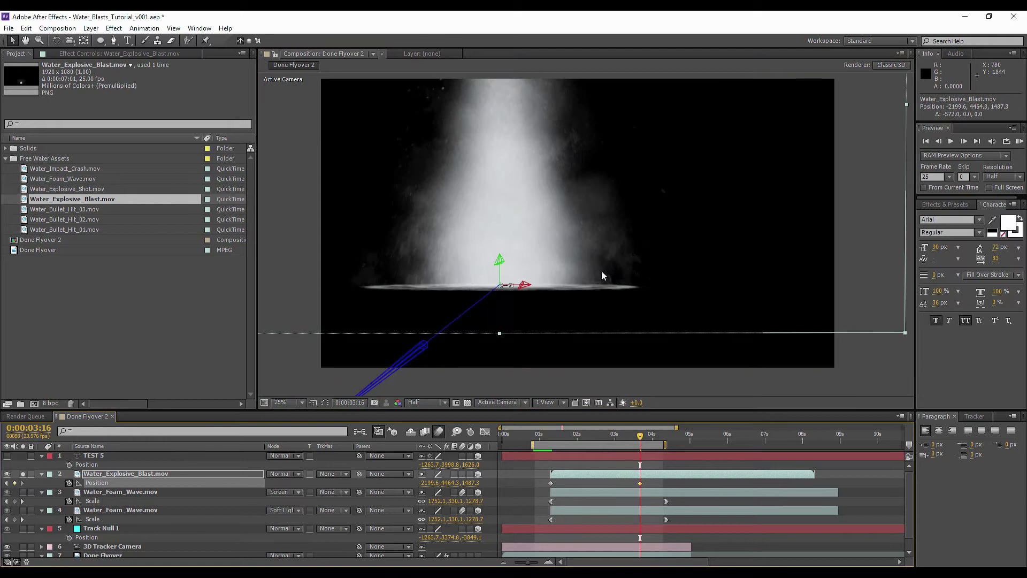
left_click_drag(106, 40, 141, 43)
key("comma")
left_click_drag(403, 81, 689, 265)
key("period")
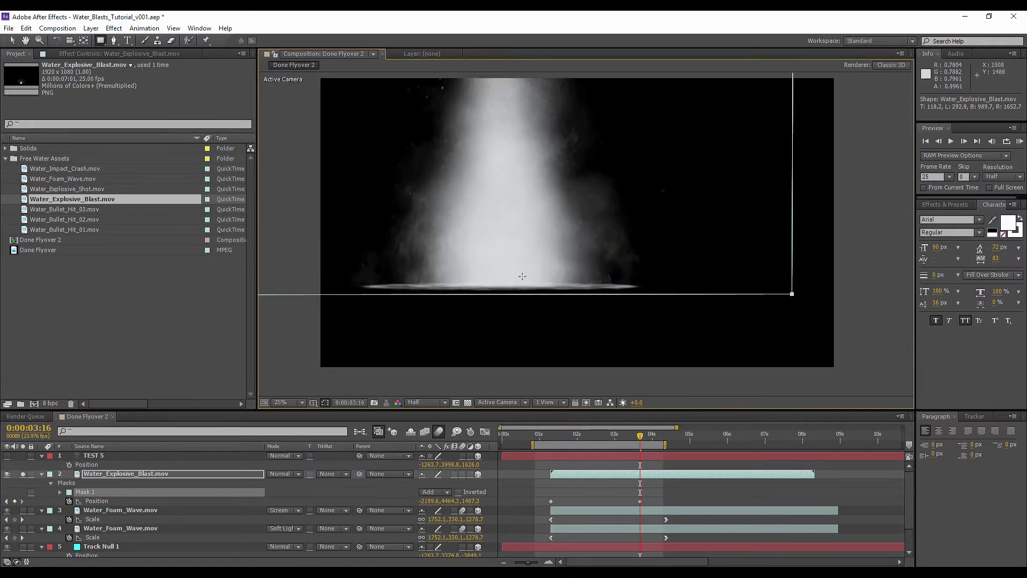
left_click_drag(522, 276, 665, 200)
scroll(595, 248, "up", 1)
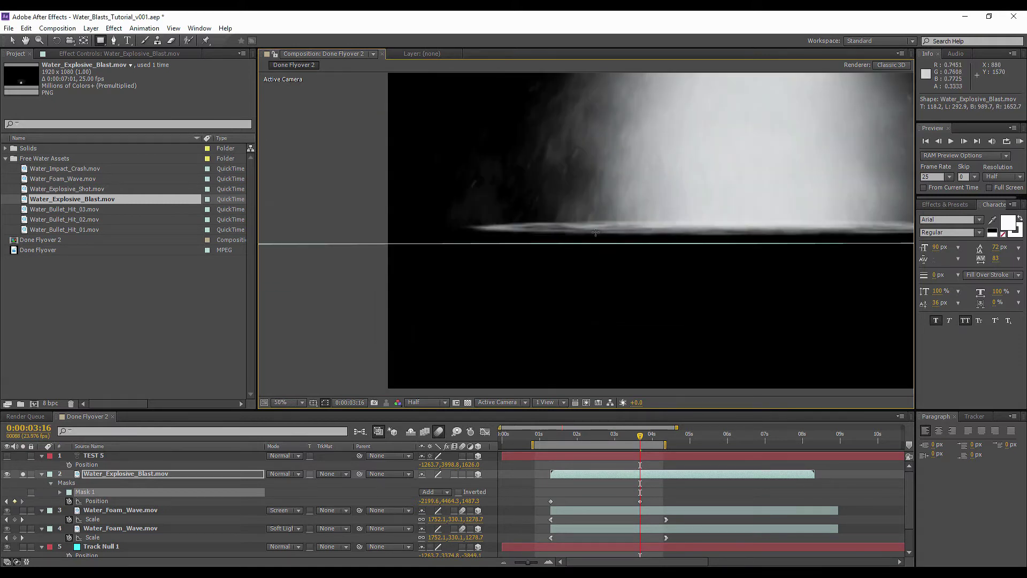
left_click_drag(782, 223, 561, 245)
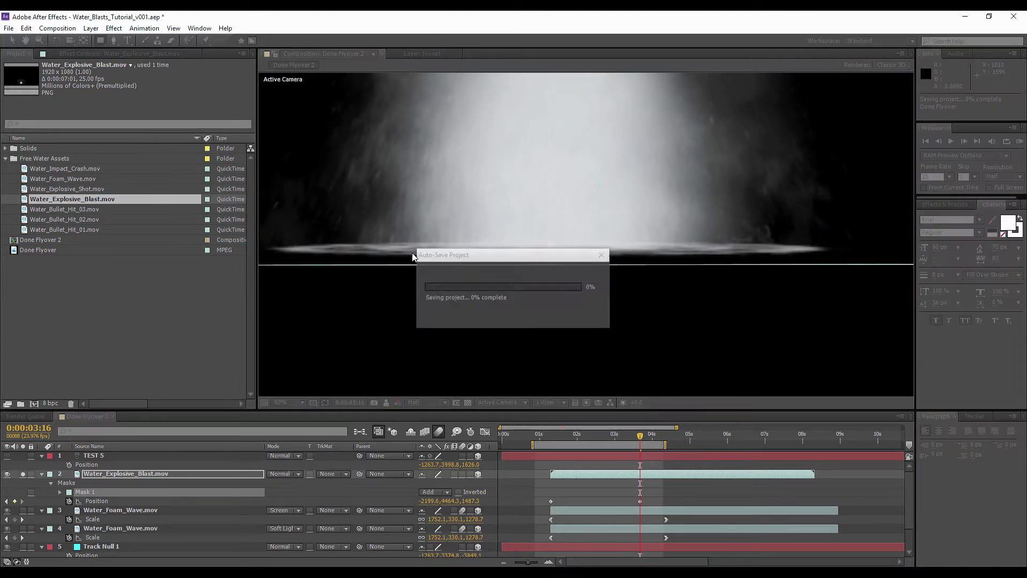
Raise the mask's lower edge to cut off the flat splash at the blast's base, scaling the mask to about 96.9% height
left_click(12, 44)
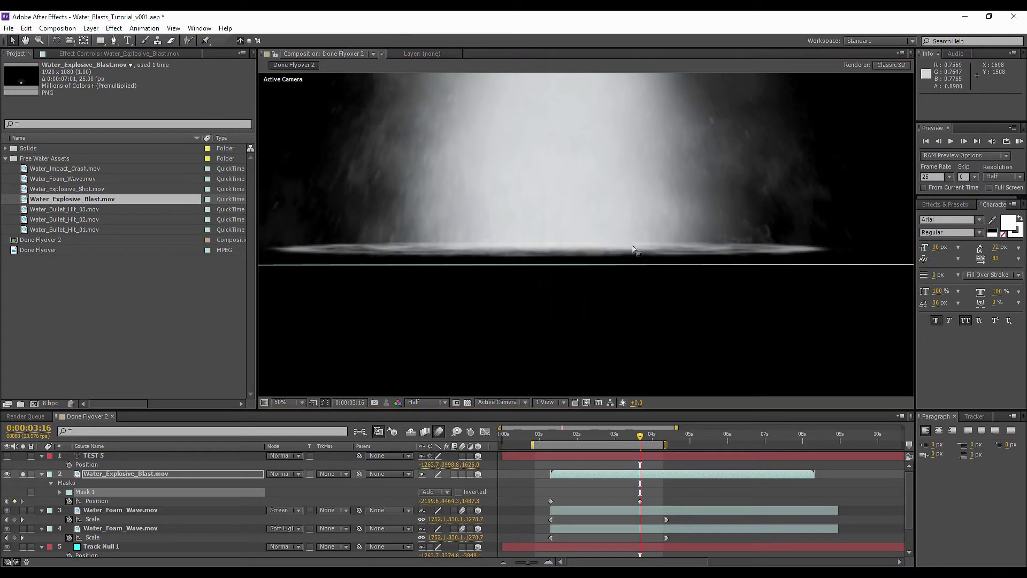
left_click(580, 266)
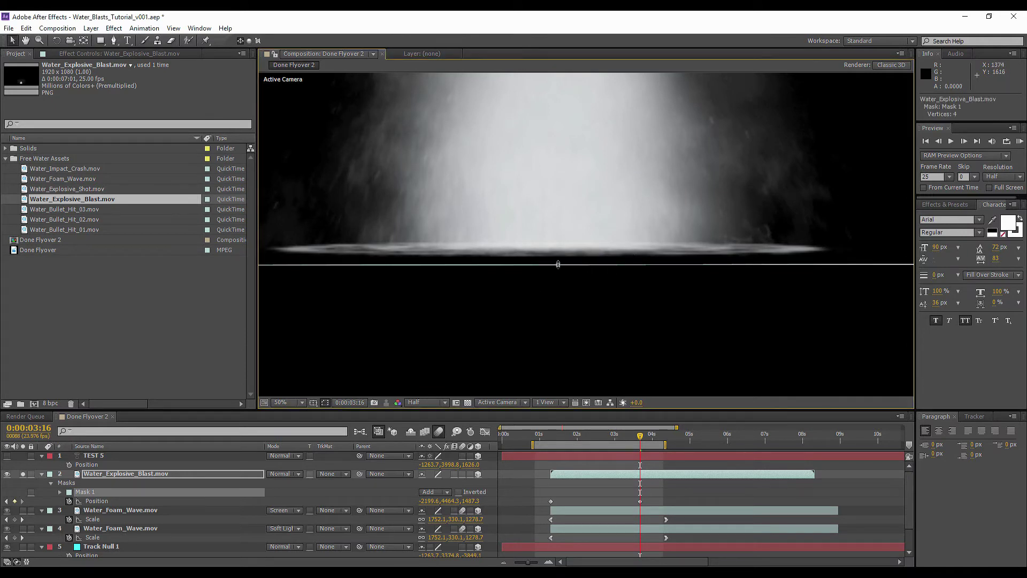
left_click_drag(558, 264, 566, 241)
Feather the explosive blast's mask by 5 pixels, hiding the mask outline while judging the edge
key("f")
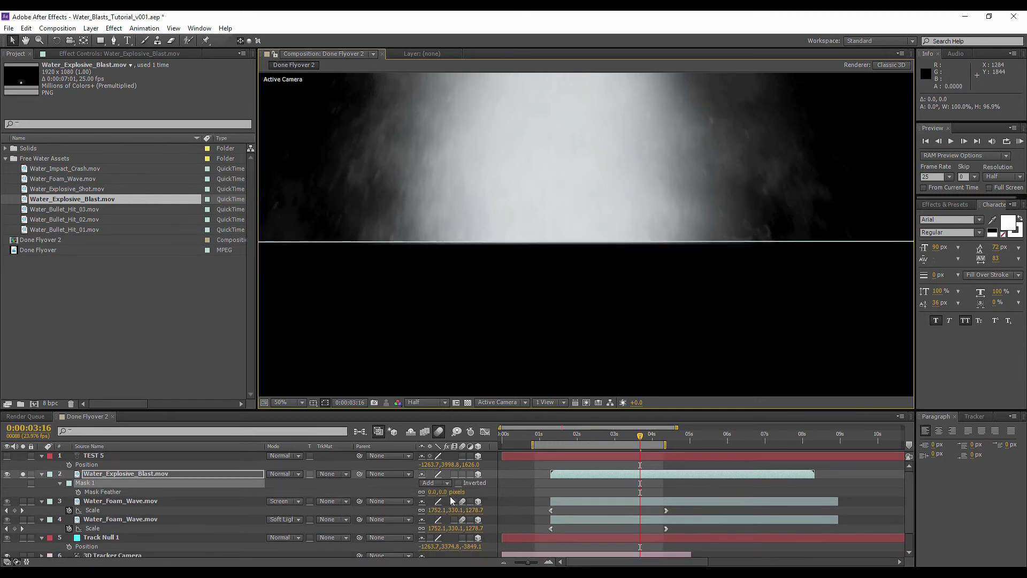
left_click(325, 402)
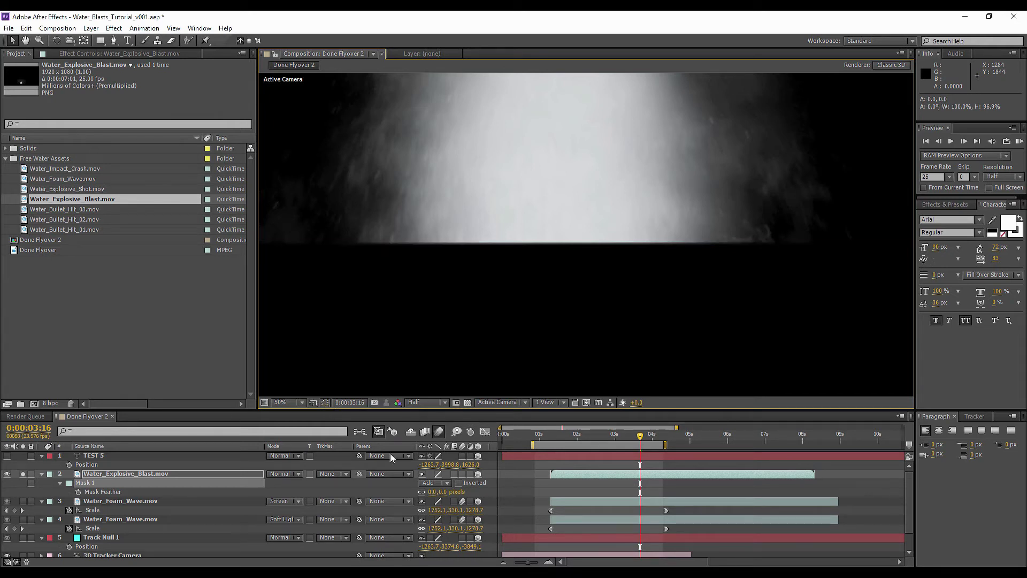
left_click_drag(431, 491, 434, 492)
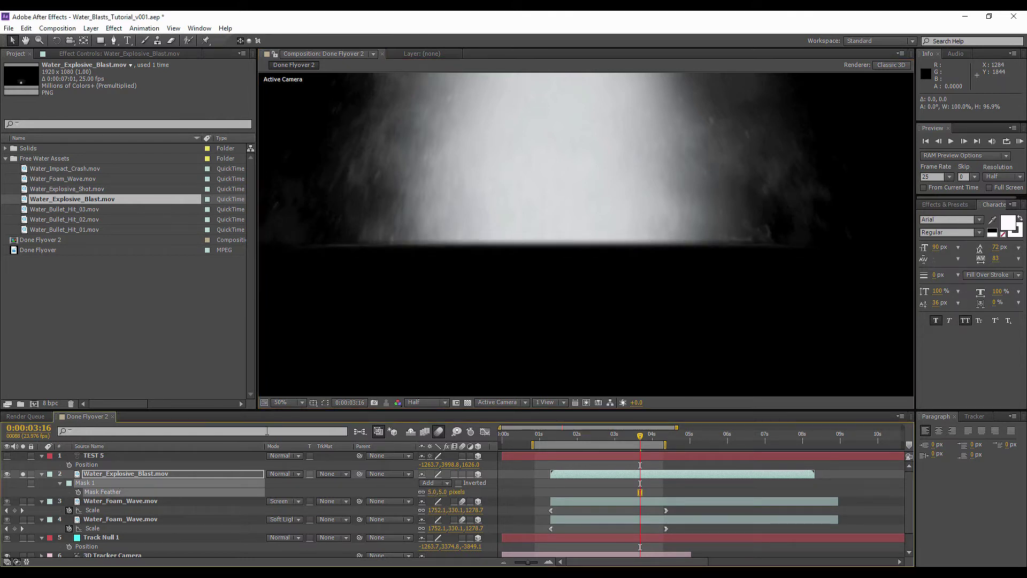
left_click(326, 404)
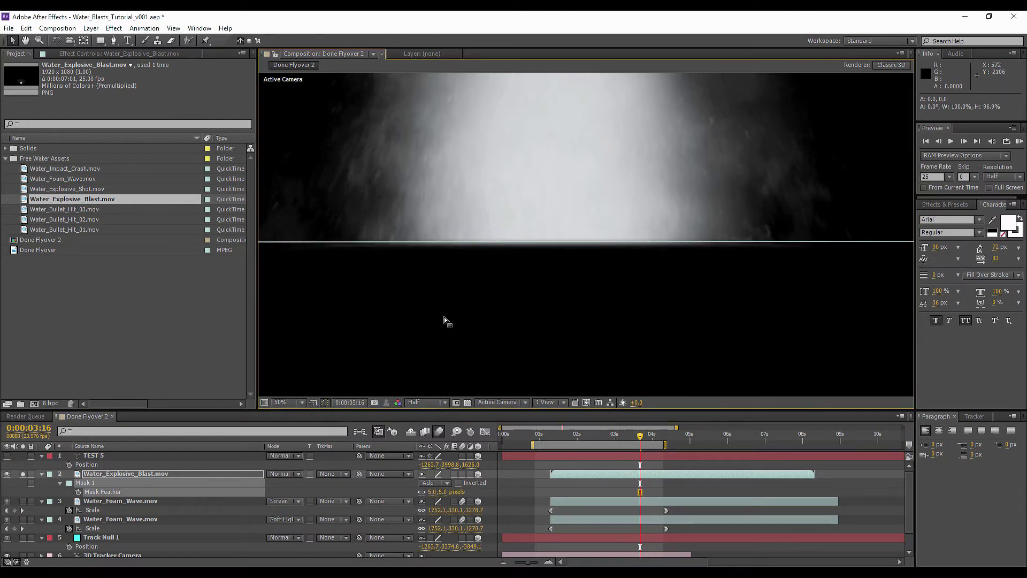
Return to the composition view and expand the explosive blast layer's full mask properties
double_click(535, 243)
left_click(339, 53)
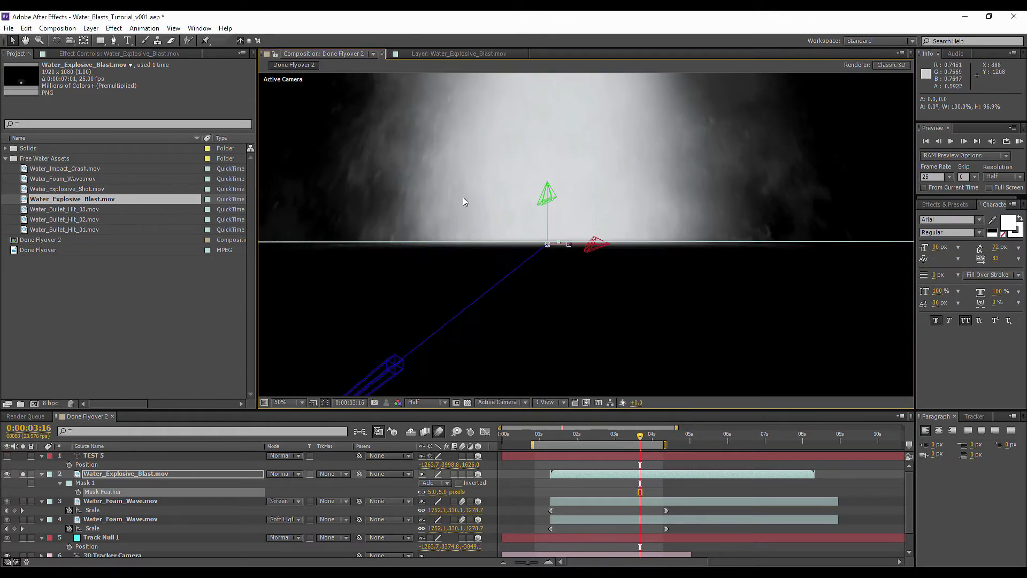
left_click(42, 473)
left_click(42, 473)
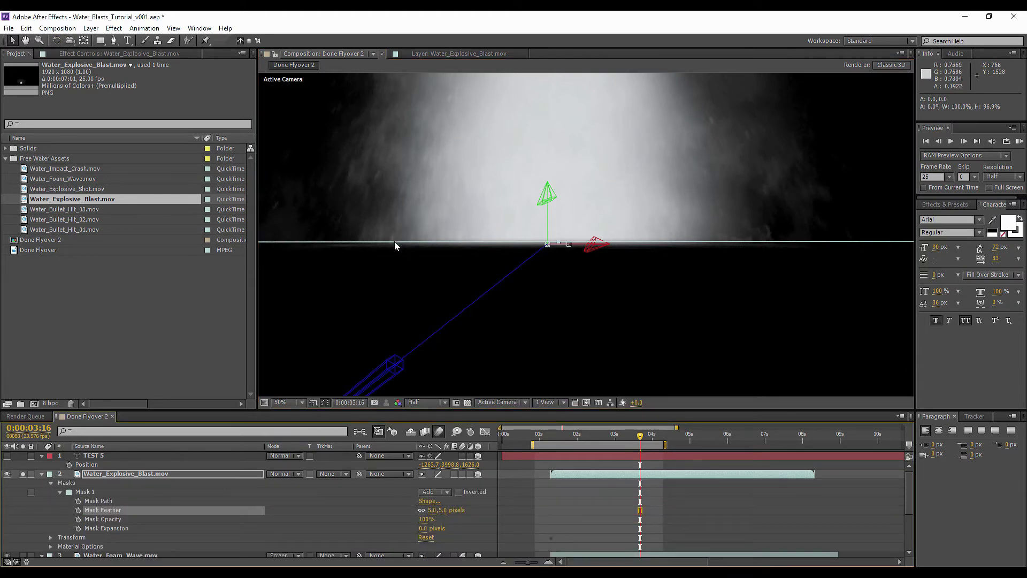
left_click(68, 483)
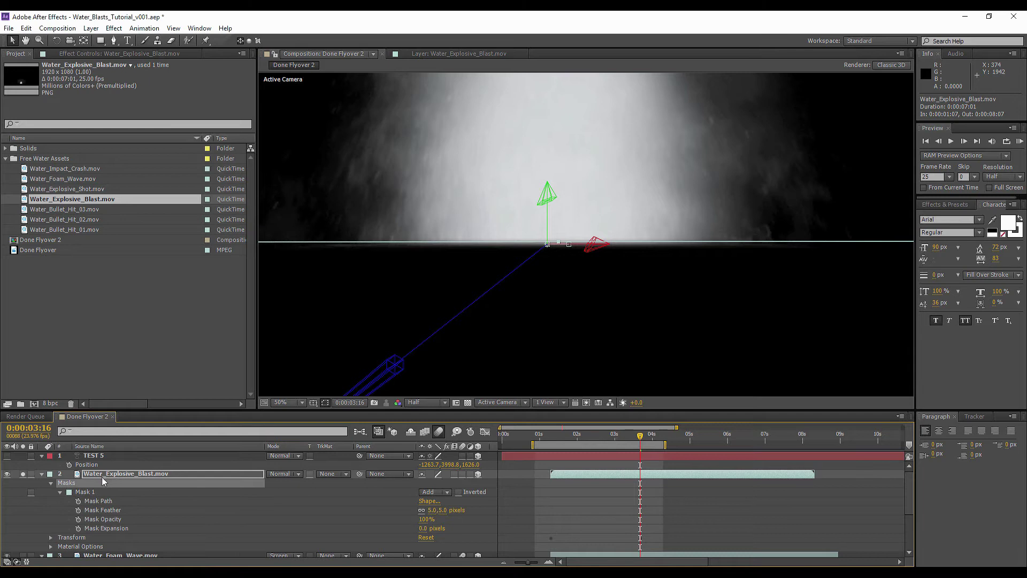
double_click(409, 240)
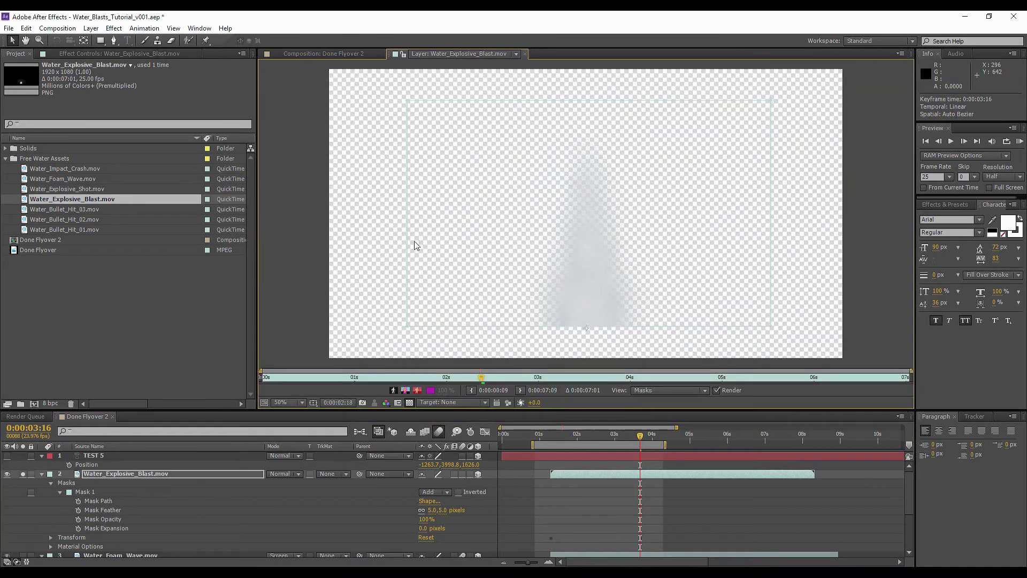
left_click(324, 56)
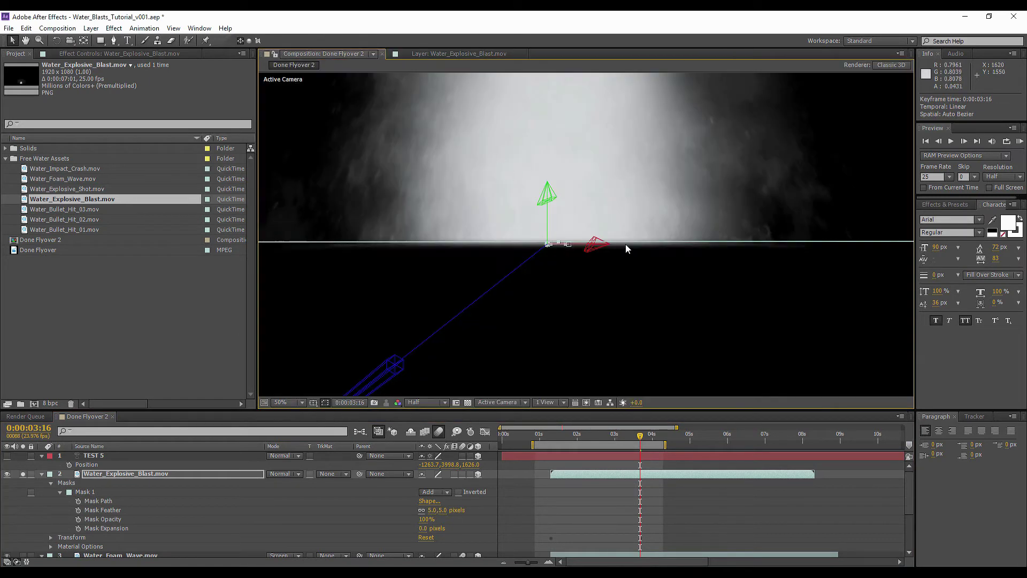
left_click(711, 519)
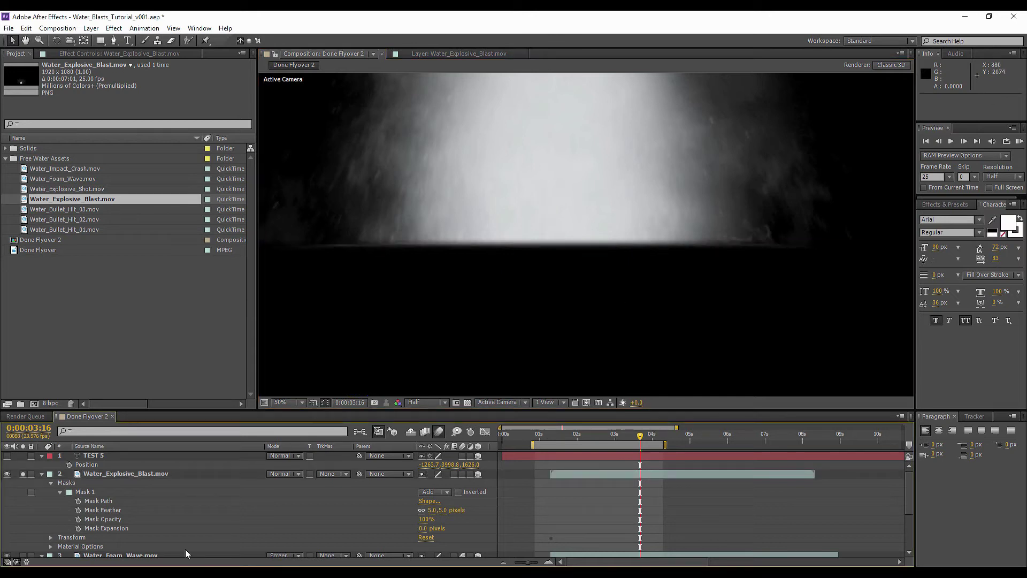
Stretch Mask 1 on the Water_Explosive_Blast.mov layer slightly downward at its bottom edge, to about 100.2% height
left_click(78, 485)
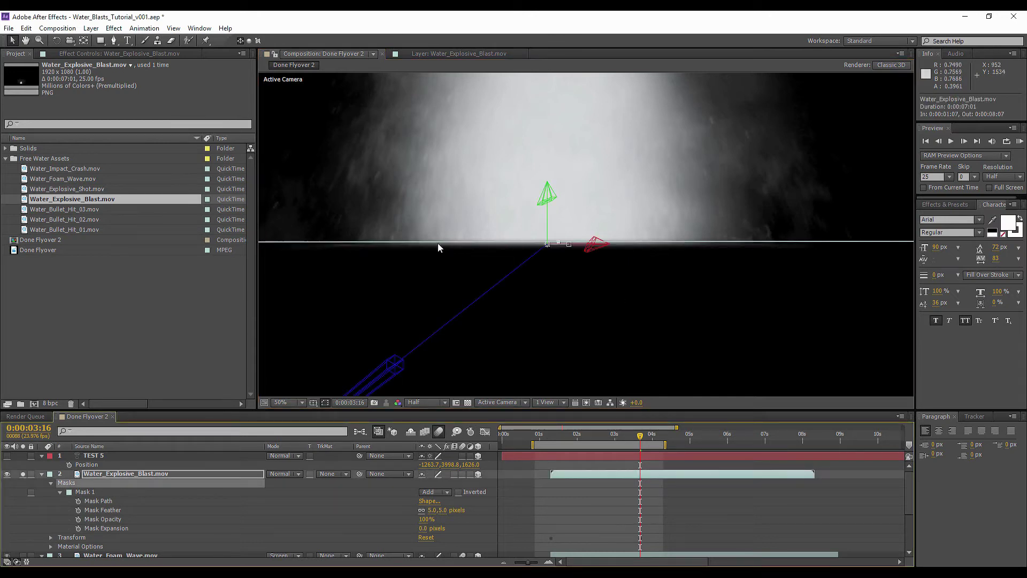
scroll(586, 234, "down", 2)
left_click(858, 238)
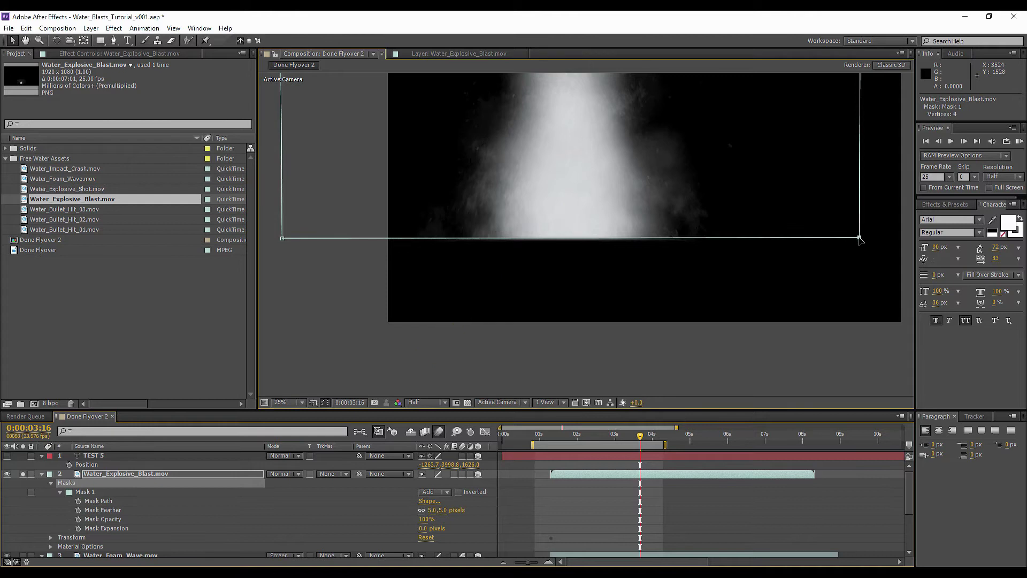
scroll(562, 249, "up", 2)
left_click_drag(558, 243, 560, 245)
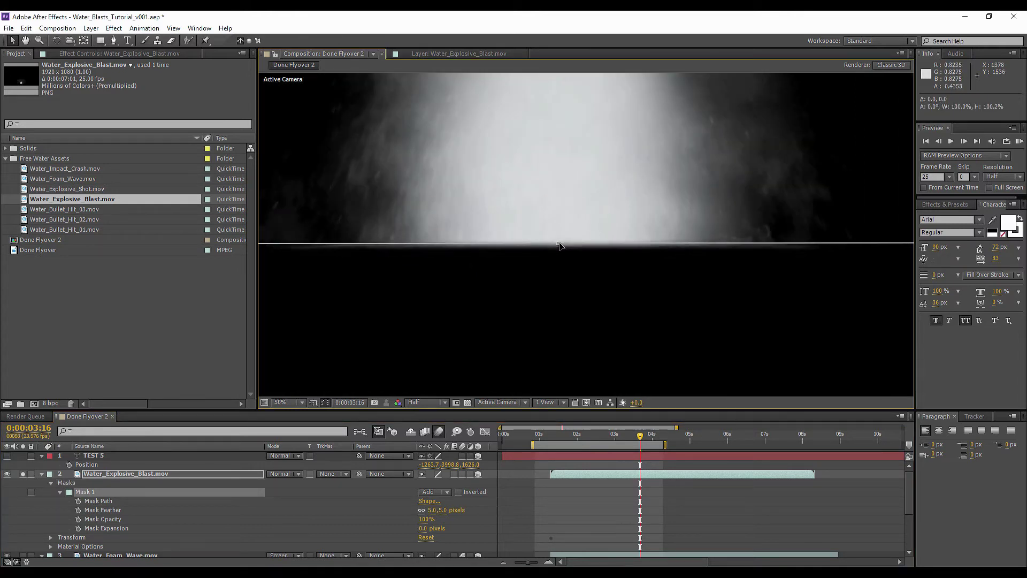
left_click(697, 526)
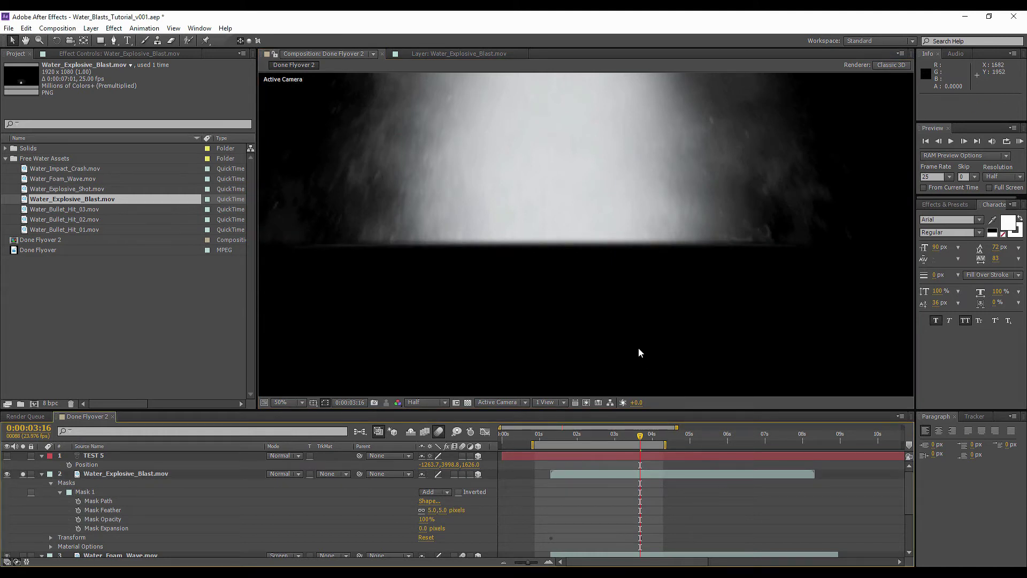
Turn off solo for the Water_Explosive_Blast.mov layer and collapse its properties
scroll(604, 340, "down", 2)
left_click(23, 474)
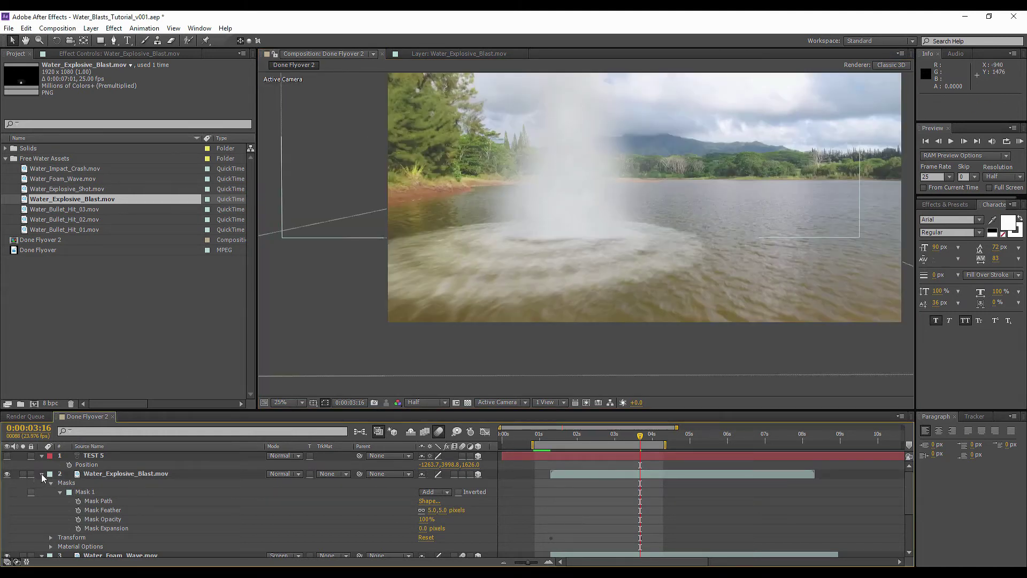
left_click(42, 473)
Scale the Water_Explosive_Blast.mov layer up to 2659%
scroll(576, 274, "down", 2)
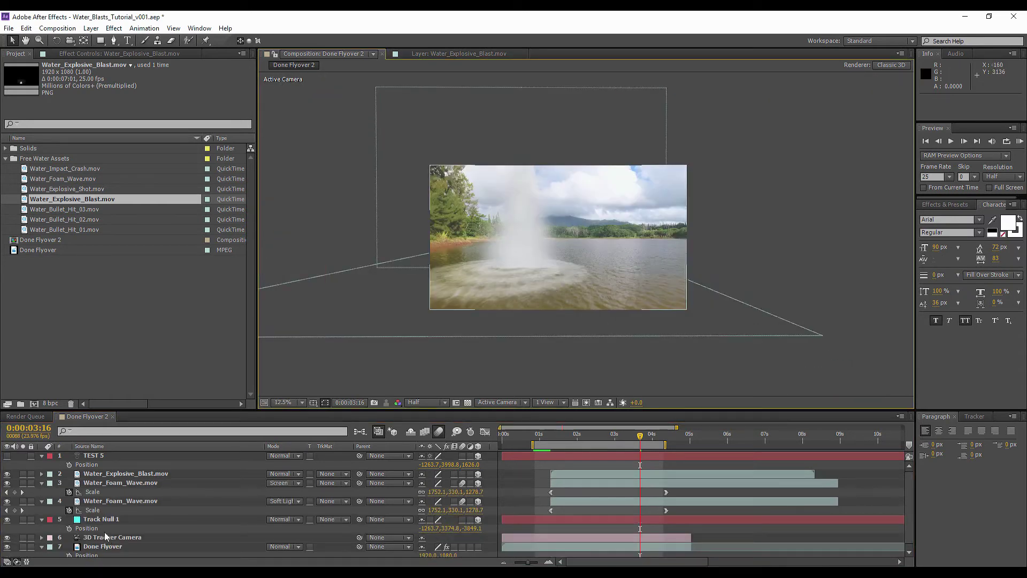
left_click(127, 475)
key("s")
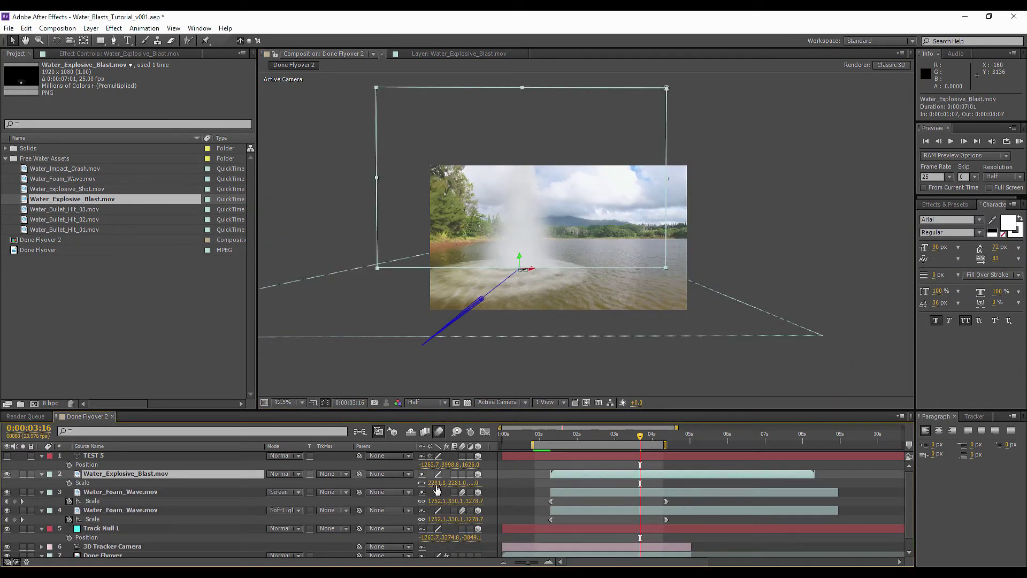
left_click_drag(435, 483, 612, 461)
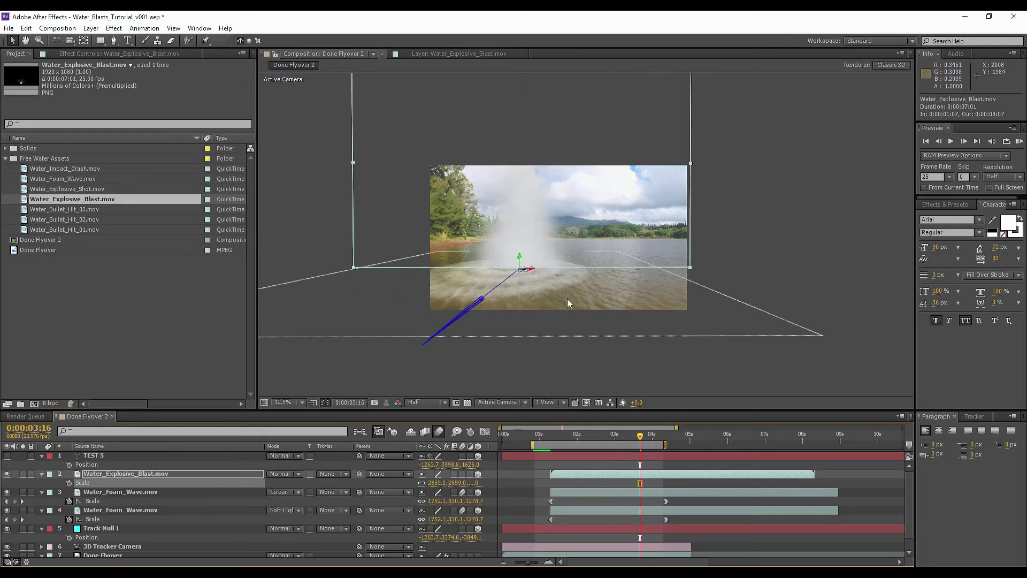
left_click(326, 401)
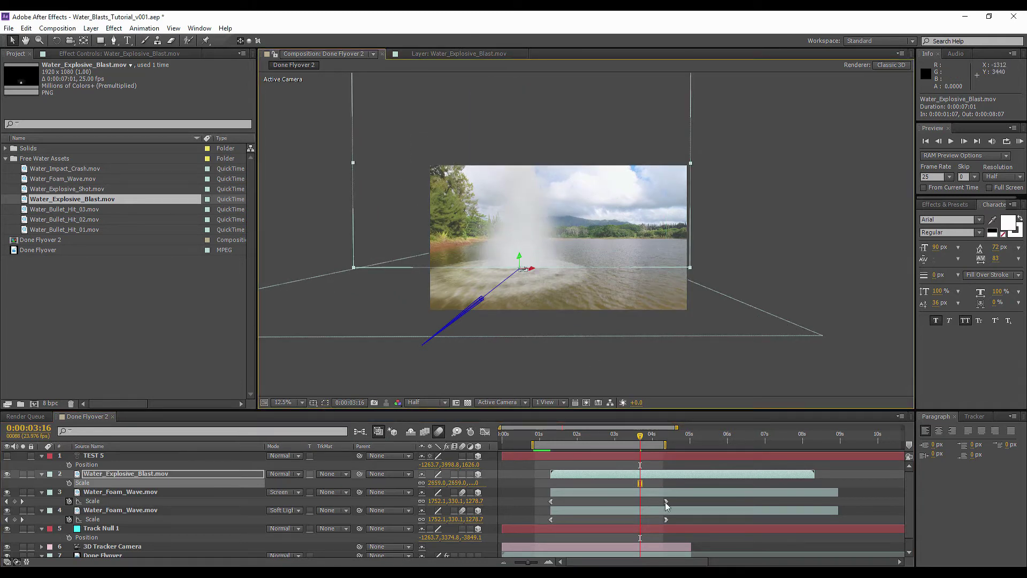
Shift the Water_Explosive_Blast.mov layer along X to about -3559 and move that second Position keyframe to 0:00:04:08
key("p")
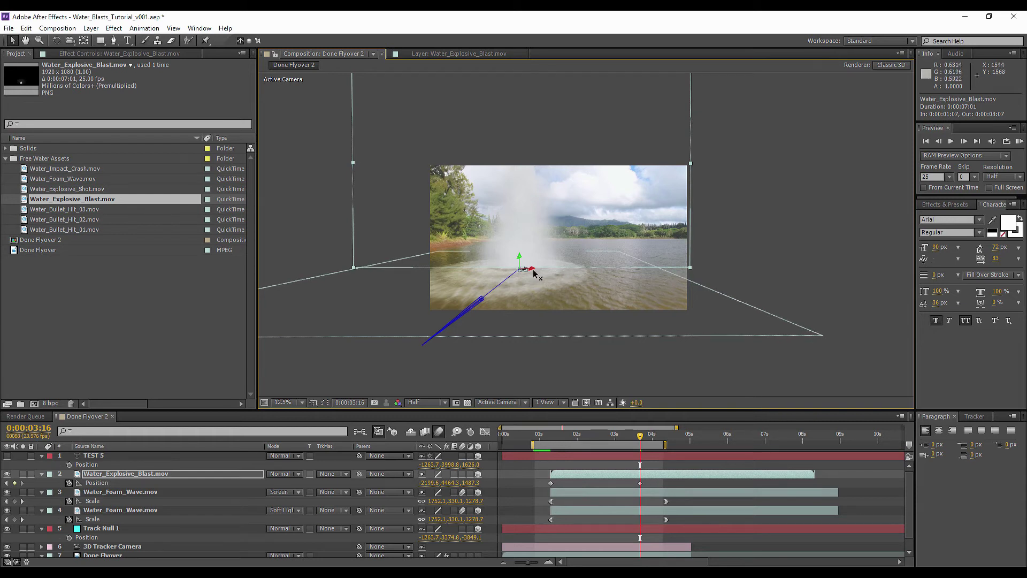
left_click_drag(531, 269, 524, 270)
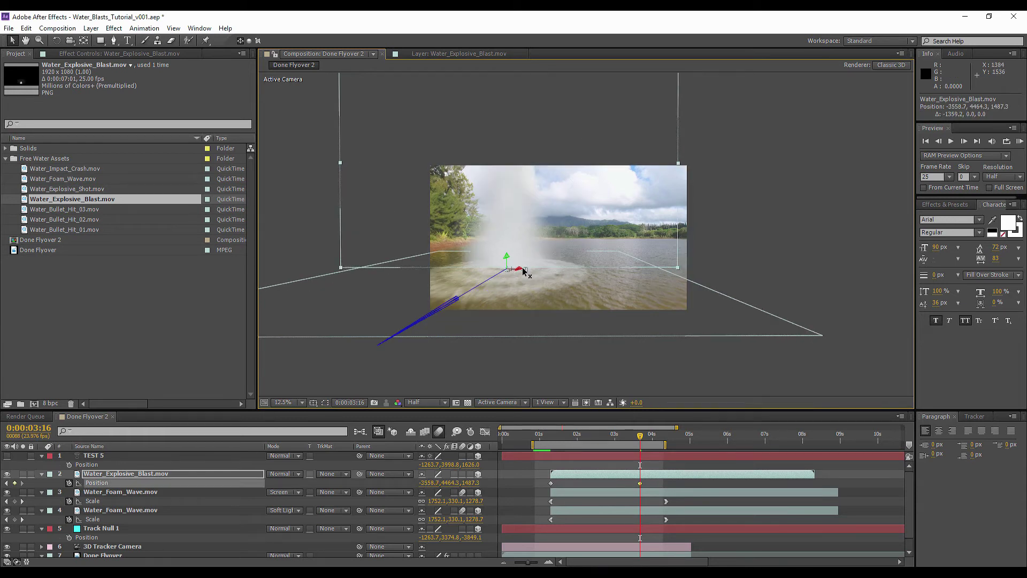
left_click_drag(640, 483, 665, 486)
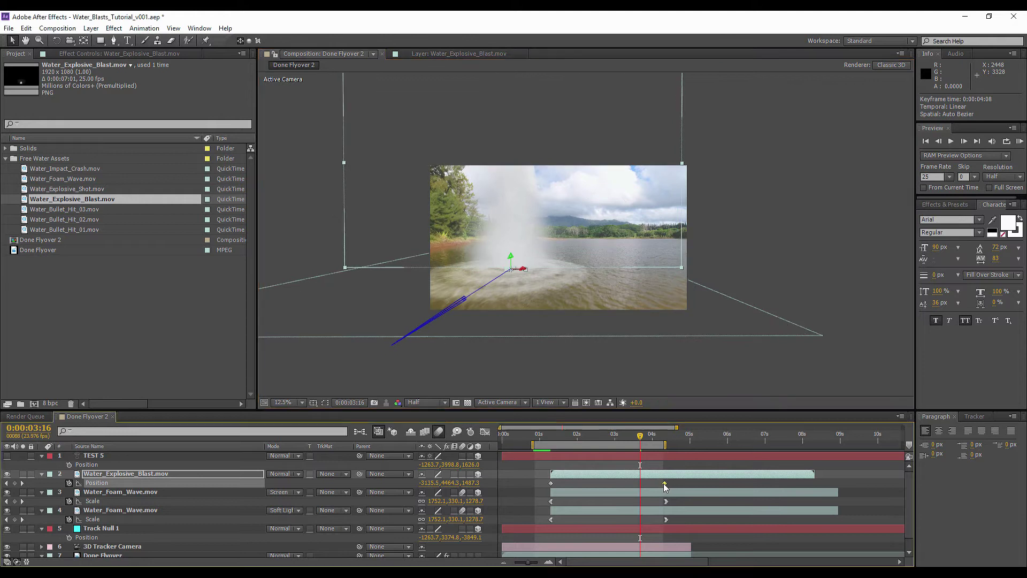
Disable motion blur for the composition and preview the water blast animation at fitted size
left_click(293, 407)
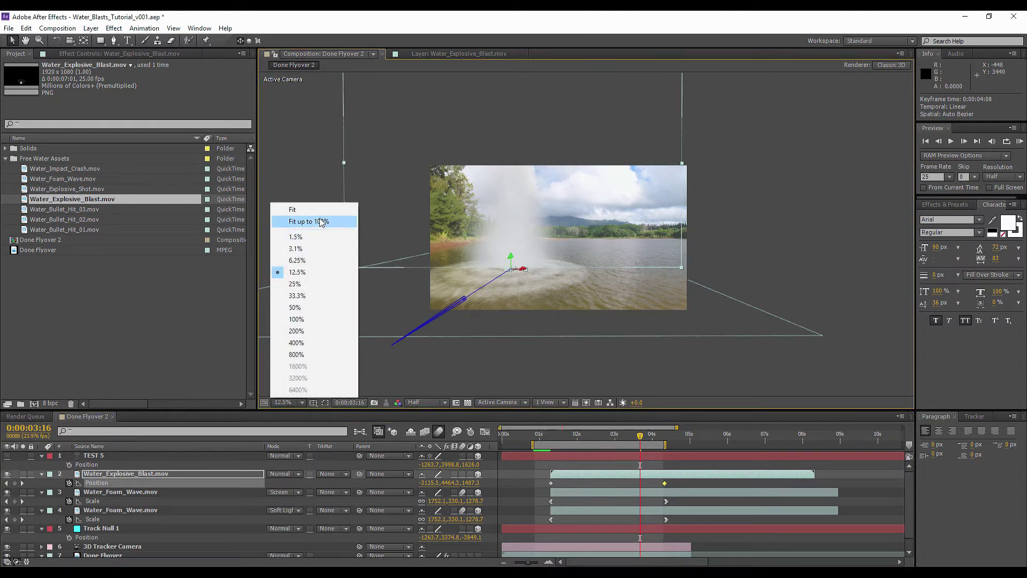
left_click(309, 221)
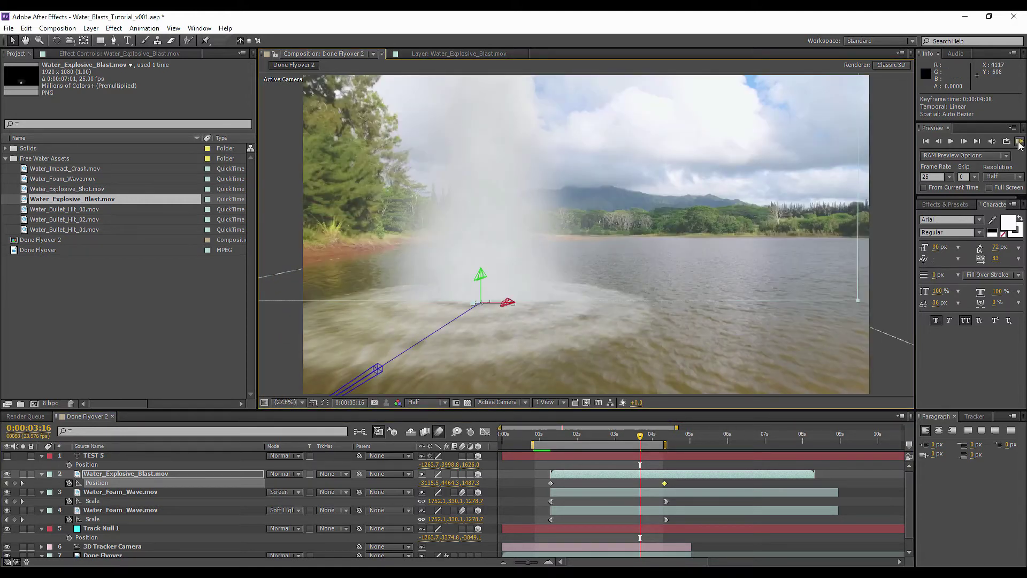
left_click(438, 432)
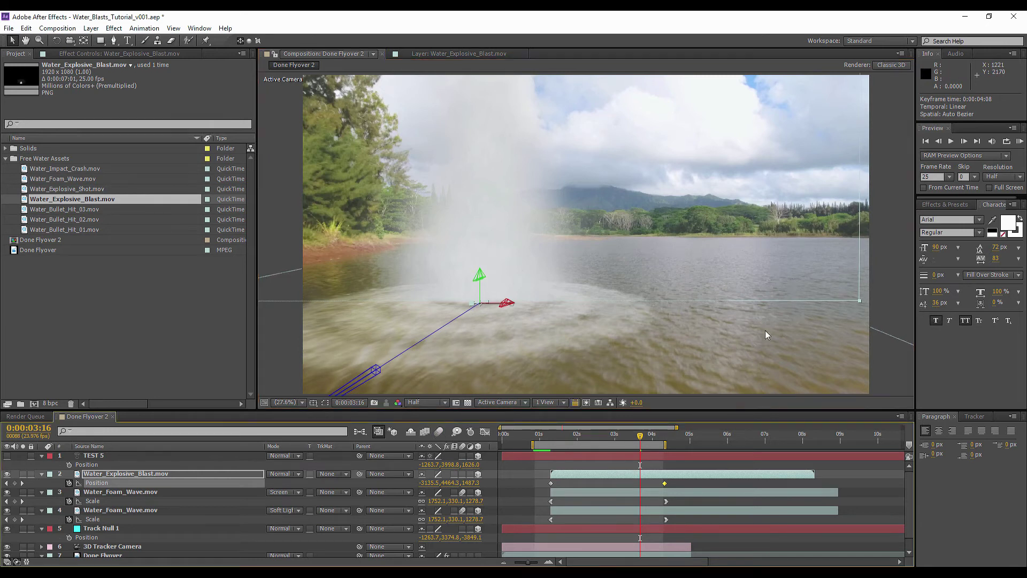
left_click(1020, 142)
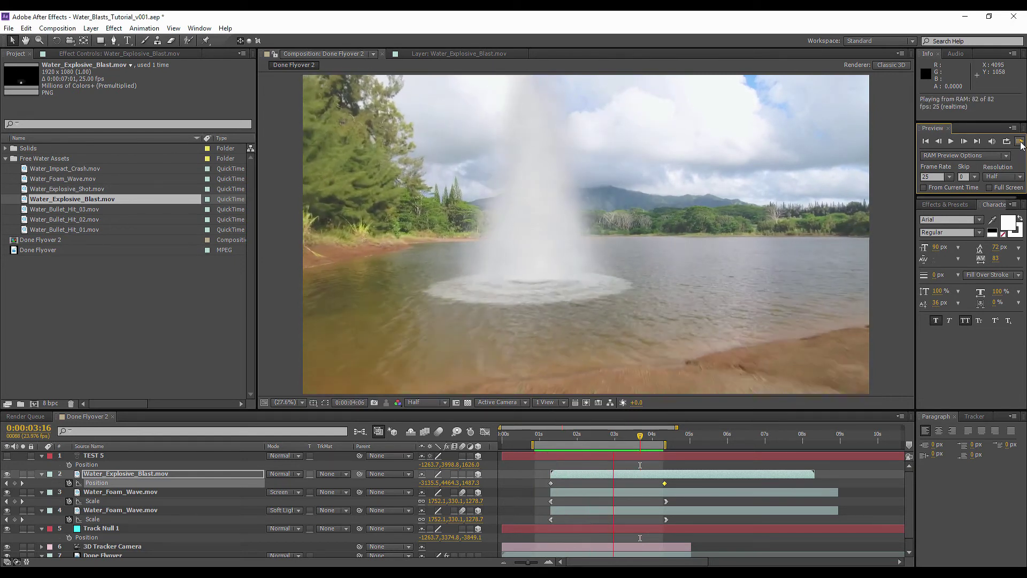
left_click(631, 439)
left_click_drag(550, 435, 597, 435)
left_click(518, 474)
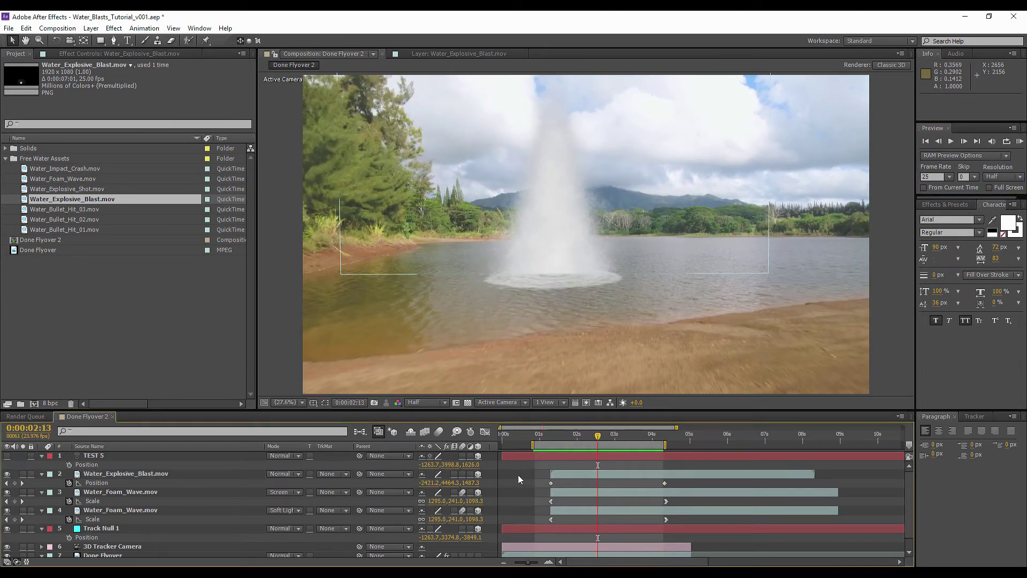
Keyframe the Water_Explosive_Blast.mov layer's scale from 1892% at 0:00:01:07 to 2659% shortly before the three-second mark
left_click(115, 474)
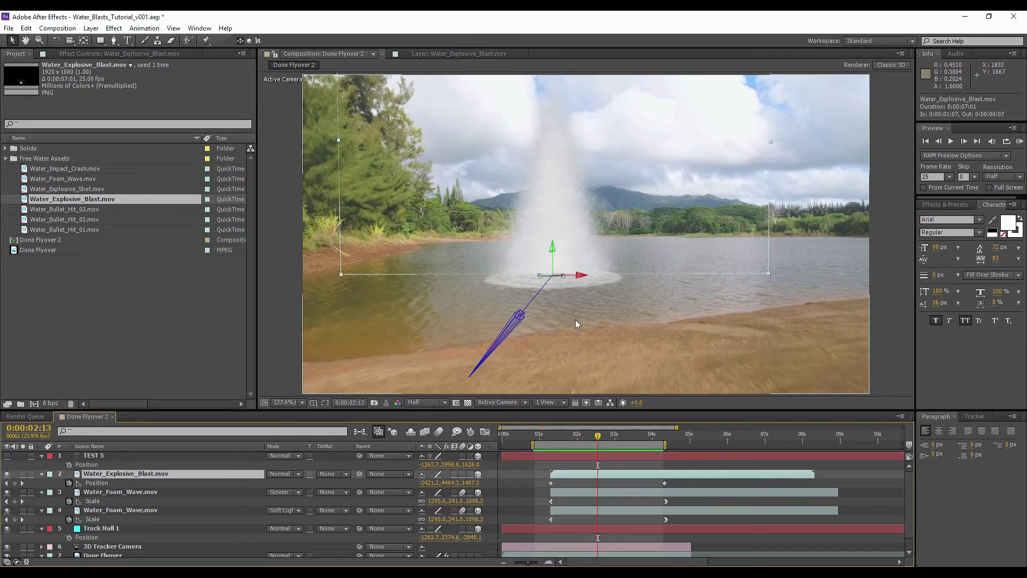
key("period")
key("period")
mouse_move(551, 433)
left_mouse_down()
mouse_move(607, 436)
mouse_move(550, 437)
left_mouse_up()
key("s")
left_click(69, 482)
left_click_drag(437, 484, 293, 526)
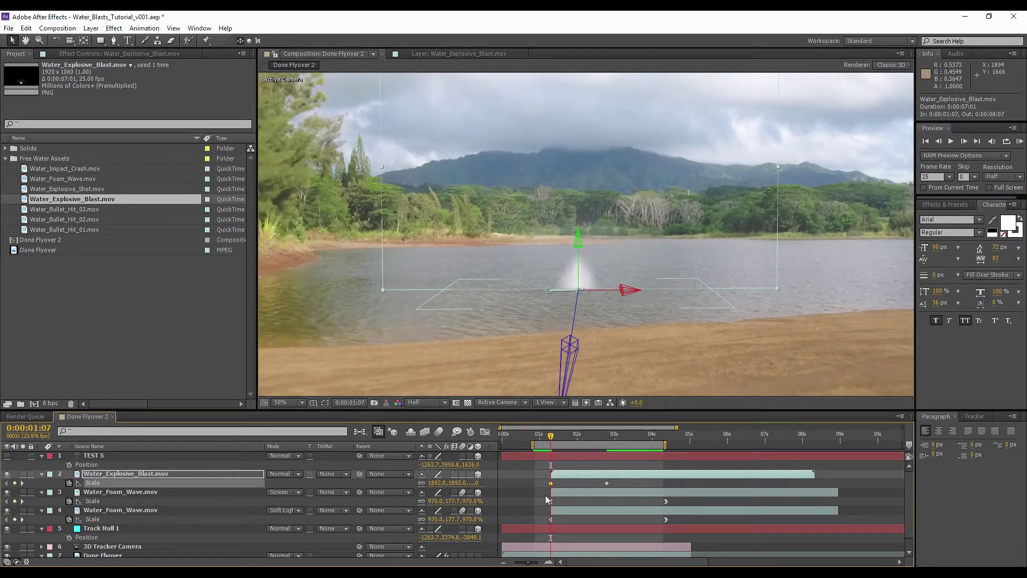
Apply Easy Ease to the second Scale keyframe of the Water_Explosive_Blast.mov layer
right_click(606, 484)
mouse_move(669, 477)
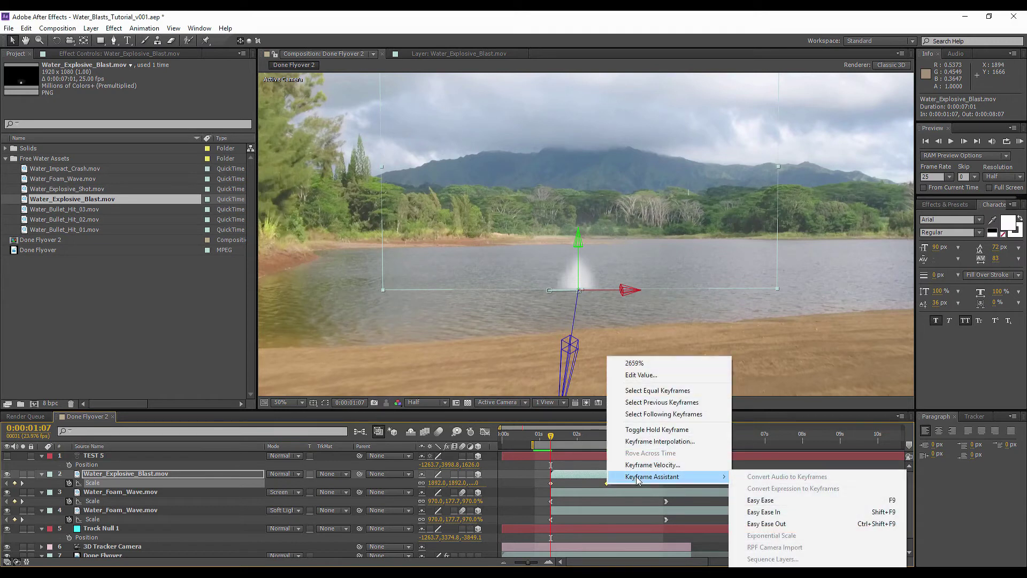
left_click(754, 498)
left_click(671, 483)
Lower the Water_Explosive_Blast.mov layer at 0:00:01:07 to a Y position of about 4481.3
mouse_move(537, 435)
left_mouse_down()
mouse_move(571, 435)
mouse_move(540, 436)
mouse_move(554, 436)
left_mouse_up()
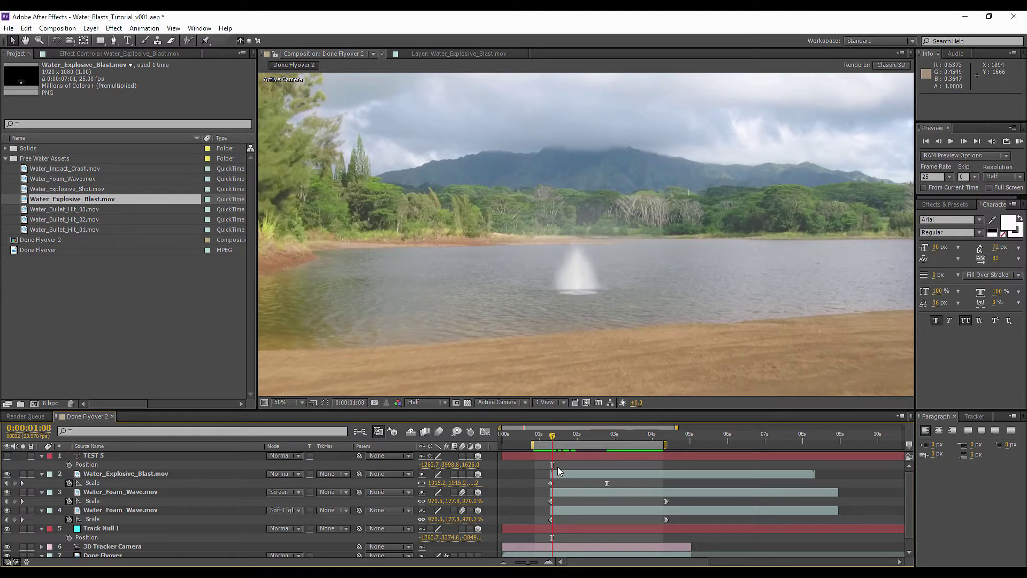
left_click(559, 471)
key("period")
key("period")
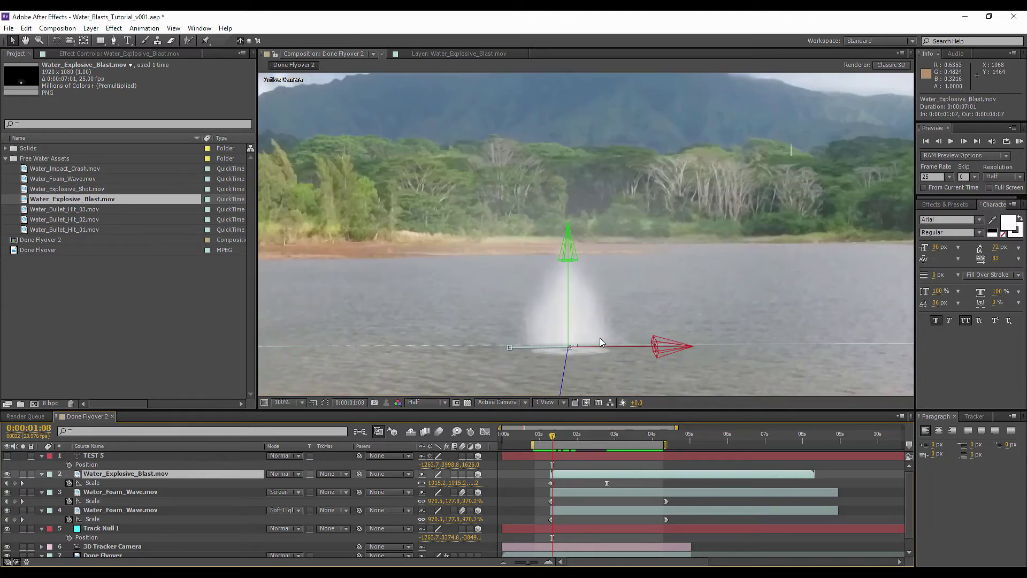
key("a")
key("p")
left_click_drag(554, 435, 550, 434)
scroll(634, 225, "up", 4)
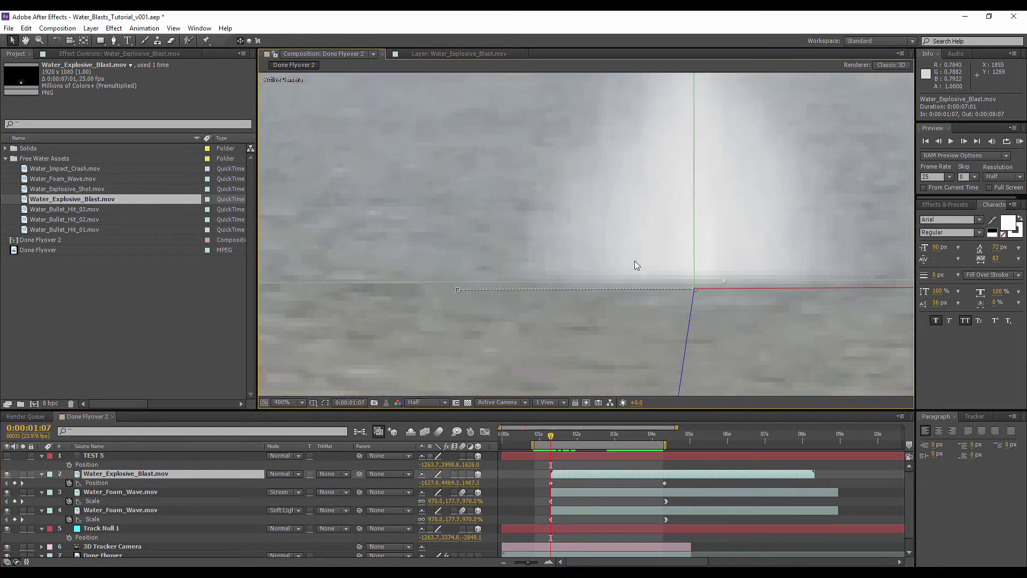
scroll(560, 301, "down", 4)
left_click_drag(575, 157, 576, 153)
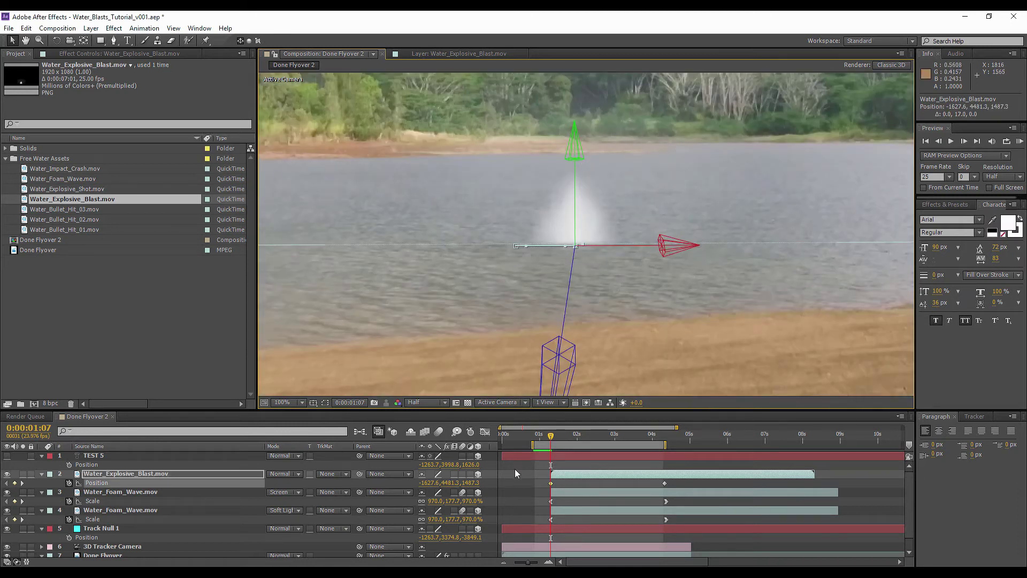
left_click(515, 471)
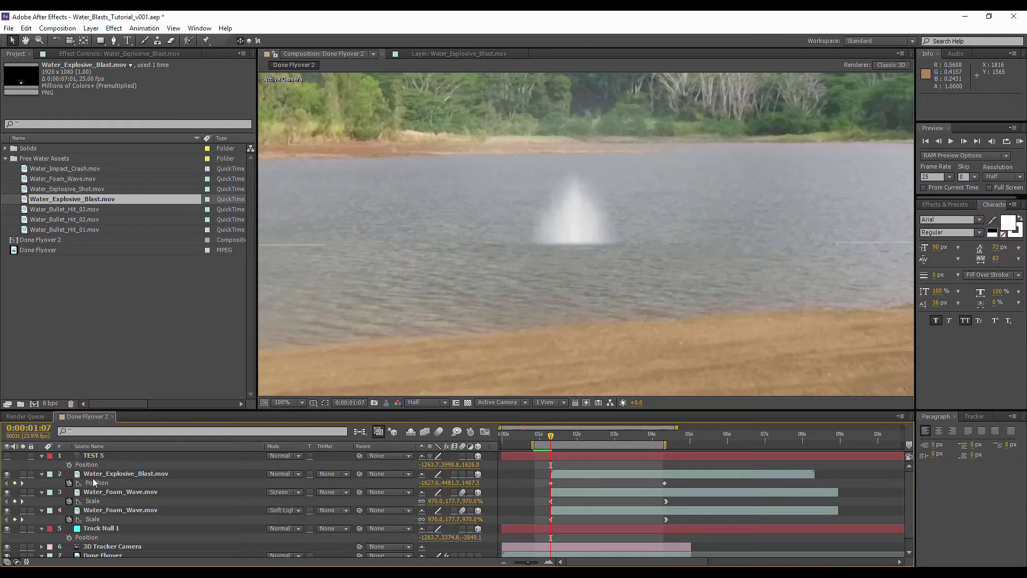
Move the Water_Explosive_Blast.mov layer down at 0:00:01:08 to a Y position of about 4602.6
left_click(553, 440)
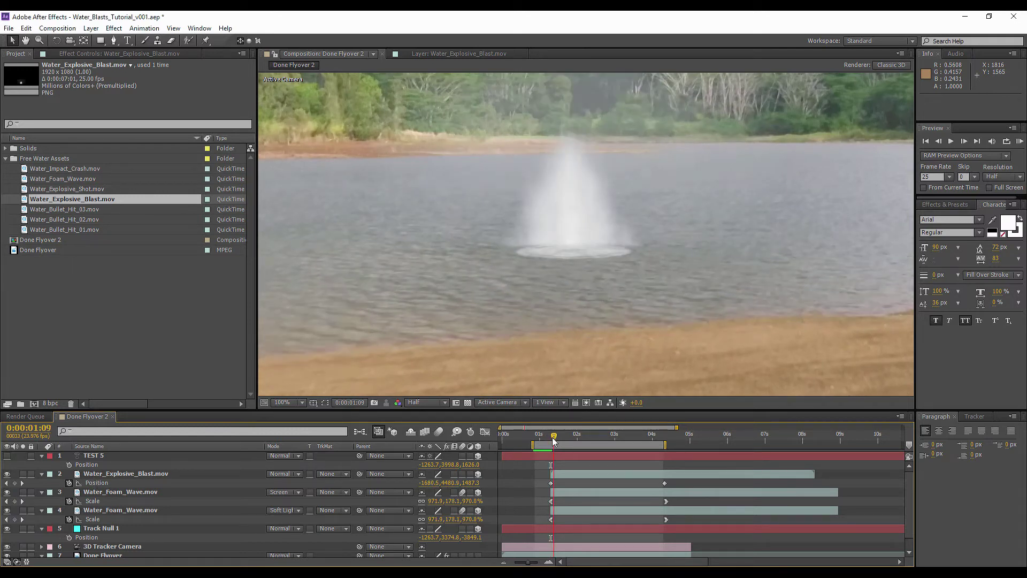
left_click_drag(553, 440, 551, 439)
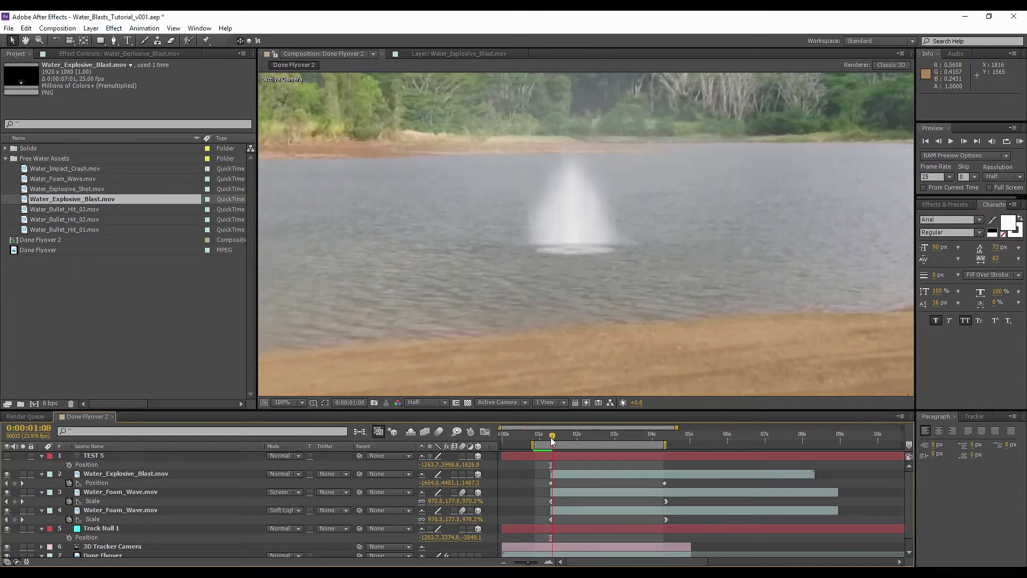
left_click(138, 474)
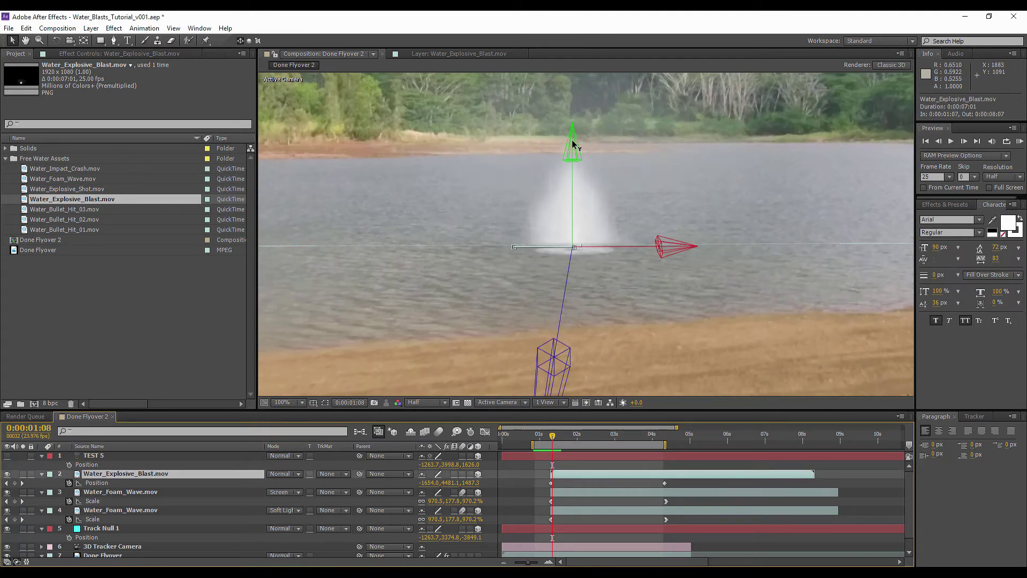
left_click_drag(530, 482, 685, 486)
key("period")
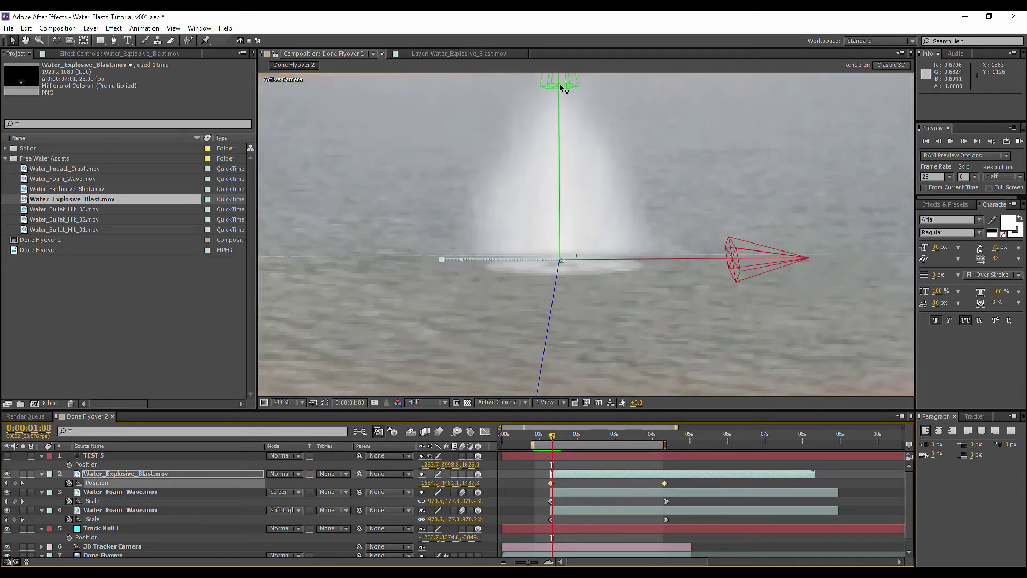
left_click_drag(560, 87, 565, 220)
Reduce the Water_Explosive_Blast.mov layer's scale at 0:00:01:07 to 1009%
key("s")
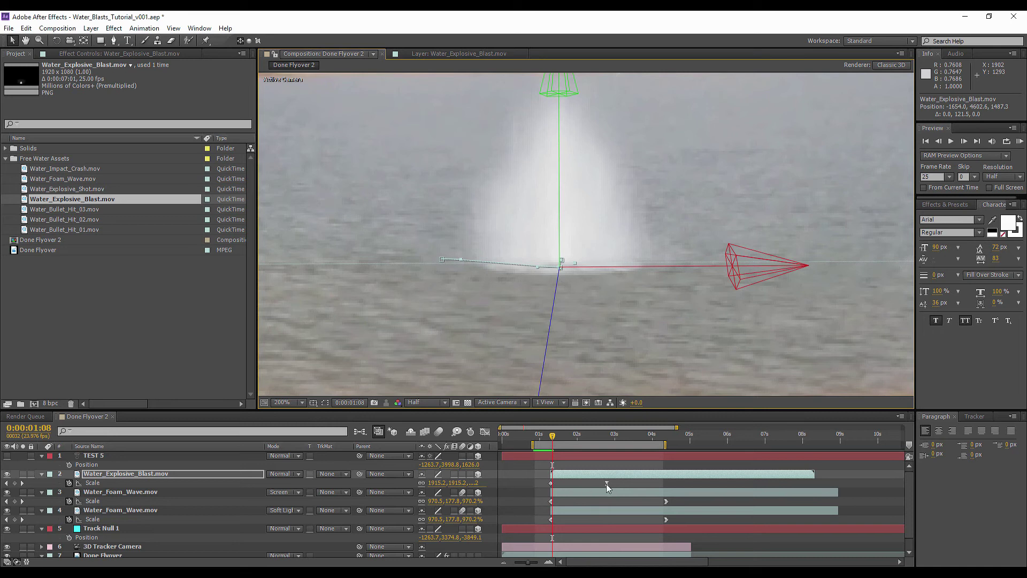
left_click_drag(555, 438, 550, 438)
left_click_drag(441, 482, 541, 475)
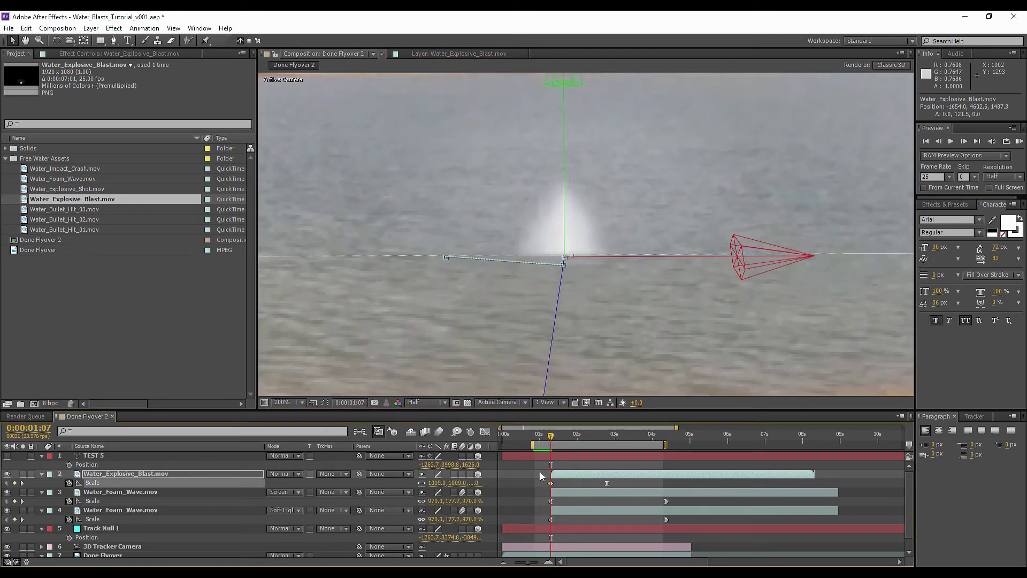
Set the Mask Feather of Mask 1 on the Water_Explosive_Blast.mov layer to 15 pixels
left_click_drag(551, 439, 563, 435)
key("p")
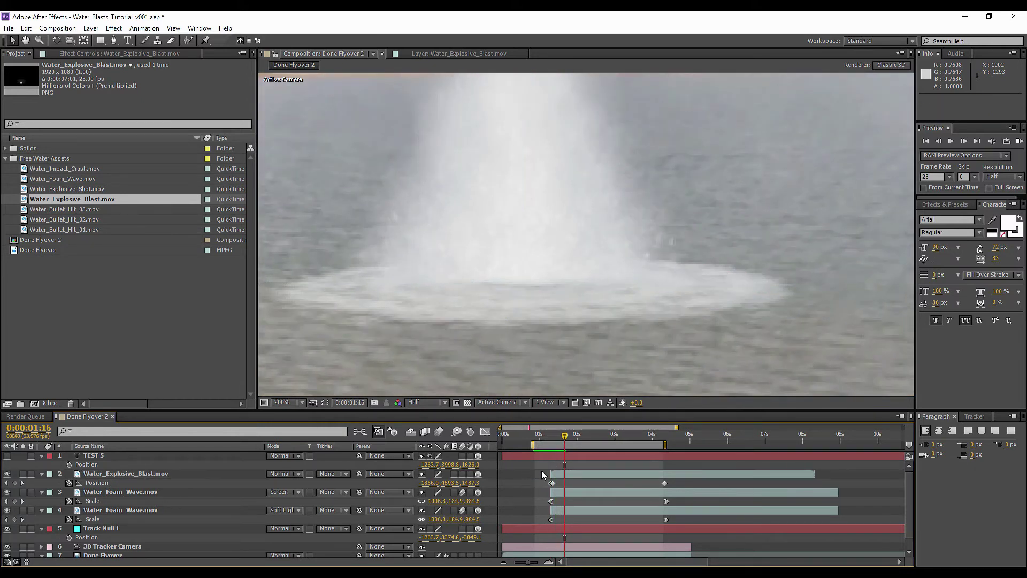
left_click_drag(568, 441, 570, 439)
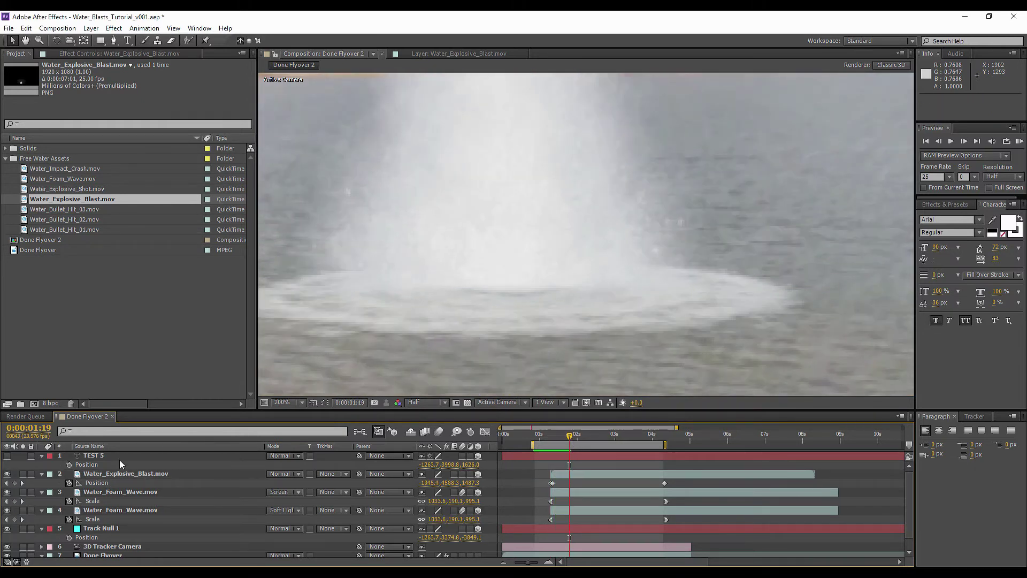
left_click(120, 473)
key("f")
left_click(434, 492)
type("2")
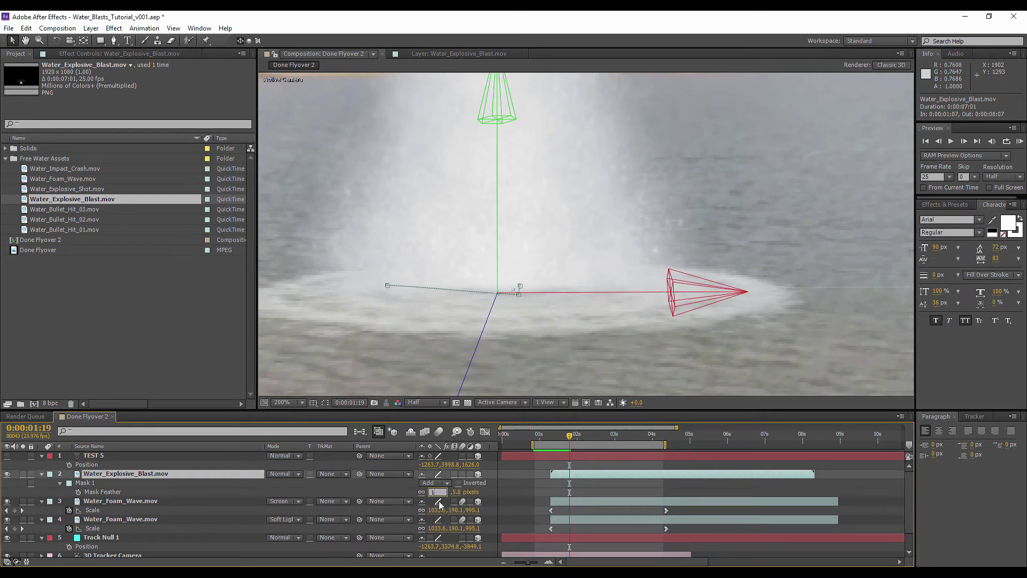
left_click(521, 486)
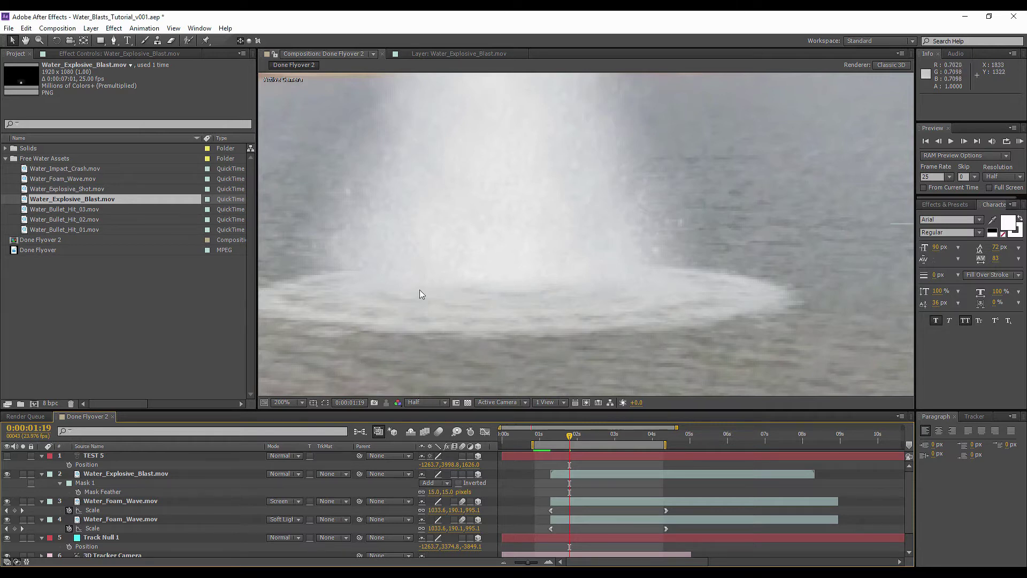
Add Water_Impact_Crash.mov to the composition directly above the Water_Explosive_Blast.mov layer and make it a 3D layer
scroll(530, 321, "down", 4)
left_click(69, 301)
left_click(69, 188)
left_click(62, 178)
left_click_drag(55, 169, 142, 474)
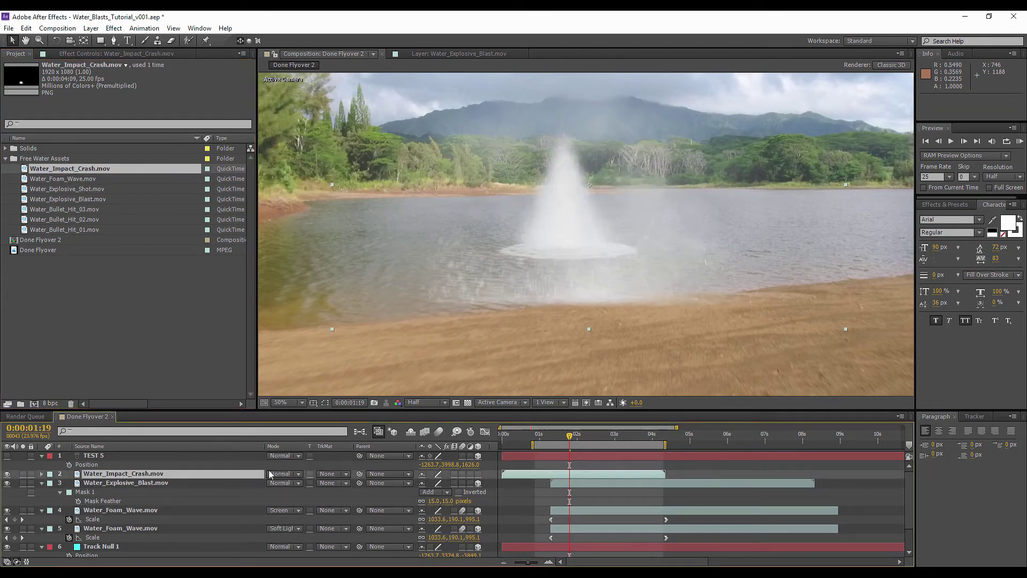
key("p")
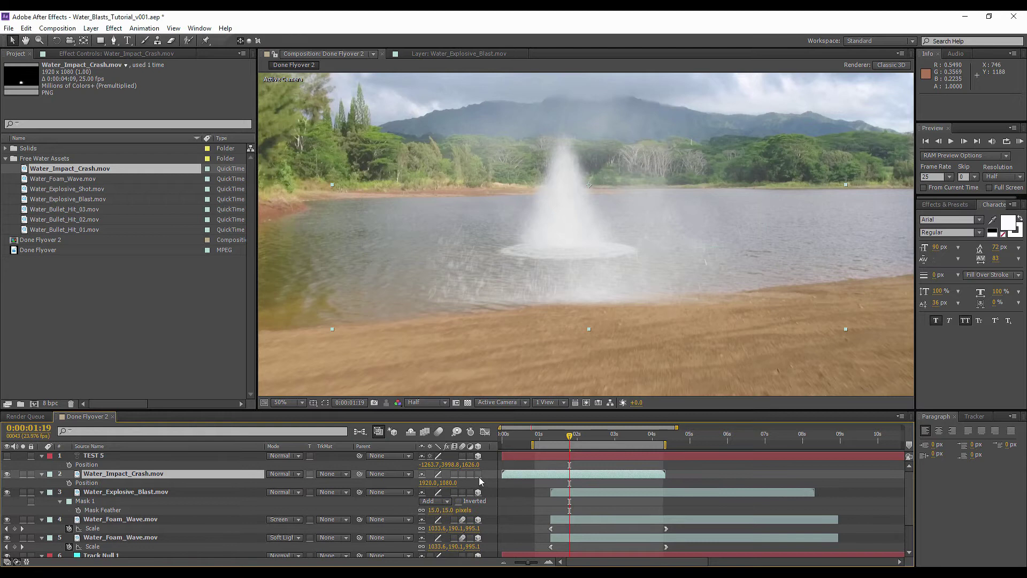
left_click(479, 474)
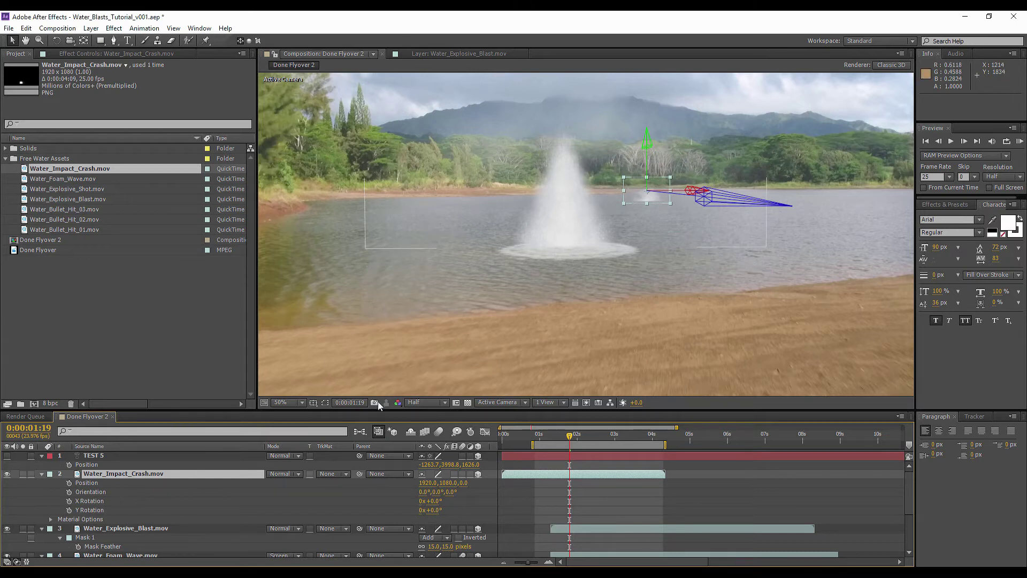
Copy the Position keyframes of the Water_Explosive_Blast.mov layer at 0:00:01:07 and paste them onto the Position of Water_Impact_Crash.mov
key("period")
key("period")
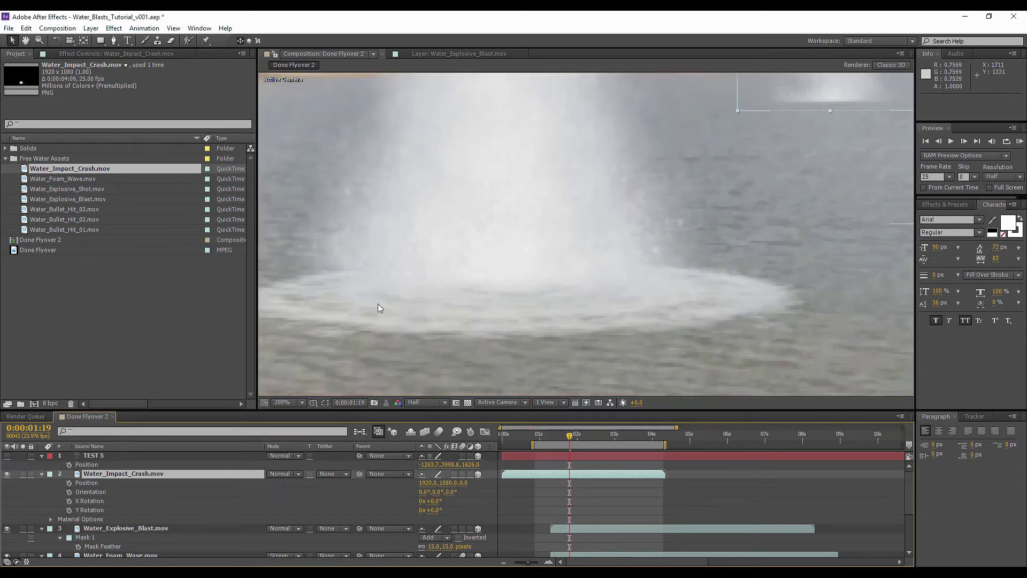
key("comma")
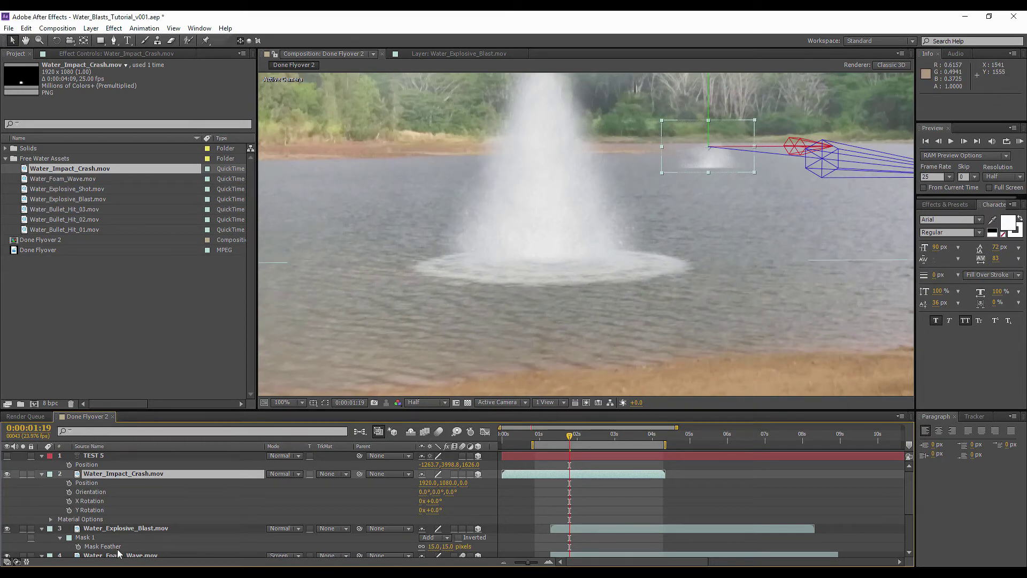
left_click(120, 531)
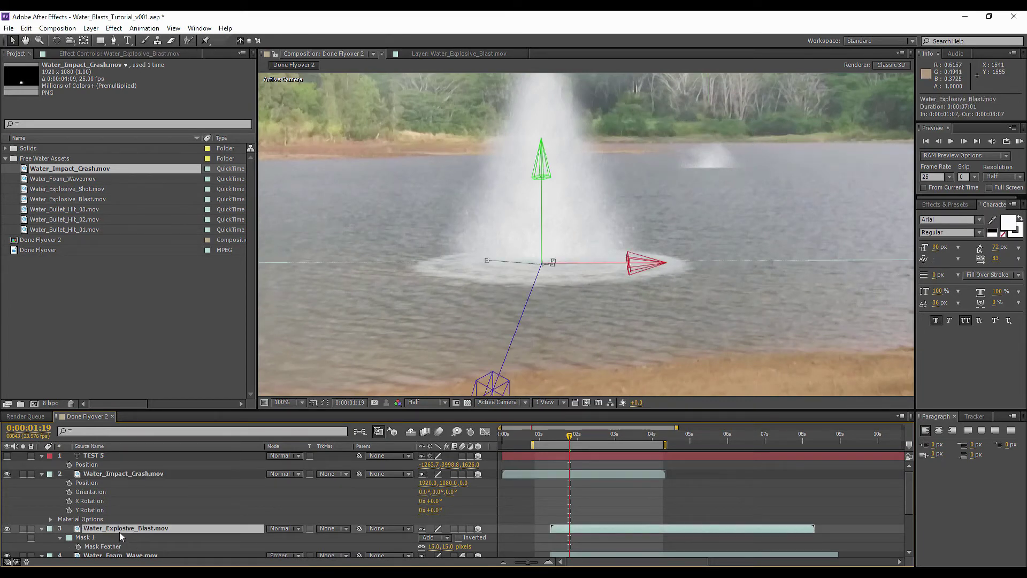
key("p")
left_click(553, 435)
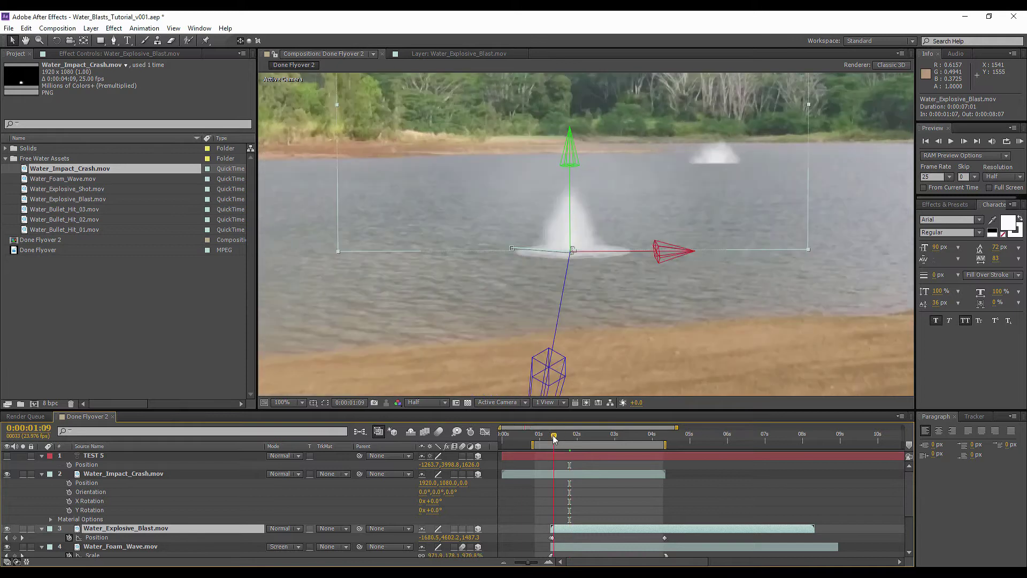
key("Page_Up")
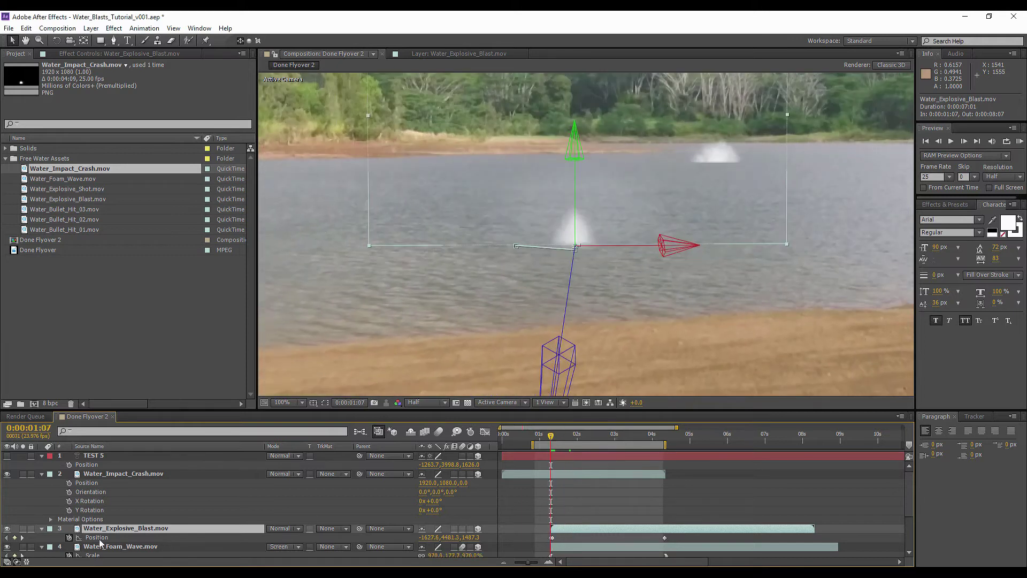
left_click(109, 537)
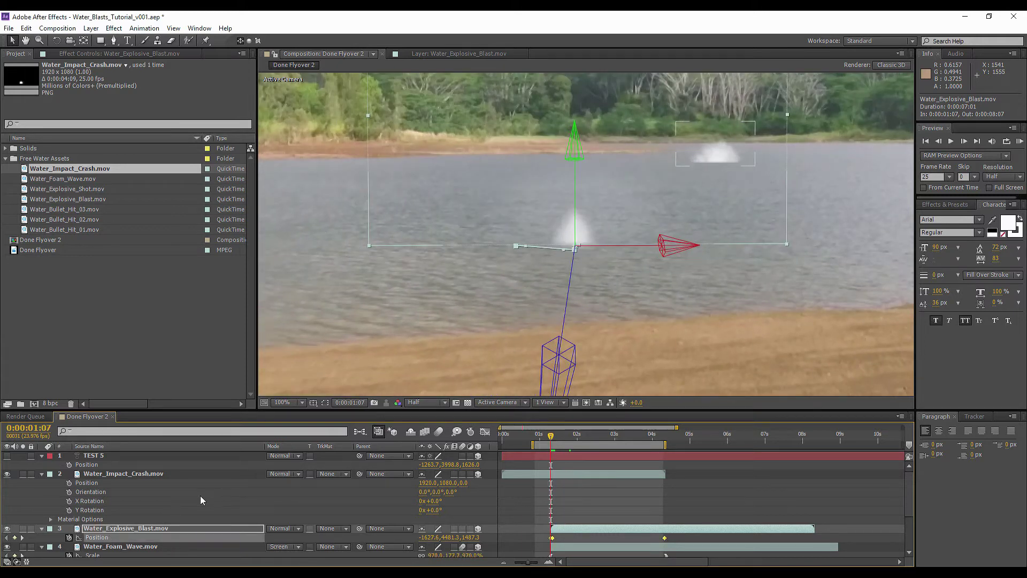
key("ctrl+c")
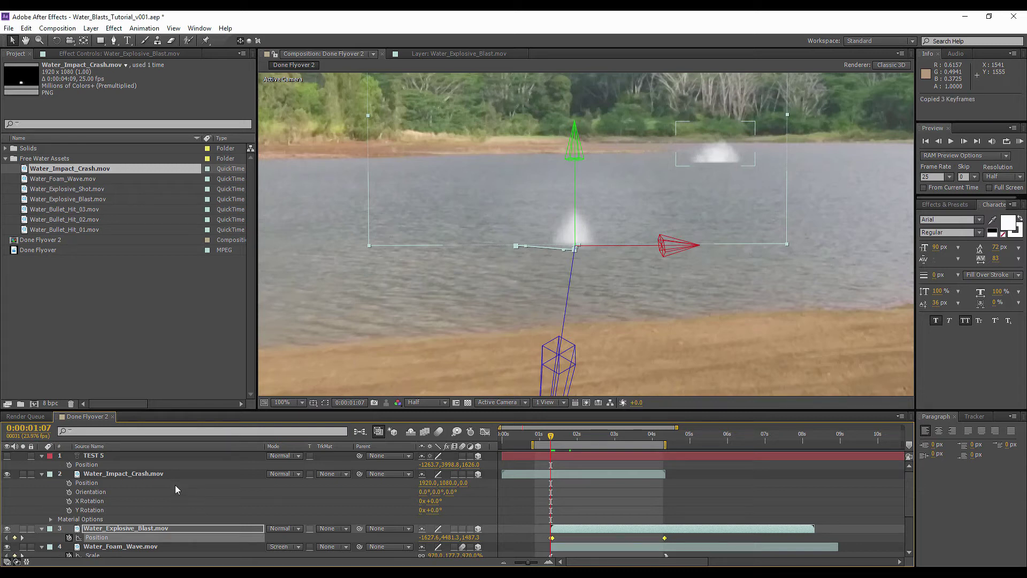
left_click(123, 474)
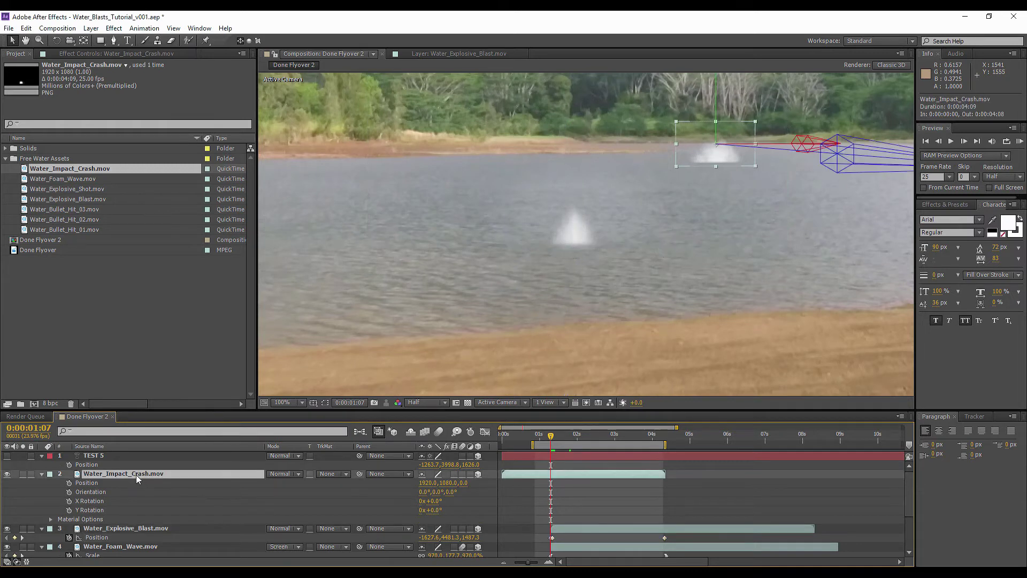
key("p")
left_click(96, 483)
key("ctrl+v")
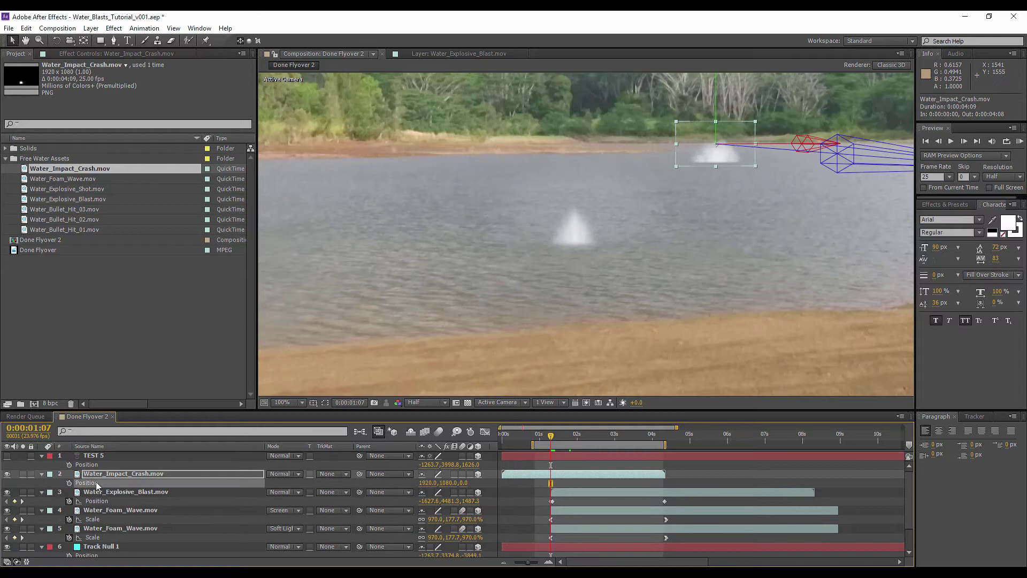
Shift the Water_Impact_Crash.mov layer to start at 0:00:01:07 and remove its Position keyframes
left_click_drag(532, 474, 579, 479)
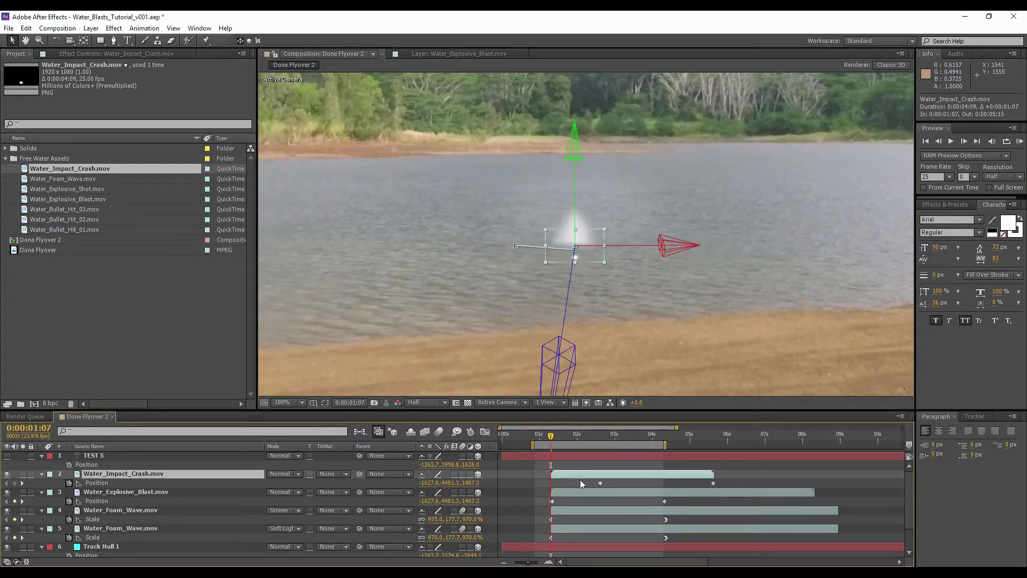
left_click(586, 484)
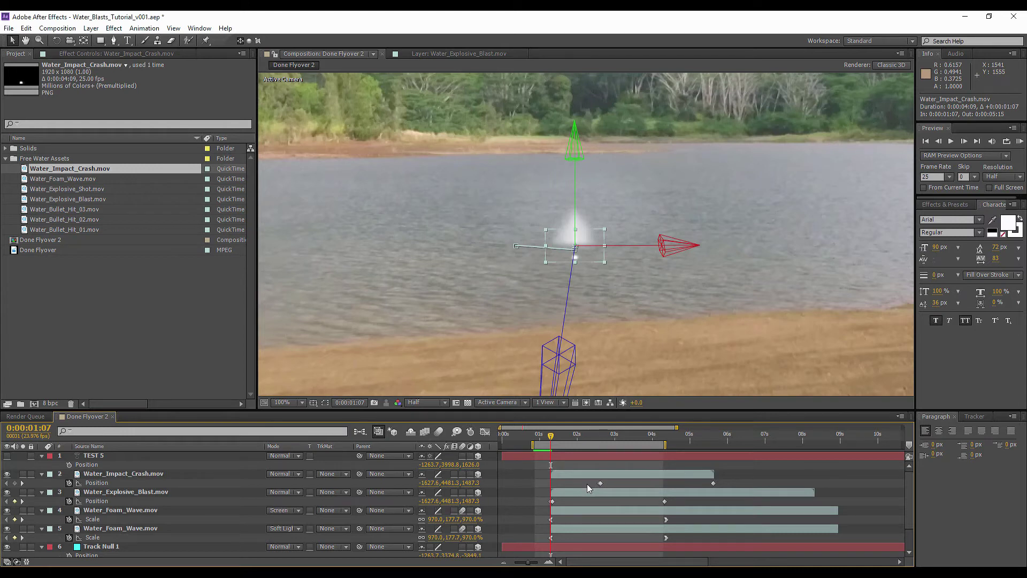
left_click(69, 482)
left_click(91, 475)
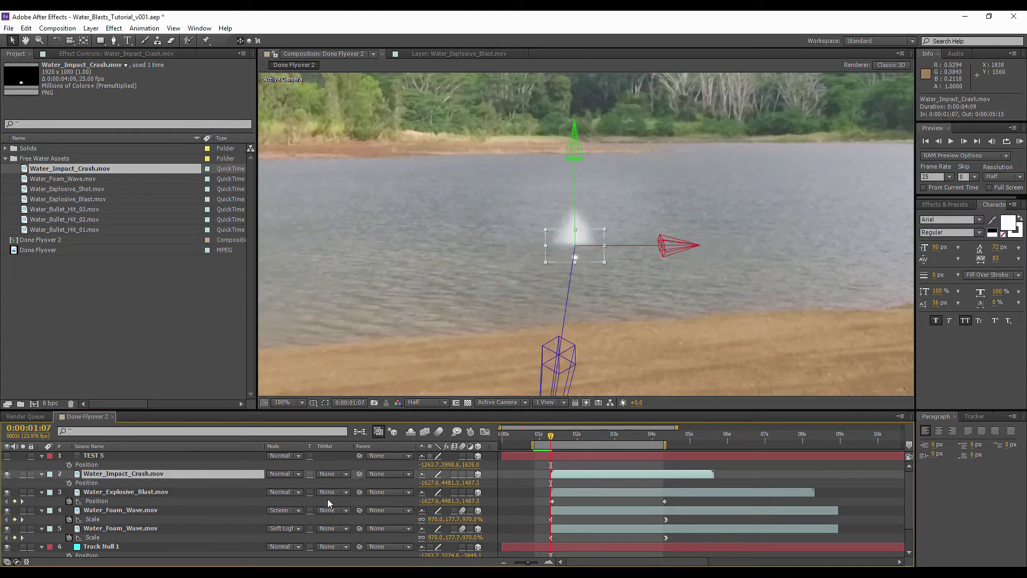
Scale up the Water_Impact_Crash.mov layer and shift its Anchor Point to a Y value of about 966
key("s")
left_click_drag(432, 484, 629, 450)
key("a")
left_click_drag(441, 482, 730, 426)
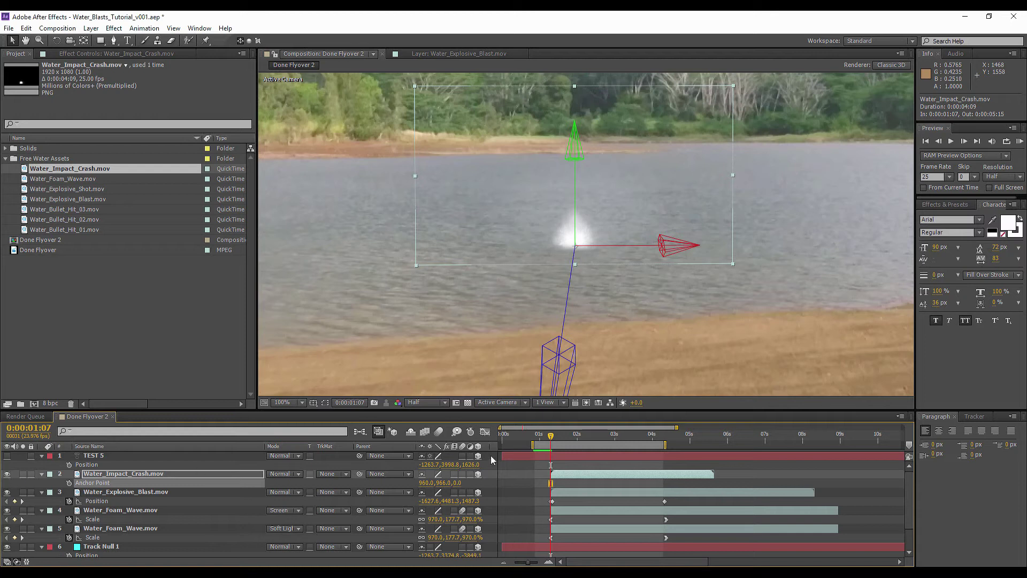
Move the Water_Impact_Crash.mov layer along X to about 2244.2, beside the blast, and go to 0:00:01:20
left_click_drag(663, 247, 781, 245)
left_click(557, 438)
left_click_drag(556, 437, 571, 435)
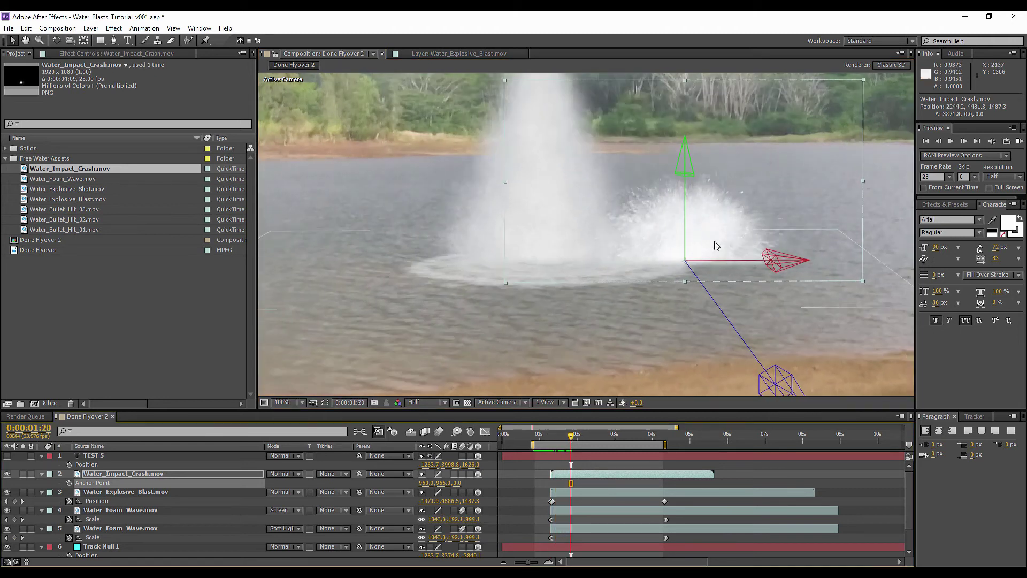
Try the Darken blending mode on the Water_Impact_Crash.mov layer and restore it to Normal
left_click(277, 472)
left_click(323, 137)
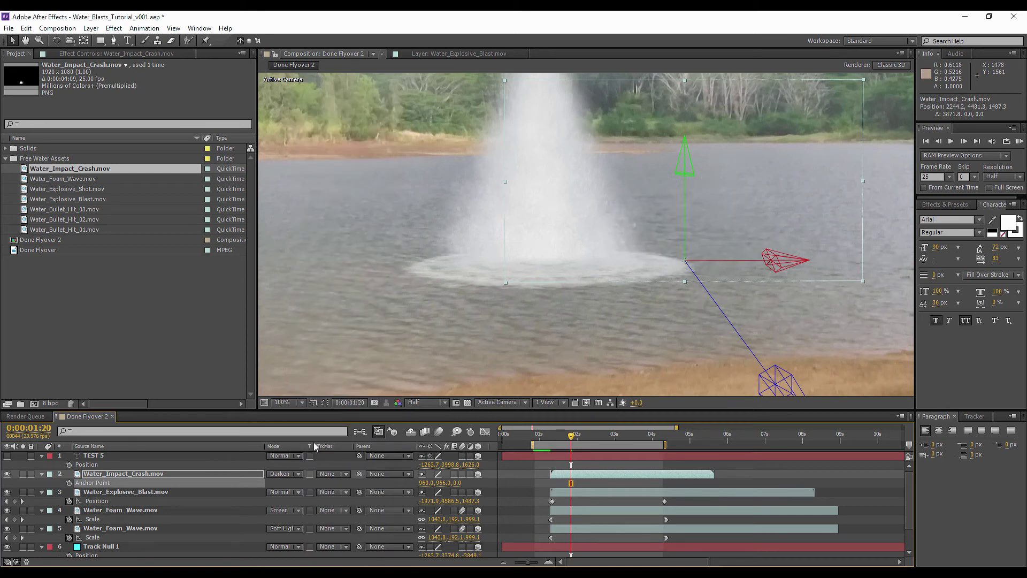
left_click(288, 474)
left_click(320, 98)
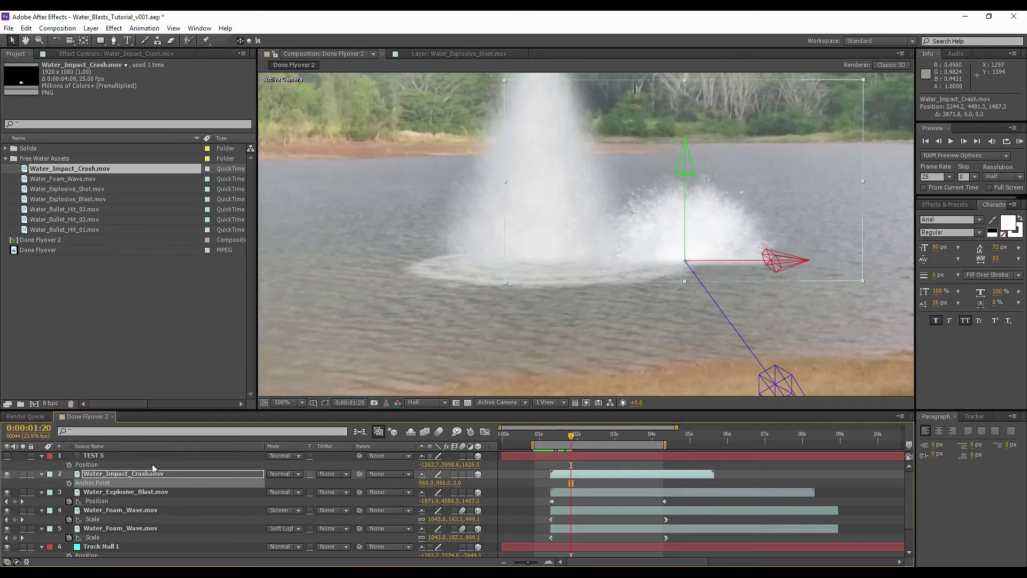
Apply the Tritone effect to the Water_Impact_Crash.mov layer and set the composition preview resolution to Full
right_click(146, 478)
mouse_move(199, 230)
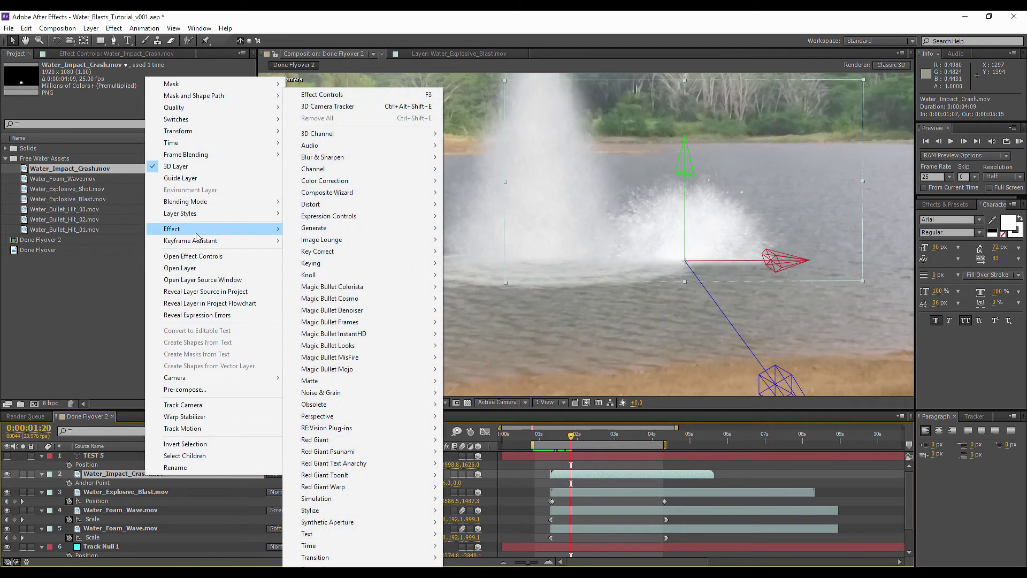
mouse_move(346, 185)
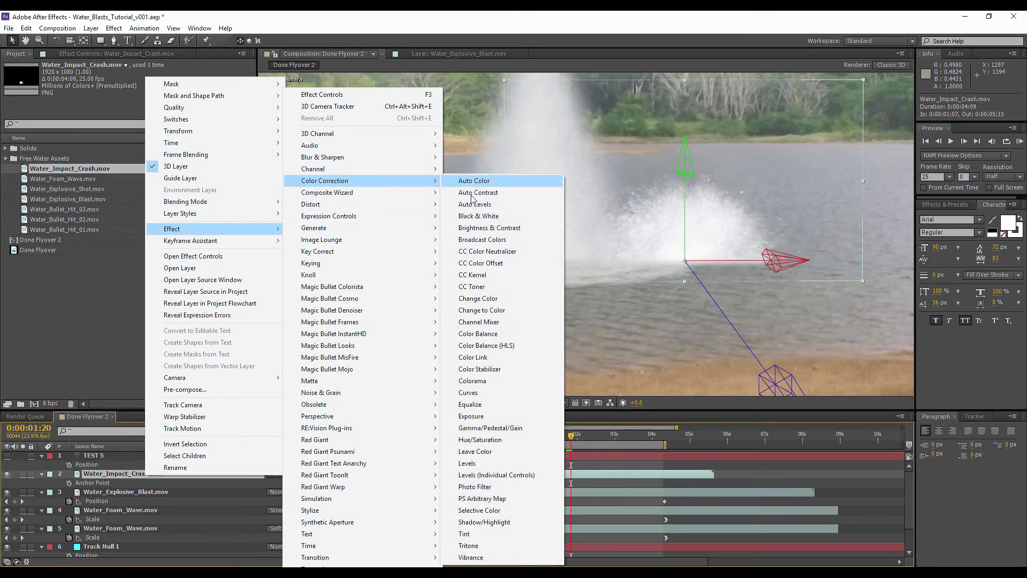
left_click(479, 545)
left_click(429, 405)
left_click(428, 428)
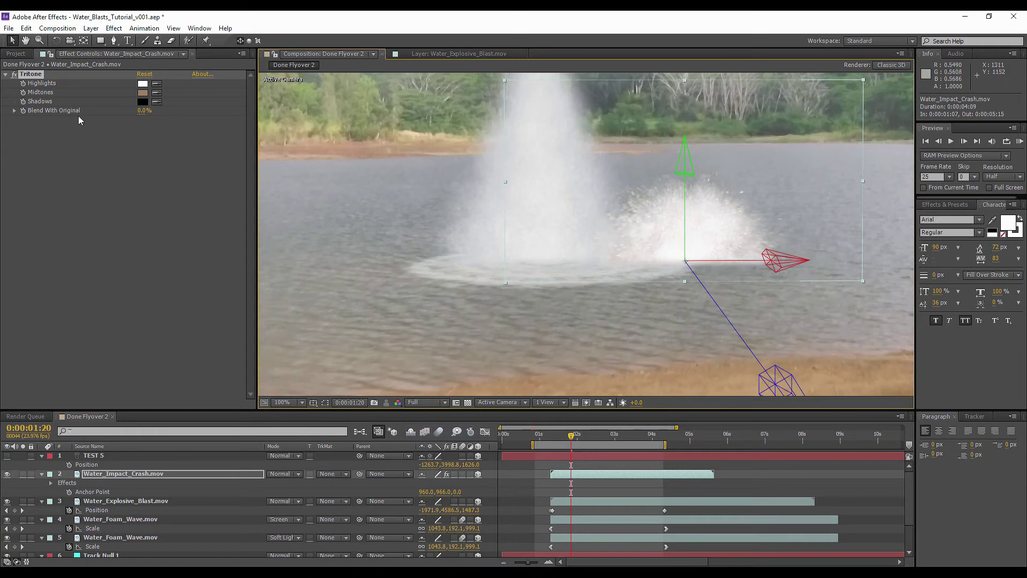
Set the Tritone Midtones colour to a neutral light grey, BABABA
left_click(142, 93)
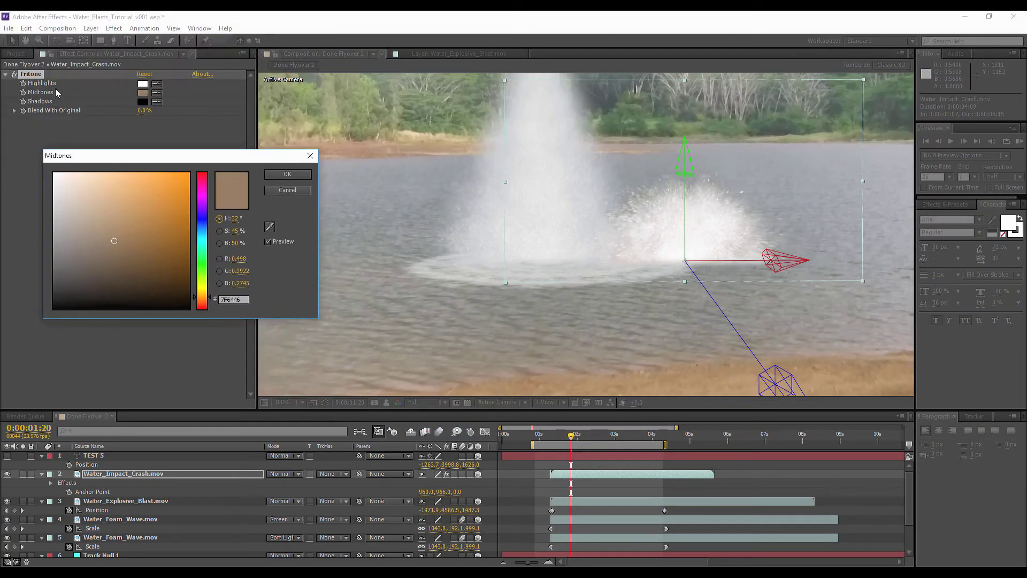
left_click_drag(118, 235, 14, 249)
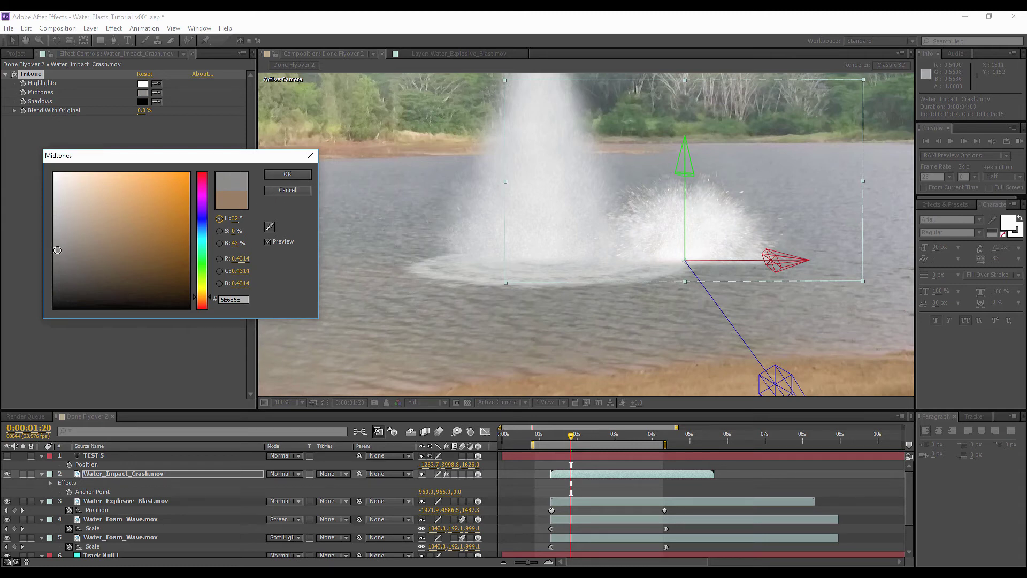
left_click_drag(55, 248, 54, 233)
left_click(287, 174)
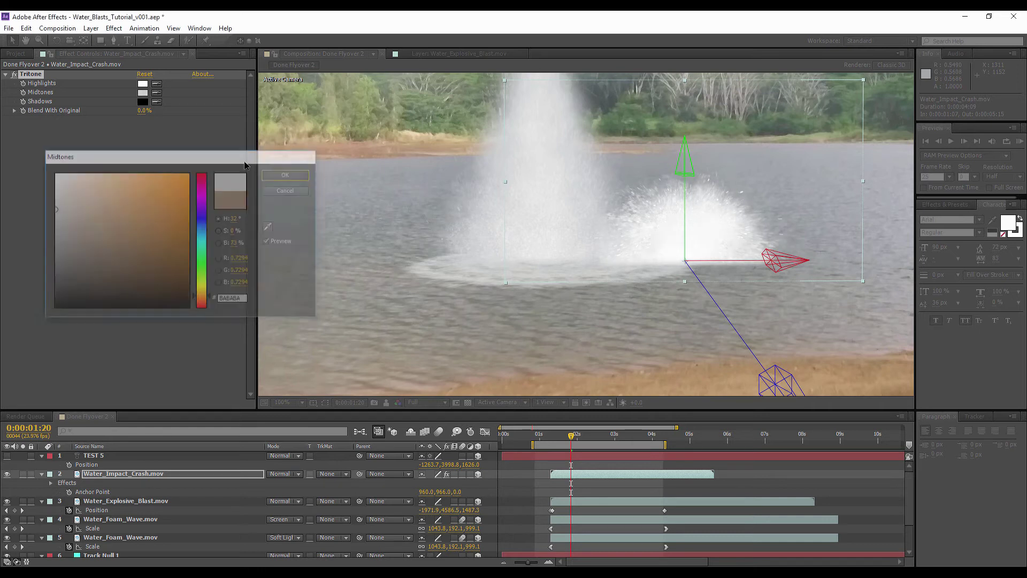
Darken the Tritone Highlights to an off-white of about EEEEEE and fine-tune the light grey Midtones
left_click(143, 84)
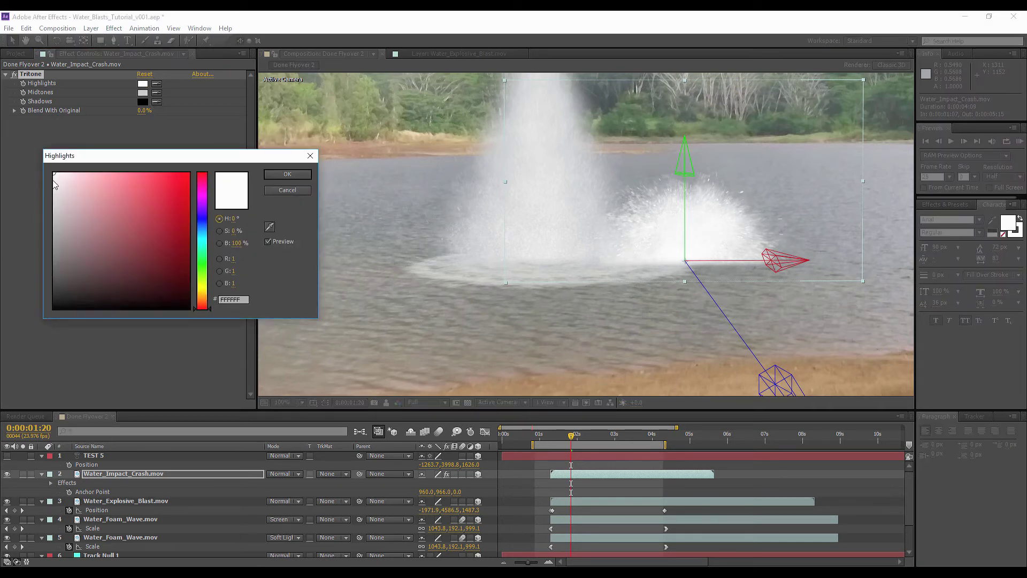
mouse_move(52, 180)
left_mouse_down()
mouse_move(52, 192)
mouse_move(29, 170)
mouse_move(20, 181)
left_mouse_up()
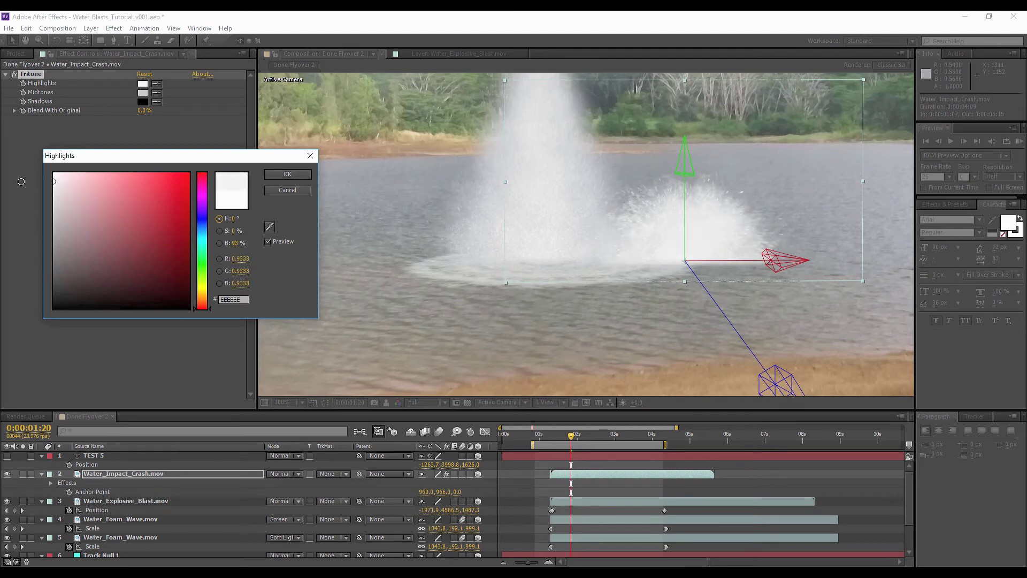
left_click(300, 174)
left_click(143, 93)
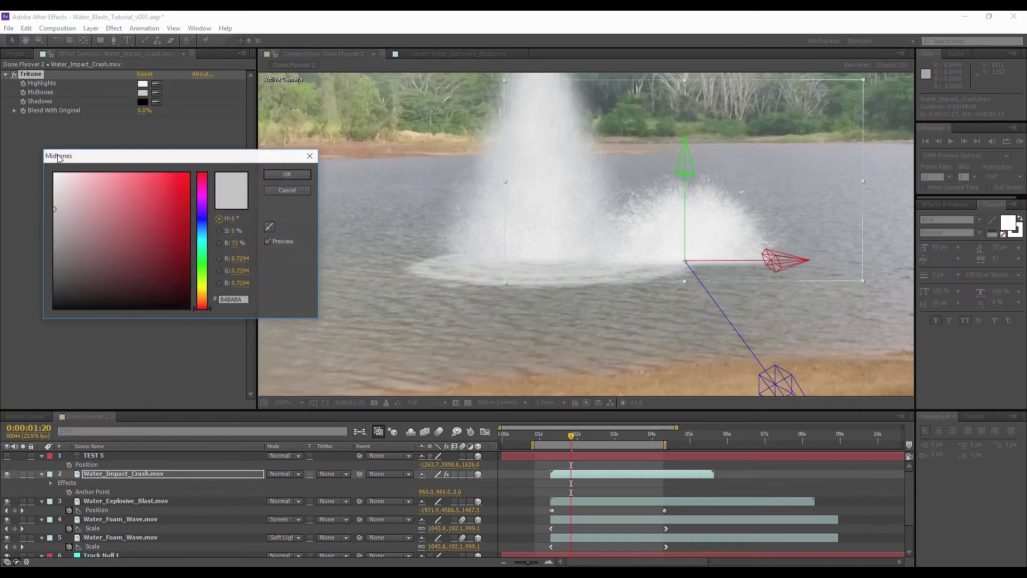
mouse_move(53, 207)
left_mouse_down()
mouse_move(42, 197)
mouse_move(36, 216)
mouse_move(36, 177)
mouse_move(28, 225)
mouse_move(28, 208)
left_mouse_up()
left_click(287, 174)
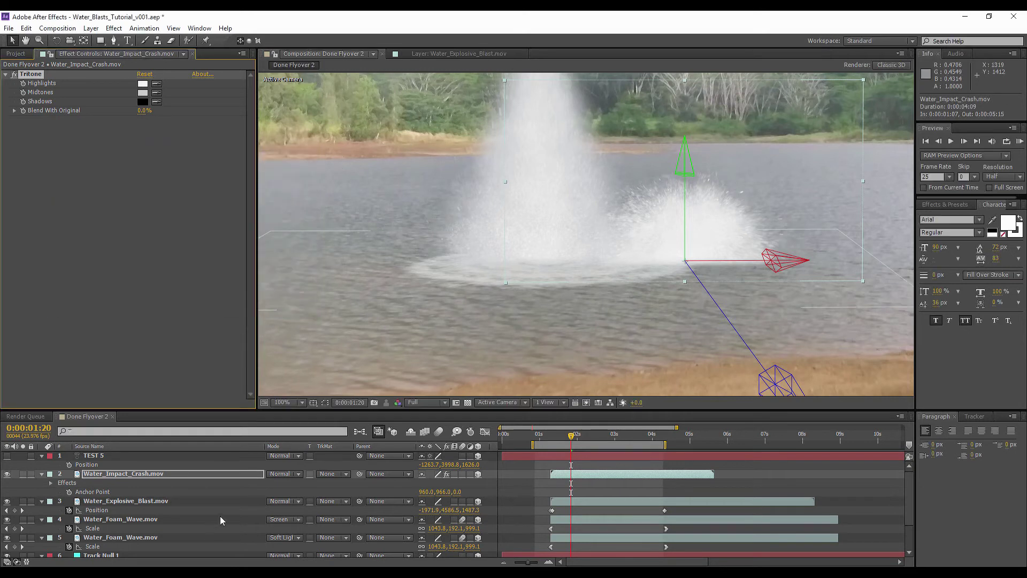
Move the Water_Impact_Crash.mov layer over the blast's base, to a position of about -1854.6, 4476.0, 1369.8
left_click_drag(781, 263, 621, 270)
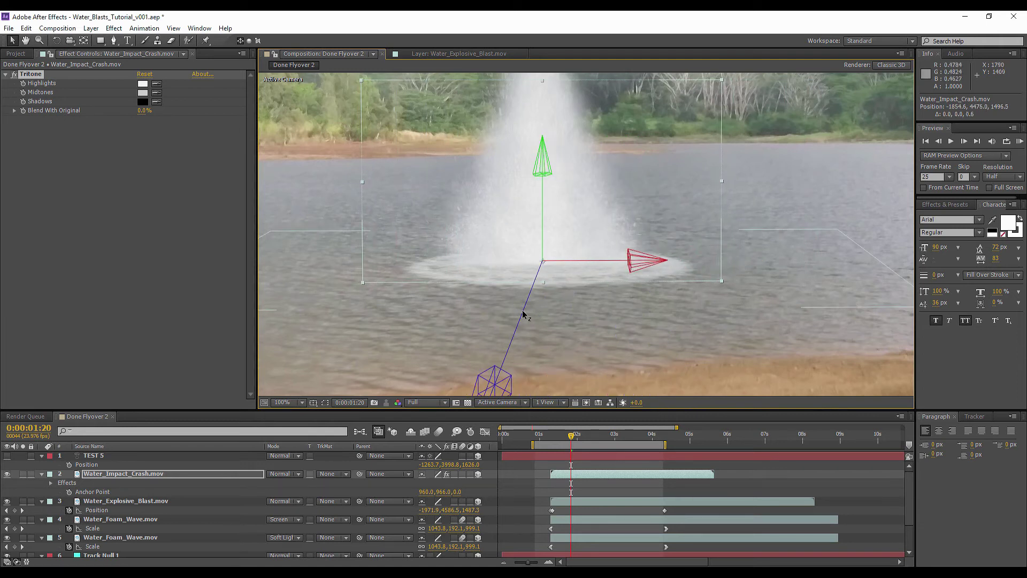
left_click_drag(521, 315, 493, 377)
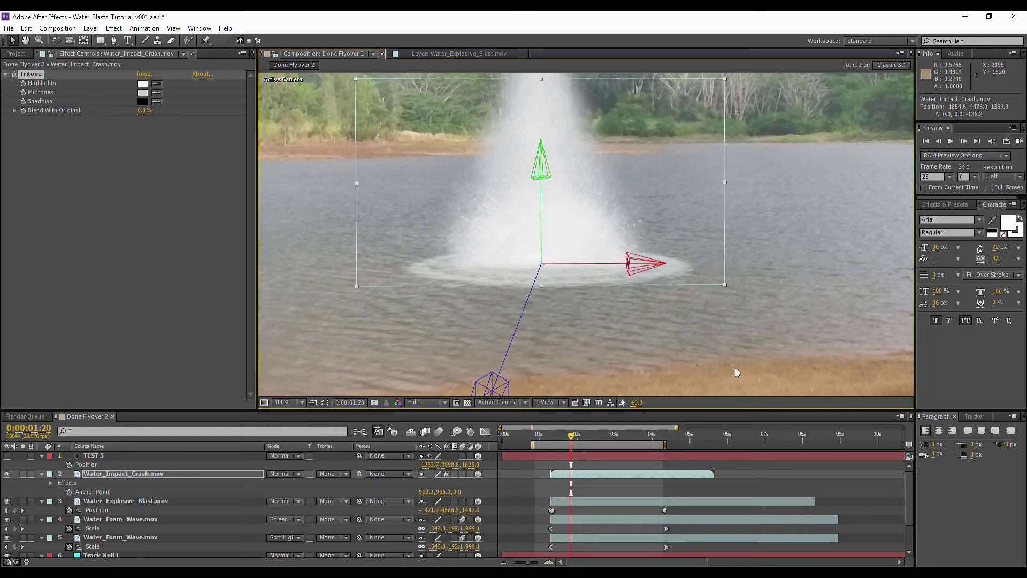
Keyframe the Water_Impact_Crash.mov position at 0:00:01:07, shifted along X to -1696.5 so it sits on the starting blast
mouse_move(551, 442)
left_mouse_down()
mouse_move(560, 439)
mouse_move(552, 440)
left_mouse_up()
key("p")
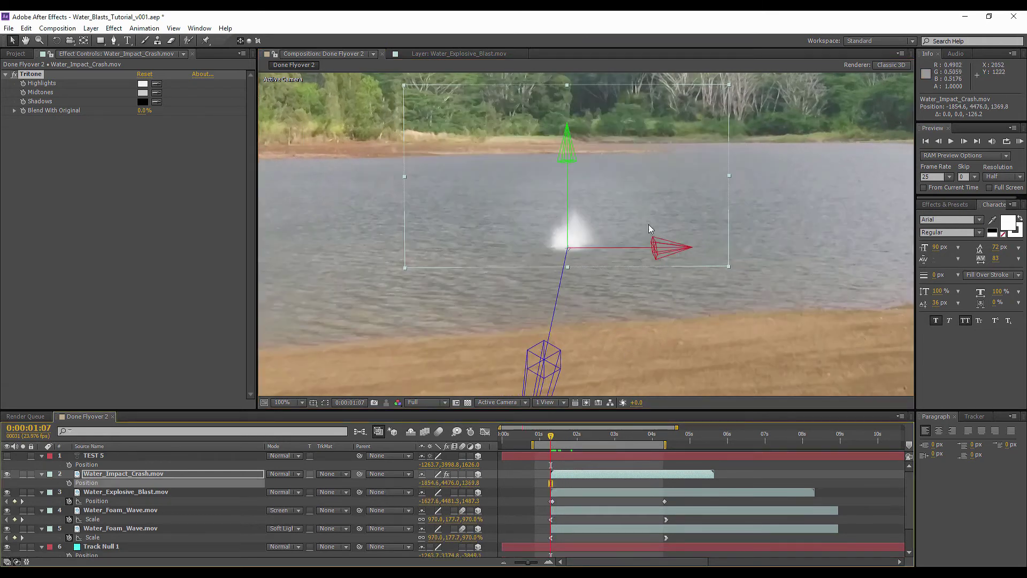
left_click_drag(666, 251, 739, 241)
left_click(69, 482)
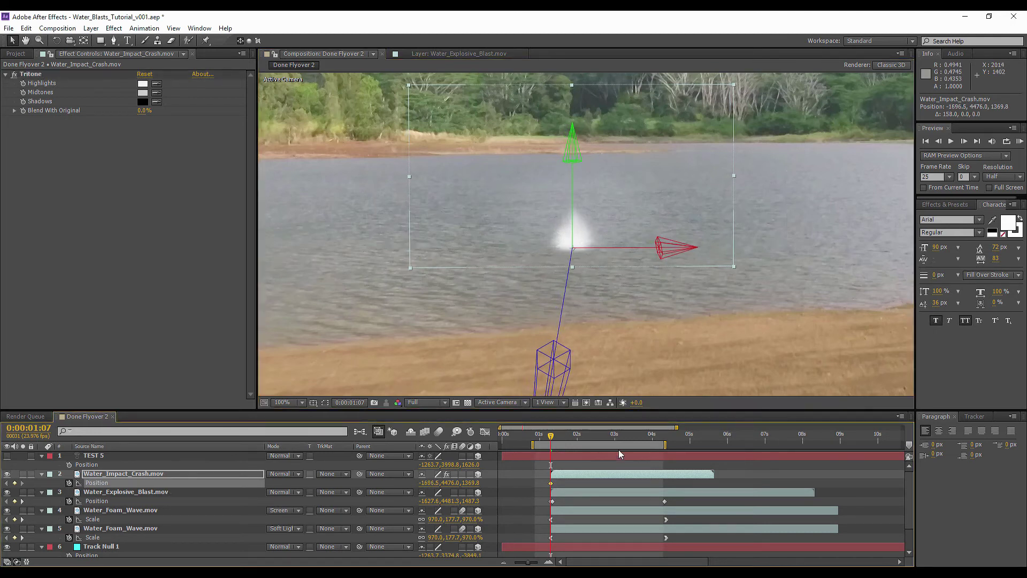
Add a Water_Impact_Crash.mov position keyframe at 0:00:02:07 of -1882.6, 4483.0, 1369.8 to follow the blast's base
left_click_drag(549, 439, 568, 439)
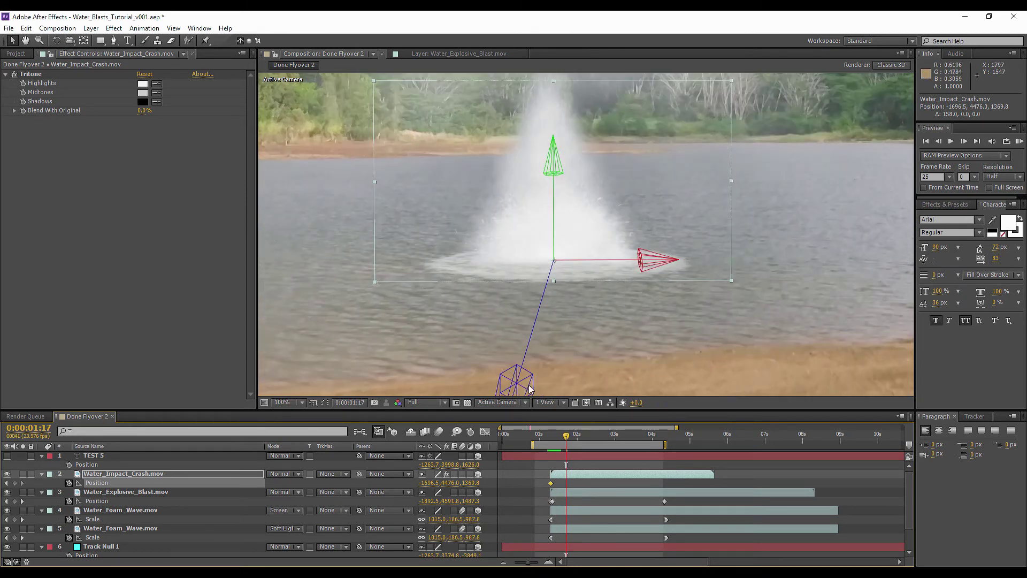
left_click_drag(566, 440, 588, 438)
left_click_drag(608, 283, 505, 286)
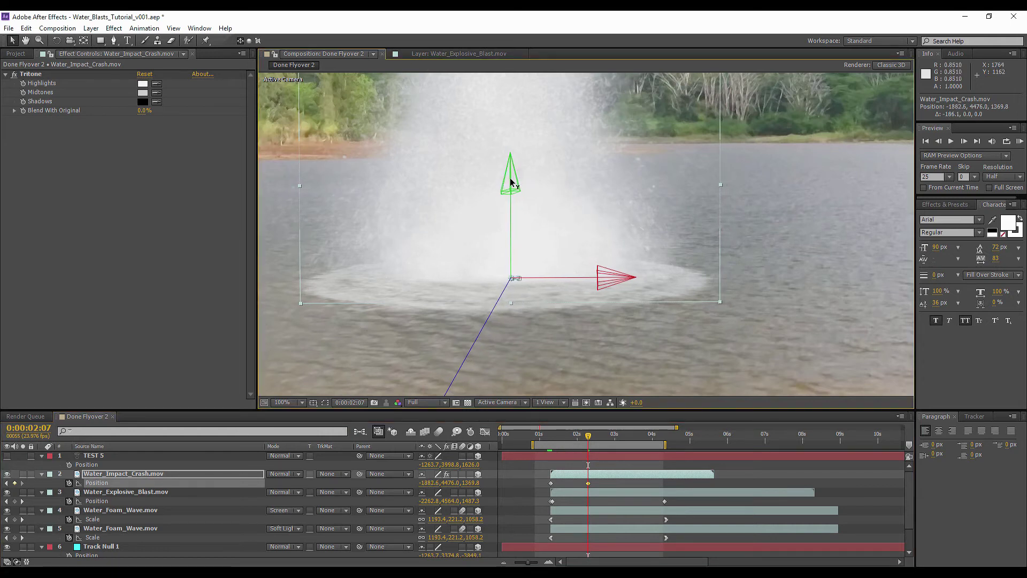
left_click_drag(509, 185, 510, 188)
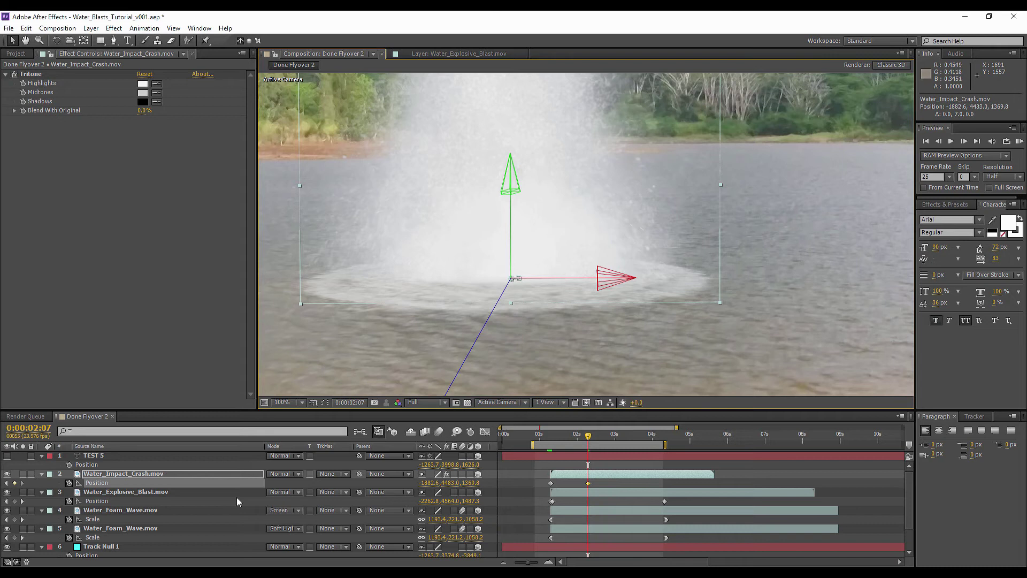
Mask the isolated Water_Impact_Crash.mov splash with a rectangle that trims its base, and feather the mask by 59 pixels
left_click(23, 474)
left_click(100, 41)
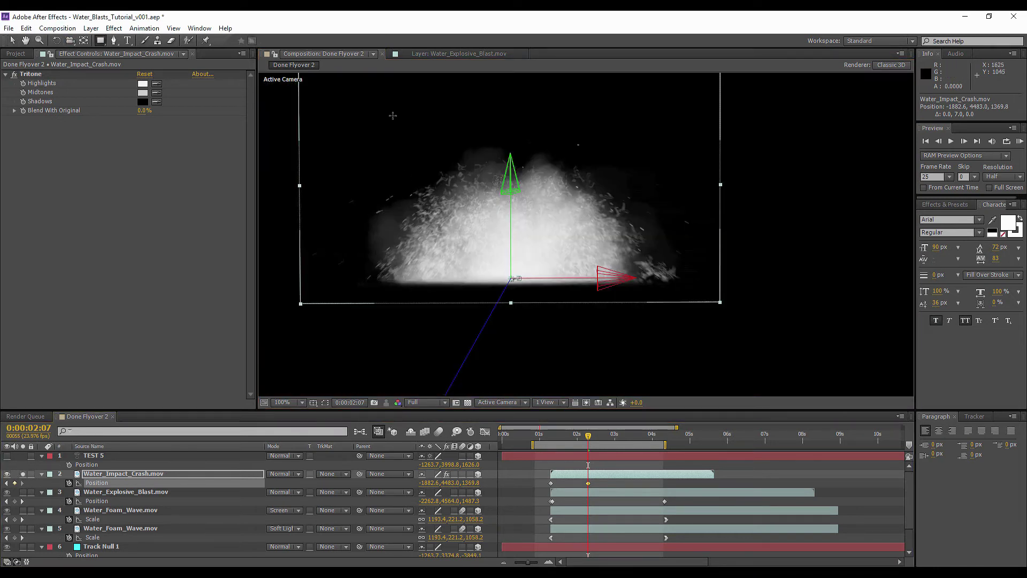
mouse_move(333, 80)
left_mouse_down()
mouse_move(361, 165)
mouse_move(366, 130)
mouse_move(329, 93)
mouse_move(767, 367)
mouse_move(770, 318)
left_mouse_up()
key("f")
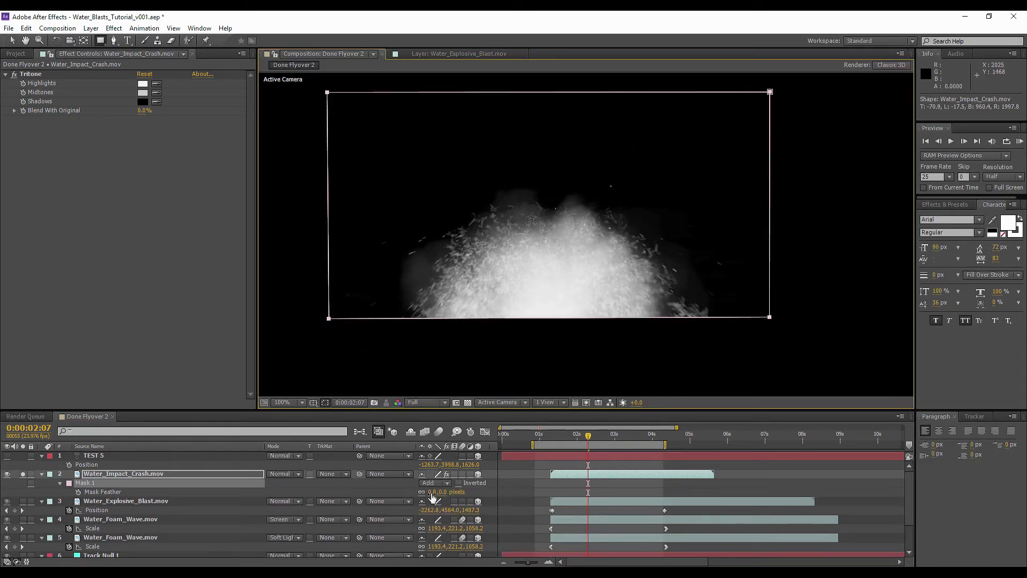
left_click_drag(432, 496, 331, 428)
left_click(326, 403)
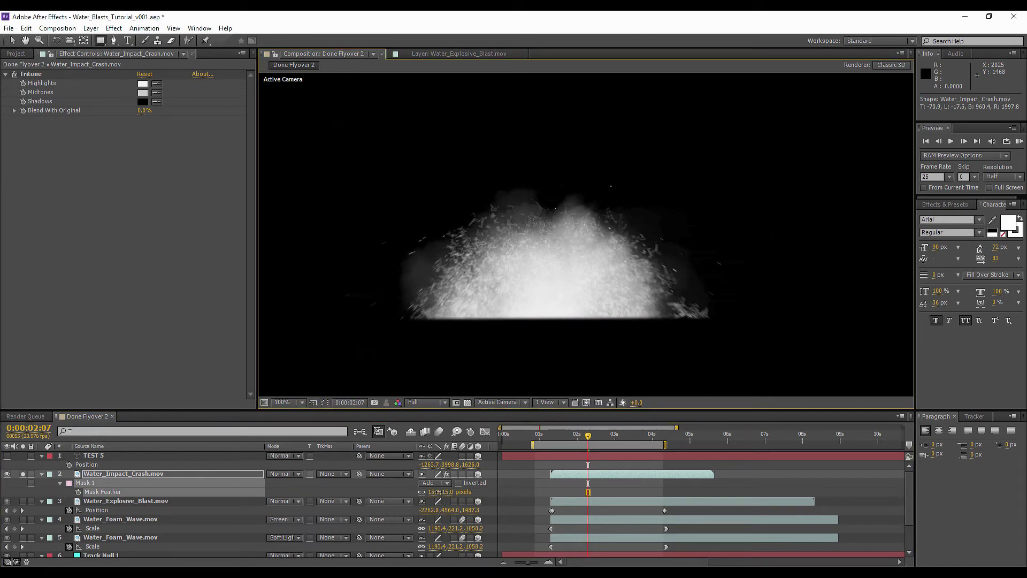
left_click_drag(439, 491, 456, 491)
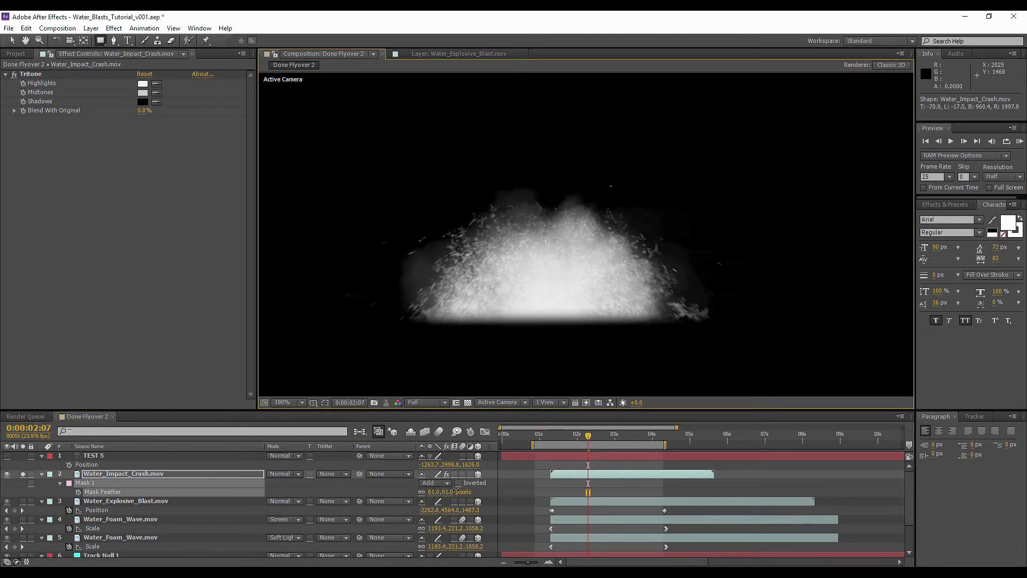
left_click(22, 474)
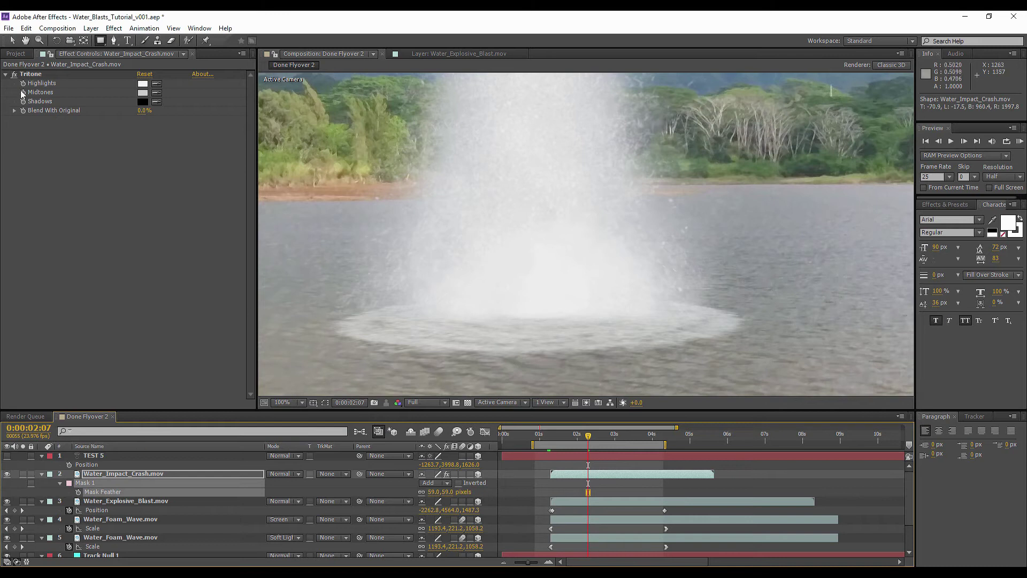
Set the Tritone Blend With Original on the Water_Impact_Crash.mov layer to 38%
left_click(12, 40)
left_click(17, 80)
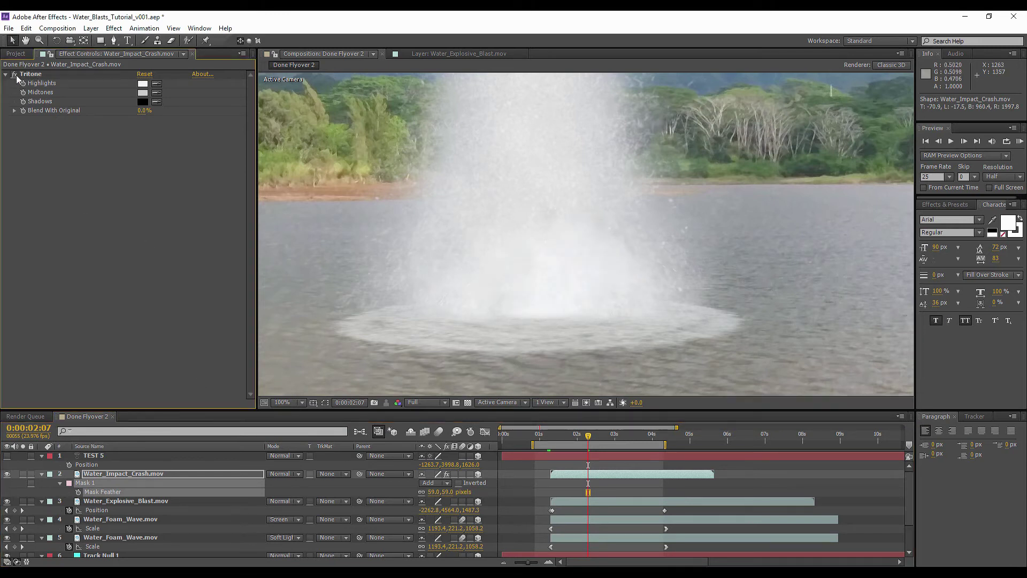
left_click_drag(144, 110, 170, 111)
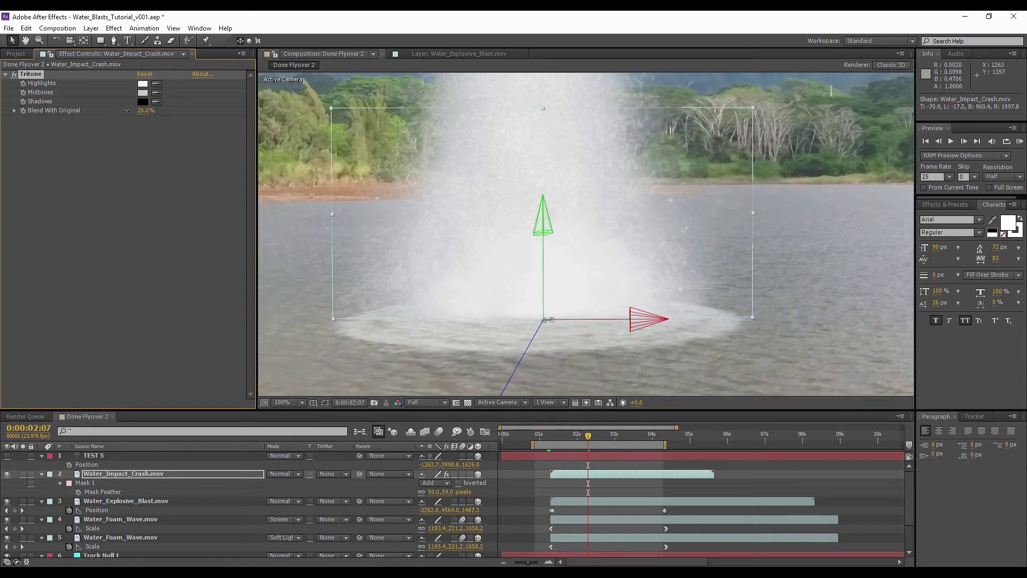
left_click(767, 482)
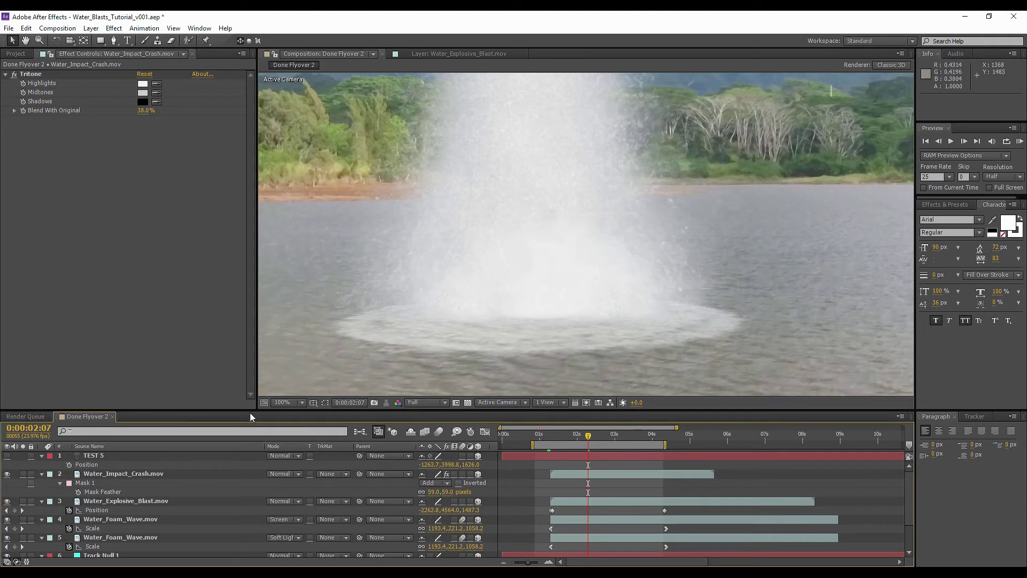
Fit the whole composition in the viewer and play a RAM preview of the blast with its impact splash
left_click(275, 401)
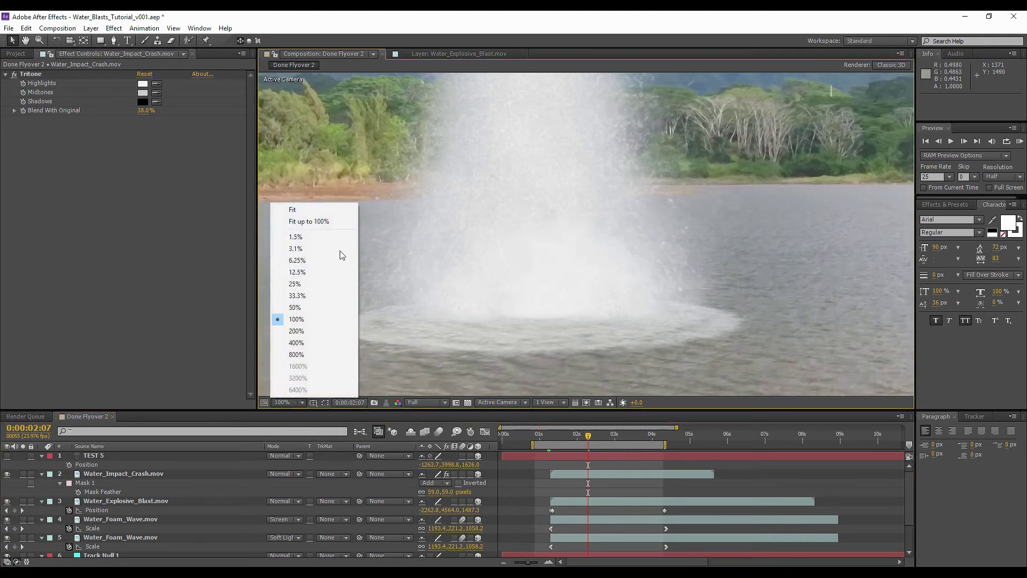
left_click(331, 210)
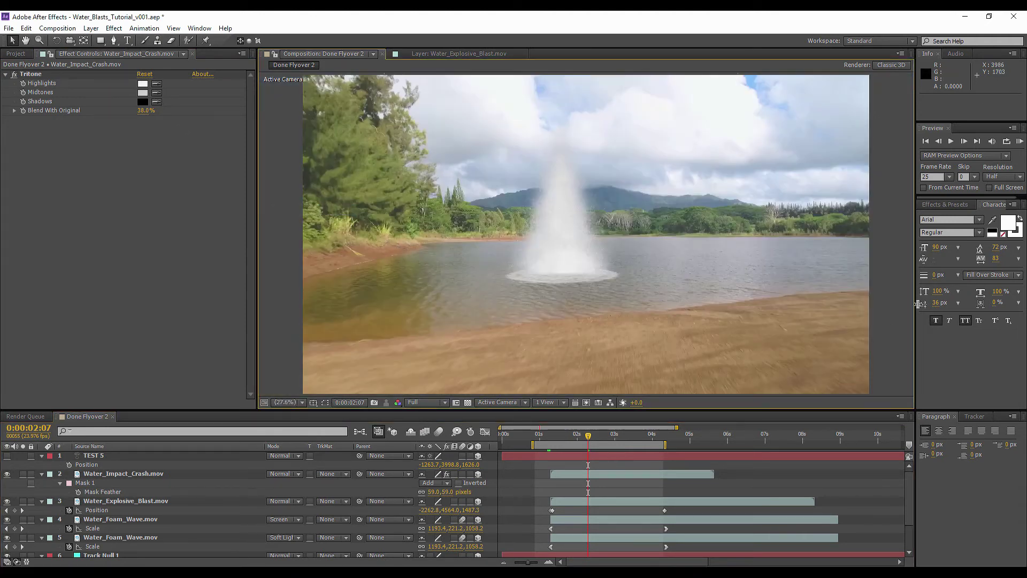
left_click(1020, 143)
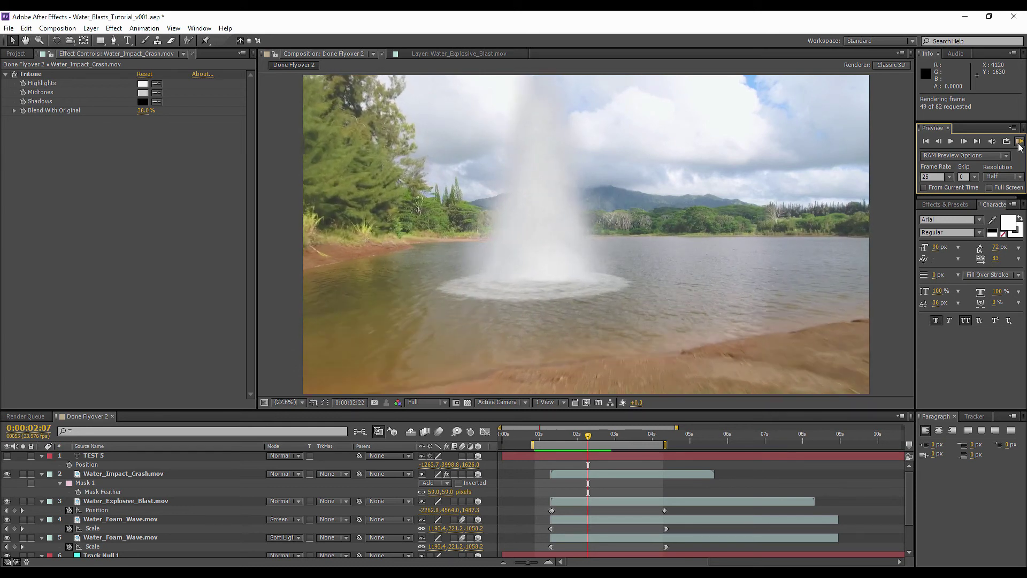
left_click(1019, 144)
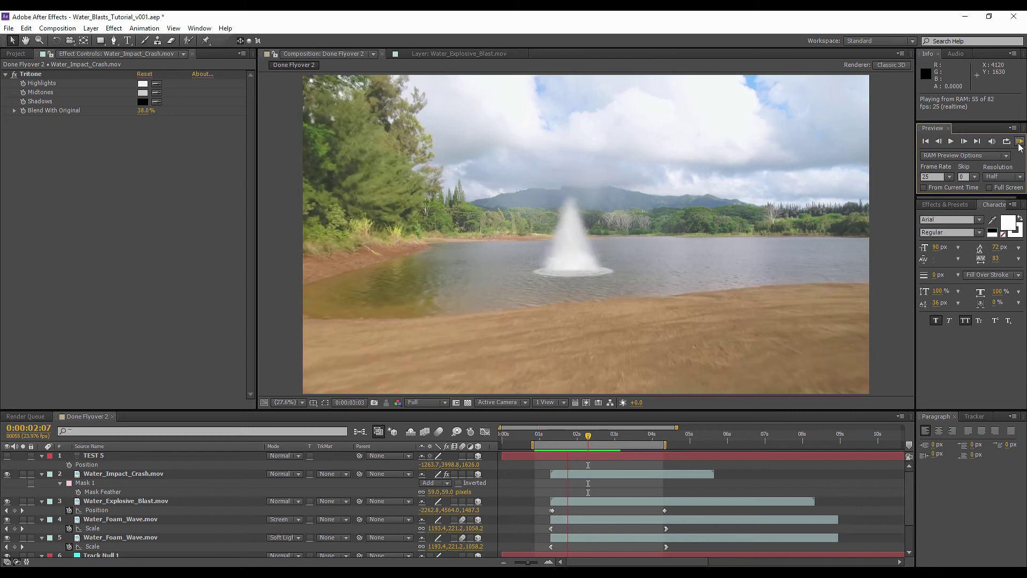
Time-stretch the Water_Impact_Crash.mov layer with a stretch factor of 75%
right_click(121, 474)
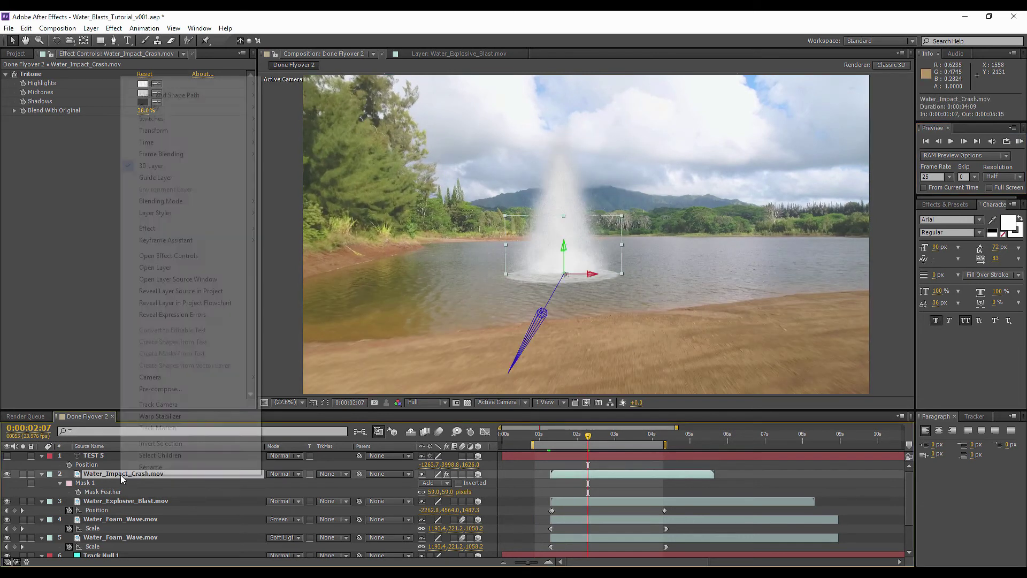
mouse_move(155, 142)
left_click(329, 173)
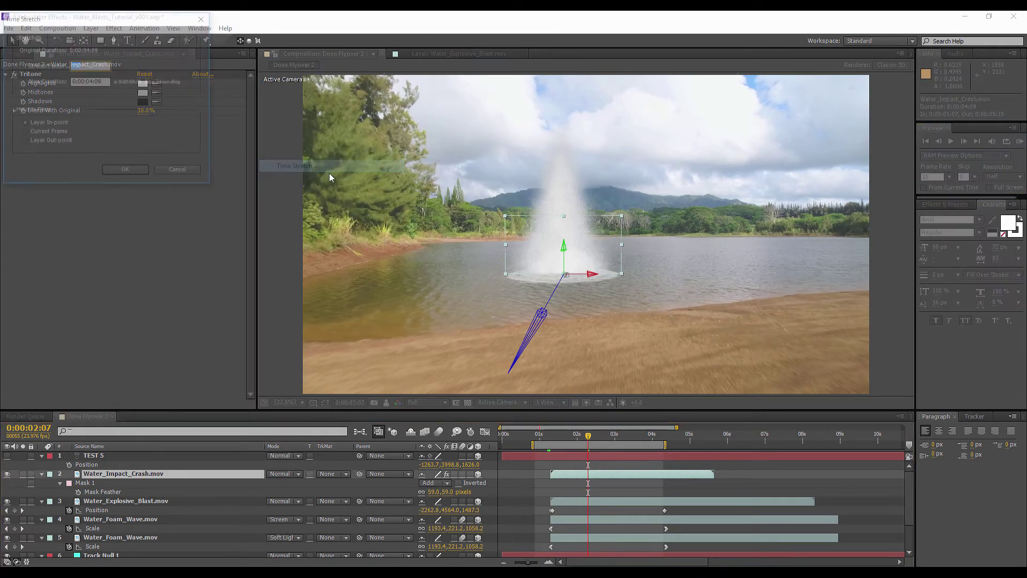
type("75")
left_click(125, 171)
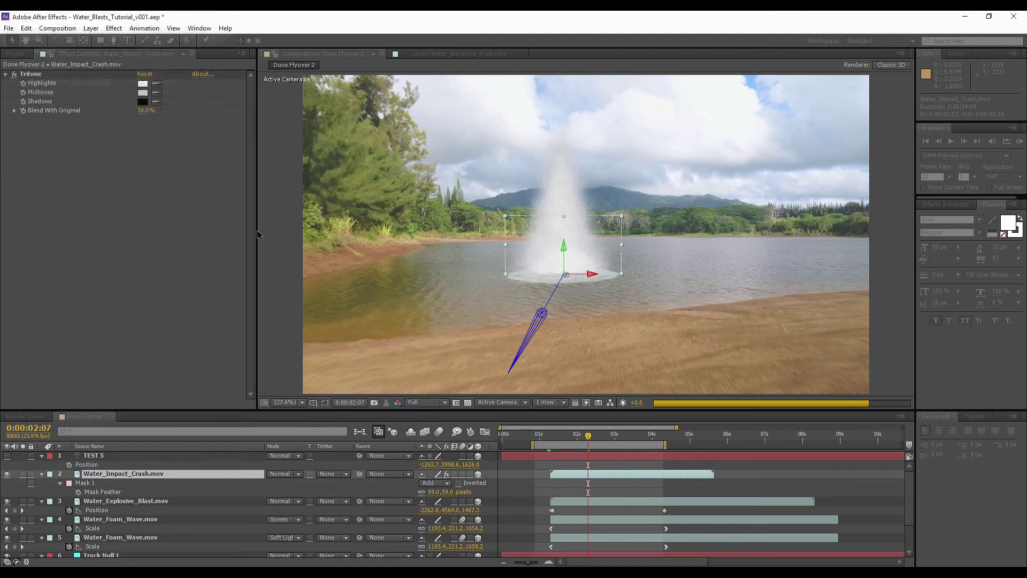
Scale the Water_Impact_Crash.mov layer to 892% and check the splash against the blast's base
key("s")
left_click_drag(440, 482, 538, 482)
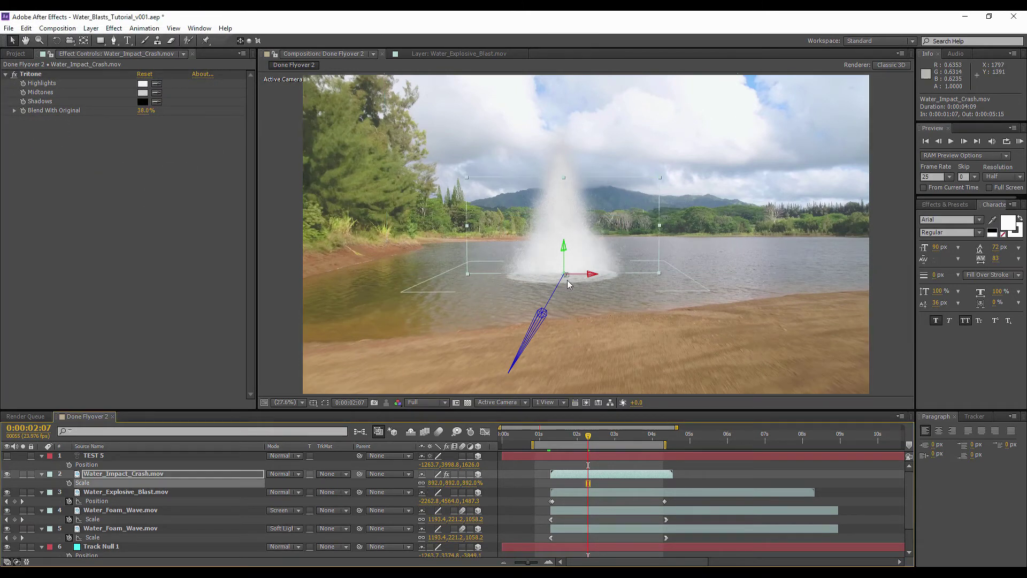
key("period")
key("period")
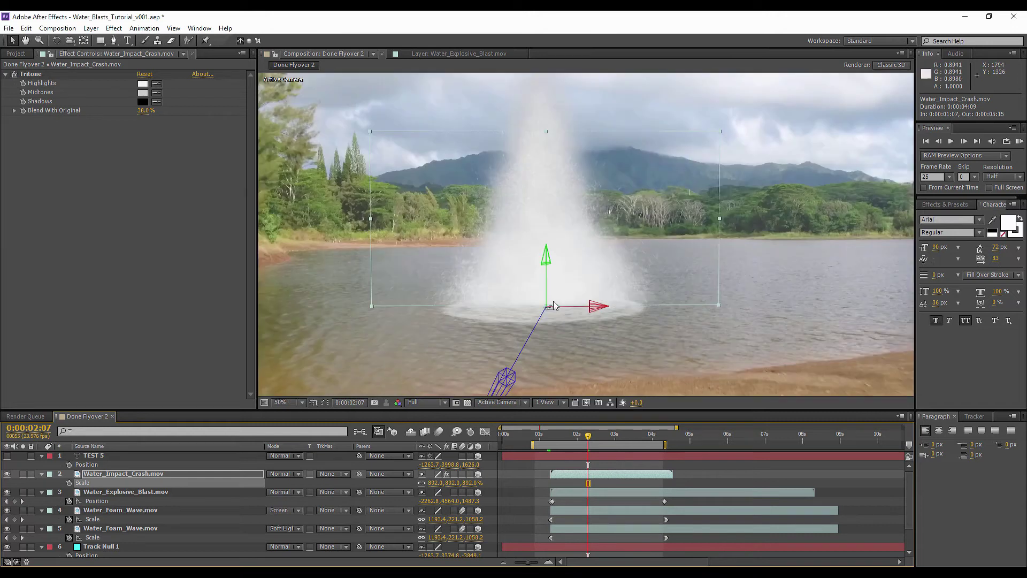
Isolate the Water_Impact_Crash.mov layer and raise the lower edge of its mask slightly, to about 96.3% of the mask's height
left_click(22, 473)
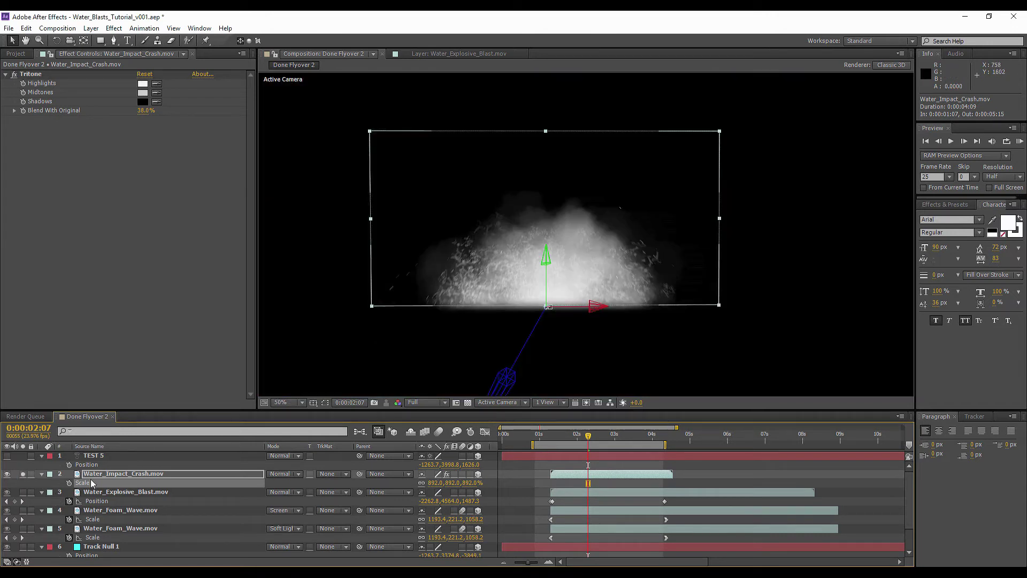
key("f")
left_click(324, 403)
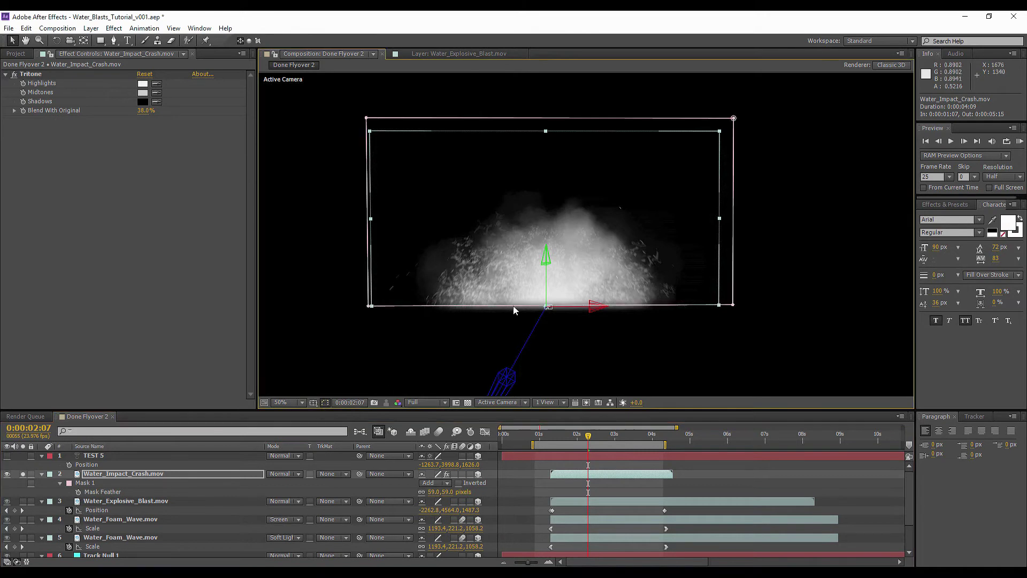
double_click(480, 305)
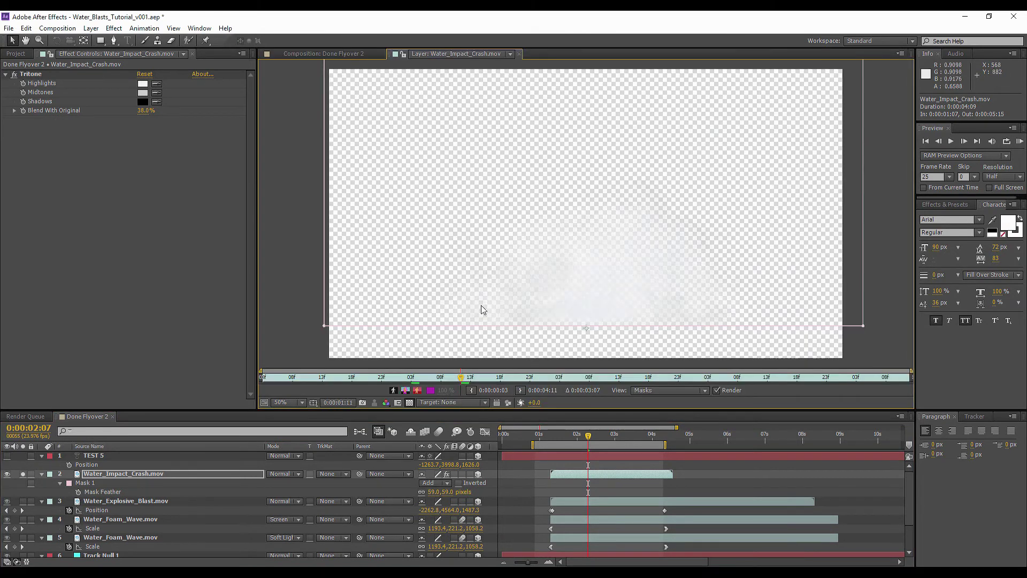
left_click(349, 54)
double_click(734, 306)
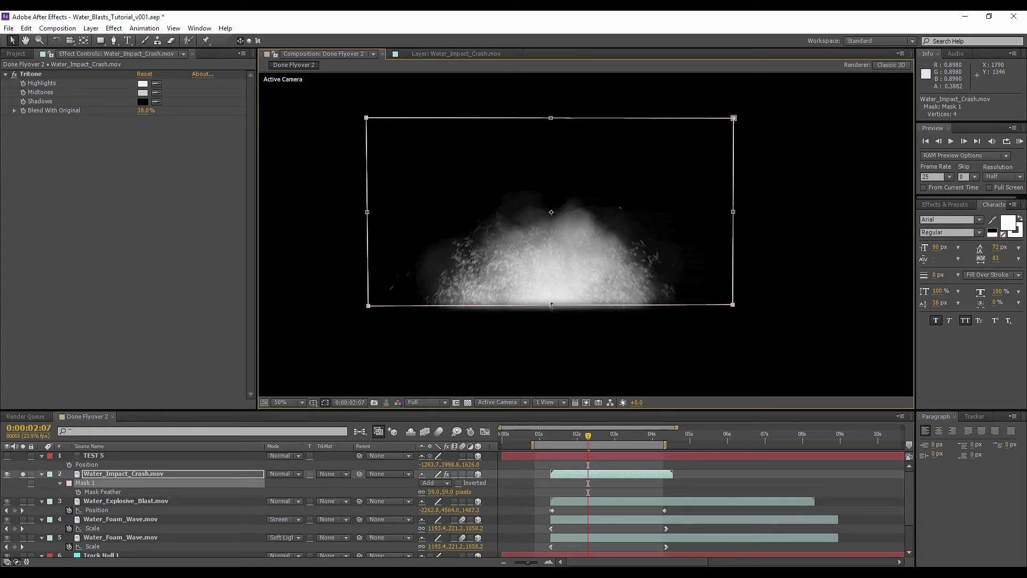
left_click_drag(552, 305, 553, 298)
Soften the Water_Impact_Crash.mov mask to a 115-pixel feather and bring the other layers back into view
key("f")
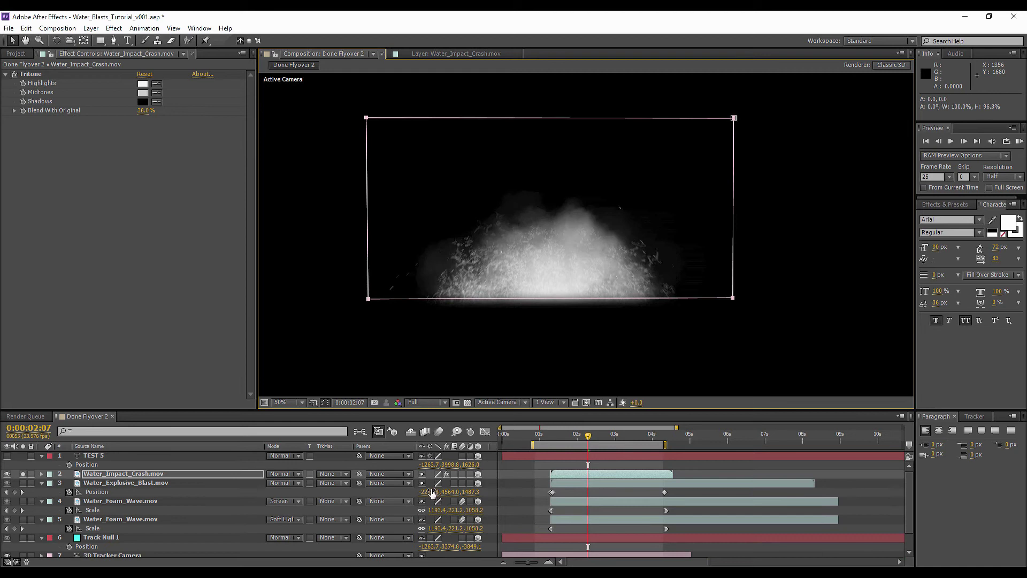
key("f")
left_click_drag(431, 492, 460, 493)
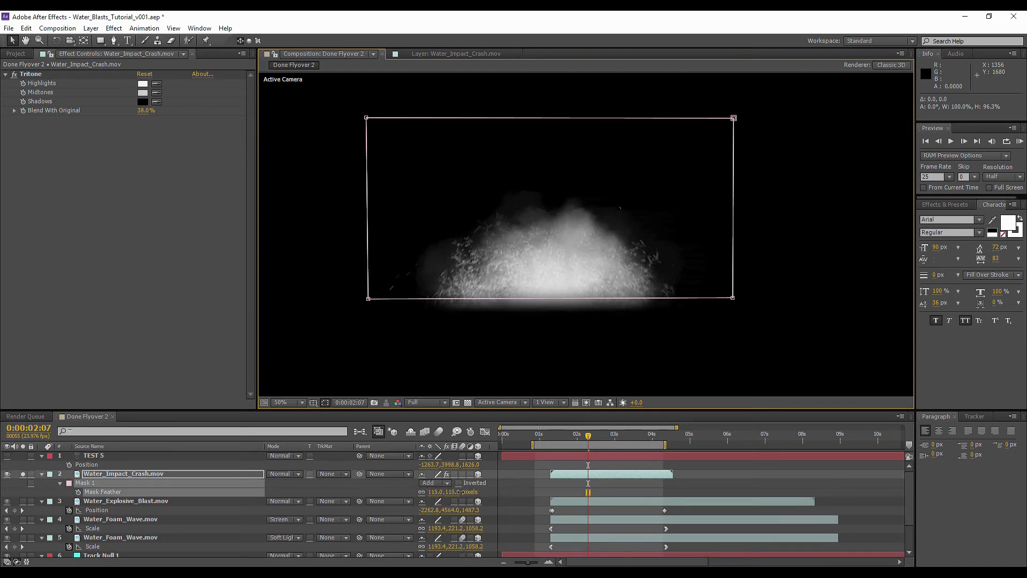
left_click(23, 474)
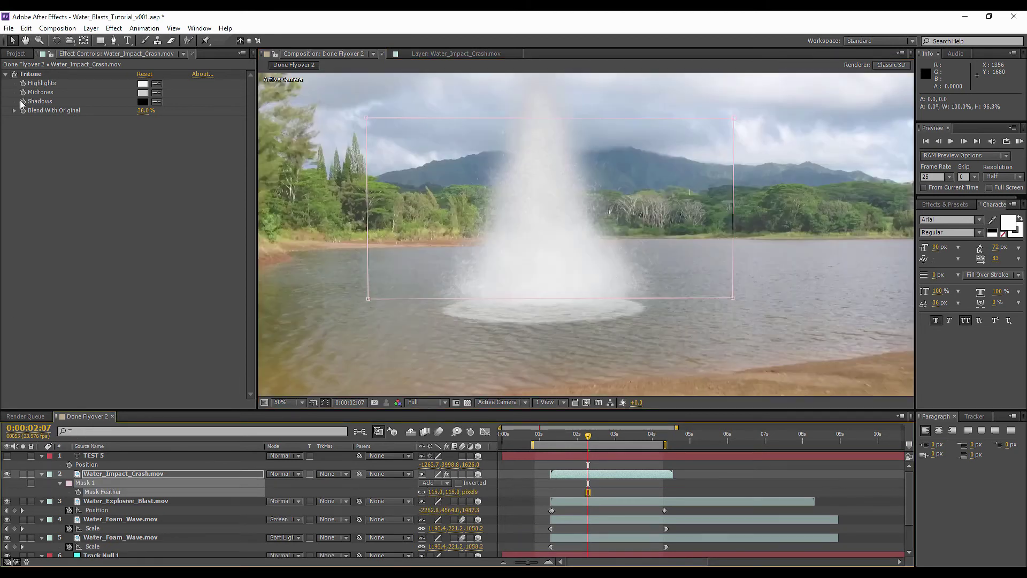
Hide the mask outlines and move the Water_Impact_Crash.mov layer along Z to 1026.1 at 0:00:02:07
left_click(145, 502)
left_click(136, 474)
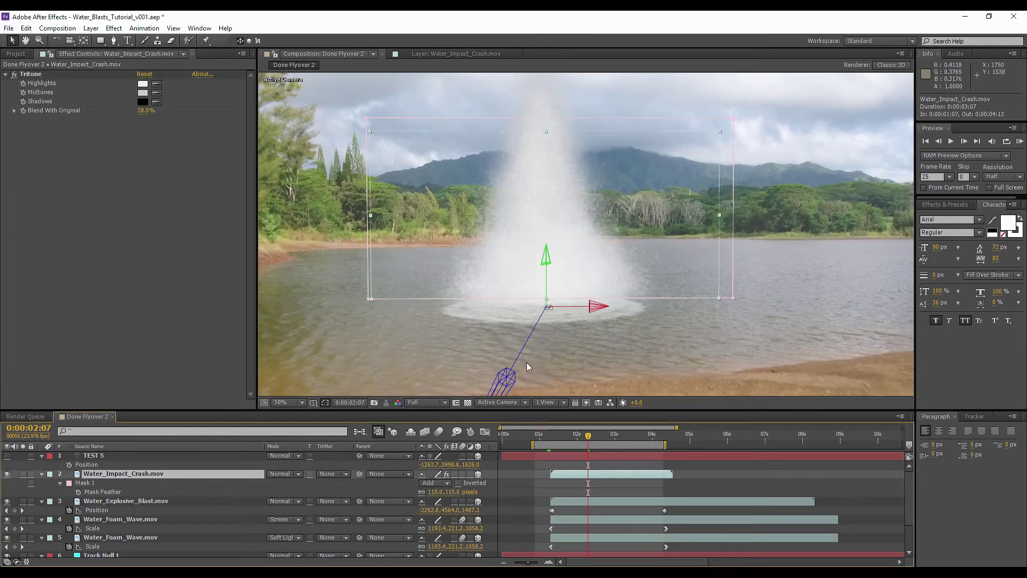
left_click(326, 404)
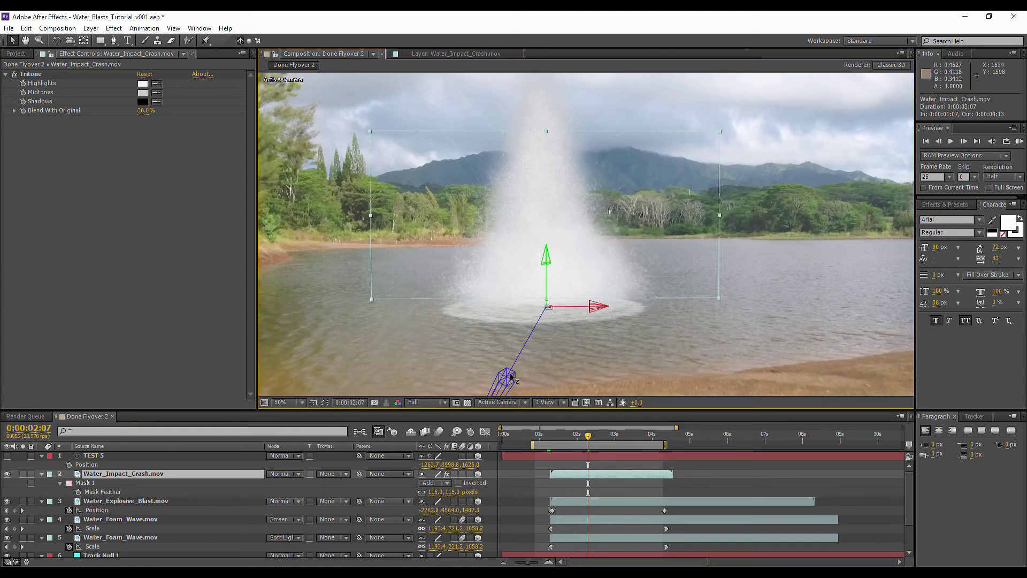
left_click_drag(511, 377, 475, 463)
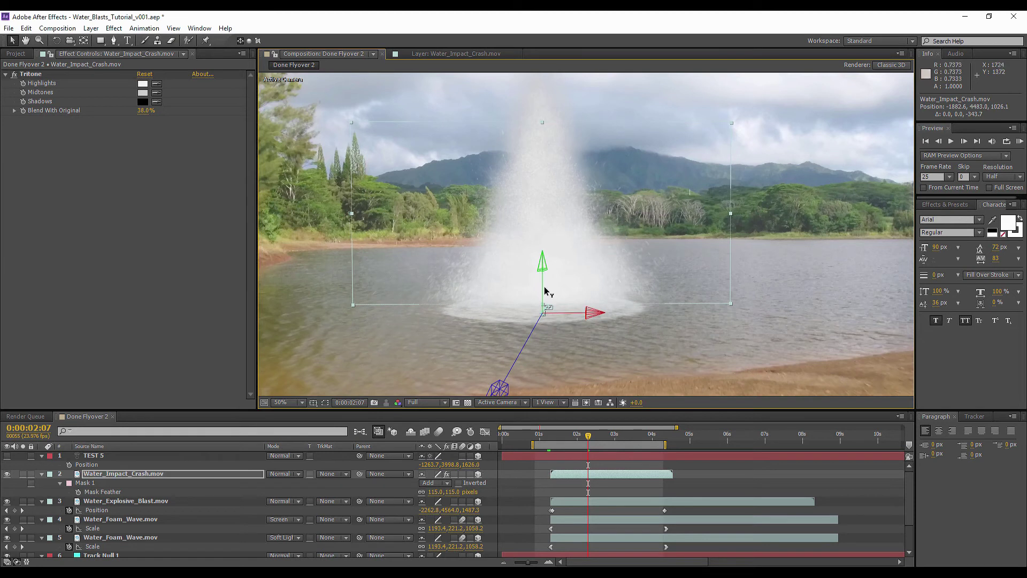
Scale the Water_Impact_Crash.mov layer down to 724%
key("a")
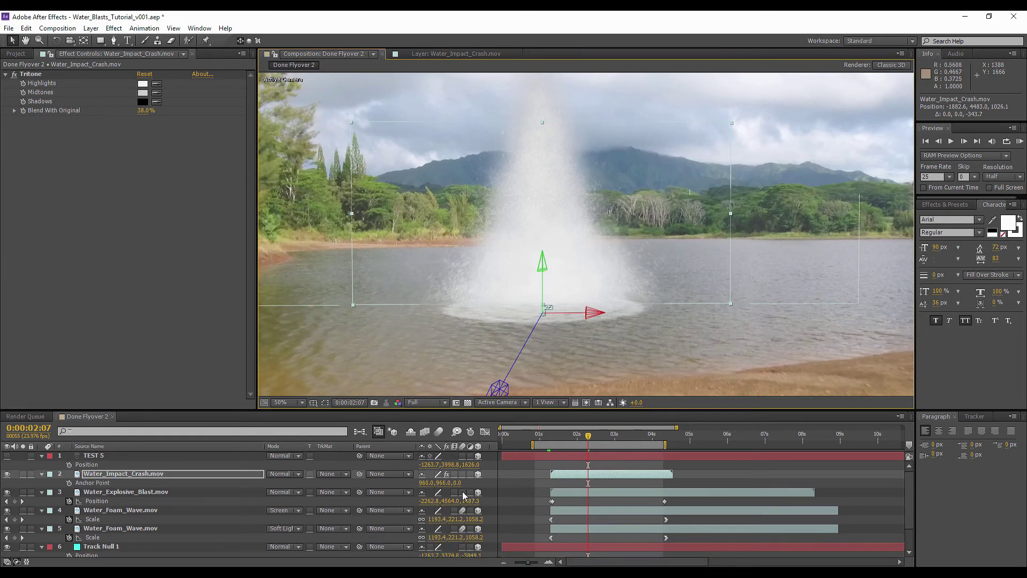
left_click_drag(442, 484, 345, 484)
key("s")
scroll(690, 356, "down", 2)
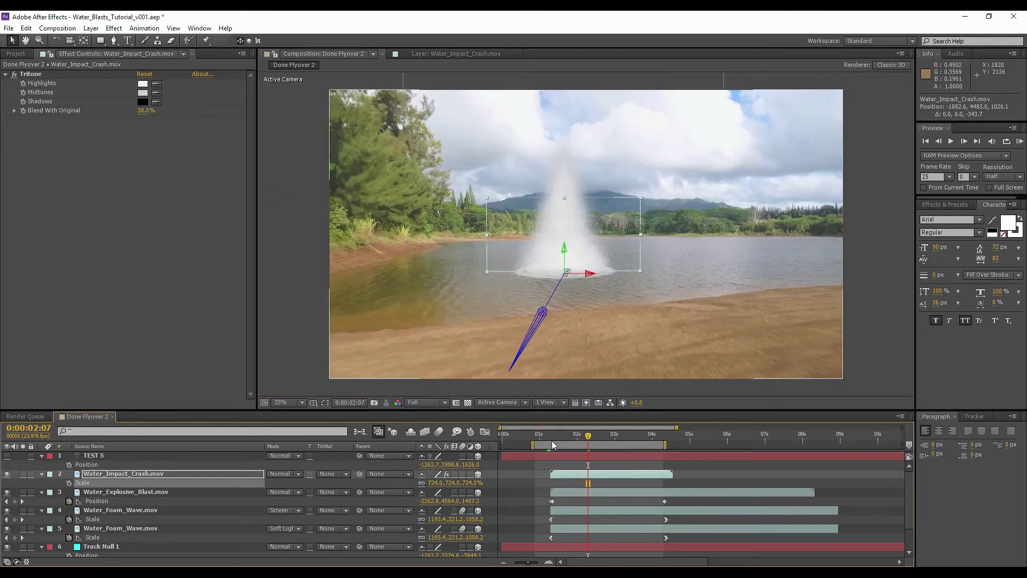
Toggle the Water_Explosive_Blast.mov layer off and on to compare the composite with and without it
left_click(698, 478)
left_click_drag(703, 243, 693, 271)
left_click(140, 492)
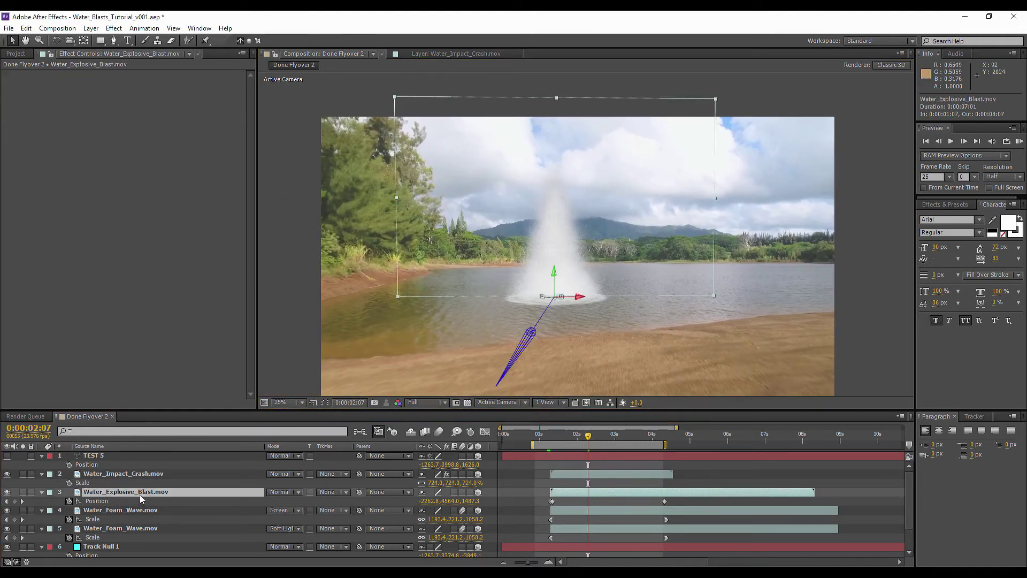
left_click(7, 492)
left_click(7, 492)
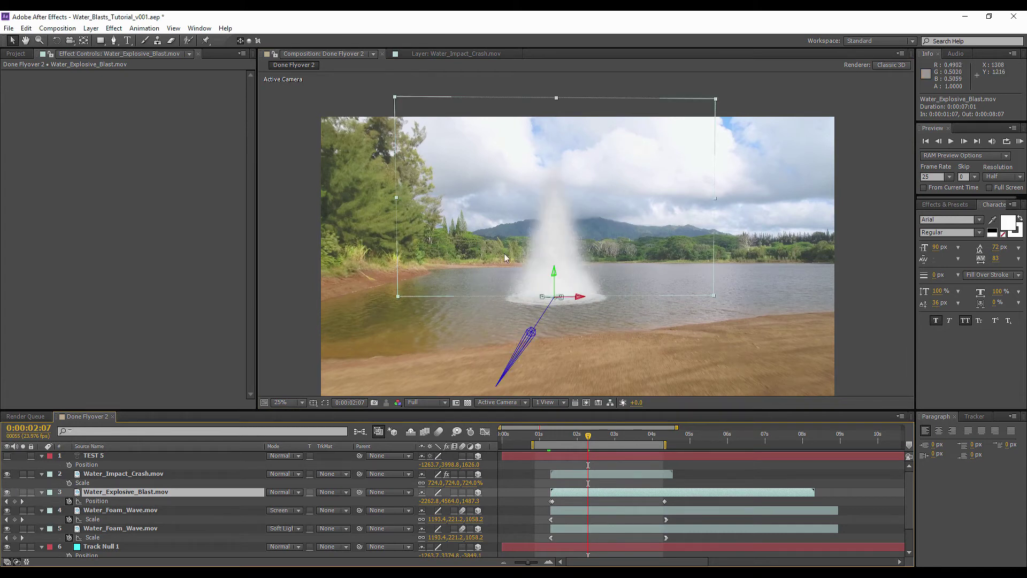
Try the Screen blend mode on the Water_Explosive_Blast.mov layer, returning it to Normal
left_click(283, 492)
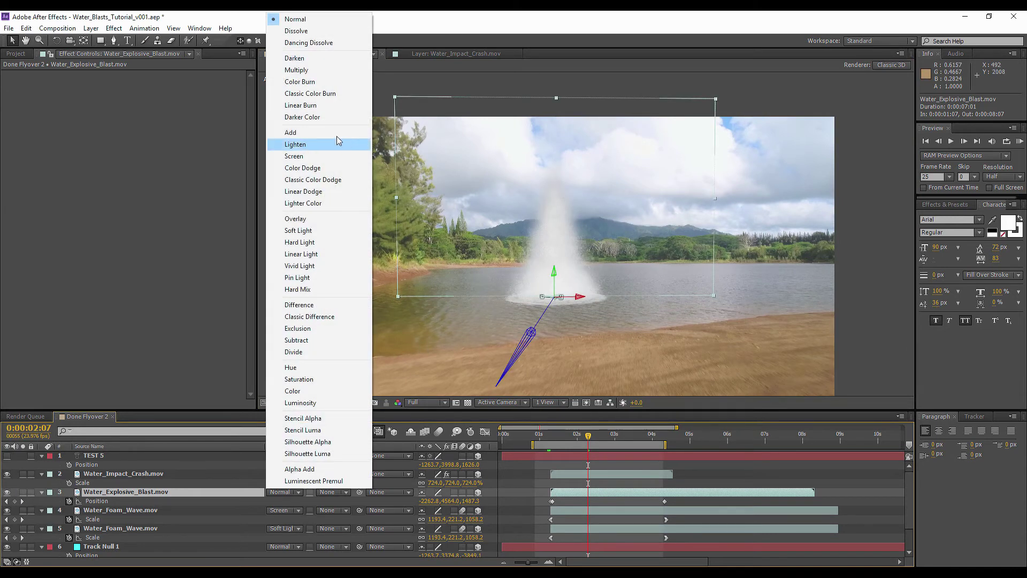
left_click(303, 159)
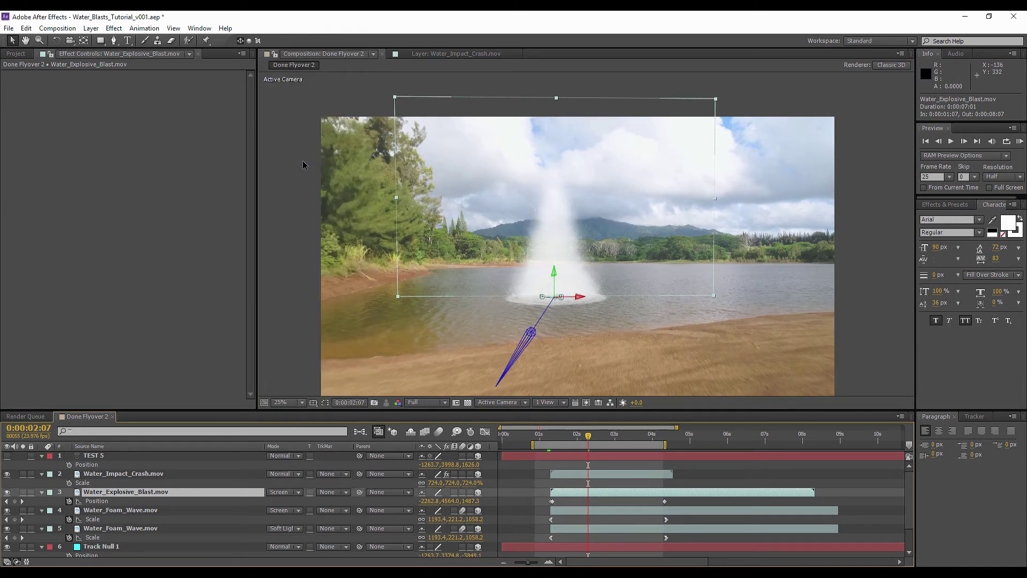
left_click(283, 492)
left_click(299, 21)
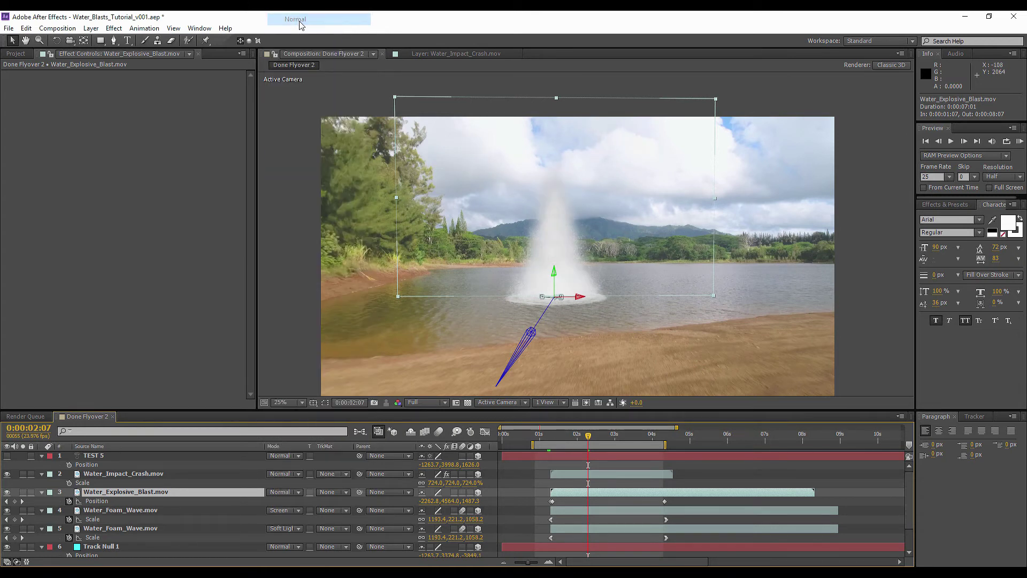
Apply the Tritone colour correction effect to the Water_Explosive_Blast.mov layer
scroll(537, 251, "up", 1)
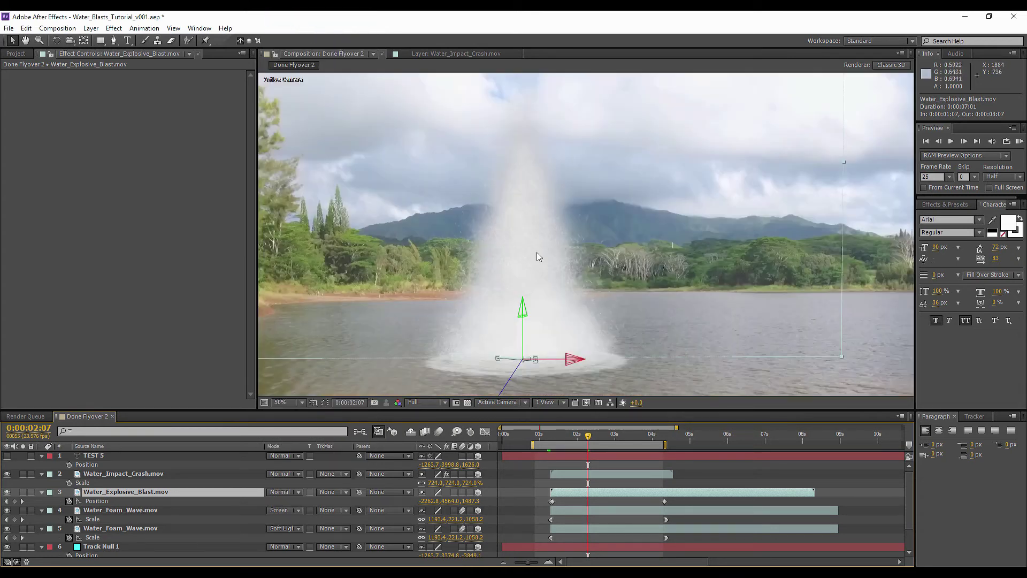
right_click(176, 492)
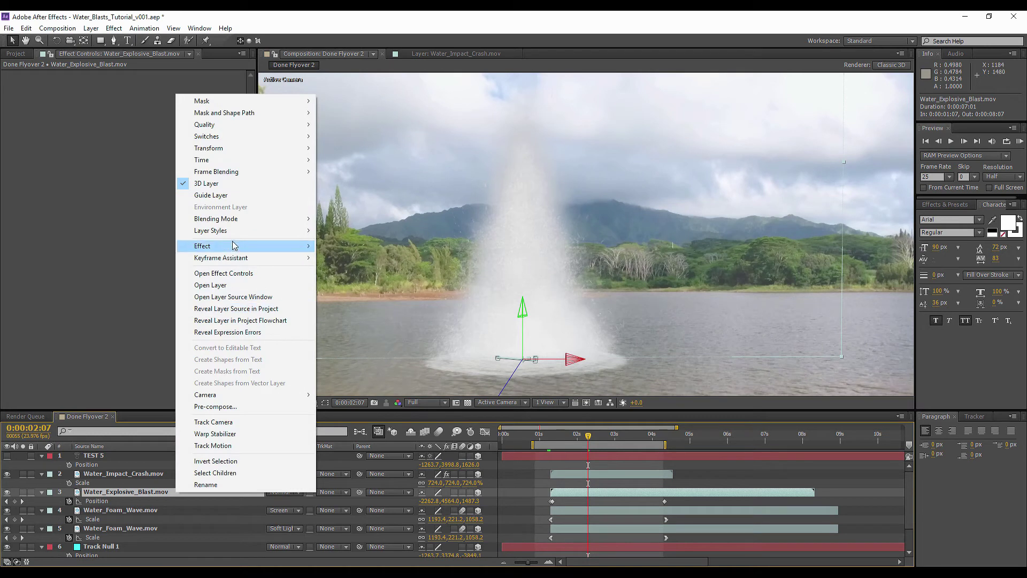
mouse_move(235, 246)
mouse_move(376, 185)
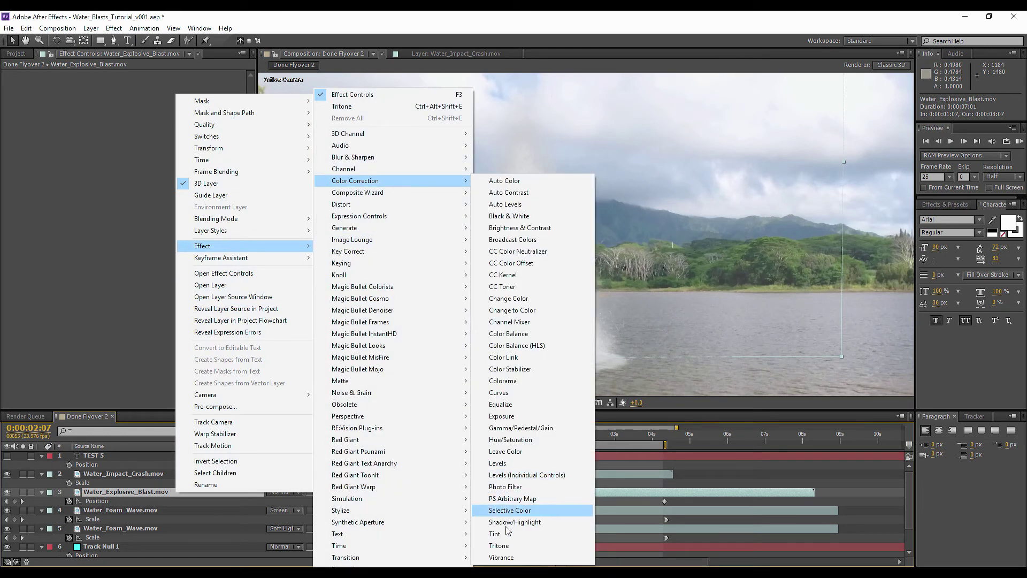
left_click(498, 545)
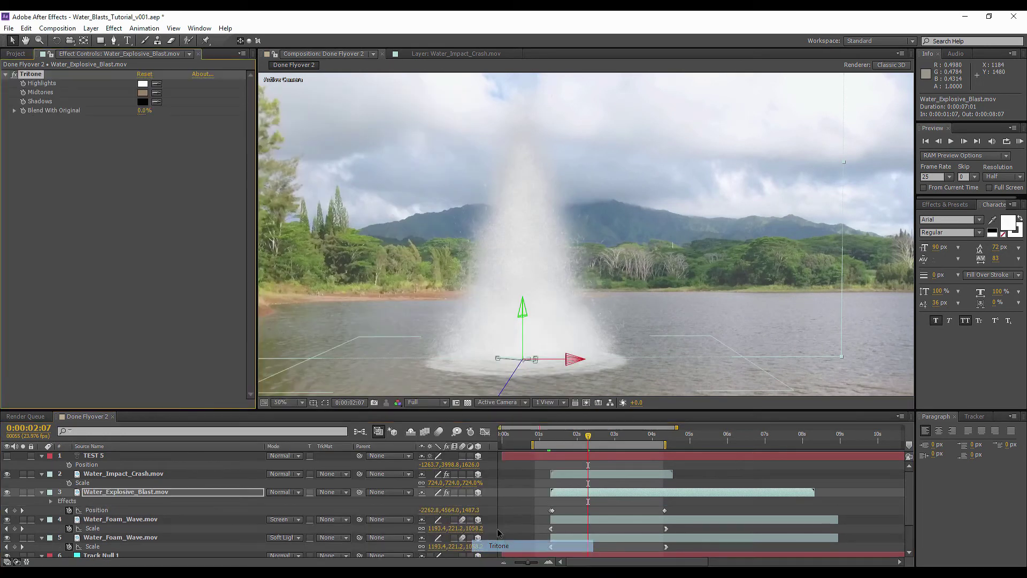
Copy the Tritone effect from Water_Impact_Crash.mov onto Water_Explosive_Blast.mov and set its Blend With Original to 59%
left_click(147, 475)
left_click(36, 74)
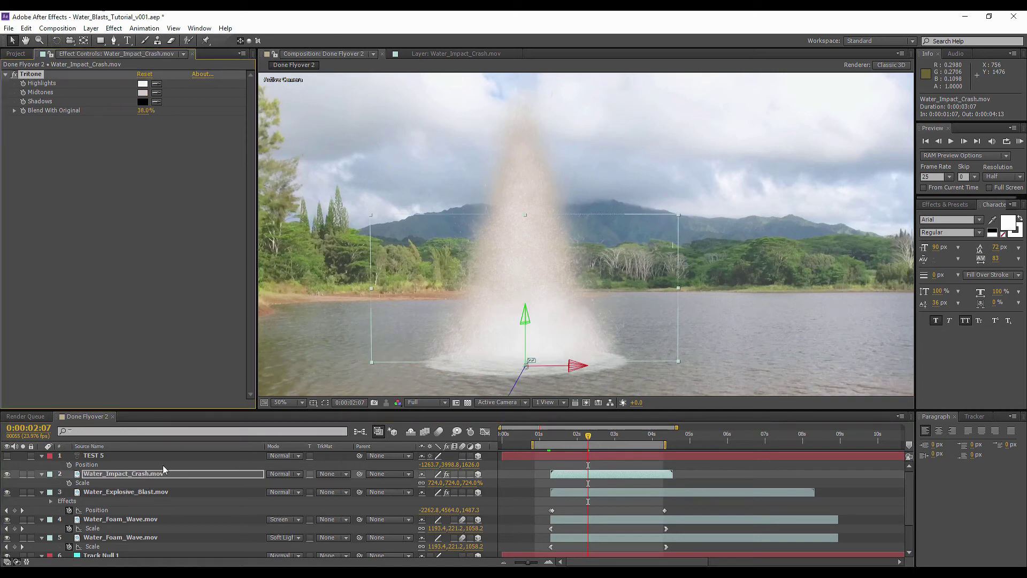
left_click(160, 492)
key("ctrl+v")
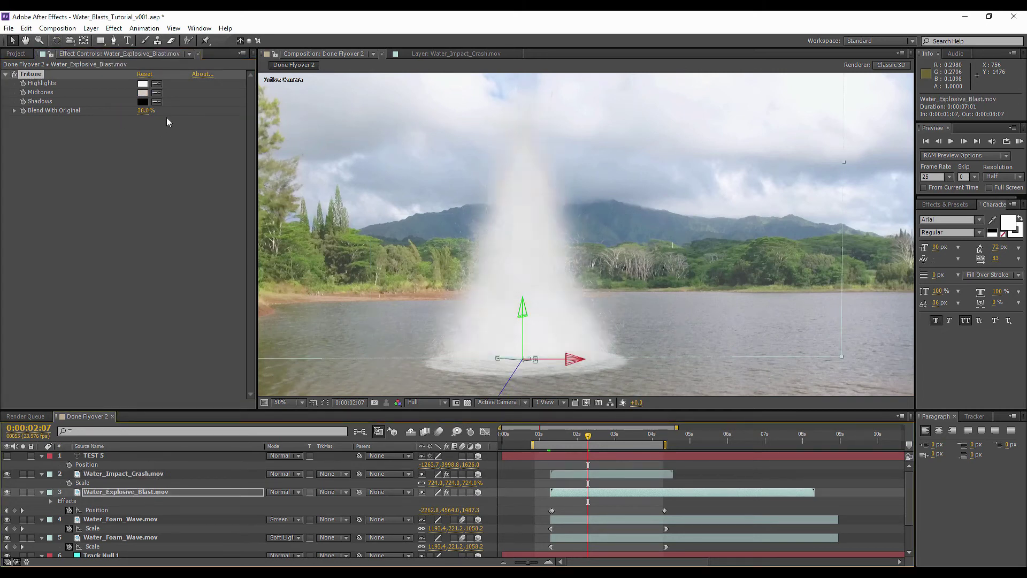
left_click(15, 78)
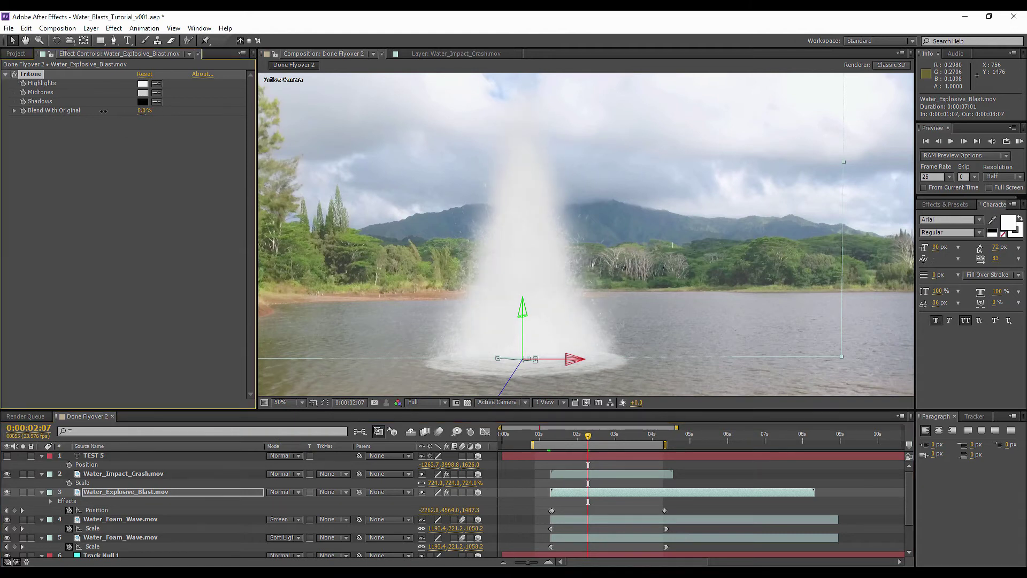
left_click_drag(129, 112, 130, 112)
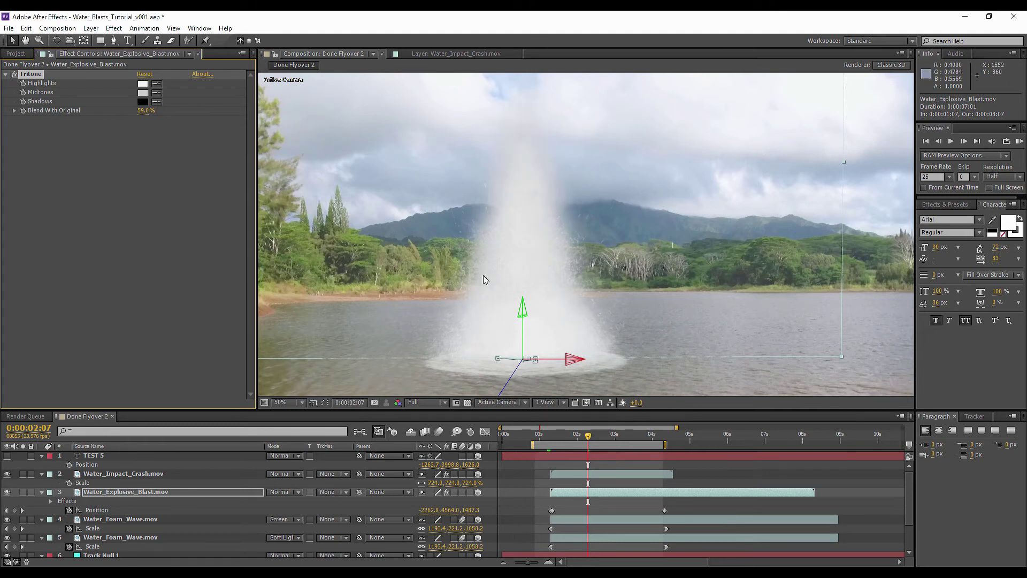
Play a RAM preview of the work area to check the colour-matched blast, stopping it when done
left_click(288, 402)
left_click(295, 210)
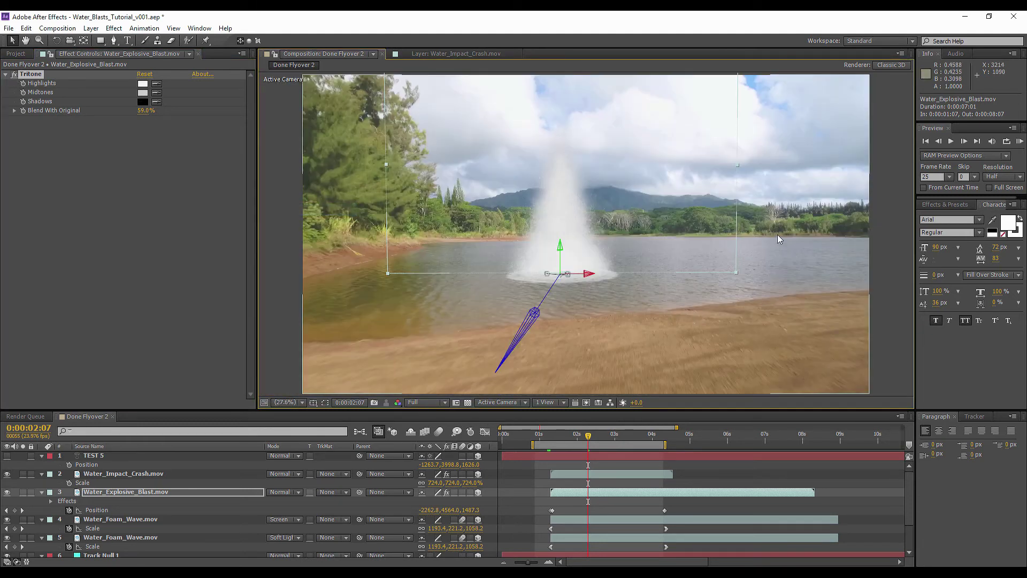
left_click(835, 477)
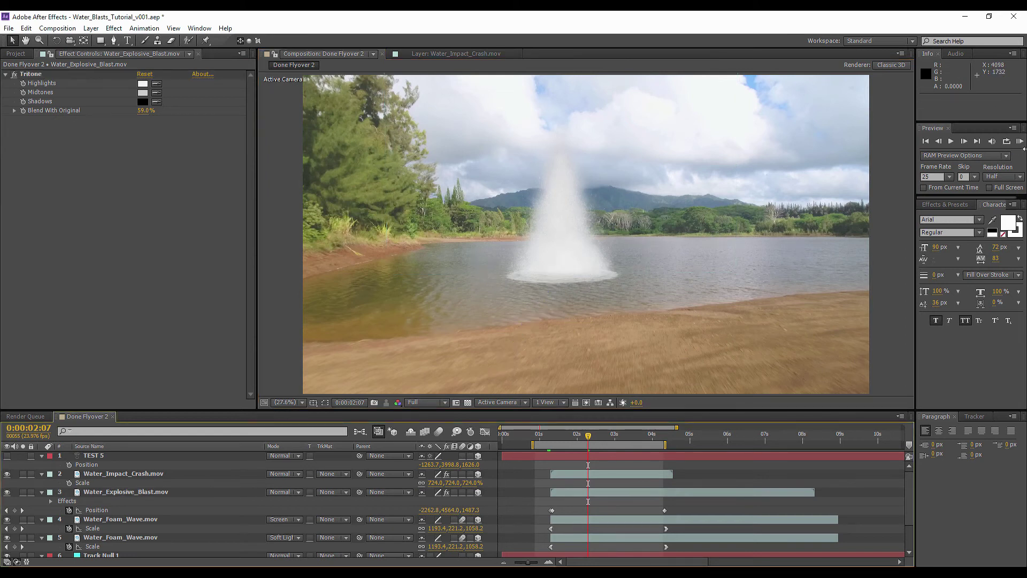
left_click(1020, 141)
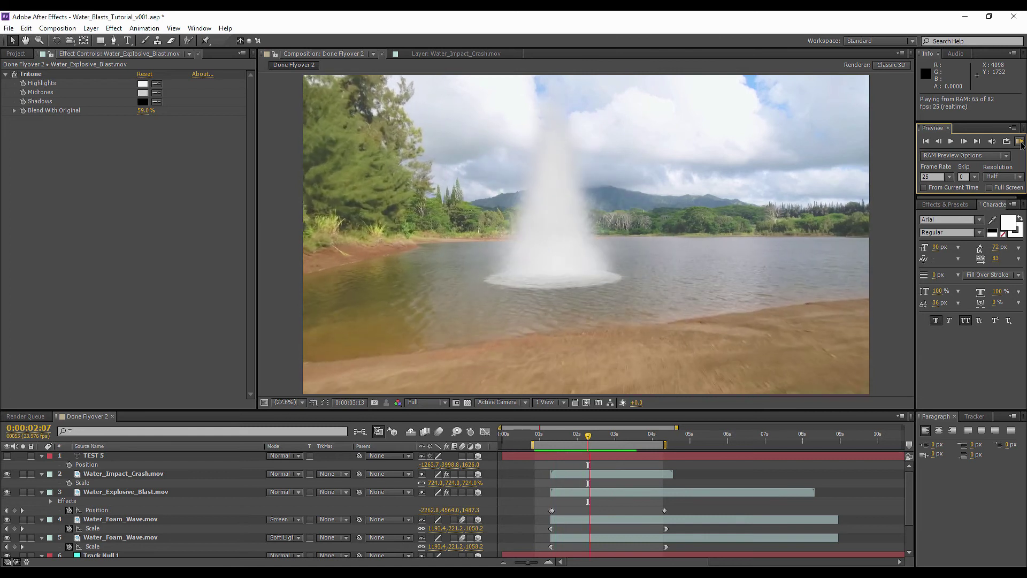
key("space")
Move the Water_Impact_Crash.mov layer along Z to 900.4 at 0:00:02:21
left_click_drag(594, 439, 611, 437)
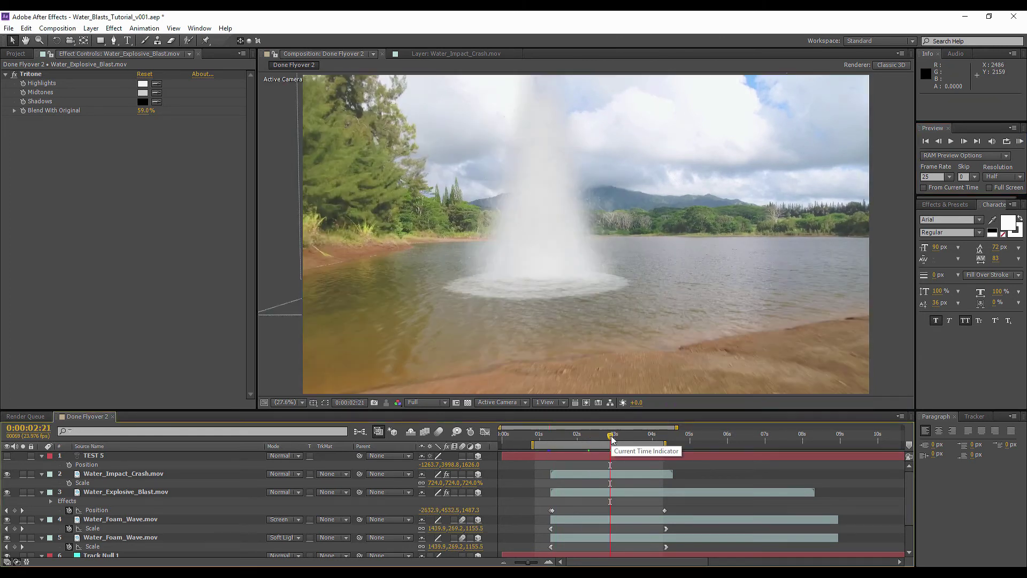
left_click(124, 473)
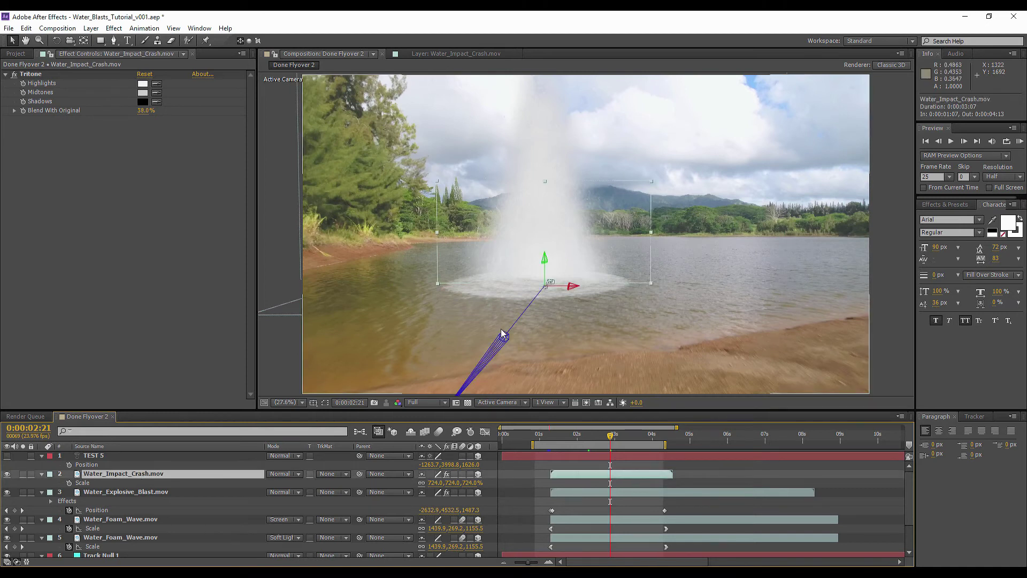
mouse_move(499, 343)
left_mouse_down()
mouse_move(484, 368)
mouse_move(493, 357)
left_mouse_up()
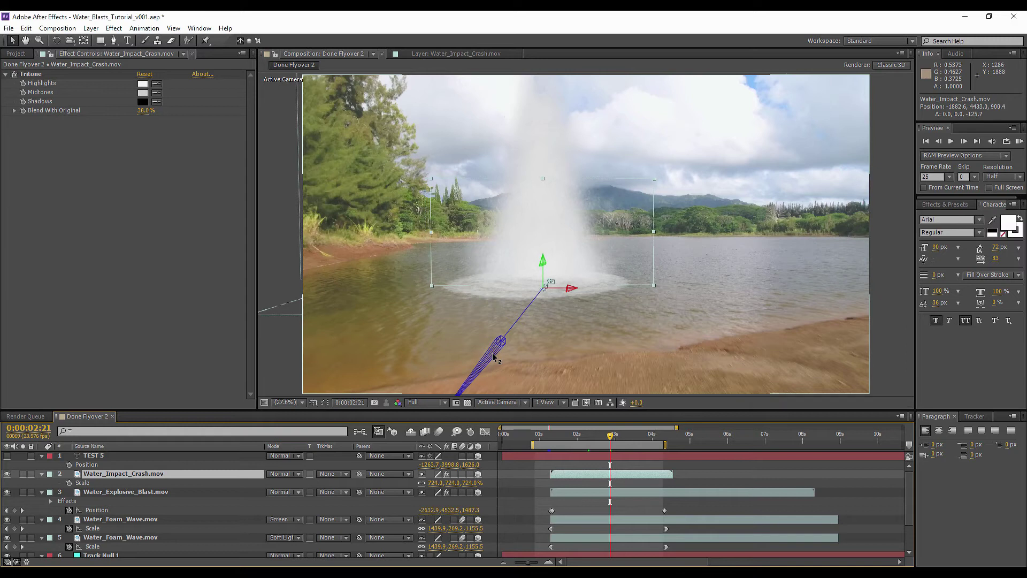
Time-stretch the Water_Impact_Crash.mov layer to a stretch factor of 100%, holding its in-point in place
right_click(172, 478)
mouse_move(223, 144)
left_click(386, 164)
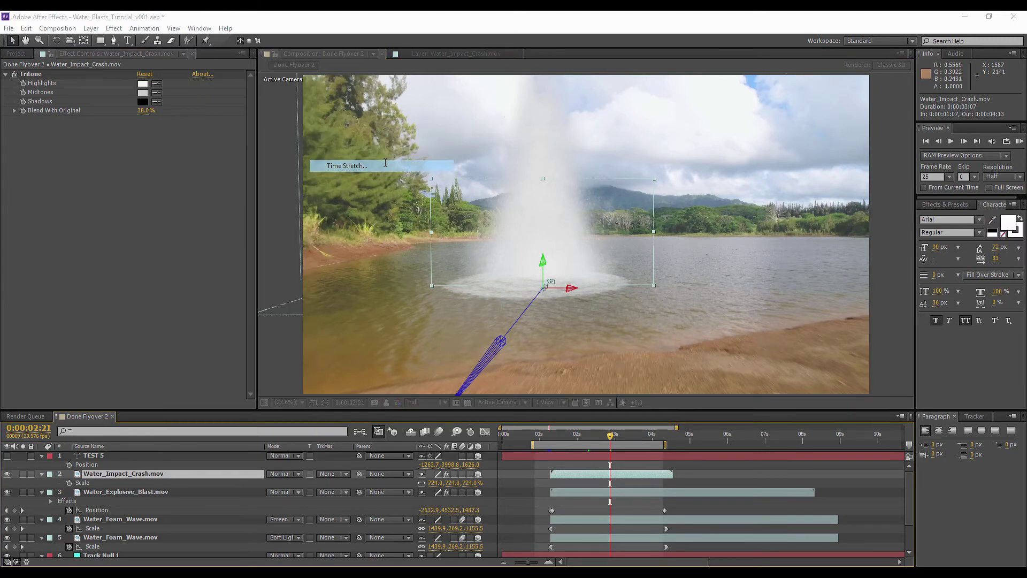
type("100")
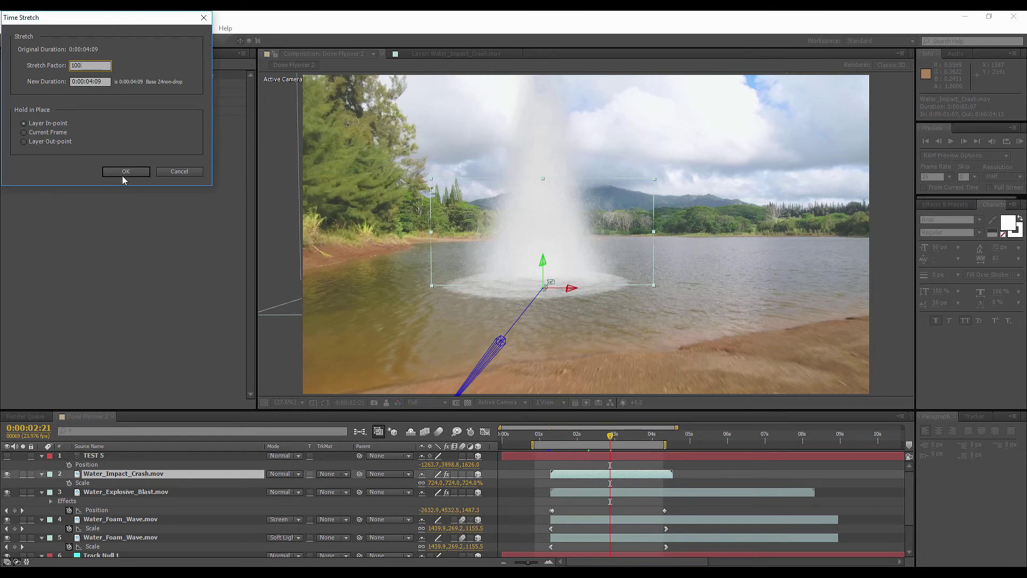
left_click(124, 171)
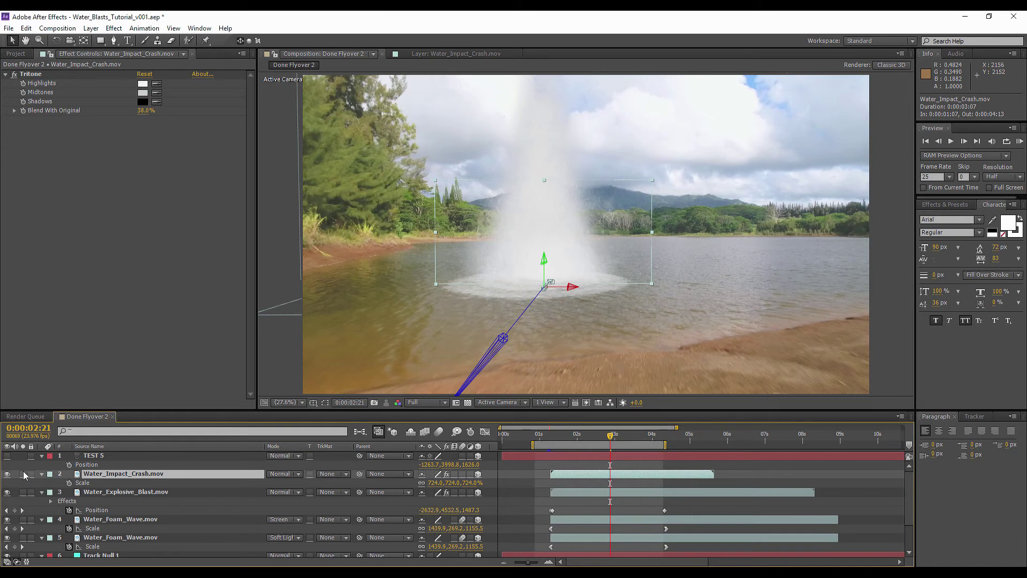
Isolate the Water_Impact_Crash.mov layer, reduce its mask feather to 61 pixels, and bring the other layers back into view
left_click(23, 474)
key("period")
key("period")
key("f")
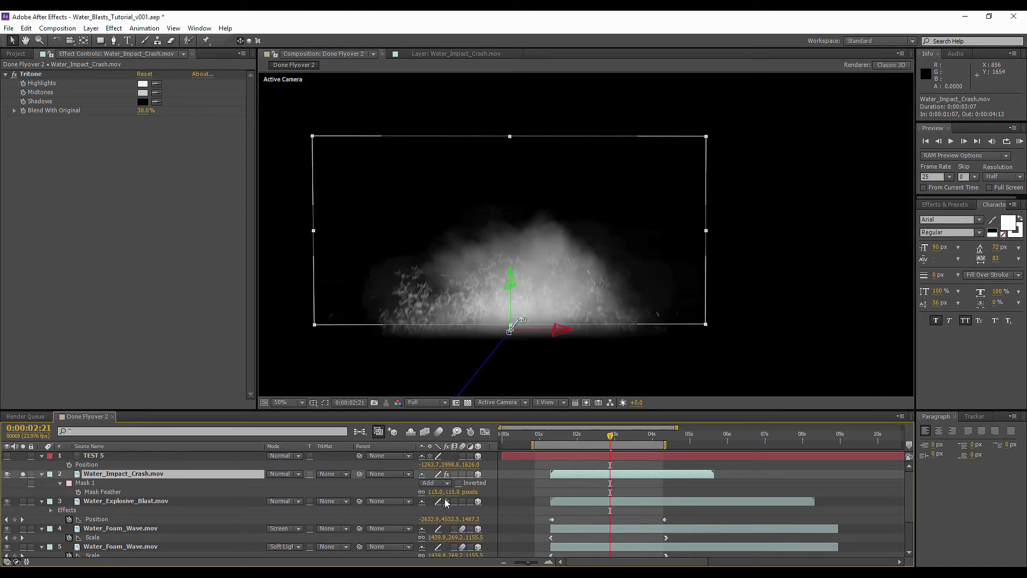
left_click_drag(436, 495, 422, 494)
left_click_drag(410, 494, 408, 494)
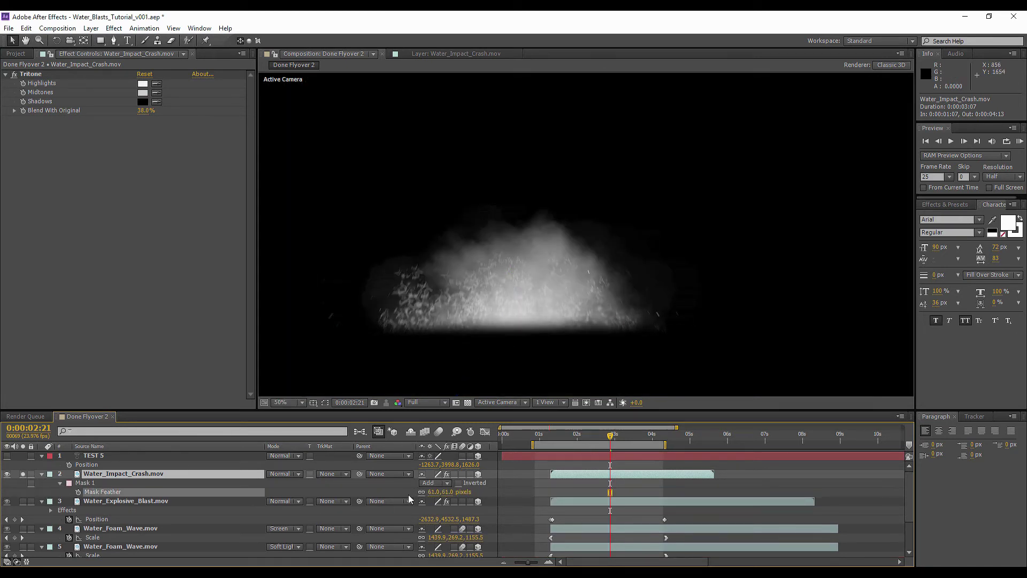
left_click(24, 472)
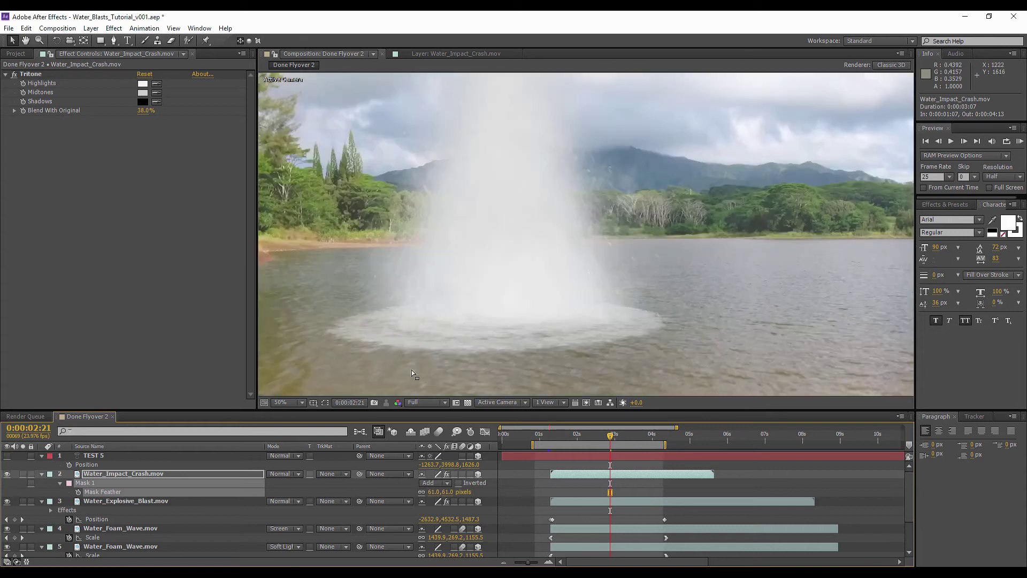
Move the Water_Explosive_Blast.mov layer along Z to 1228.0 at 0:00:03:05
left_click(107, 460)
left_click(152, 476)
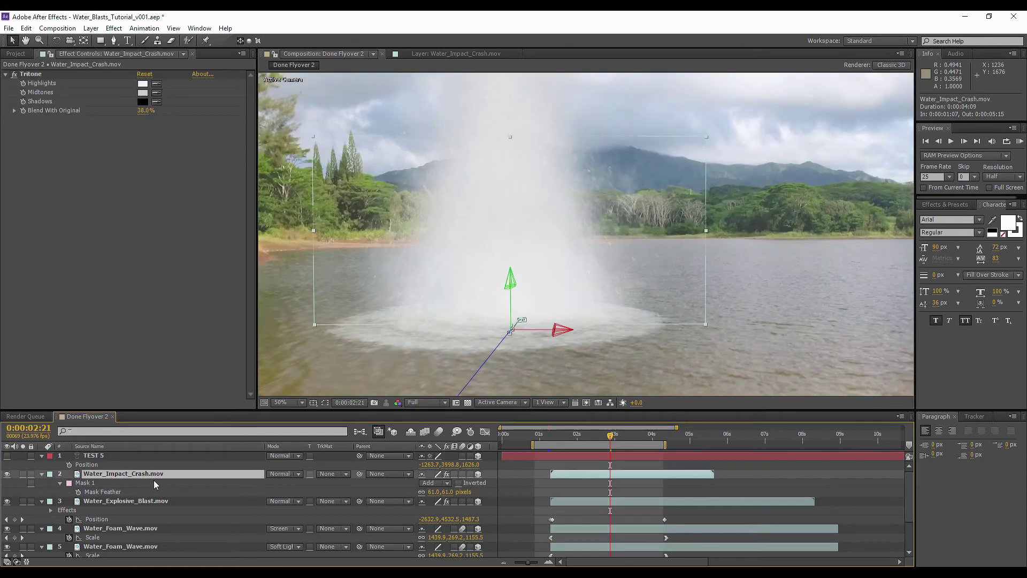
key("a")
left_click_drag(617, 440, 625, 439)
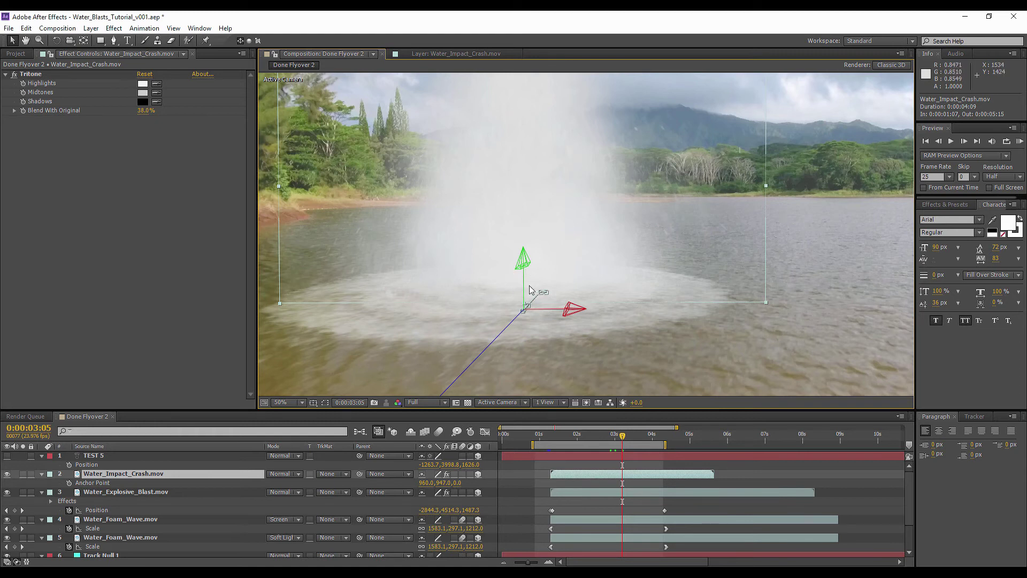
scroll(598, 302, "down", 2)
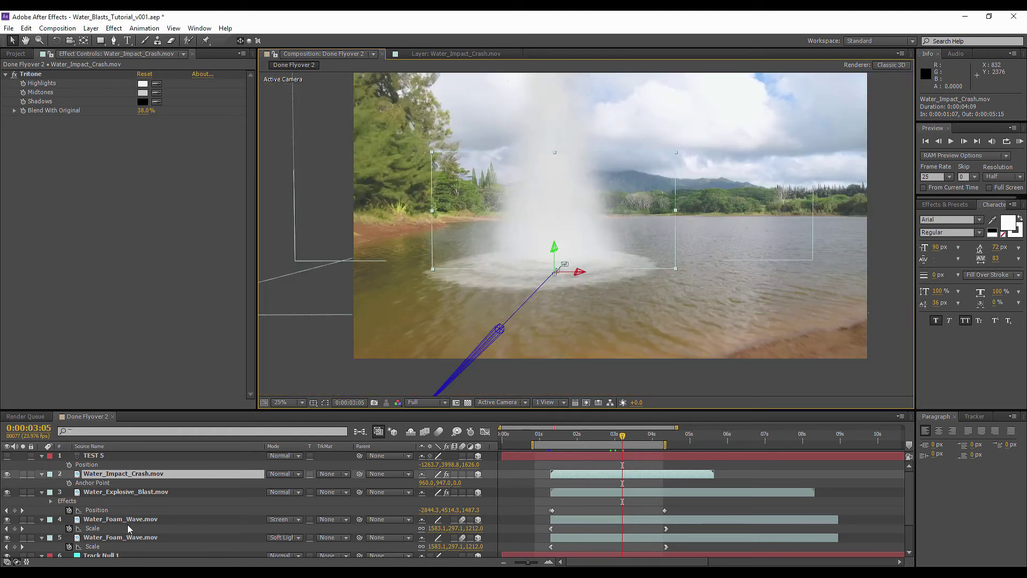
left_click(140, 493)
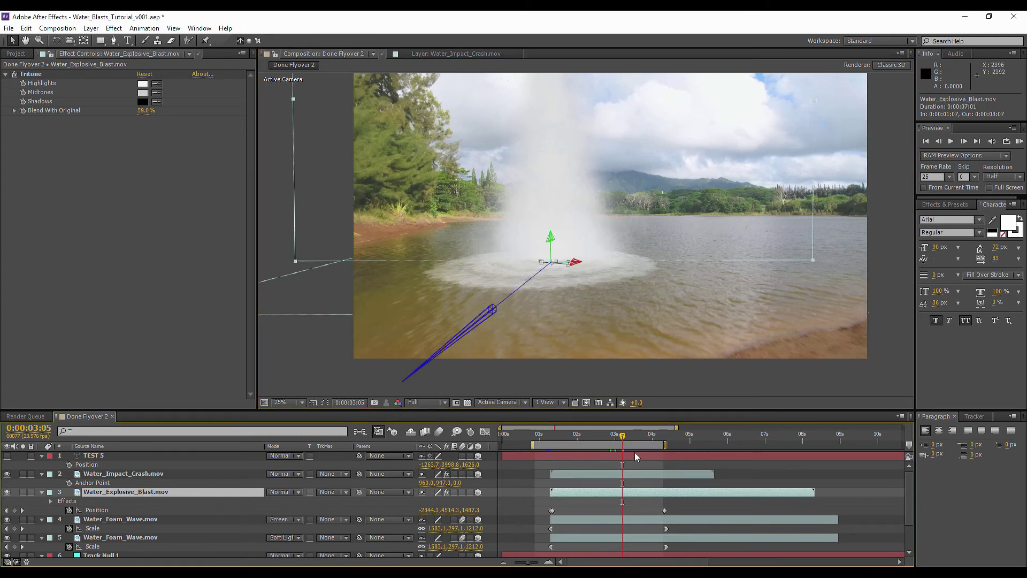
key("p")
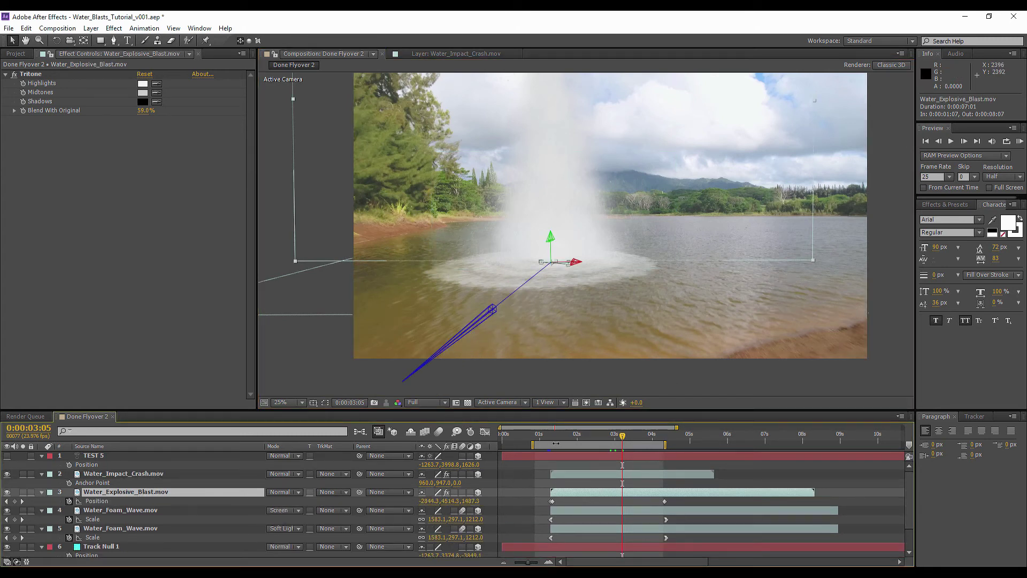
key("period")
key("period")
left_click_drag(418, 358, 369, 366)
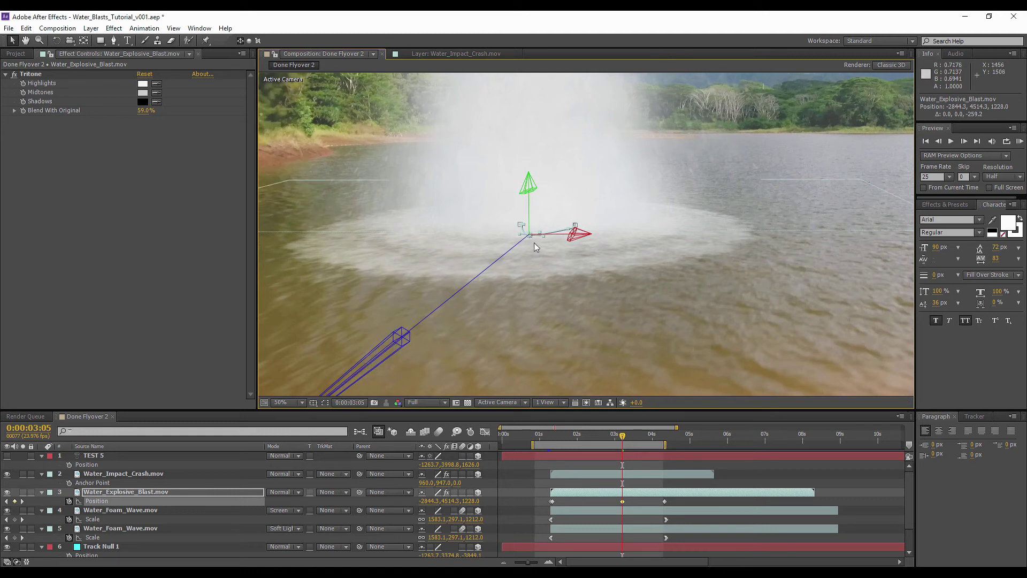
Shift the last position keyframe of Water_Impact_Crash.mov to 0:00:03:05 with Z at 882.0, and delete its two in-between position keyframes
left_click(154, 473)
key("p")
left_click_drag(630, 483, 622, 484)
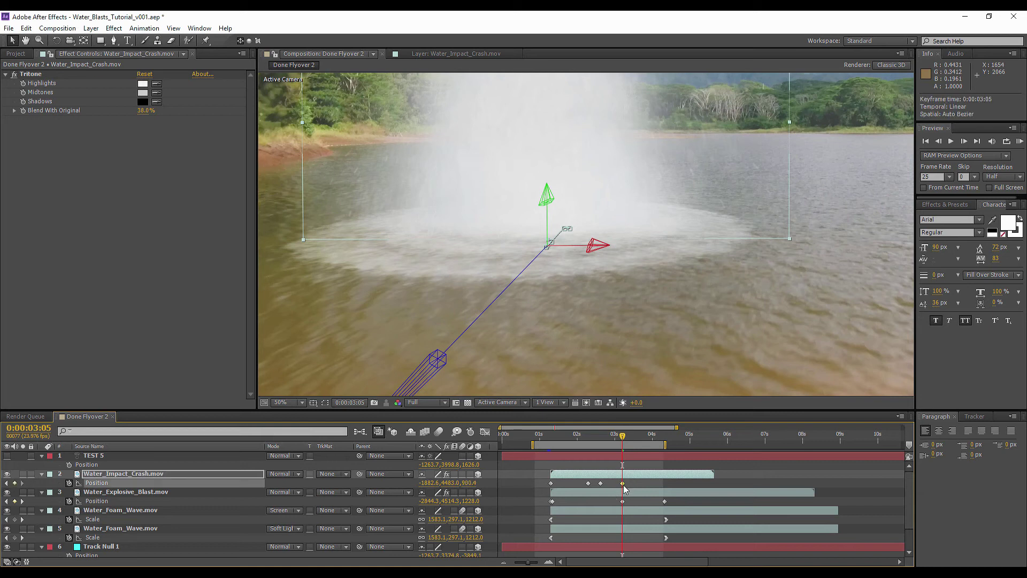
mouse_move(436, 363)
left_mouse_down()
mouse_move(419, 375)
mouse_move(434, 365)
left_mouse_up()
left_click_drag(580, 481, 606, 486)
key("Delete")
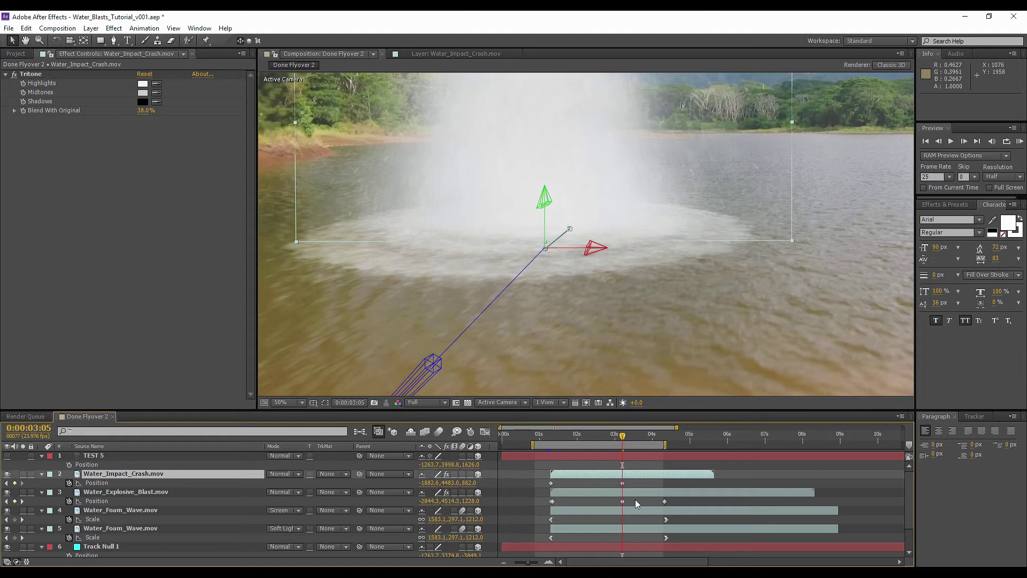
Move the 0:00:03:05 position keyframe of Water_Explosive_Blast.mov onto the final one at 0:00:04:08
left_click_drag(621, 502, 665, 502)
left_click(301, 402)
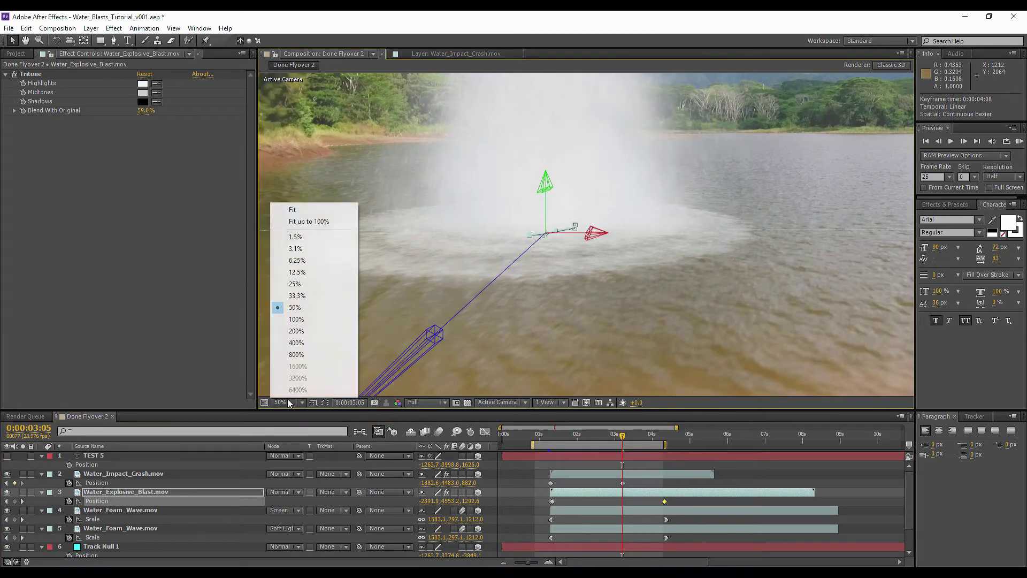
left_click(293, 208)
left_click(782, 476)
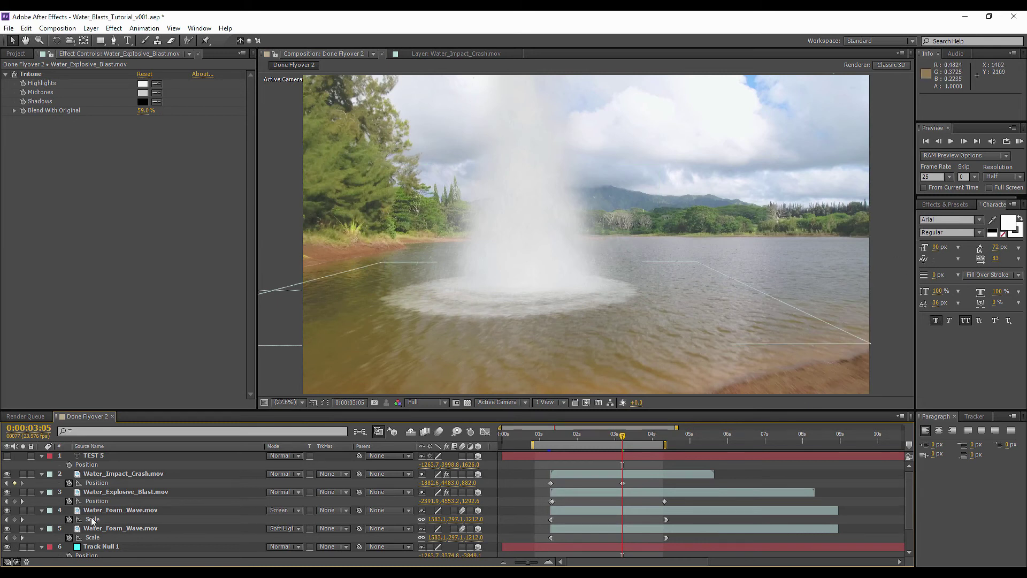
Isolate the Water_Explosive_Blast.mov layer and set starting keyframes for its mask path and mask feather at 0:00:01:09
left_click(123, 492)
key("f")
left_click(554, 436)
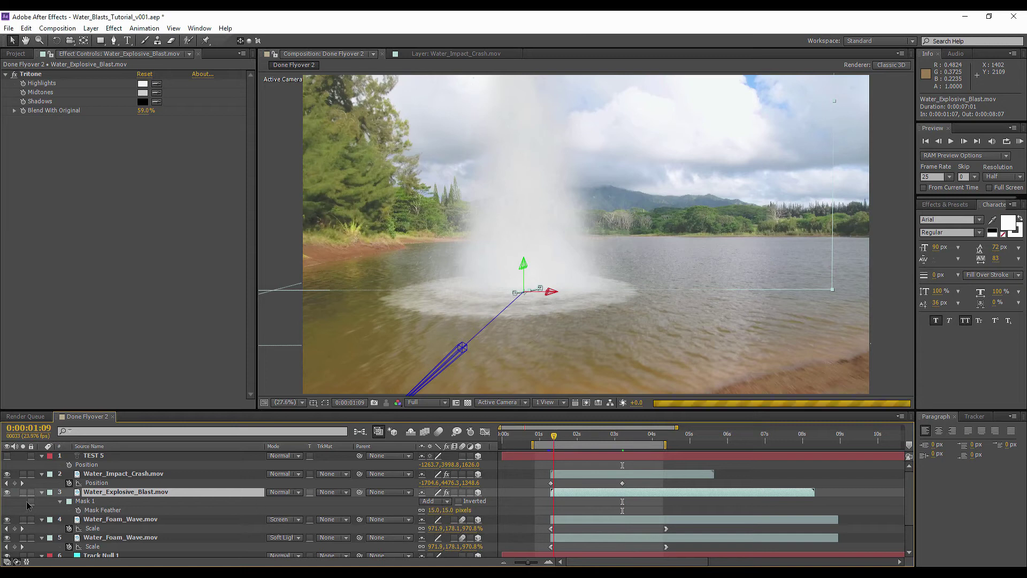
left_click(22, 492)
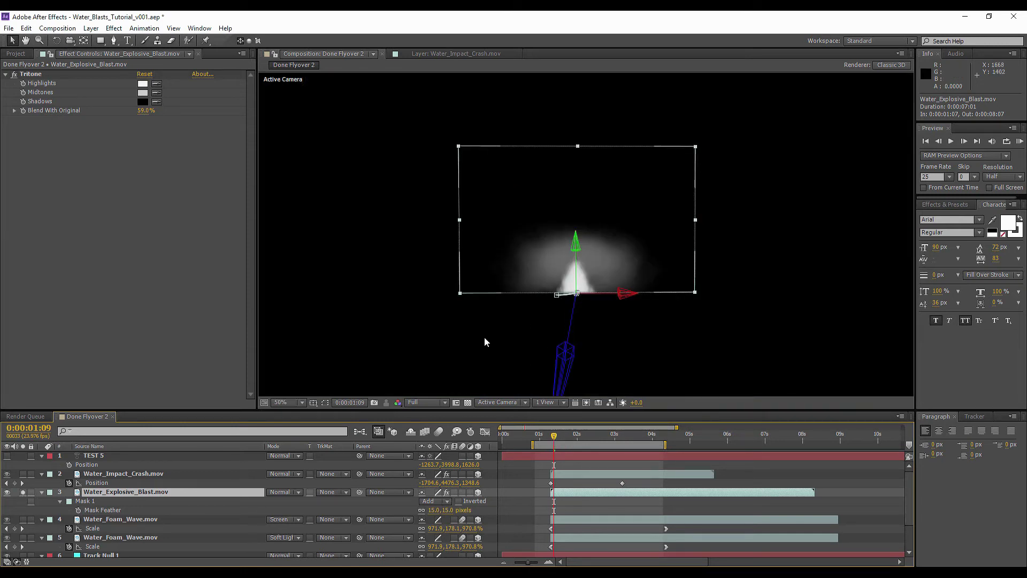
left_click(325, 405)
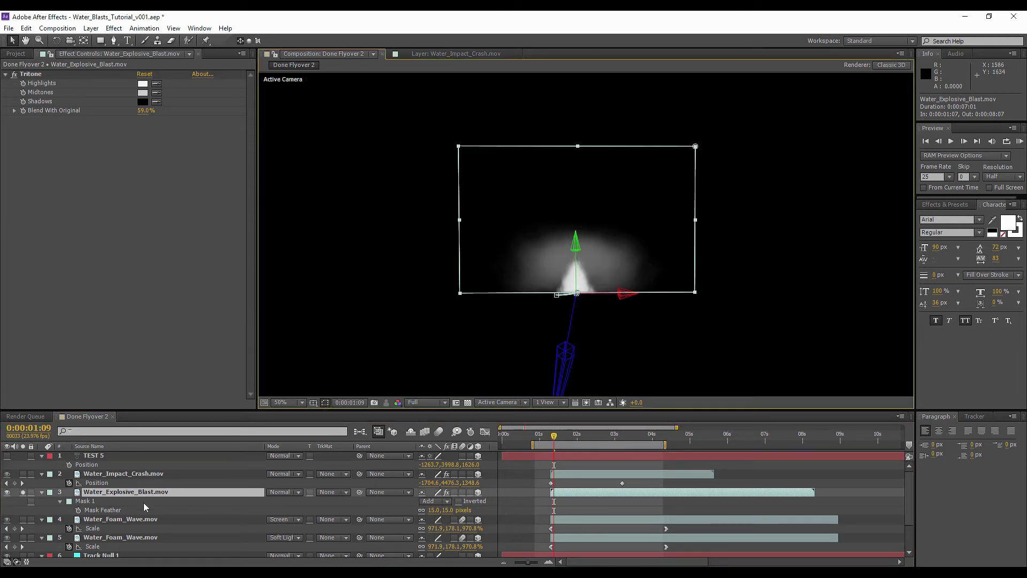
left_click(79, 510)
left_click(60, 501)
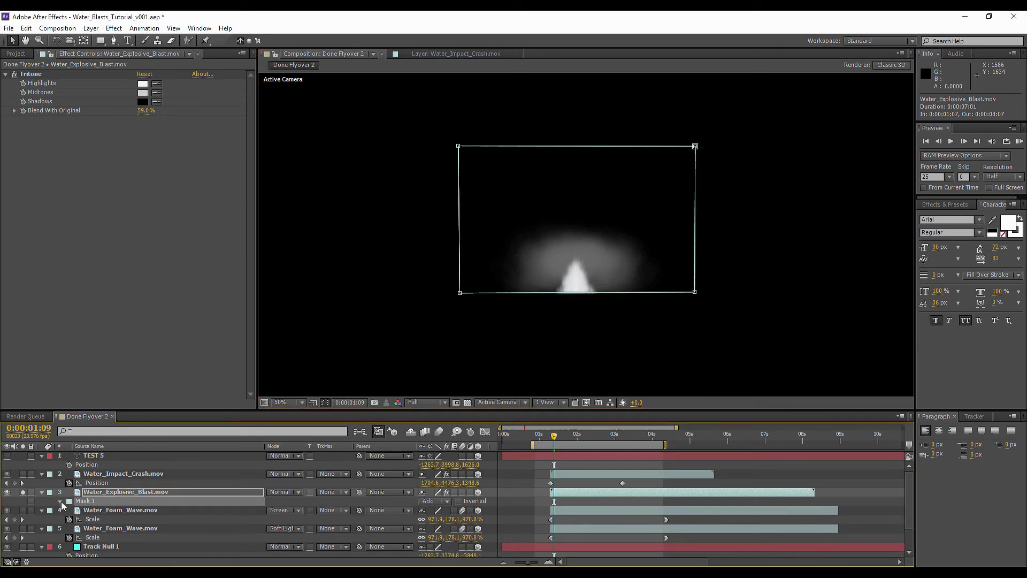
left_click(78, 511)
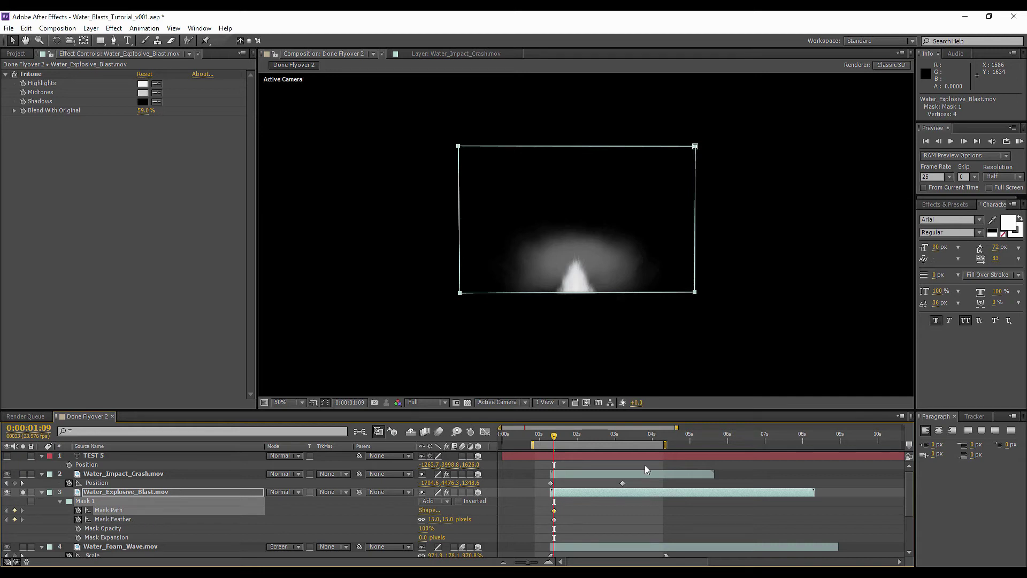
At 0:00:03:01, increase the blast layer's mask feather to 41 pixels and raise the mask's bottom edge slightly
left_click(616, 436)
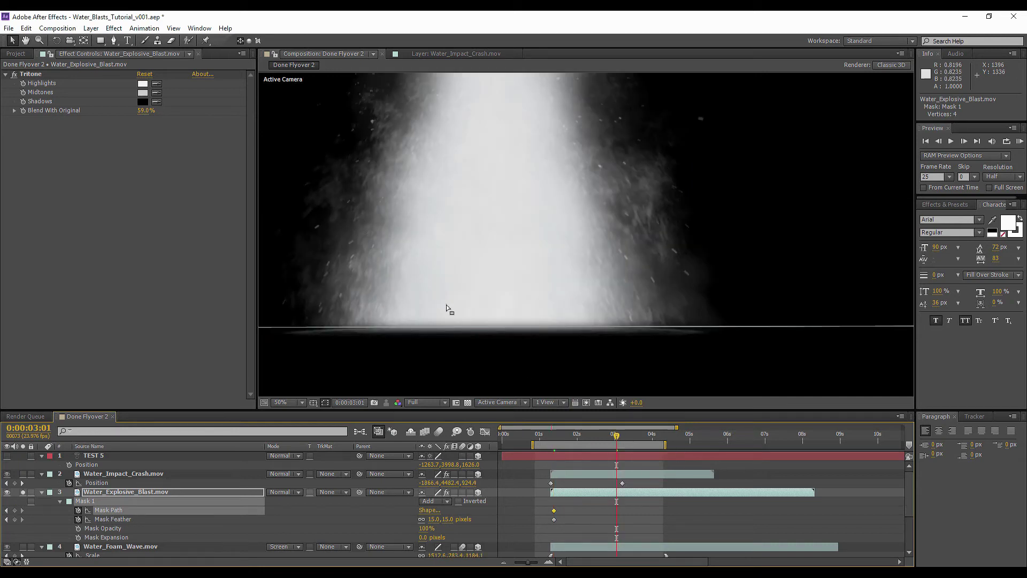
left_click_drag(435, 524, 448, 519)
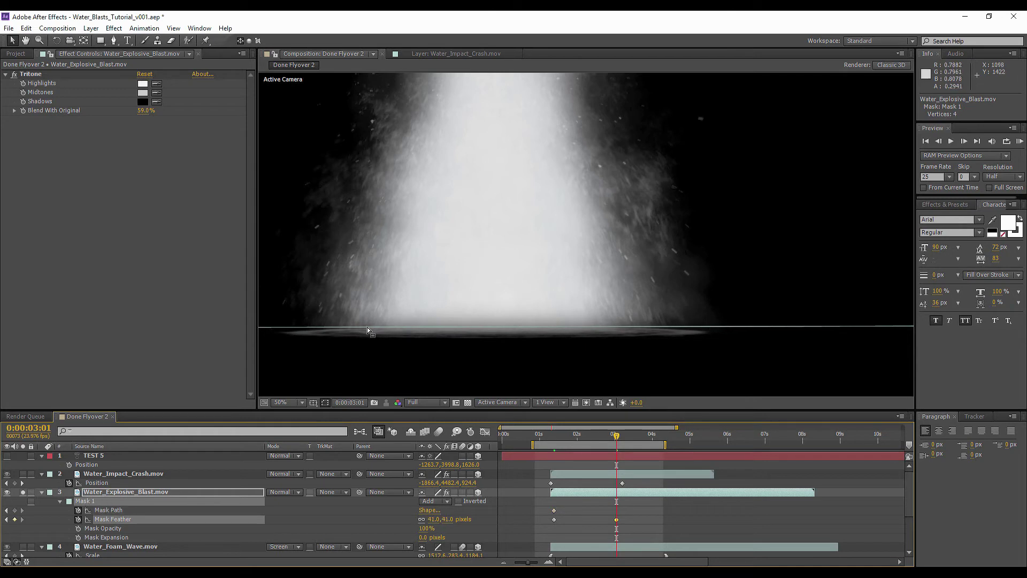
left_click(41, 492)
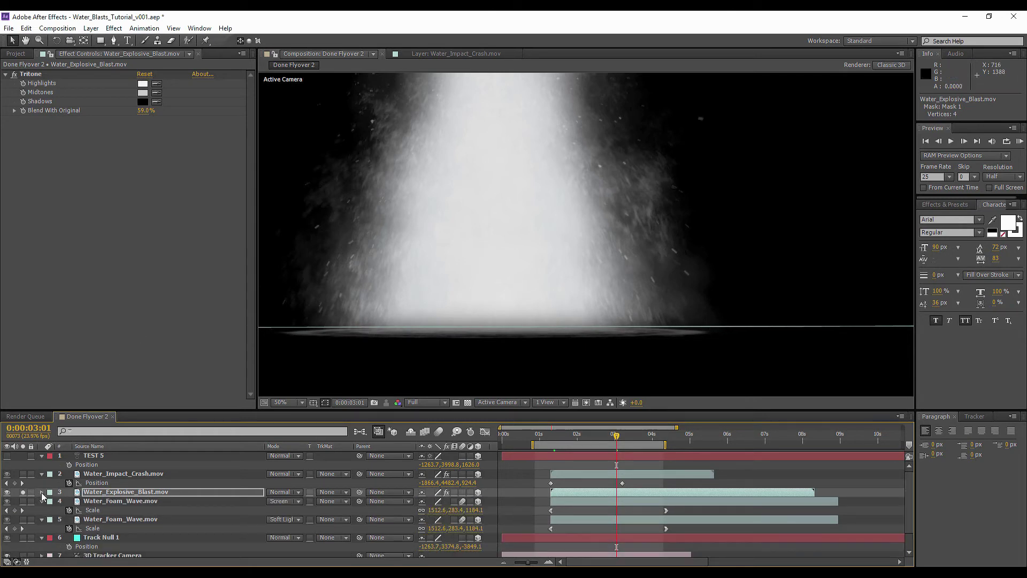
left_click(40, 492)
double_click(368, 330)
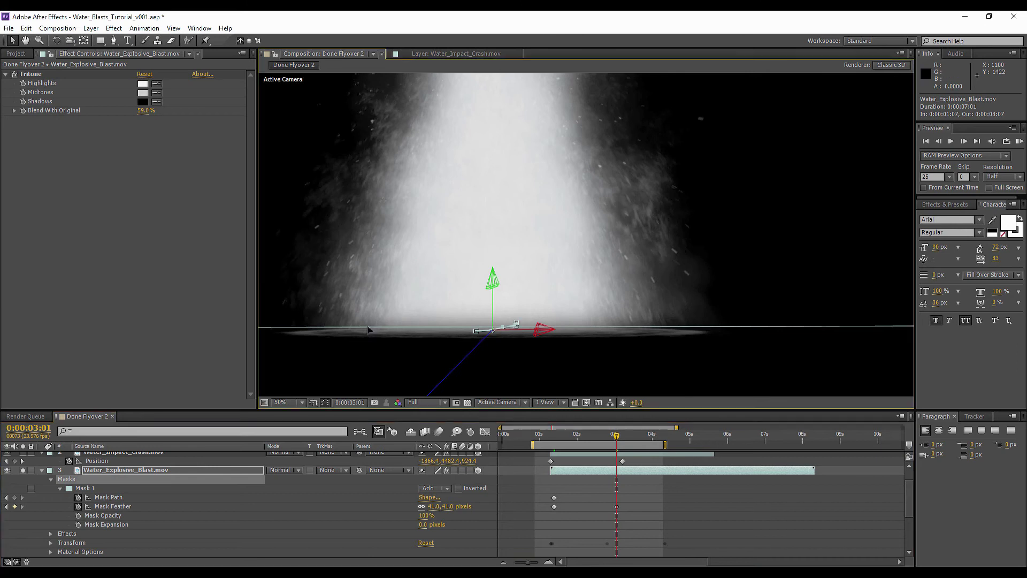
left_click(336, 53)
left_click(710, 511)
left_click(70, 477)
left_click_drag(371, 275, 673, 216)
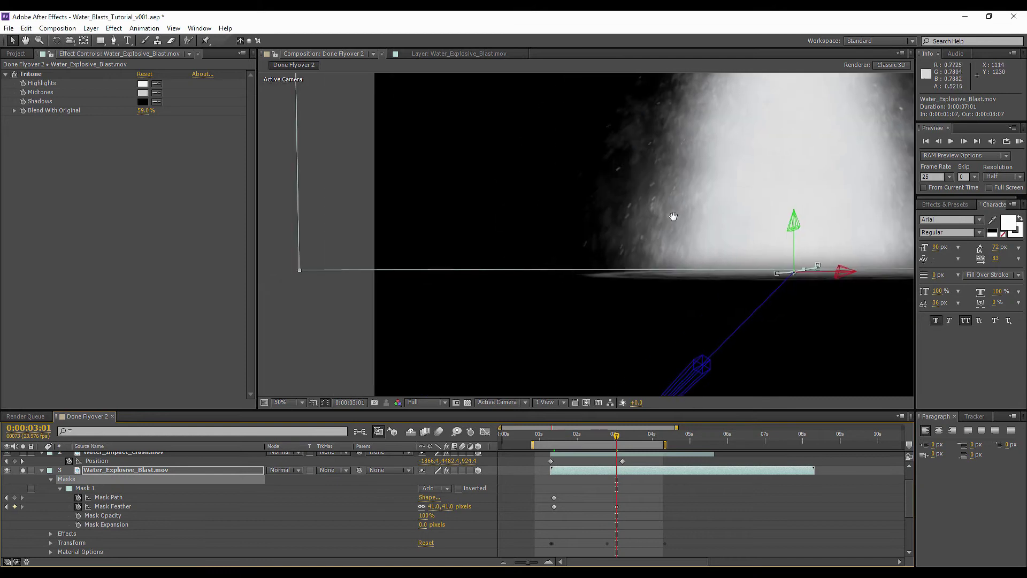
left_click(300, 270)
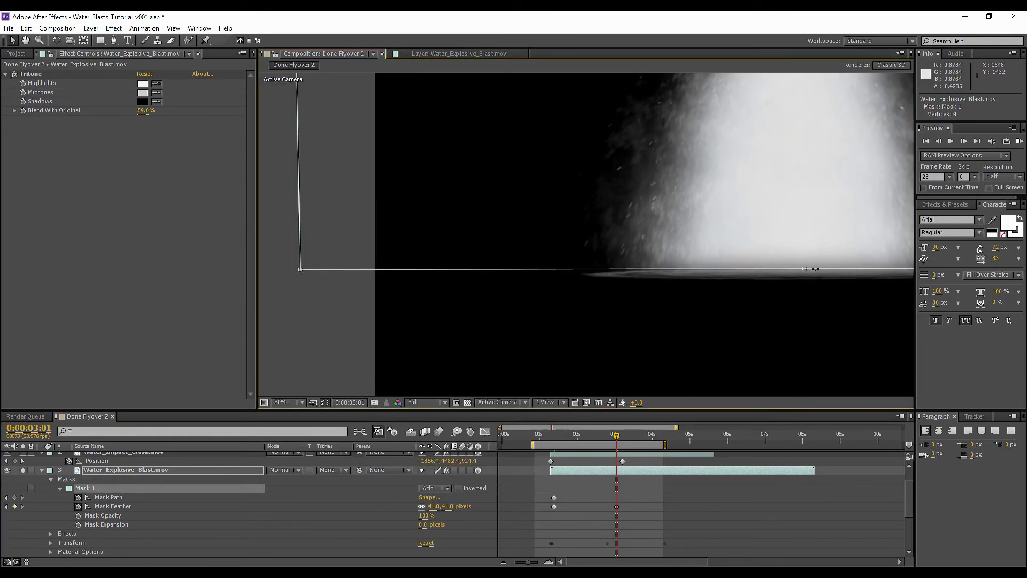
left_click_drag(805, 270, 806, 260)
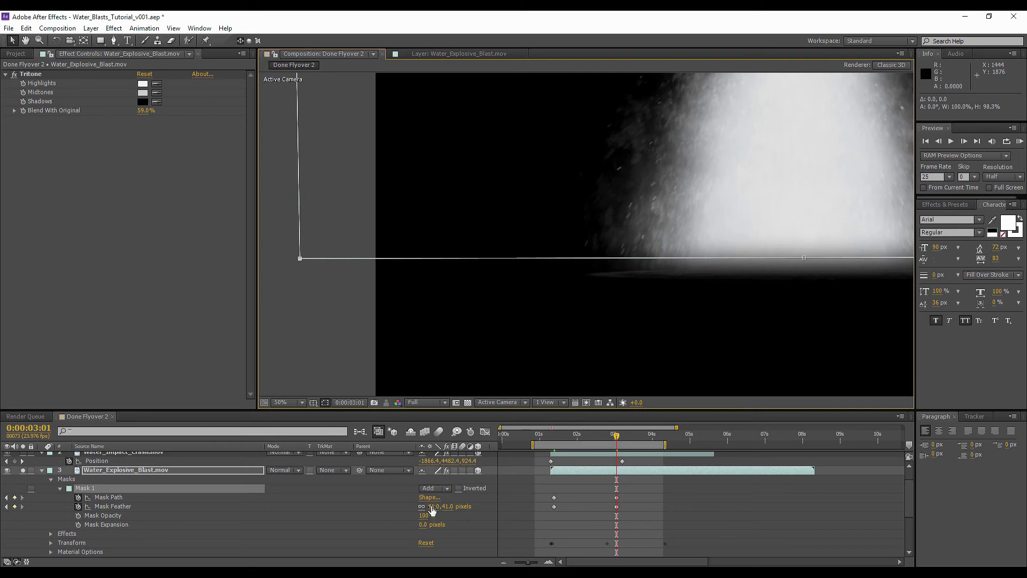
Increase the blast's mask feather to 46 pixels and raise the mask's bottom edge a little further
left_click_drag(431, 506, 430, 505)
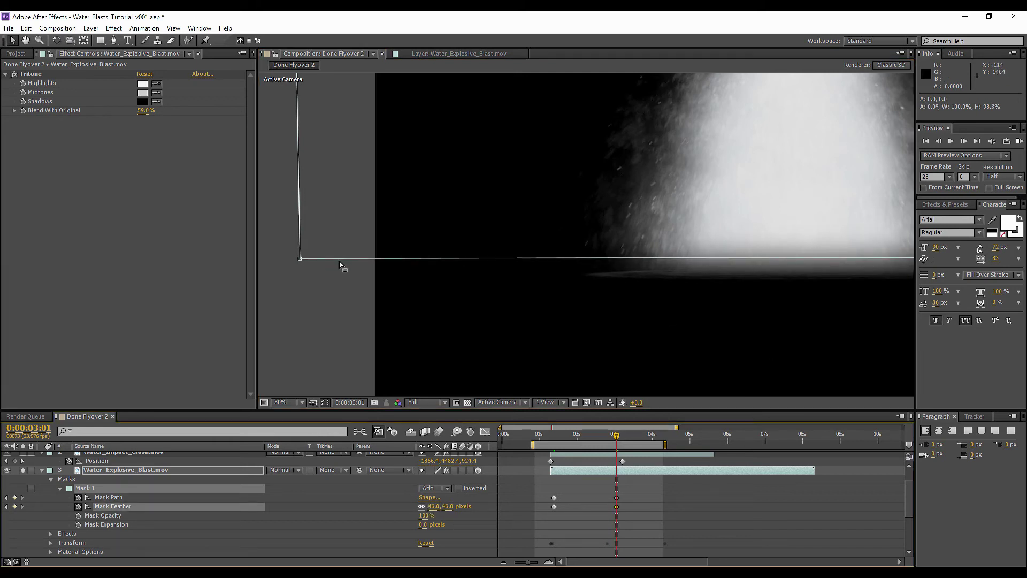
left_click(301, 260)
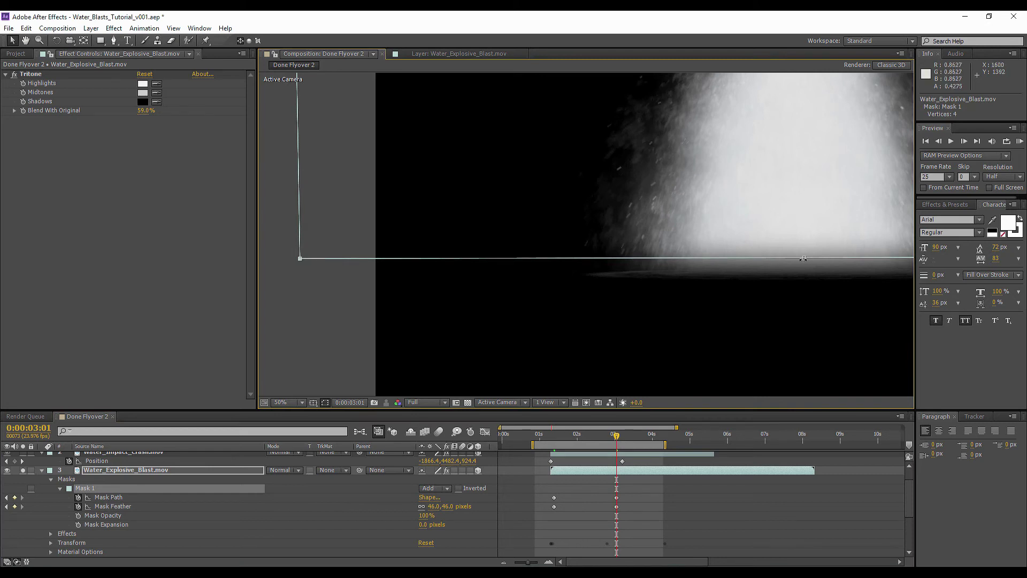
left_click(730, 498)
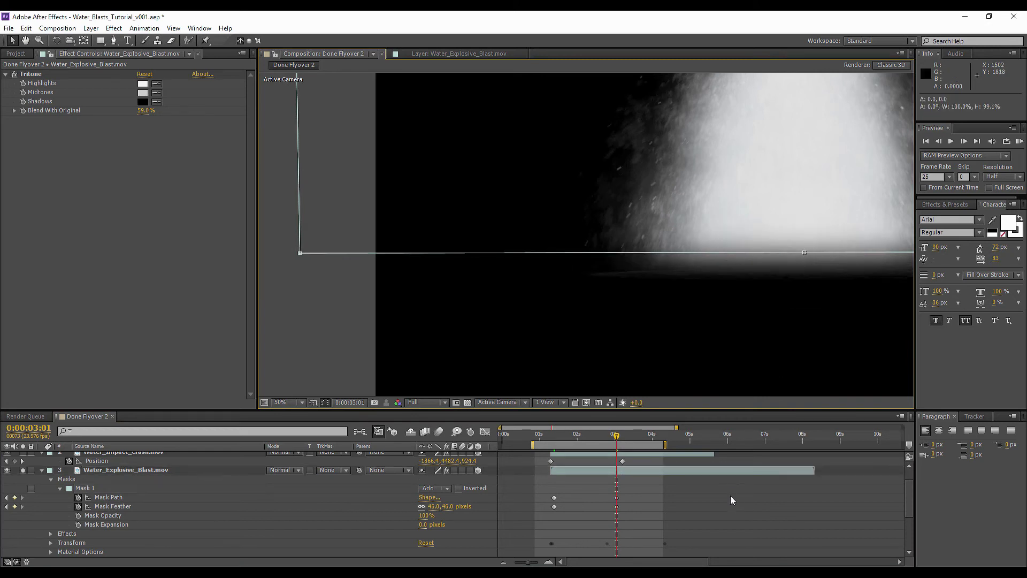
Bring the other layers back into view and reduce the blast's mask feather at 0:00:03:01 to 18 pixels
left_click(23, 469)
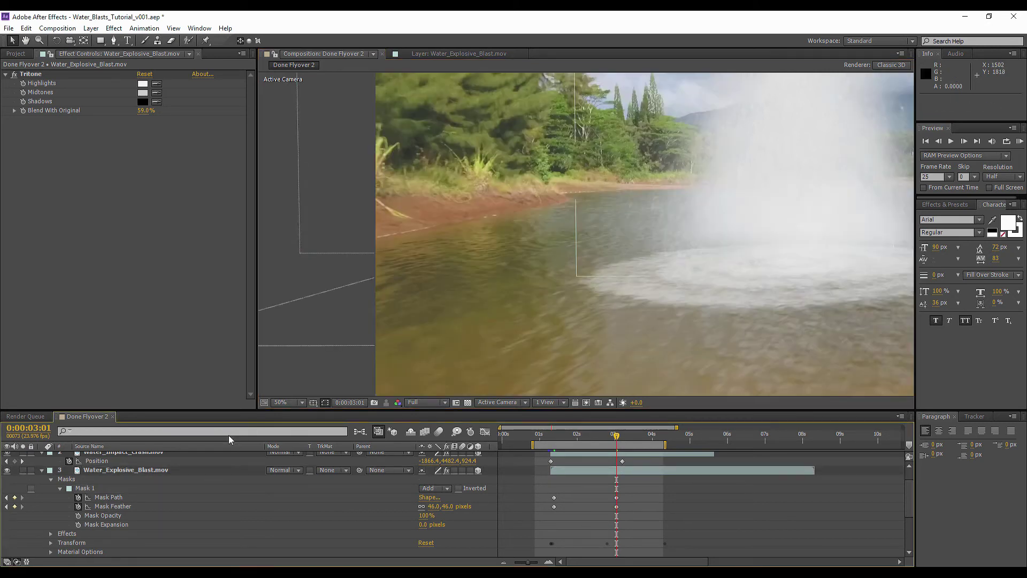
left_click(300, 402)
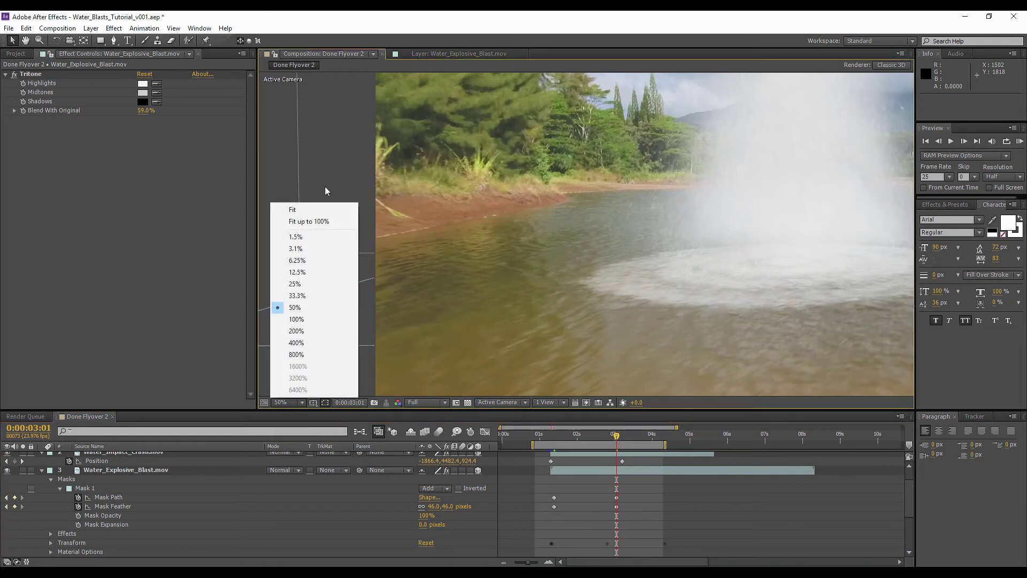
left_click(292, 209)
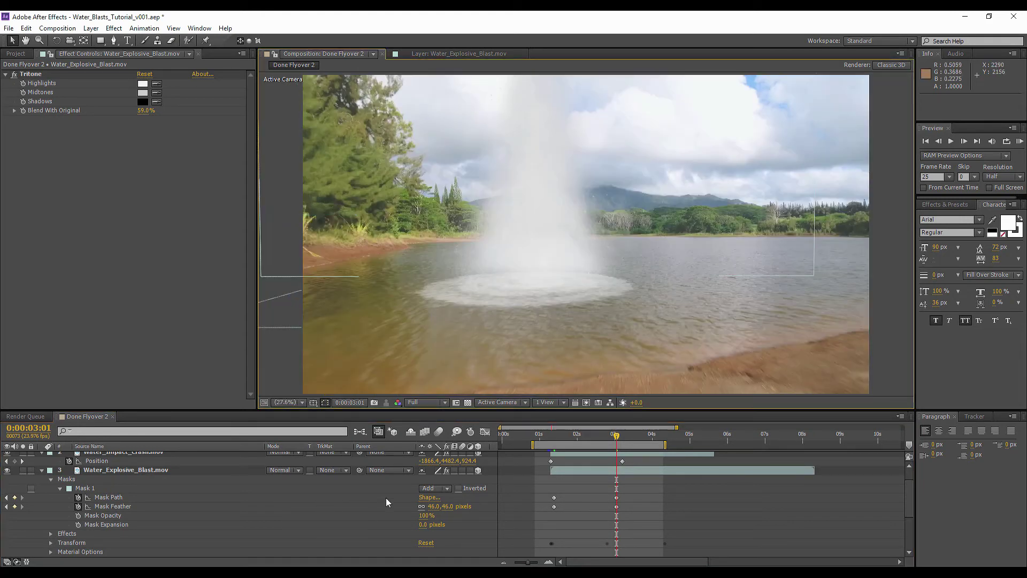
left_click_drag(435, 506, 420, 507)
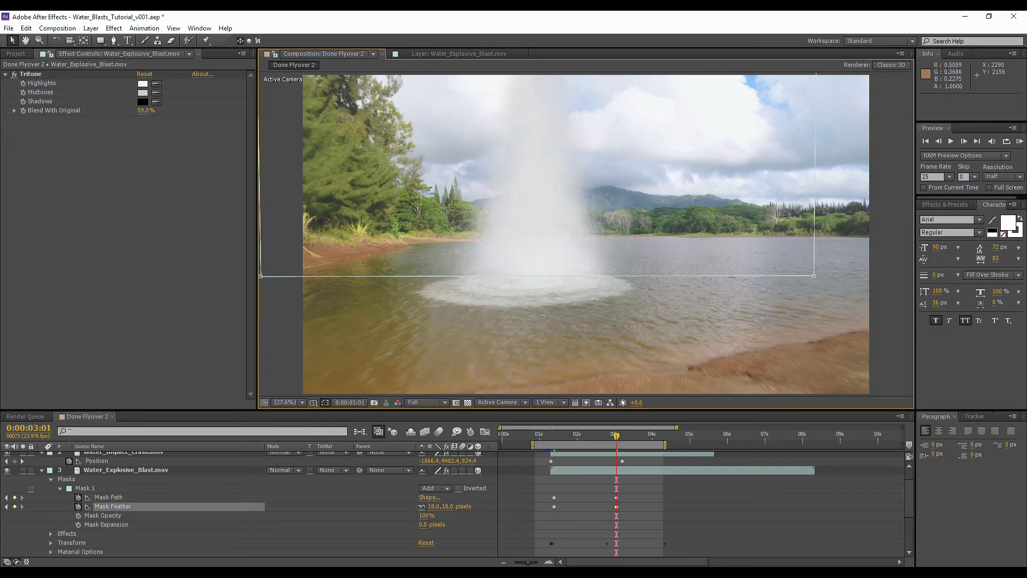
left_click(612, 507)
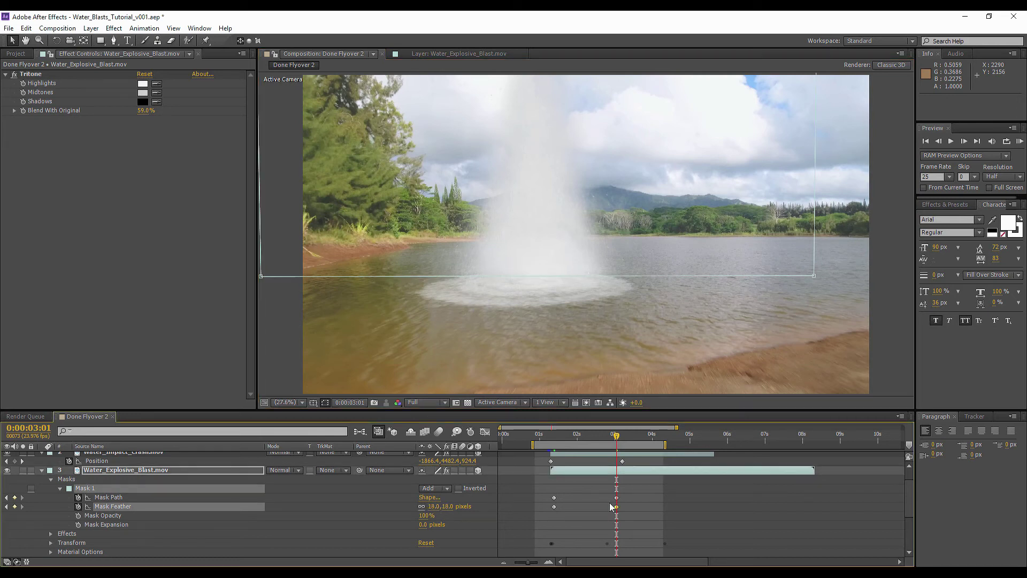
Lower the bottom edge of the blast's mask slightly at 0:00:03:01 and preview the composite
left_click(814, 277)
mouse_move(539, 283)
left_mouse_down()
mouse_move(541, 310)
mouse_move(540, 287)
left_mouse_up()
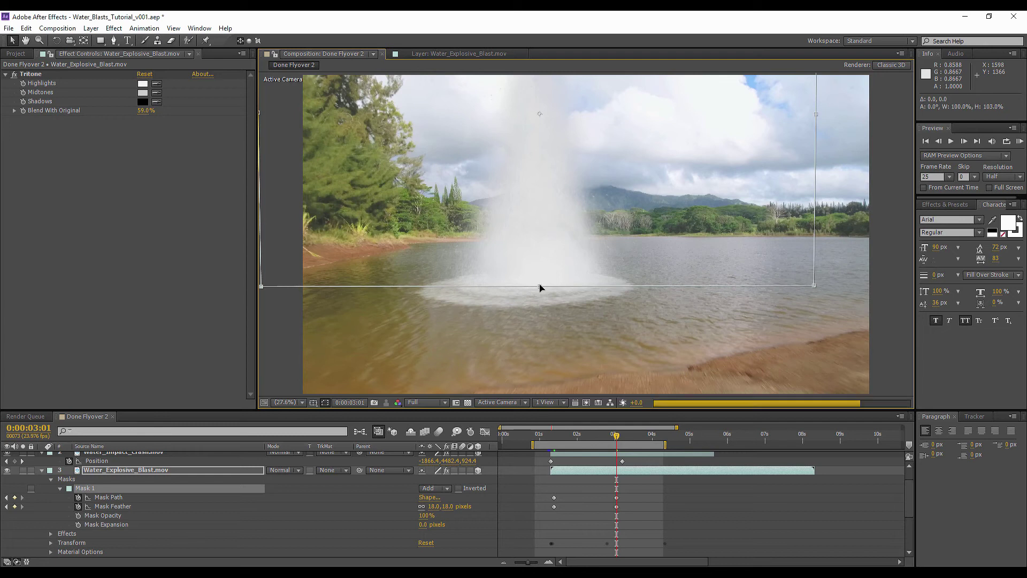
left_click(703, 512)
left_click(1019, 141)
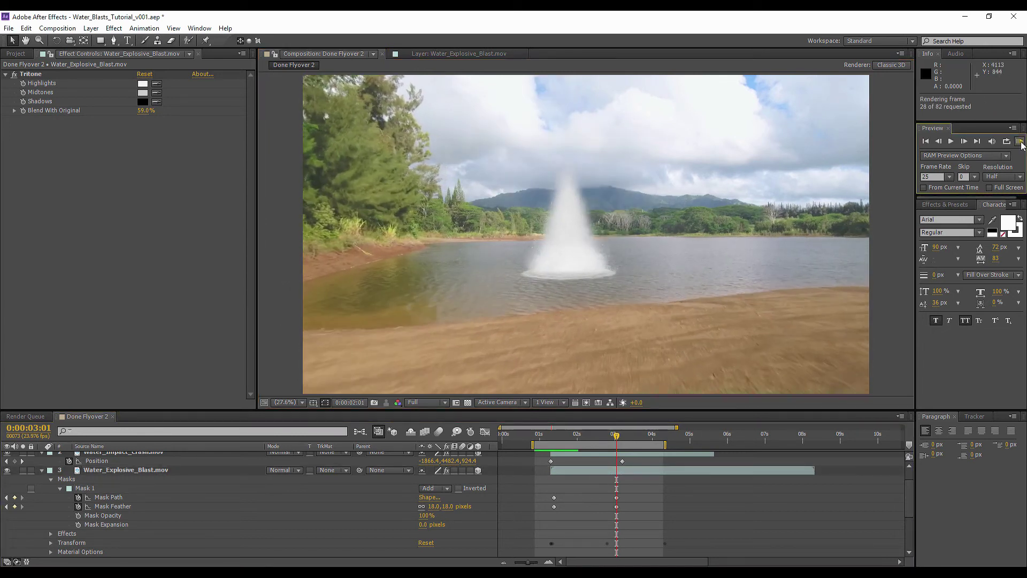
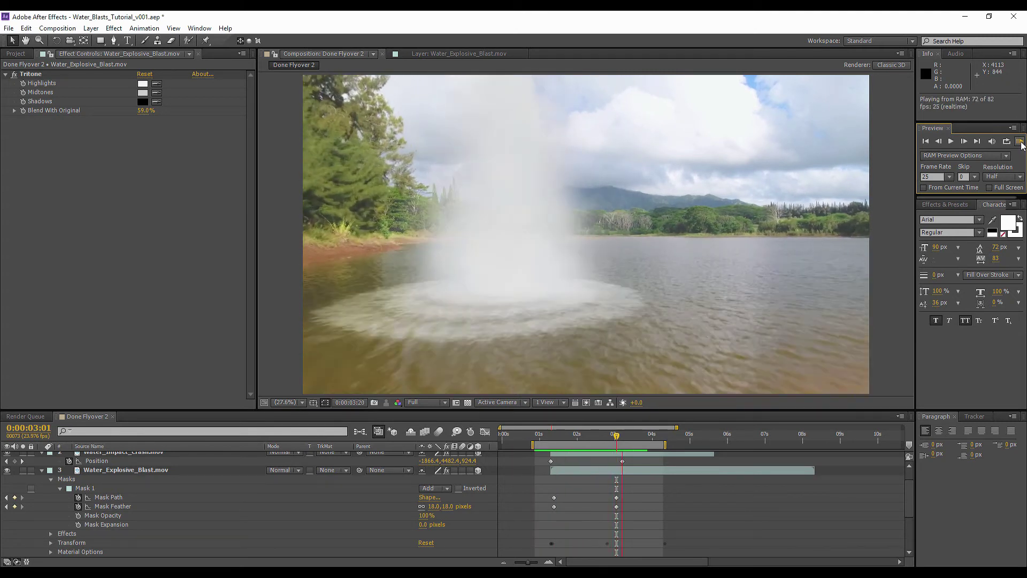
key("space")
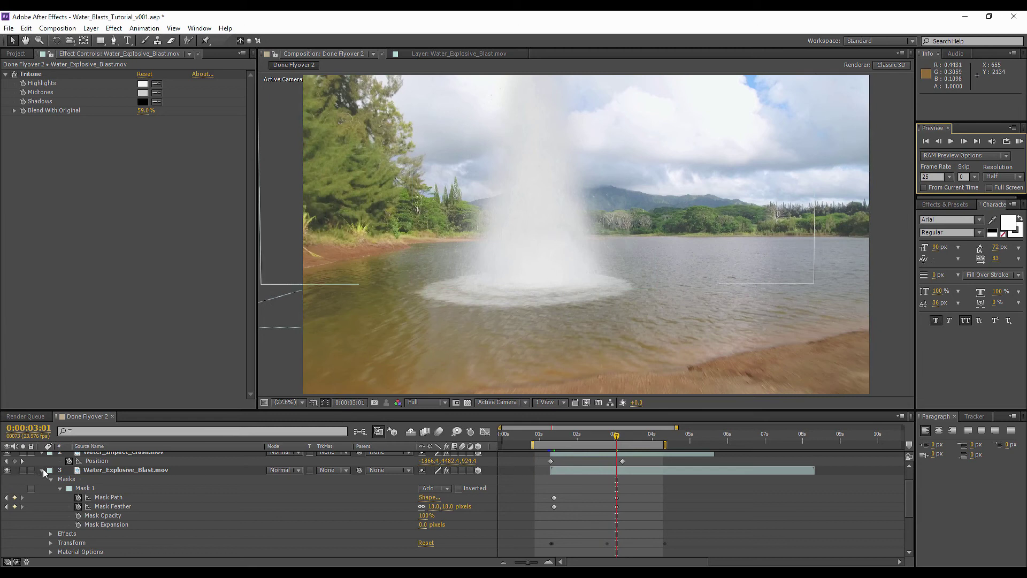
Set the opacity of the Screen-mode Water_Foam_Wave.mov layer to 25%
left_click(42, 469)
left_click(131, 479)
key("t")
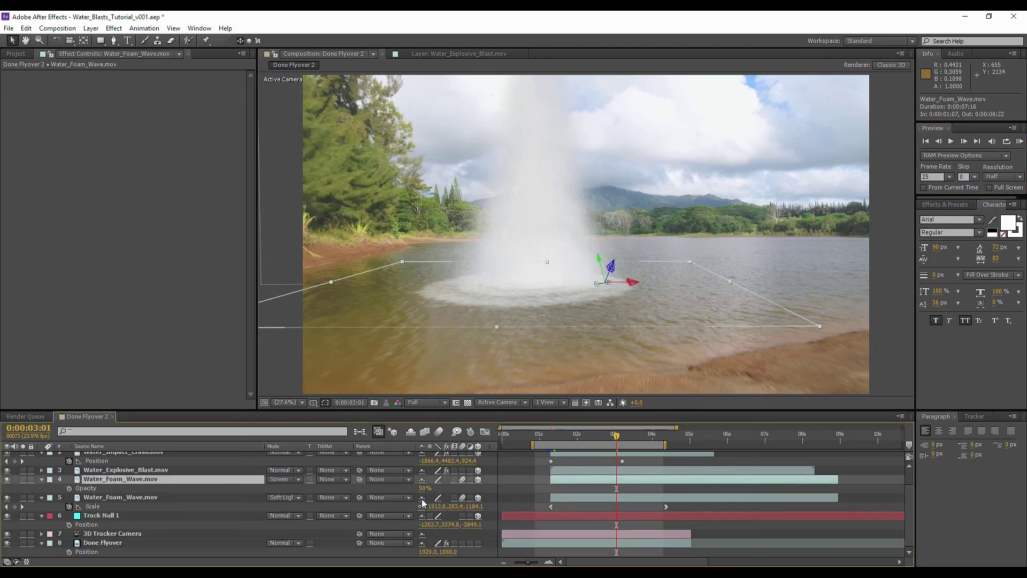
left_click(707, 505)
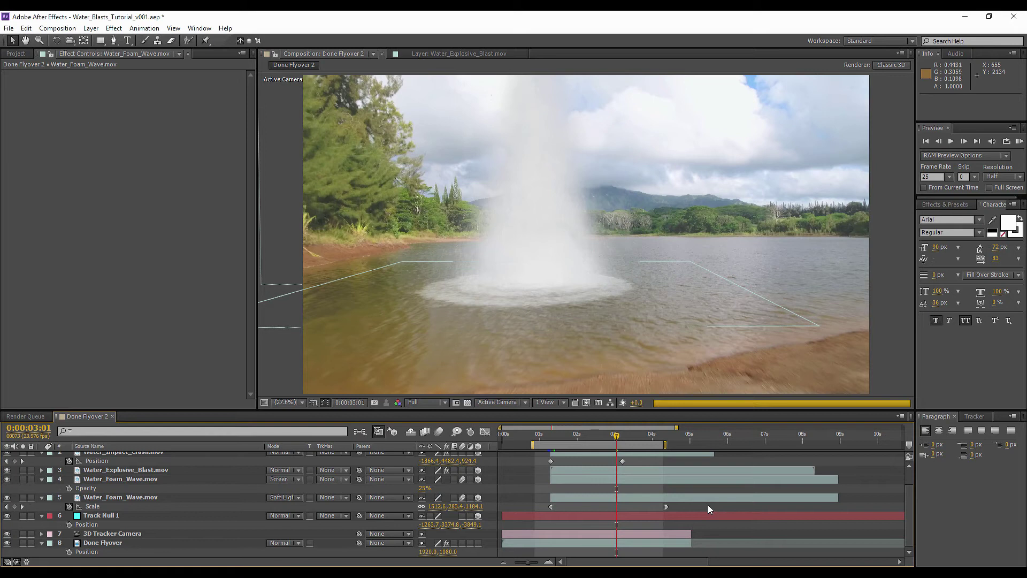
Keyframe the Screen-mode foam wave's opacity from 86% at 0:00:01:07 down to 25% at about 0:00:01:20
key("j")
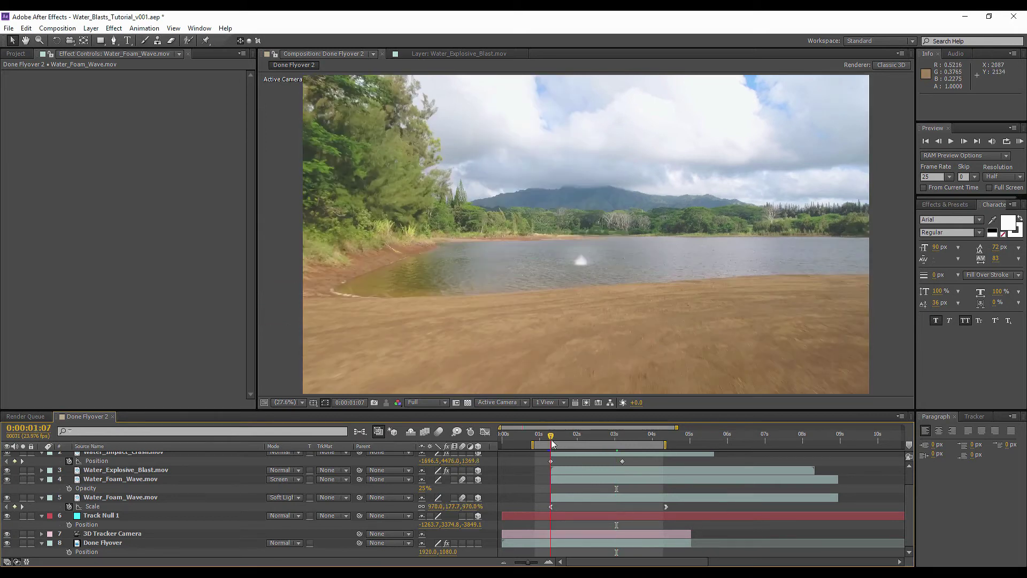
left_click(68, 489)
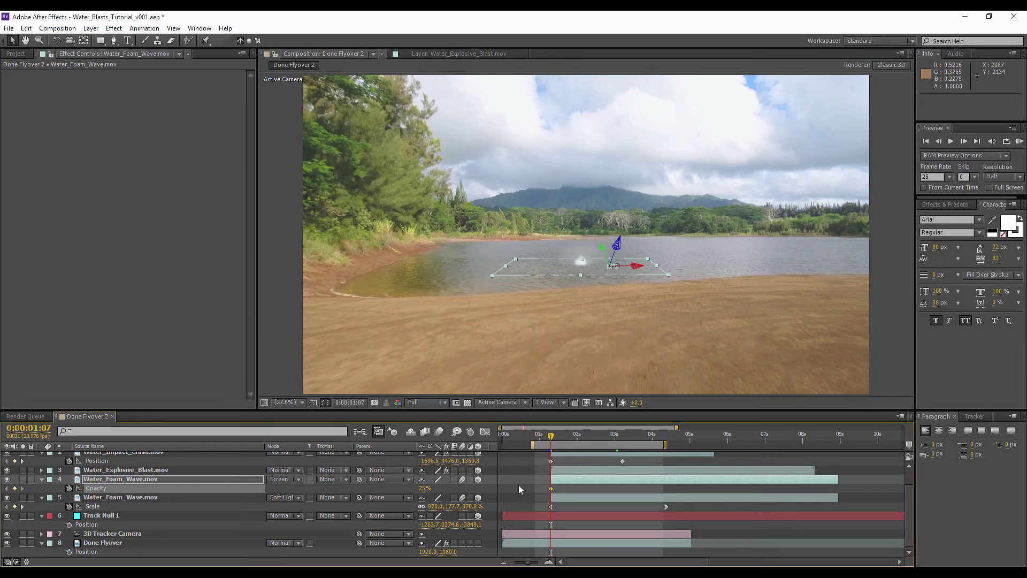
type("86")
key("Return")
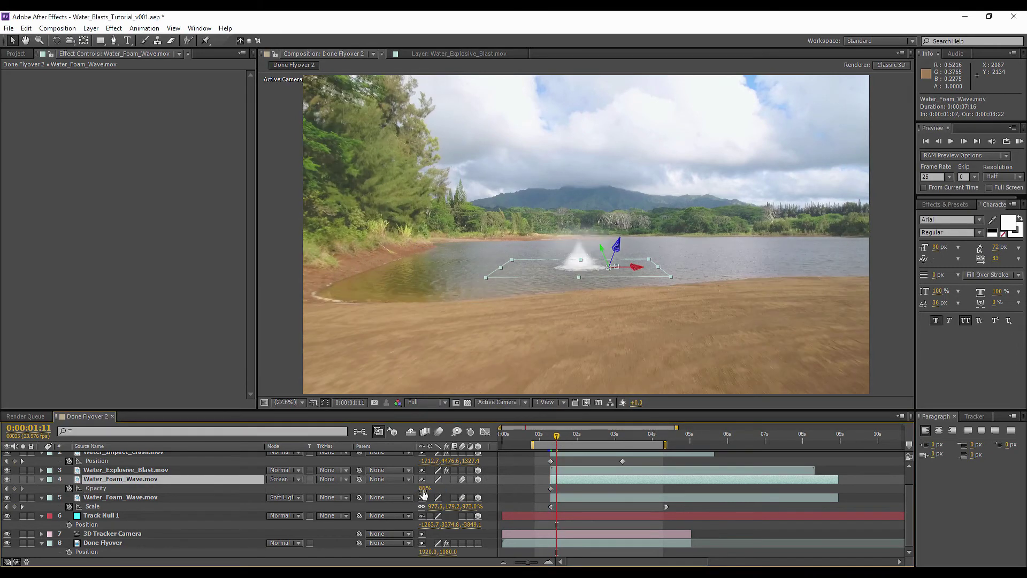
left_click_drag(422, 488, 311, 488)
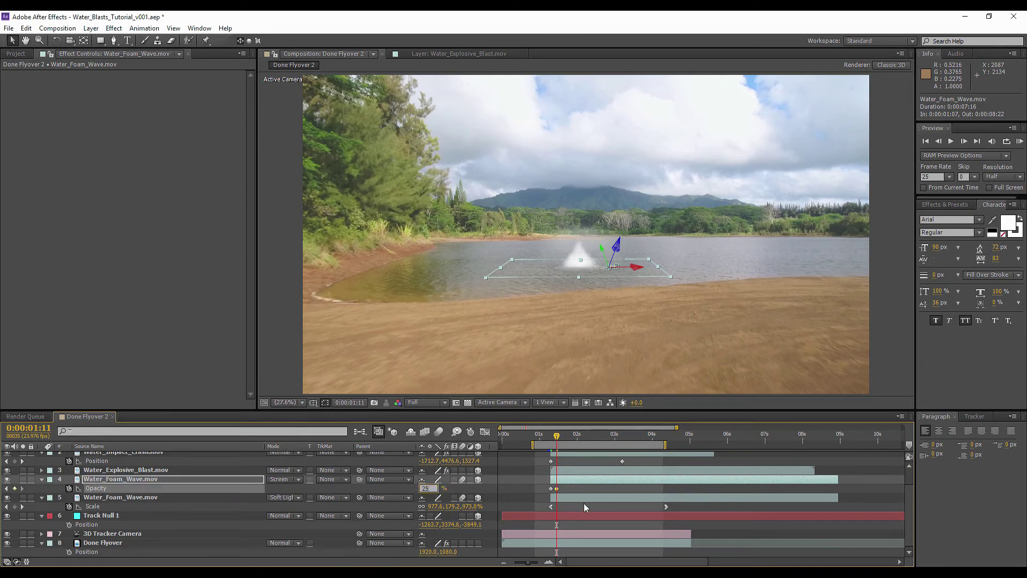
left_click_drag(560, 490, 571, 490)
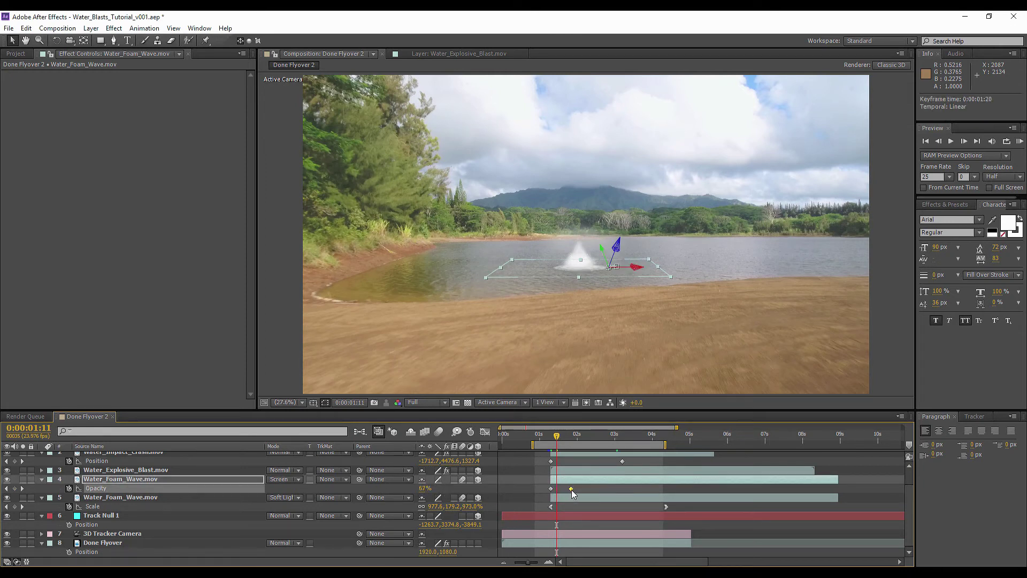
left_click(595, 508)
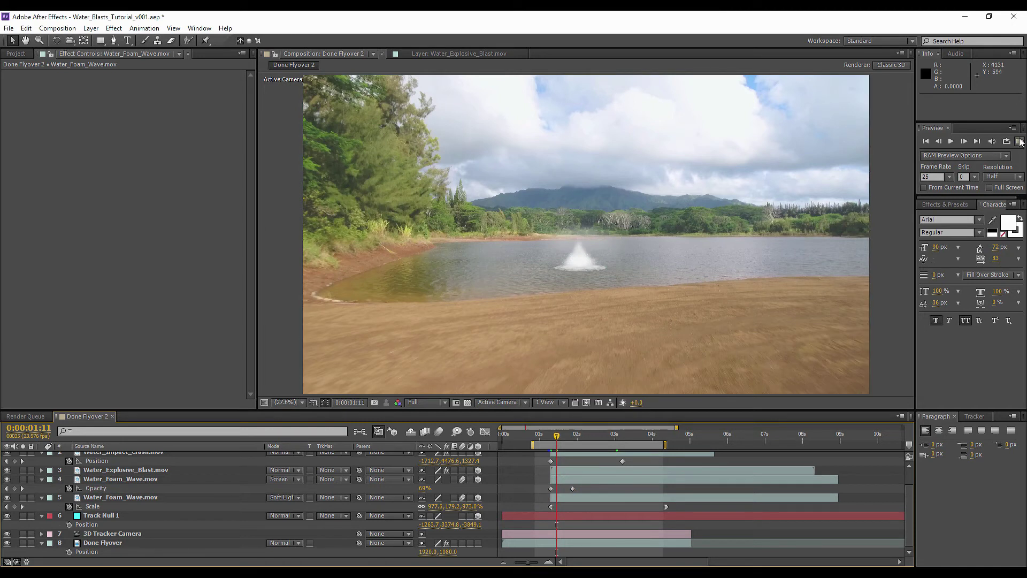
Play back the lake composite and scrub to 0:00:02:09 to check how the foam opacity blends with the blast
left_click(1021, 141)
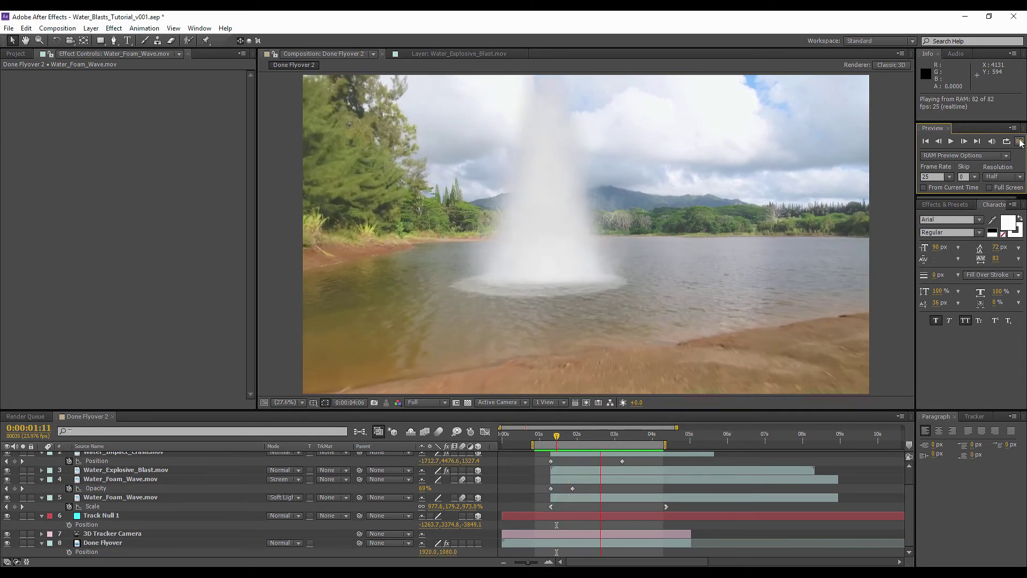
left_click(697, 402)
left_click_drag(575, 439, 596, 437)
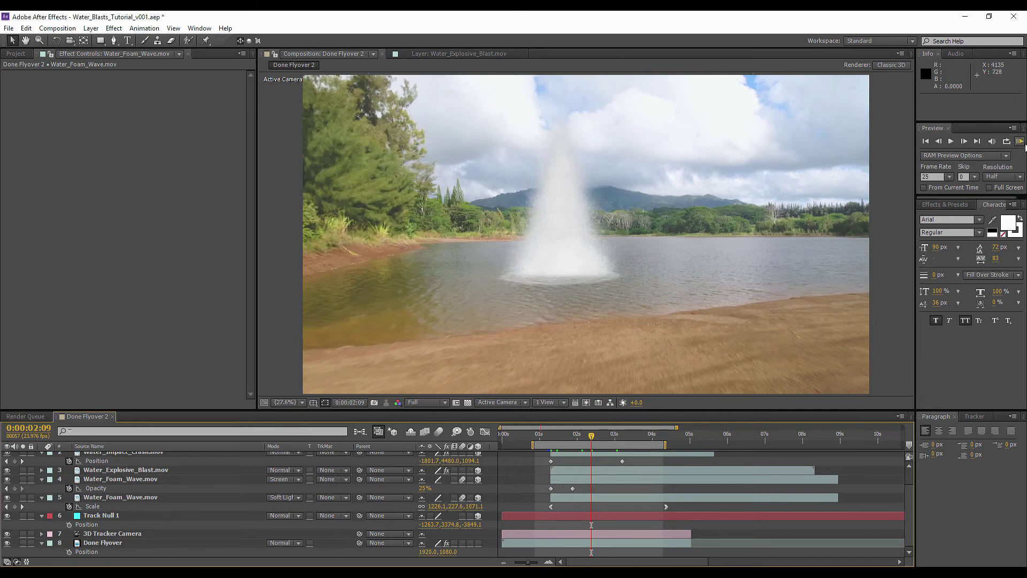
left_click(1019, 142)
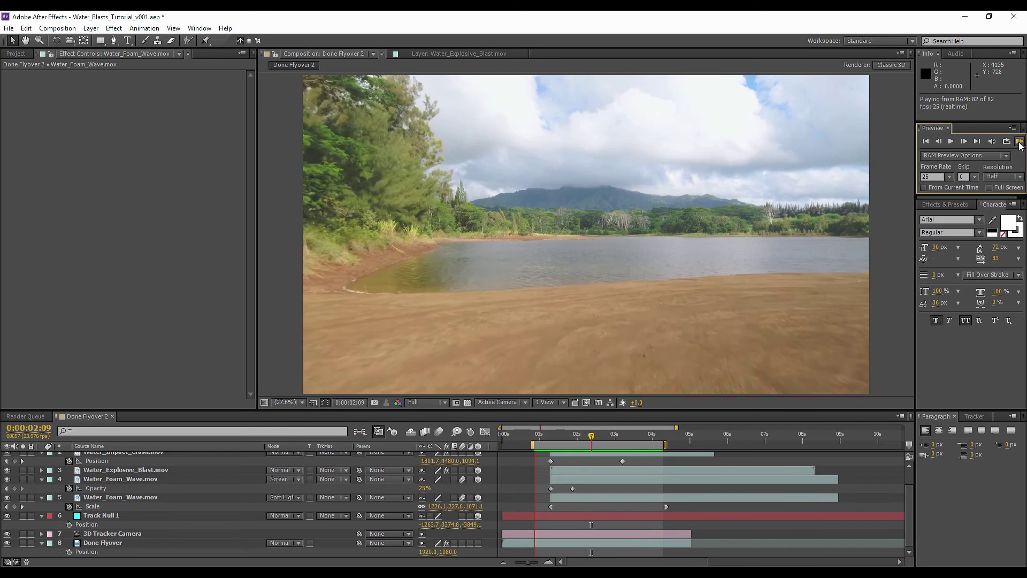
Extend the end of the work area to 0:00:05:00 and preview the lake composite
left_click(1019, 141)
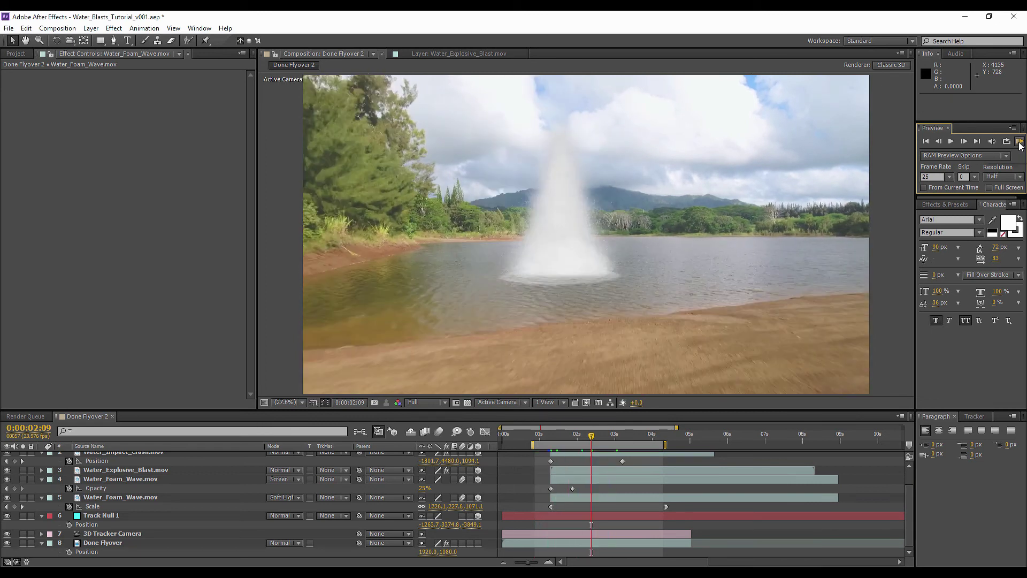
left_click_drag(666, 444, 693, 444)
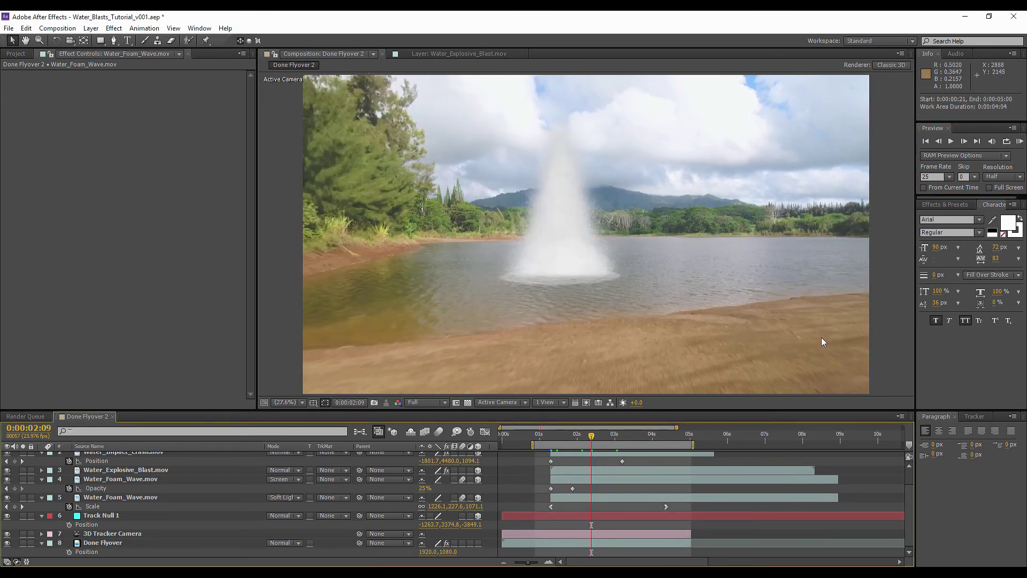
left_click(1019, 141)
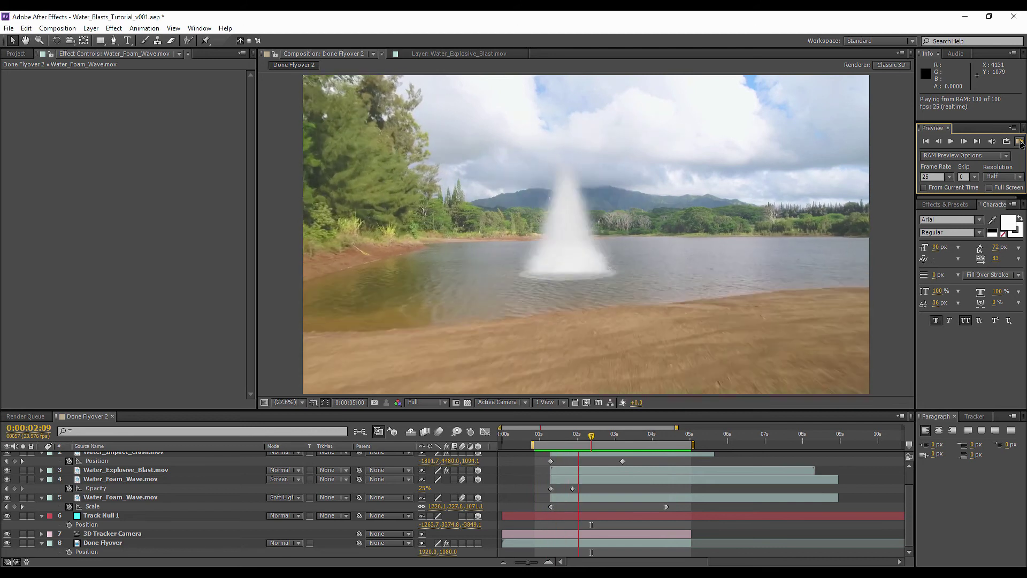
left_click(618, 442)
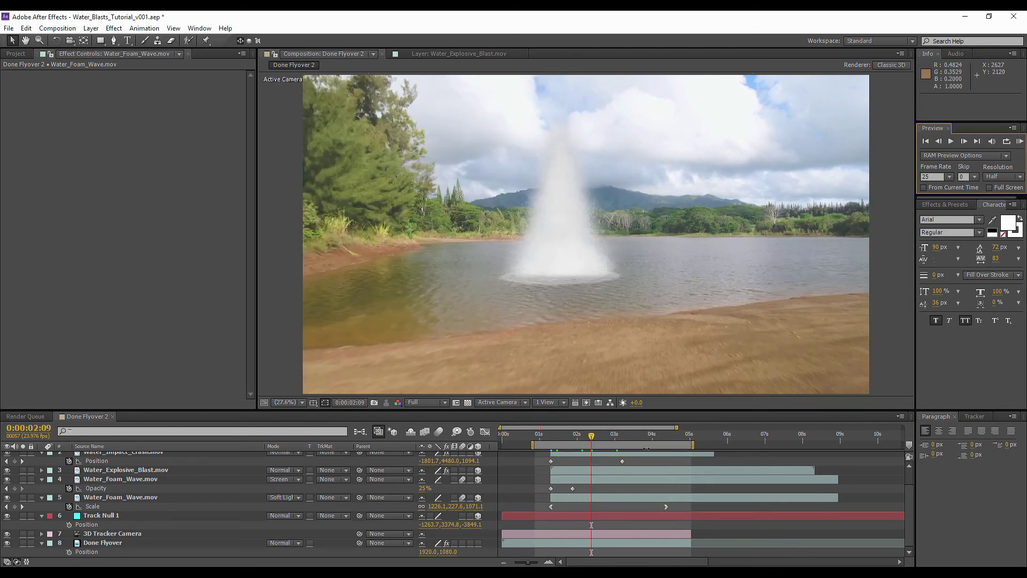
Duplicate the Water_Explosive_Blast.mov layer at 0:00:04:06 and reveal the copy's Position keyframes
left_click(662, 443)
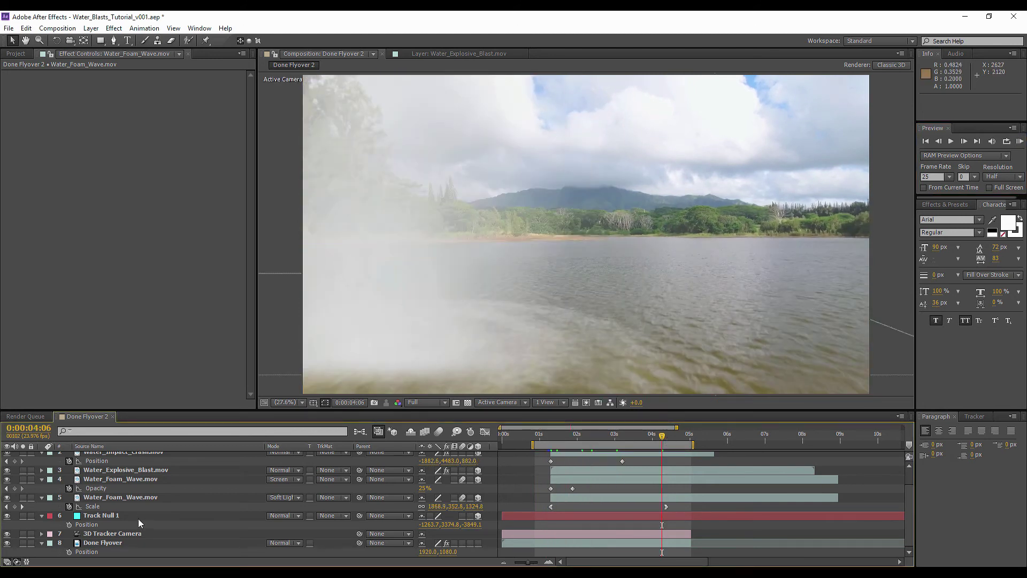
left_click(147, 469)
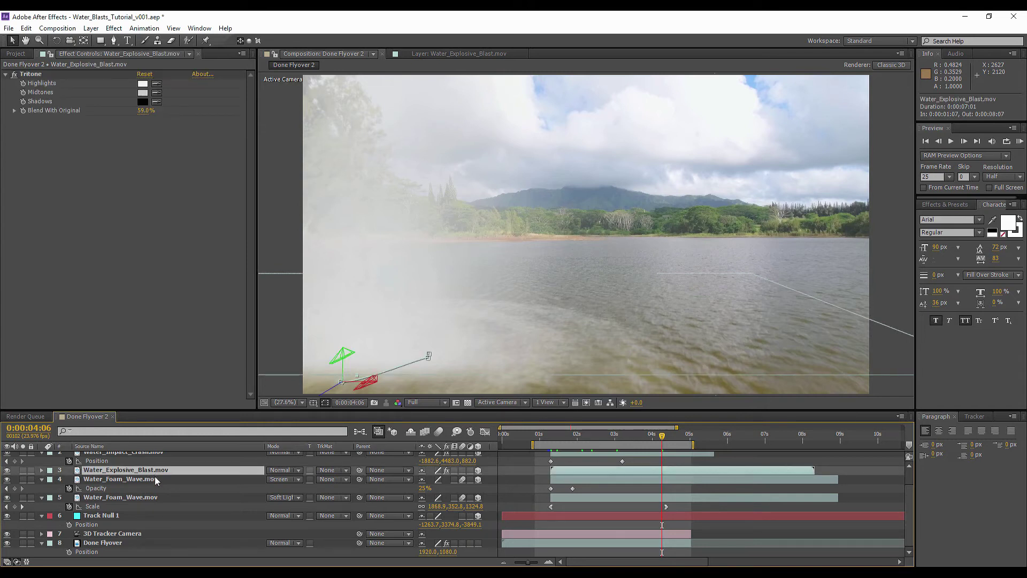
key("ctrl+d")
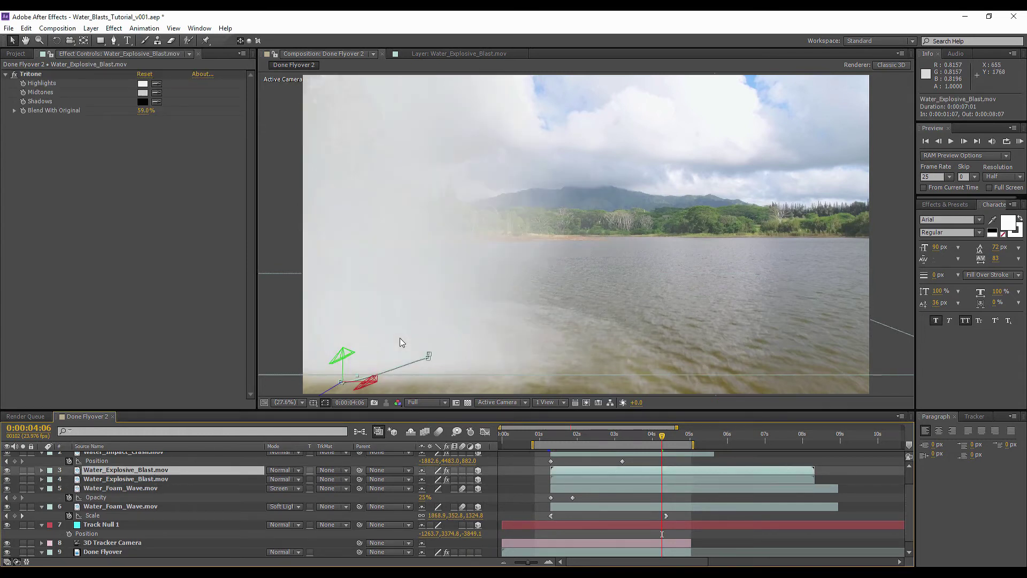
key("p")
Shift all of the duplicate blast's position keyframes together in depth, reaching a Z of about 1493 at 0:00:04:08
left_click_drag(540, 477, 672, 477)
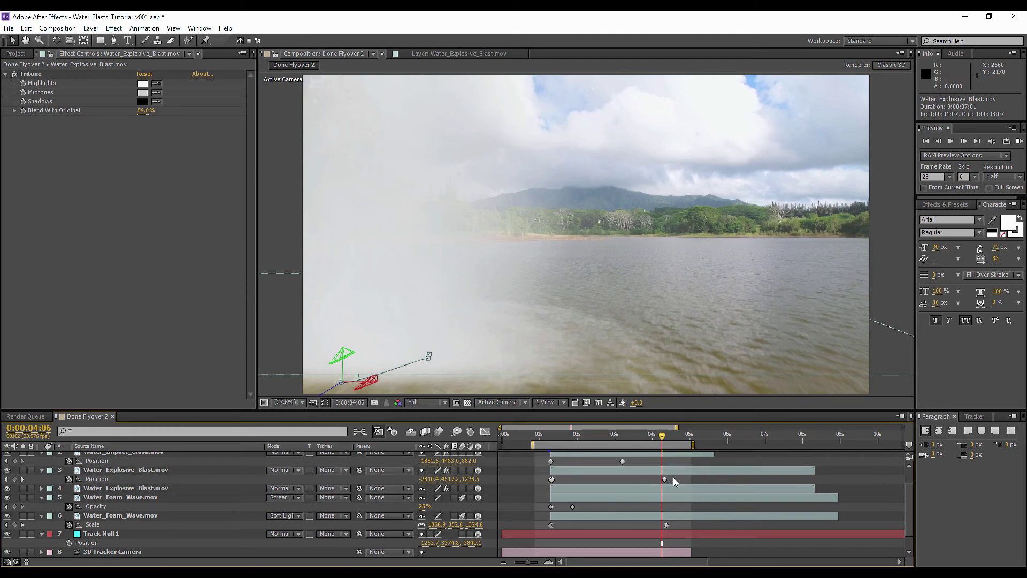
left_click_drag(661, 436, 664, 437)
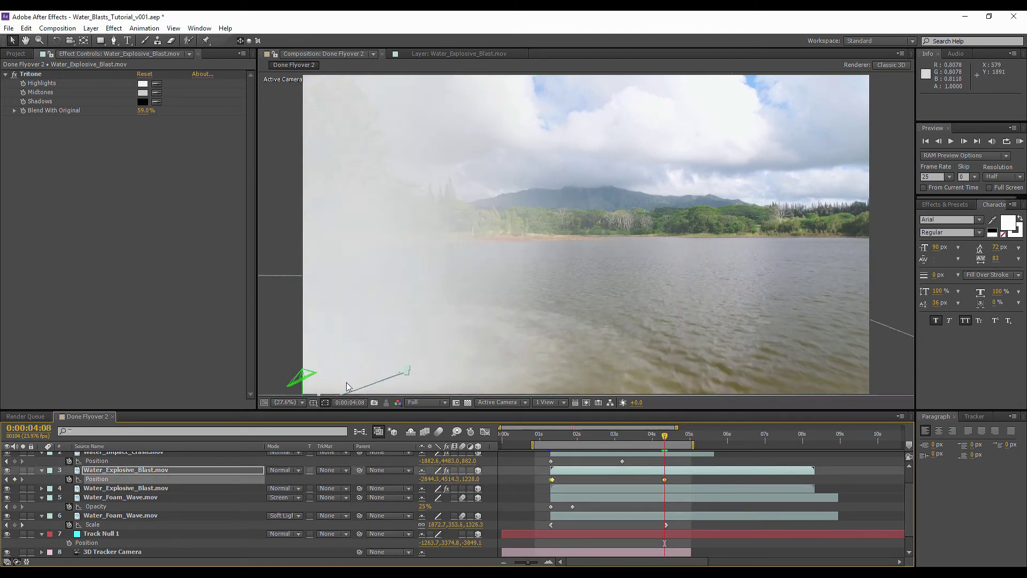
key("comma")
key("comma")
key("comma")
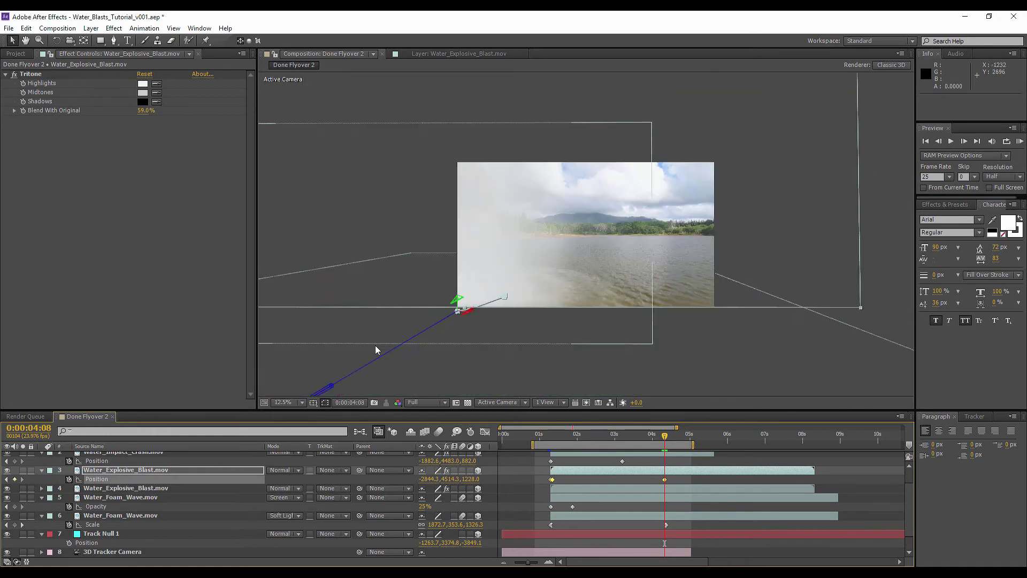
left_click_drag(368, 370, 351, 390)
Keyframe the duplicate blast's opacity from 0% at 0:00:03:21 up to 100% at 0:00:04:08
key("t")
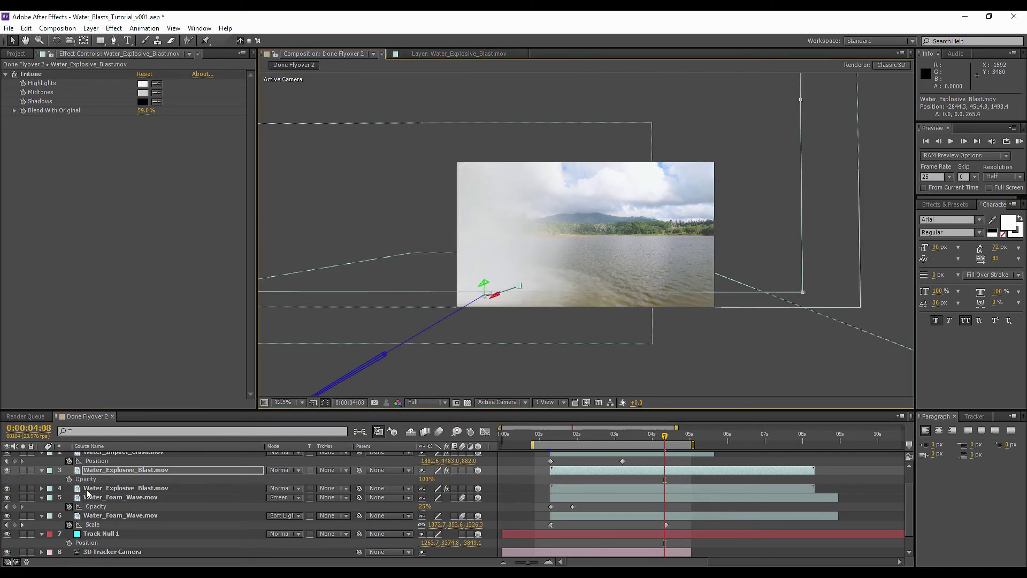
key("alt+shift+t")
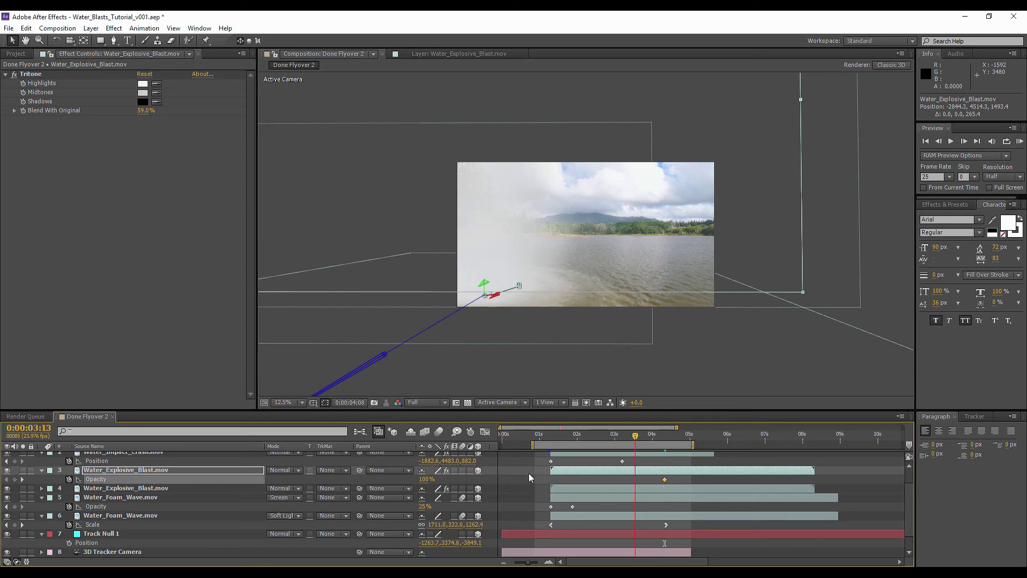
left_click_drag(426, 478, 338, 474)
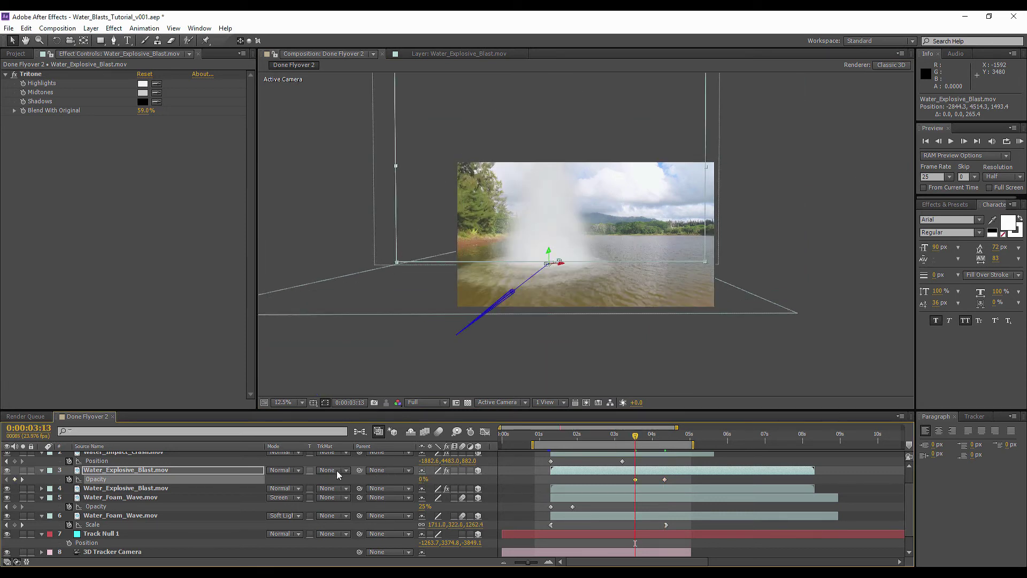
left_click_drag(635, 479, 647, 480)
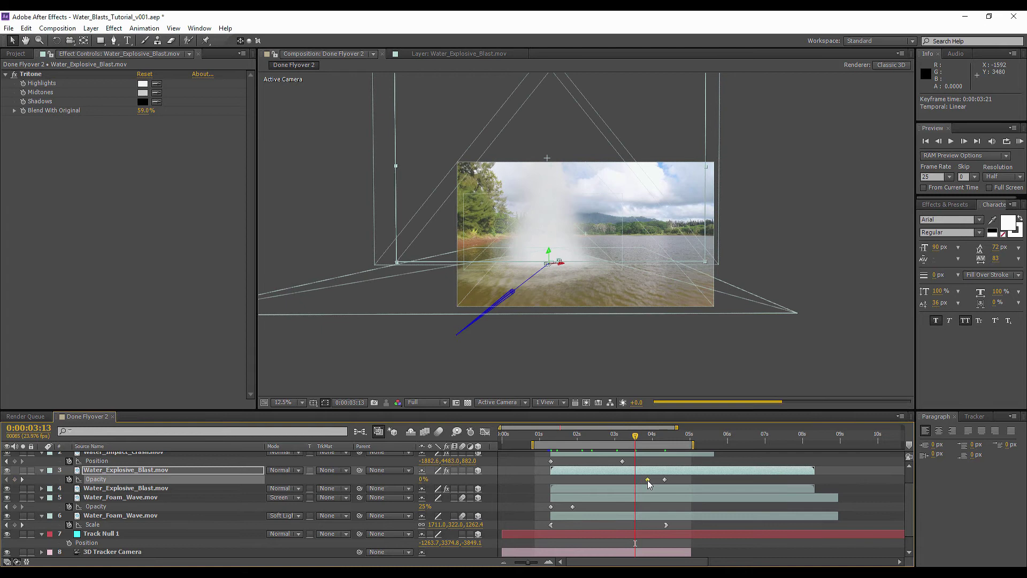
Keyframe the duplicate blast's mask feather at 36 pixels at 0:00:03:13 and preview the composite
key("f")
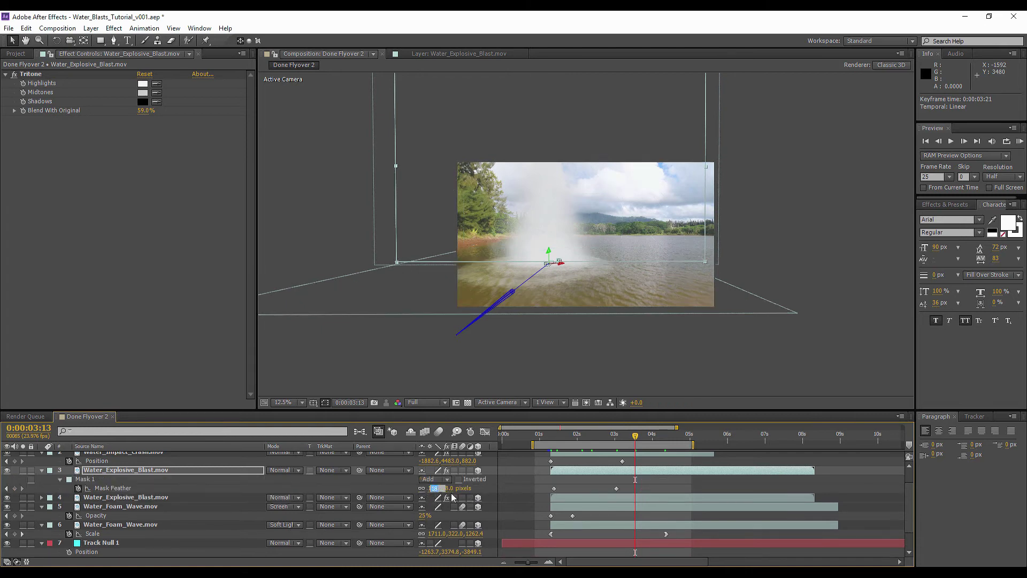
left_click(592, 480)
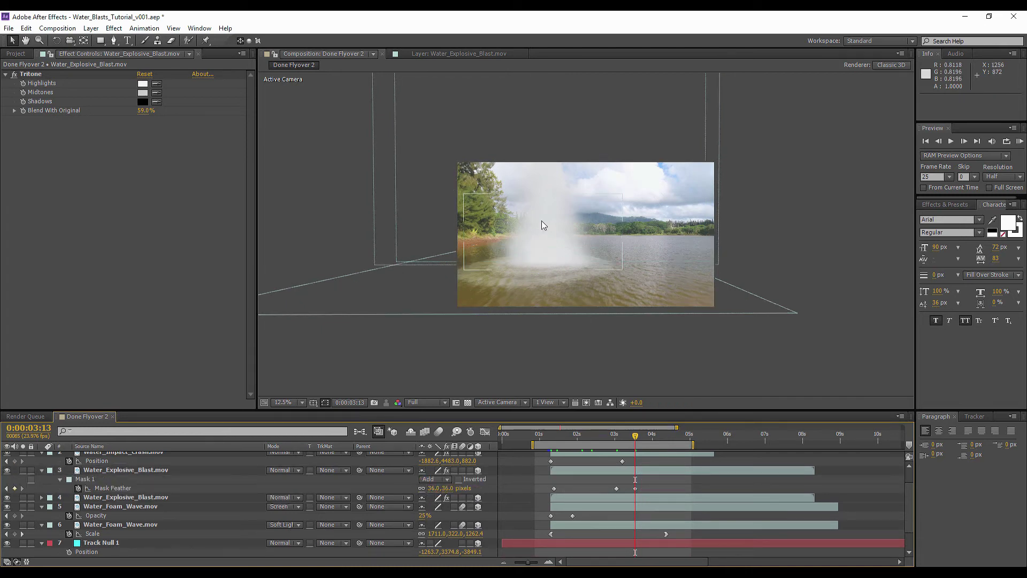
key("period")
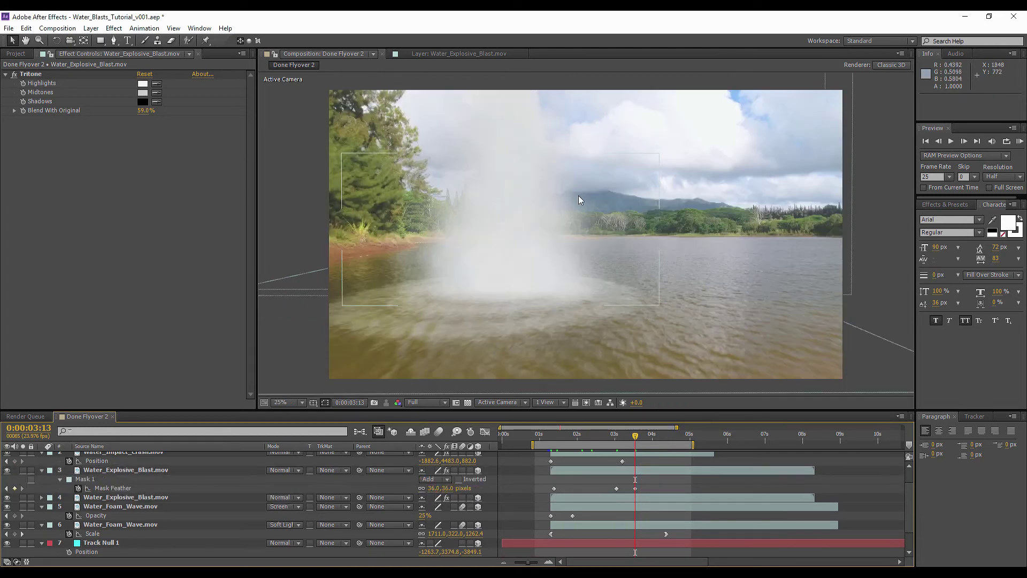
left_click(1020, 140)
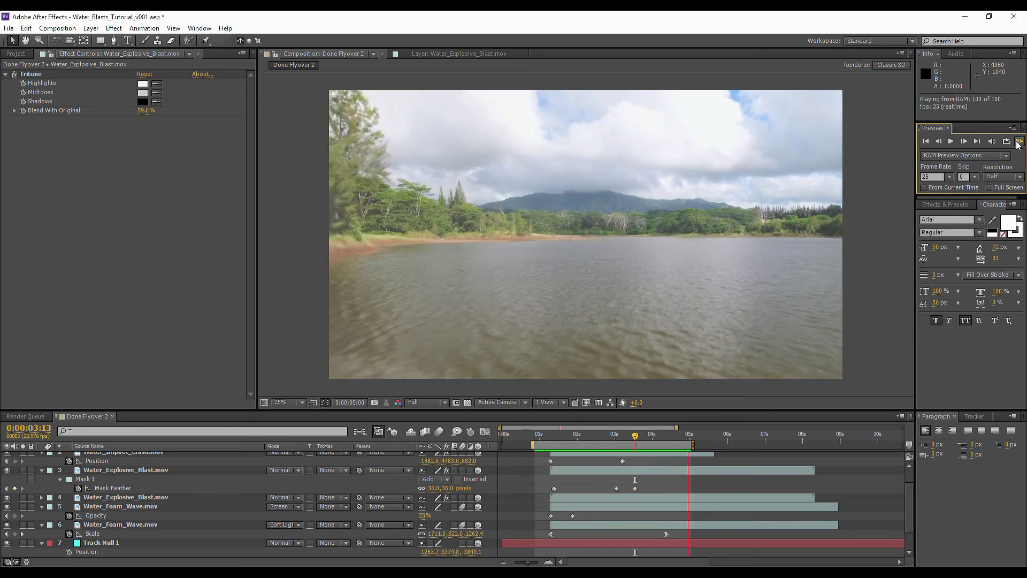
left_click(1018, 145)
Duplicate the top blast layer again and offset the new copy in depth to a Z of about 1685 at 0:00:04:01
left_click_drag(645, 434, 654, 434)
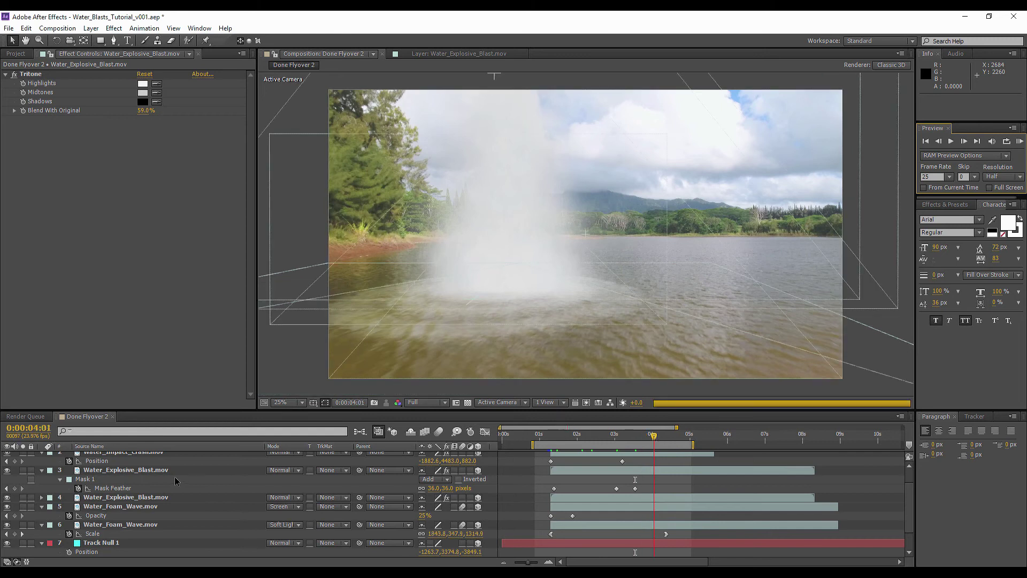
left_click(155, 470)
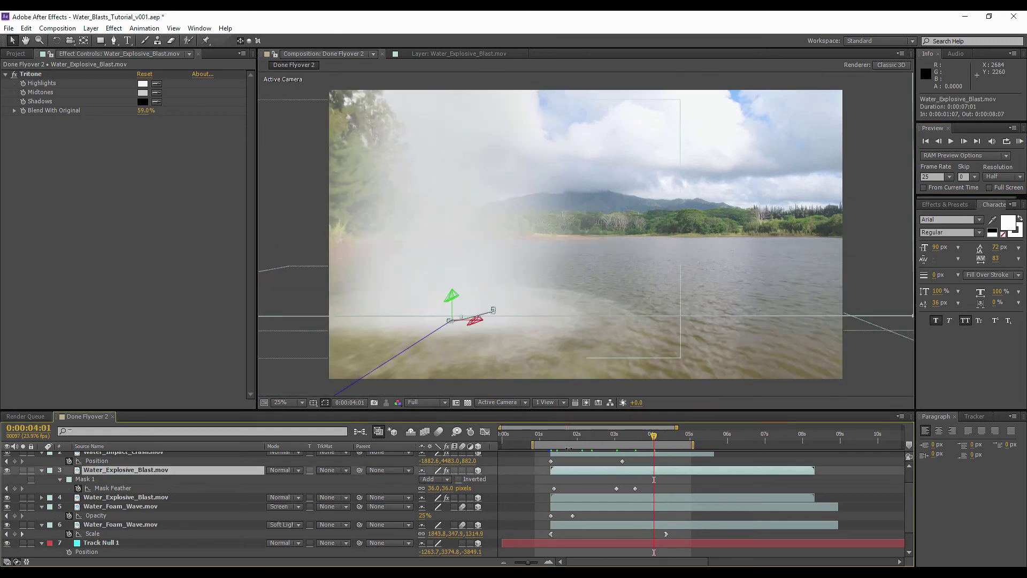
key("ctrl+d")
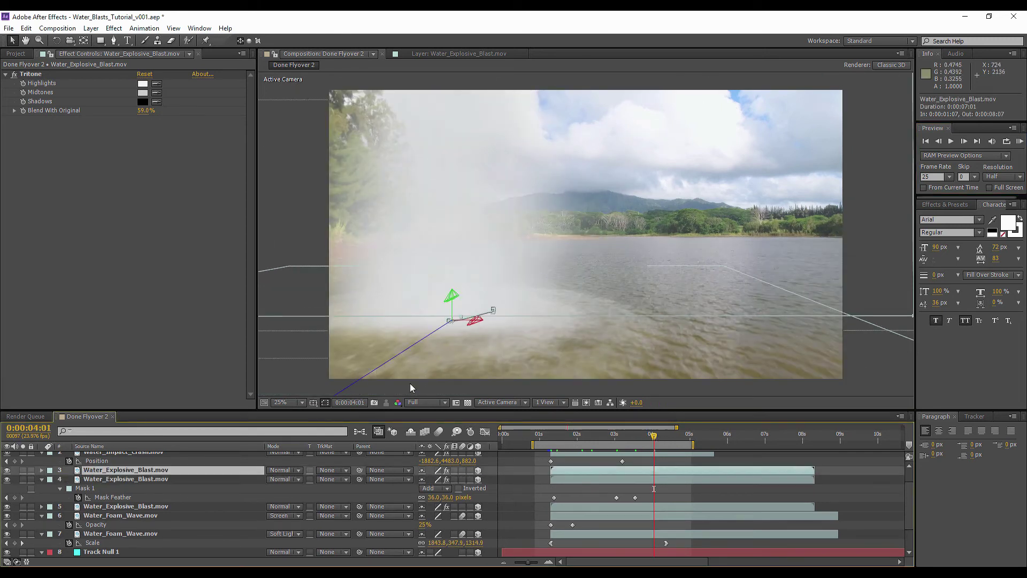
left_click_drag(354, 385, 375, 370)
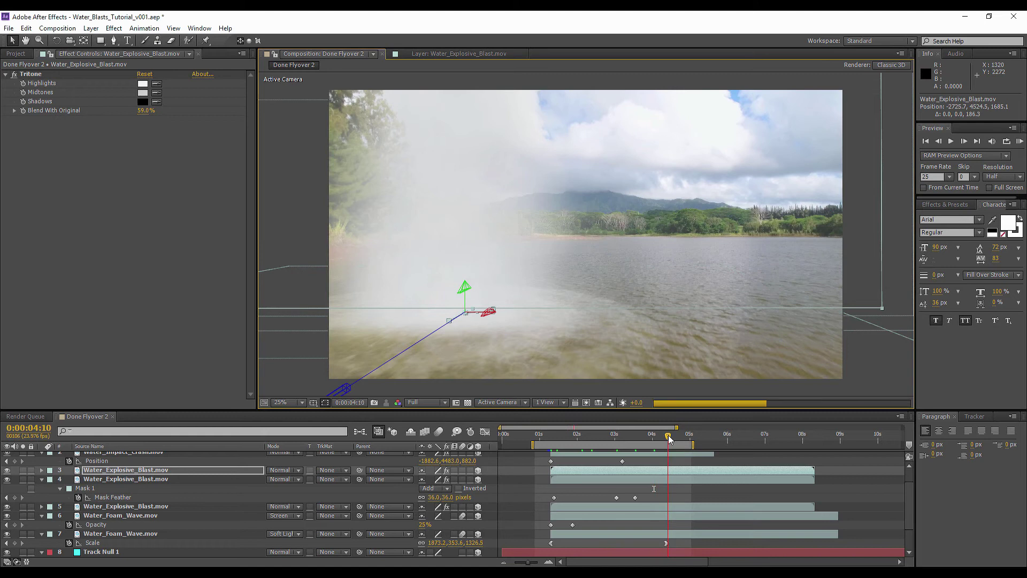
At 0:00:04:16, check the newest blast copy's visibility and offset it in depth to a Z of about 1906
left_click_drag(668, 438, 678, 440)
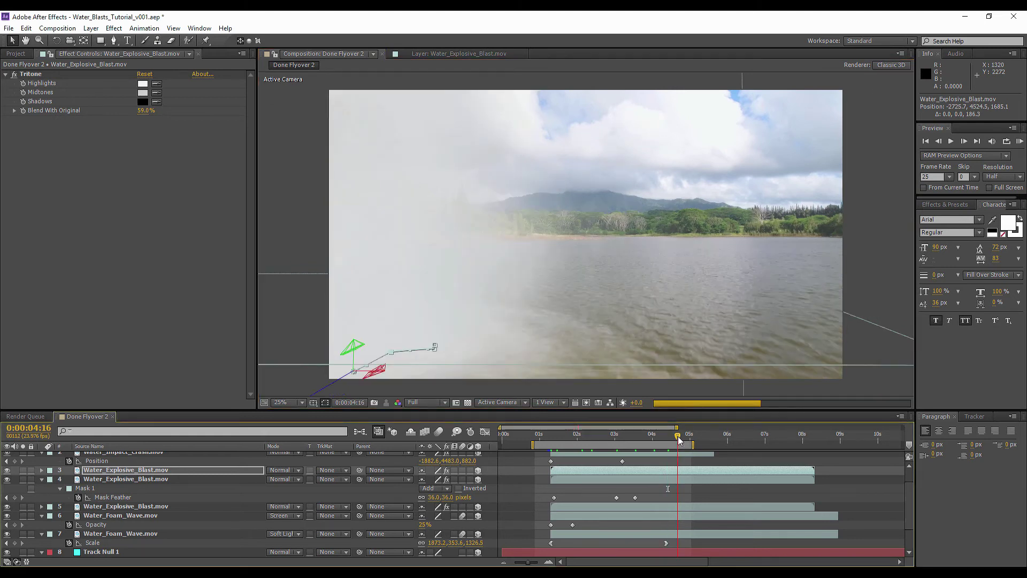
left_click(7, 471)
key("comma")
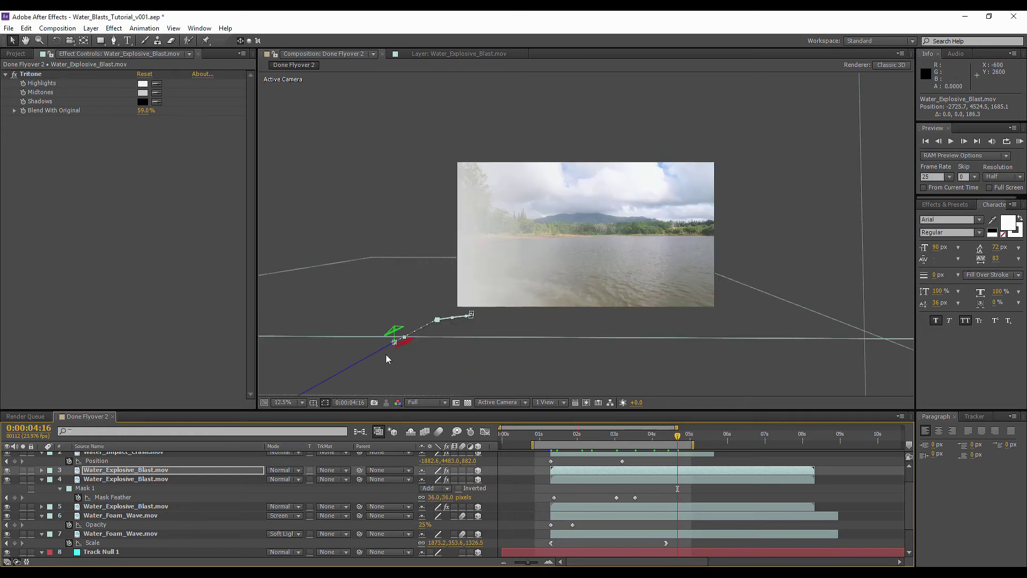
left_click_drag(368, 362, 402, 351)
Shift the newest blast copy's opacity fade-in keyframes so the fade starts at 0:00:04:03, and preview the composite
key("t")
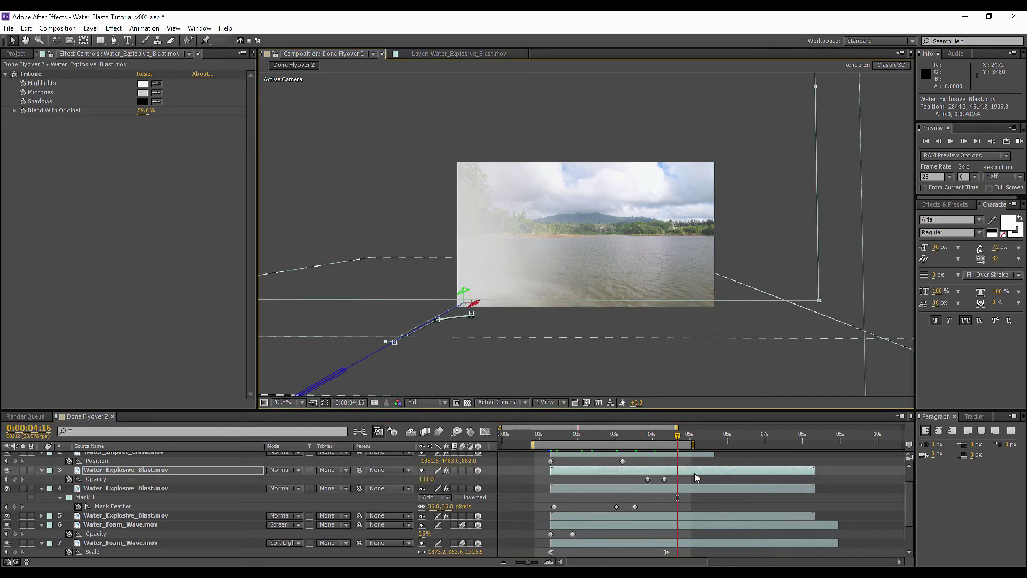
mouse_move(665, 480)
left_mouse_down()
mouse_move(679, 480)
mouse_move(658, 480)
left_mouse_up()
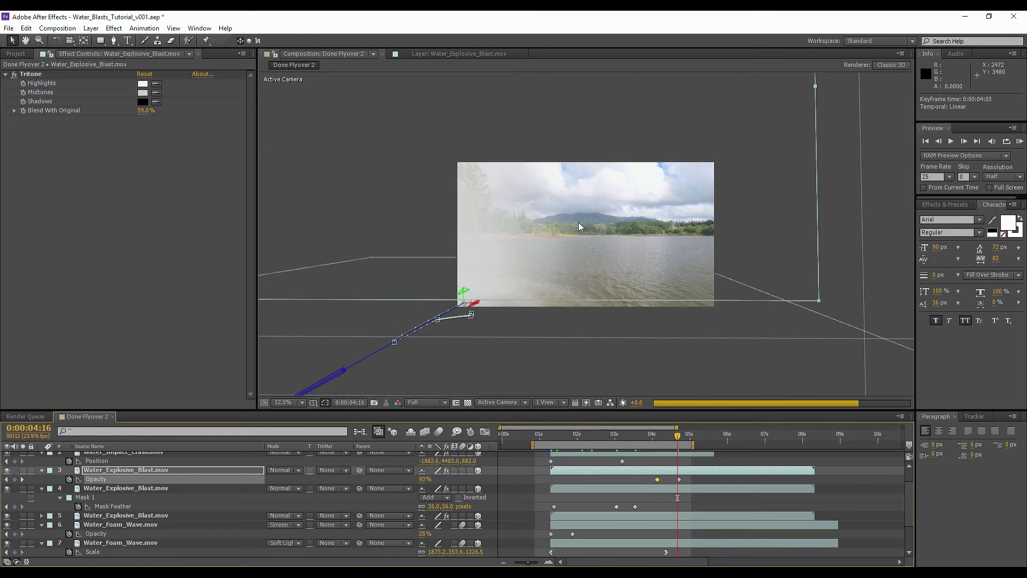
key("period")
left_click(1020, 142)
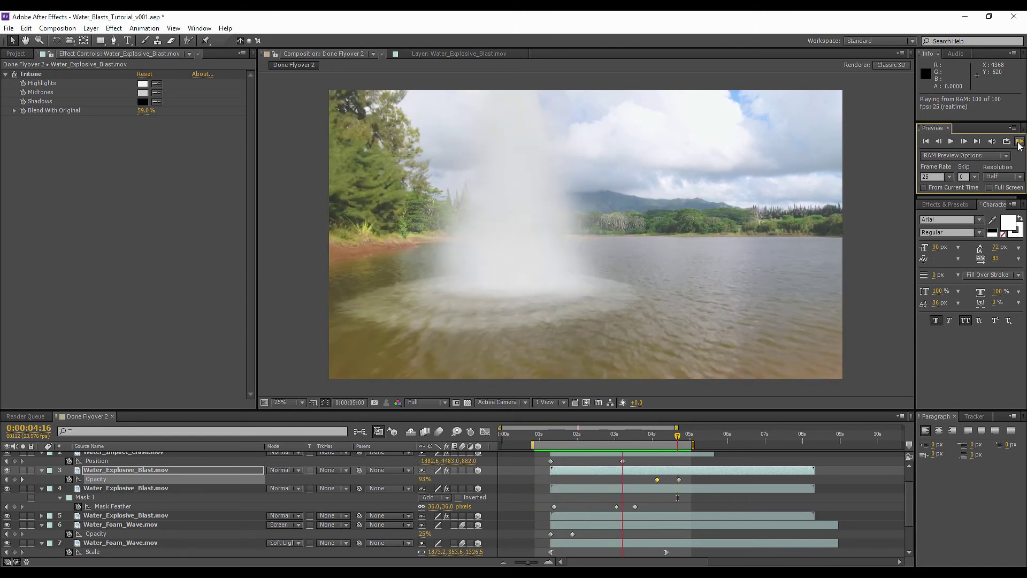
left_click(1018, 144)
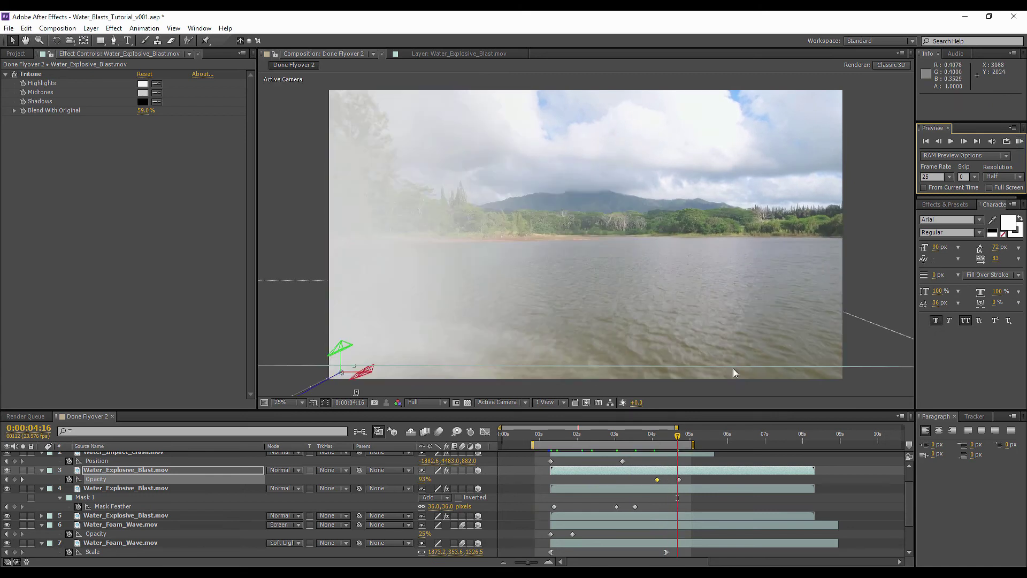
Toggle the original blast layer's visibility to compare, and keyframe its mask feather at 46 pixels at 0:00:04:00
left_click(667, 438)
left_click(652, 438)
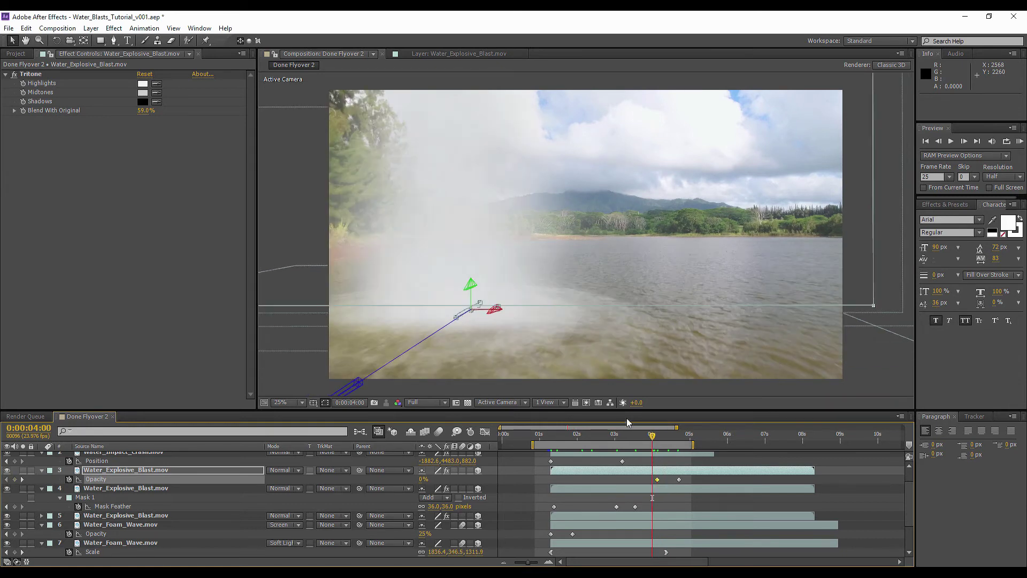
left_click(668, 499)
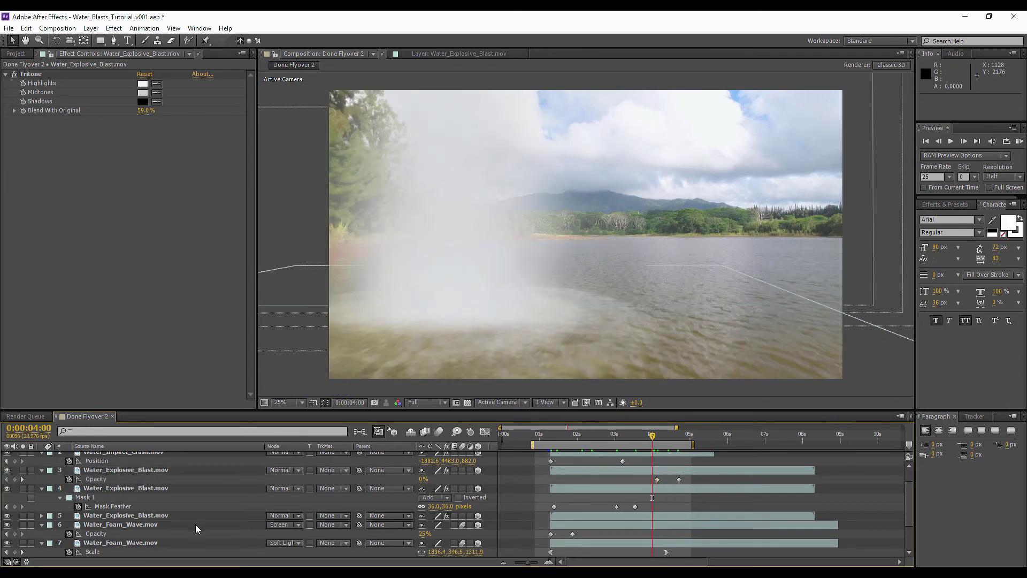
left_click(148, 517)
left_click(7, 516)
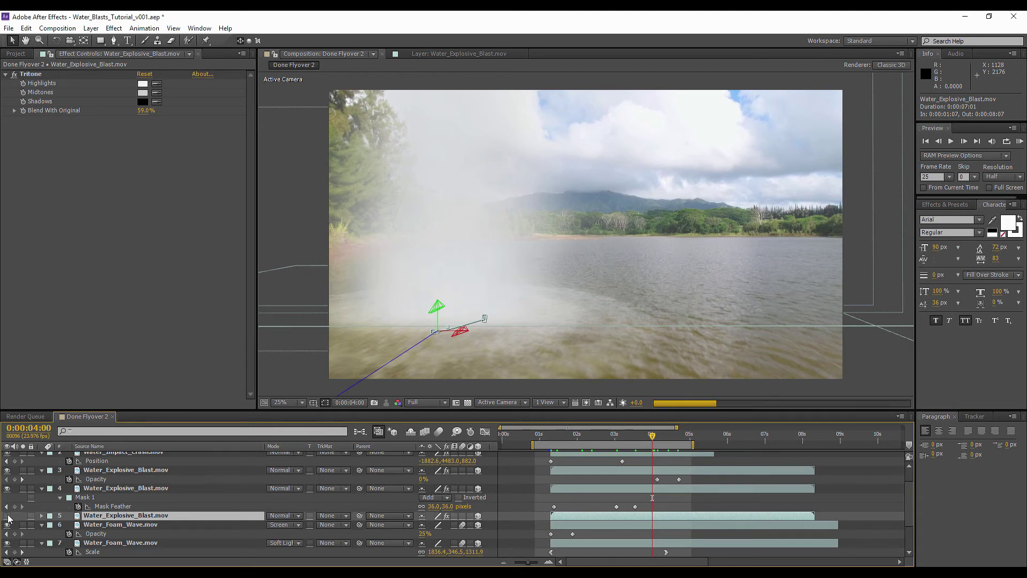
left_click(7, 516)
key("f")
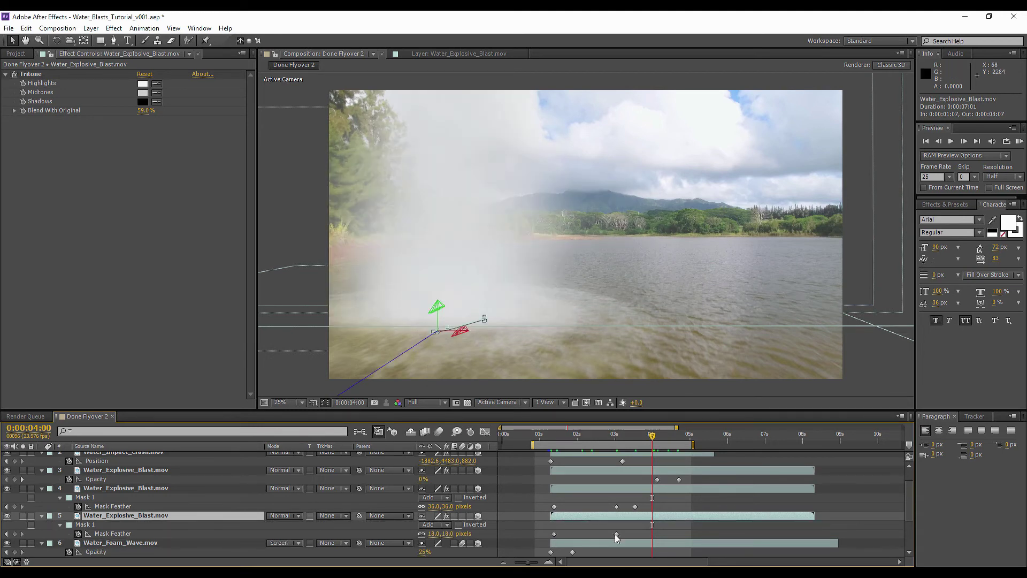
left_click_drag(432, 533, 450, 533)
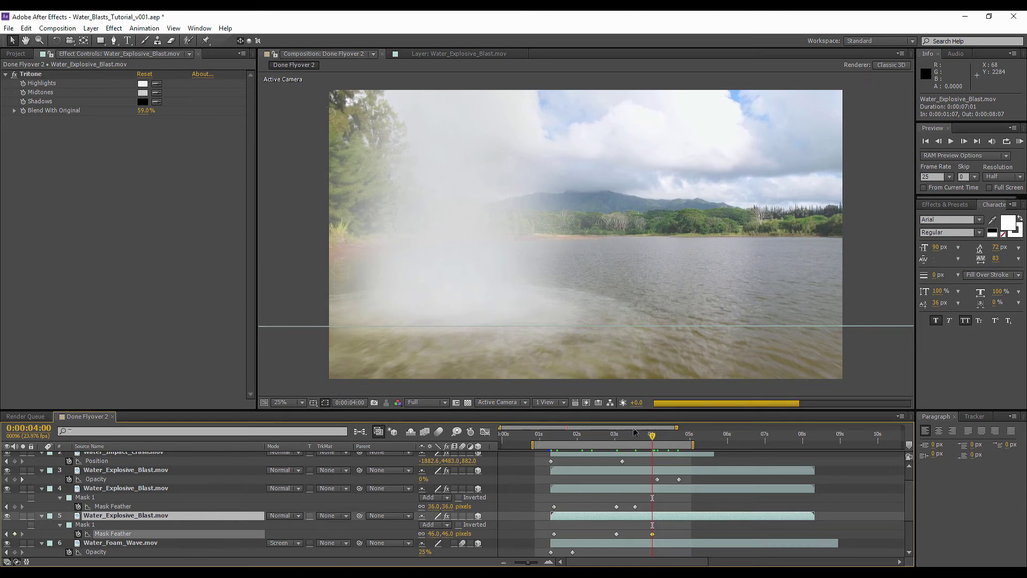
At 0:00:04:00, raise the lower edge of the original blast layer's mask slightly and preview the composite
left_click(44, 524)
left_click(60, 525)
left_click(60, 525)
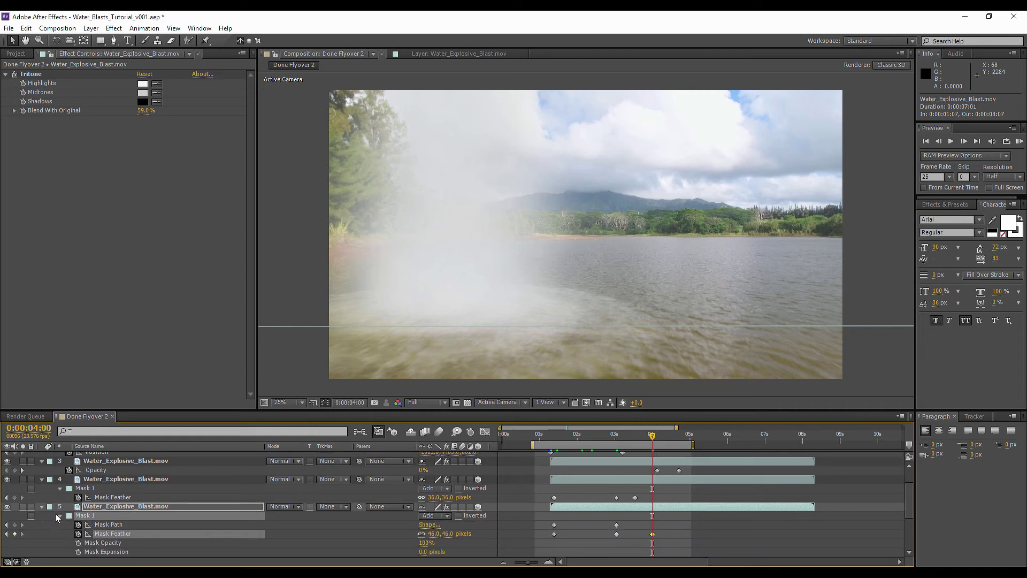
left_click(42, 506)
left_click(43, 505)
left_click(62, 480)
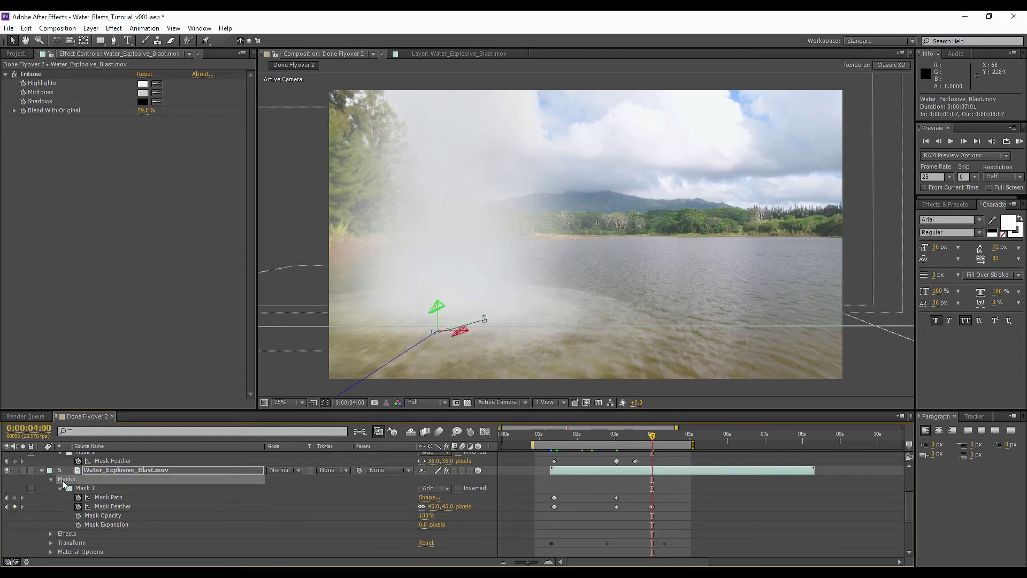
key("comma")
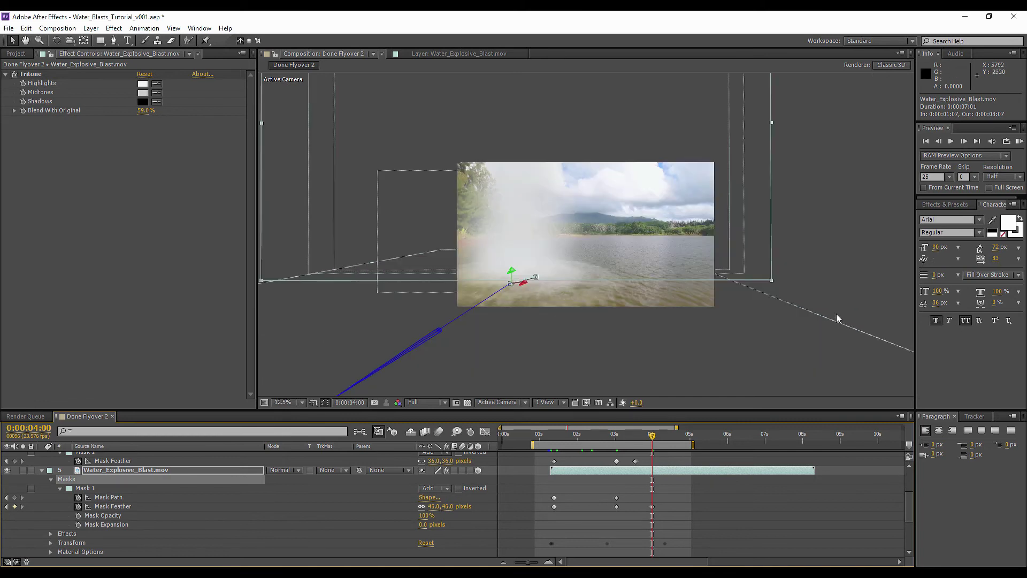
left_click(770, 281)
key("period")
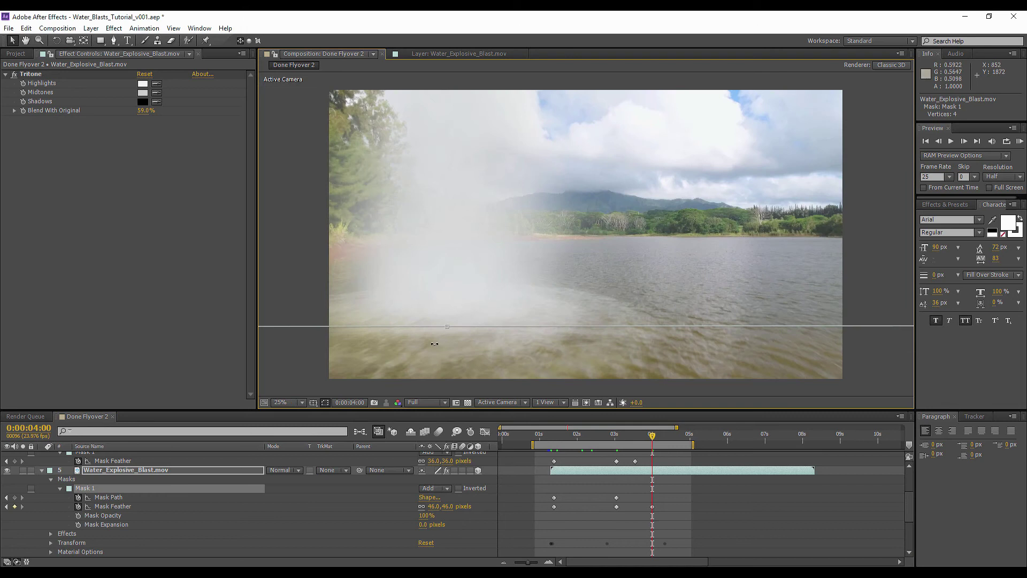
left_click_drag(448, 325, 449, 318)
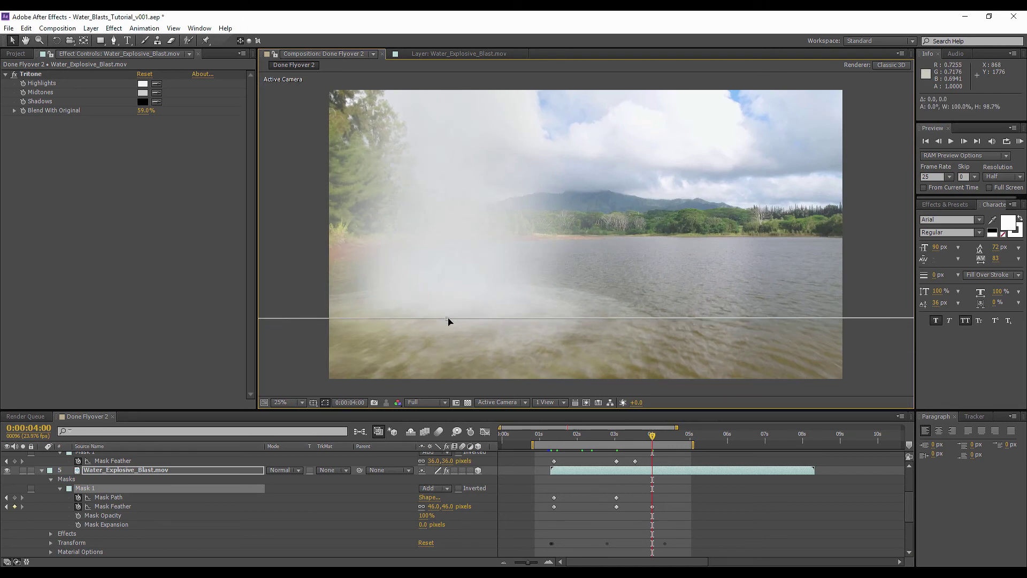
left_click(736, 501)
left_click(1021, 142)
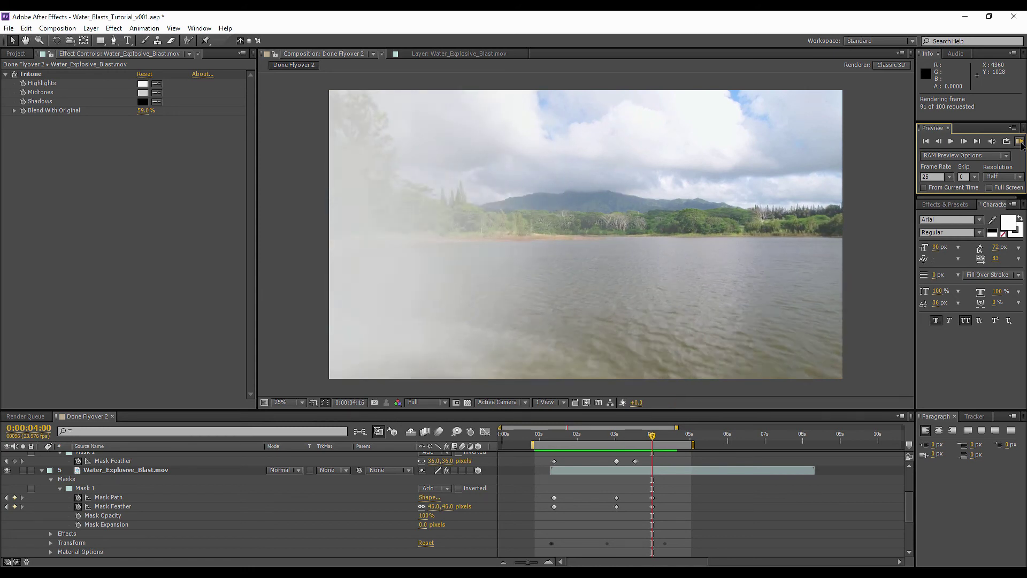
At 0:00:04:08, keyframe the original blast layer's mask feather at 50 pixels and raise the mask's lower edge slightly
left_click_drag(660, 436, 666, 436)
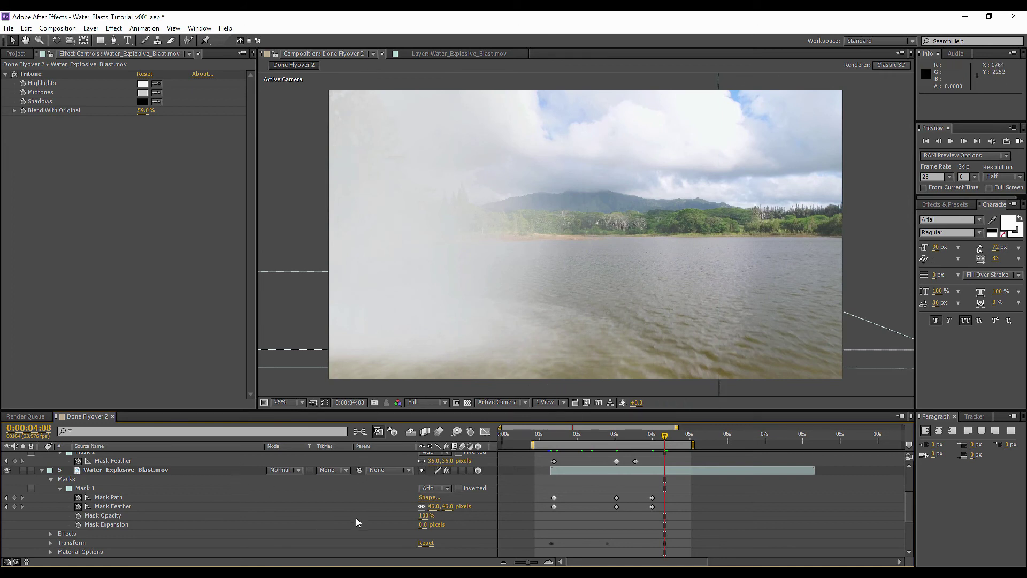
left_click_drag(432, 505, 438, 507)
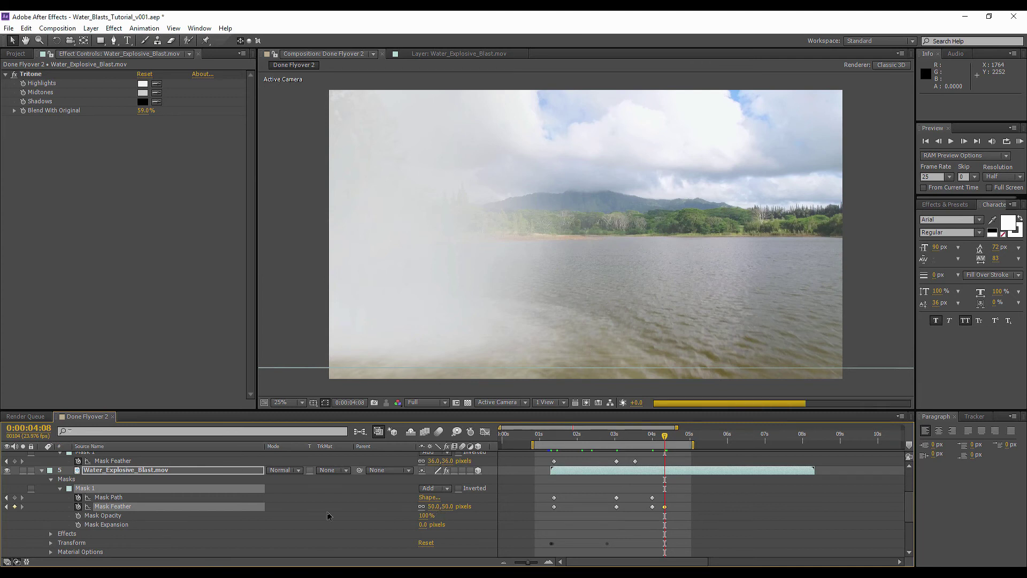
left_click(68, 481)
key("comma")
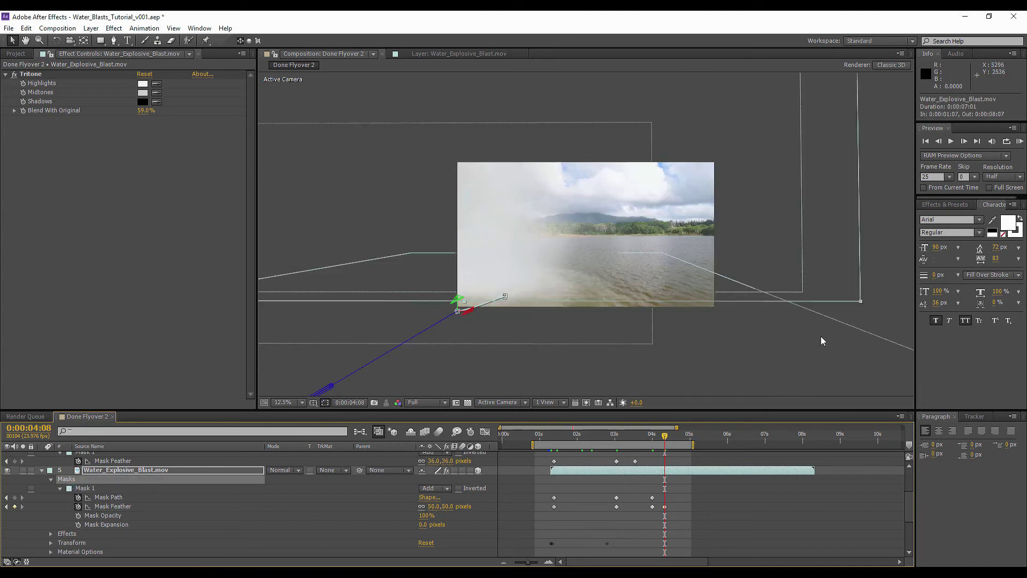
left_click(860, 302)
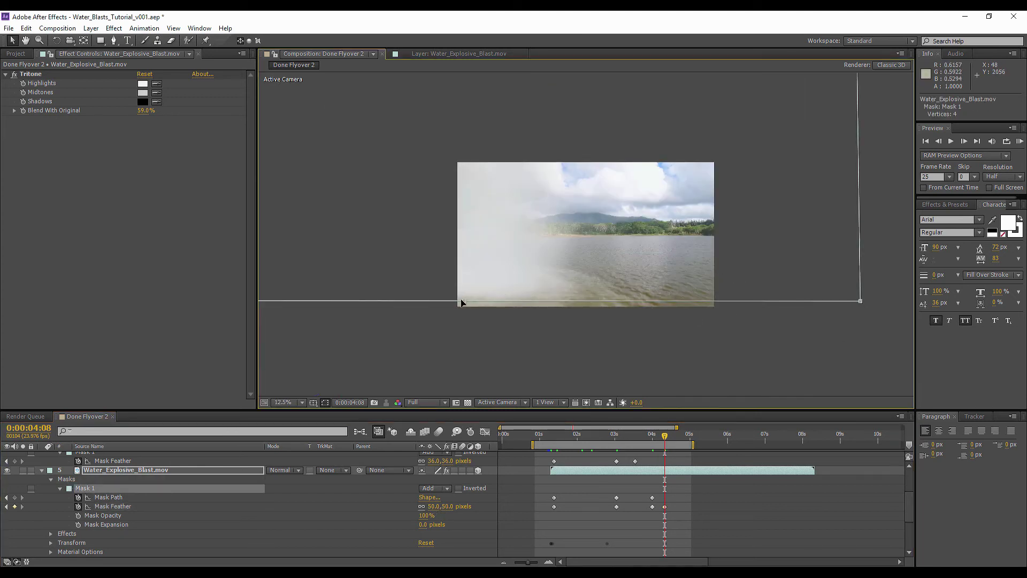
left_click_drag(465, 298, 463, 293)
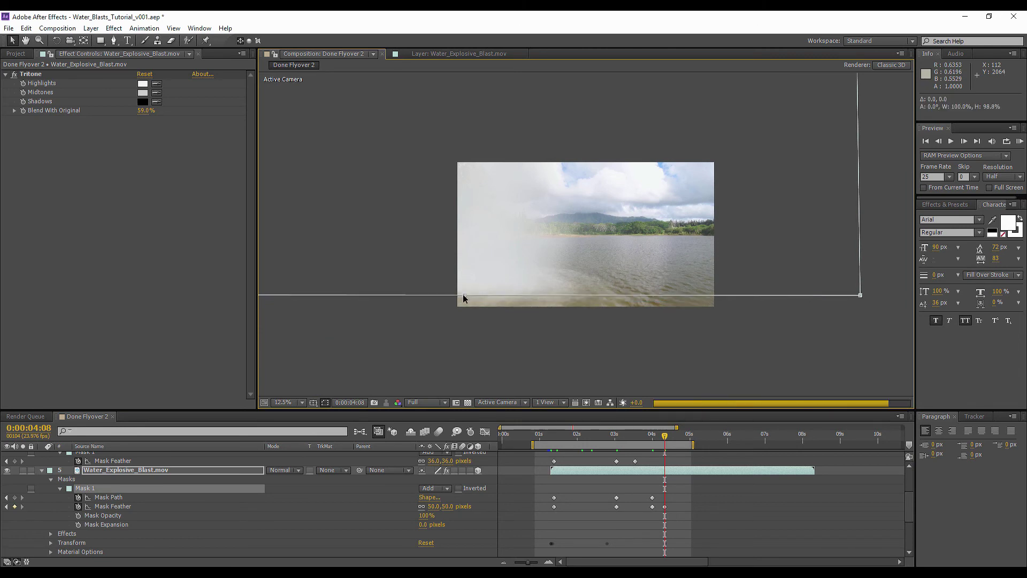
key("period")
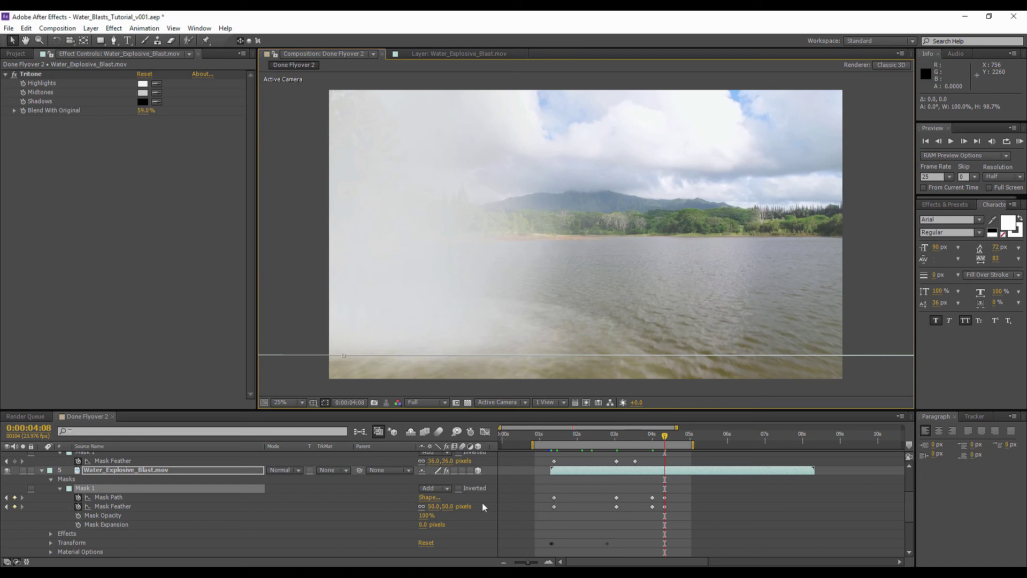
Set the original blast's mask feather to 63 pixels at 0:00:04:08, nudge its mask's lower edge up further, and check the waterline
left_click_drag(431, 506, 437, 506)
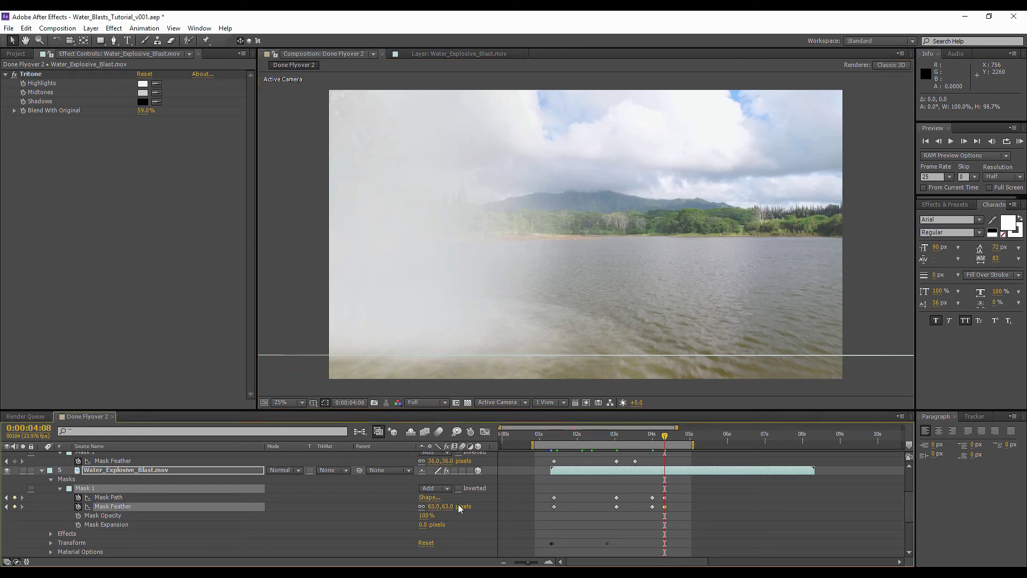
key("comma")
left_click(860, 295)
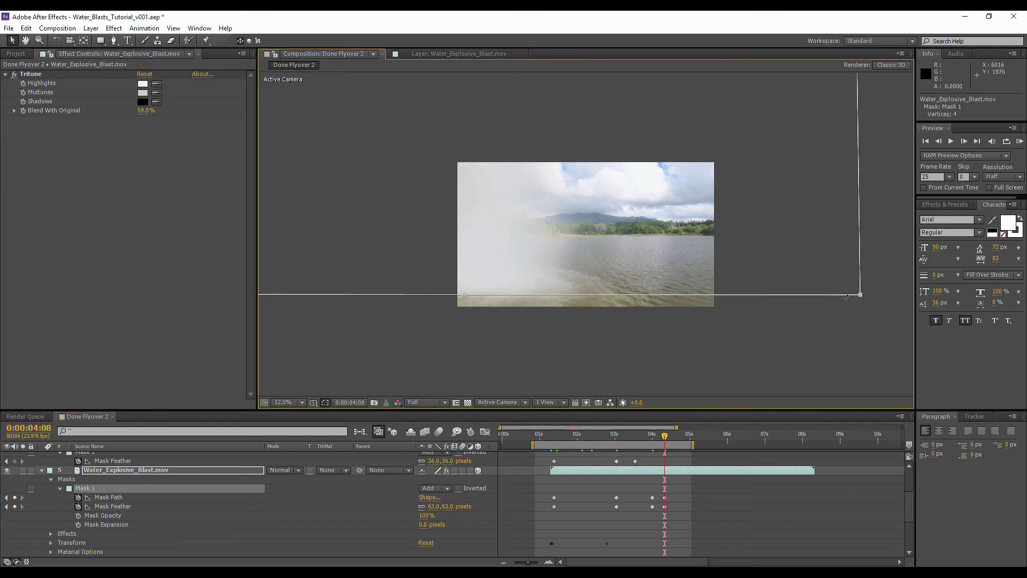
left_click_drag(464, 294, 464, 292)
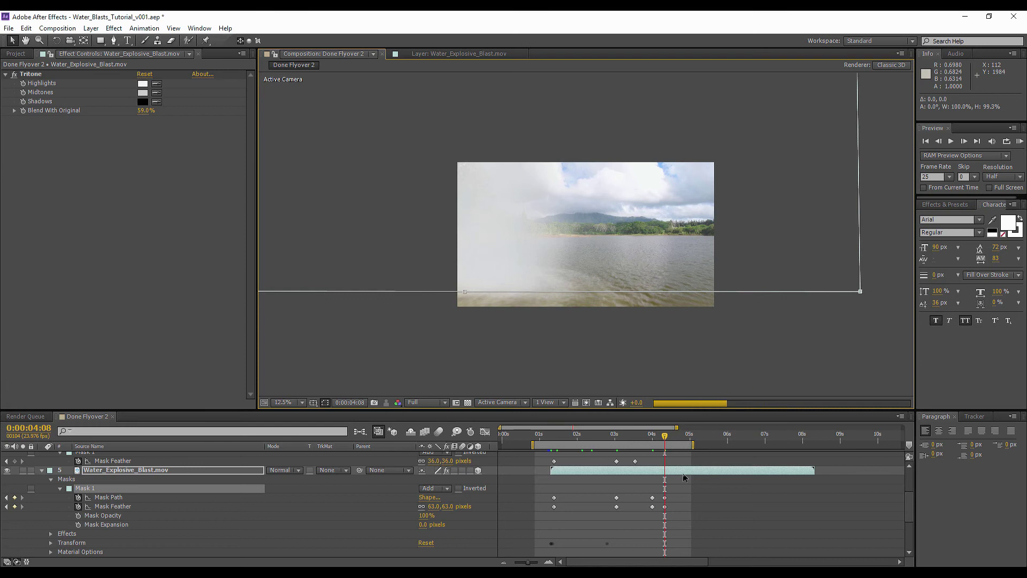
left_click(554, 362)
key("period")
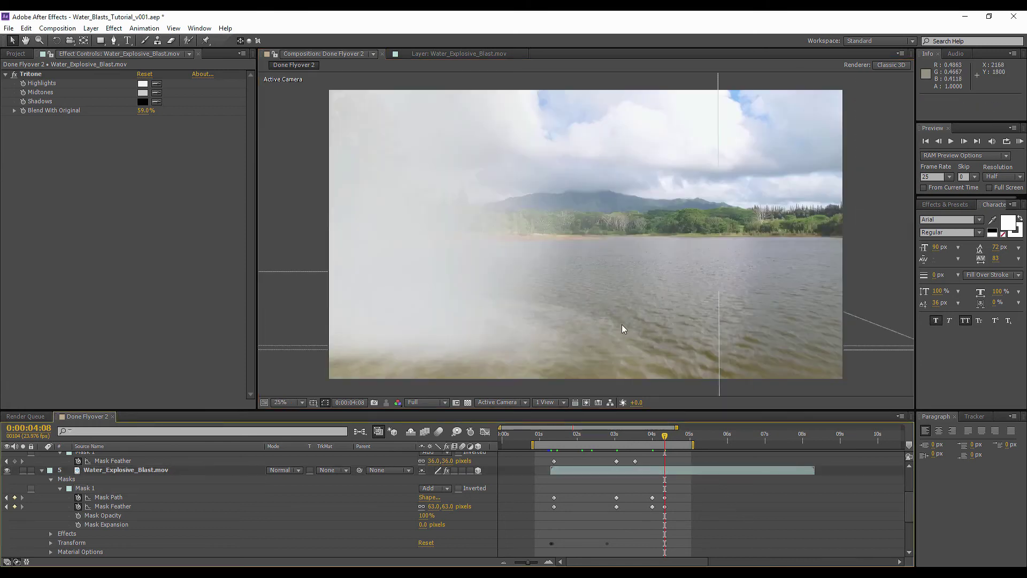
key("comma")
key("period")
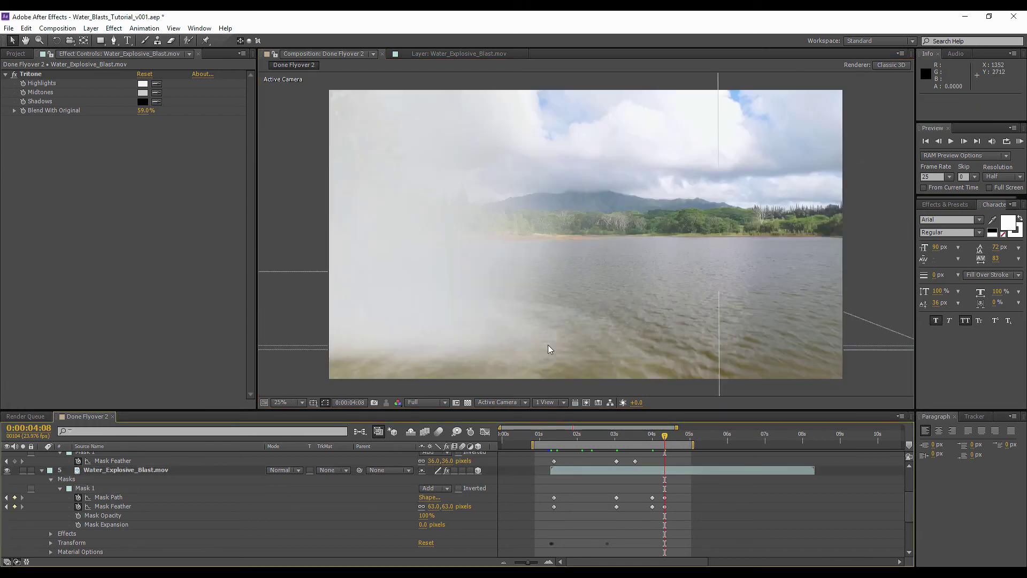
Expand the mask properties of the blast copy on layer 4 and raise its mask's lower edge slightly at 0:00:04:08
scroll(161, 487, "up", 2)
left_click(161, 471)
left_click(8, 470)
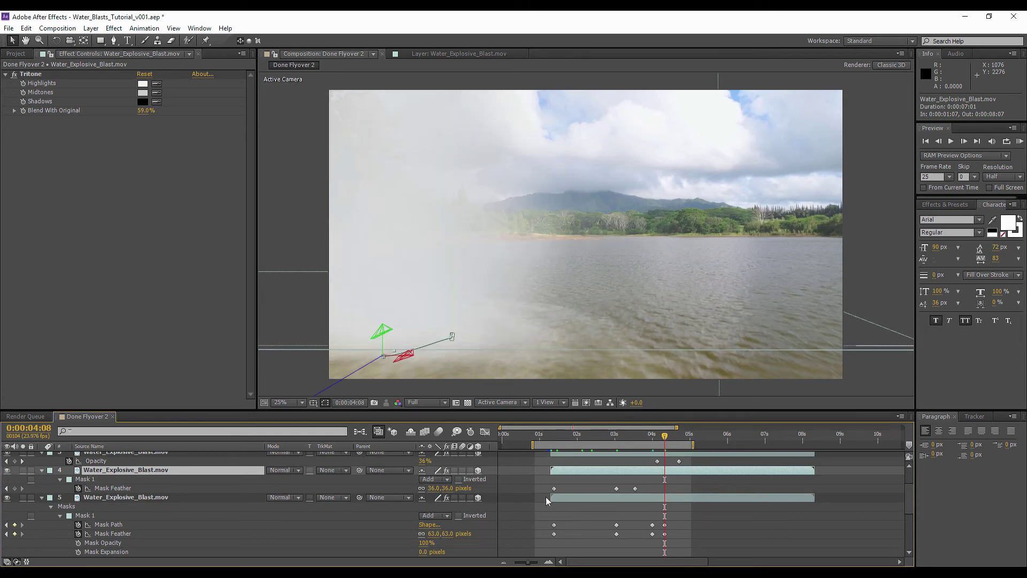
left_click(60, 479)
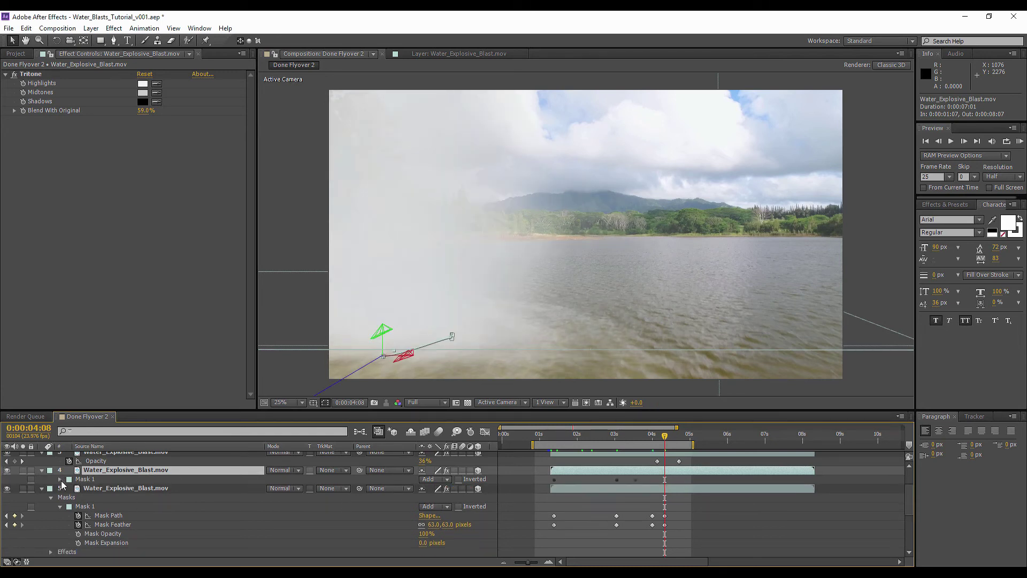
left_click(60, 479)
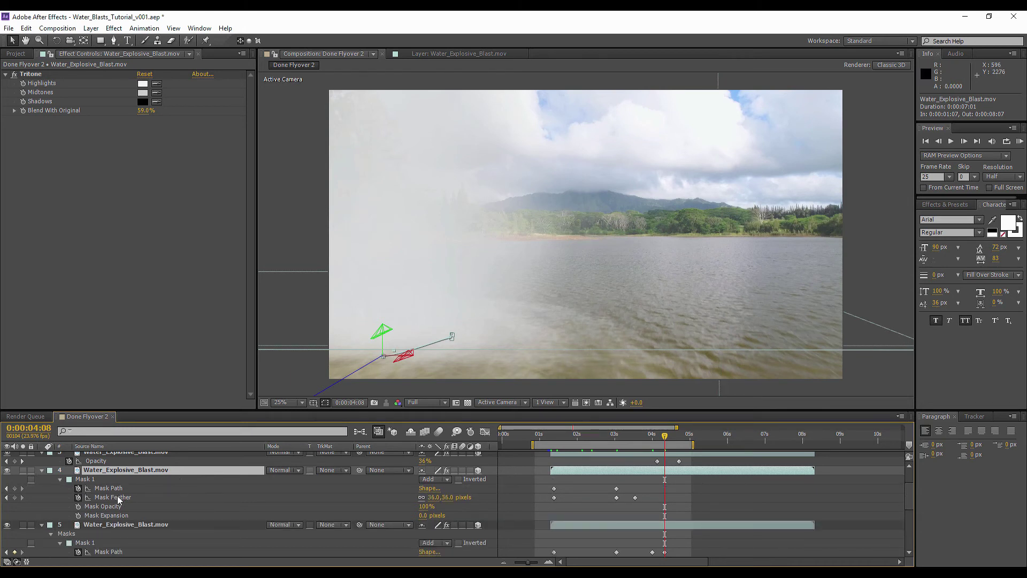
left_click(43, 470)
left_click(41, 471)
left_click(62, 479)
scroll(653, 266, "down", 2)
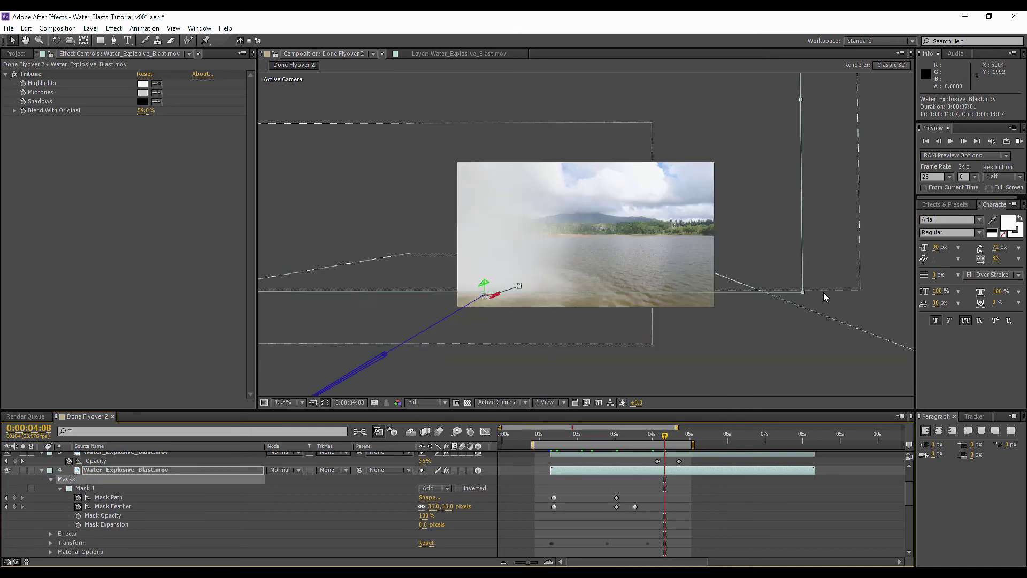
left_click(802, 293)
key("period")
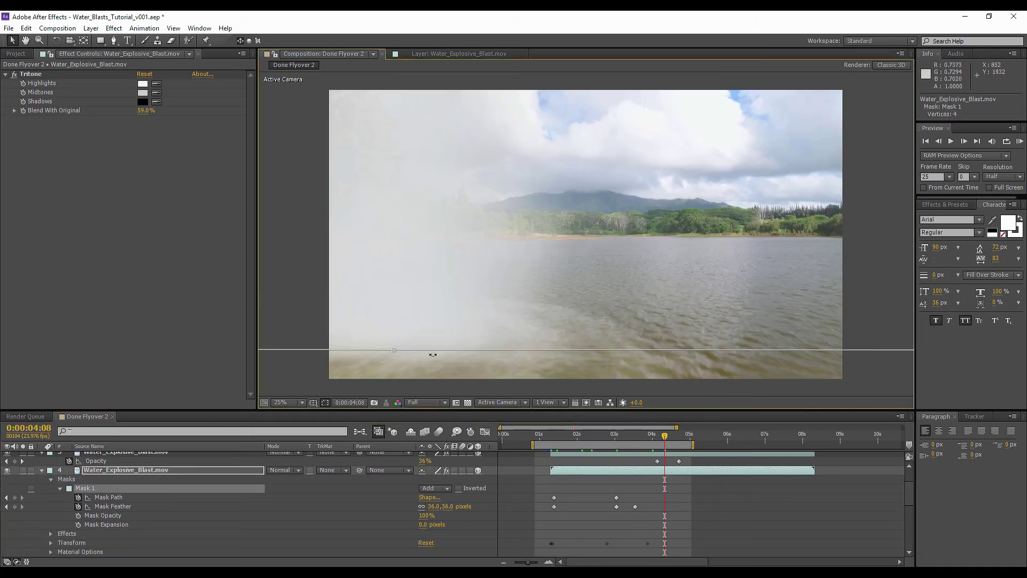
left_click_drag(394, 350, 395, 344)
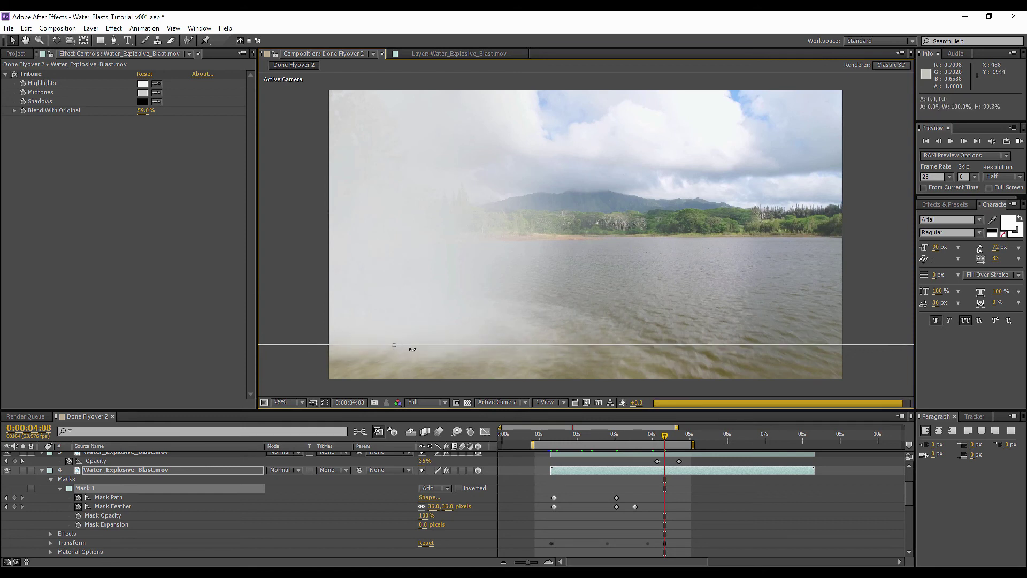
left_click(722, 493)
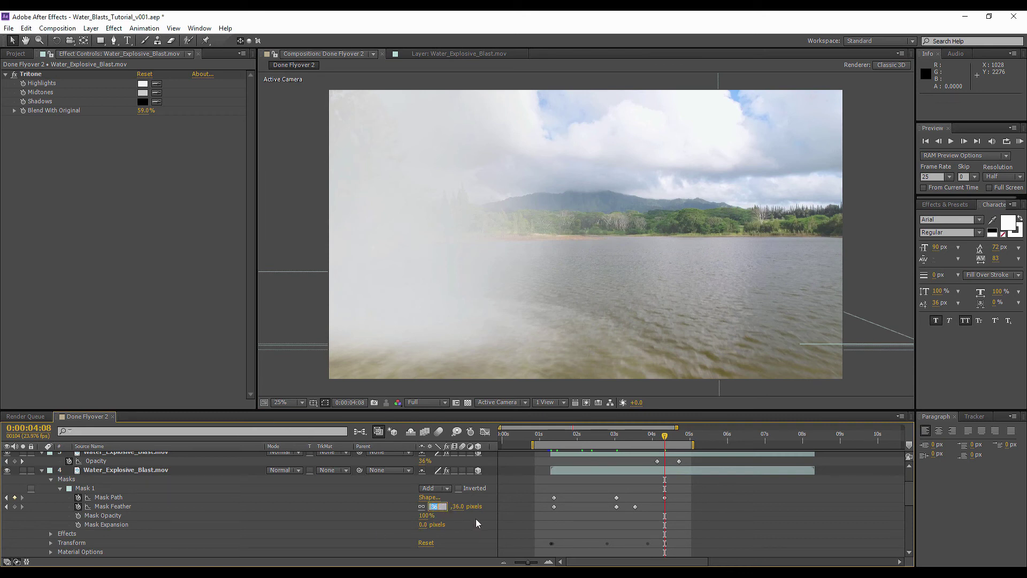
Keyframe layer 4's mask feather at 50 pixels, raise its mask's lower edge a little more at 0:00:04:08, and preview the composite
key("Return")
left_click(67, 480)
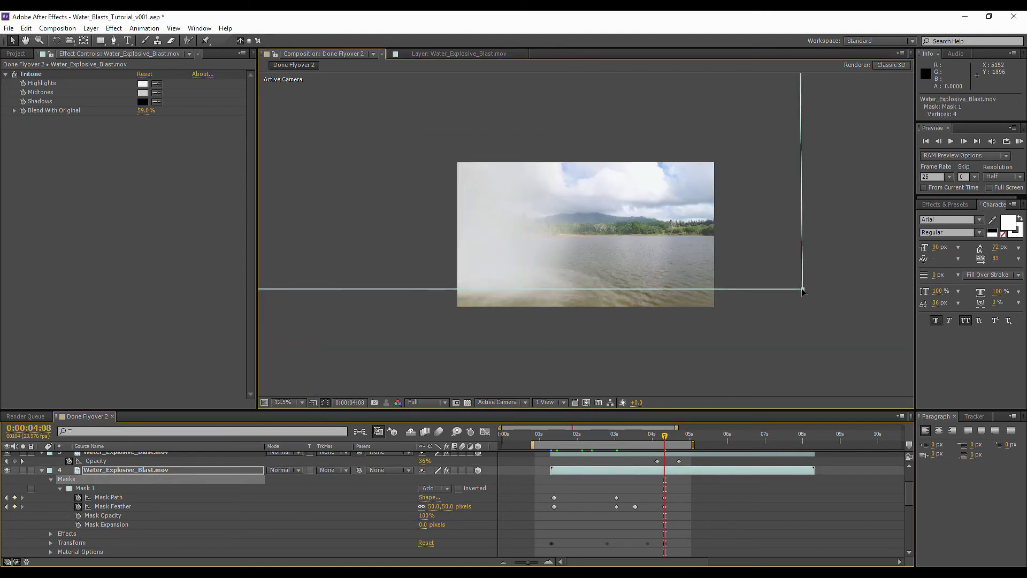
left_click(454, 345)
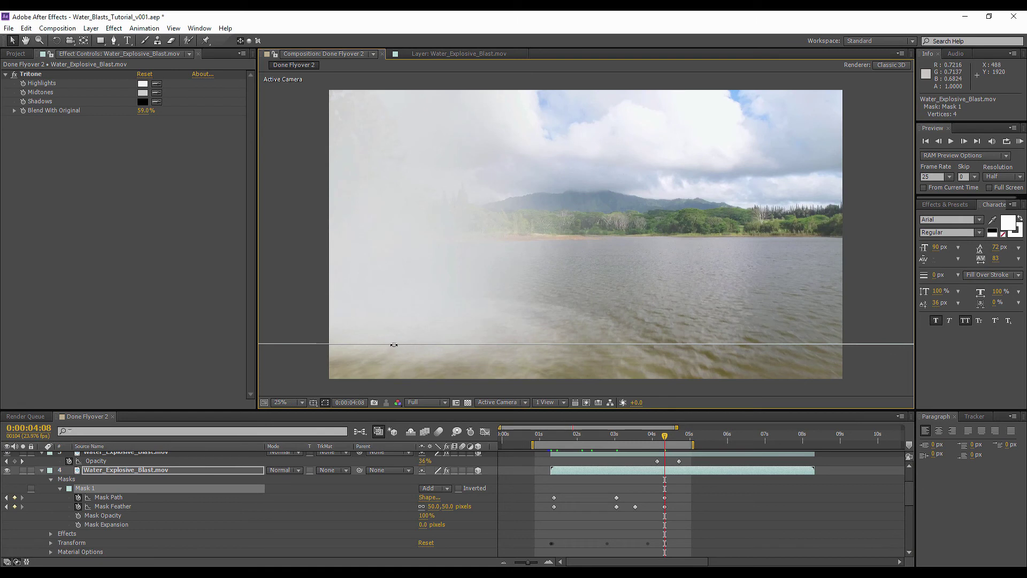
left_click_drag(395, 343, 397, 341)
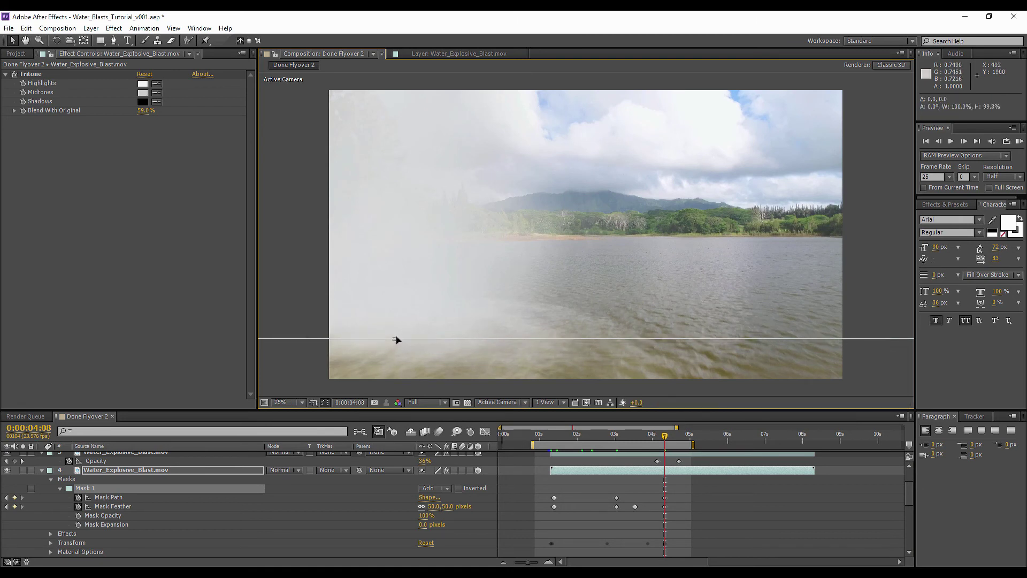
left_click(720, 512)
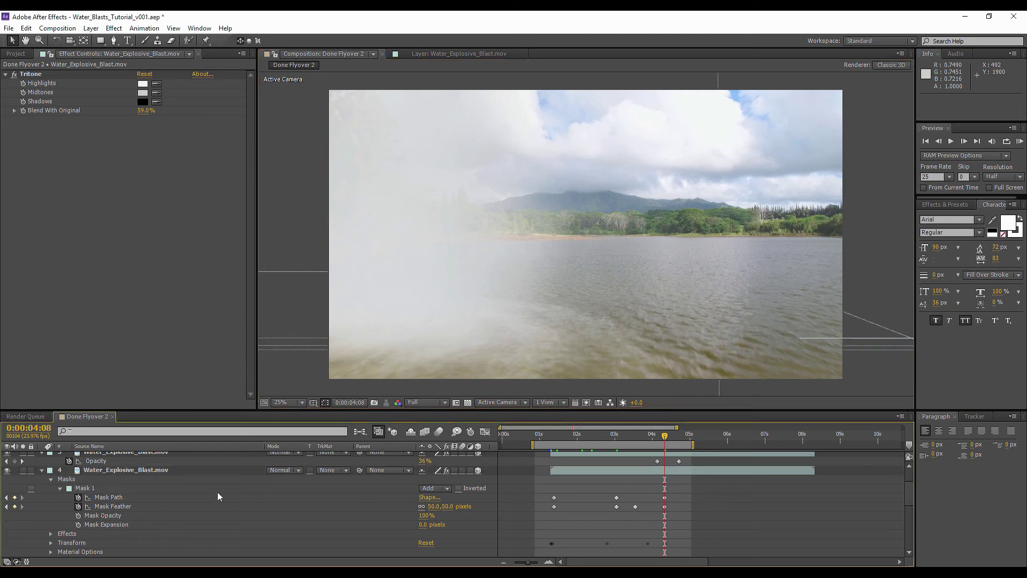
left_click(1020, 145)
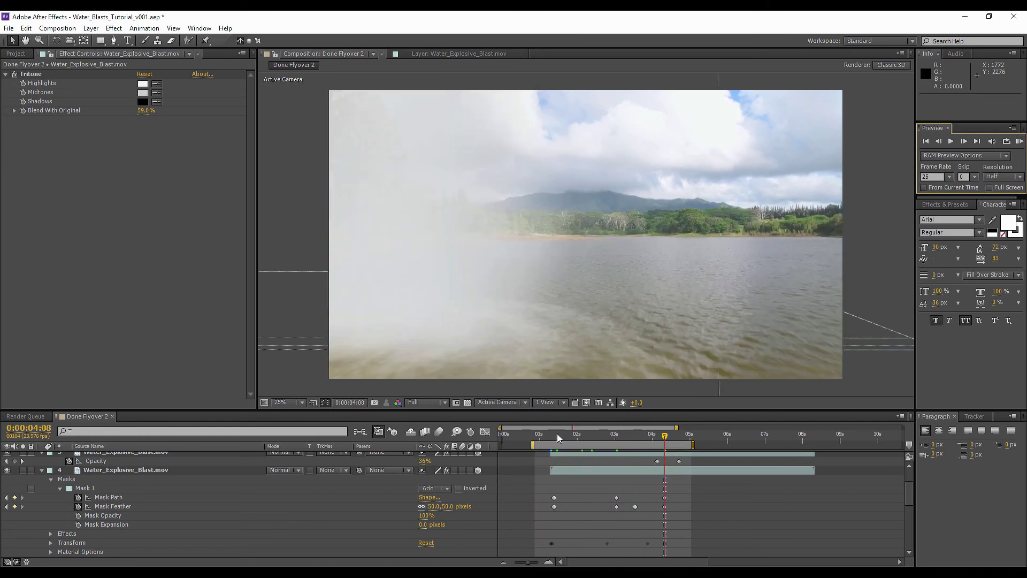
Go back to 0:00:01:08 and set the composition's preview resolution to Half
left_click(553, 434)
left_click(417, 403)
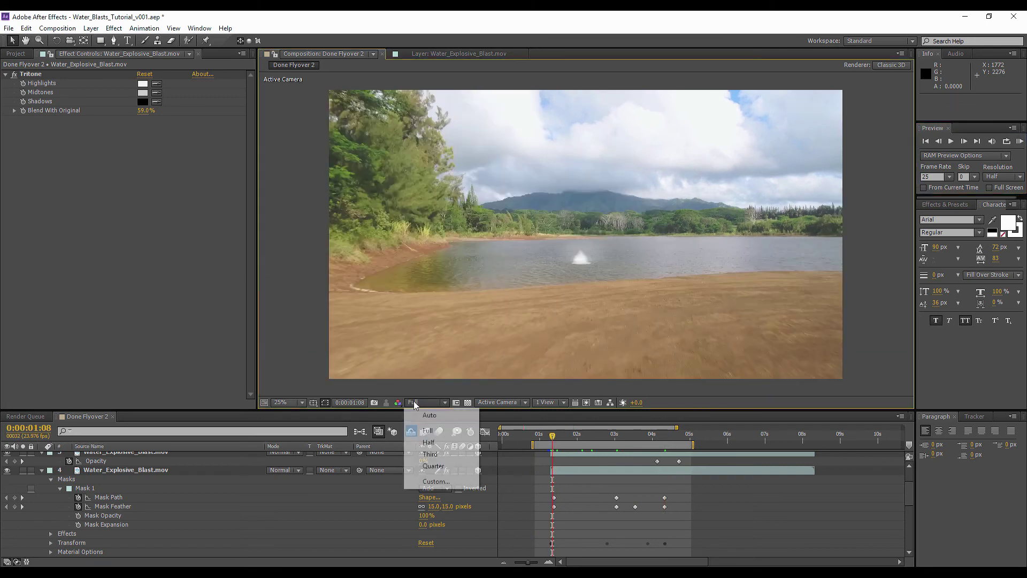
left_click(428, 442)
Zoom in on the blast's base at 0:00:02:01 and compare the composite with the Water_Impact_Crash layer hidden and shown
left_click_drag(552, 435, 578, 437)
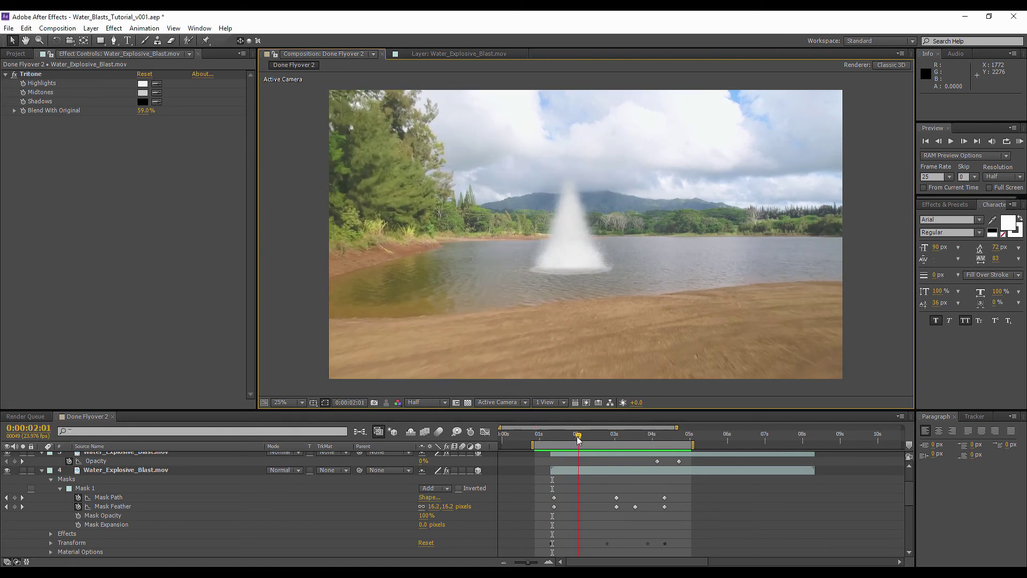
scroll(132, 476, "up", 2)
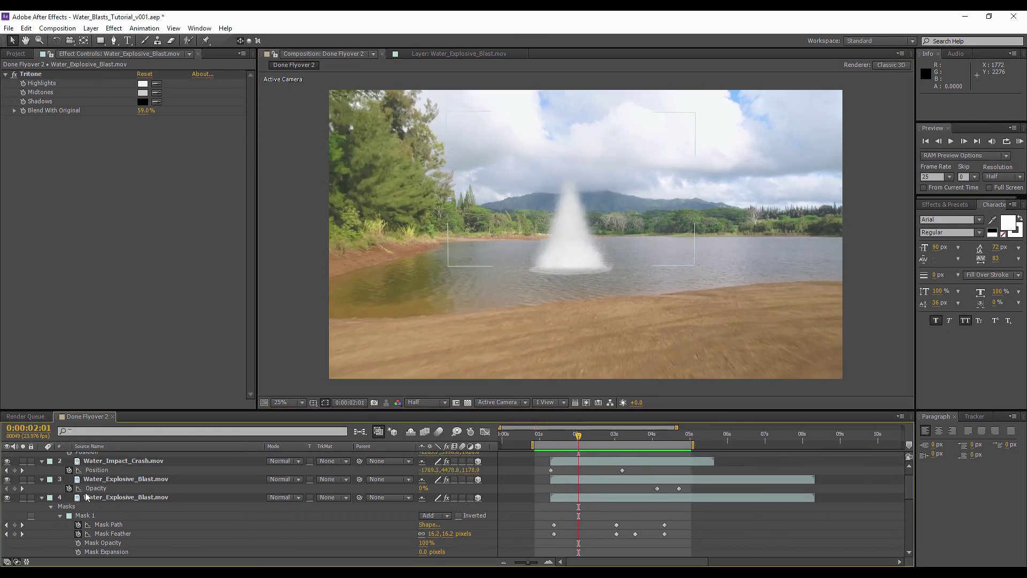
scroll(483, 318, "up", 4)
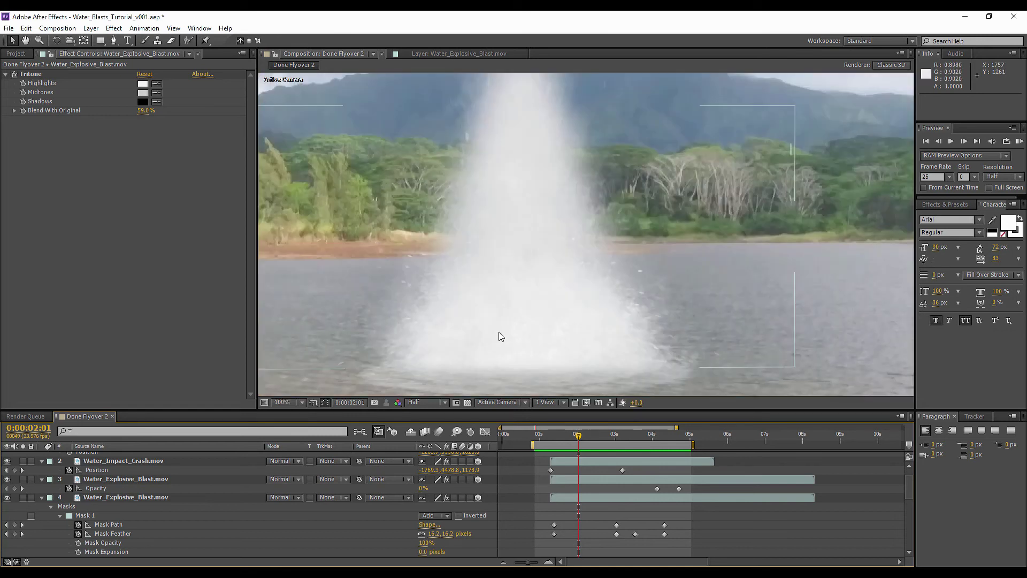
scroll(499, 332, "down", 3)
scroll(120, 498, "down", 5)
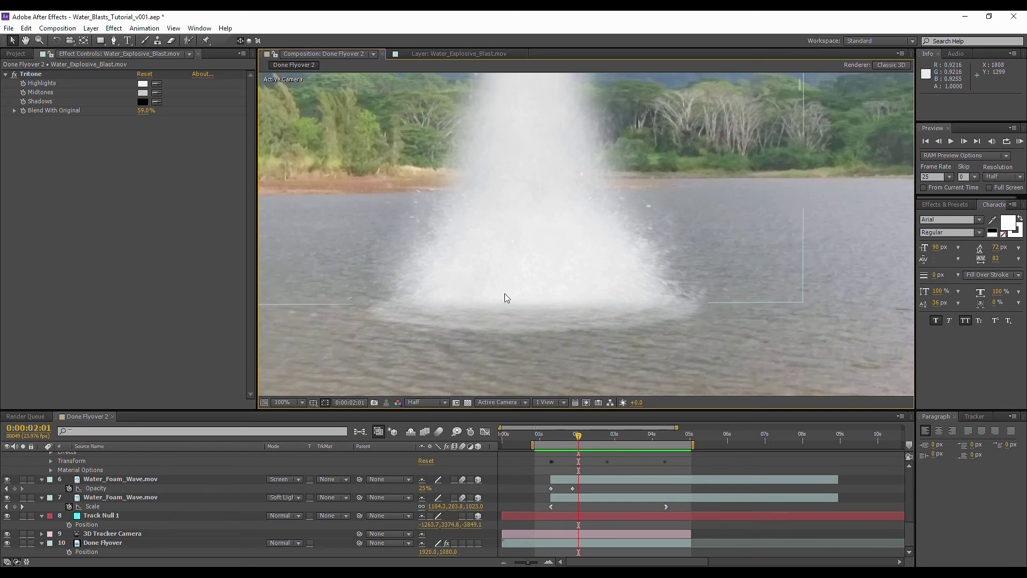
scroll(155, 470, "up", 5)
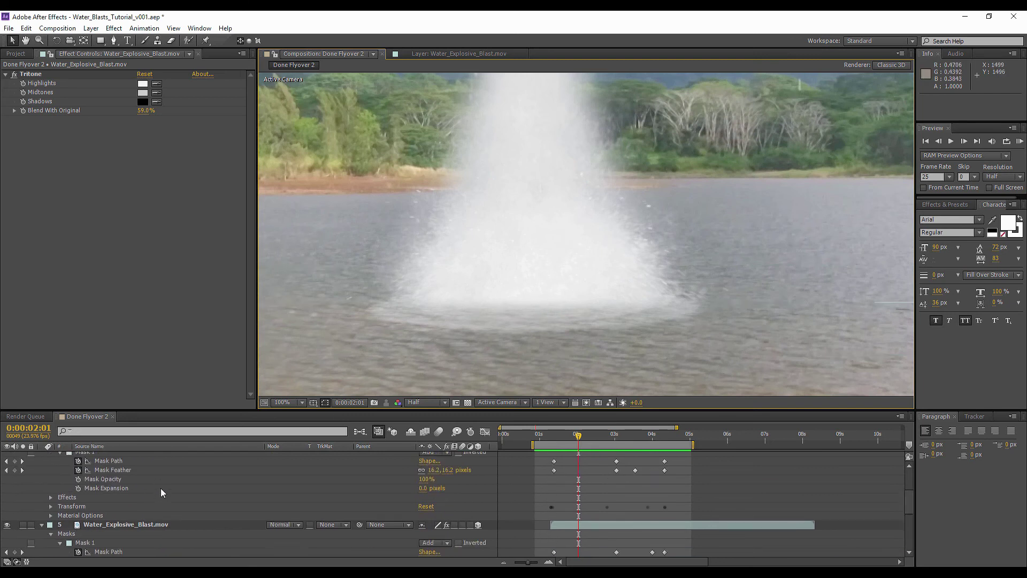
scroll(148, 515, "up", 2)
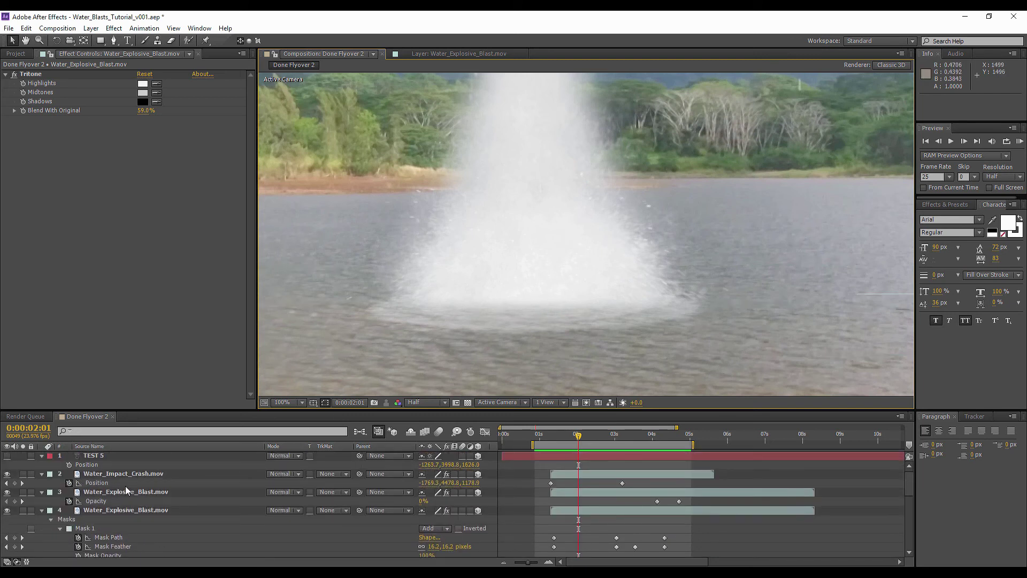
left_click(7, 474)
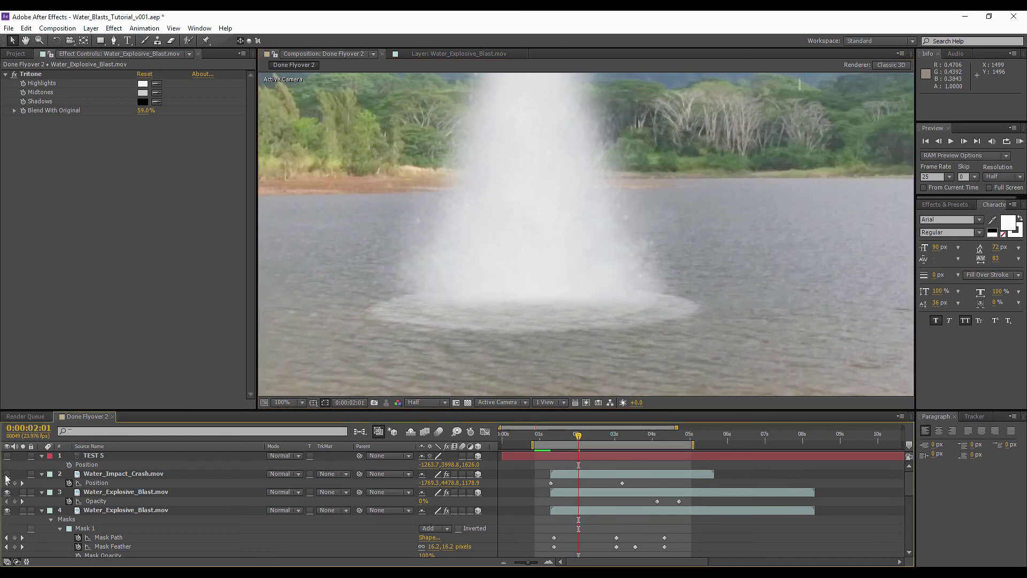
left_click(7, 474)
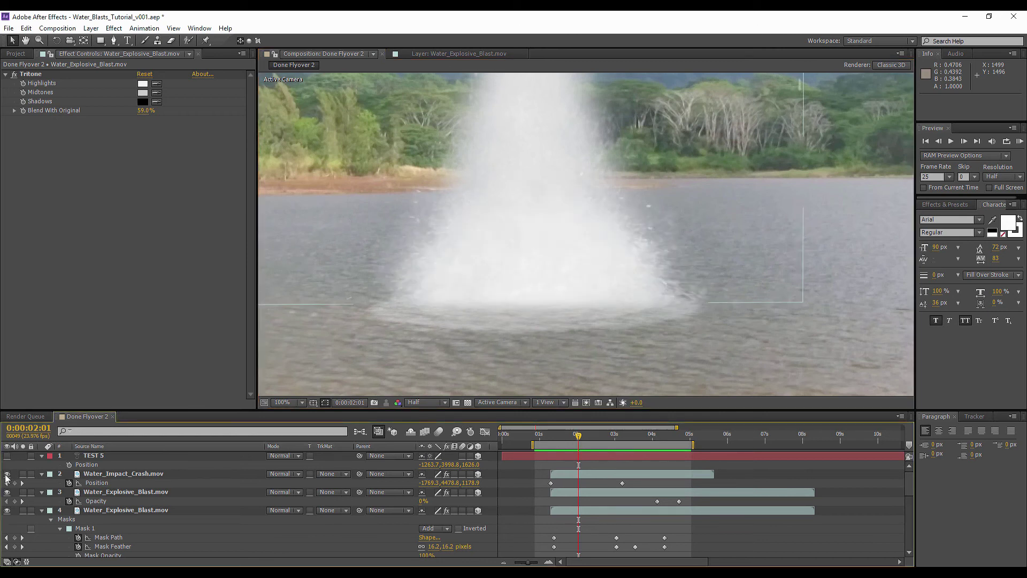
Set the Water_Impact_Crash mask feather to 108 pixels and check the base of the blast up to 0:00:02:09
left_click(98, 473)
key("f")
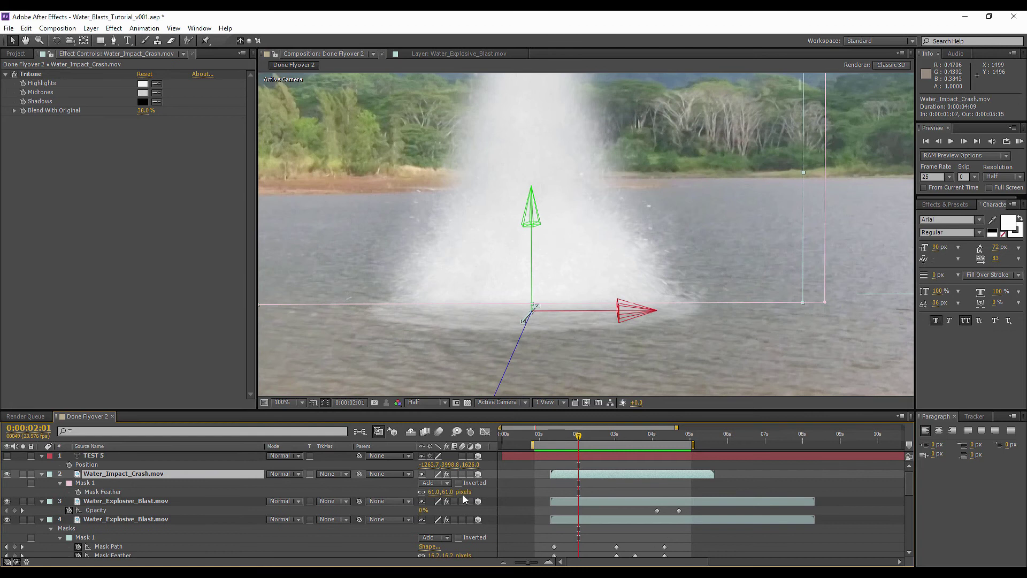
left_click_drag(431, 491, 451, 491)
left_click_drag(560, 438, 591, 438)
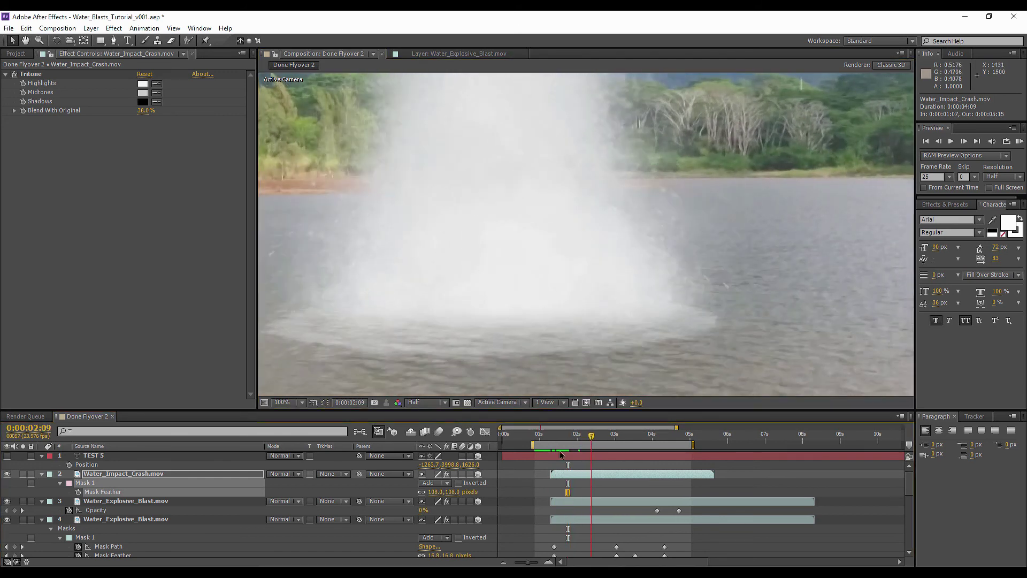
Keyframe the mask feather of the Water_Explosive_Blast on layer 5 at 25.8 pixels at 0:00:02:09
scroll(159, 506, "down", 4)
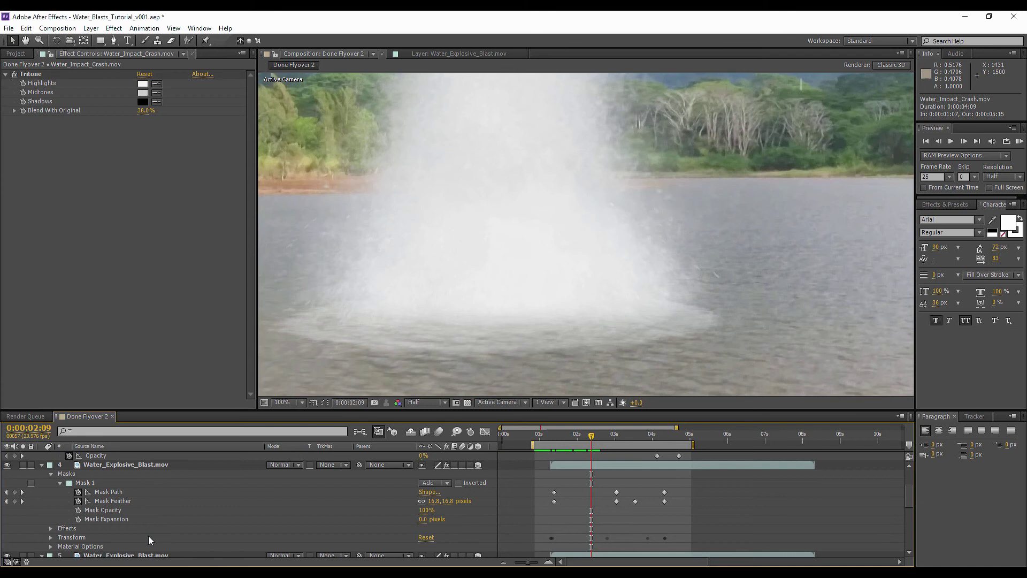
left_click(153, 503)
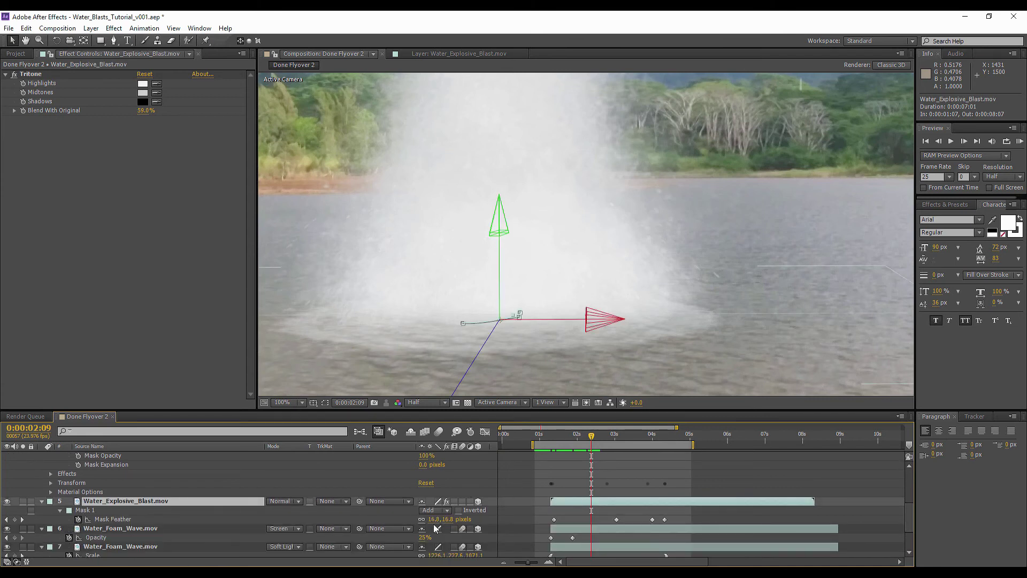
left_click(544, 512)
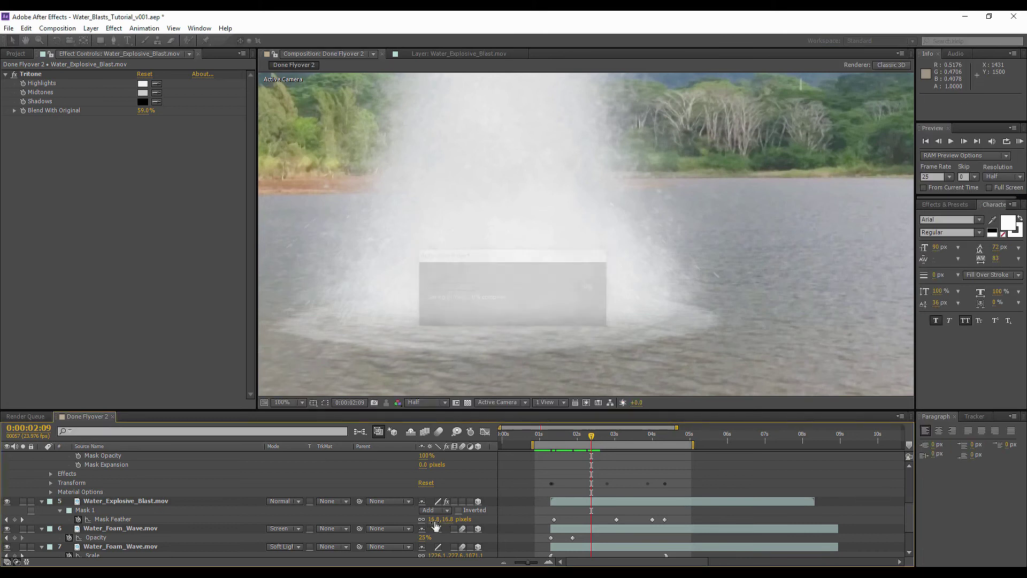
left_click_drag(434, 518, 437, 519)
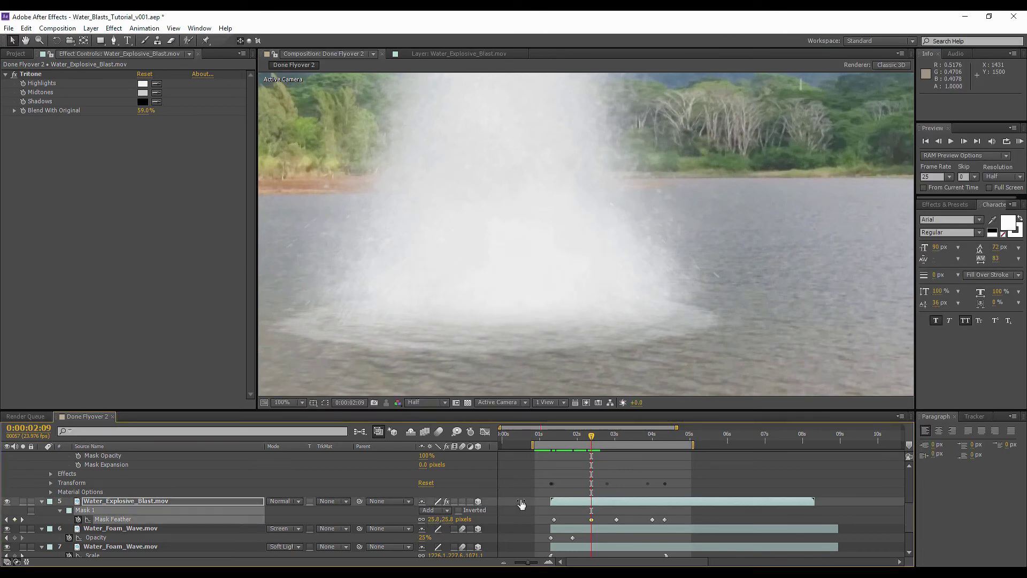
Keyframe layer 5's mask feather at 13 pixels at 0:00:01:20 and check the waterline between 0:00:01:09 and 0:00:01:21
left_click(605, 434)
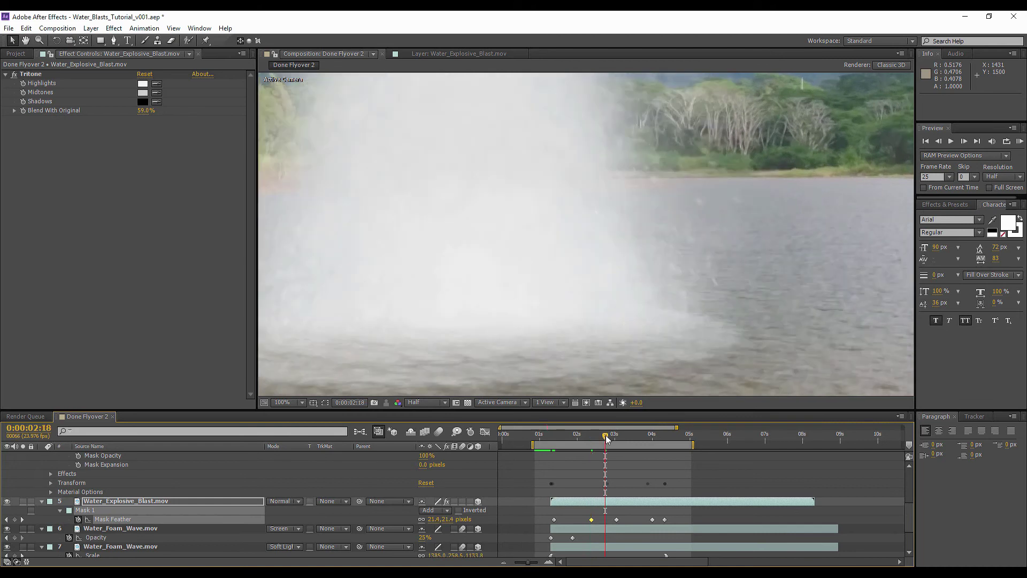
left_click(571, 436)
left_click_drag(431, 519, 416, 520)
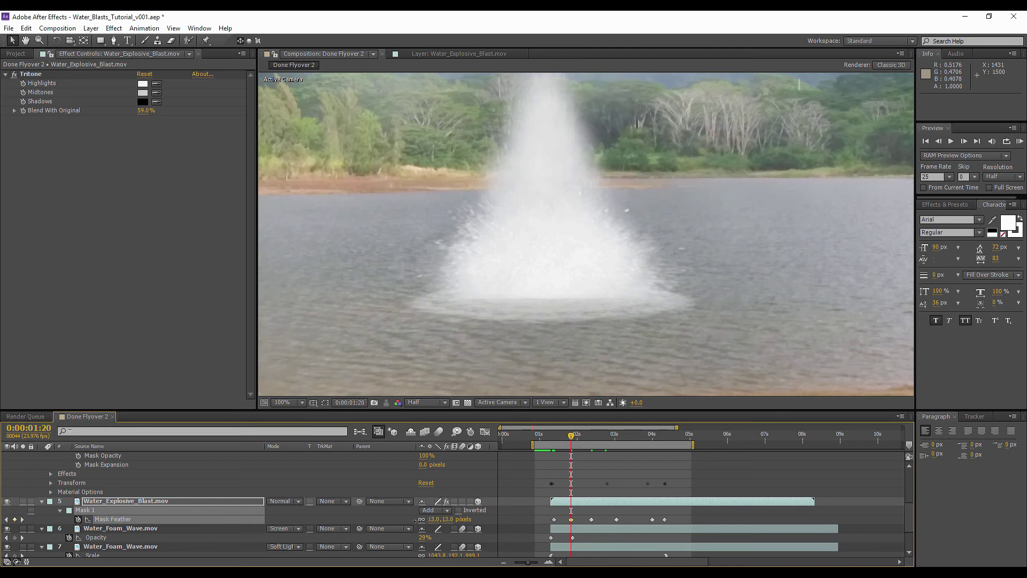
left_click_drag(565, 436, 554, 438)
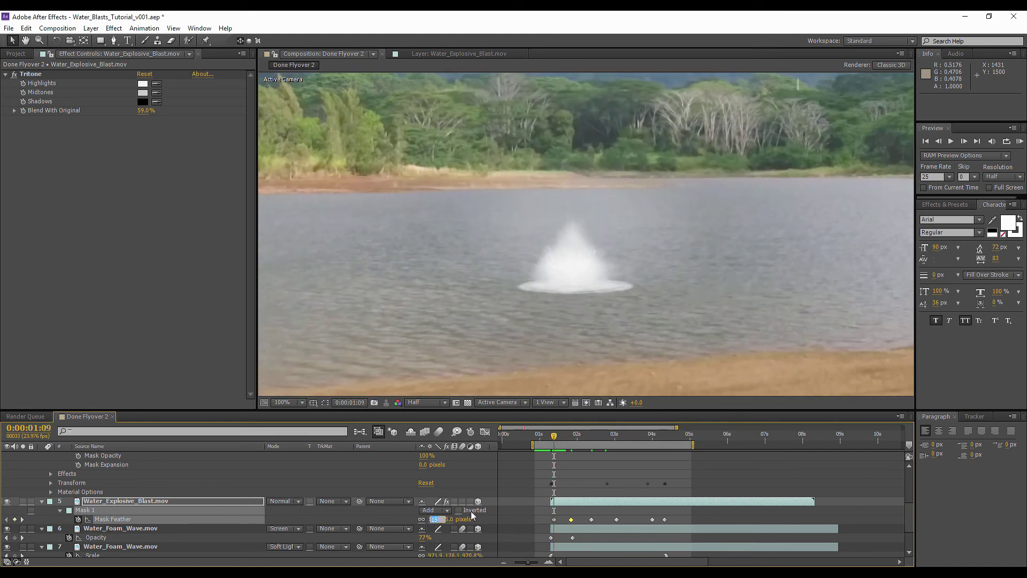
left_click(584, 465)
left_click(557, 436)
left_click_drag(560, 434, 572, 436)
Set the Tritone effect's Blend With Original on Water_Impact_Crash to 28%
scroll(152, 484, "up", 1)
scroll(137, 515, "up", 3)
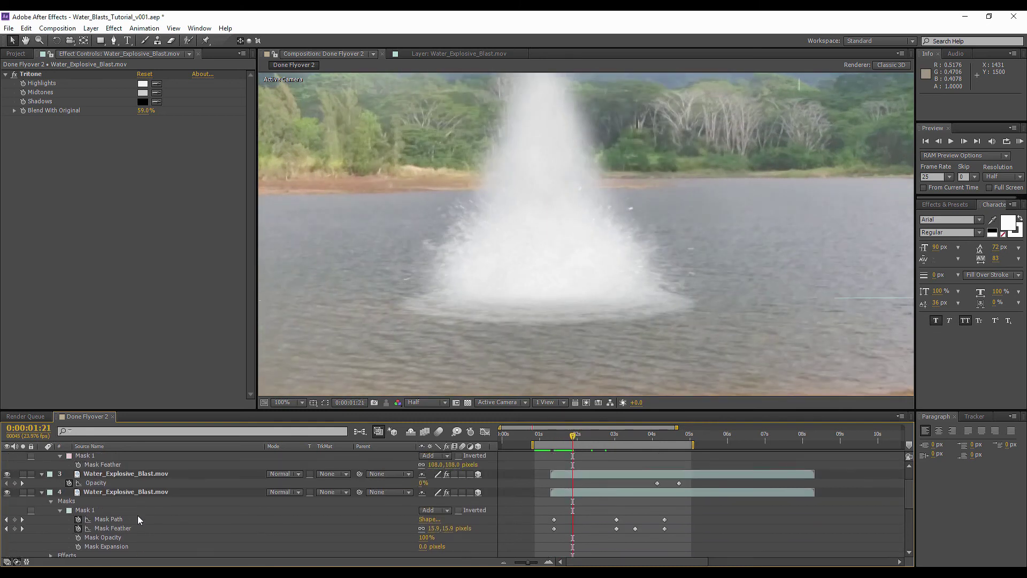
left_click(142, 474)
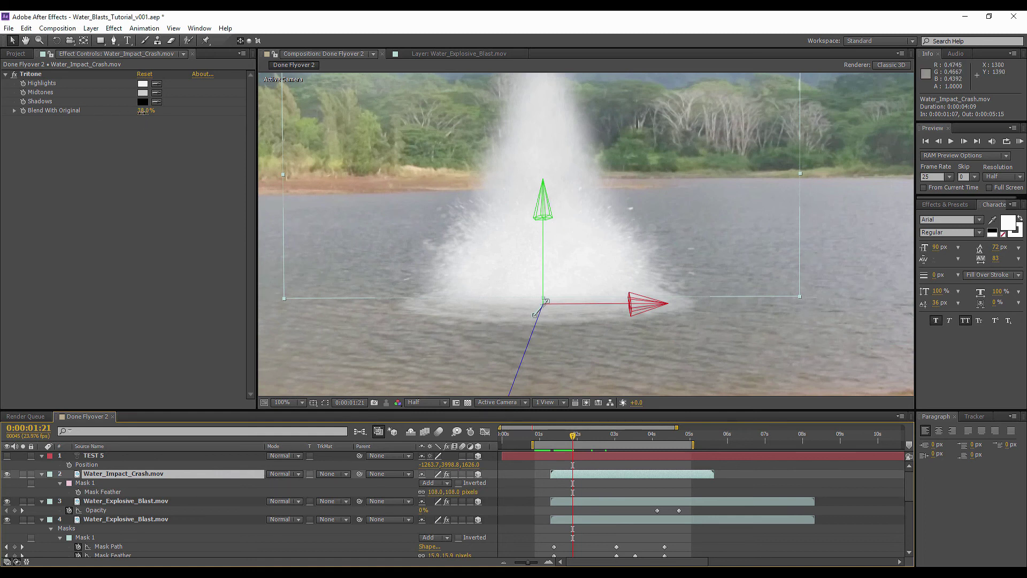
left_click_drag(142, 110, 97, 110)
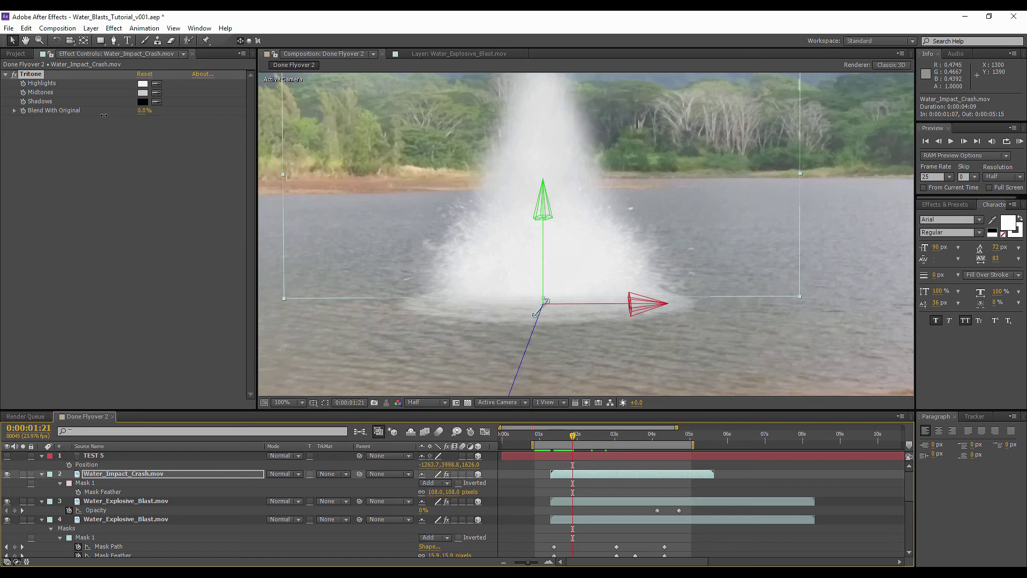
left_click_drag(106, 115, 151, 193)
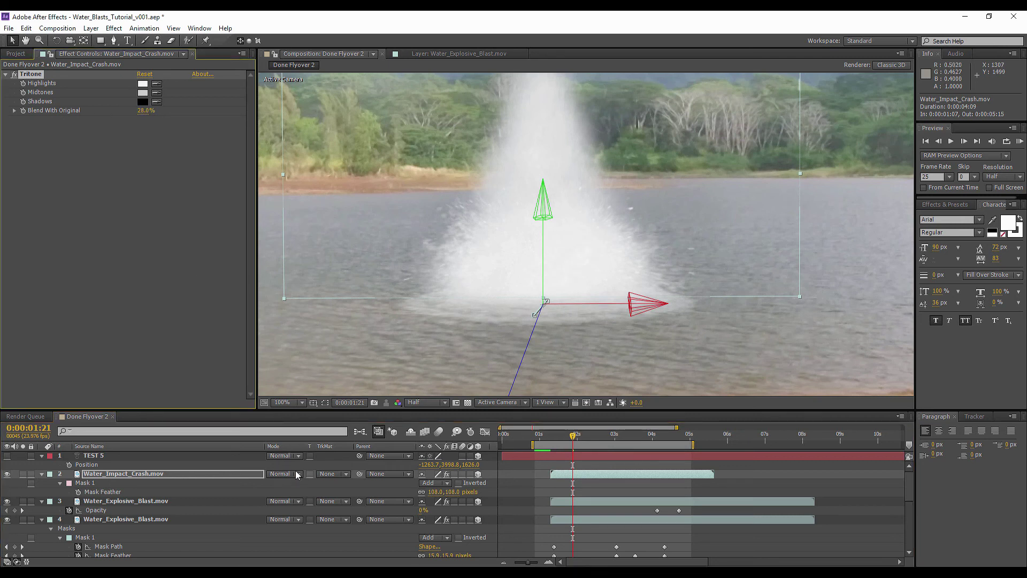
Try the Soft Light blending mode on Water_Impact_Crash and compare the composite with that layer hidden and shown
left_click(298, 474)
left_click(332, 310)
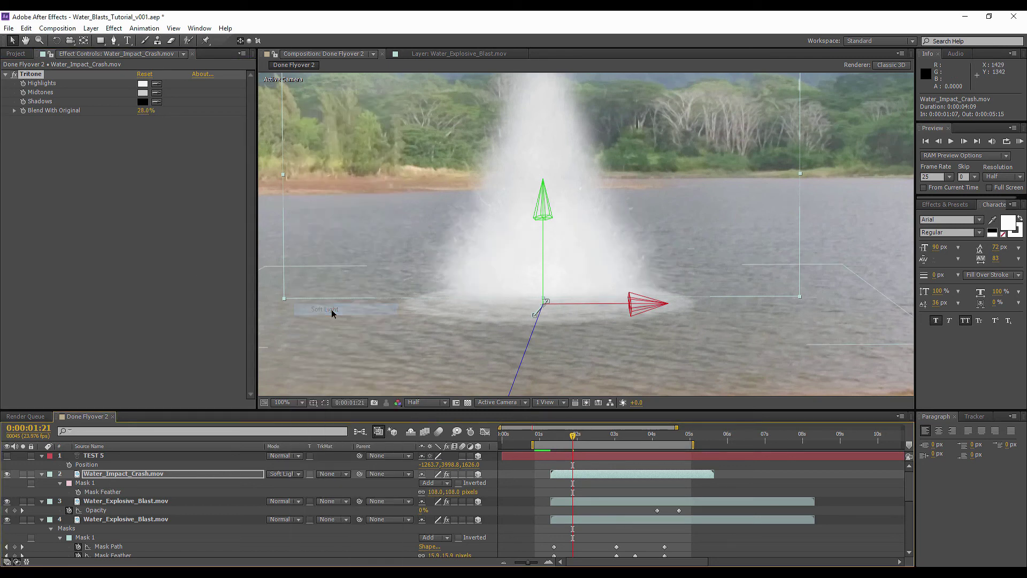
left_click(277, 474)
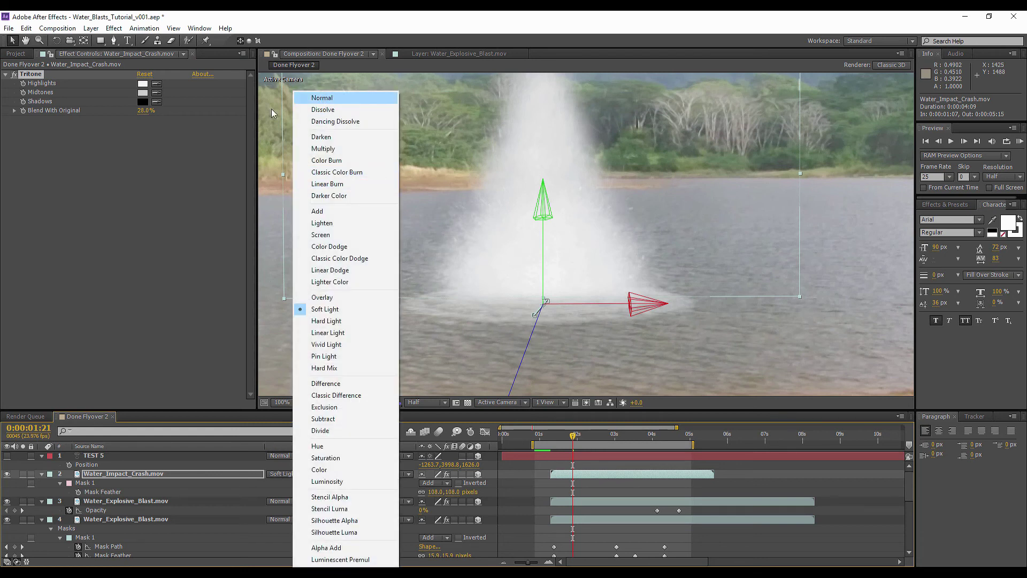
left_click(90, 155)
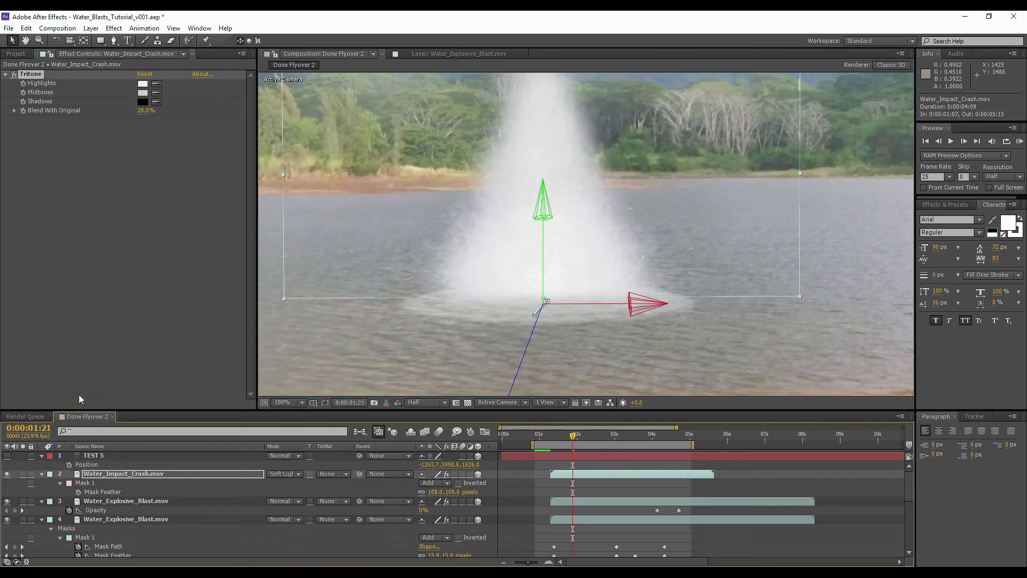
left_click(7, 474)
left_click(752, 484)
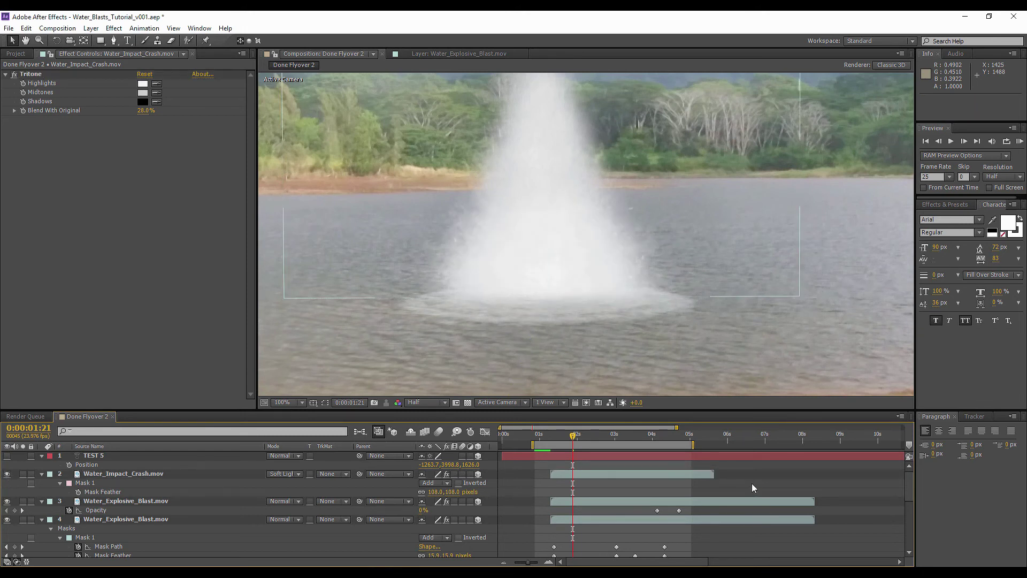
left_click(9, 474)
left_click(10, 473)
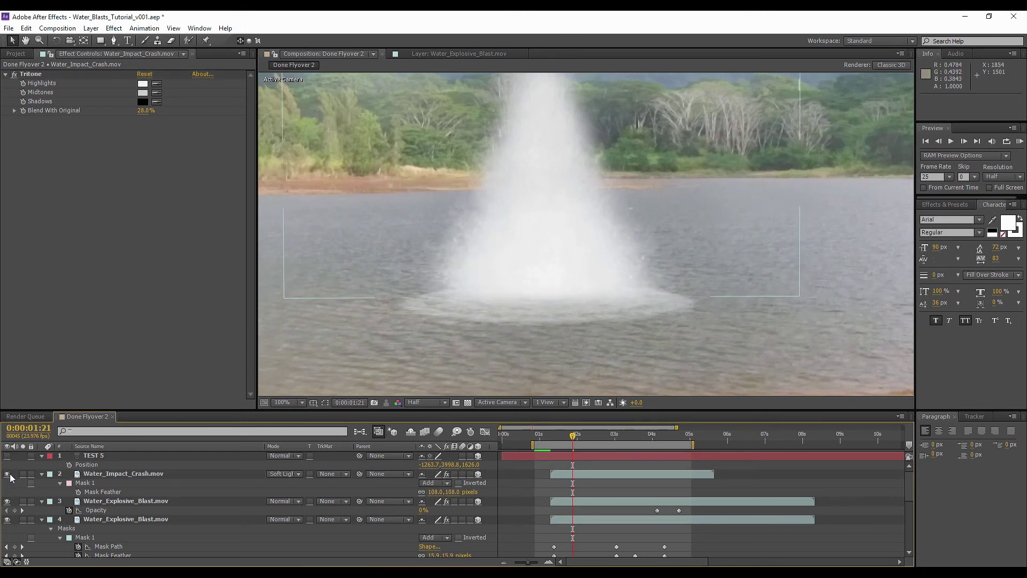
Reduce the Water_Impact_Crash mask feather to 75 pixels and render a RAM preview of the composite
left_click(223, 474)
left_click_drag(434, 492, 411, 488)
left_click(653, 489)
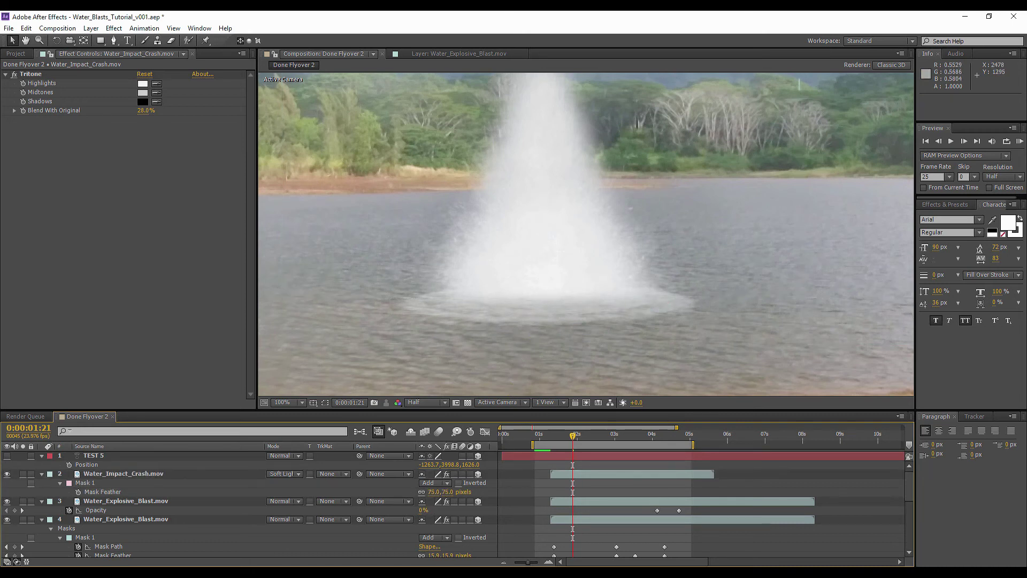
left_click(1019, 141)
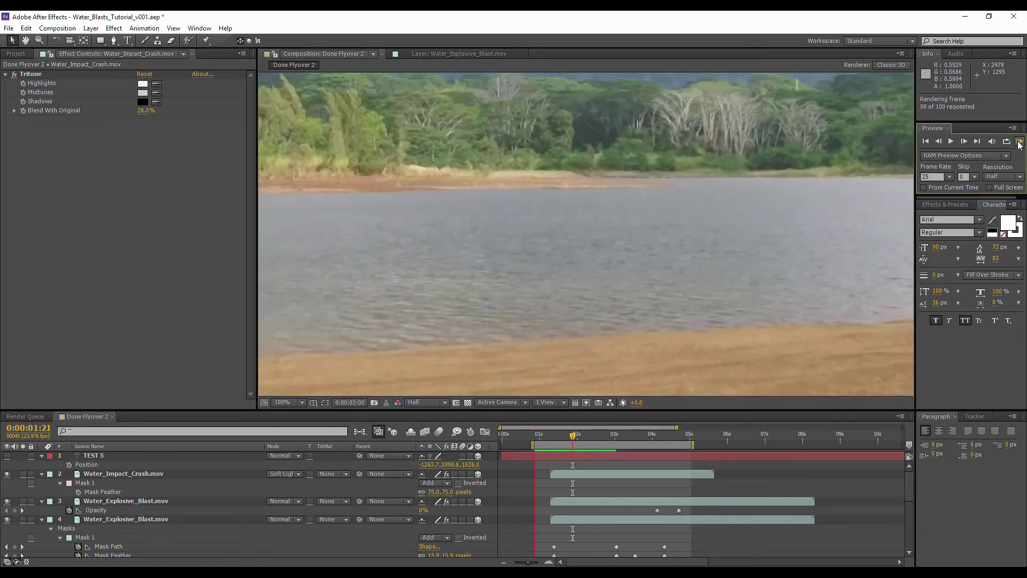
Go to 0:00:01:16 and set the Water_Impact_Crash blending mode back to Normal
left_click(560, 435)
left_click_drag(560, 438, 565, 436)
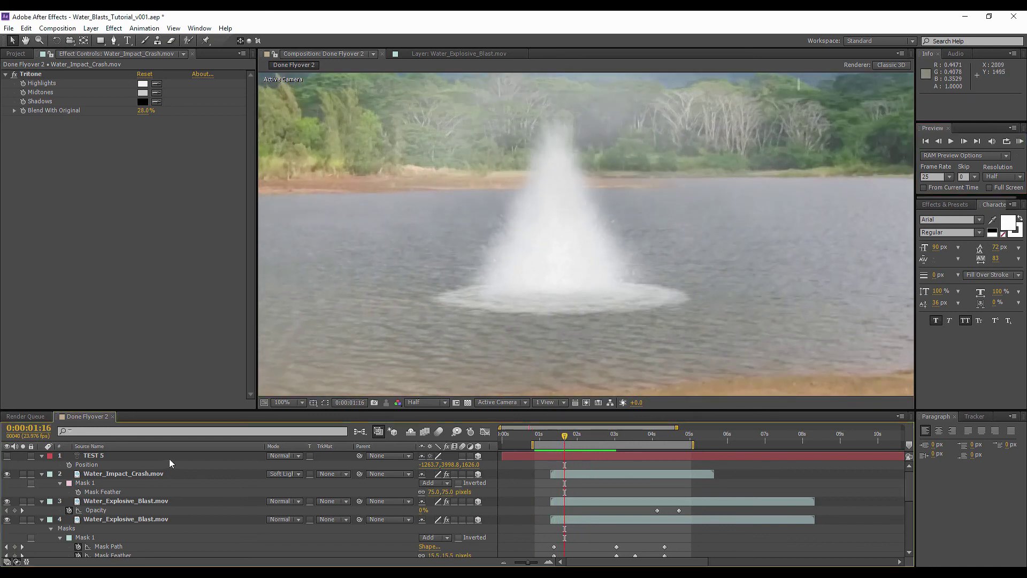
left_click(293, 473)
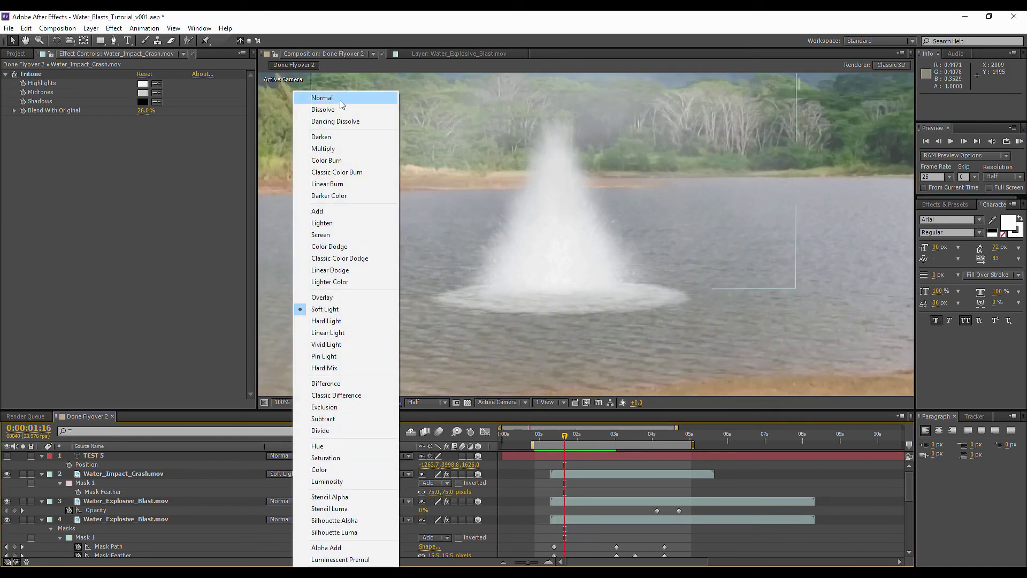
left_click(339, 101)
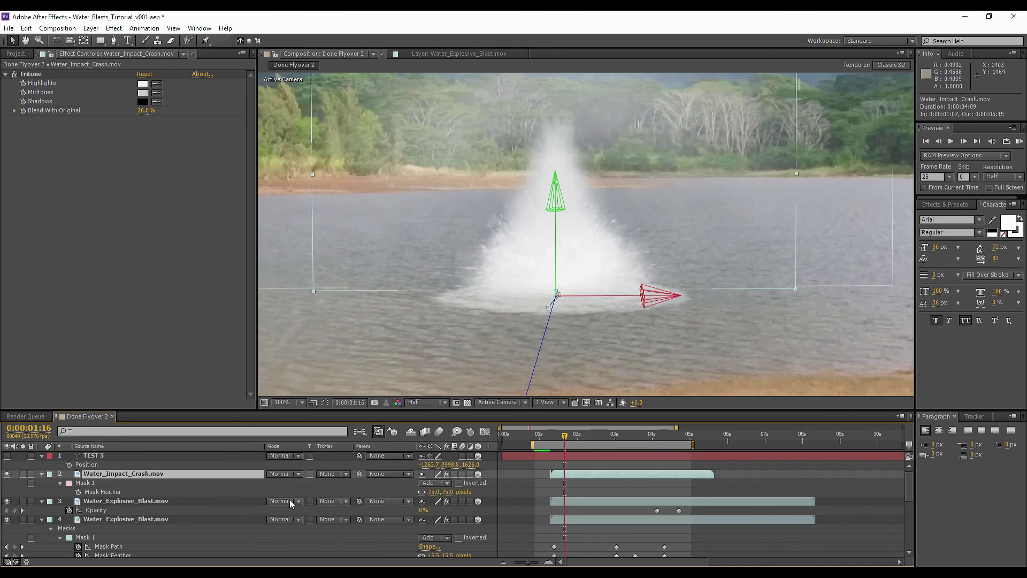
left_click(718, 487)
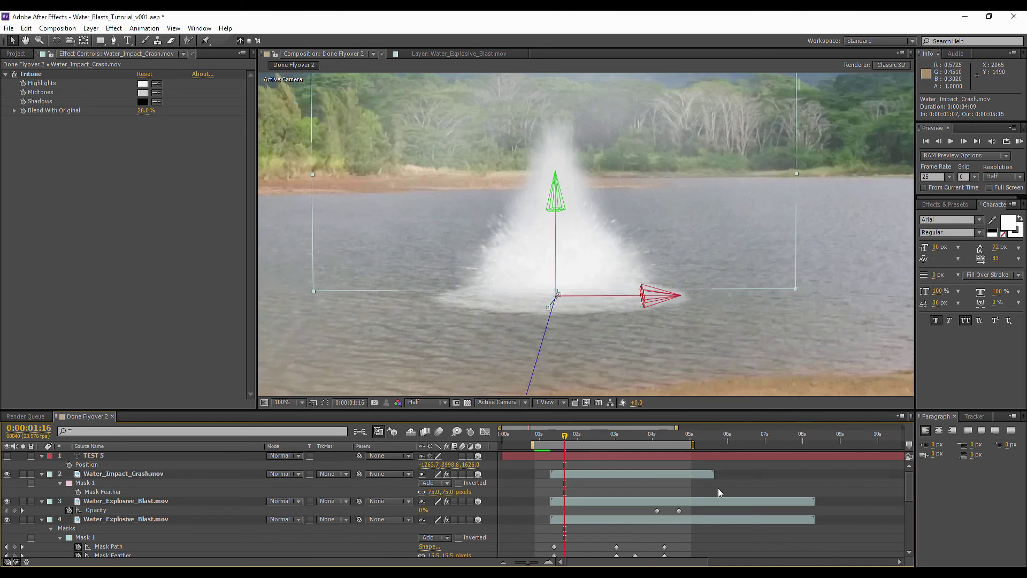
Set Water_Impact_Crash's anchor point to 960, 917, 0 and start keyframing its mask feather at 34 pixels at 0:00:01:16
mouse_move(433, 495)
left_mouse_down()
mouse_move(417, 496)
mouse_move(436, 483)
mouse_move(426, 483)
left_mouse_up()
key("a")
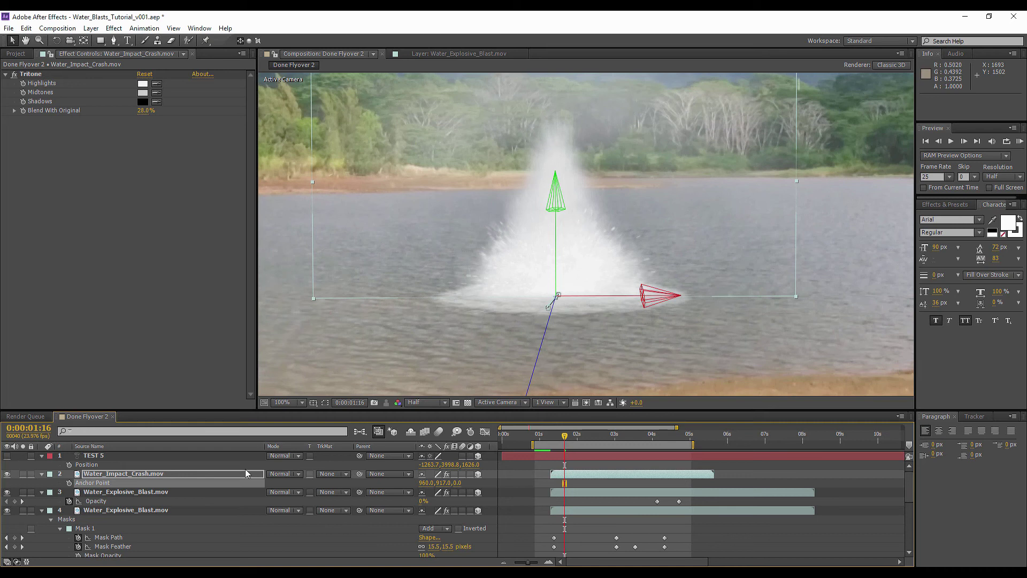
key("f")
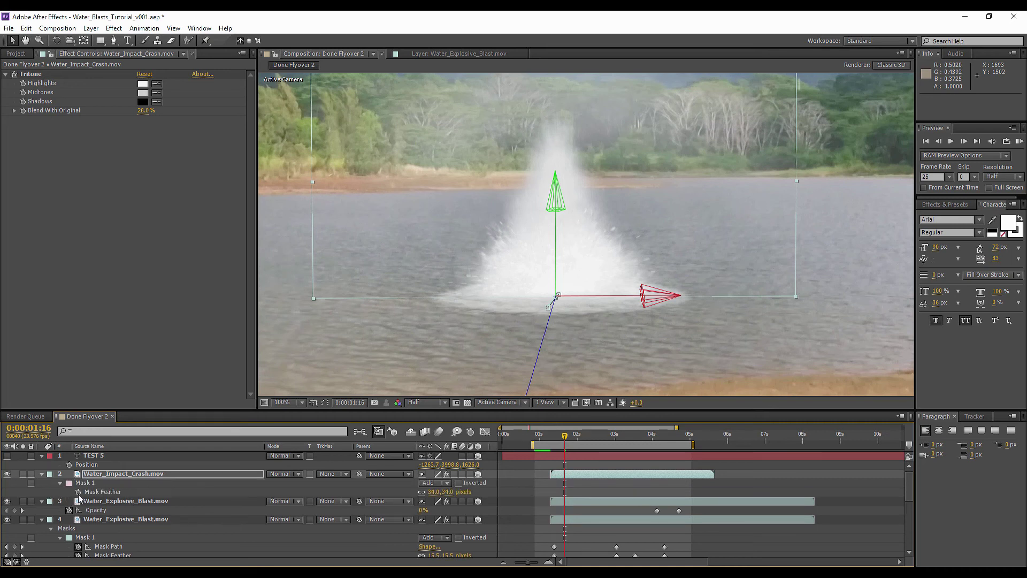
left_click(78, 491)
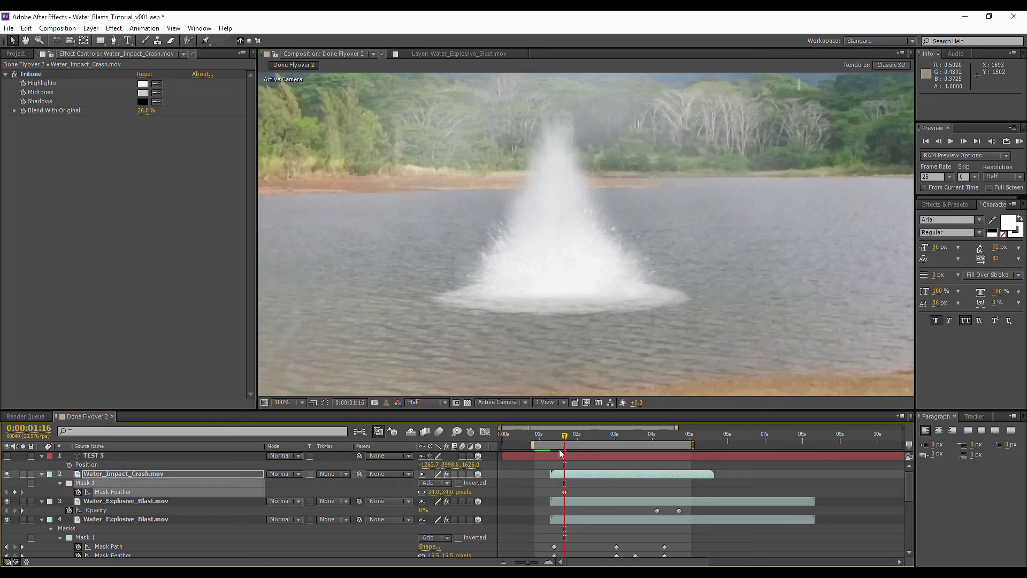
Keyframe Water_Impact_Crash's mask feather rising to 59, then 83 pixels at 0:00:02:04, 111 at 0:00:02:11 and 124 at 0:00:02:19, and fit the view
left_click_drag(553, 438, 572, 437)
left_click_drag(434, 491, 450, 491)
left_click_drag(575, 433, 583, 434)
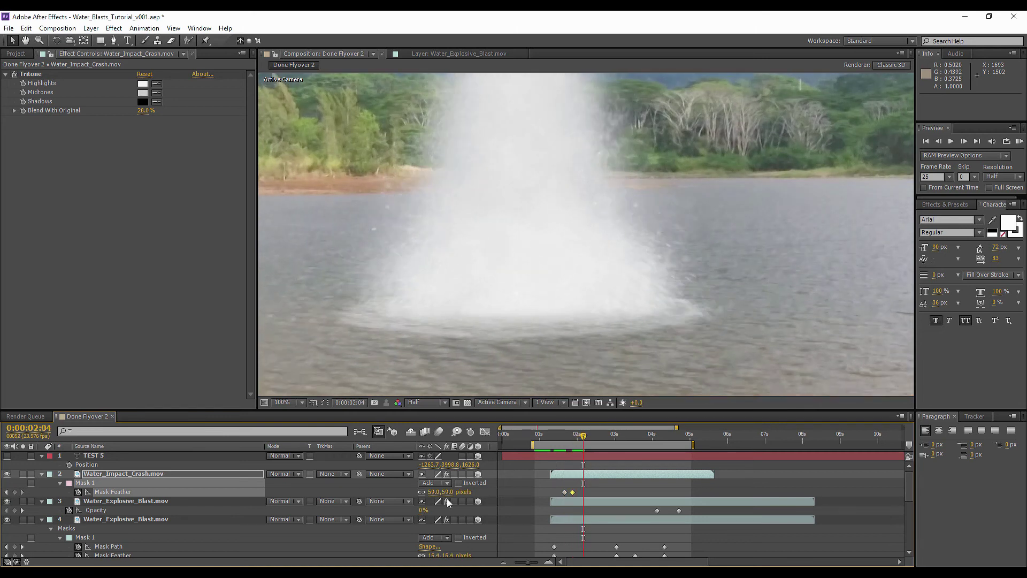
left_click_drag(435, 491, 443, 490)
left_click_drag(585, 440, 596, 434)
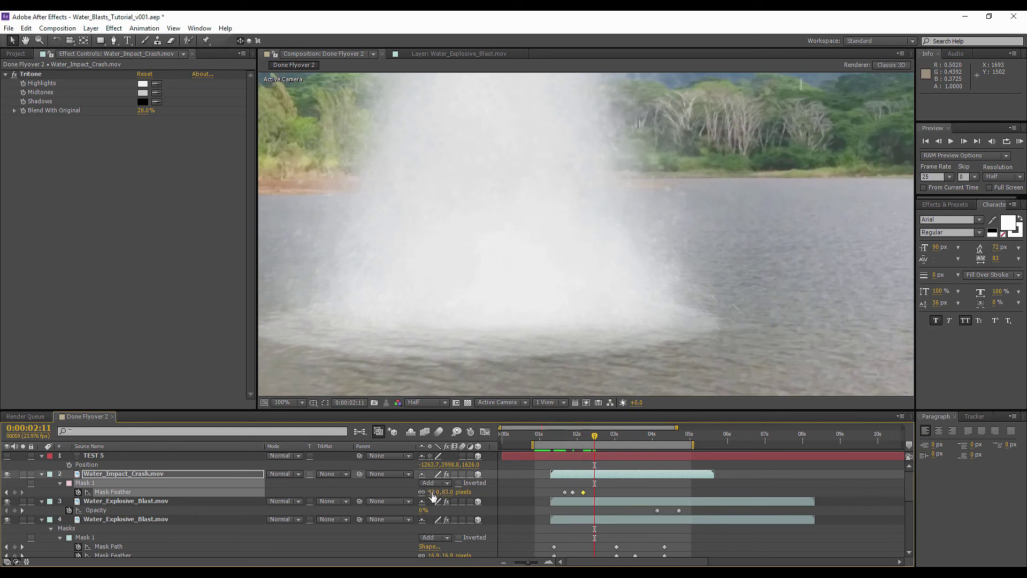
left_click_drag(437, 492, 510, 483)
left_click(605, 434)
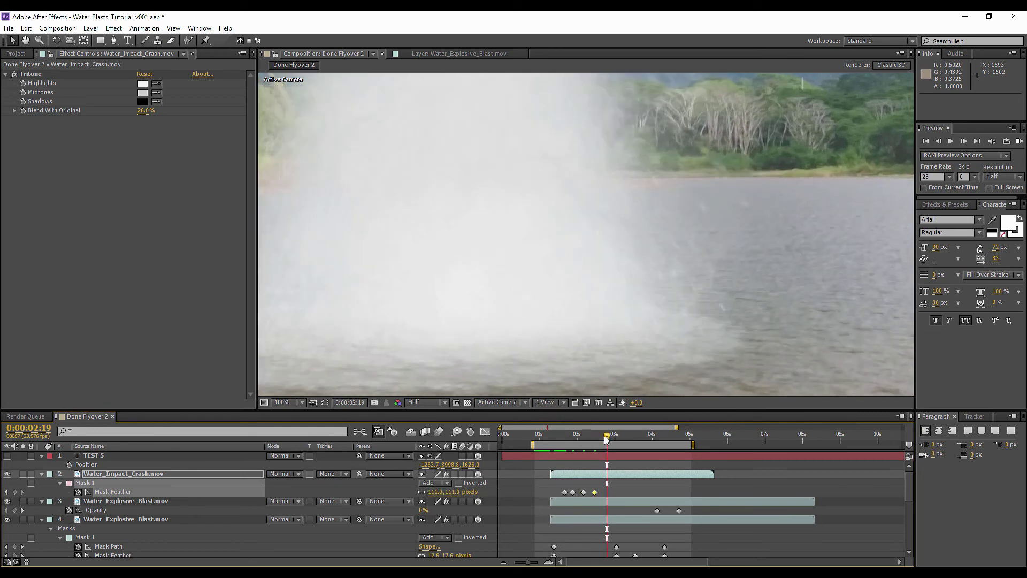
left_click(294, 406)
left_click(288, 209)
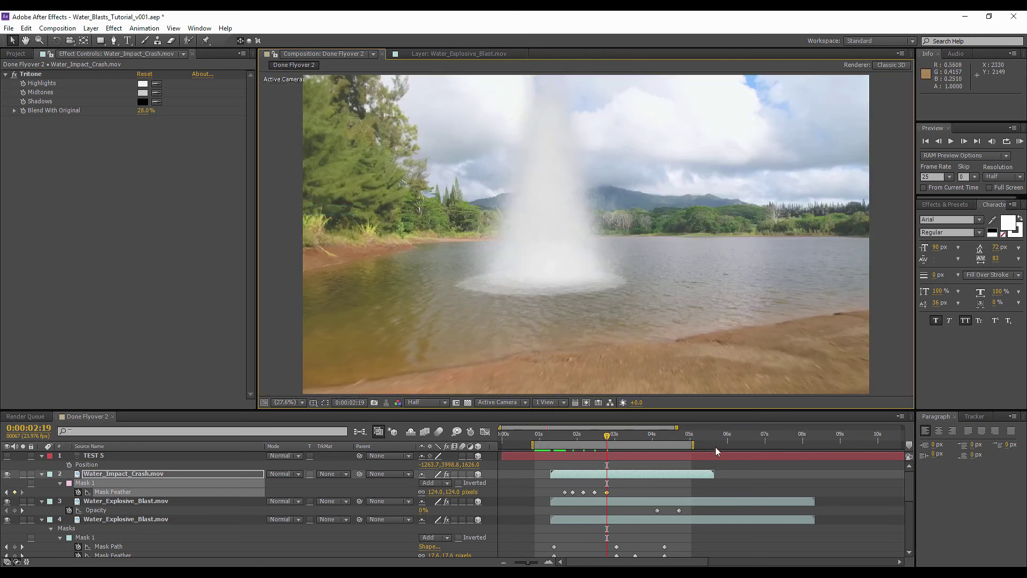
Collapse the expanded properties of the Water_Impact_Crash, Water_Explosive_Blast and Water_Foam_Wave layers
left_click(730, 481)
left_click(42, 474)
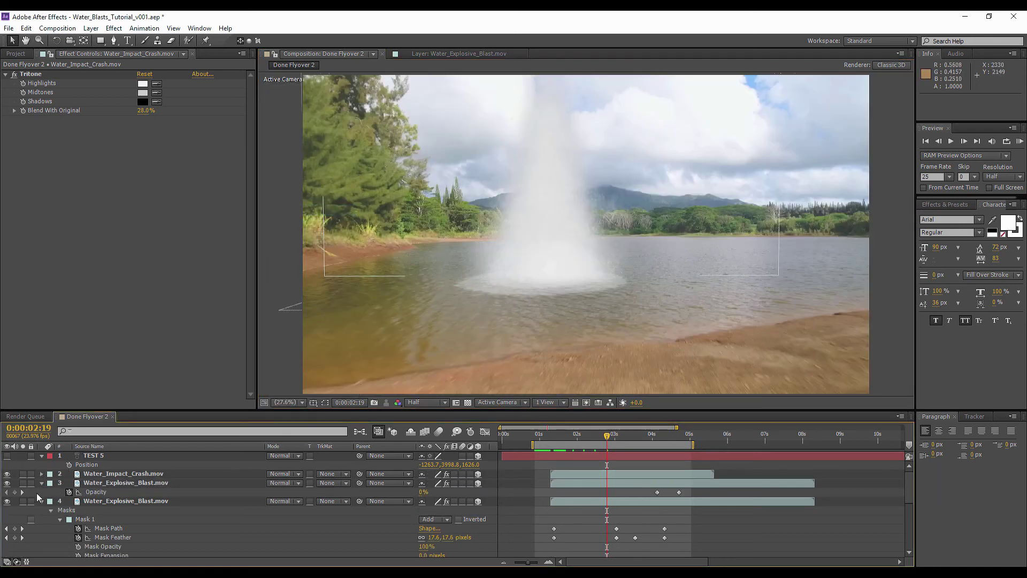
left_click(42, 482)
left_click(41, 492)
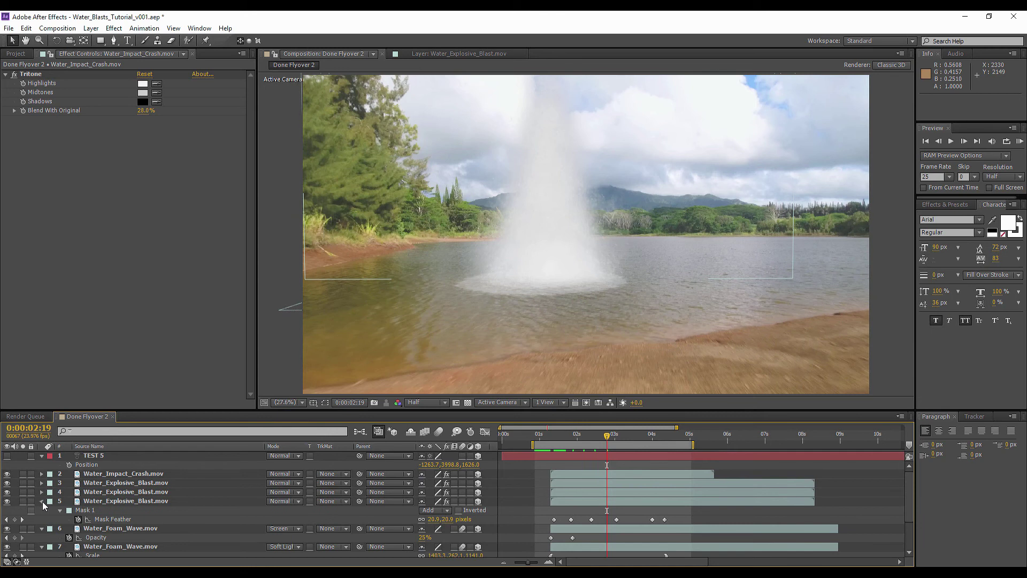
left_click(42, 500)
left_click(41, 510)
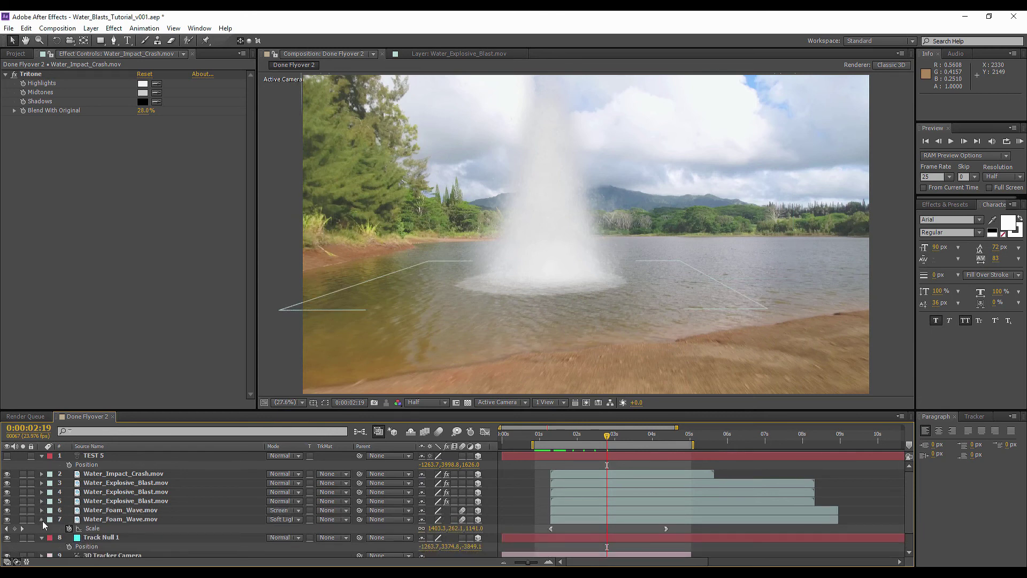
left_click(42, 519)
Duplicate the six water effect layers, group the copies above the originals and give them a blue label
left_click(567, 519)
left_click(569, 474, "shift")
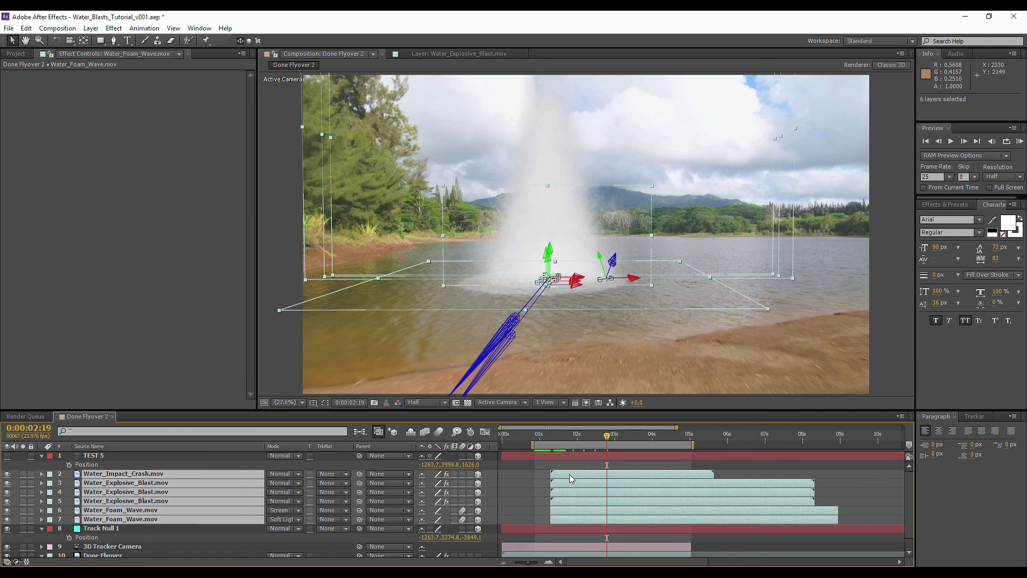
key("p")
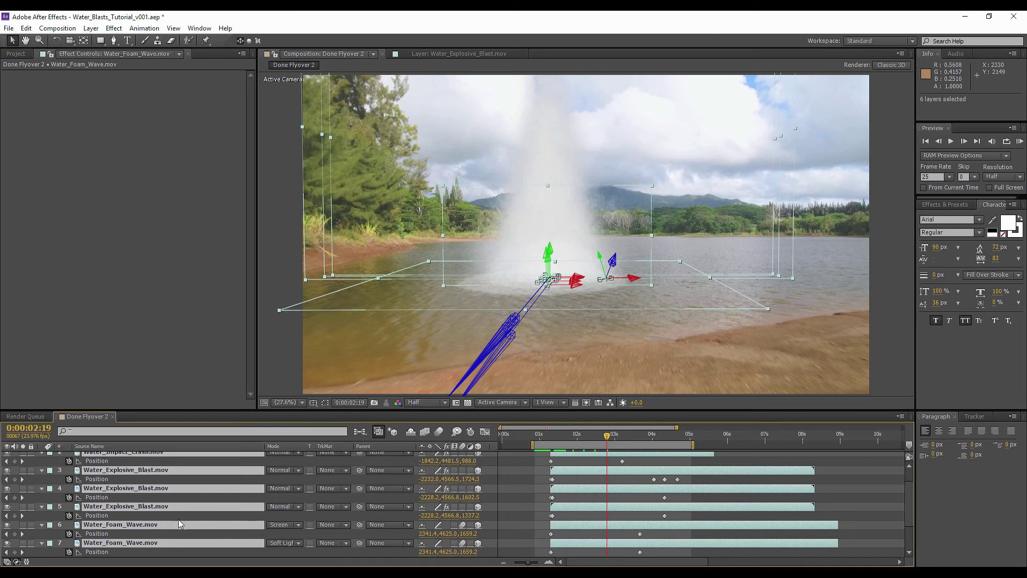
scroll(181, 522, "up", 2)
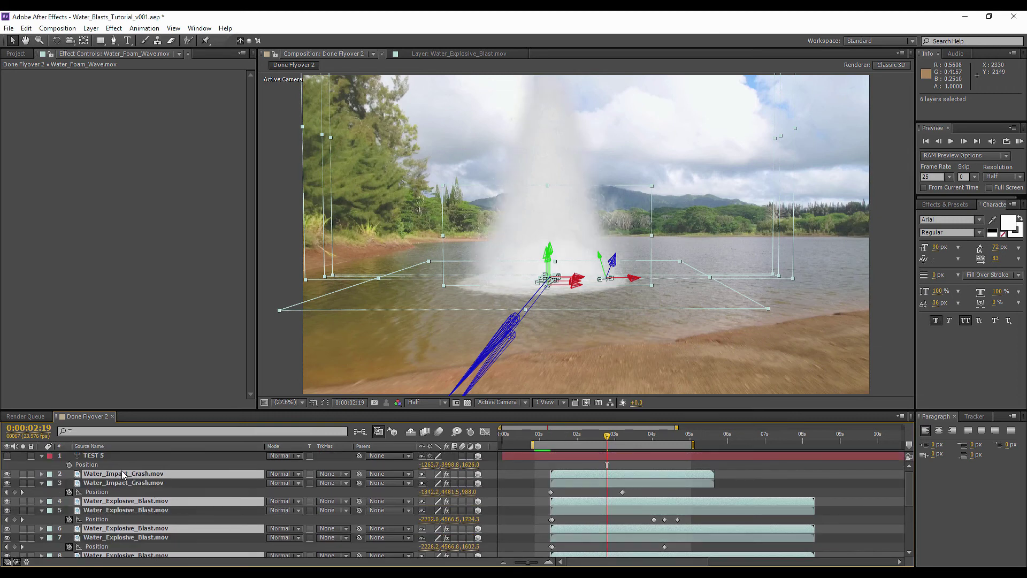
key("ctrl+d")
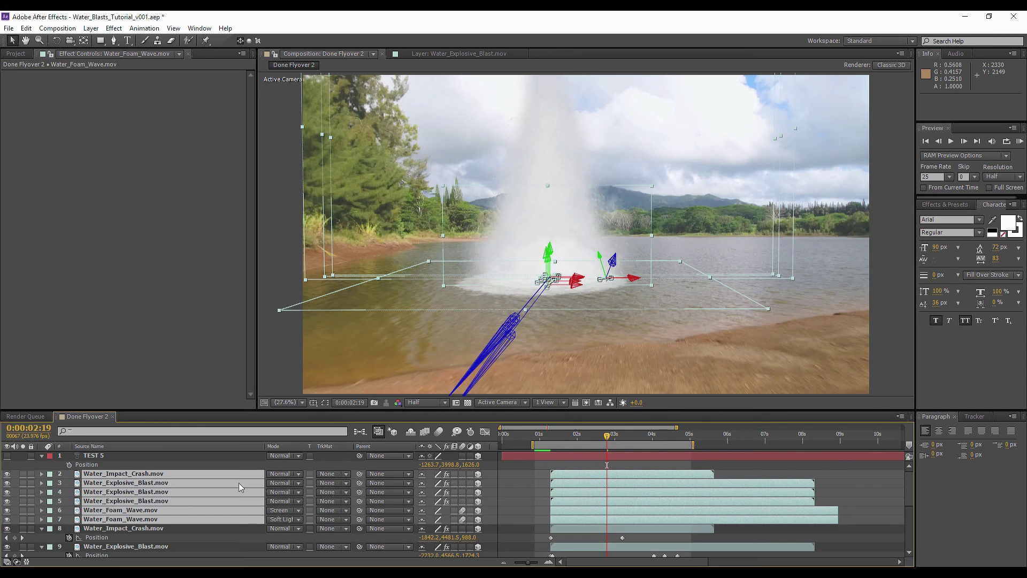
left_click(50, 474)
left_click(80, 377)
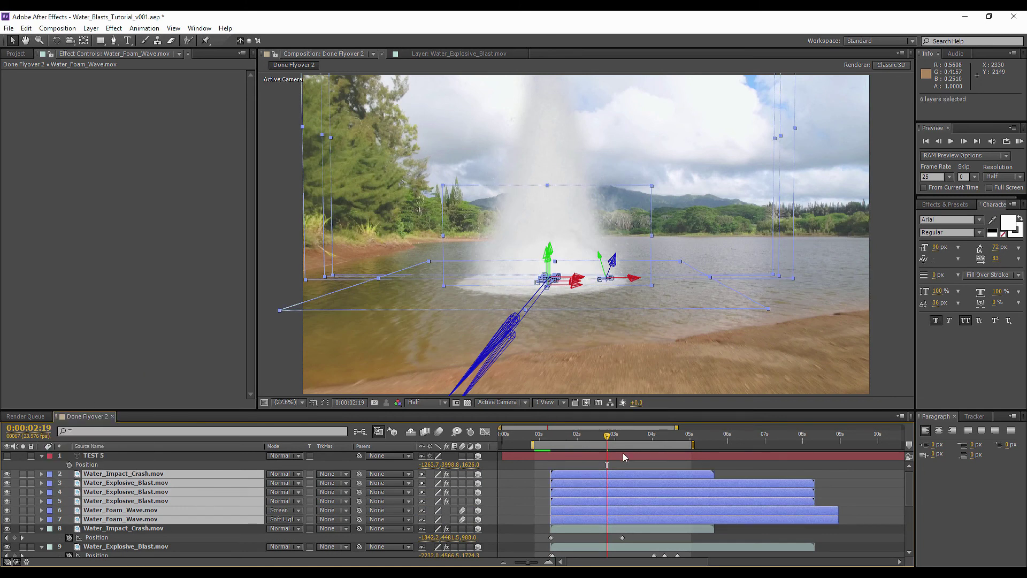
Shift the six blue duplicated layers to start at 0:00:02:06 and show their Position properties
left_click_drag(576, 478, 609, 473)
key("p")
left_click(586, 435)
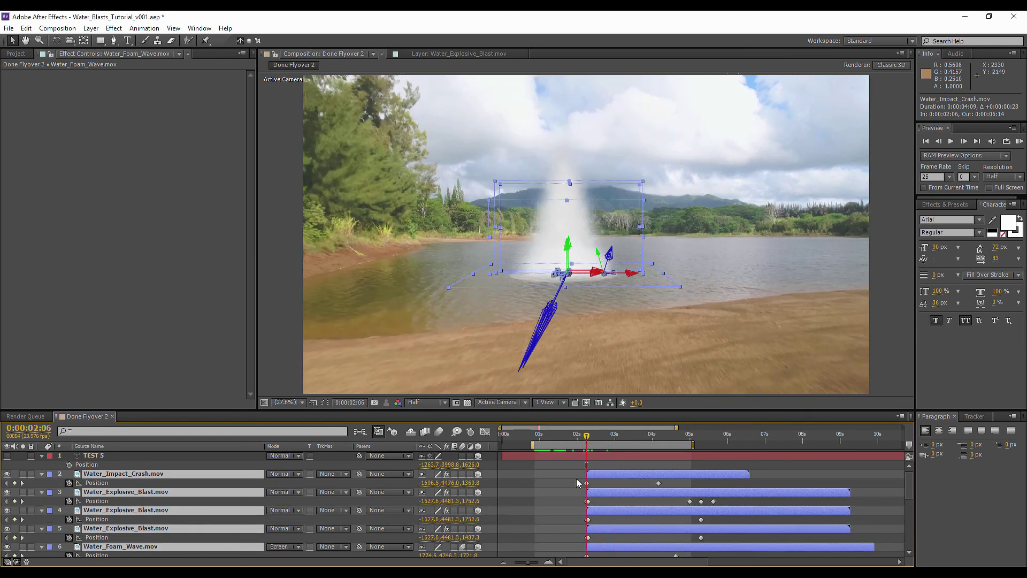
Move all Position keyframes of the duplicates sideways and back across the lake, placing the Water_Impact_Crash copy at 8608.0, 4496.1, 2900.6
scroll(576, 478, "down", 1)
left_click_drag(574, 455, 749, 549)
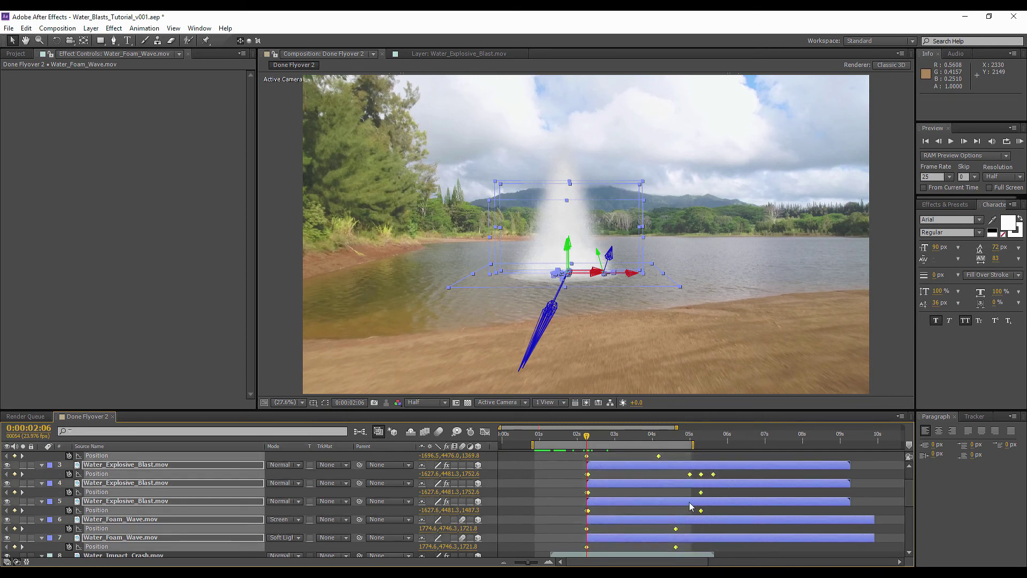
left_click_drag(582, 236, 695, 249)
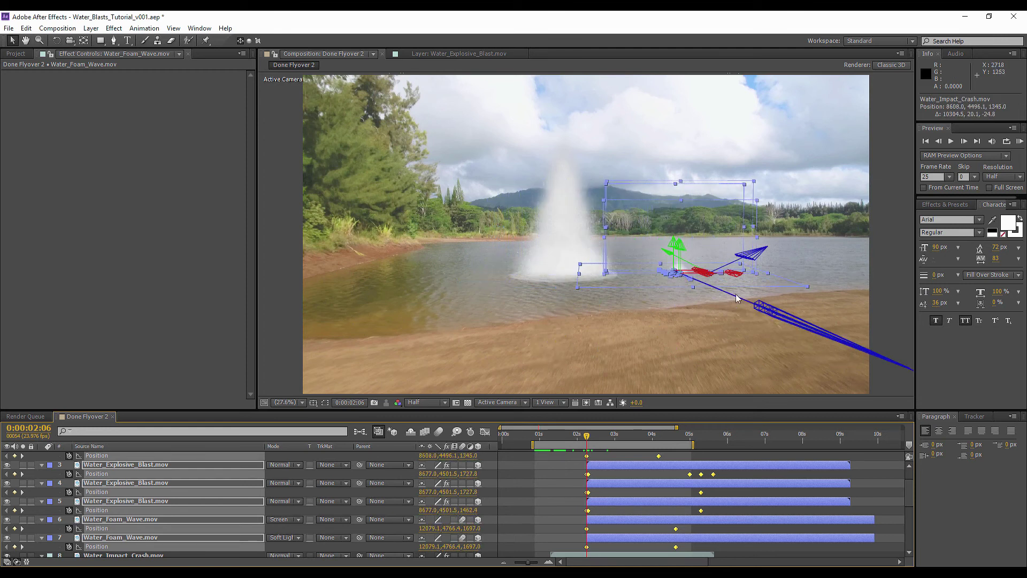
left_click_drag(736, 298, 754, 306)
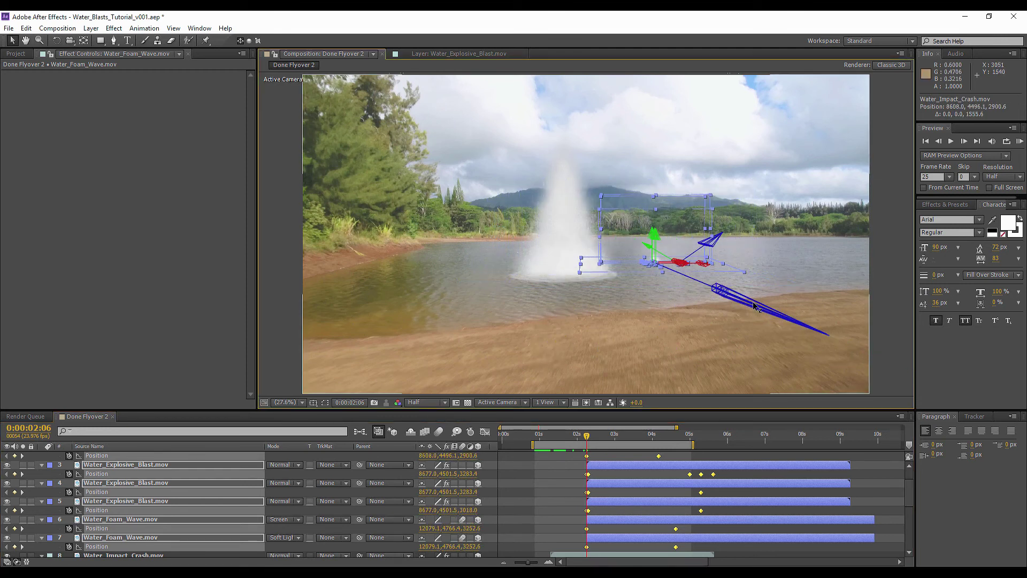
left_click(865, 464)
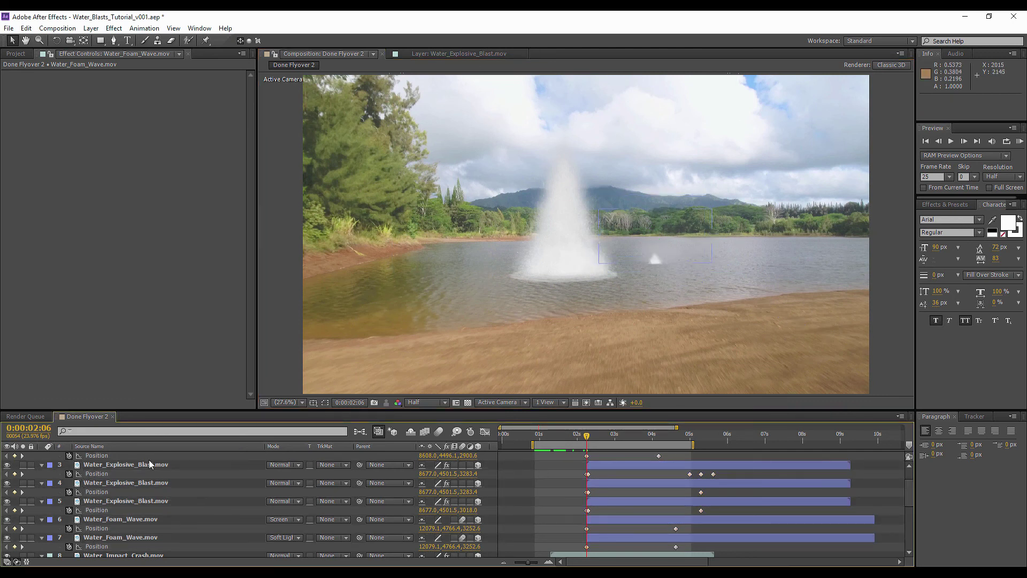
Try to raise the six duplicated layers slightly along the Y axis at 0:00:02:06
left_click(156, 537)
scroll(163, 504, "up", 1)
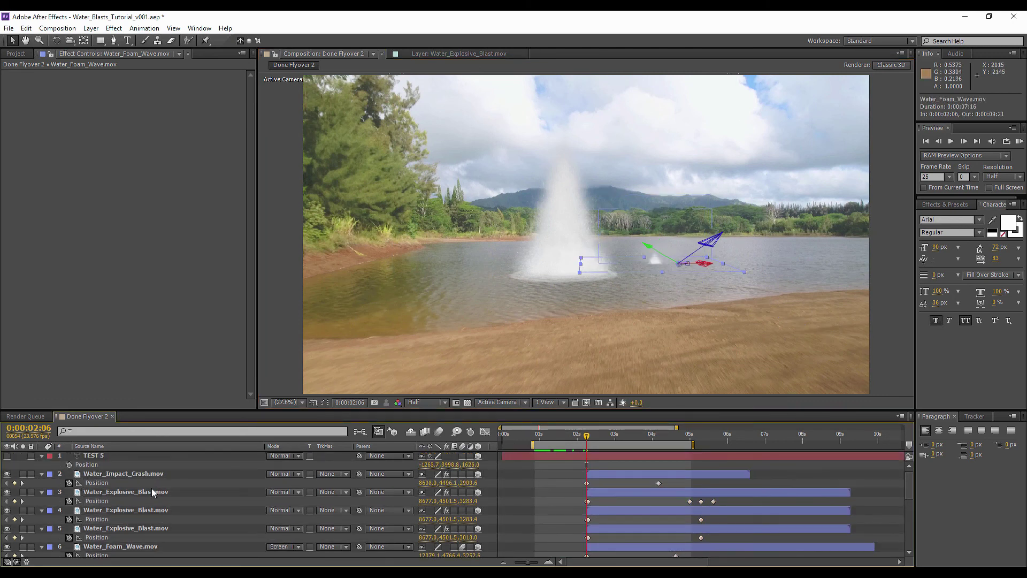
left_click(152, 492, "shift")
left_click(131, 477, "shift")
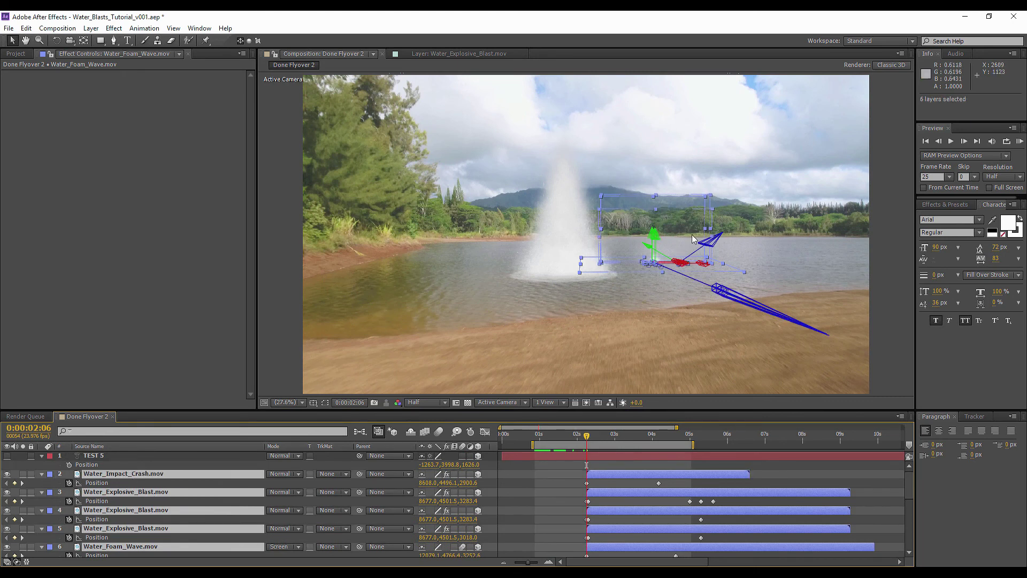
left_click_drag(655, 235, 656, 231)
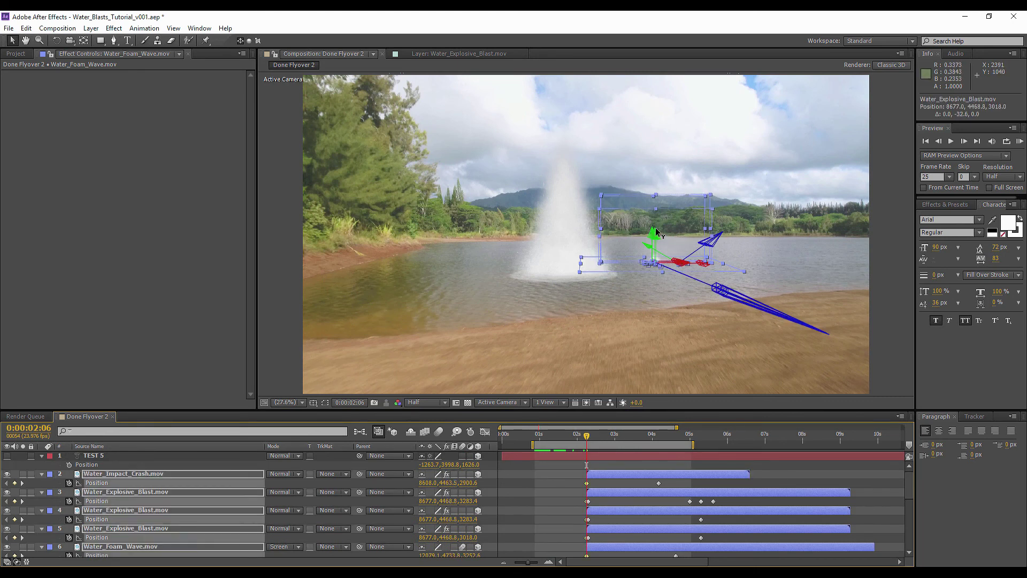
key("ctrl+z")
Push all the duplicates' Position keyframes farther back and slightly up, placing the Water_Impact_Crash copy at 8608.0, 4434.5, 3839.0
scroll(577, 476, "down", 1)
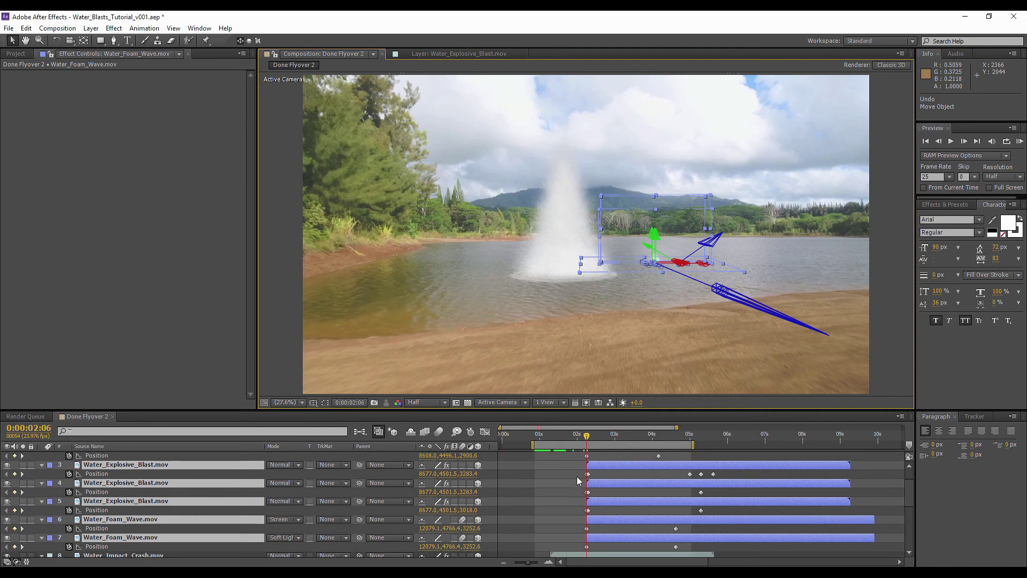
left_click_drag(566, 547, 766, 457)
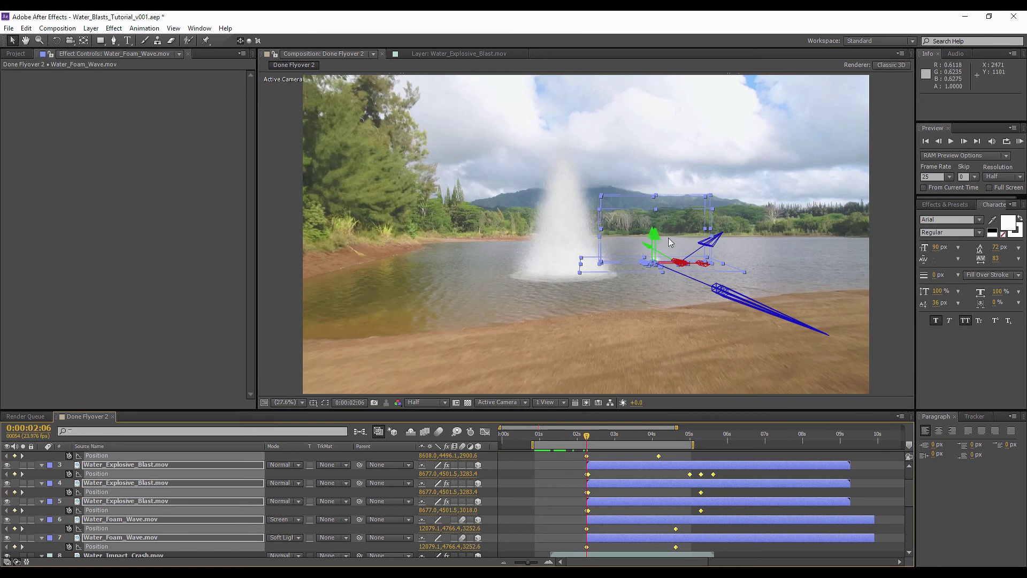
left_click_drag(673, 238, 672, 234)
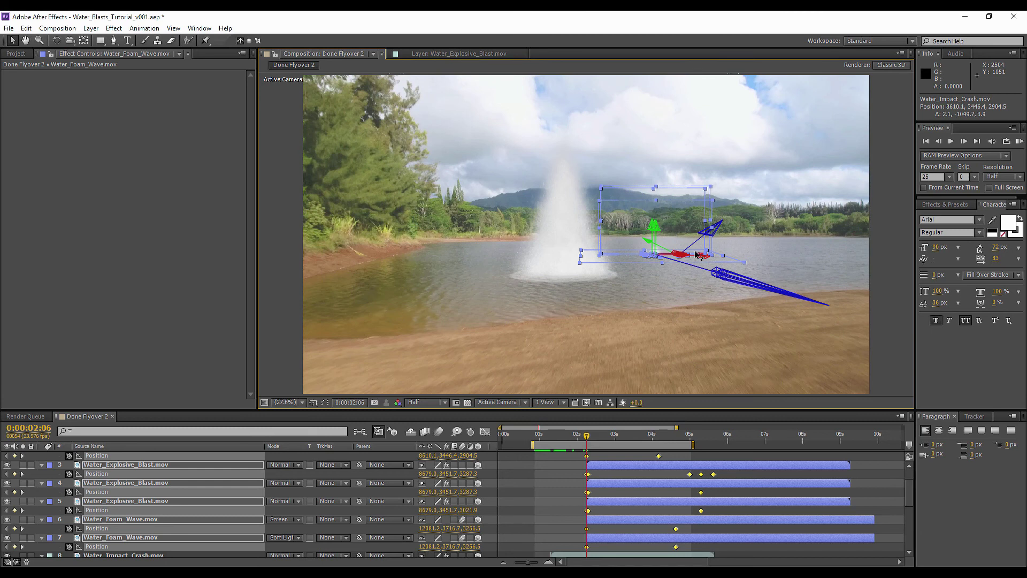
left_click_drag(696, 255, 720, 286)
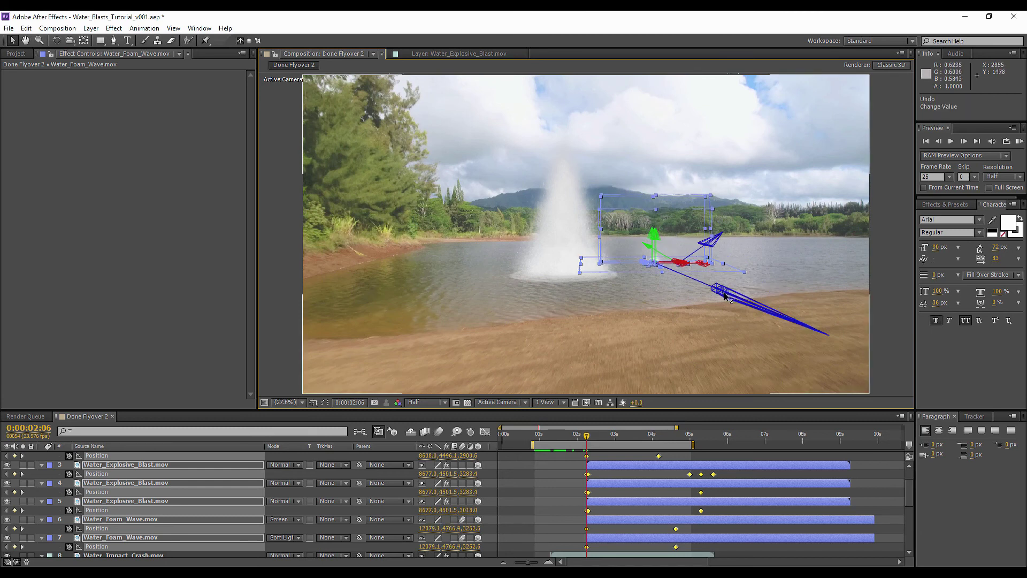
left_click_drag(725, 297, 663, 246)
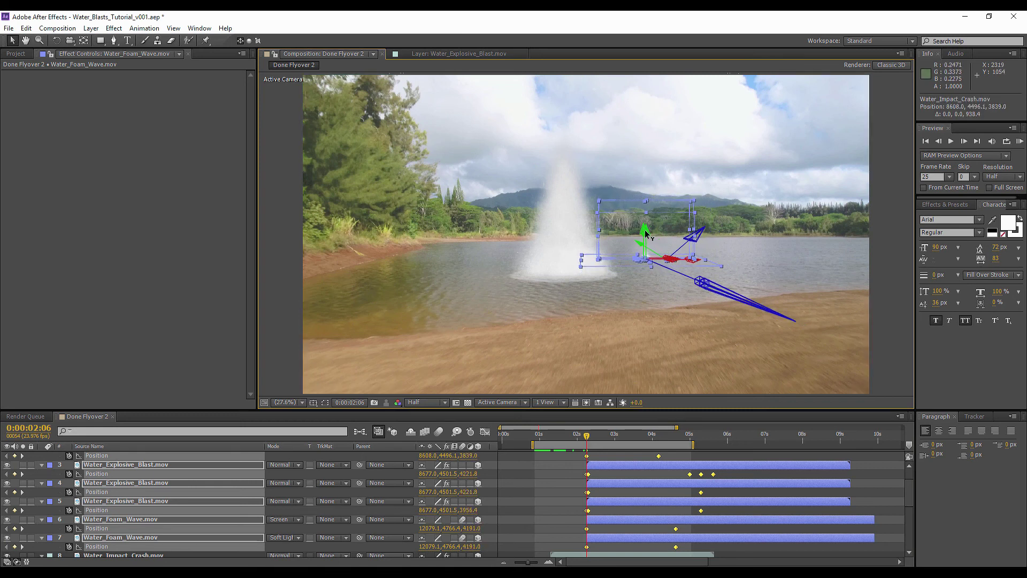
left_click_drag(647, 229, 647, 224)
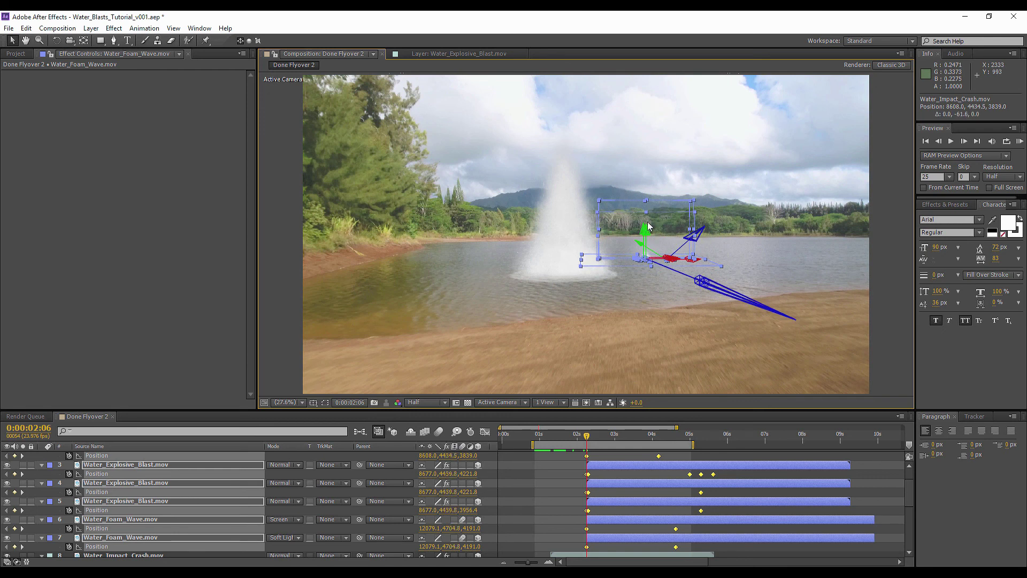
Render a RAM preview of both explosions and try shifting the duplicated layers sideways at 0:00:03:12
left_click(1016, 142)
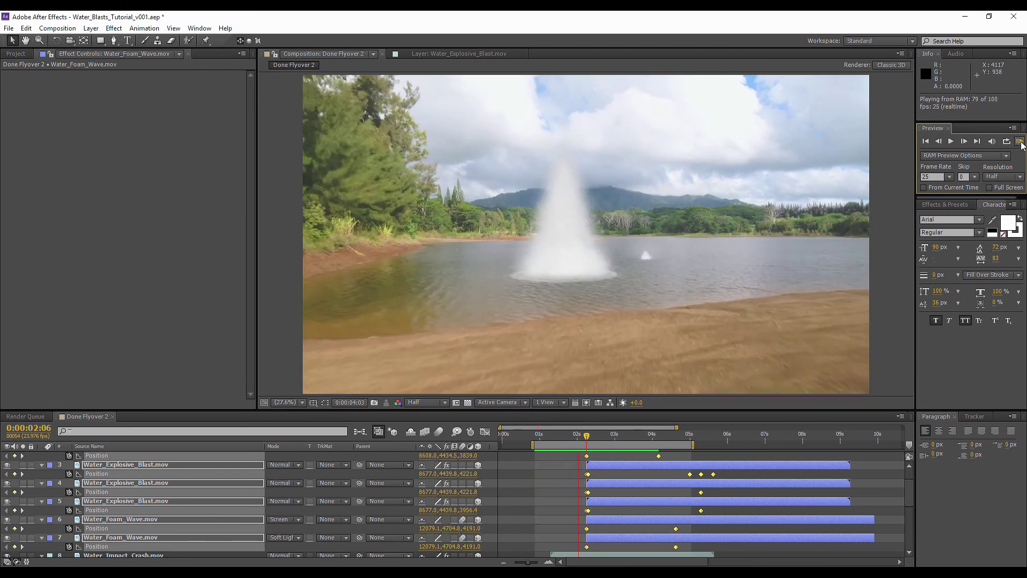
left_click(1021, 145)
left_click_drag(610, 439, 633, 439)
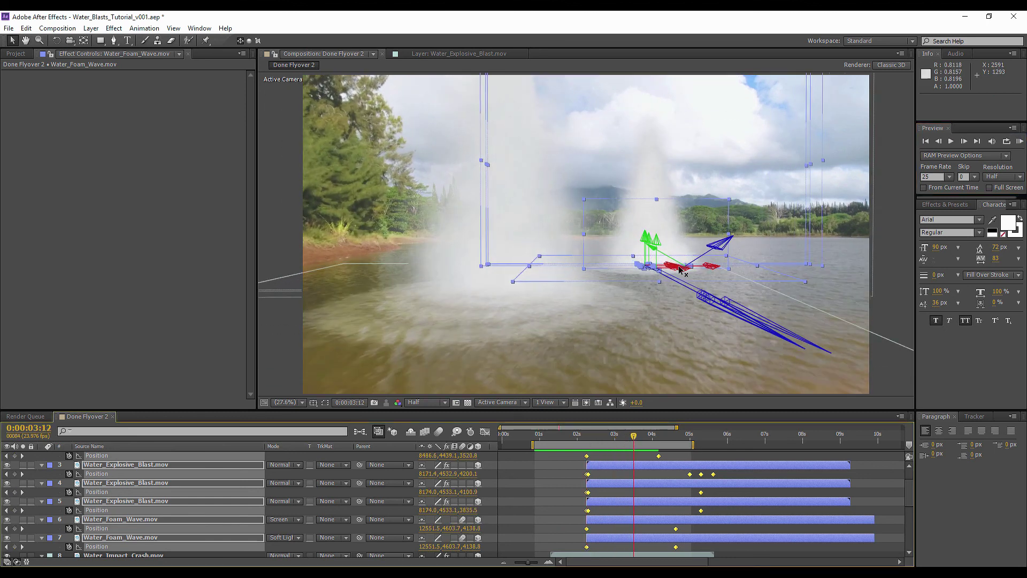
left_click_drag(669, 239, 677, 239)
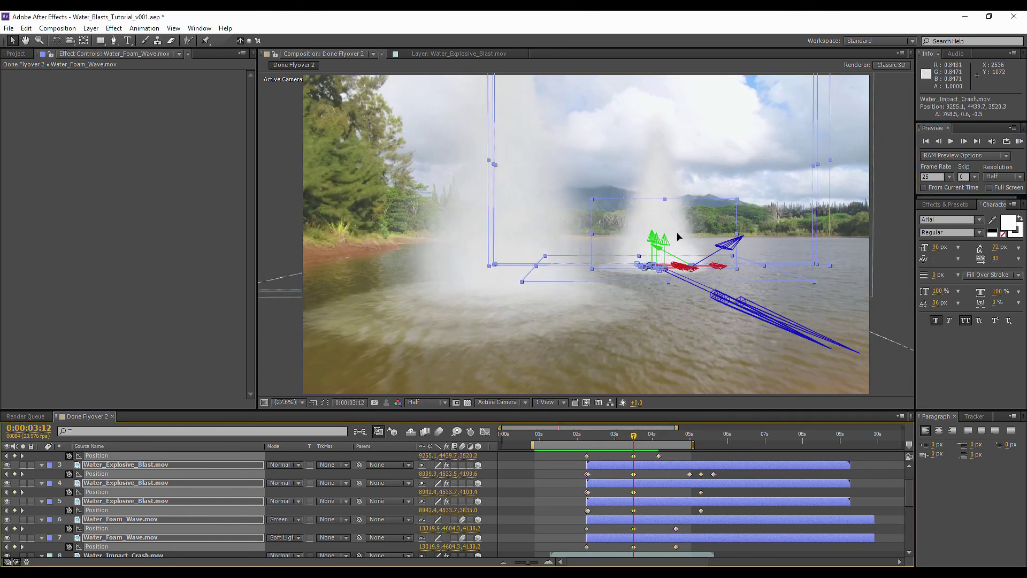
key("ctrl+z")
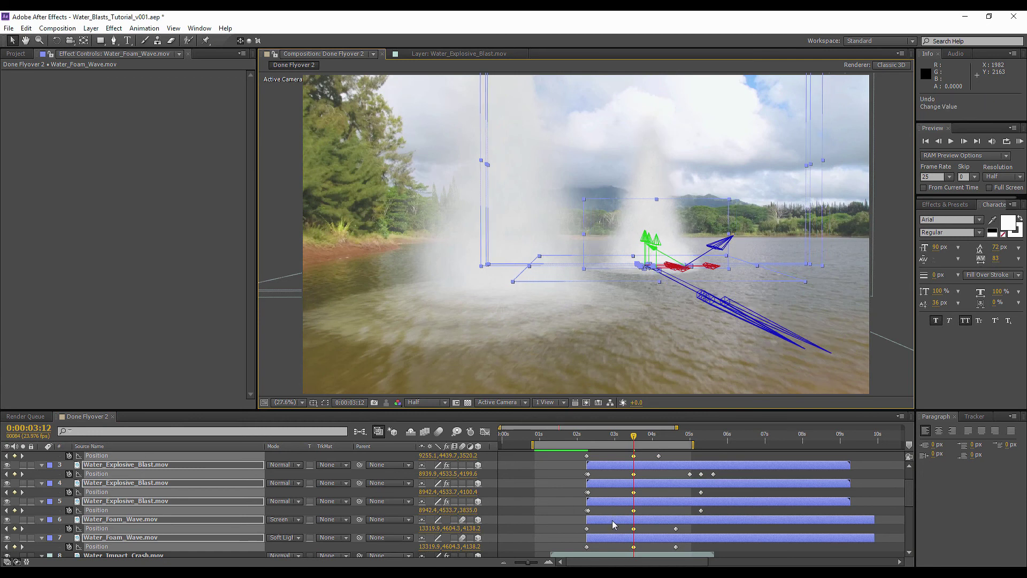
At 0:00:02:06, shift the duplicates' Position keyframes farther right, placing the Water_Impact_Crash copy at 10734.5, 4438.7, 3833.8
left_click(589, 440)
key("Page_Up")
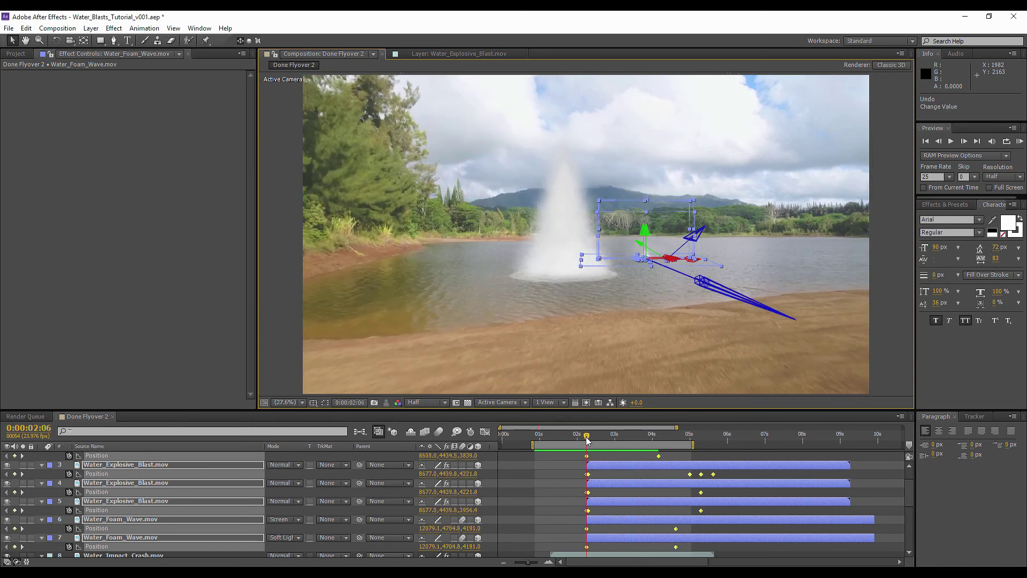
left_click_drag(669, 256, 680, 239)
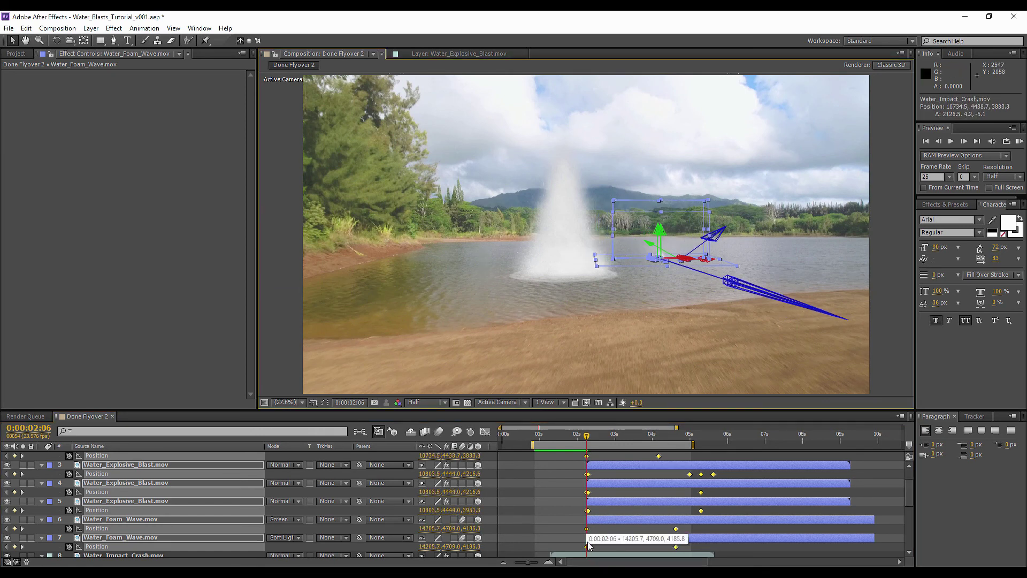
At 0:00:02:19, try moving the duplicated explosion much farther right across the lake
left_click(607, 437)
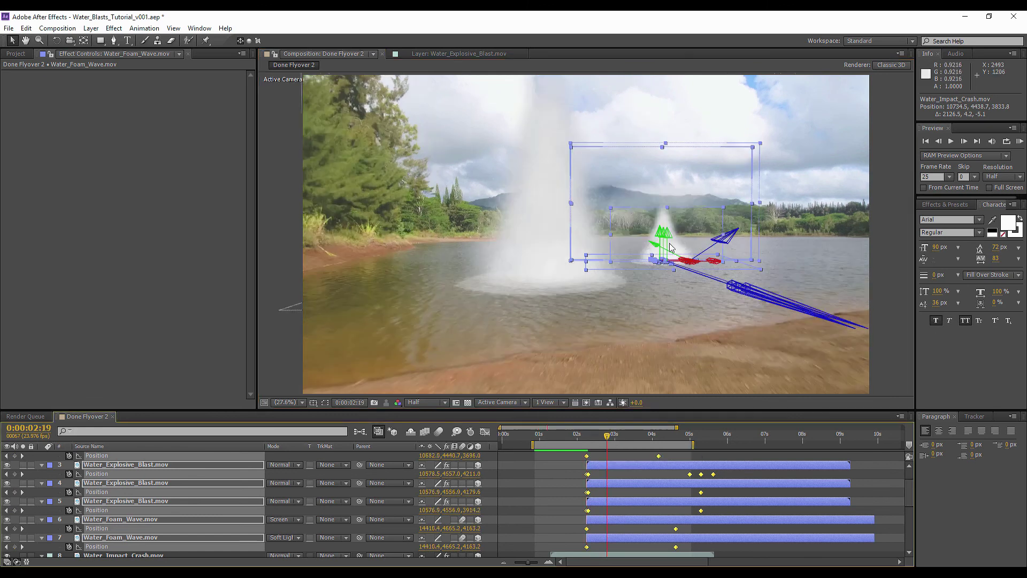
left_click_drag(701, 188, 745, 182)
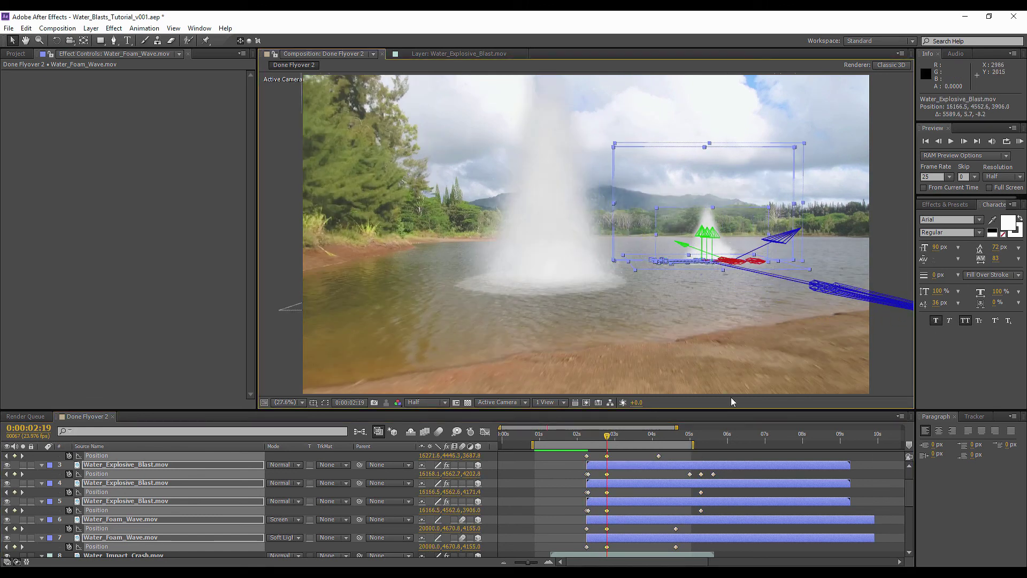
key("ctrl+z")
scroll(112, 499, "up", 2)
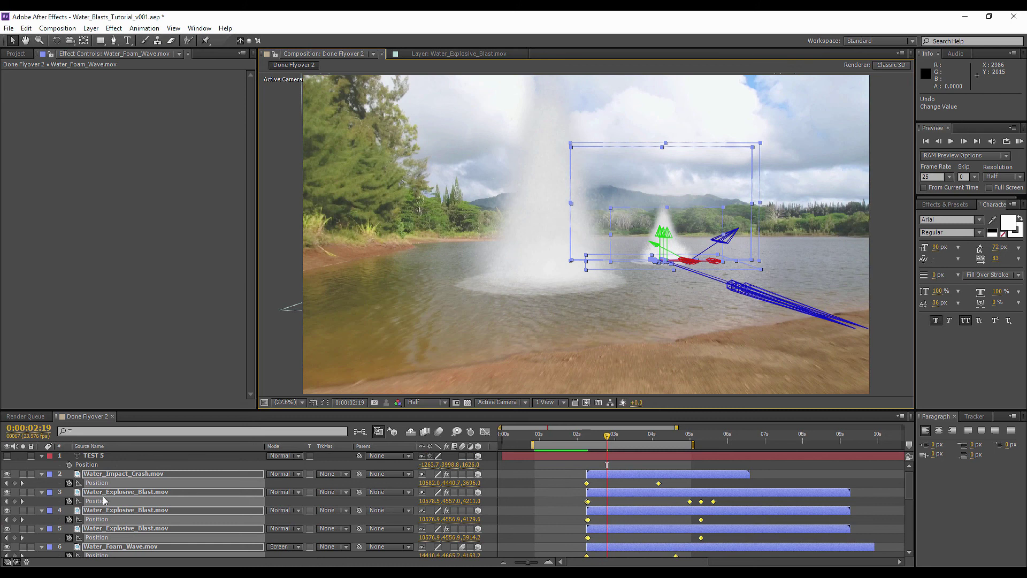
Duplicate the second explosion's six layers, giving the copies a pink label and stacking them directly above Track Null 1
key("ctrl+d")
left_click_drag(92, 473, 92, 469)
left_click(51, 477)
left_click(80, 436)
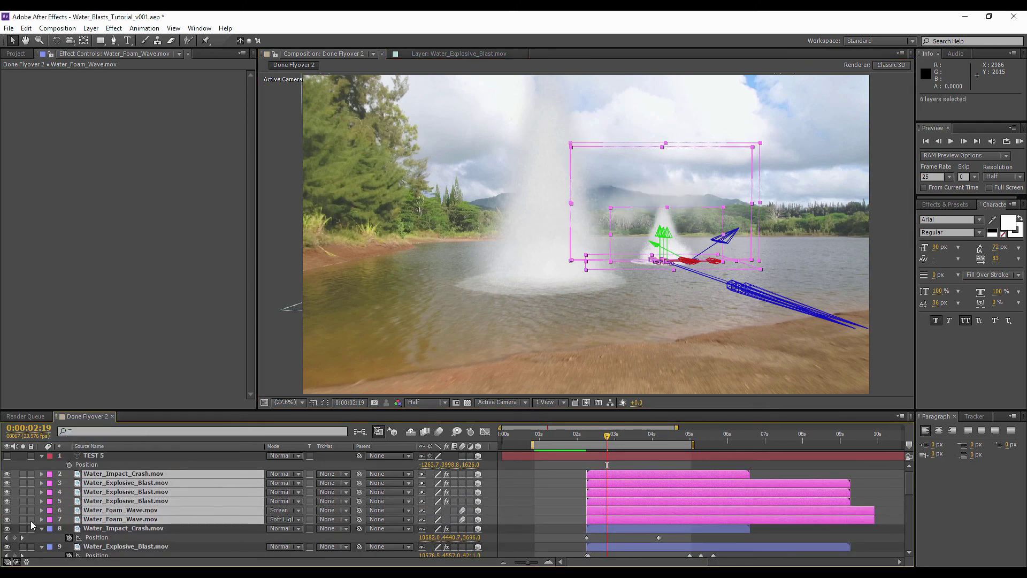
left_click_drag(111, 475, 143, 510)
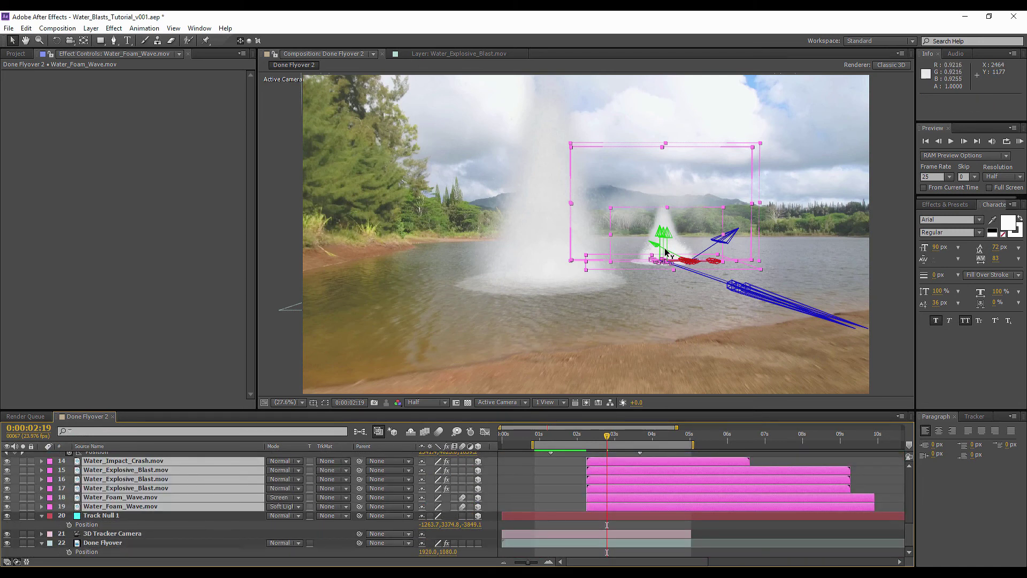
left_click_drag(760, 296, 514, 218)
left_click_drag(576, 215, 730, 220)
key("ctrl+z")
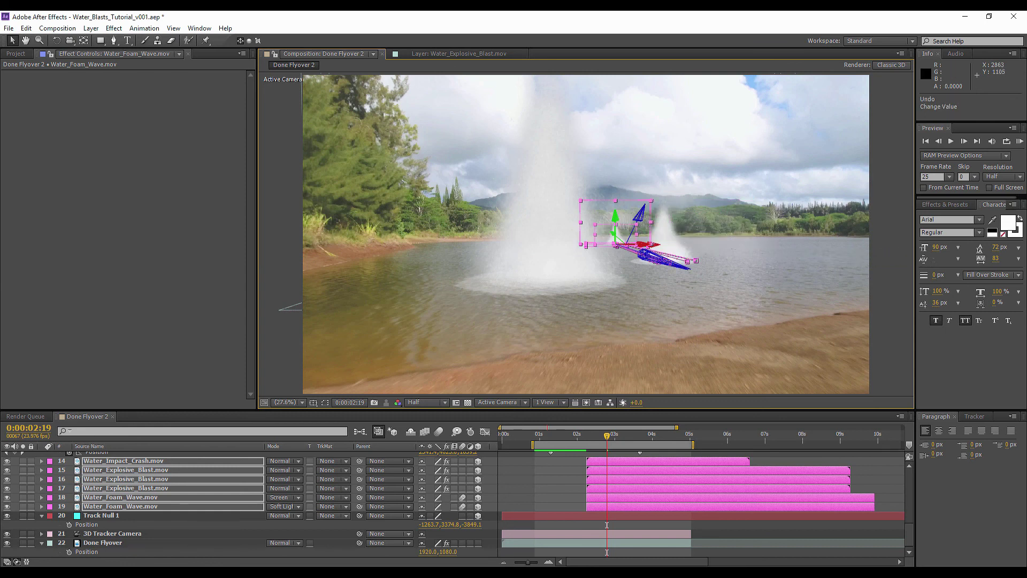
key("p")
key("ctrl+shift+z")
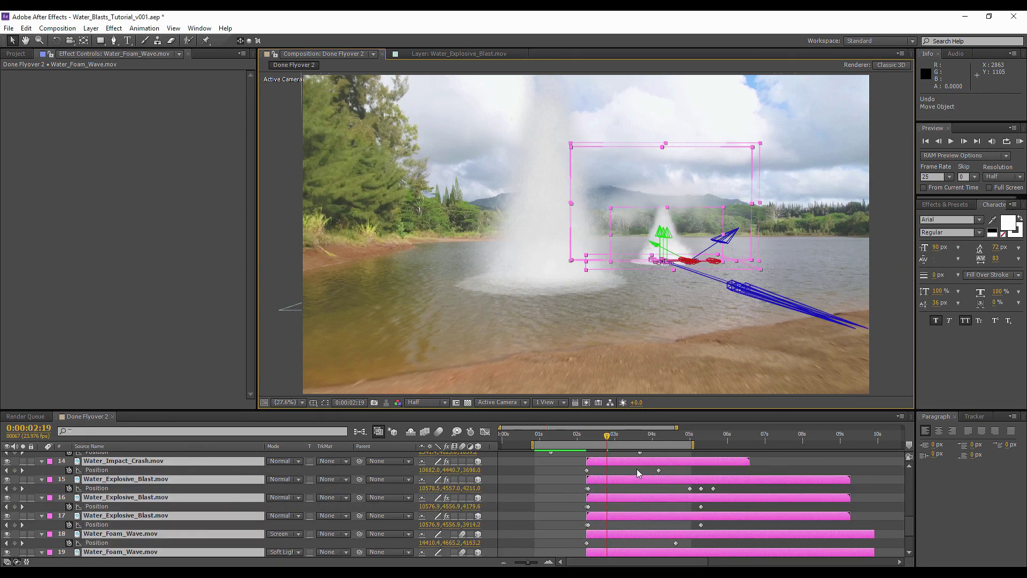
At 0:00:02:06, move all the pink copies' Position keyframes far back across the lake, placing Water_Impact_Crash at 25987.8, 4468.5, 11464.9
left_click_drag(591, 439, 587, 437)
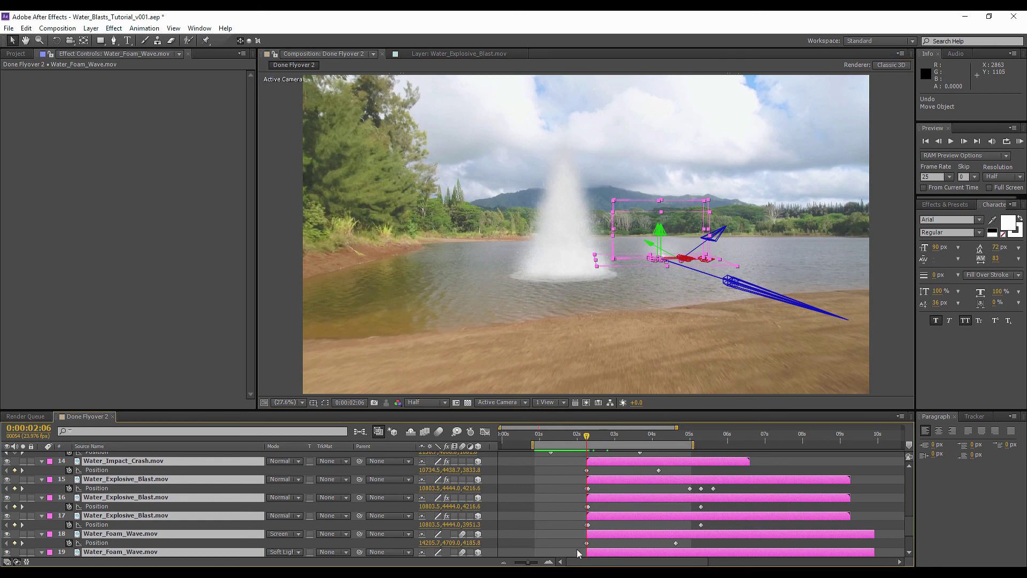
scroll(572, 540, "down", 1)
left_click_drag(576, 534, 749, 476)
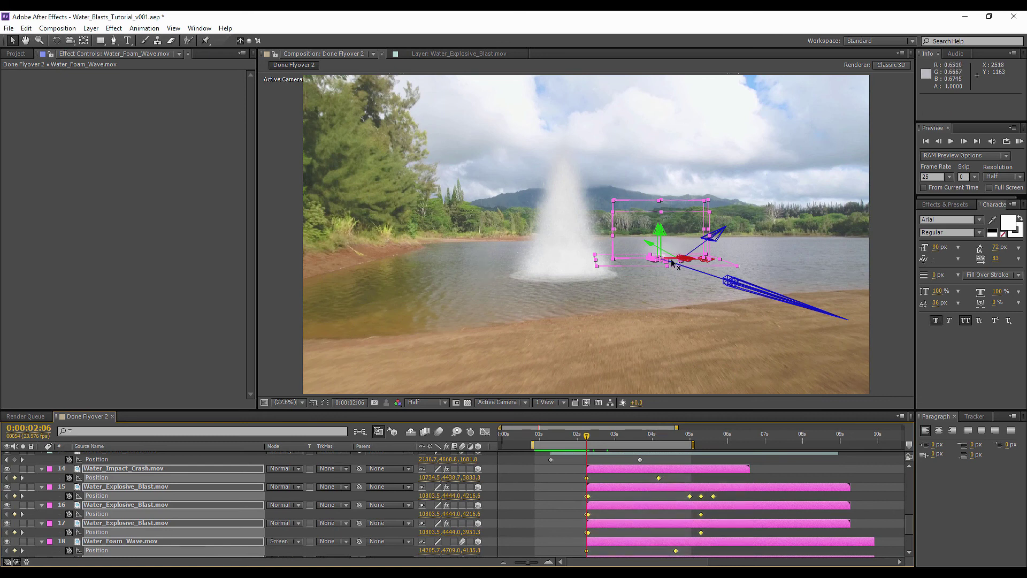
left_click_drag(741, 288, 685, 260)
left_click_drag(645, 231, 710, 222)
left_click_drag(822, 264, 774, 253)
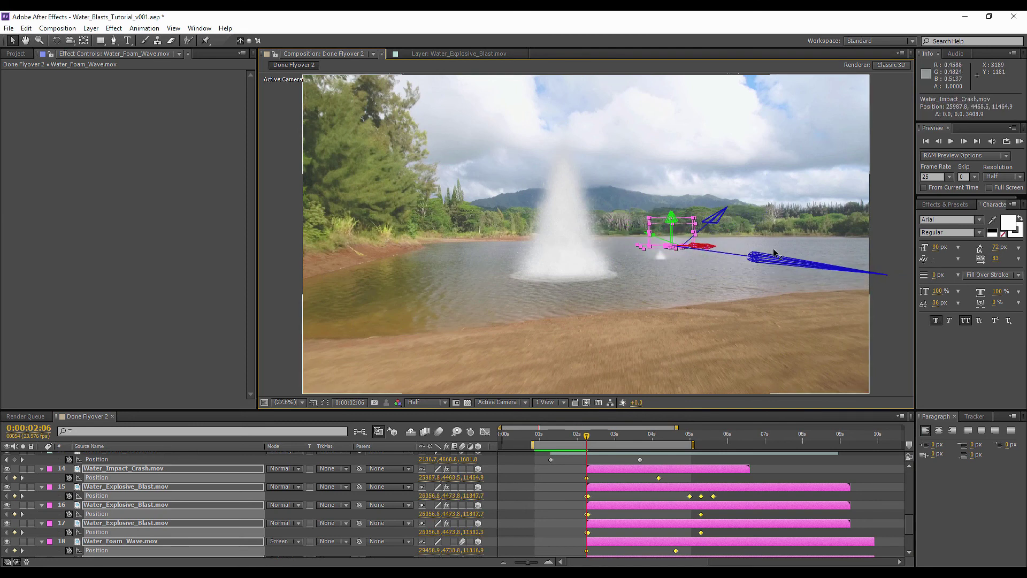
left_click(780, 469)
Preview the third explosion and shift its six pink layers 18 frames earlier, starting at 0:00:01:12
left_click(1020, 142)
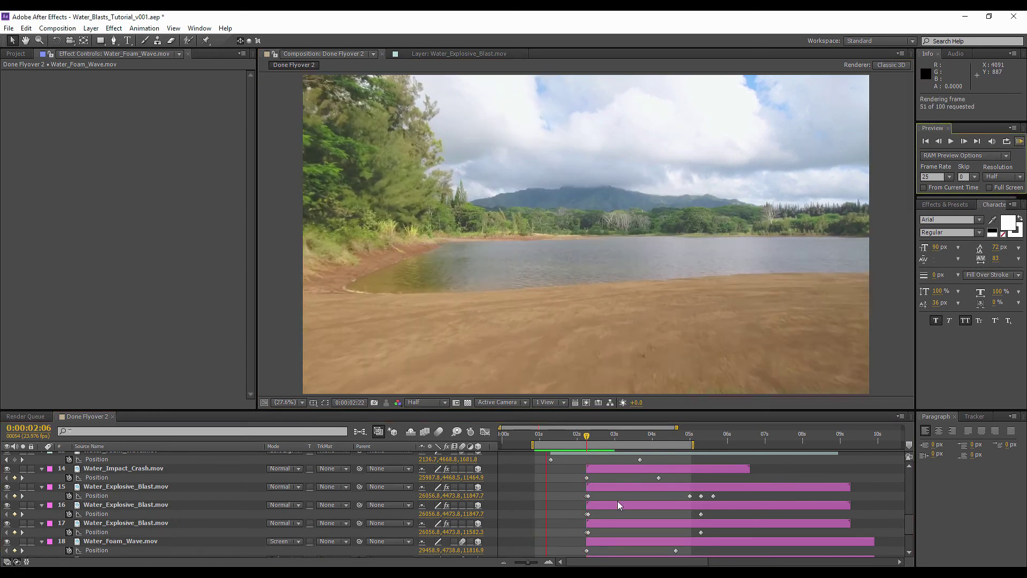
left_click(603, 469)
scroll(610, 476, "down", 2)
left_click(605, 505, "shift")
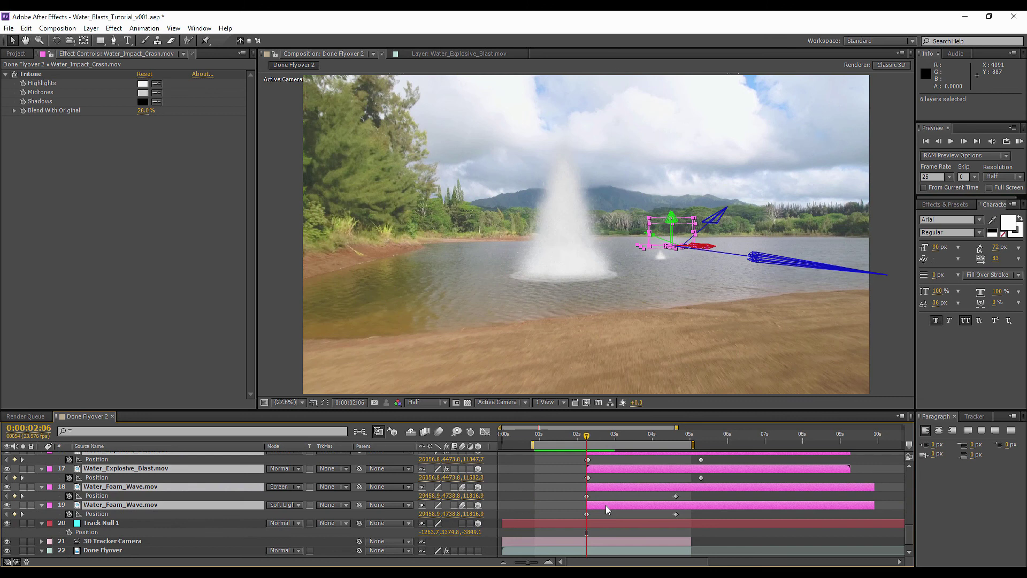
left_click_drag(620, 505, 594, 504)
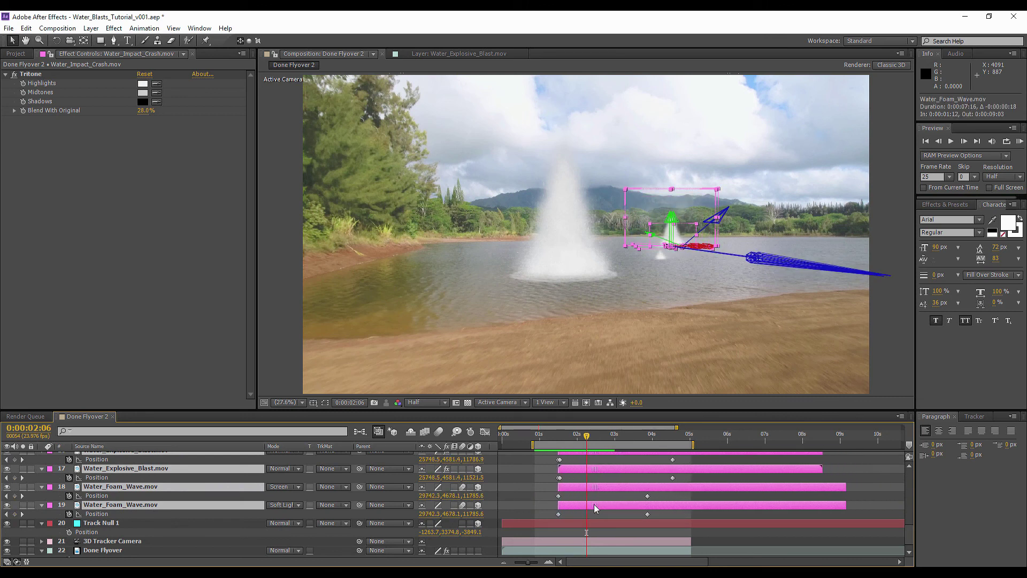
left_click(707, 531)
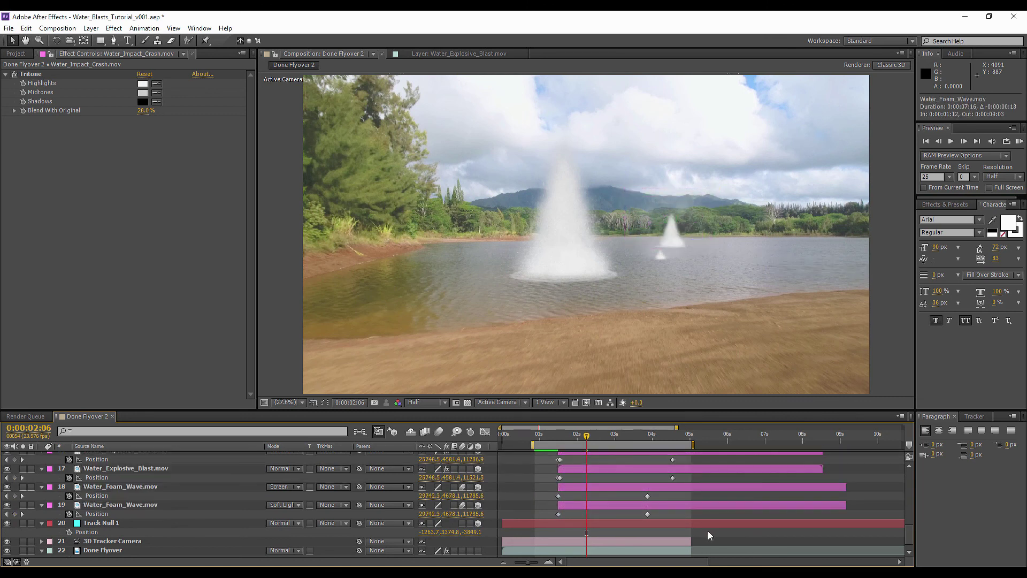
Preview the new timing and shift all six pink layers another 0:00:01:07 earlier, starting at 0:00:00:05
left_click(1020, 142)
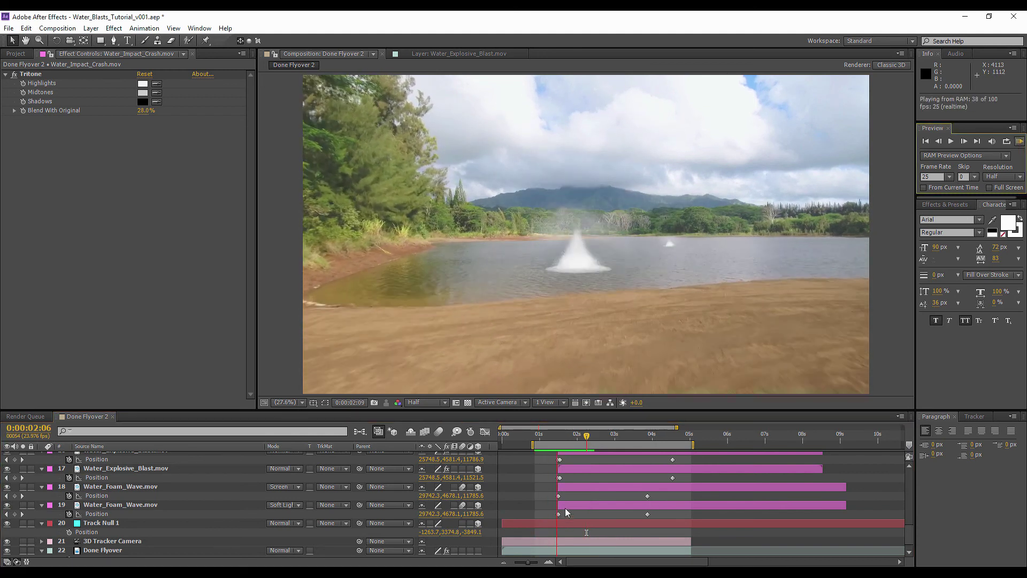
left_click(568, 506)
scroll(578, 492, "up", 2)
left_click(579, 470, "shift")
left_click_drag(579, 470, 529, 470)
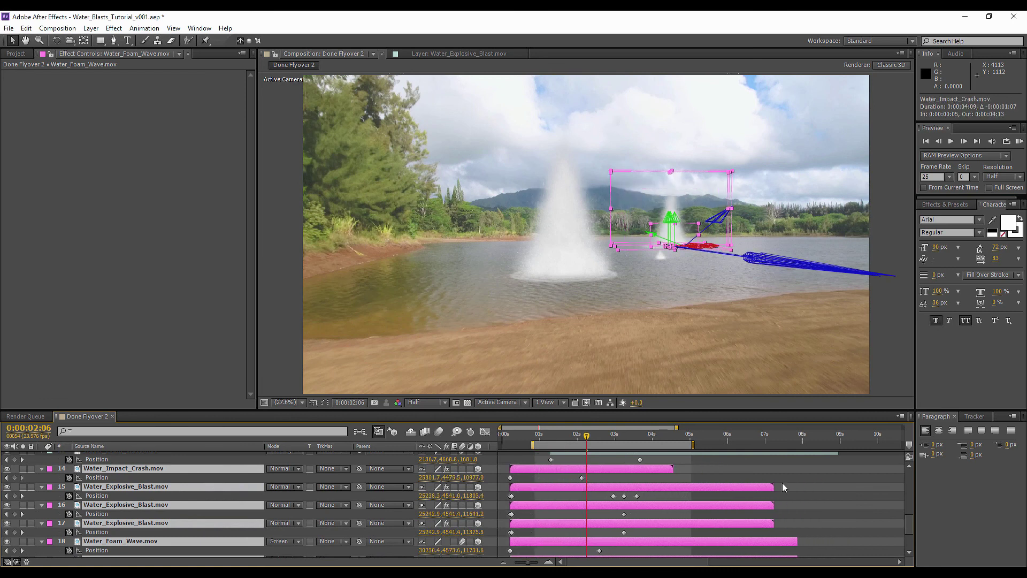
Extend the work area's start to near the beginning of the composition and preview the three explosions
left_click(819, 467)
left_click(1019, 141)
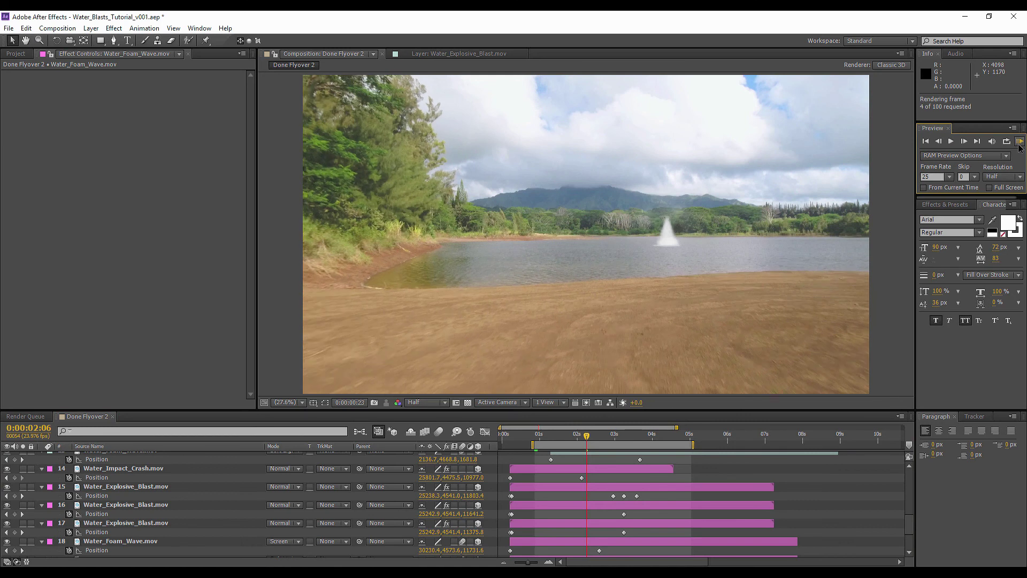
left_click_drag(533, 445, 505, 445)
left_click(1020, 141)
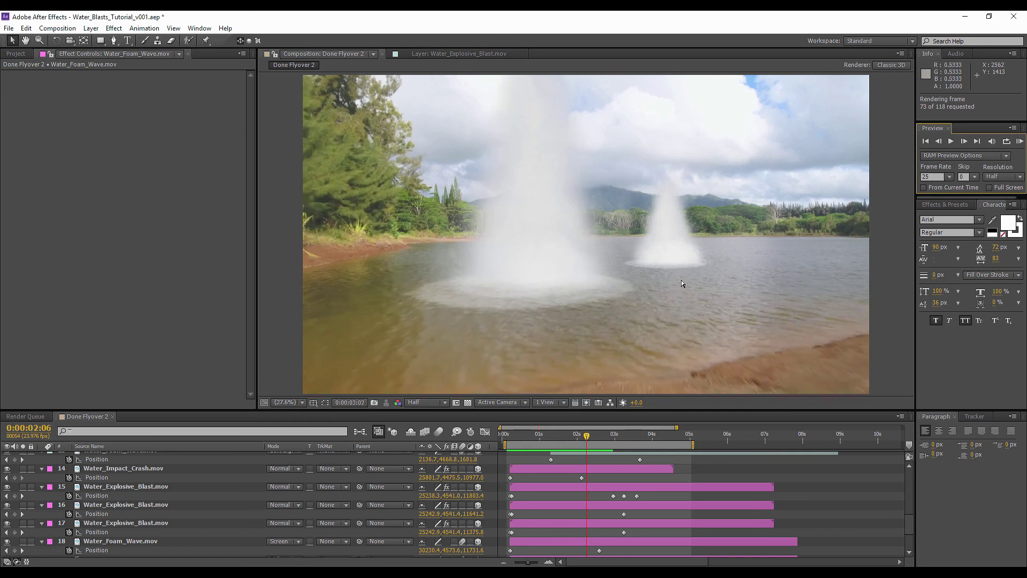
left_click(550, 435)
left_click(547, 434)
left_click_drag(535, 434, 586, 439)
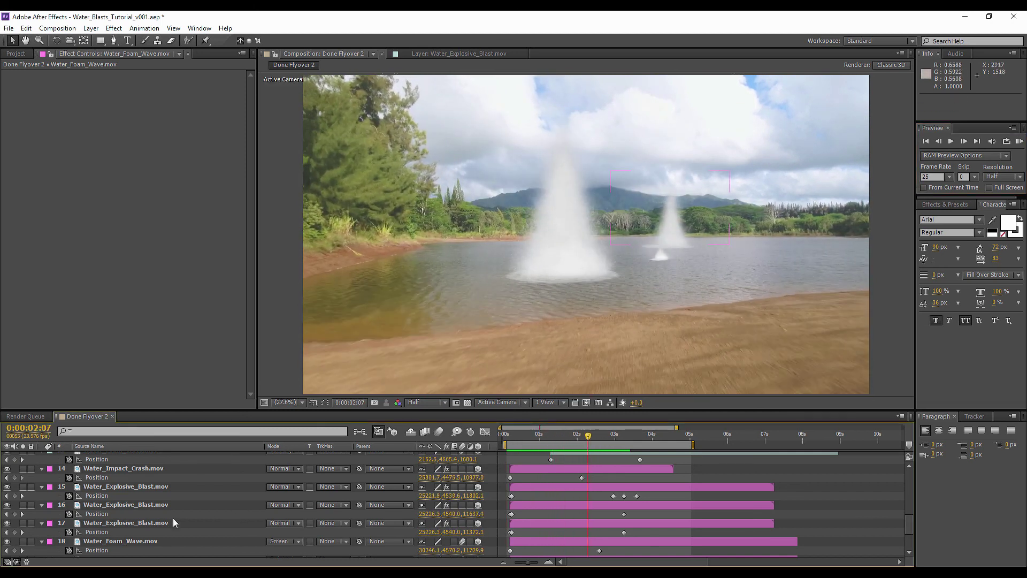
Duplicate layer 11, Water_Explosive_Blast, and flip the copy vertically at 0:00:01:07 with a Scale of about 1003, -1221, 1003%
scroll(172, 518, "up", 5)
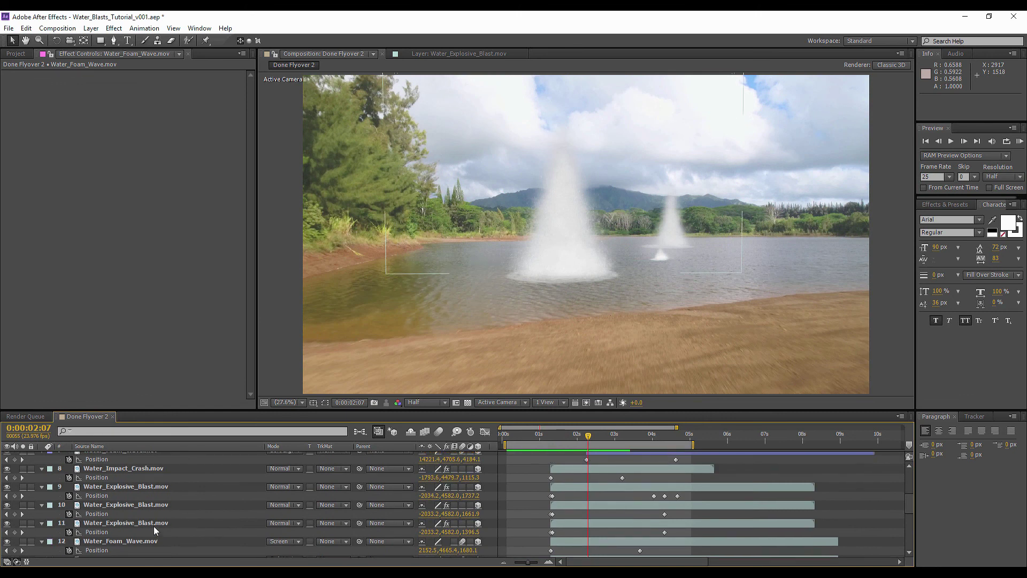
left_click(154, 524)
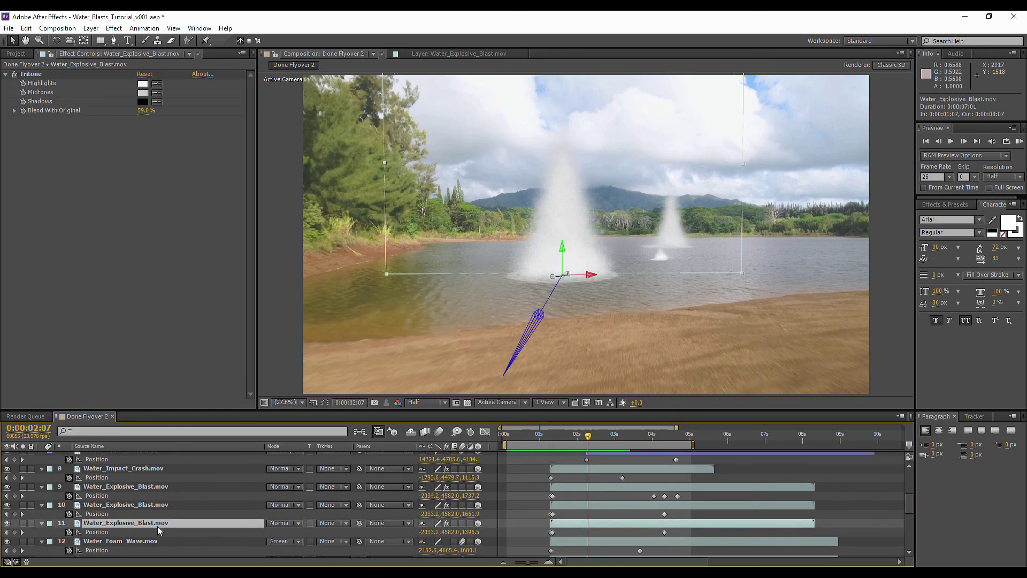
key("ctrl+d")
left_click_drag(565, 434, 550, 442)
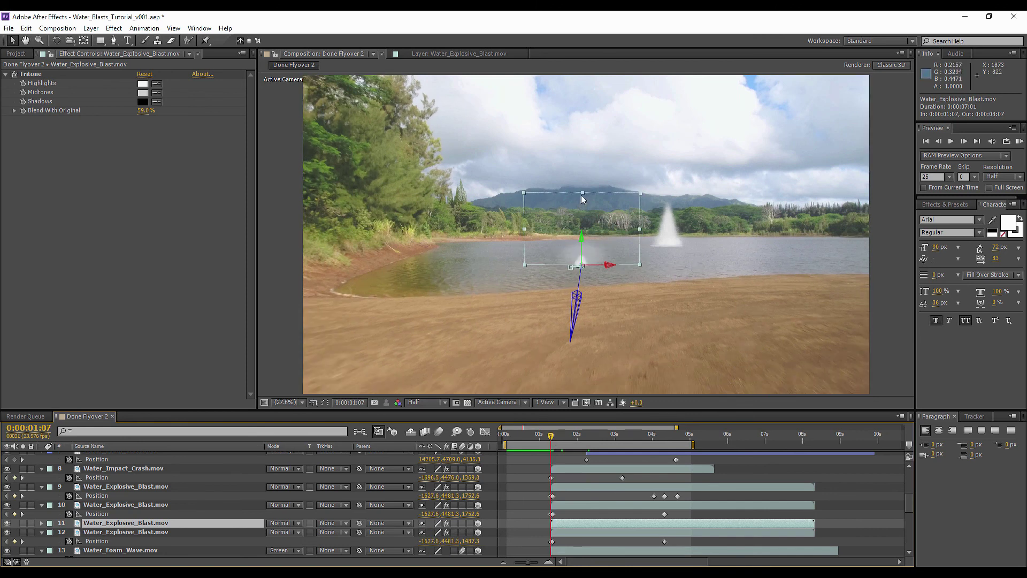
key("s")
left_click(620, 533)
left_click(634, 534)
left_click_drag(631, 533, 541, 545)
left_click_drag(582, 192, 586, 351)
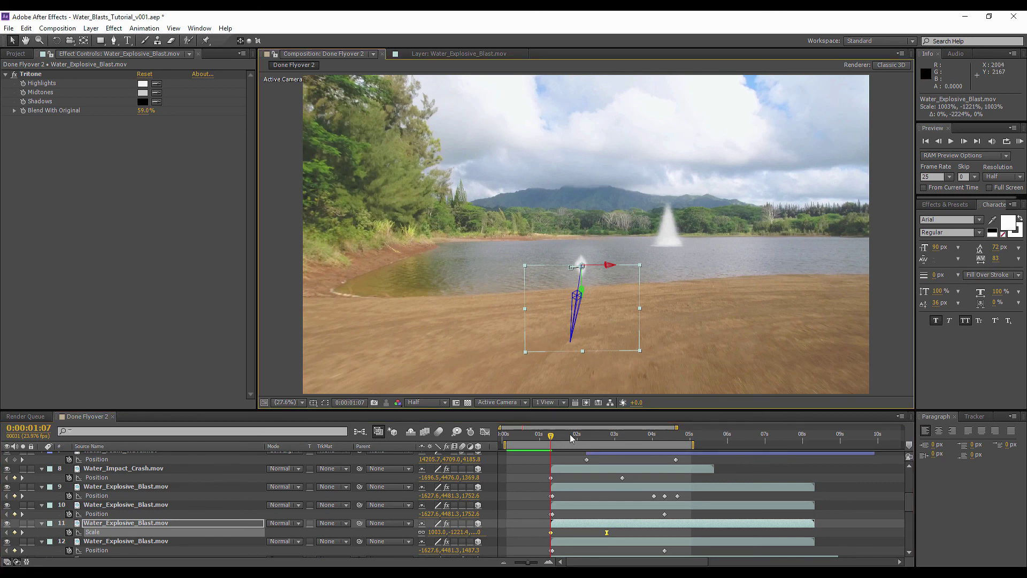
Delete the flipped copy's Scale keyframe at 0:00:02:19 and keyframe its Scale at about 1610, -1960% at 0:00:03:01
left_click_drag(557, 441, 572, 440)
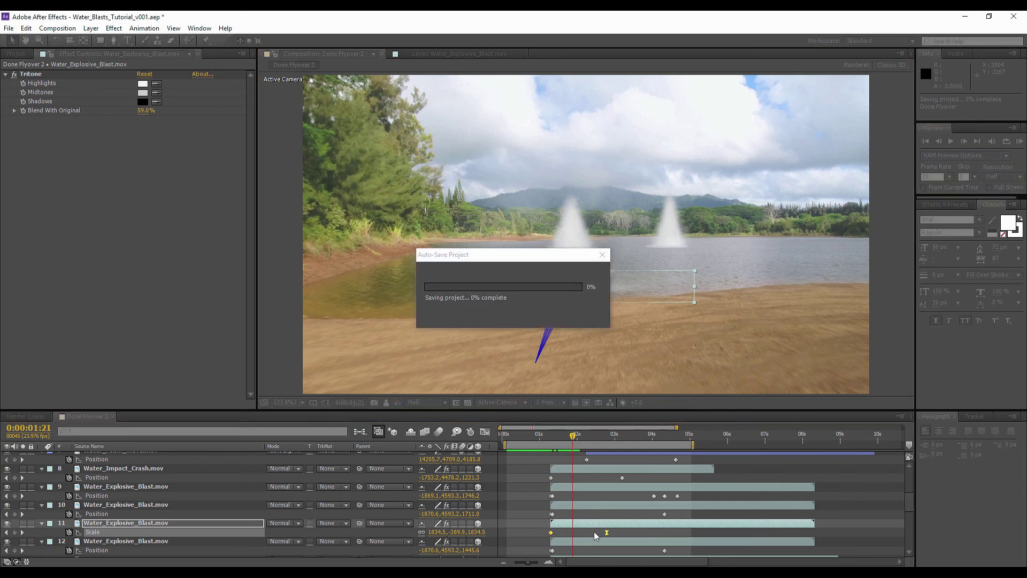
left_click(607, 532)
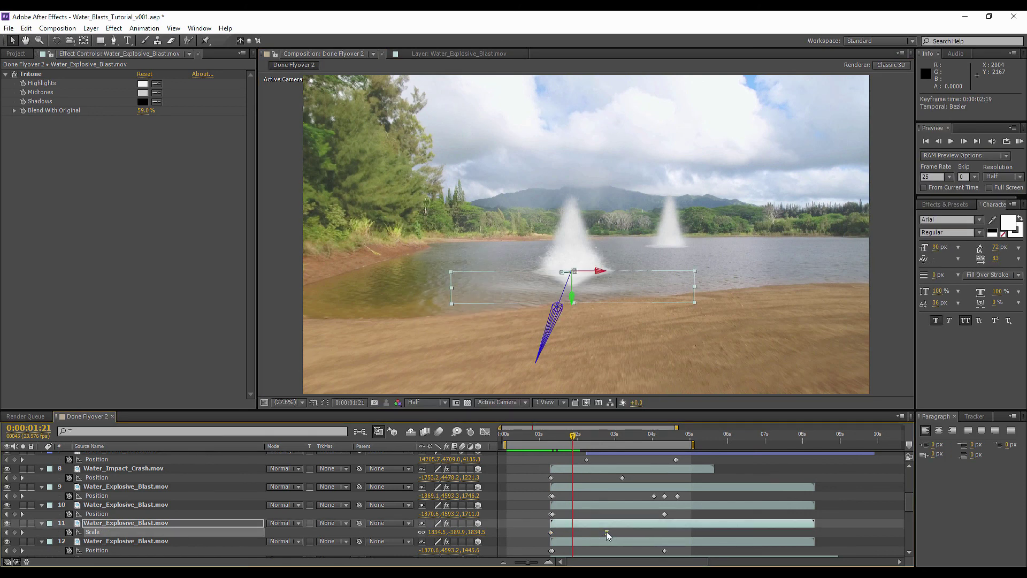
key("Delete")
left_click_drag(550, 433, 615, 435)
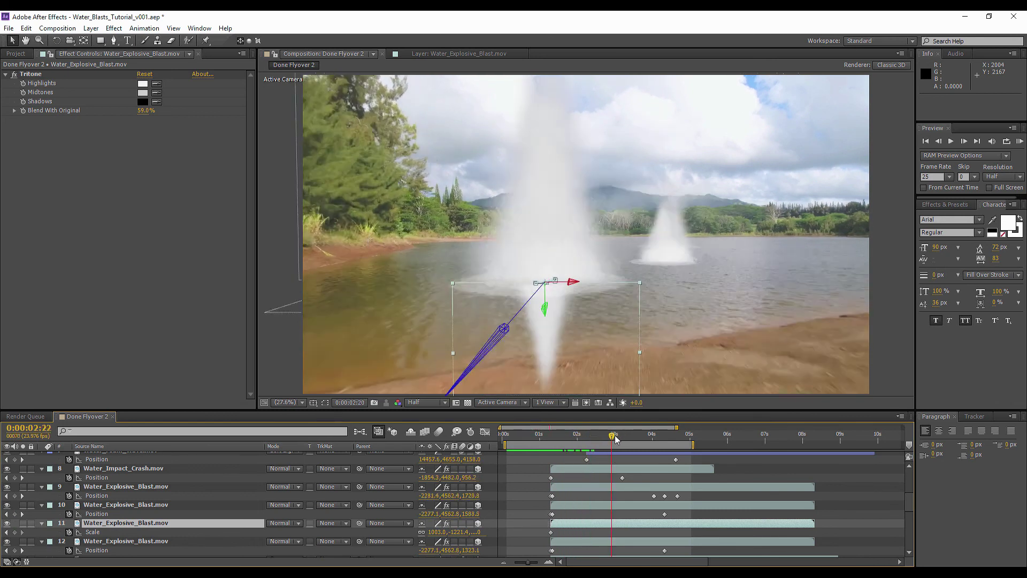
left_click_drag(438, 532, 728, 500)
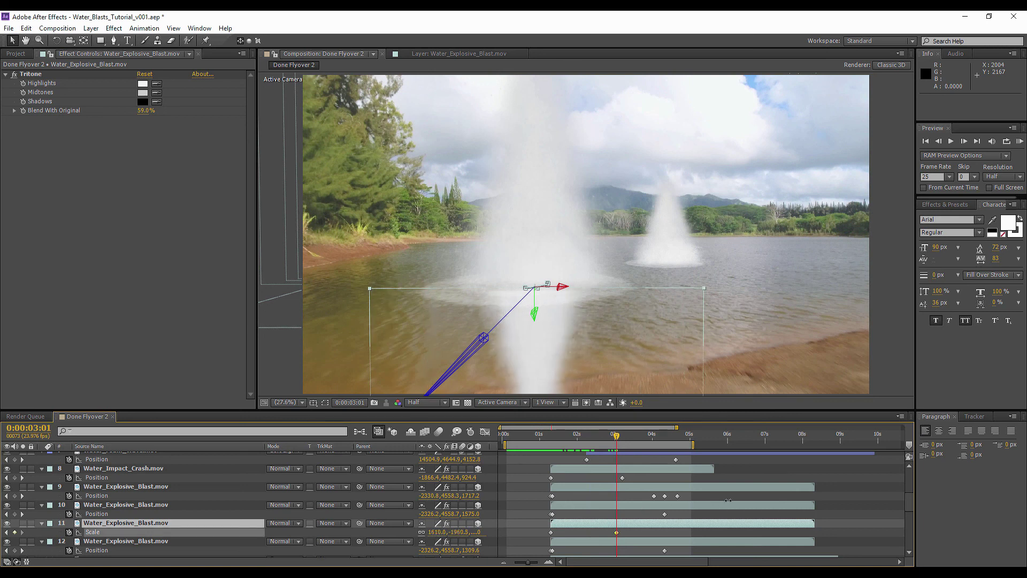
Set the flipped Water_Explosive_Blast copy to Soft Light blending and 69% opacity
key("t")
left_click(280, 523)
left_click(312, 261)
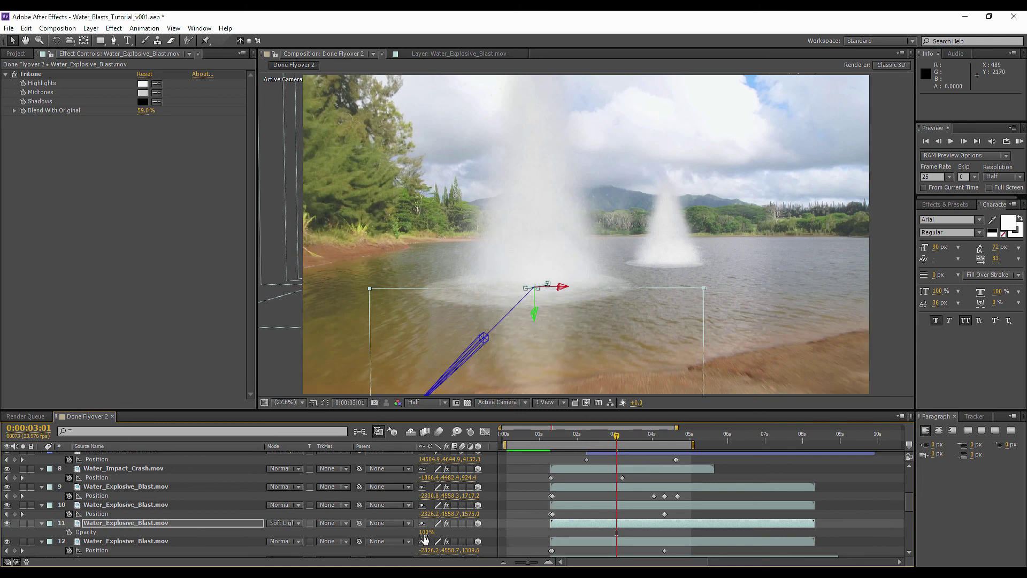
left_click_drag(424, 537, 405, 532)
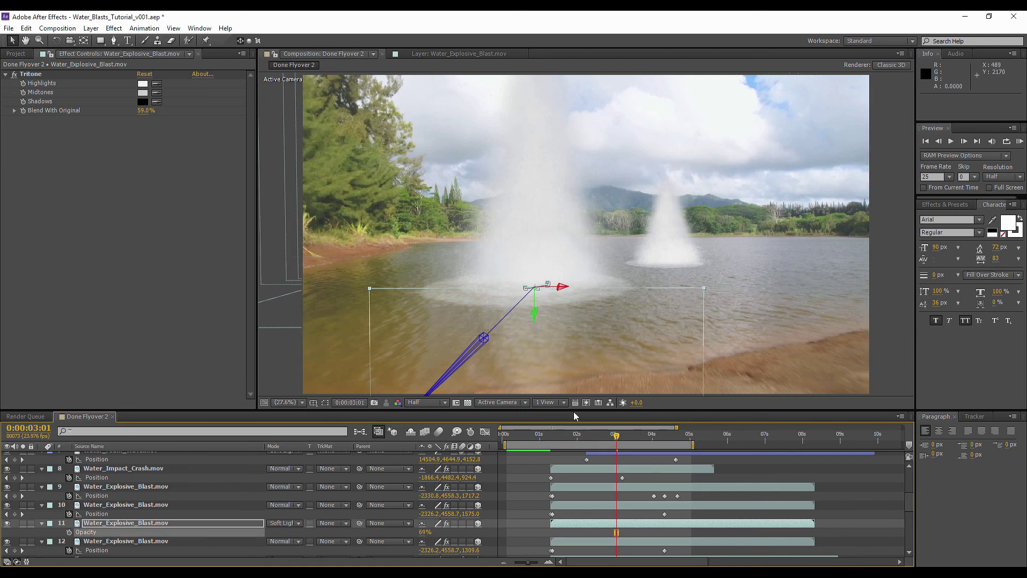
Draw a wide rectangular mask over the upper part of the flipped blast and feather it by 166 pixels
key("comma")
left_click(101, 41)
key("f")
left_click(92, 524)
key("f")
key("comma")
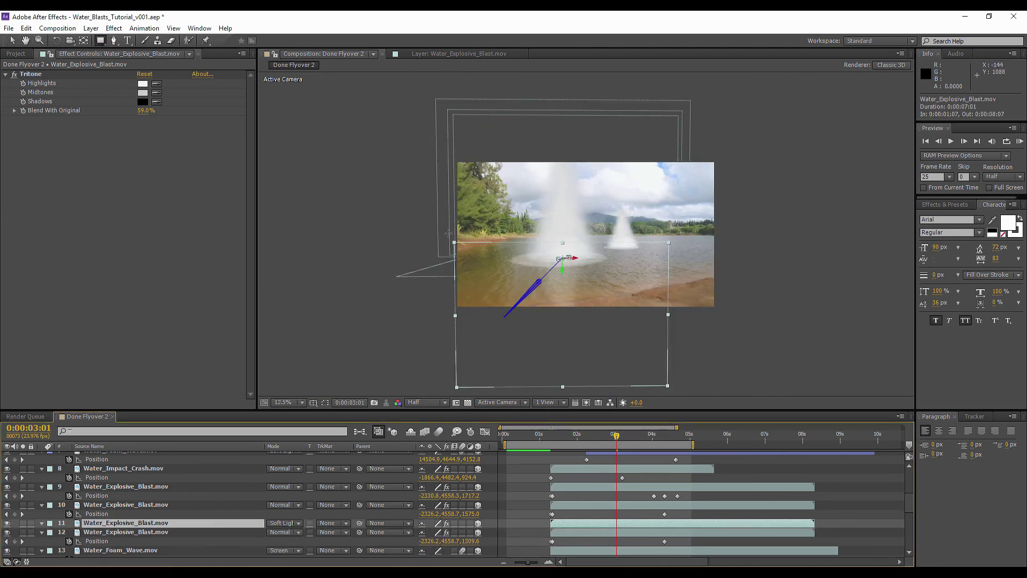
mouse_move(403, 201)
left_mouse_down()
mouse_move(669, 298)
mouse_move(715, 297)
mouse_move(695, 286)
left_mouse_up()
key("f")
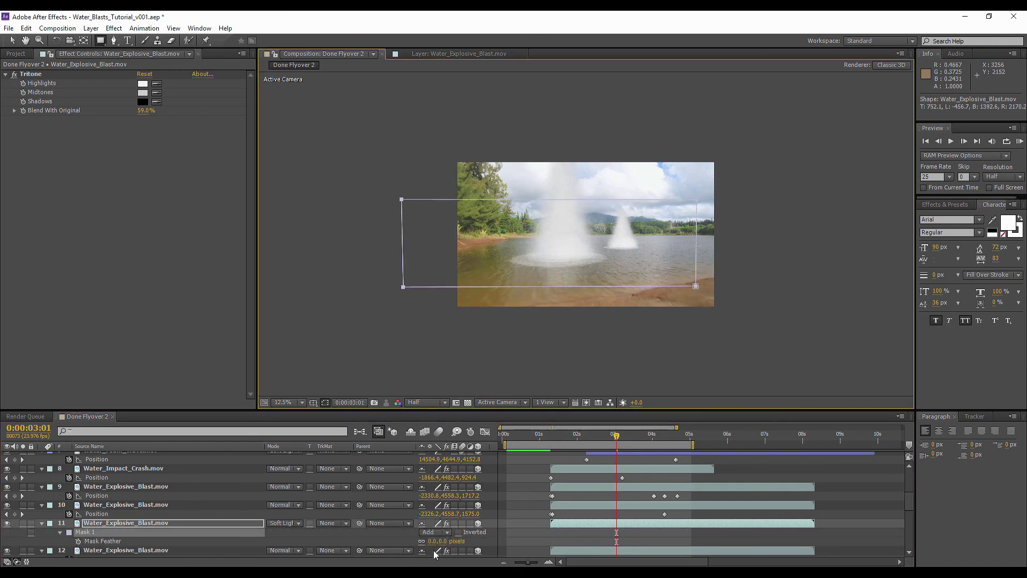
left_click_drag(442, 540, 682, 487)
left_click(538, 511)
left_click(284, 402)
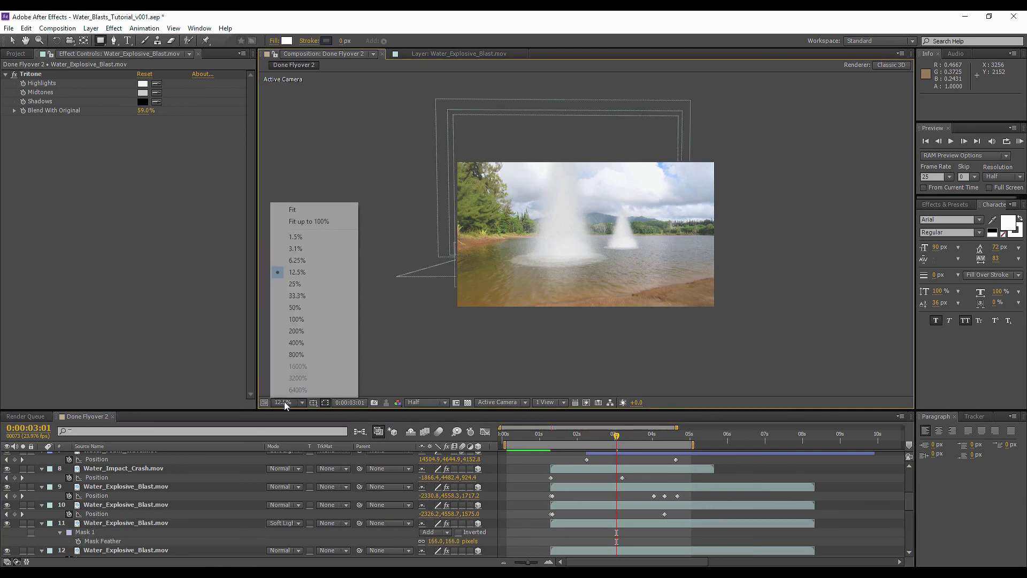
left_click(292, 209)
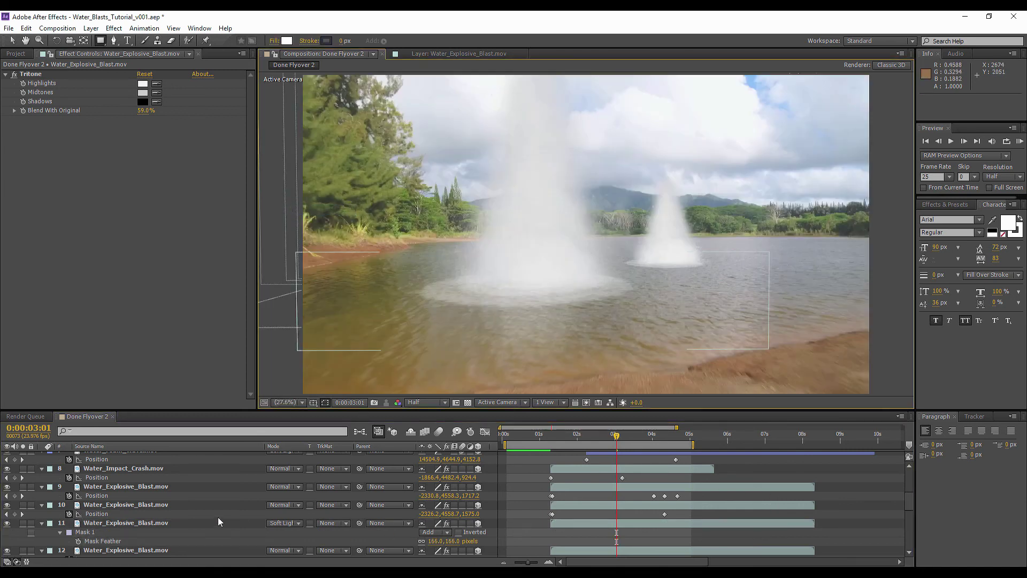
Raise the flipped blast's opacity to 88% and preview the water reflection
left_click(161, 523)
key("t")
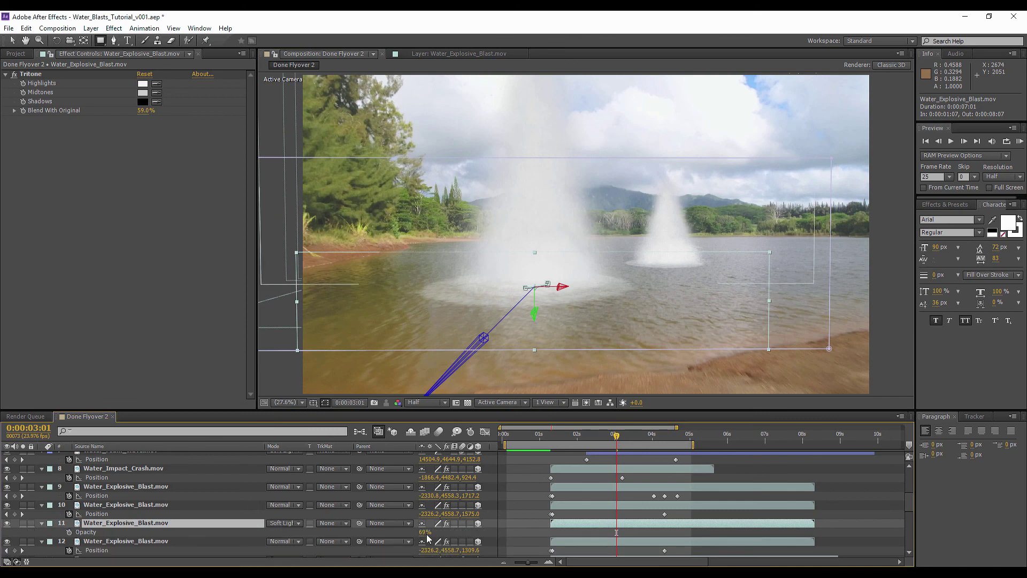
left_click_drag(439, 532, 437, 531)
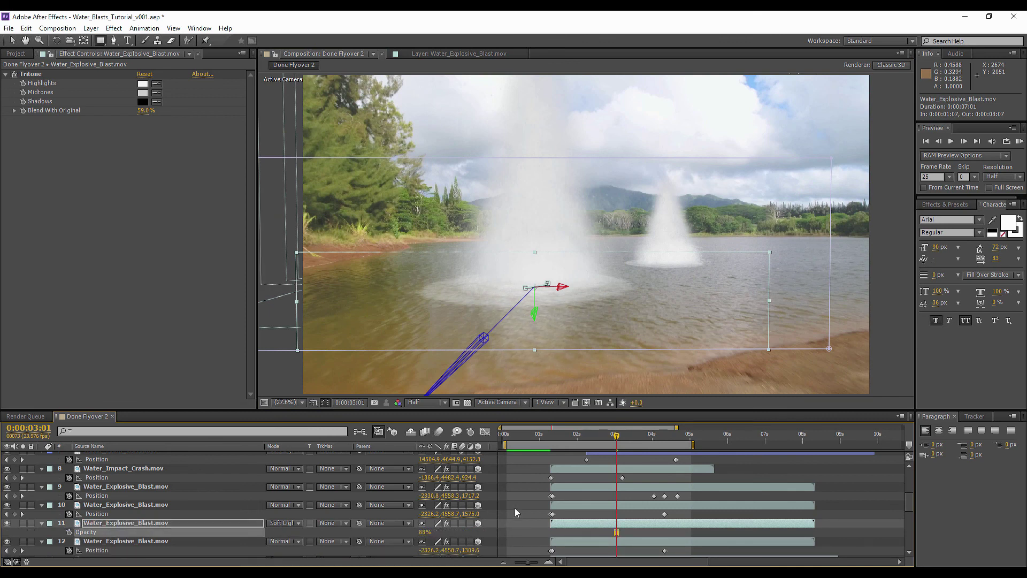
left_click(514, 508)
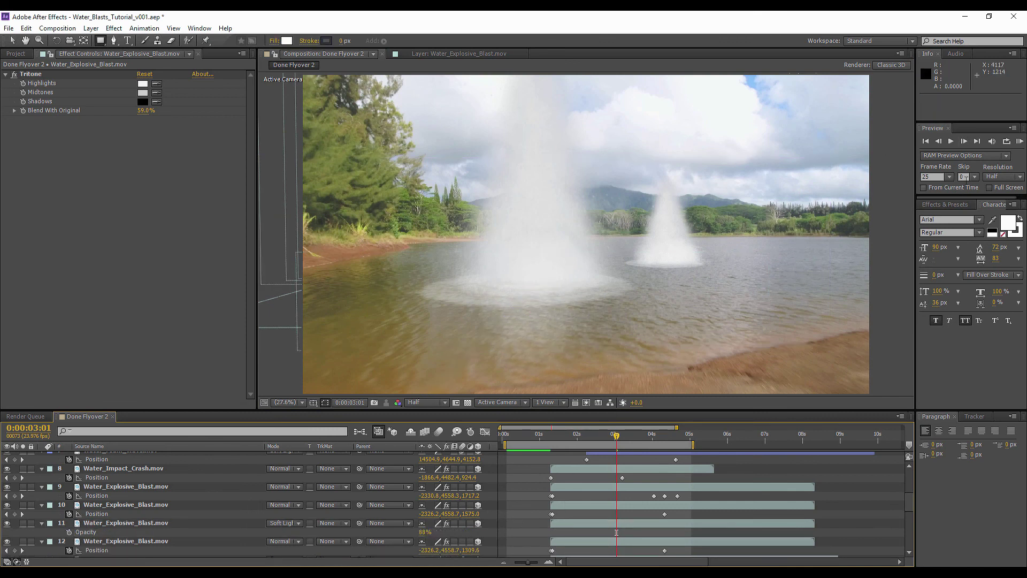
left_click(1020, 142)
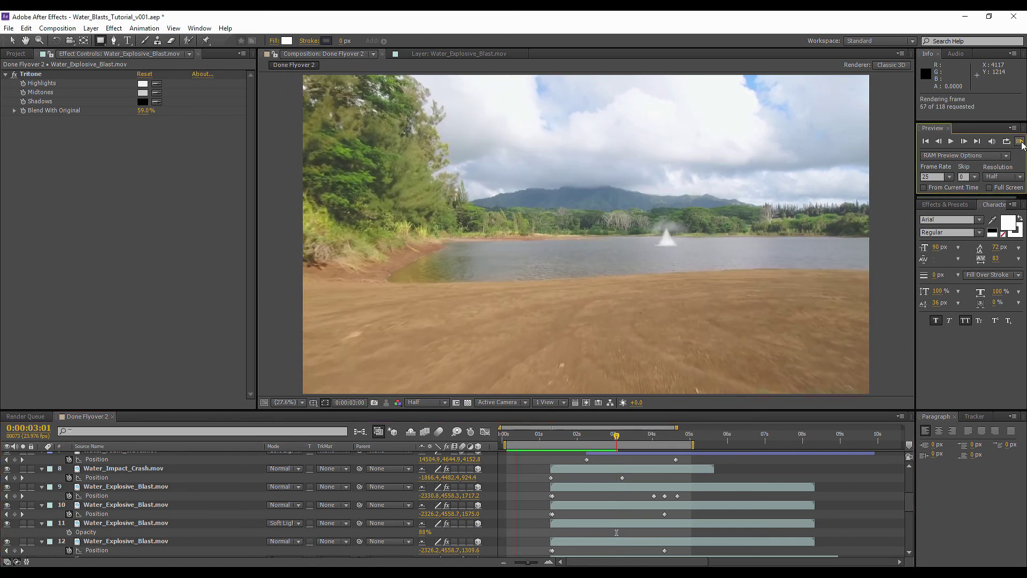
left_click(601, 436)
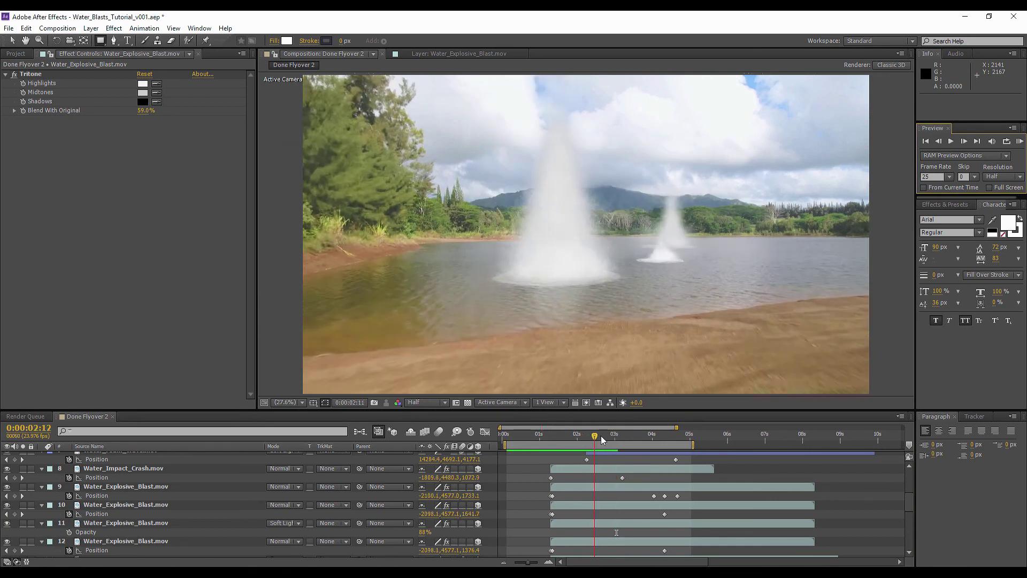
Reshape the flipped blast's mask by lowering its lower-left corner and adding a curved point on the bottom edge to follow the shoreline
left_click(160, 526)
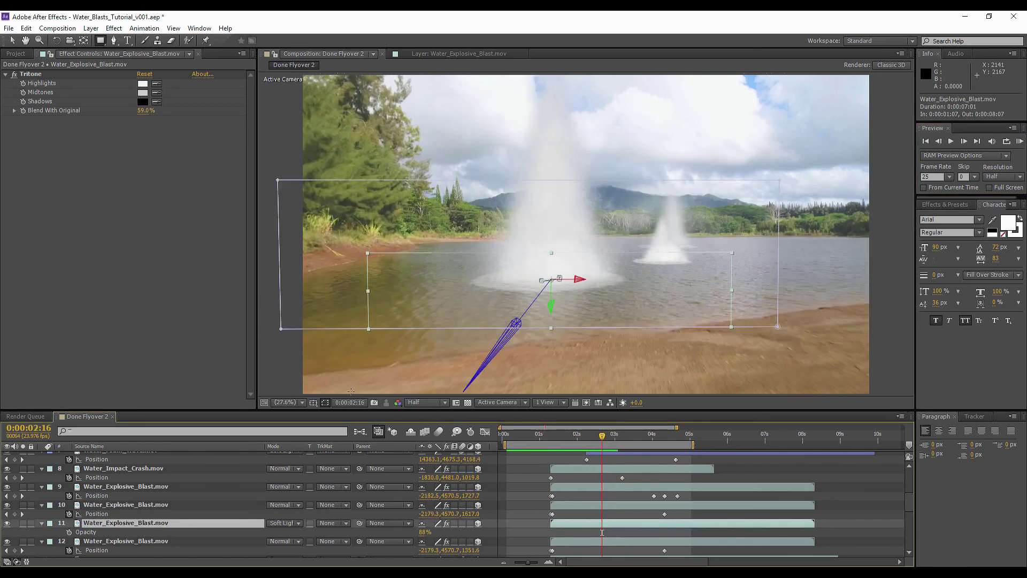
left_click(325, 402)
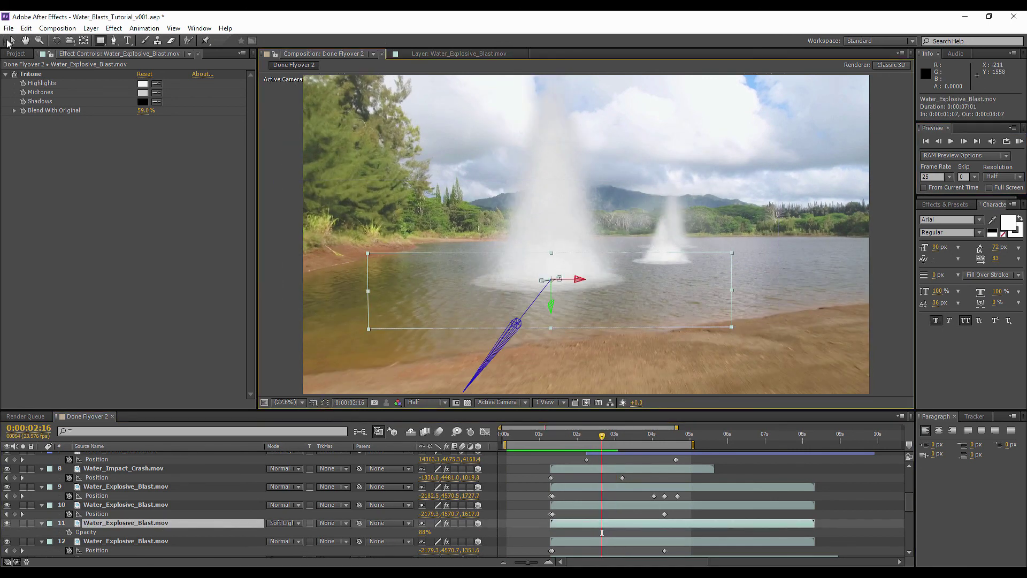
key("f")
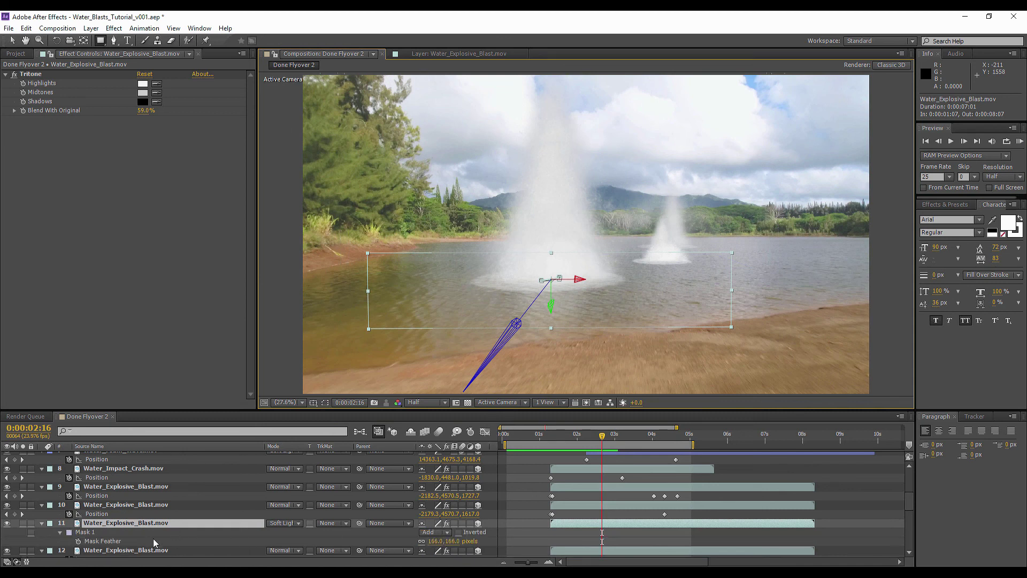
left_click(42, 522)
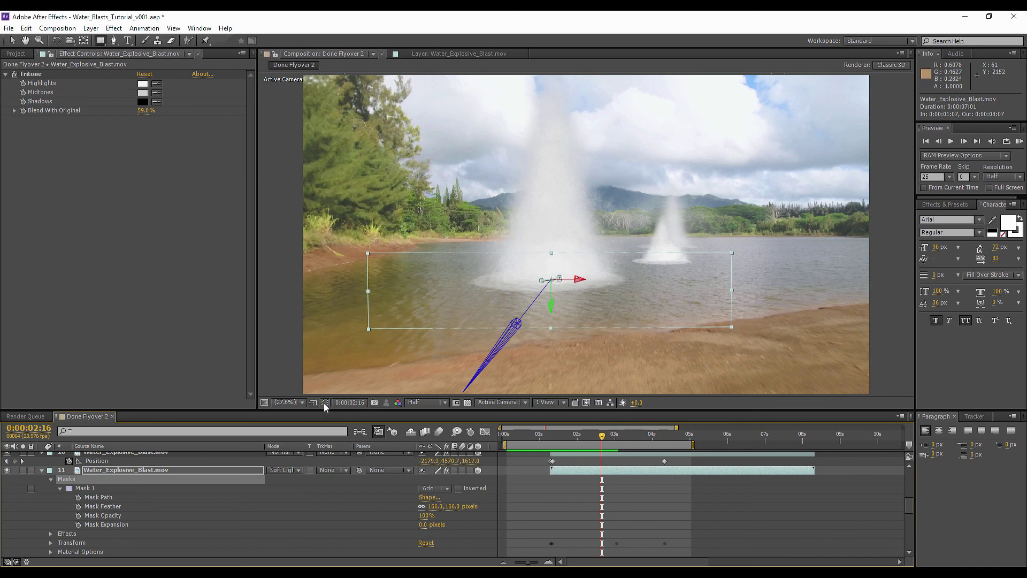
key("v")
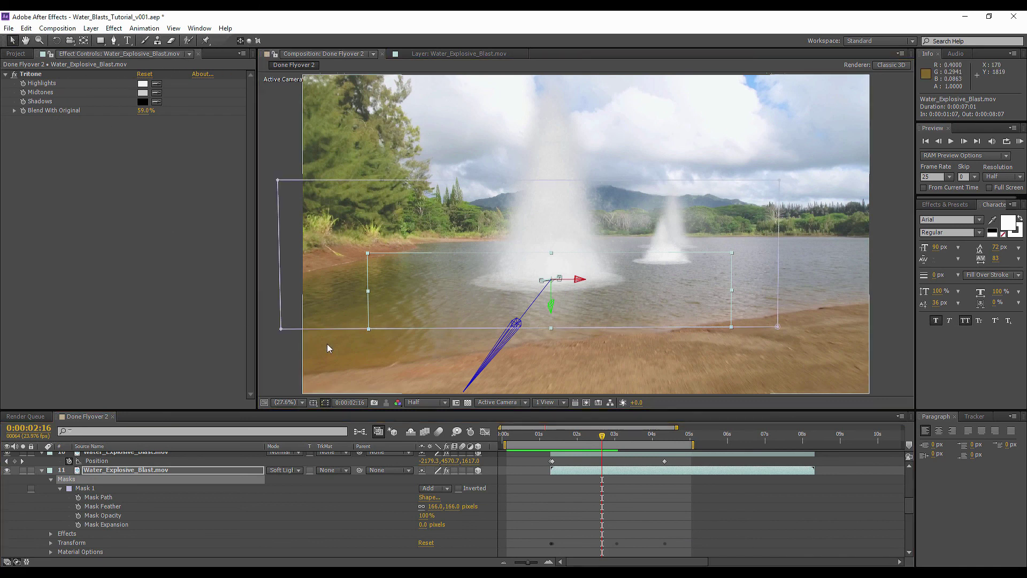
left_click_drag(281, 328, 278, 364)
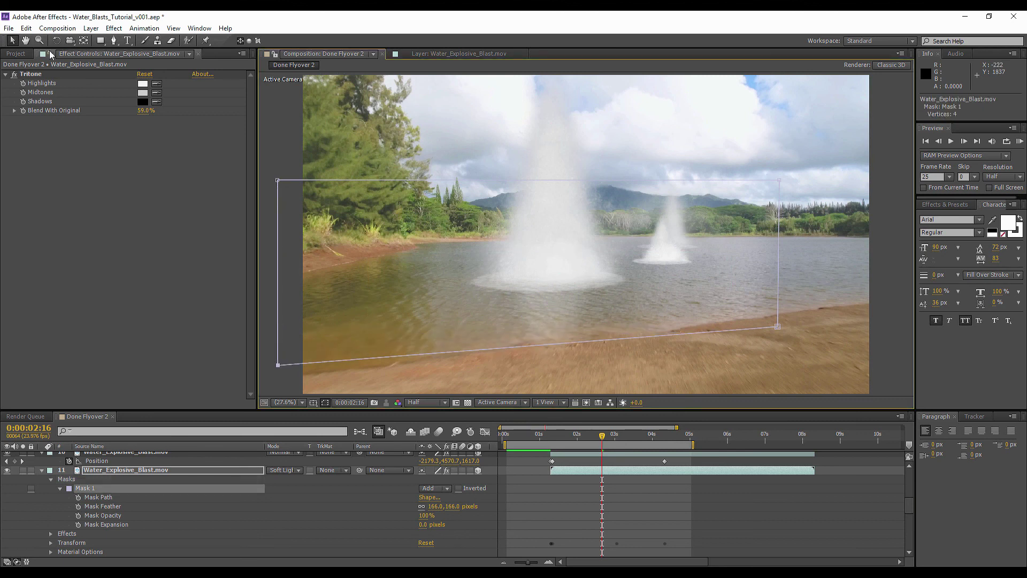
left_click(114, 41)
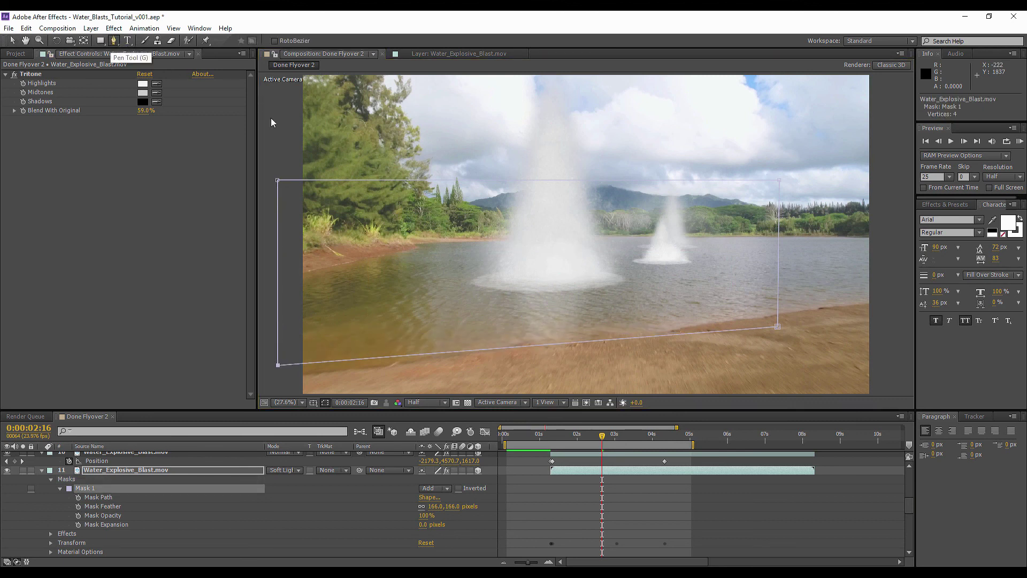
left_click_drag(555, 345, 465, 355)
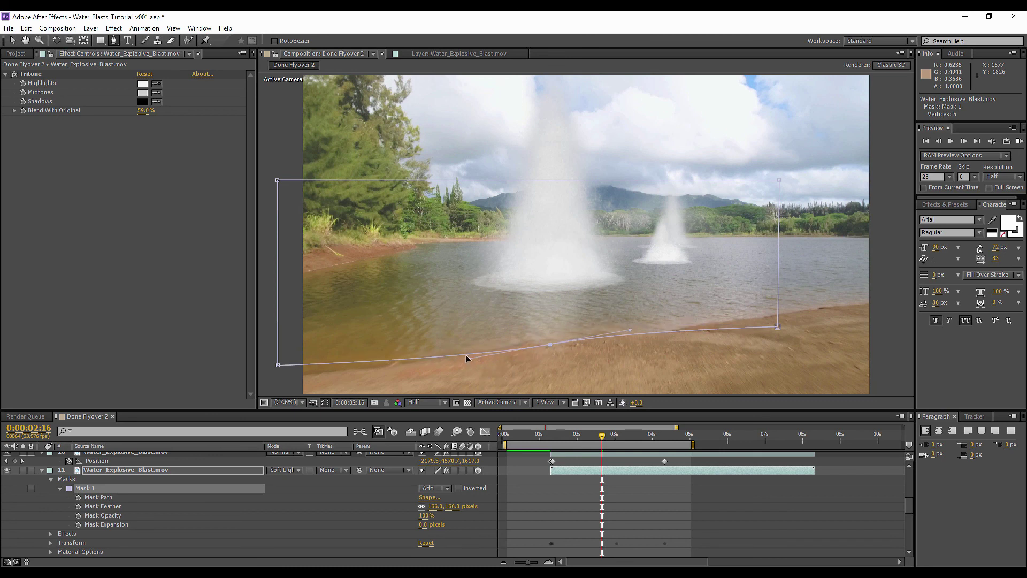
key("v")
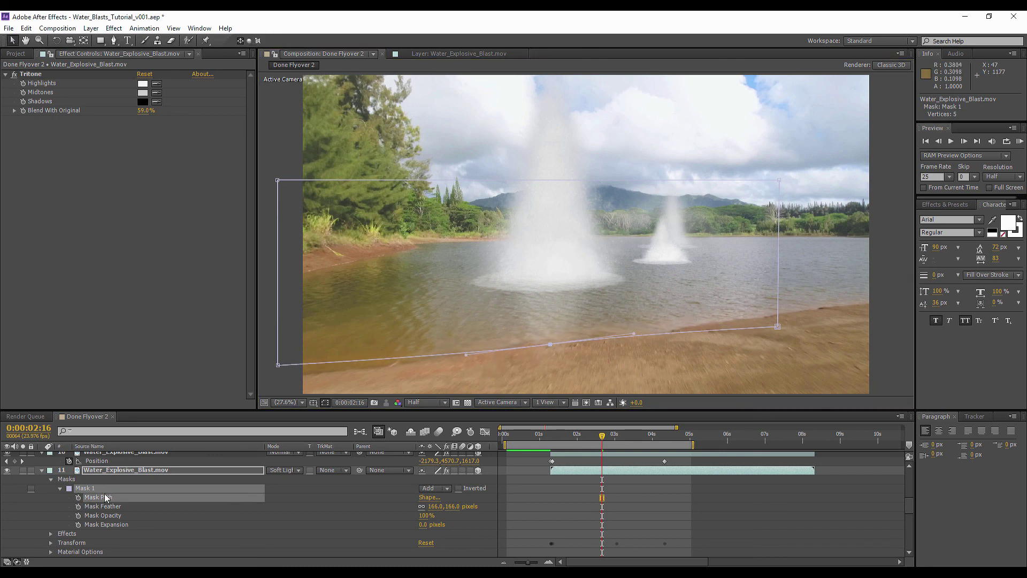
Start keyframing the flipped blast's Mask Path at 0:00:02:16 and fit its bottom midpoint to the shoreline at 0:00:02:04
left_click(70, 480)
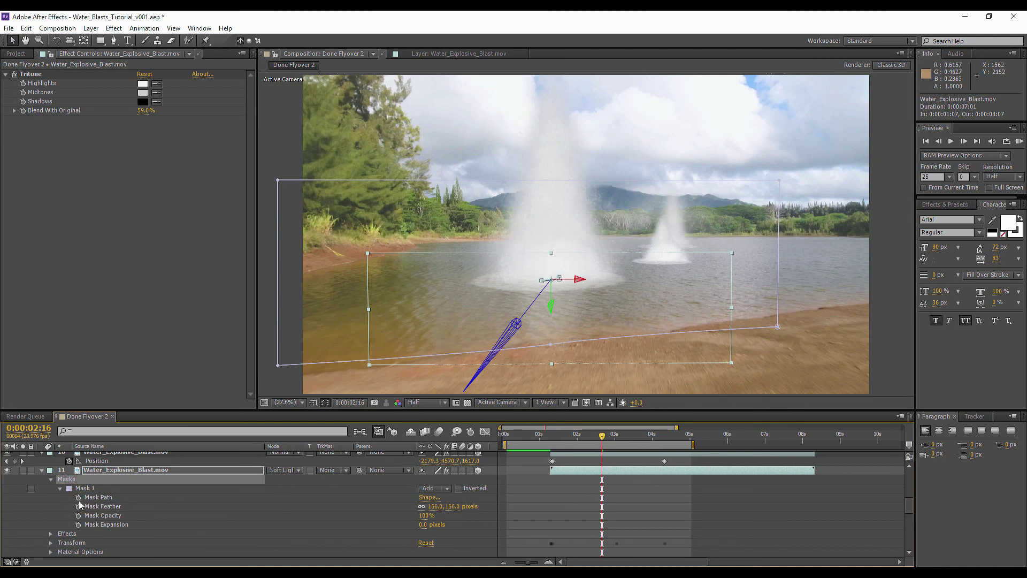
left_click(79, 497)
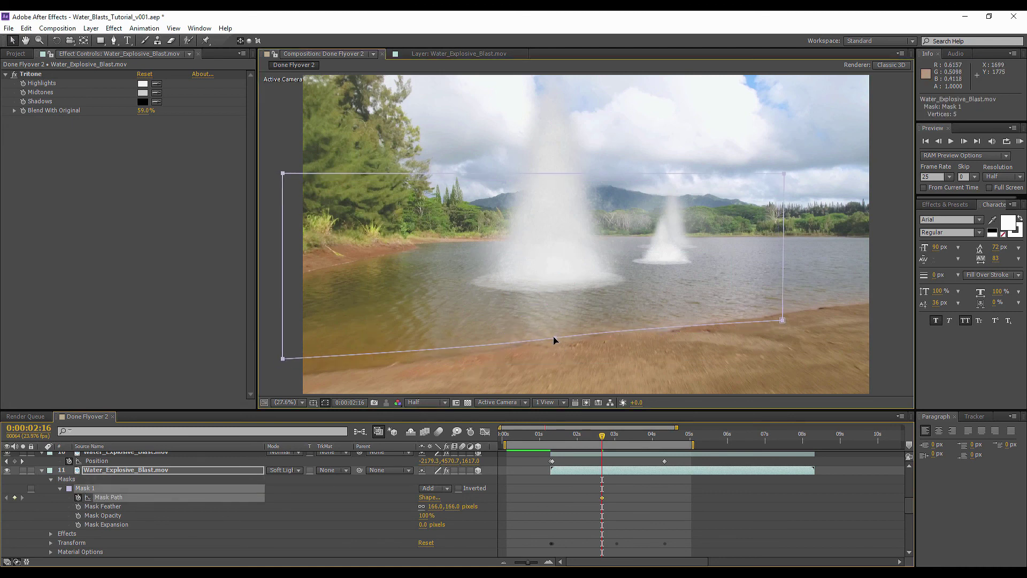
left_click(548, 356)
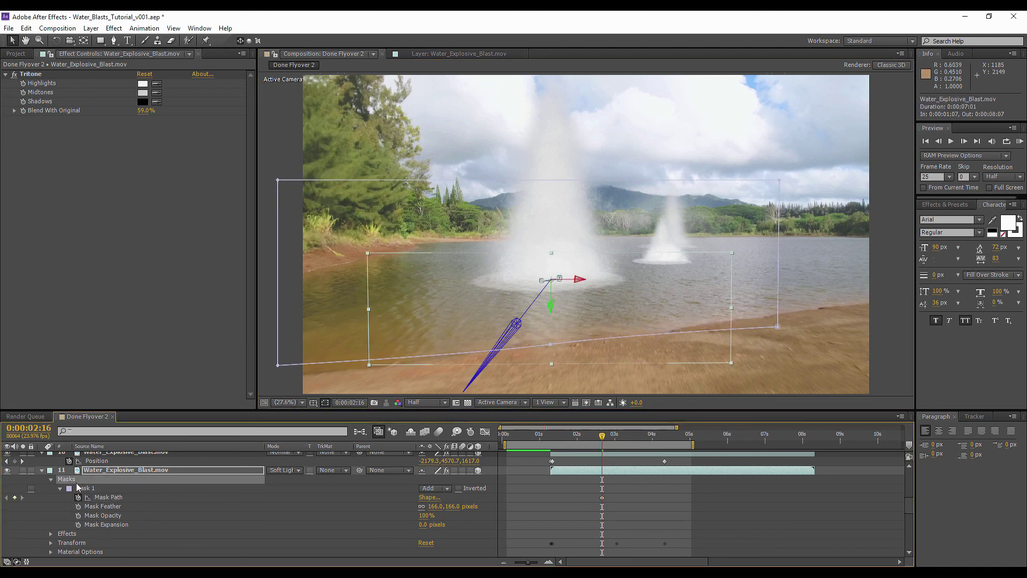
left_click(553, 339)
left_click(582, 435)
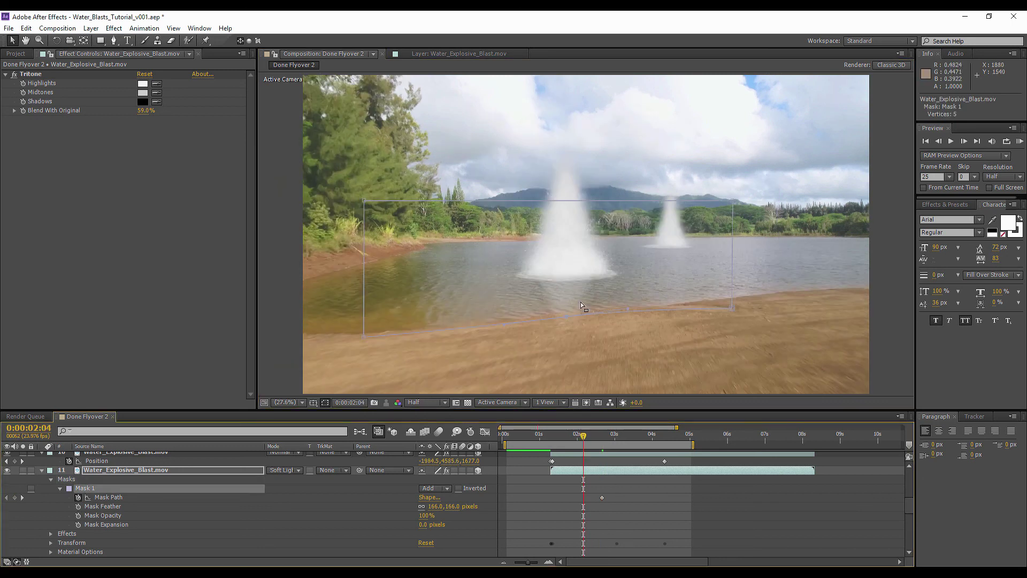
left_click_drag(565, 316, 564, 312)
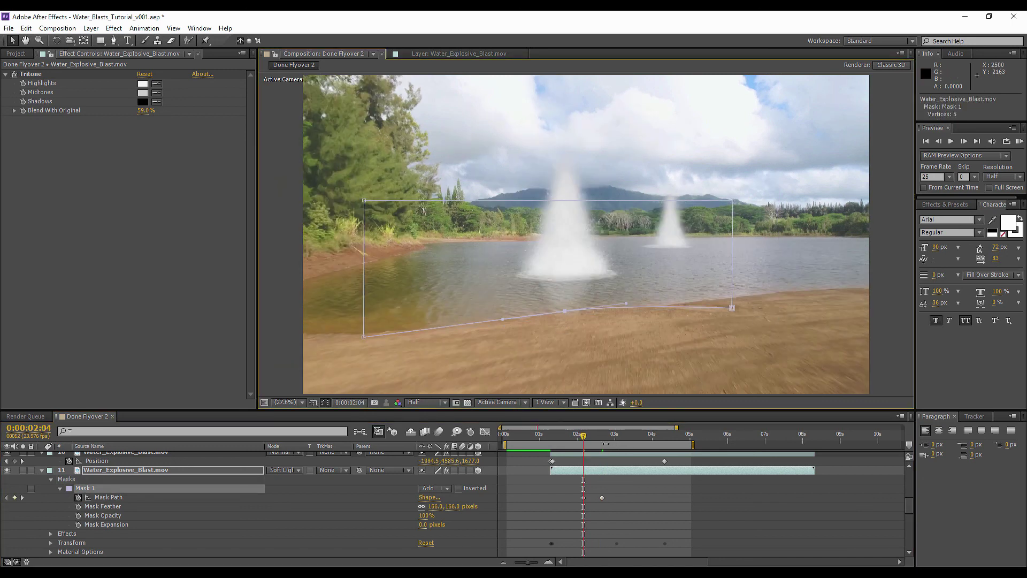
Keyframe the Mask Path at 0:00:01:17 and 0:00:03:03 by moving the bottom edge's midpoint to match the shoreline
left_click(566, 434)
left_click_drag(572, 298, 572, 295)
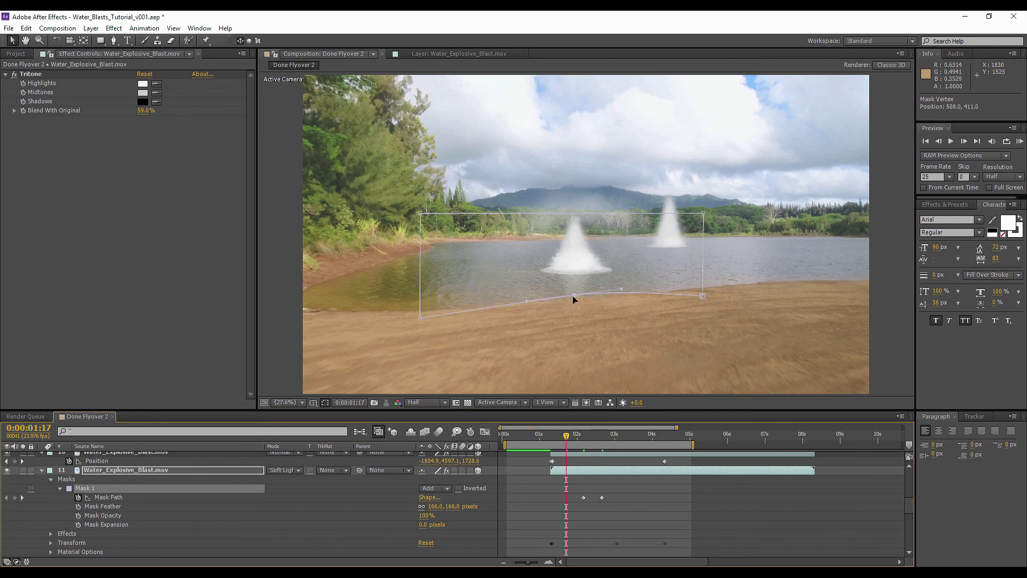
left_click(619, 435)
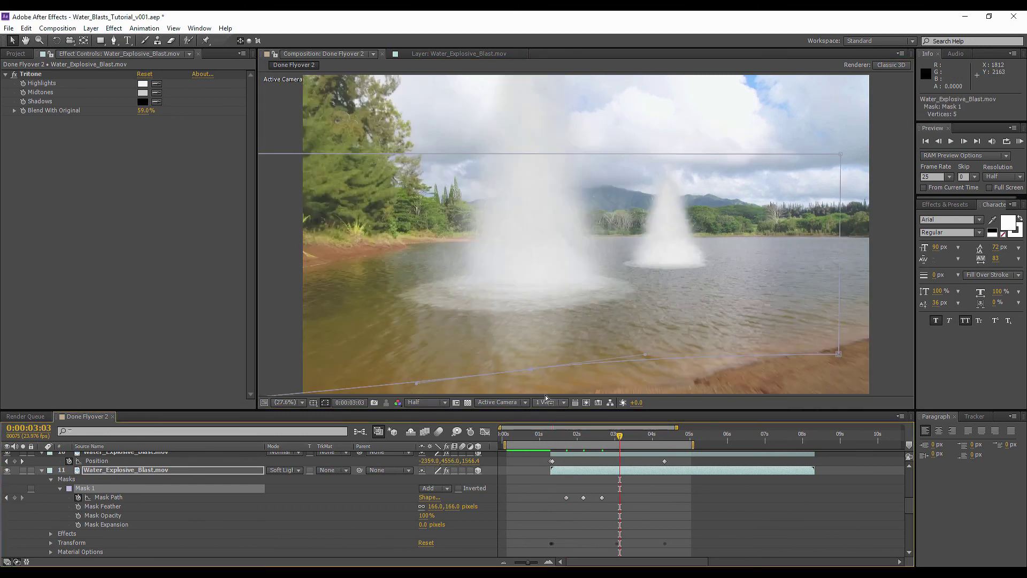
left_click(530, 369)
left_click_drag(533, 388, 532, 392)
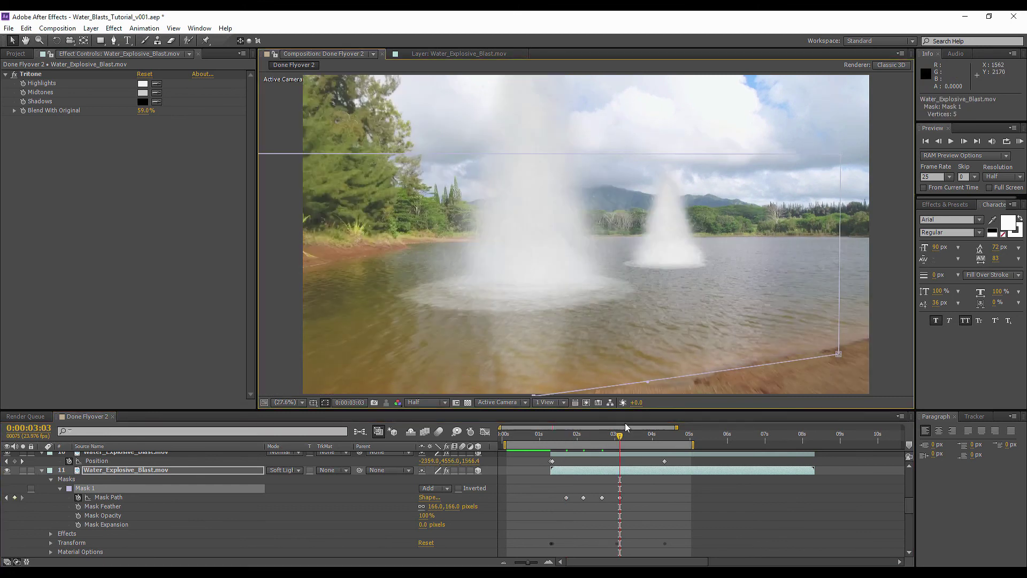
Check the mask's coverage at 0:00:03:13 and 0:00:01:10, finishing with the composition fitted up to 100%
left_click(635, 434)
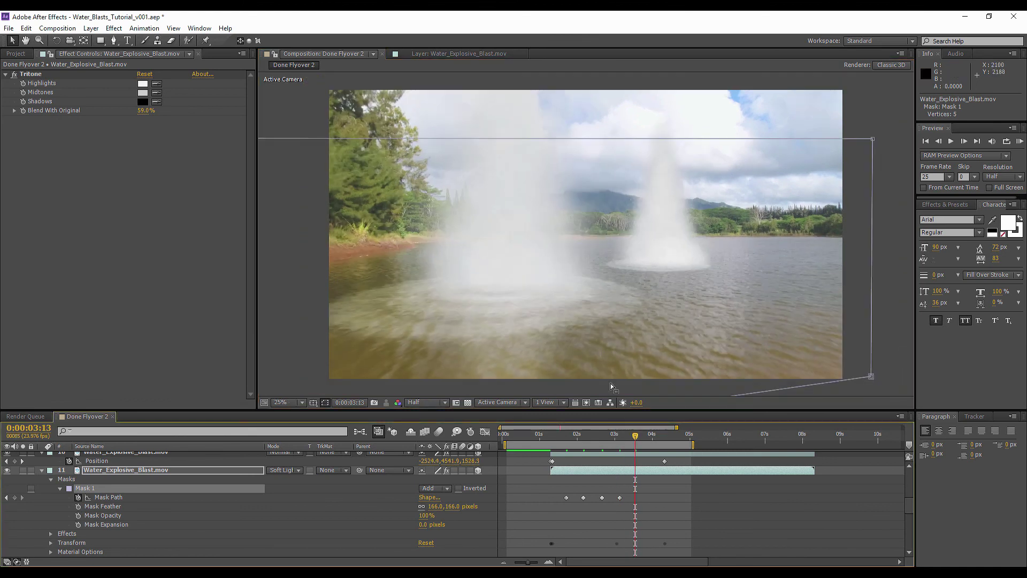
key("comma")
key("comma")
key("comma")
left_click(704, 492)
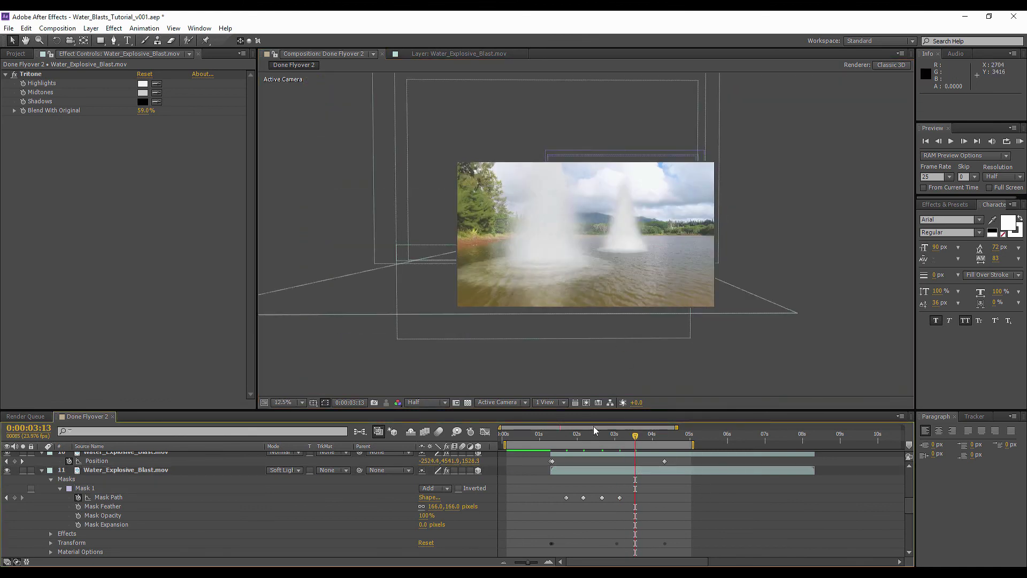
left_click(555, 438)
left_click(293, 402)
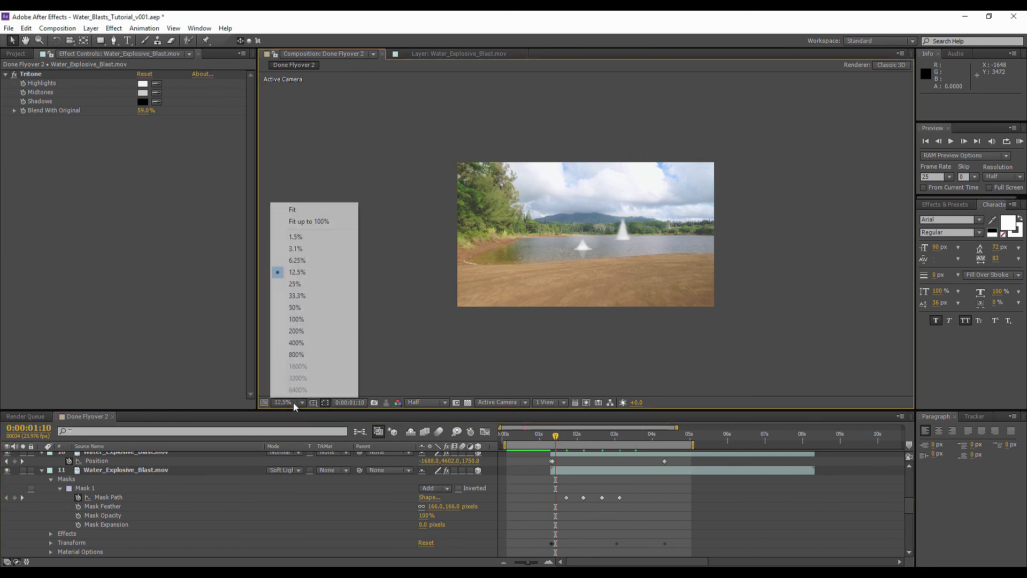
left_click(300, 221)
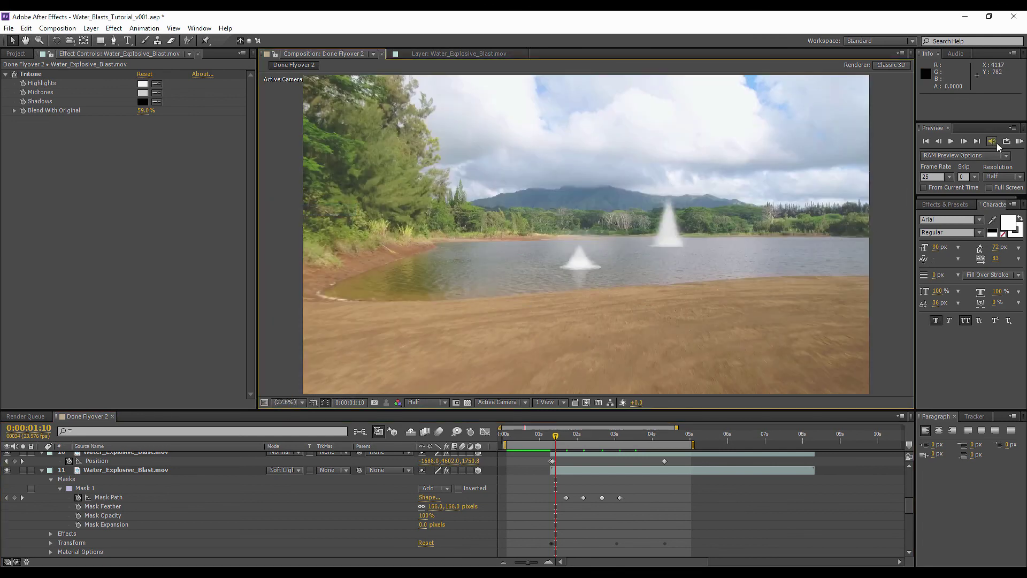
RAM preview the masked water reflection and examine the blasts around 0:00:04:04 to 0:00:04:11
left_click(1020, 141)
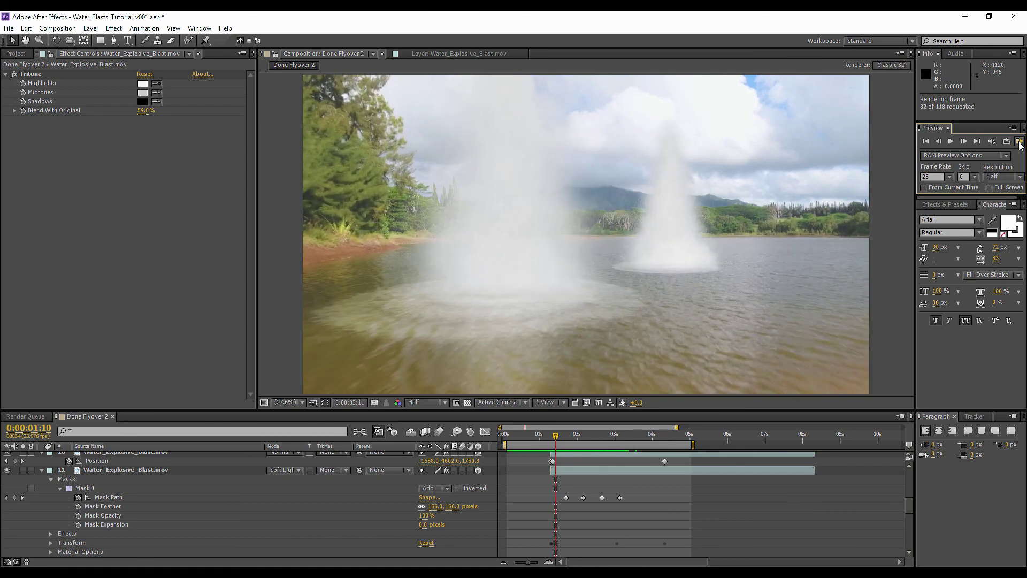
left_click(1019, 144)
left_click_drag(536, 439, 662, 441)
key("space")
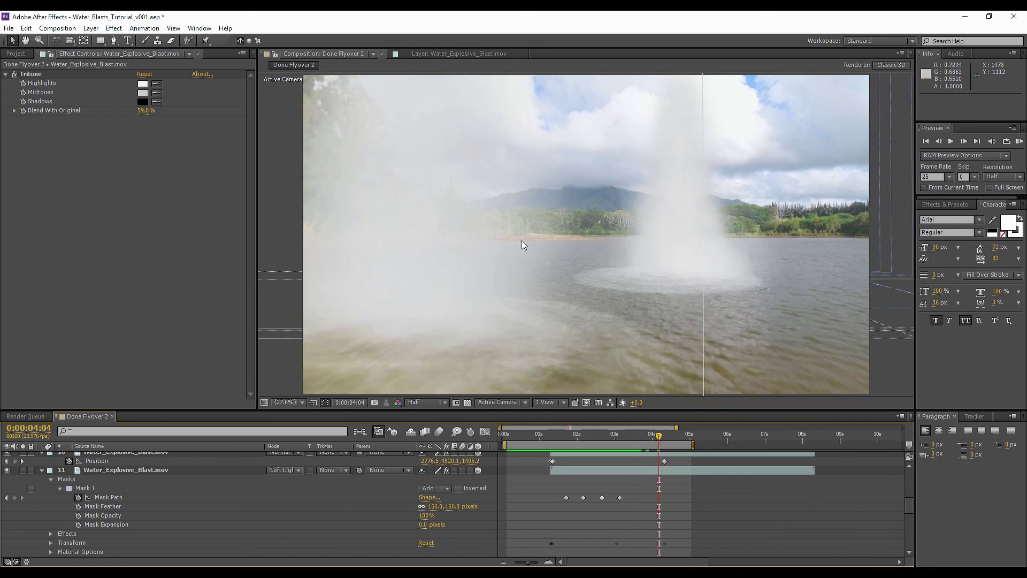
left_click_drag(659, 434, 669, 434)
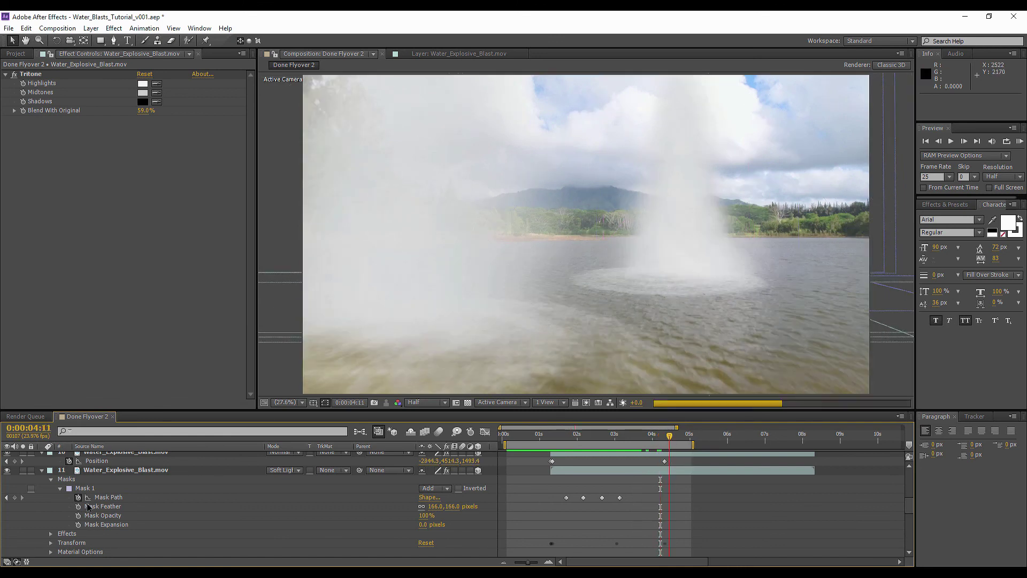
Collapse the flipped blast's properties and review the Free Water Assets clips, including Water_Bullet_Hit_02.mov and Water_Bullet_Hit_01.mov
left_click(41, 470)
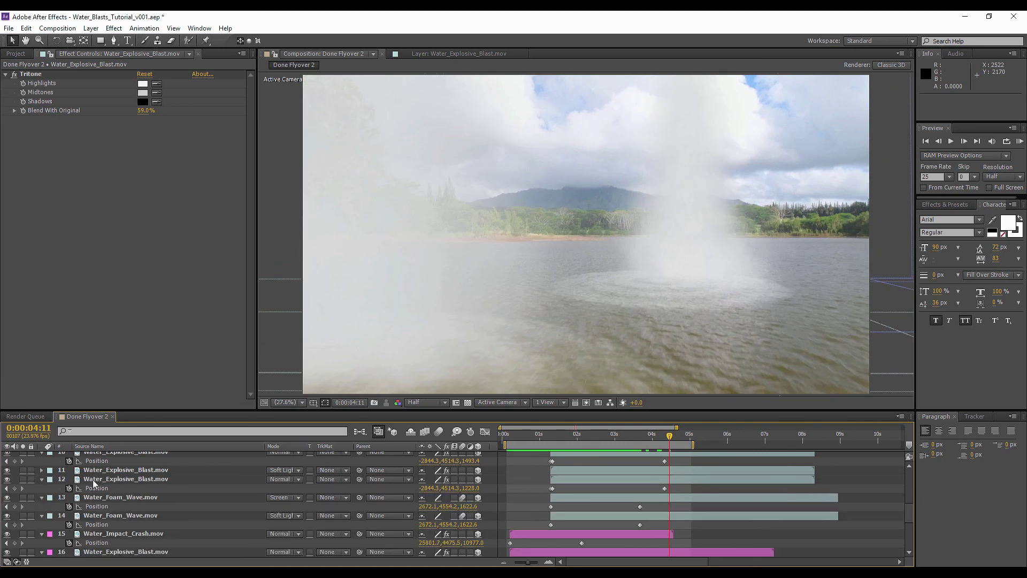
scroll(92, 479, "up", 2)
left_click(18, 53)
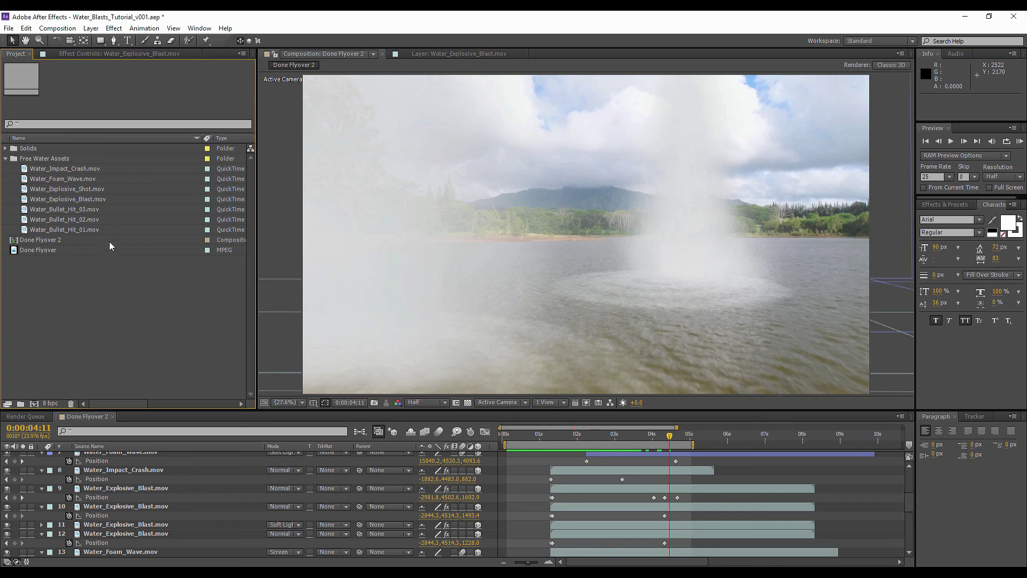
left_click(92, 230)
left_click(46, 295)
left_click(53, 171)
left_click(108, 332)
scroll(64, 474, "up", 3)
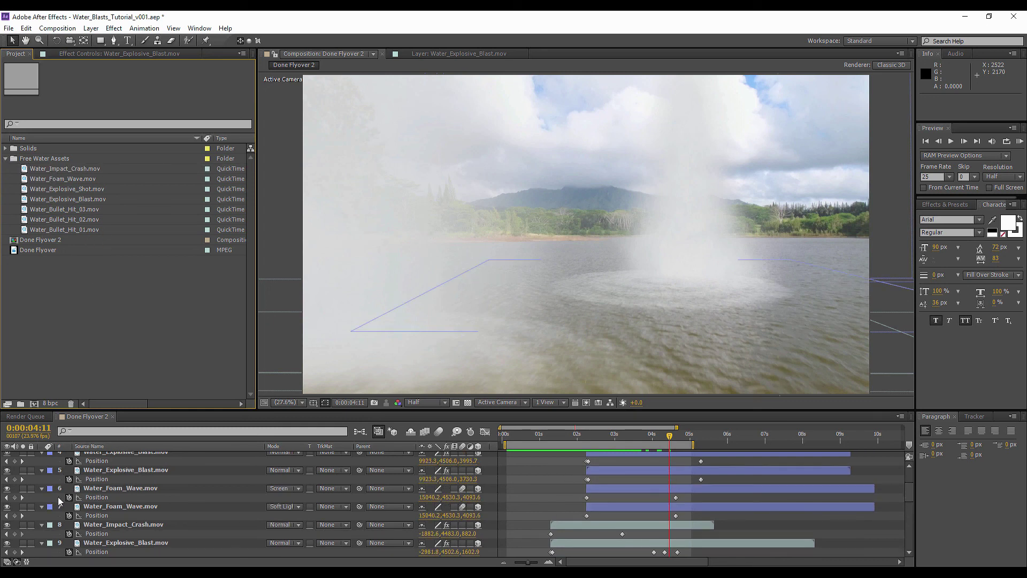
left_click(70, 219)
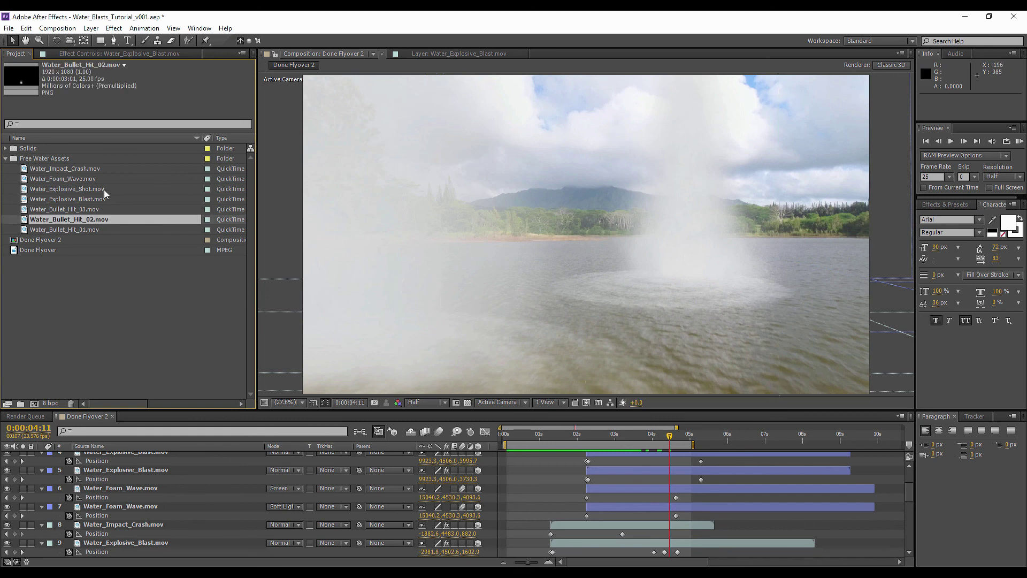
left_click(113, 301)
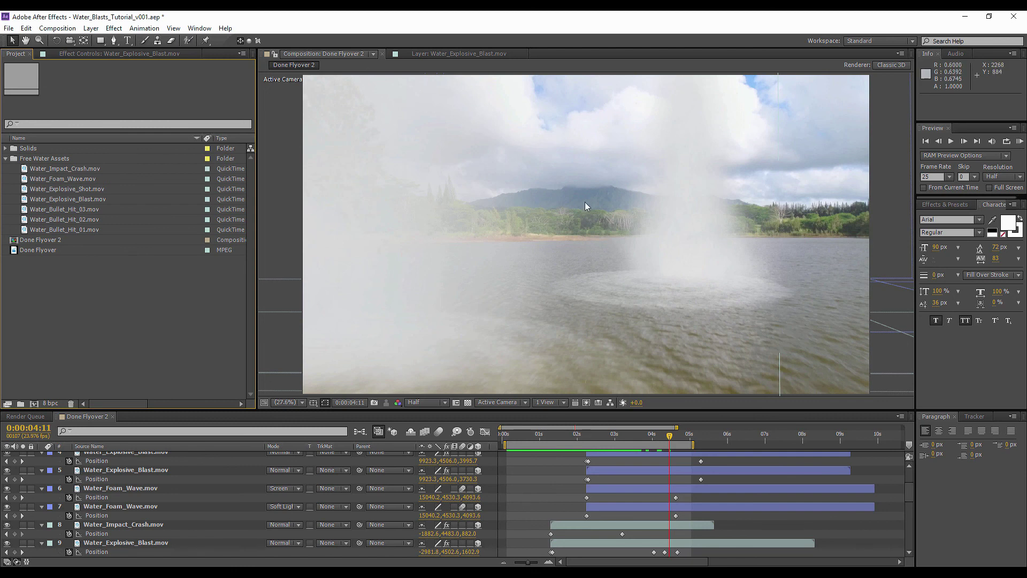
left_click(58, 229)
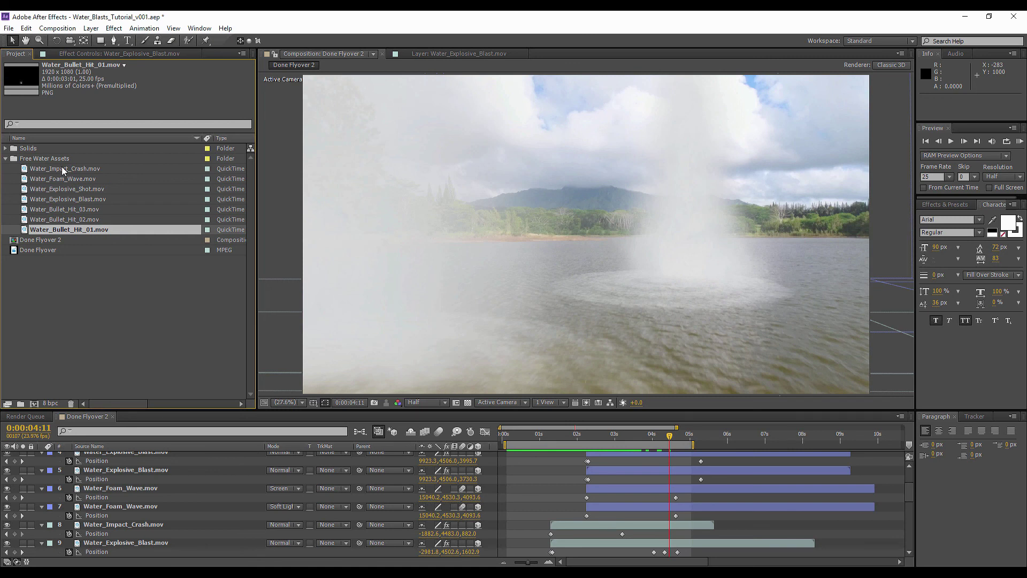
left_click(98, 319)
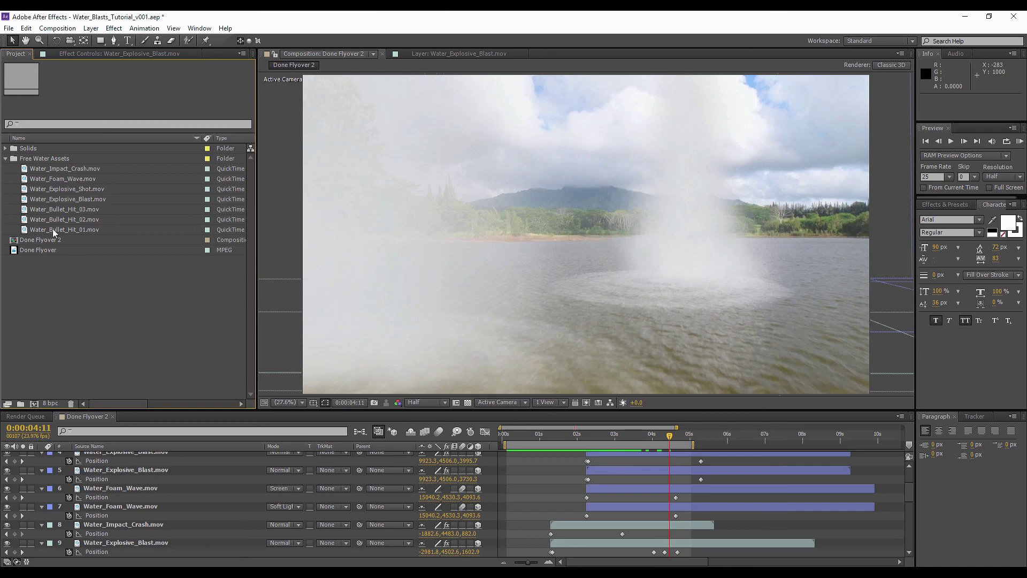
Collapse the Free Water Assets folder and the Screen-blended Water_Foam_Wave layer 6, and RAM preview the full composite
left_click(6, 158)
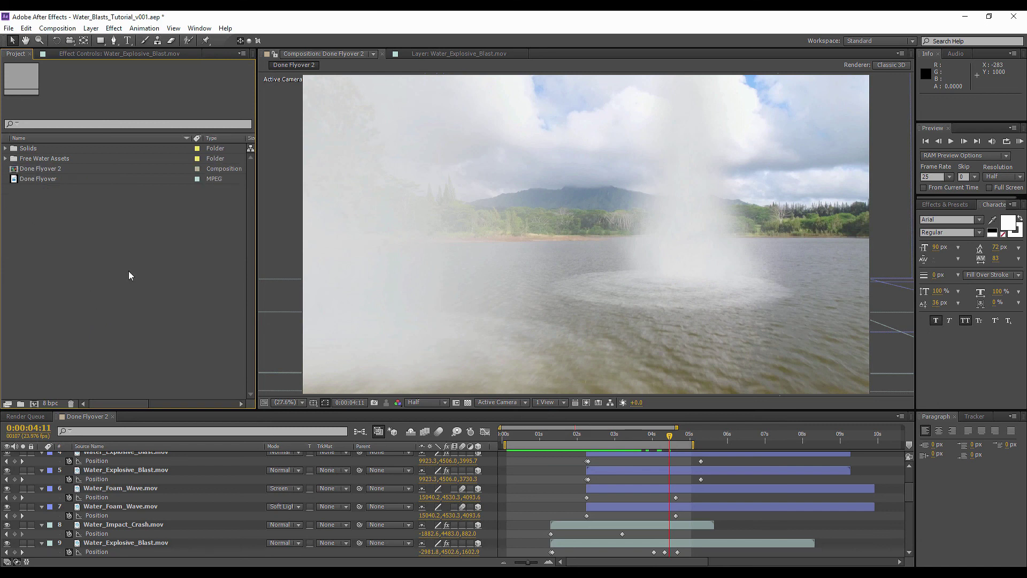
left_click(41, 488)
left_click(1019, 142)
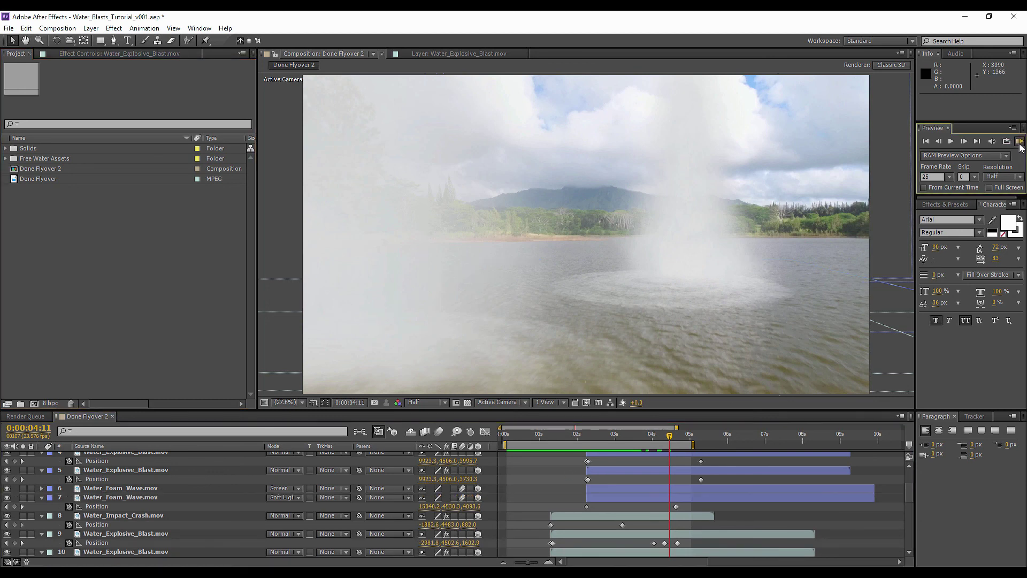